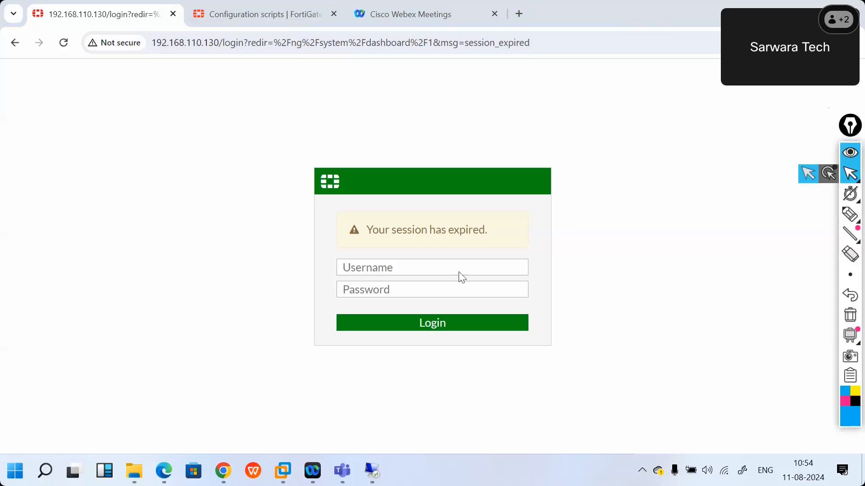
Leave the expired FortiGate login page for the PNETLab remote session via the taskbar.
click(376, 481)
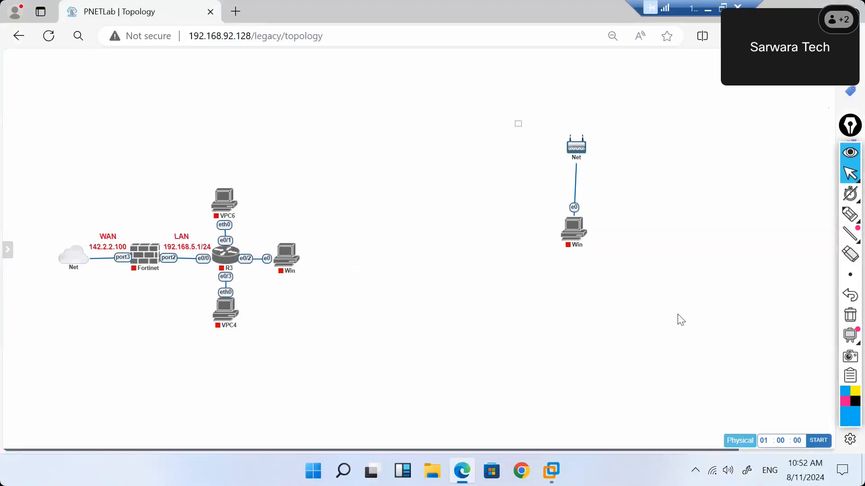
Try selecting the Net and Win nodes together, then clear the selection.
drag(516, 122, 677, 314)
mouse_move(576, 242)
drag(577, 238, 714, 228)
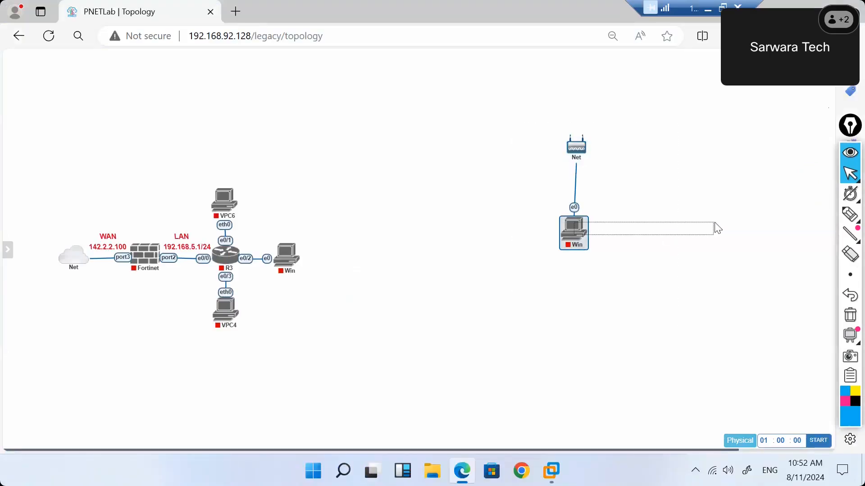
Unlock the lab for editing by entering the lab password.
mouse_move(0, 174)
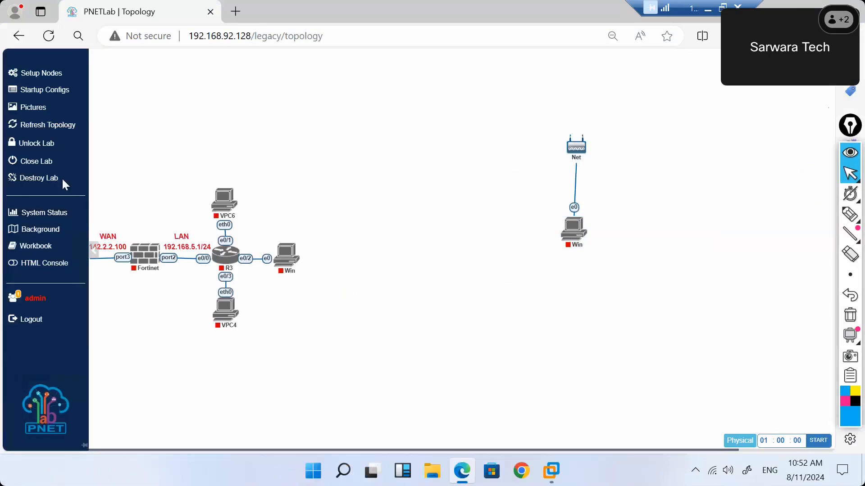
click(49, 143)
click(360, 98)
text(1)
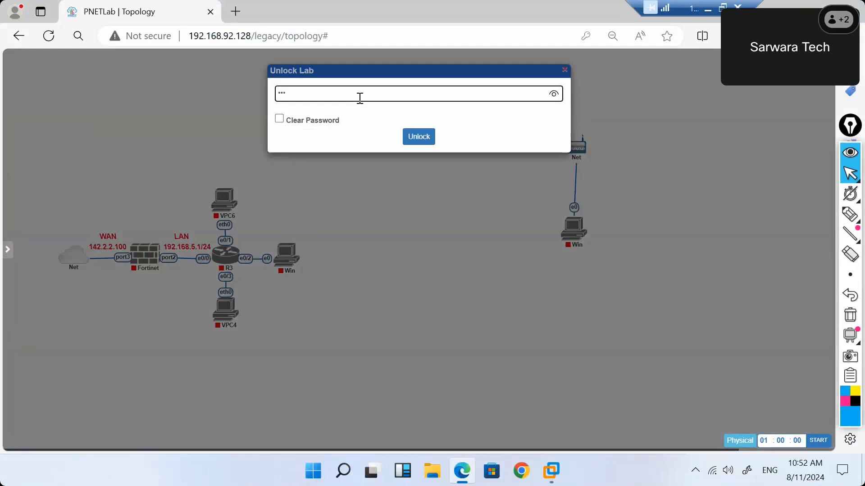
click(430, 137)
Drag the selected Net and Win pair to the top-right of the canvas.
drag(536, 103, 731, 403)
drag(577, 148, 790, 120)
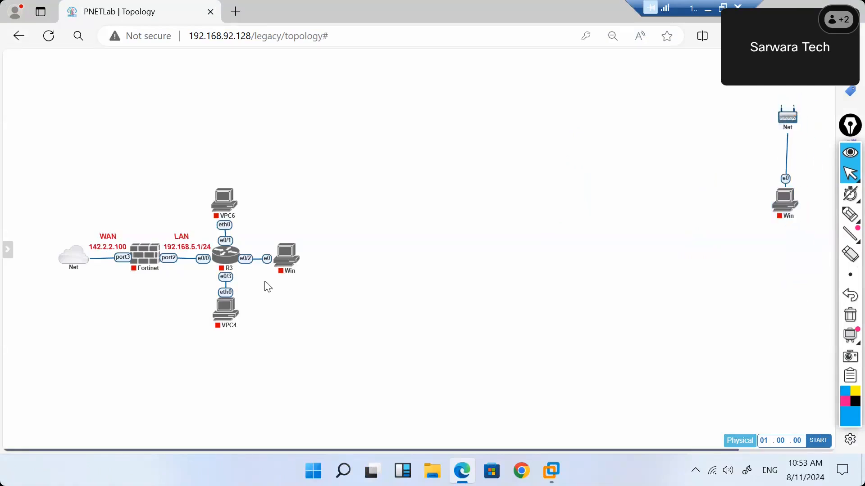
mouse_move(6, 252)
Shift the R3-side Win PC to the right and the Net cloud to the left.
drag(295, 270, 332, 270)
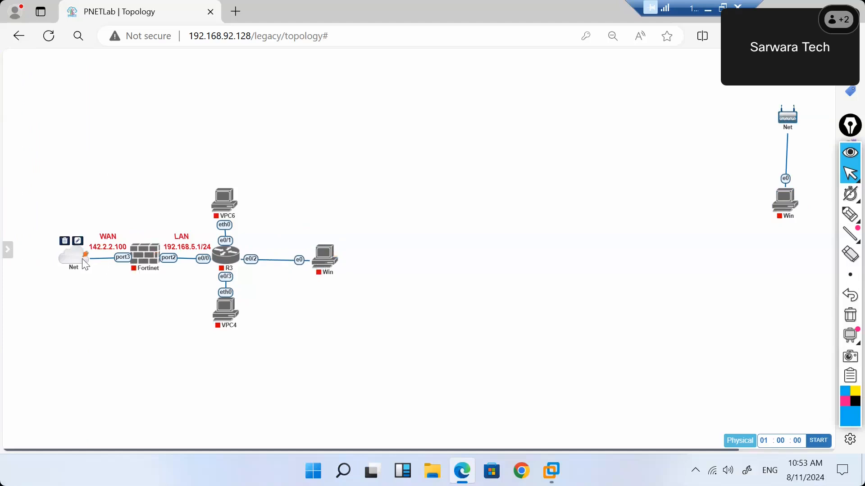
drag(57, 264, 32, 264)
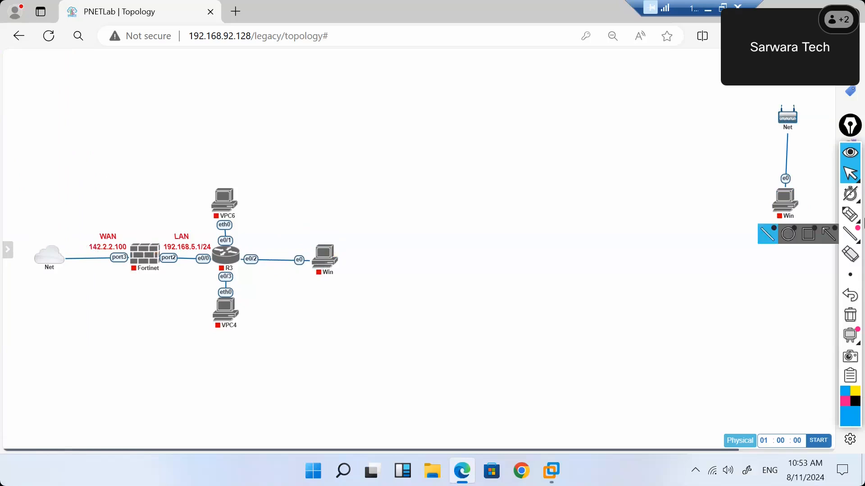
click(851, 217)
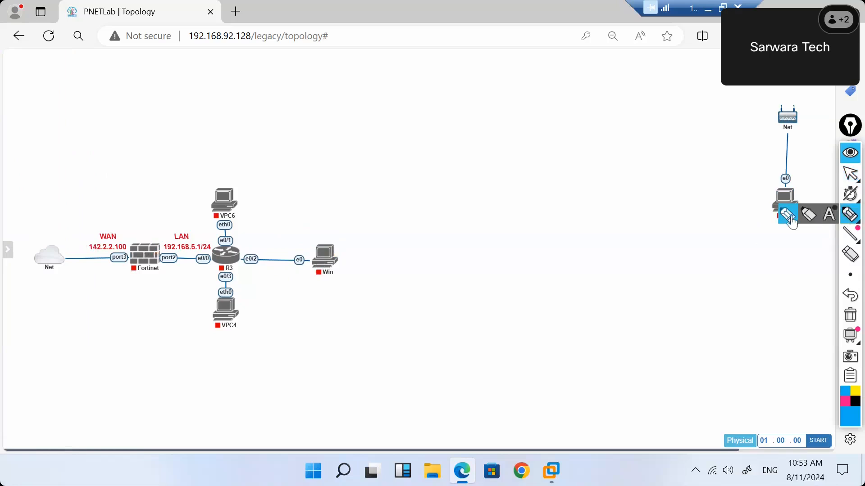
mouse_move(349, 84)
mouse_down()
mouse_move(391, 86)
mouse_move(392, 96)
mouse_up()
drag(378, 94, 405, 82)
mouse_move(399, 78)
mouse_down()
mouse_move(421, 74)
mouse_move(415, 94)
mouse_up()
drag(336, 129, 335, 143)
drag(335, 124, 336, 125)
mouse_move(365, 123)
mouse_down()
mouse_move(401, 137)
mouse_move(494, 110)
mouse_move(510, 119)
mouse_move(540, 101)
mouse_up()
drag(533, 103, 535, 122)
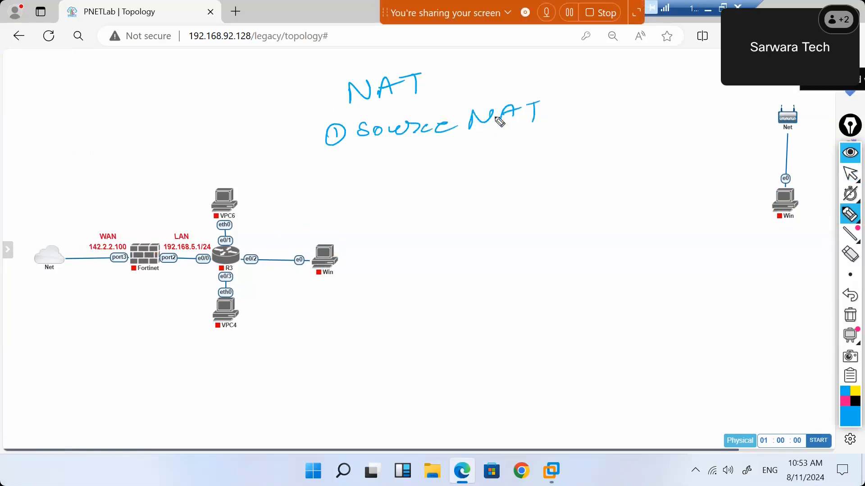
mouse_move(329, 164)
mouse_down()
mouse_move(321, 178)
mouse_move(360, 166)
mouse_move(382, 176)
mouse_move(432, 154)
mouse_up()
mouse_move(427, 155)
mouse_down()
mouse_move(465, 160)
mouse_move(578, 141)
mouse_move(605, 116)
mouse_up()
mouse_move(616, 140)
mouse_down()
mouse_move(631, 139)
mouse_move(658, 116)
mouse_move(663, 137)
mouse_up()
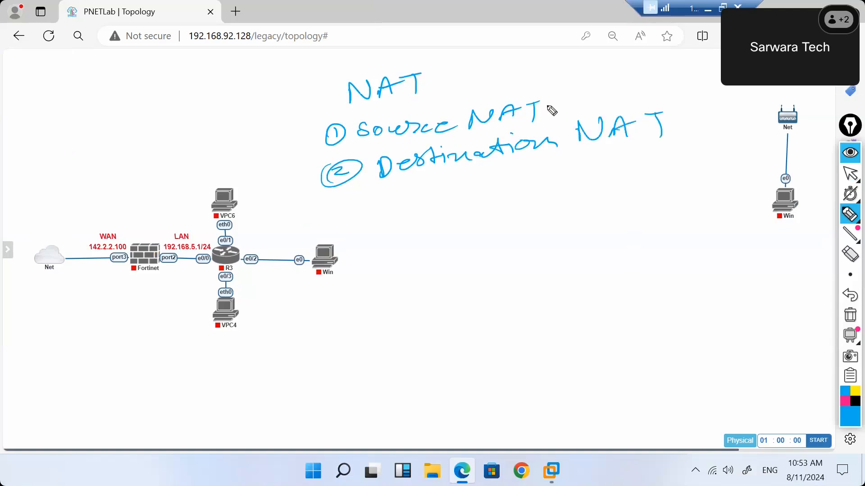
mouse_move(546, 107)
mouse_down()
mouse_move(604, 80)
mouse_move(609, 93)
mouse_up()
drag(598, 90, 630, 73)
mouse_move(621, 75)
mouse_down()
mouse_move(620, 95)
mouse_move(642, 93)
mouse_move(669, 70)
mouse_move(659, 83)
mouse_up()
mouse_move(649, 84)
mouse_down()
mouse_move(703, 63)
mouse_move(734, 86)
mouse_up()
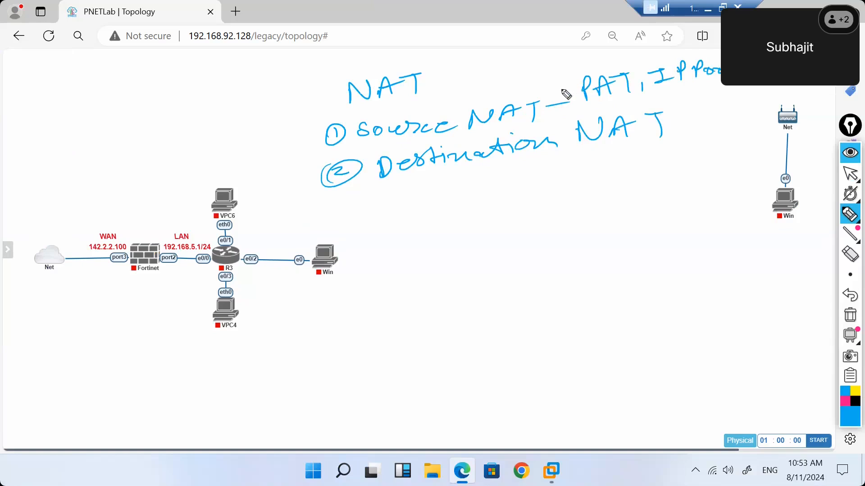
mouse_move(496, 163)
mouse_down()
mouse_move(521, 175)
mouse_move(497, 190)
mouse_up()
click(533, 173)
mouse_move(533, 167)
mouse_down()
mouse_move(559, 165)
mouse_move(568, 184)
mouse_move(582, 174)
mouse_move(595, 181)
mouse_up()
mouse_move(587, 174)
mouse_down()
mouse_move(662, 166)
mouse_move(722, 145)
mouse_up()
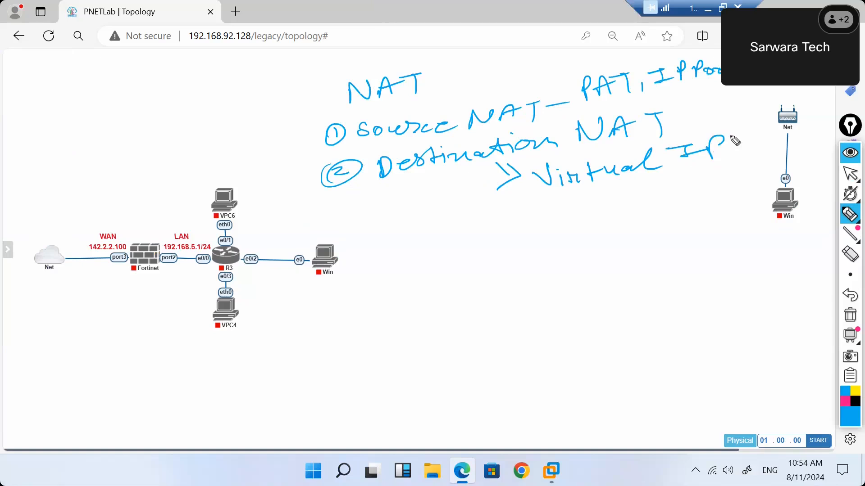
drag(371, 240, 368, 250)
mouse_move(370, 234)
mouse_down()
mouse_move(400, 239)
mouse_move(370, 235)
mouse_up()
mouse_move(438, 233)
mouse_down()
mouse_move(428, 245)
mouse_move(575, 218)
mouse_move(604, 204)
mouse_move(617, 218)
mouse_up()
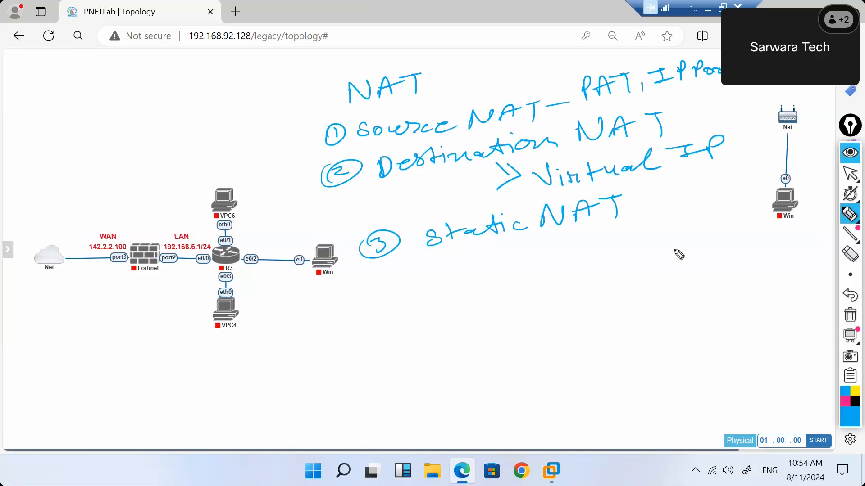
click(850, 317)
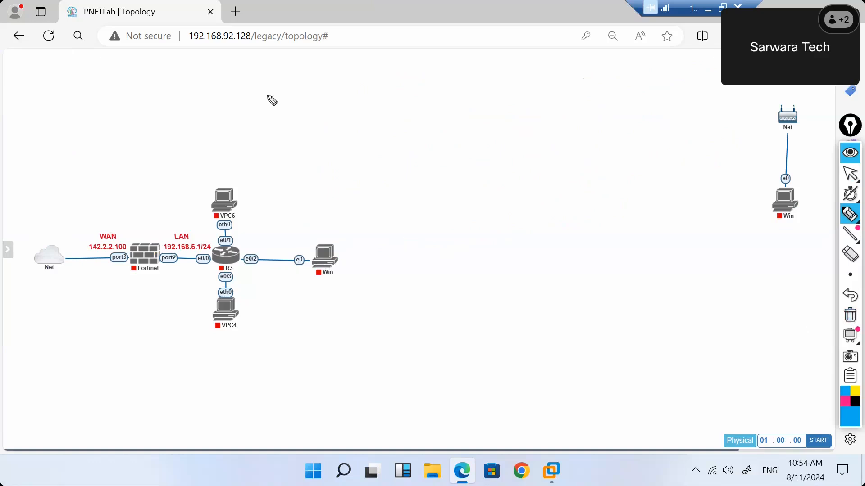
Write the 'static — one to one' heading and sketch cloud, firewall, switch SW and PCs.
mouse_move(284, 85)
mouse_down()
mouse_move(284, 100)
mouse_move(280, 84)
mouse_move(304, 102)
mouse_move(342, 101)
mouse_move(365, 87)
mouse_move(385, 97)
mouse_move(518, 90)
mouse_move(554, 77)
mouse_move(648, 81)
mouse_up()
mouse_move(445, 151)
mouse_down()
mouse_move(448, 165)
mouse_move(496, 141)
mouse_move(456, 163)
mouse_move(507, 145)
mouse_up()
drag(413, 164, 448, 156)
mouse_move(347, 163)
mouse_down()
mouse_move(396, 145)
mouse_move(403, 158)
mouse_up()
mouse_move(505, 151)
mouse_down()
mouse_move(530, 141)
mouse_move(540, 148)
mouse_move(579, 117)
mouse_move(588, 134)
mouse_move(542, 139)
mouse_up()
mouse_move(554, 130)
mouse_down()
mouse_move(628, 136)
mouse_move(635, 152)
mouse_up()
click(586, 127)
drag(626, 157, 649, 148)
mouse_move(585, 135)
mouse_down()
mouse_move(647, 110)
mouse_move(678, 125)
mouse_move(584, 153)
mouse_move(592, 175)
mouse_move(614, 168)
mouse_up()
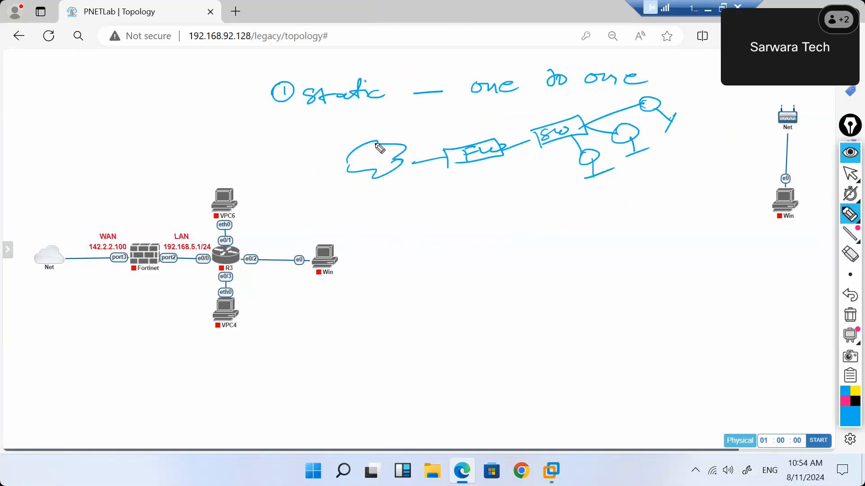
Mark the firewall's outside interface with a pointer to the public address 11.1.1.10.
click(444, 158)
click(502, 148)
click(444, 159)
drag(446, 160, 441, 175)
mouse_move(376, 208)
mouse_down()
mouse_move(377, 219)
mouse_move(401, 216)
mouse_move(433, 195)
mouse_move(376, 235)
mouse_move(451, 212)
mouse_move(431, 224)
mouse_up()
click(392, 213)
click(408, 207)
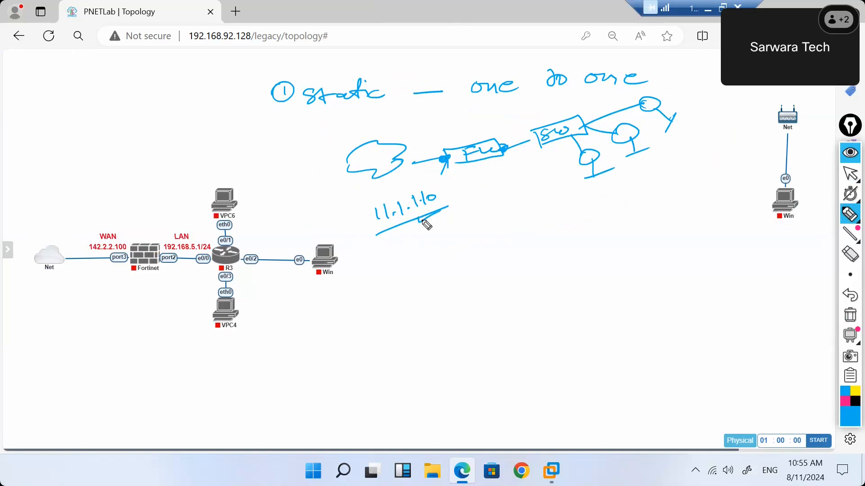
Draw traffic arrows from the PCs through the firewall to the cloud, then erase all ink.
drag(599, 183, 595, 194)
mouse_move(576, 156)
mouse_down()
mouse_move(515, 154)
mouse_move(391, 174)
mouse_up()
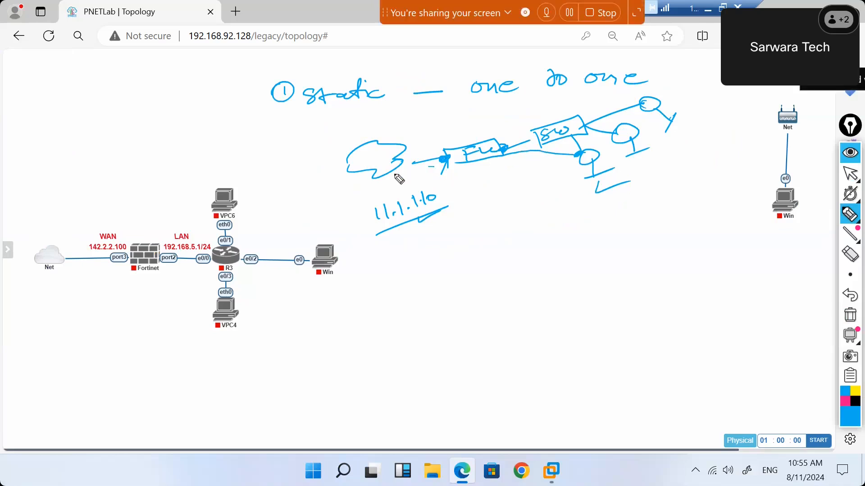
mouse_move(613, 135)
mouse_down()
mouse_move(536, 115)
mouse_move(399, 163)
mouse_up()
drag(649, 137, 640, 148)
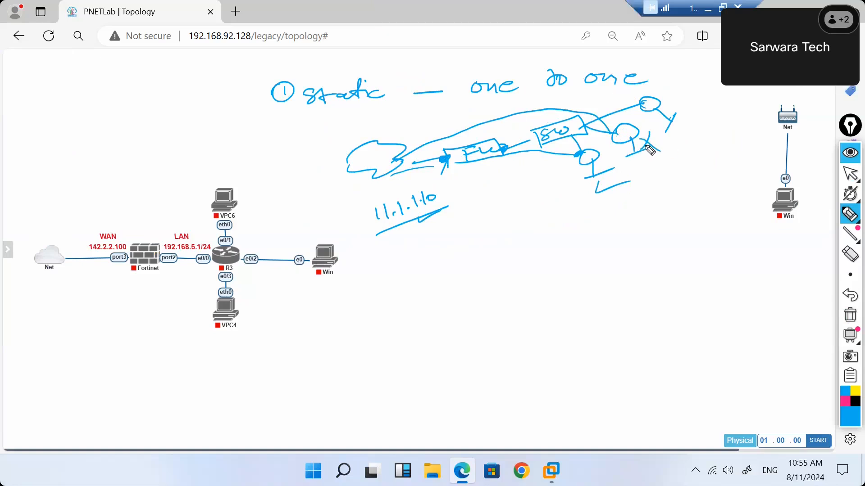
drag(684, 100, 689, 121)
click(849, 315)
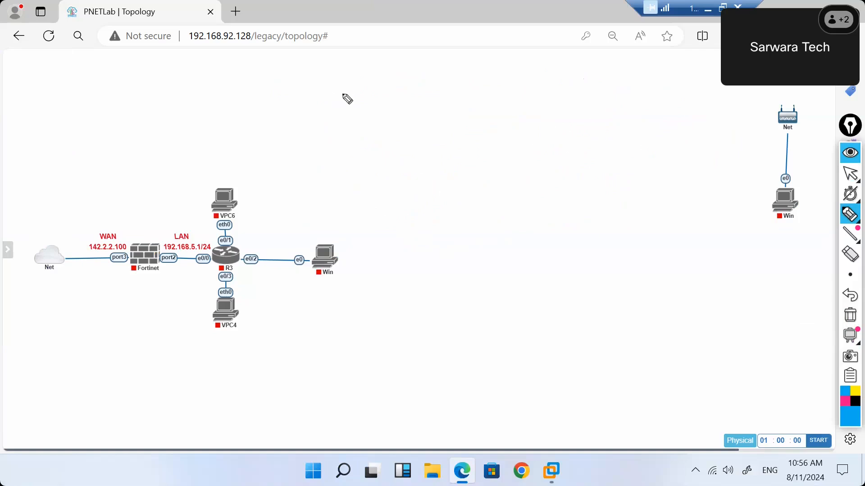
mouse_move(271, 77)
mouse_down()
mouse_move(289, 74)
mouse_move(283, 85)
mouse_up()
drag(276, 86, 382, 81)
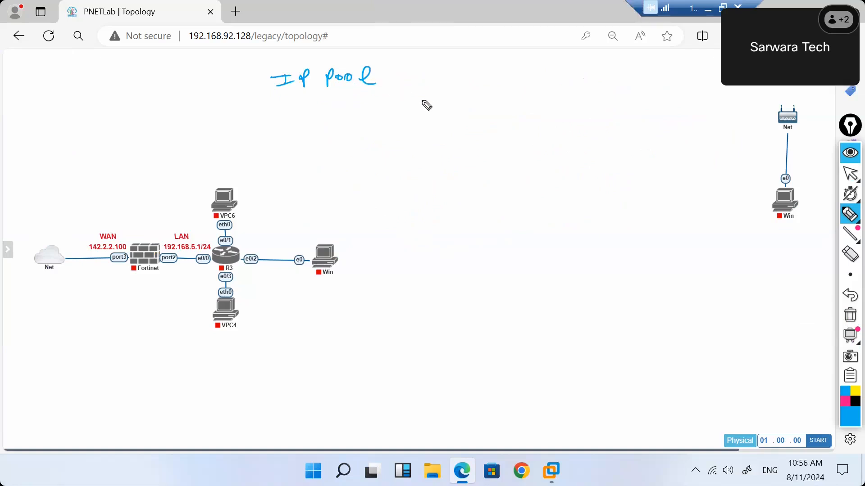
mouse_move(336, 118)
mouse_down()
mouse_move(452, 103)
mouse_move(473, 90)
mouse_move(468, 101)
mouse_move(531, 86)
mouse_move(554, 90)
mouse_move(572, 77)
mouse_move(680, 85)
mouse_move(709, 71)
mouse_move(705, 81)
mouse_move(717, 80)
mouse_up()
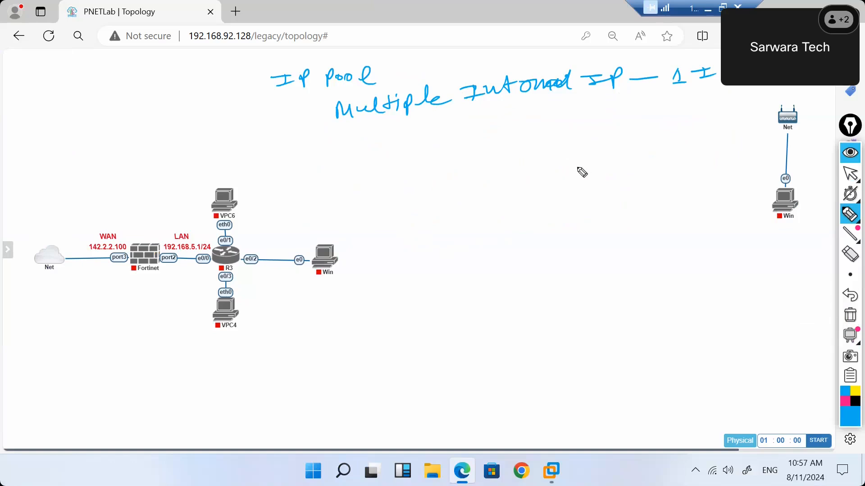
mouse_move(569, 163)
mouse_down()
mouse_move(568, 180)
mouse_move(585, 158)
mouse_move(564, 181)
mouse_up()
mouse_move(460, 171)
mouse_down()
mouse_move(463, 191)
mouse_move(506, 173)
mouse_move(455, 201)
mouse_move(470, 191)
mouse_up()
mouse_move(470, 175)
mouse_down()
mouse_move(500, 182)
mouse_move(529, 172)
mouse_move(527, 179)
mouse_up()
mouse_move(522, 163)
mouse_down()
mouse_move(540, 164)
mouse_move(542, 179)
mouse_up()
mouse_move(523, 181)
mouse_down()
mouse_move(574, 169)
mouse_move(582, 190)
mouse_up()
drag(575, 192, 601, 185)
mouse_move(540, 180)
mouse_down()
mouse_move(547, 201)
mouse_move(577, 218)
mouse_up()
mouse_move(541, 169)
mouse_down()
mouse_move(584, 141)
mouse_move(587, 148)
mouse_up()
mouse_move(582, 129)
mouse_down()
mouse_move(612, 145)
mouse_move(603, 156)
mouse_up()
drag(597, 158, 622, 152)
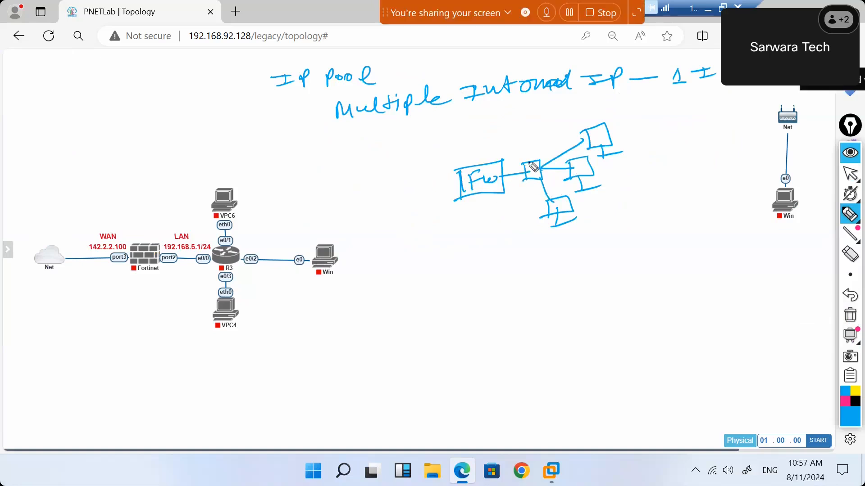
drag(632, 154, 573, 236)
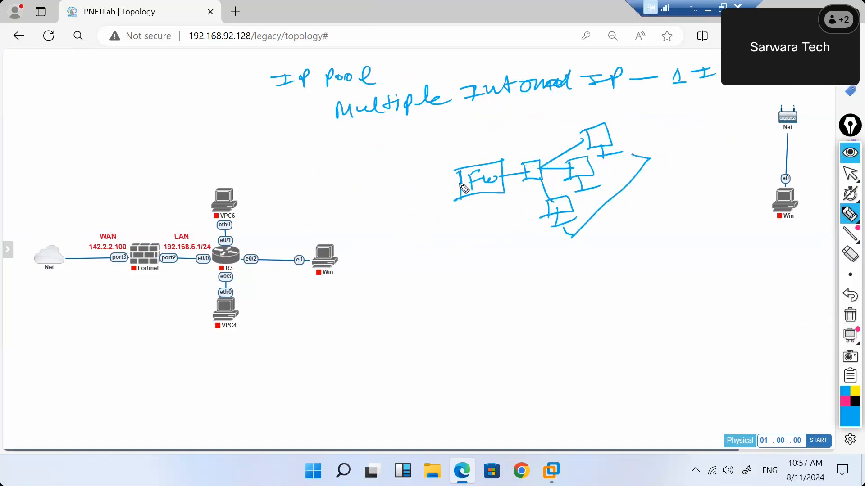
drag(460, 185, 404, 189)
mouse_move(392, 189)
mouse_down()
mouse_move(410, 177)
mouse_move(369, 185)
mouse_move(408, 188)
mouse_up()
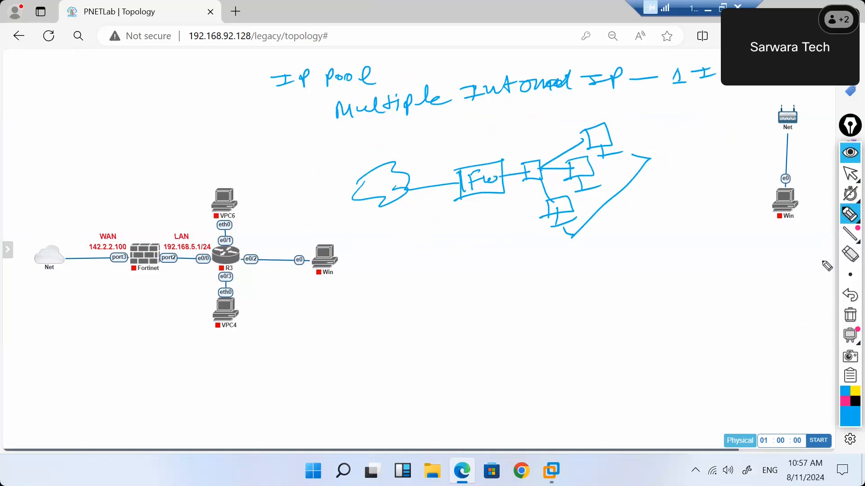
click(848, 316)
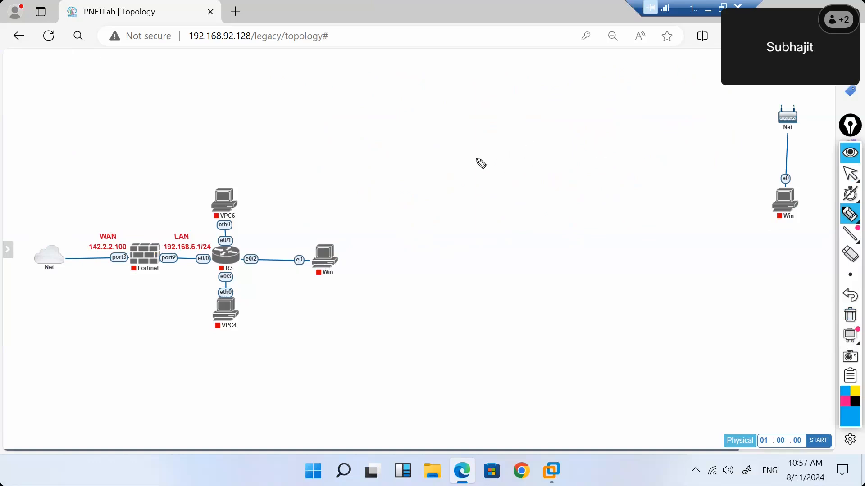
Sketch the FW box under the cloud, a switch below it, and four PCs.
mouse_move(418, 159)
mouse_down()
mouse_move(500, 150)
mouse_move(433, 180)
mouse_move(441, 158)
mouse_up()
mouse_move(431, 171)
mouse_down()
mouse_move(468, 162)
mouse_move(444, 115)
mouse_move(468, 84)
mouse_move(461, 107)
mouse_up()
drag(408, 97, 464, 105)
mouse_move(454, 179)
mouse_down()
mouse_move(459, 211)
mouse_move(435, 211)
mouse_move(442, 236)
mouse_up()
mouse_move(459, 205)
mouse_down()
mouse_move(442, 238)
mouse_move(456, 223)
mouse_move(508, 207)
mouse_up()
mouse_move(455, 231)
mouse_down()
mouse_move(436, 272)
mouse_move(465, 281)
mouse_up()
mouse_move(481, 226)
mouse_down()
mouse_move(503, 284)
mouse_move(521, 276)
mouse_up()
mouse_move(518, 224)
mouse_down()
mouse_move(550, 255)
mouse_move(560, 286)
mouse_move(579, 282)
mouse_up()
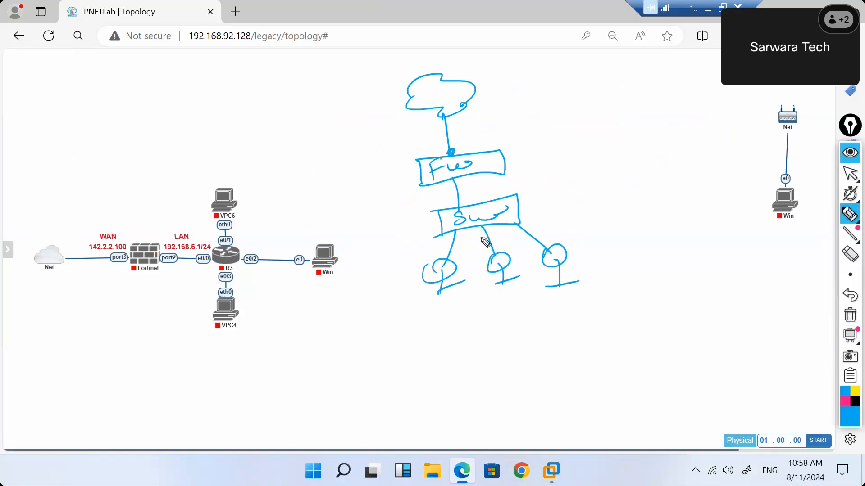
mouse_move(521, 216)
mouse_down()
mouse_move(590, 228)
mouse_move(604, 235)
mouse_move(603, 251)
mouse_up()
drag(626, 246, 601, 252)
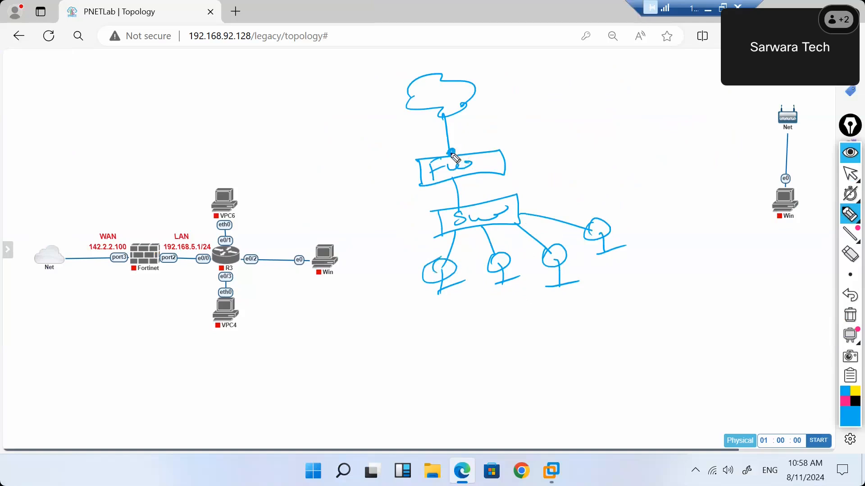
Label the firewall's outside interface PAT, write 'multiple to one', then undo two strokes.
drag(452, 152, 469, 142)
mouse_move(485, 136)
mouse_down()
mouse_move(512, 130)
mouse_move(528, 109)
mouse_up()
drag(525, 110, 530, 133)
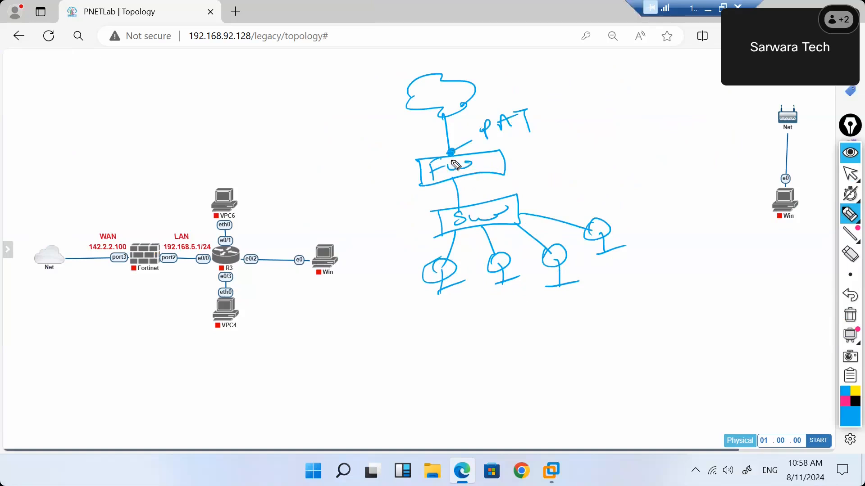
mouse_move(385, 348)
mouse_down()
mouse_move(384, 333)
mouse_move(400, 344)
mouse_move(430, 345)
mouse_move(455, 327)
mouse_up()
mouse_move(466, 336)
mouse_down()
mouse_move(471, 319)
mouse_move(609, 310)
mouse_up()
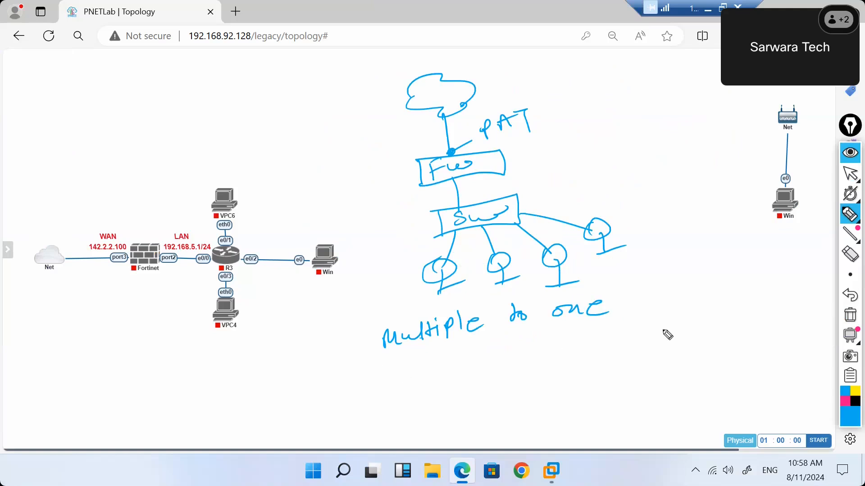
click(845, 297)
click(845, 297)
click(845, 298)
click(845, 298)
Undo the handwritten Multi, PAT and PN notes from the sketch.
click(844, 298)
click(844, 299)
click(844, 299)
click(844, 298)
click(843, 301)
click(841, 303)
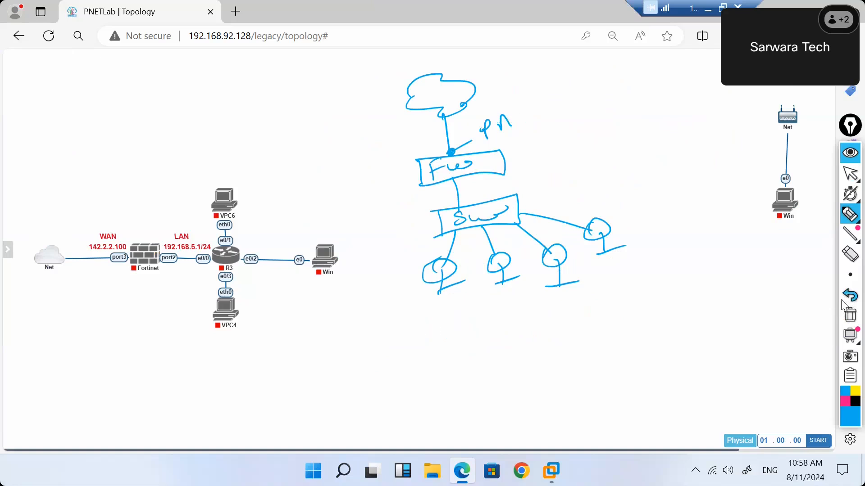
click(844, 301)
click(846, 303)
click(847, 305)
Draw a line to a pink second internet cloud with a remote PC, and write DMZ by the firewall.
drag(473, 82, 588, 67)
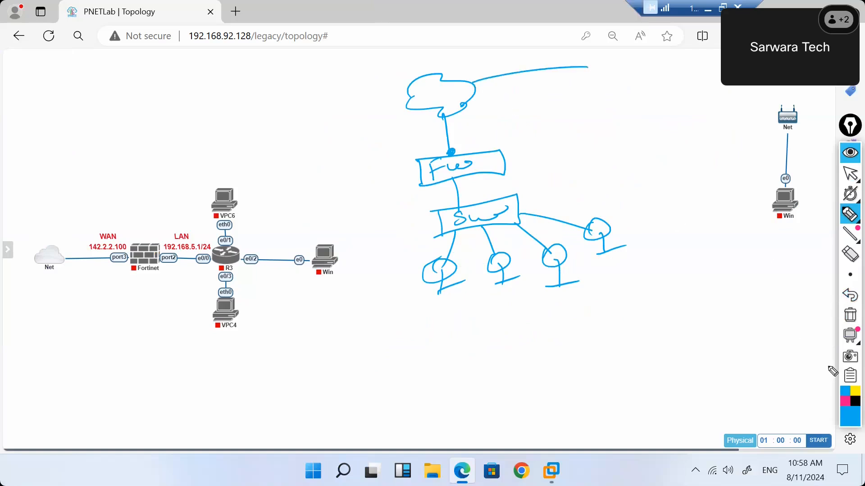
click(844, 401)
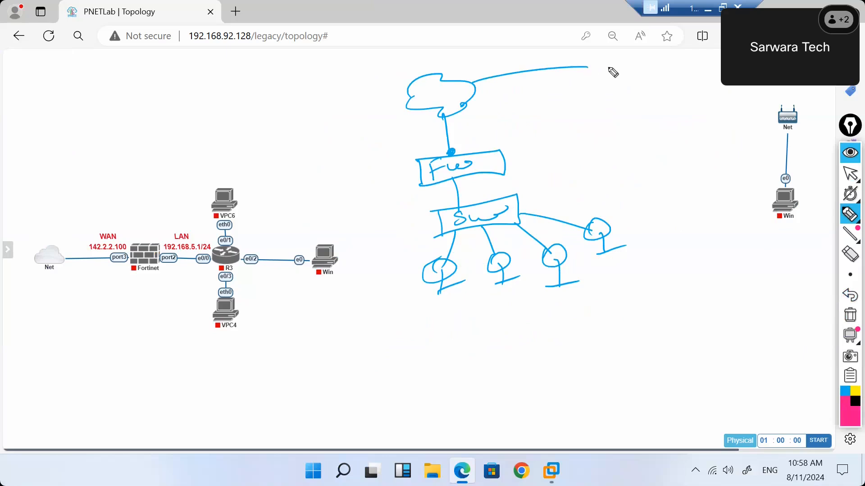
mouse_move(623, 74)
mouse_down()
mouse_move(601, 69)
mouse_move(601, 83)
mouse_move(647, 89)
mouse_move(680, 110)
mouse_move(673, 126)
mouse_up()
mouse_move(667, 108)
mouse_down()
mouse_move(702, 117)
mouse_move(674, 125)
mouse_move(685, 139)
mouse_up()
drag(674, 138, 703, 136)
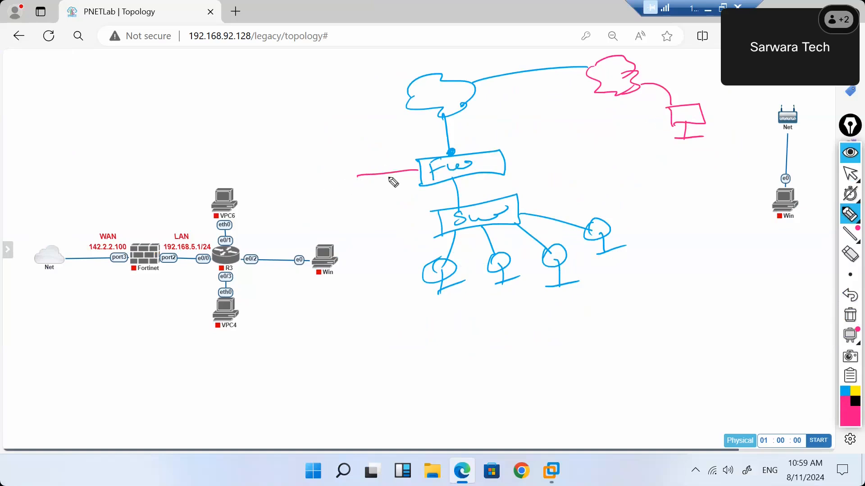
drag(382, 160, 384, 171)
mouse_move(397, 169)
mouse_down()
mouse_move(400, 158)
mouse_move(408, 166)
mouse_move(430, 156)
mouse_move(477, 191)
mouse_move(496, 193)
mouse_move(513, 191)
mouse_move(518, 176)
mouse_up()
Label the firewall's outside link WAN and draw a DMZ server box labelled IIS.
mouse_move(454, 140)
mouse_down()
mouse_move(489, 138)
mouse_move(504, 120)
mouse_up()
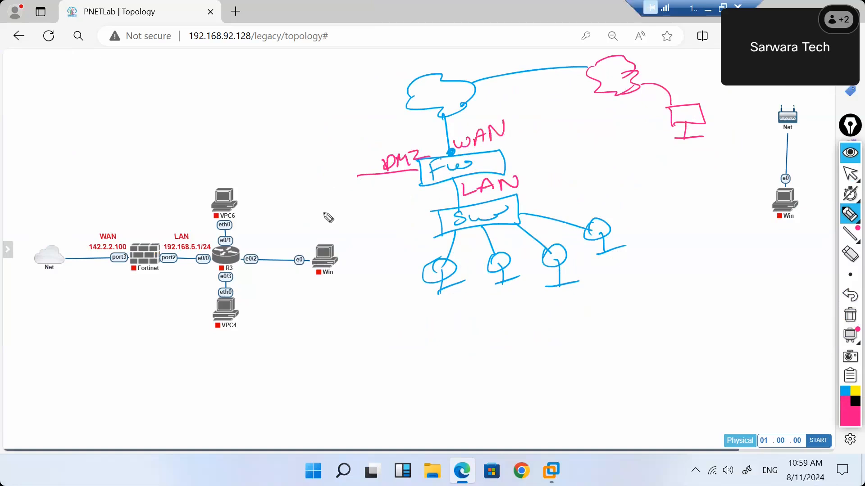
drag(333, 175, 336, 195)
mouse_move(328, 175)
mouse_down()
mouse_move(362, 189)
mouse_move(336, 195)
mouse_move(351, 206)
mouse_up()
drag(351, 205, 374, 200)
mouse_move(298, 163)
mouse_down()
mouse_move(314, 158)
mouse_move(308, 169)
mouse_up()
drag(306, 170, 341, 150)
drag(332, 153, 331, 163)
drag(323, 165, 343, 158)
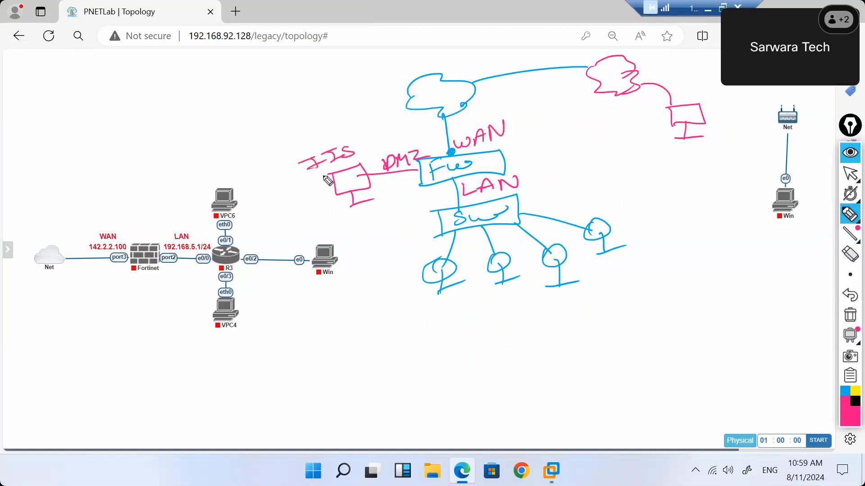
Add a second DMZ server link, connect the pink cloud to the remote PC, and dot the WAN point.
drag(422, 184, 363, 238)
drag(390, 203, 377, 239)
drag(372, 241, 391, 235)
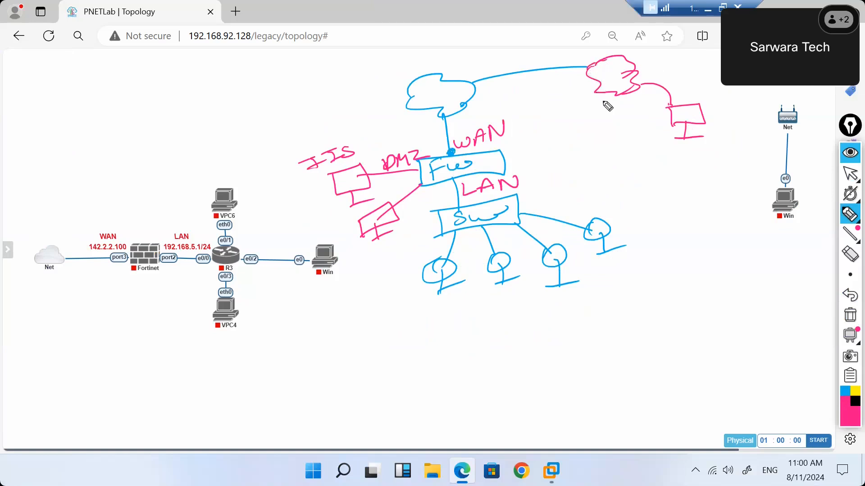
mouse_move(616, 96)
mouse_down()
mouse_move(627, 121)
mouse_move(645, 121)
mouse_move(643, 139)
mouse_up()
drag(451, 150, 449, 152)
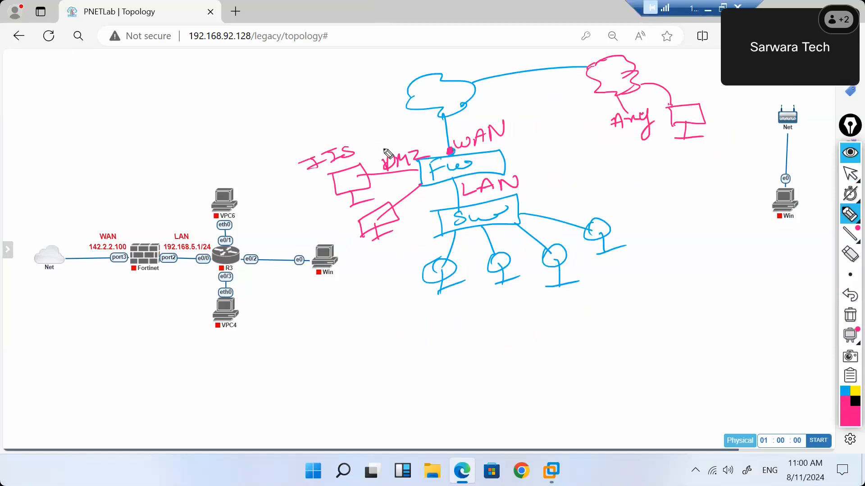
Write 171.1.1.100 with an arrow down to 10.1.1.10/32, linked to the IIS server.
mouse_move(210, 93)
mouse_down()
mouse_move(216, 106)
mouse_move(295, 79)
mouse_up()
click(255, 95)
click(272, 93)
click(287, 86)
drag(304, 68, 317, 68)
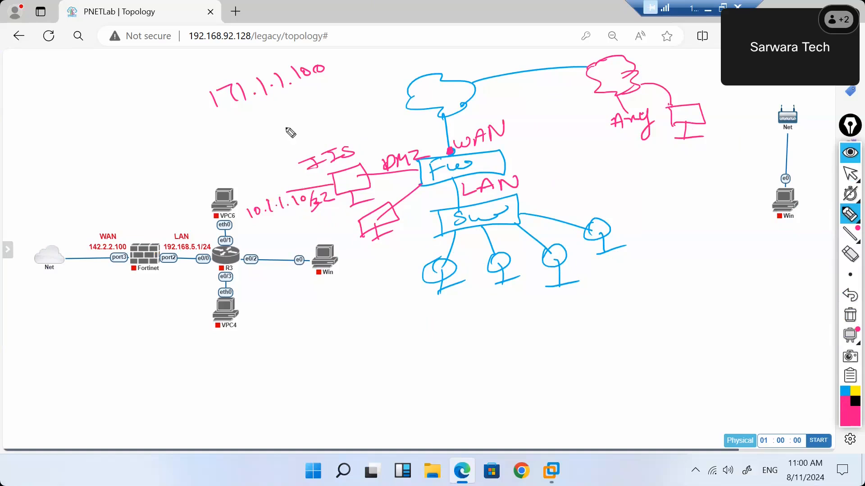
drag(226, 121, 323, 82)
drag(268, 106, 266, 190)
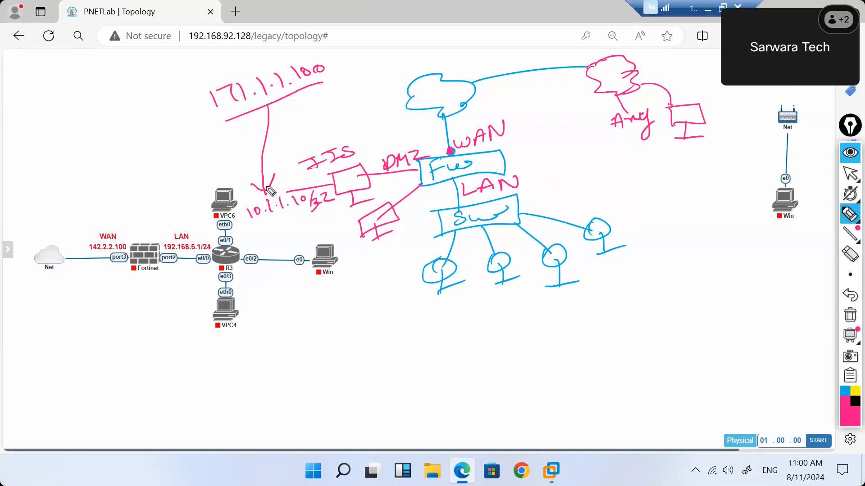
mouse_move(250, 224)
mouse_down()
mouse_move(250, 232)
mouse_move(317, 206)
mouse_up()
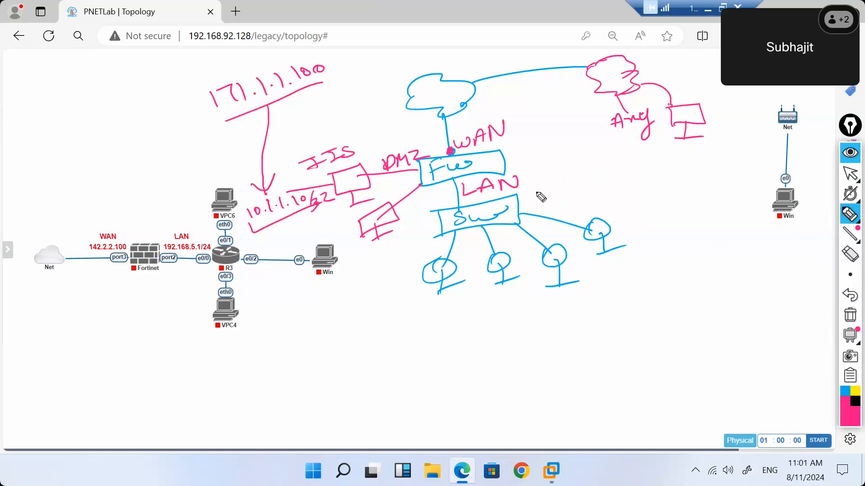
drag(463, 188, 470, 189)
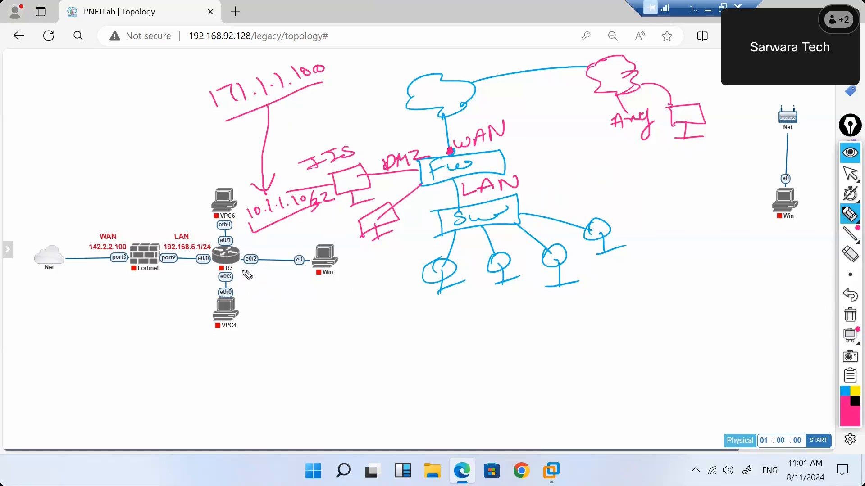
Add DMZ labels by the Fortinet node, then clear all annotations from the canvas.
mouse_move(144, 267)
mouse_down()
mouse_move(144, 291)
mouse_move(130, 312)
mouse_move(156, 310)
mouse_up()
mouse_move(155, 300)
mouse_down()
mouse_move(179, 303)
mouse_move(151, 341)
mouse_up()
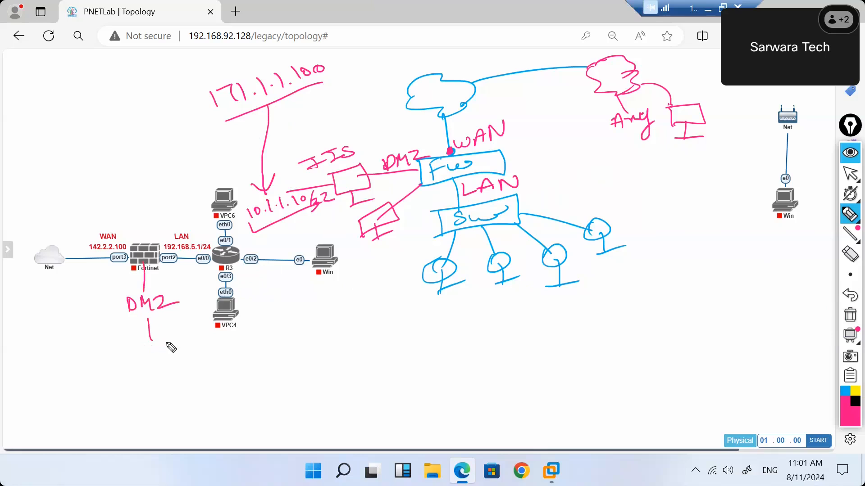
mouse_move(167, 216)
mouse_down()
mouse_move(167, 231)
mouse_move(180, 217)
mouse_move(189, 226)
mouse_up()
drag(190, 212, 209, 220)
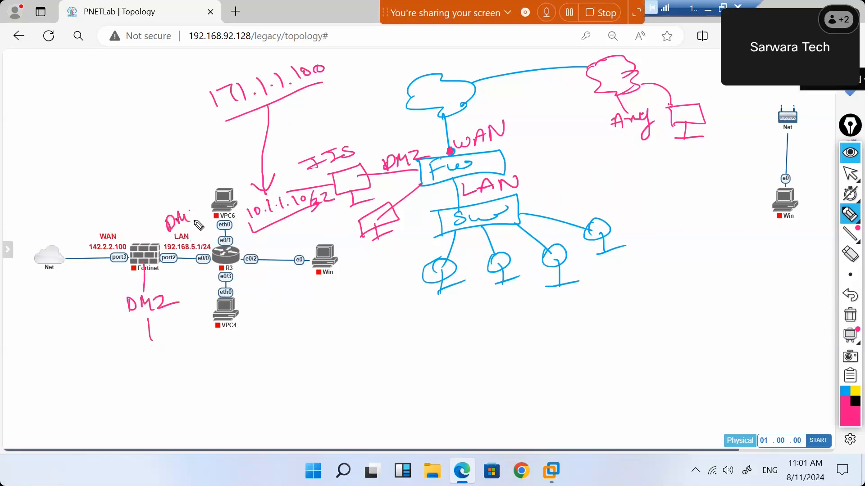
click(850, 318)
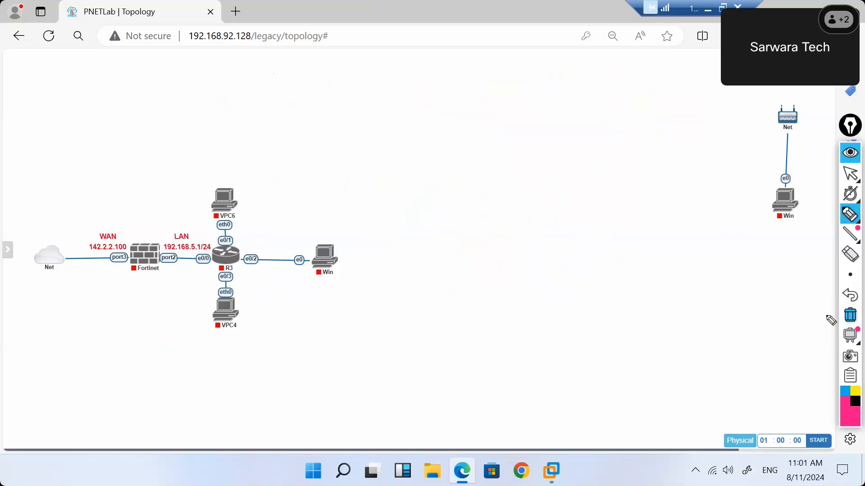
Restart the pen and handwrite 'Source NAT → Translate' across the top of the canvas.
click(847, 180)
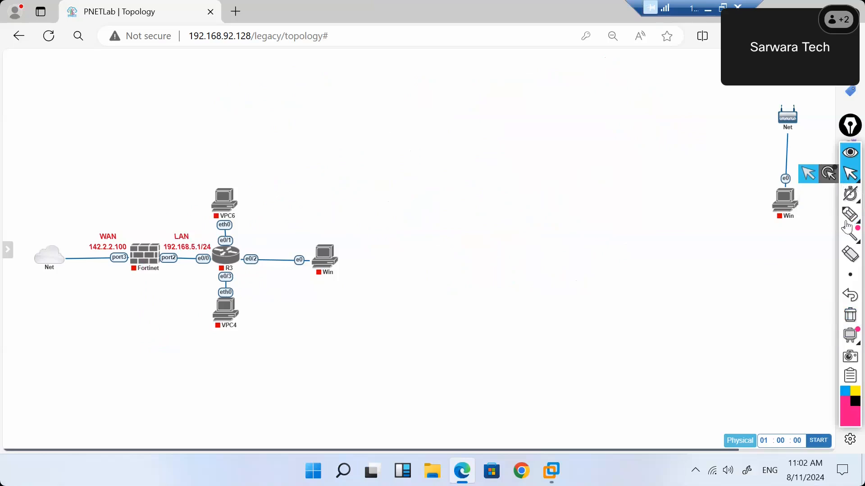
click(789, 216)
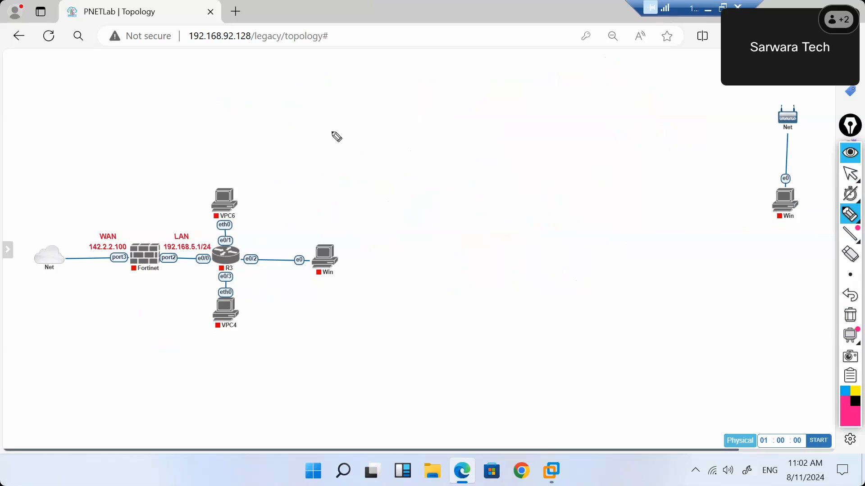
mouse_move(337, 86)
mouse_down()
mouse_move(324, 103)
mouse_move(350, 95)
mouse_up()
mouse_move(355, 91)
mouse_down()
mouse_move(442, 91)
mouse_move(456, 78)
mouse_move(492, 79)
mouse_move(514, 95)
mouse_move(575, 96)
mouse_move(645, 79)
mouse_move(666, 89)
mouse_move(691, 84)
mouse_up()
click(494, 88)
click(538, 75)
mouse_move(334, 131)
mouse_down()
mouse_move(465, 129)
mouse_move(509, 118)
mouse_up()
Handwrite 'Destination NAT → Dst. Translate' beneath the Source NAT note.
drag(416, 156, 467, 137)
drag(452, 138, 451, 160)
drag(527, 122, 555, 127)
mouse_move(547, 113)
mouse_down()
mouse_move(551, 131)
mouse_move(603, 123)
mouse_up()
click(621, 118)
drag(599, 115, 649, 105)
mouse_move(639, 106)
mouse_down()
mouse_move(638, 121)
mouse_move(697, 115)
mouse_up()
mouse_move(708, 94)
mouse_down()
mouse_move(706, 113)
mouse_move(726, 113)
mouse_up()
mouse_move(734, 92)
mouse_down()
mouse_move(732, 114)
mouse_move(744, 104)
mouse_up()
drag(747, 102, 763, 112)
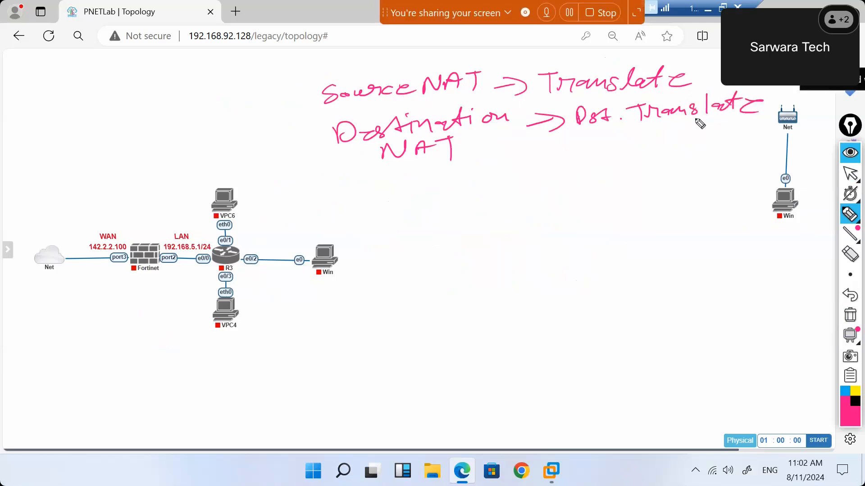
mouse_move(855, 244)
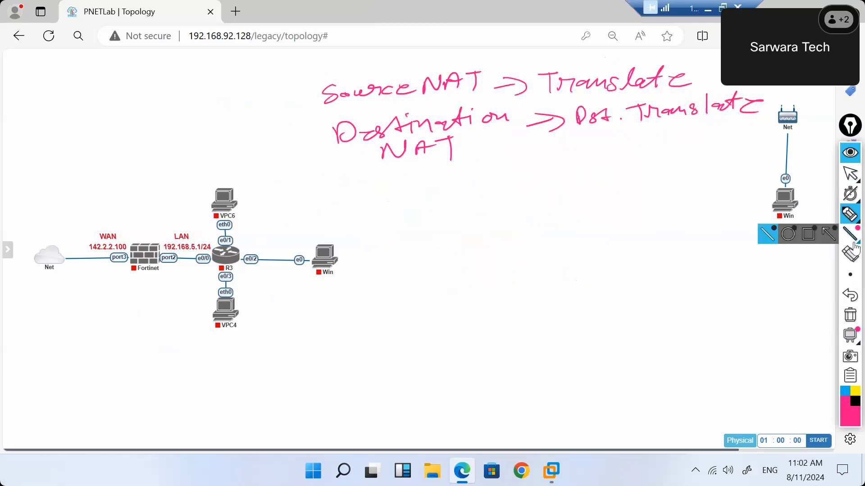
Erase the NAT notes, then bracket the port2–e0/0 link and tick the LAN address.
click(850, 317)
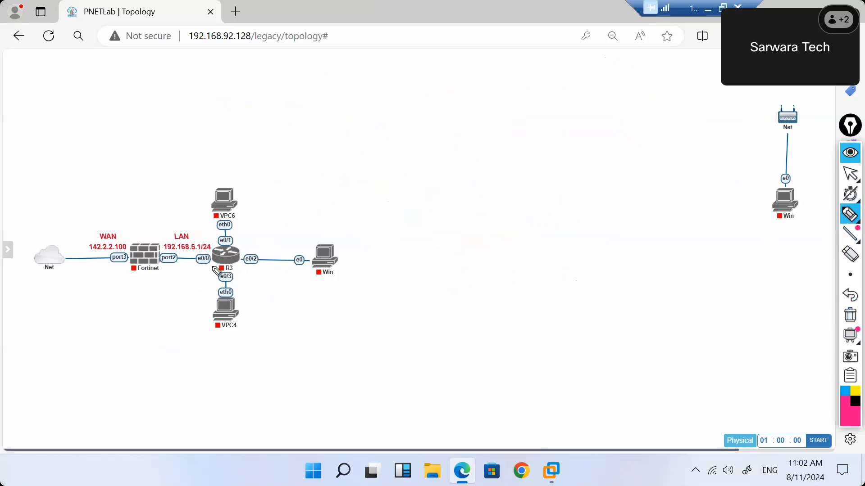
drag(179, 266, 207, 270)
drag(197, 239, 211, 235)
Underline the WAN address 142.2.2.100, then clear all annotations from the topology.
click(85, 249)
drag(85, 249, 127, 252)
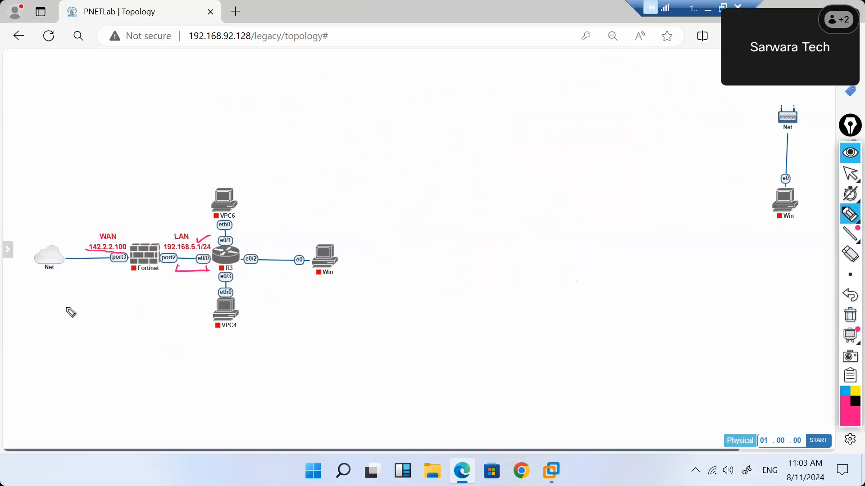
click(851, 315)
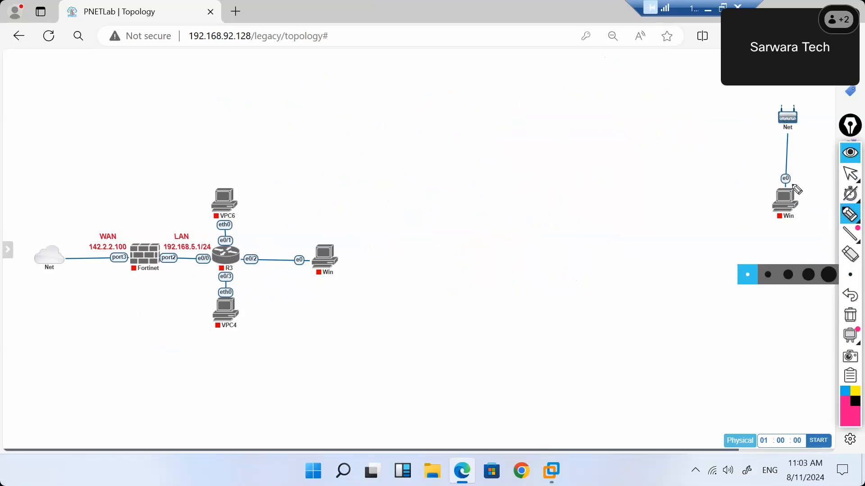
Circle the standalone Win PC and start the Win virtual machine.
drag(785, 178, 785, 179)
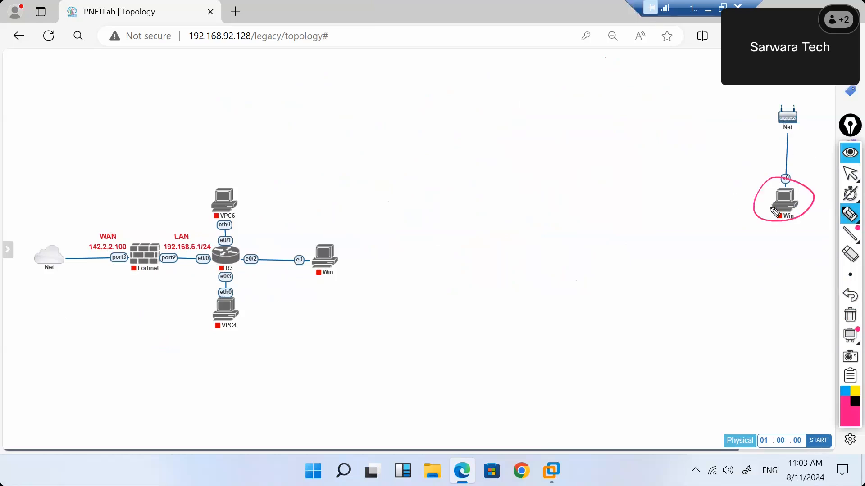
click(850, 174)
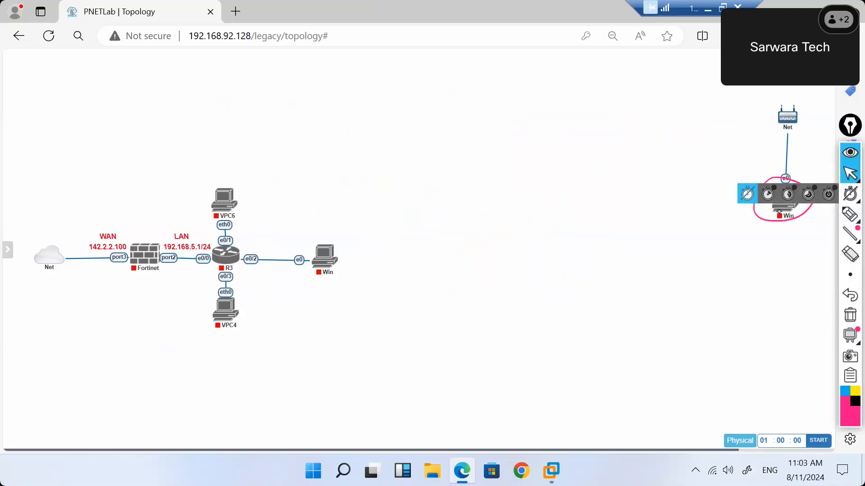
right_click(781, 210)
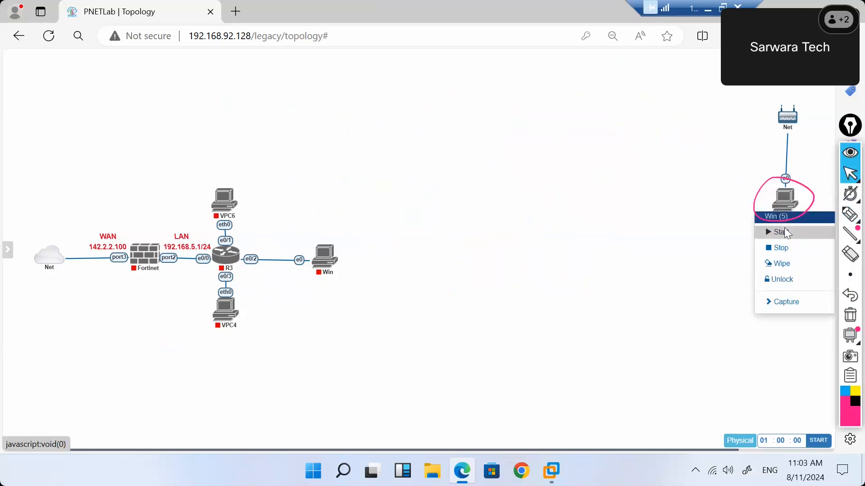
click(785, 229)
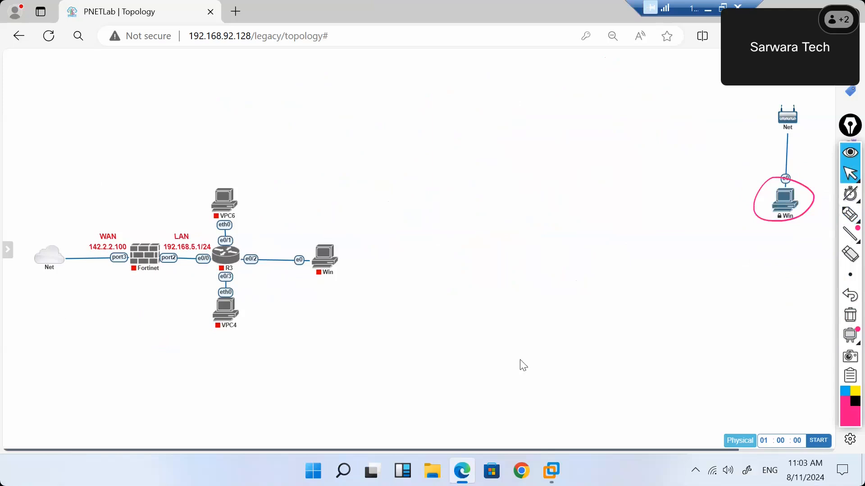
Select every node in the topology, start them all, and deselect.
drag(87, 174, 551, 450)
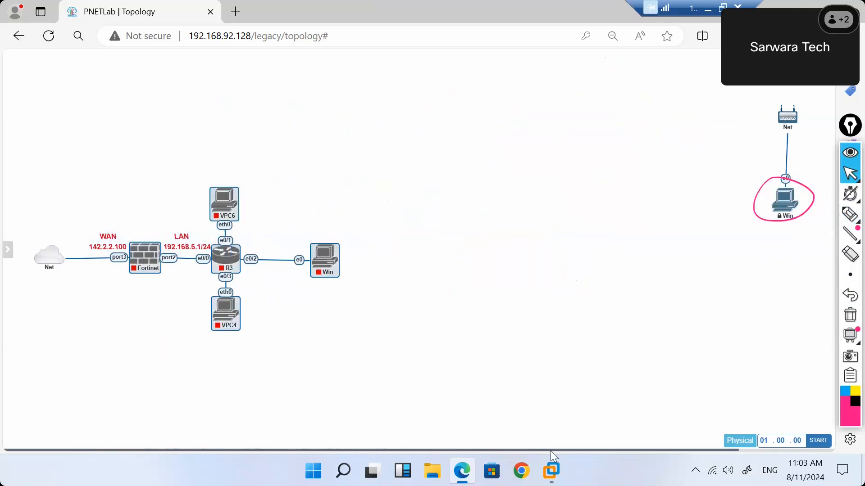
right_click(231, 312)
click(257, 327)
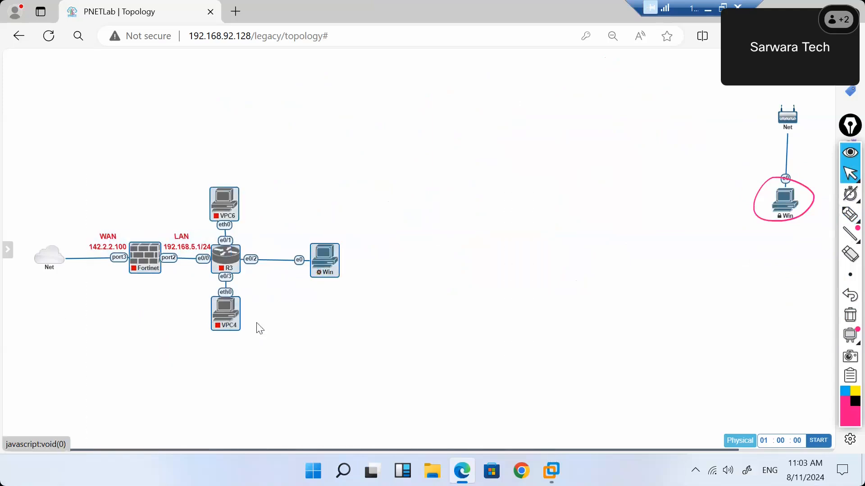
click(402, 349)
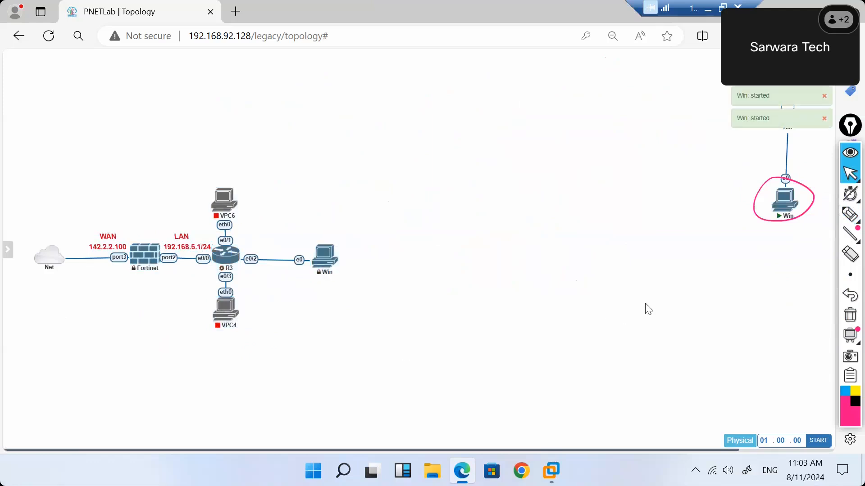
click(849, 214)
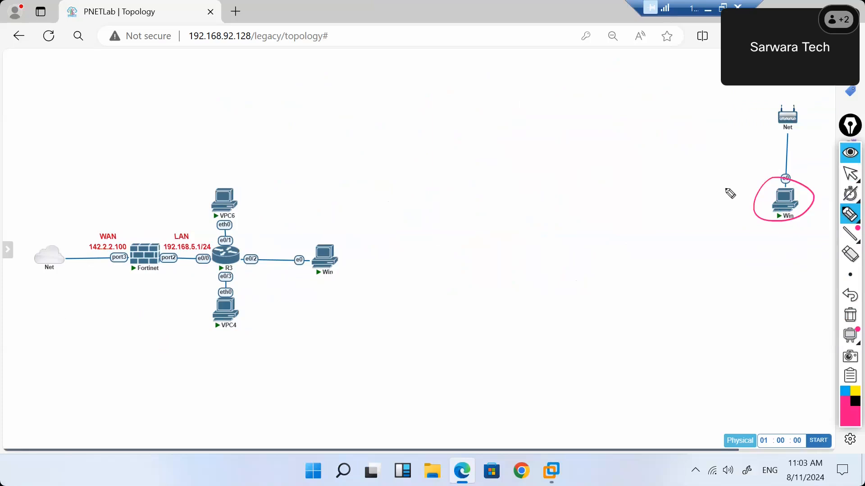
Handwrite 'VPN' and 'Dest' with an underline, tick and extra notes, then erase all ink.
mouse_move(517, 115)
mouse_down()
mouse_move(536, 118)
mouse_move(571, 101)
mouse_up()
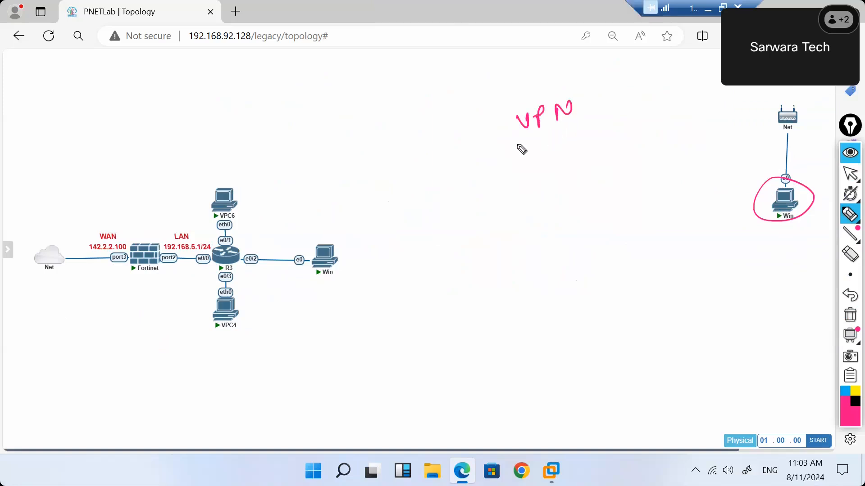
mouse_move(519, 141)
mouse_down()
mouse_move(548, 154)
mouse_move(567, 142)
mouse_up()
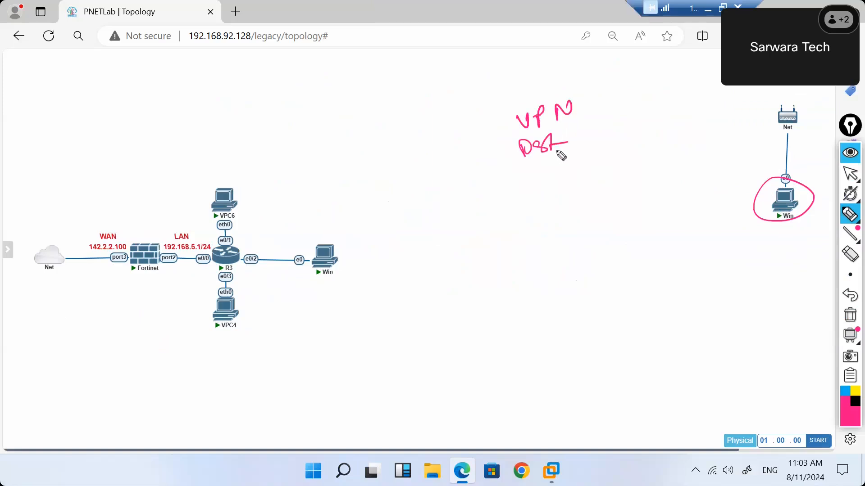
mouse_move(523, 161)
mouse_down()
mouse_move(574, 153)
mouse_move(607, 129)
mouse_up()
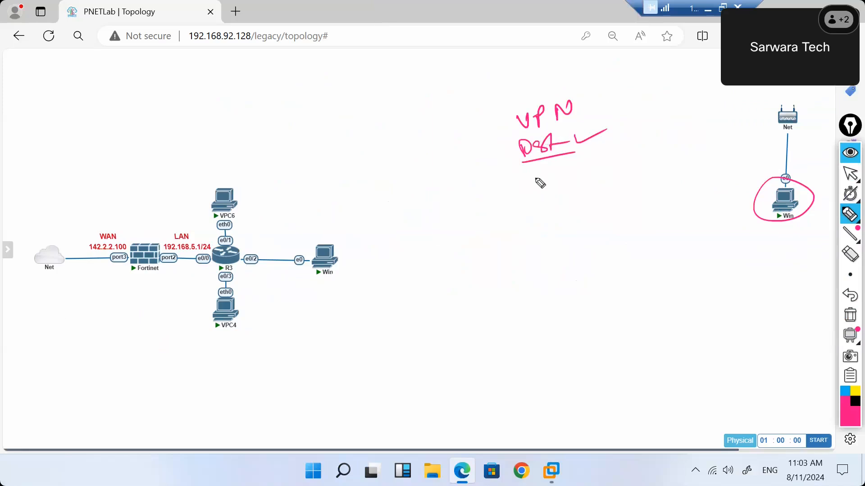
drag(504, 197, 534, 199)
mouse_move(532, 194)
mouse_down()
mouse_move(557, 193)
mouse_move(522, 217)
mouse_up()
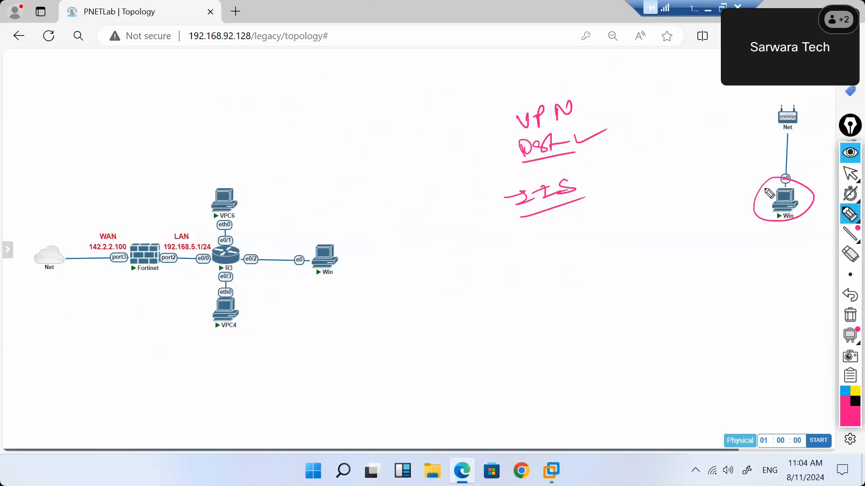
click(850, 315)
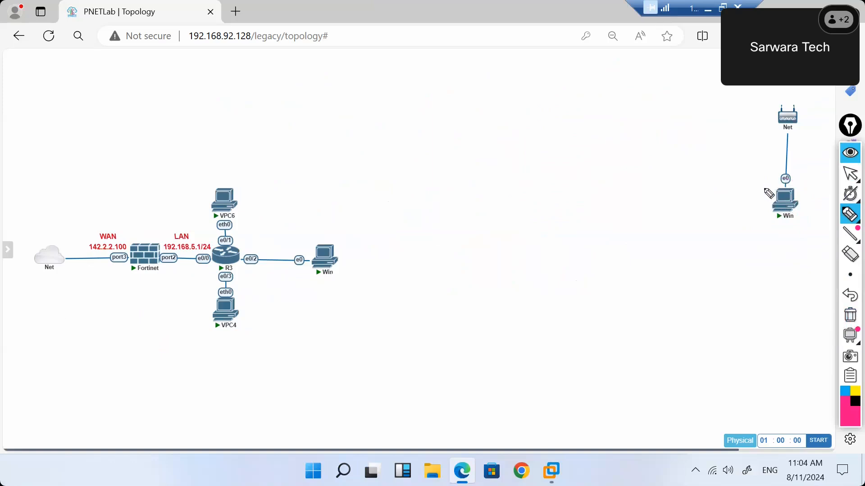
drag(766, 190, 724, 140)
mouse_move(629, 137)
mouse_down()
mouse_move(639, 127)
mouse_move(646, 143)
mouse_move(740, 113)
mouse_move(719, 134)
mouse_up()
click(680, 134)
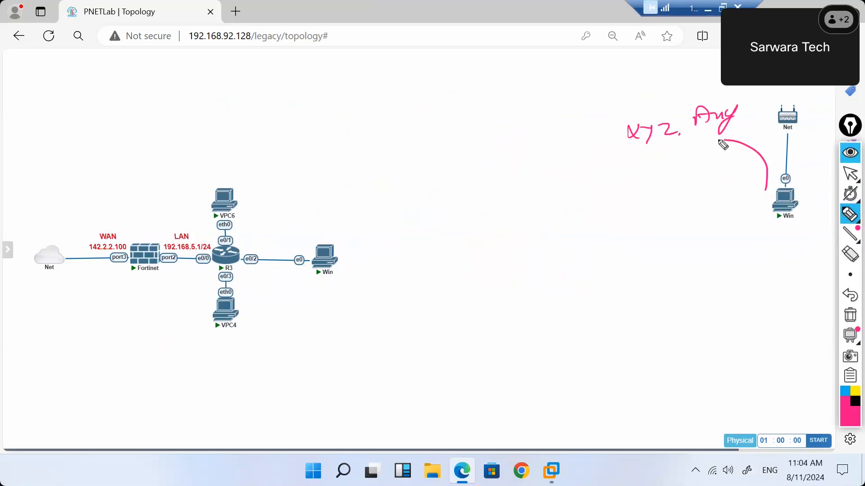
drag(665, 149, 718, 145)
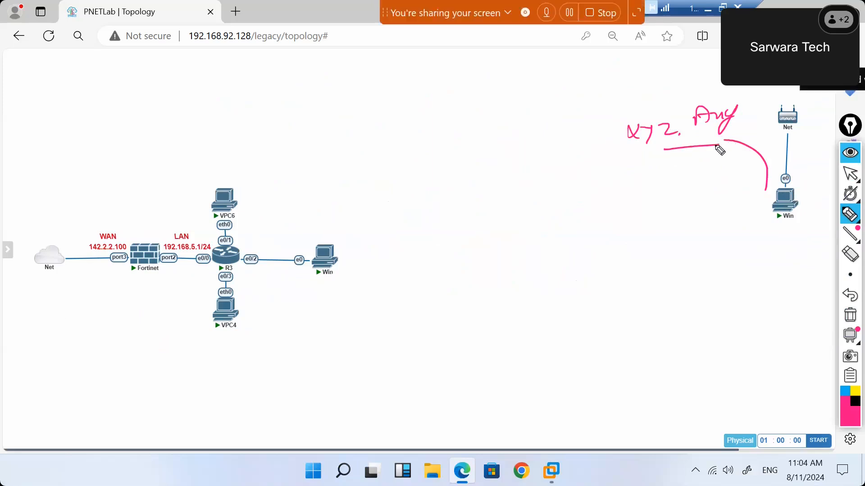
drag(121, 233, 136, 225)
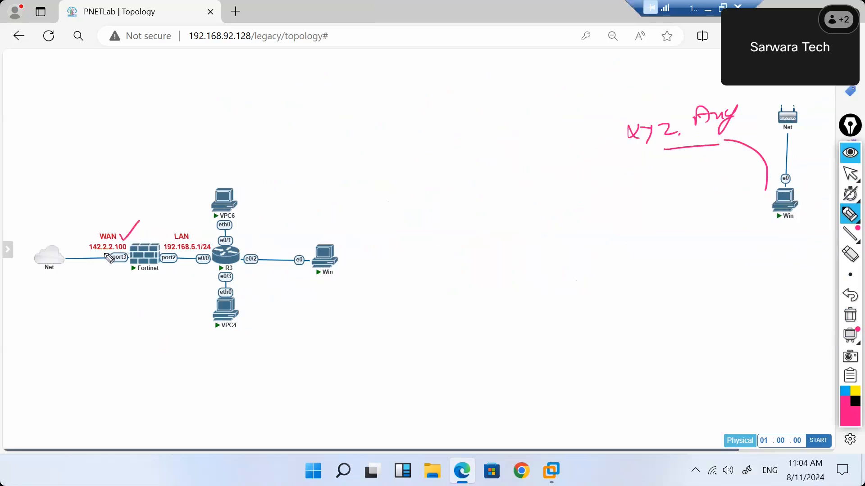
mouse_move(99, 252)
mouse_down()
mouse_move(103, 269)
mouse_move(207, 299)
mouse_up()
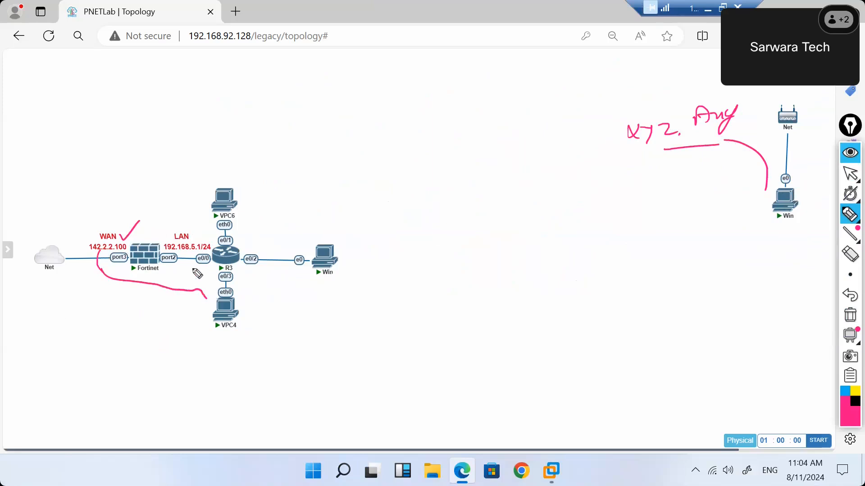
drag(193, 235, 212, 231)
mouse_move(207, 299)
mouse_down()
mouse_move(217, 306)
mouse_move(219, 346)
mouse_move(259, 332)
mouse_up()
mouse_move(255, 293)
mouse_down()
mouse_move(257, 309)
mouse_move(296, 307)
mouse_up()
click(291, 305)
mouse_move(308, 290)
mouse_down()
mouse_move(302, 301)
mouse_move(314, 294)
mouse_move(333, 307)
mouse_up()
click(327, 305)
mouse_move(339, 286)
mouse_down()
mouse_move(355, 284)
mouse_move(355, 299)
mouse_move(369, 298)
mouse_up()
mouse_move(379, 284)
mouse_down()
mouse_move(388, 294)
mouse_move(383, 309)
mouse_up()
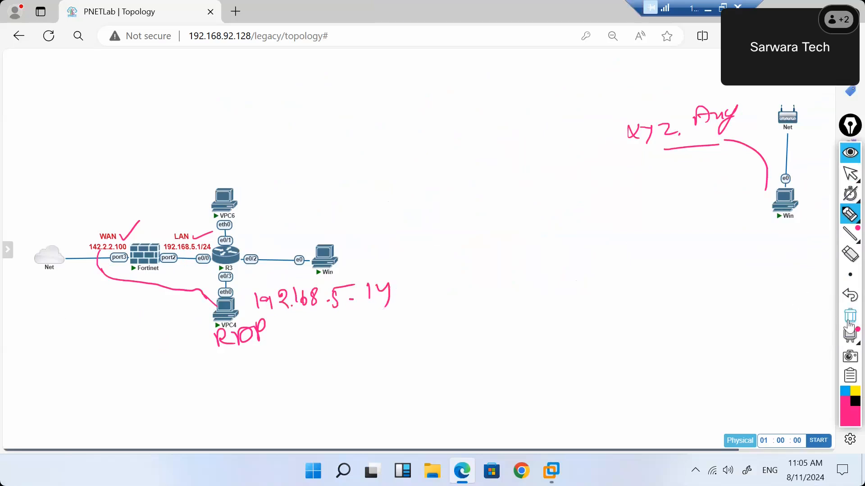
click(850, 317)
mouse_move(850, 175)
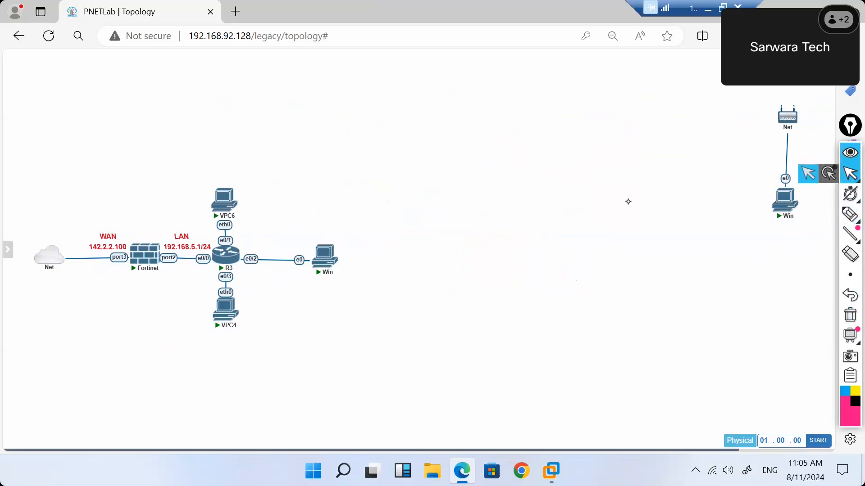
Launch the Fortinet firewall's console client and move its window aside.
mouse_move(143, 252)
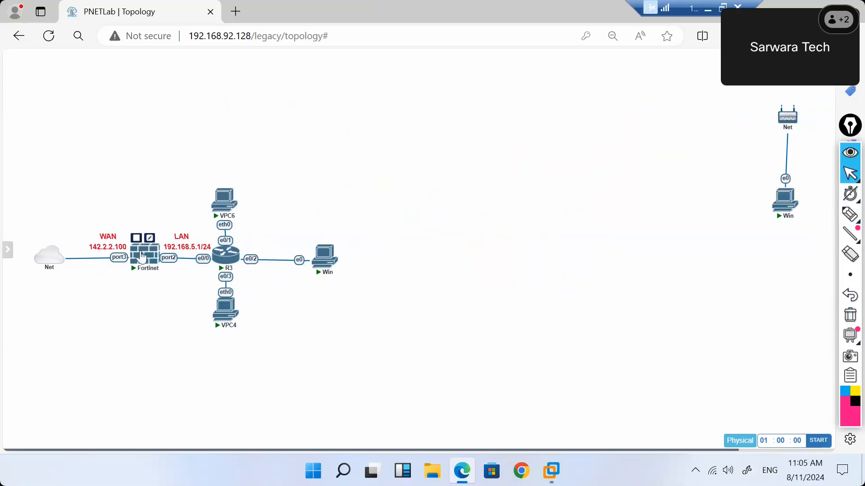
click(141, 253)
click(482, 122)
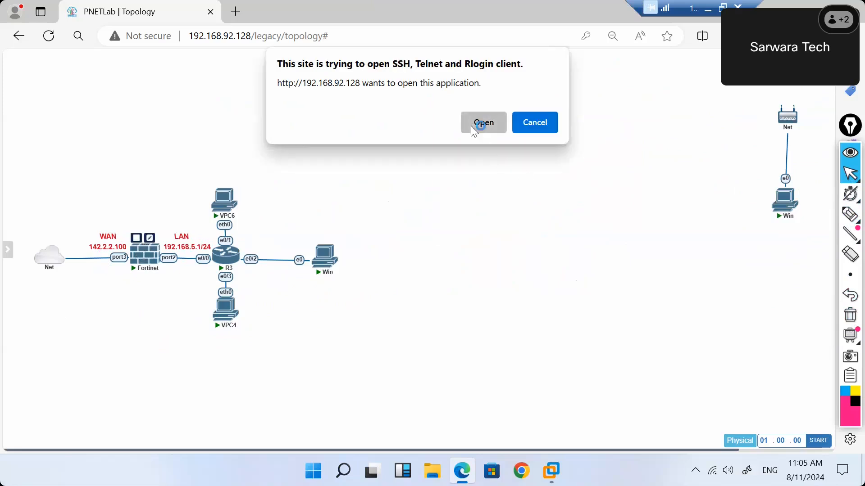
drag(251, 56, 436, 106)
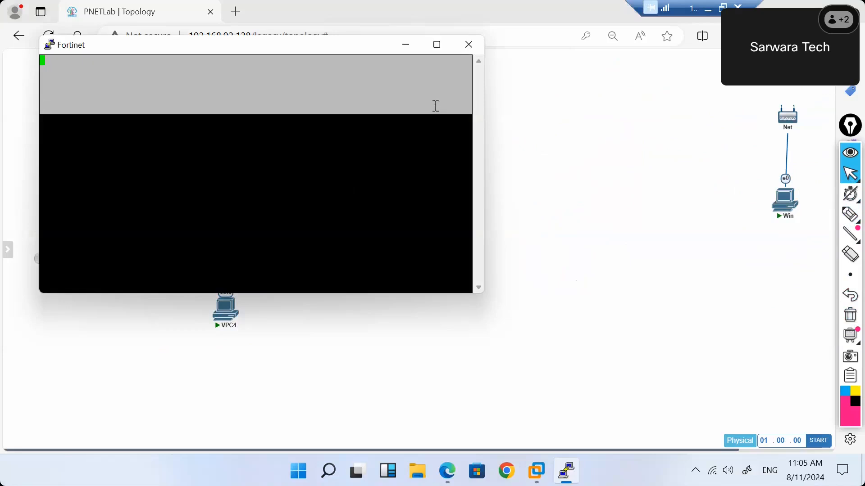
click(286, 89)
drag(264, 51, 601, 142)
Log in as admin with an empty password and run 'get system interface'.
key(Return)
key(Return)
key(Return)
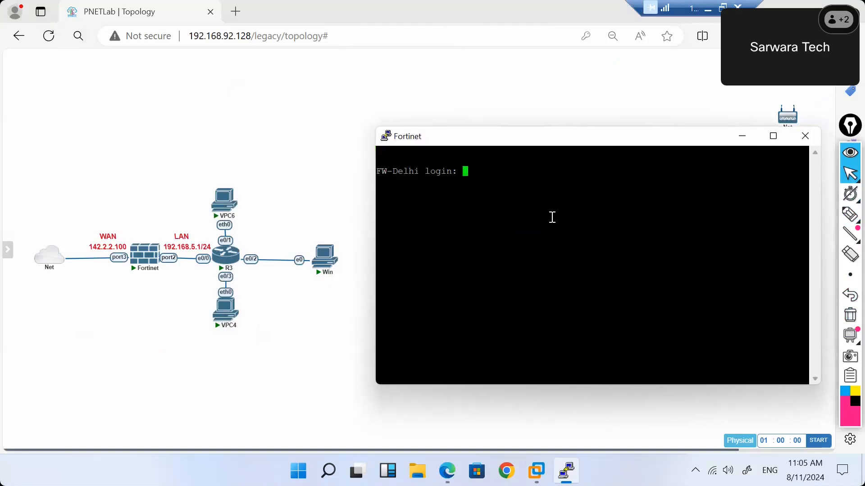
text(admin)
key(Return)
key(Return)
text(get system interface)
key(Return)
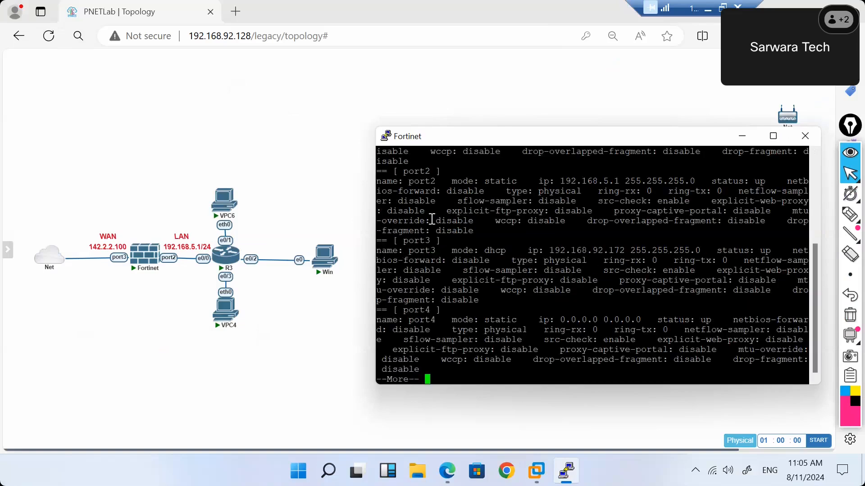
click(242, 12)
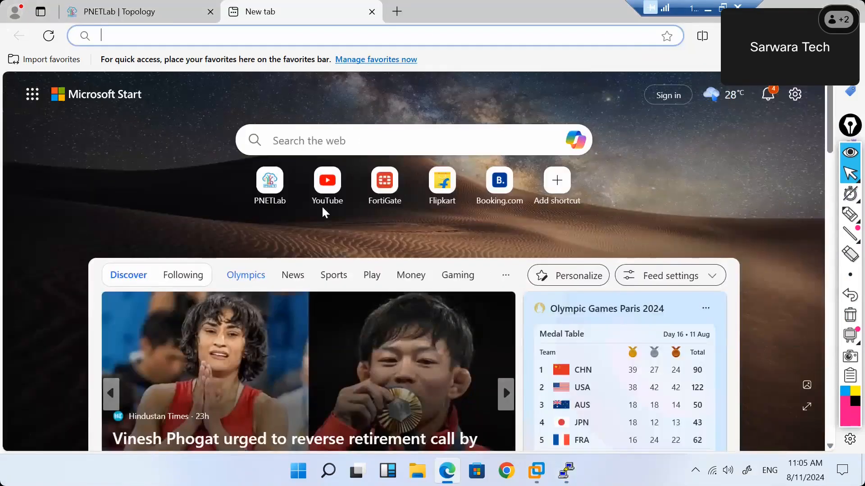
text(192.168.9)
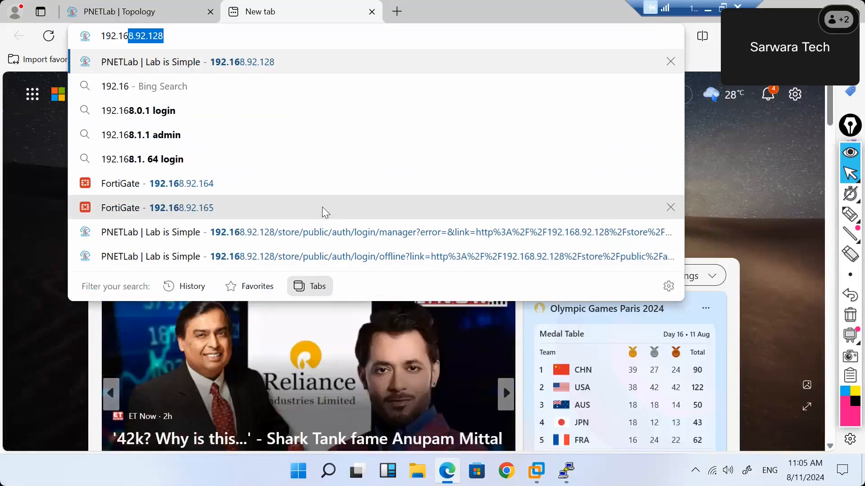
text(.172)
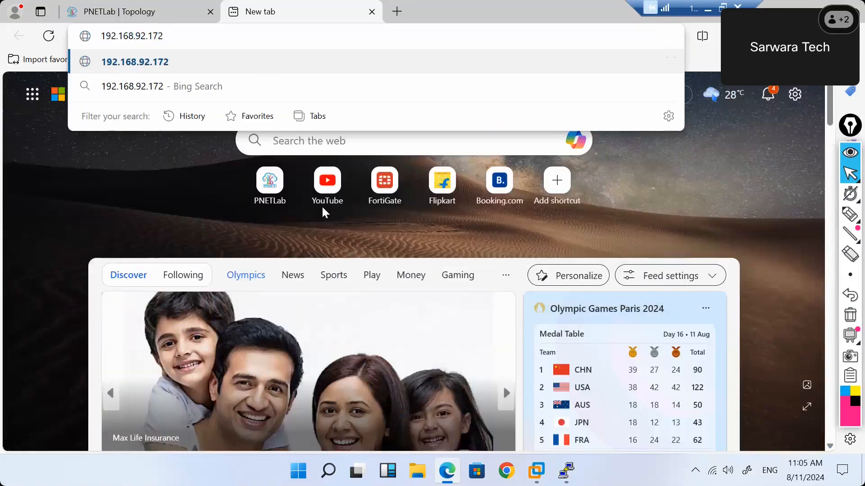
key(Home)
text(https://)
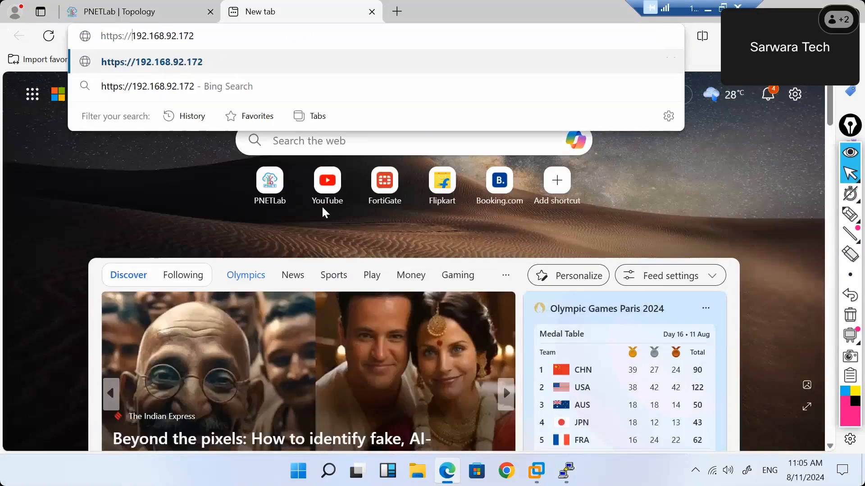
key(Return)
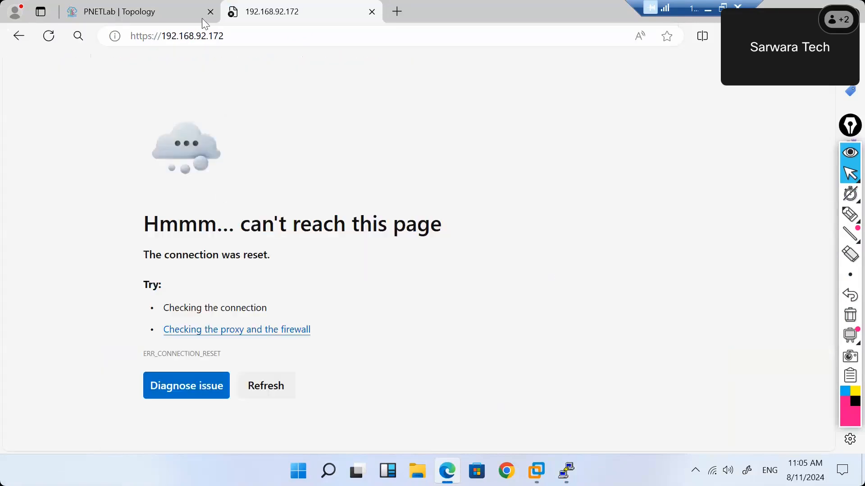
click(153, 36)
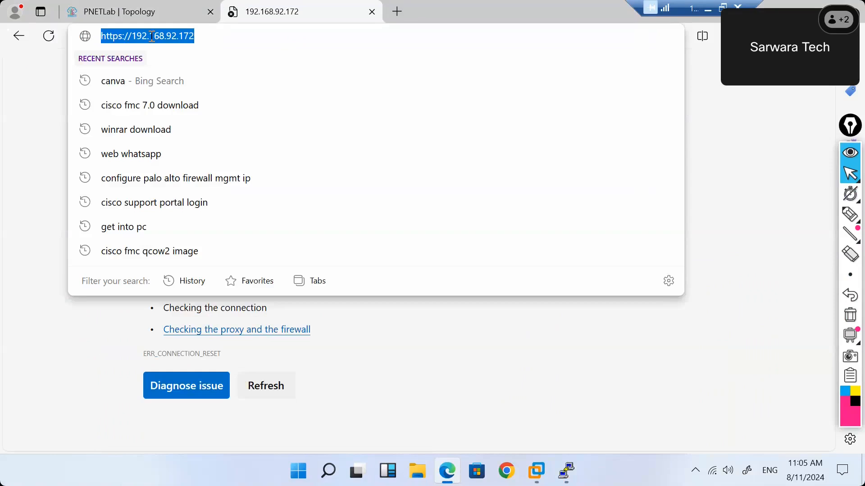
key(Home)
text(https)
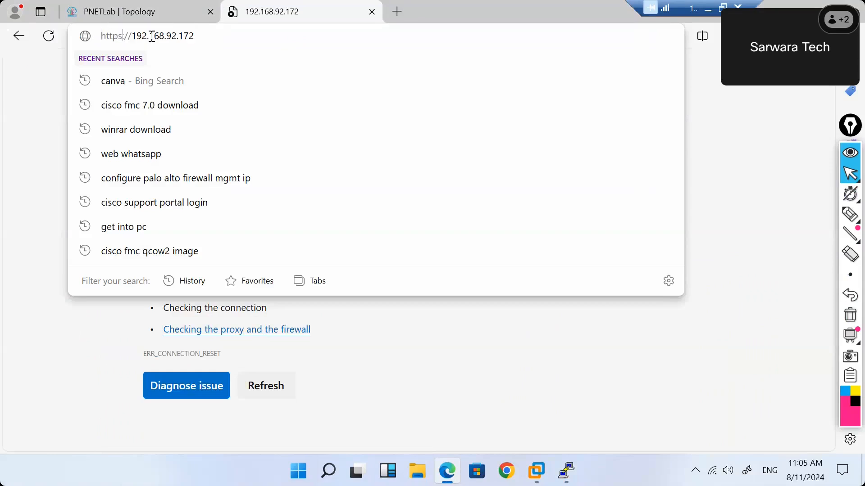
text(:)
key(Return)
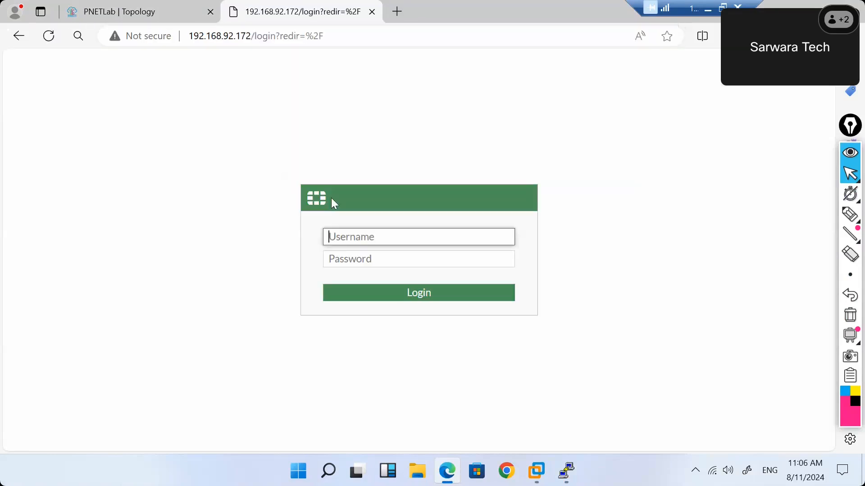
Log in with the admin credentials, decline saving the password, and dismiss the release notes.
text(adm;i)
key(Tab)
text(ad)
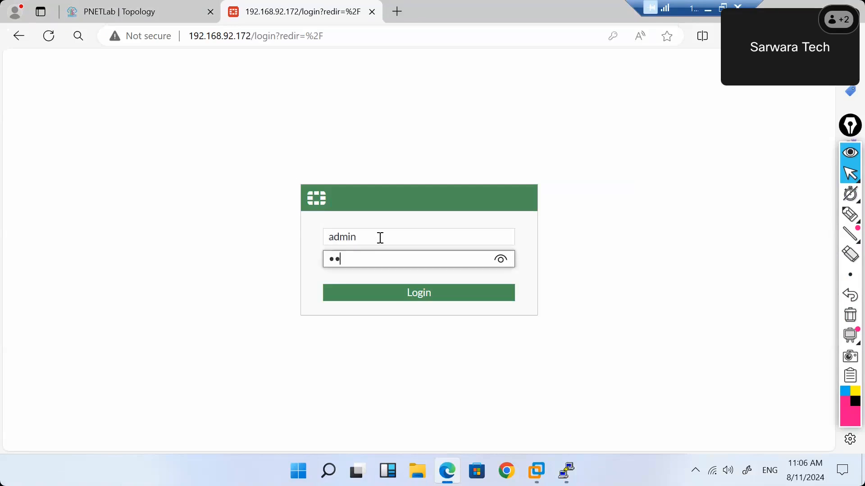
key(Return)
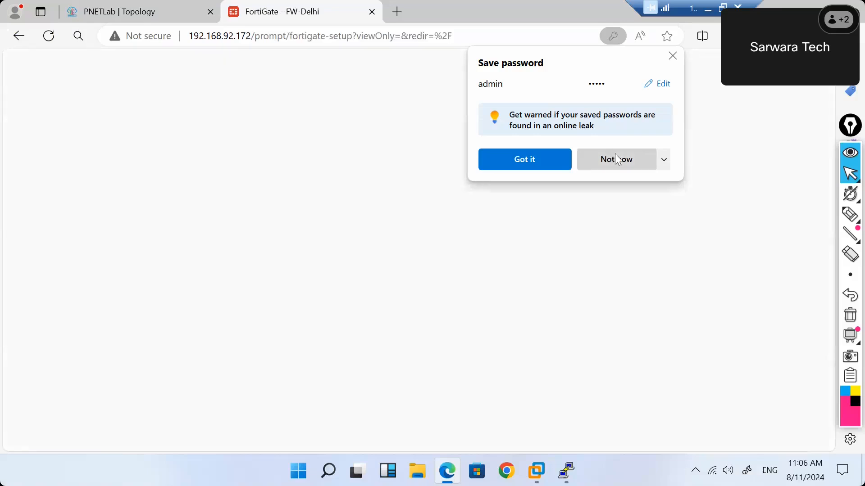
click(617, 160)
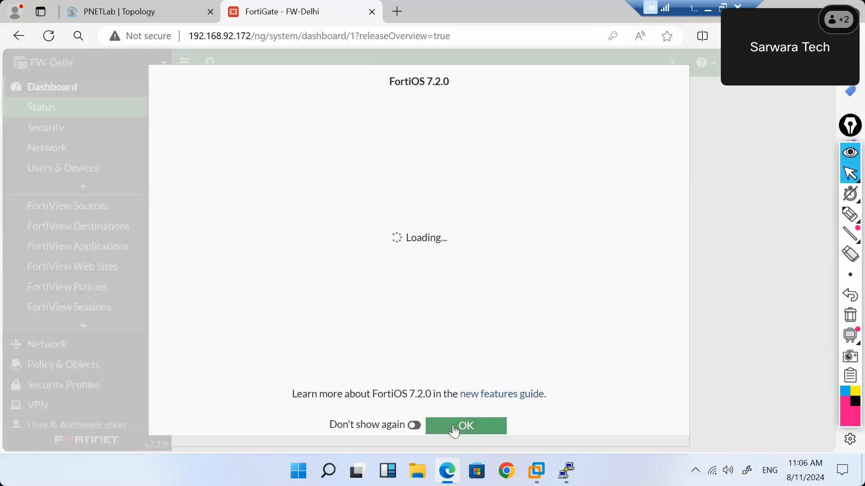
click(454, 428)
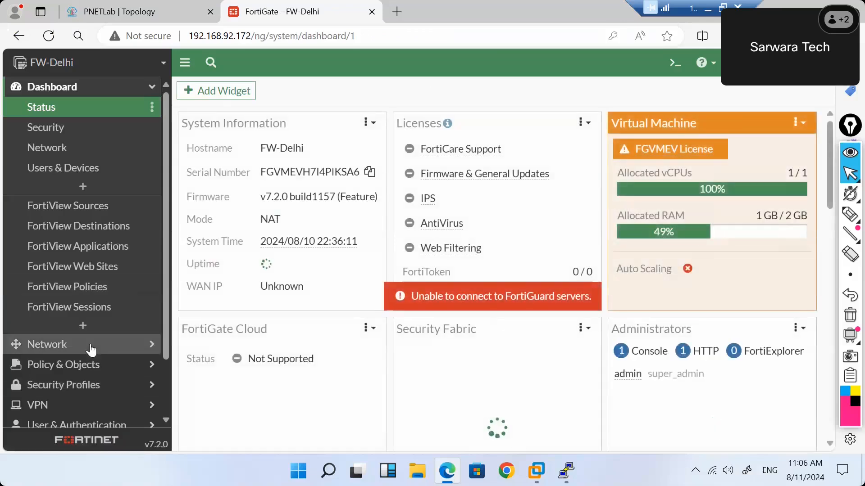
Check LAN (port2) at 192.168.5.1 under Network > Interfaces, then return to the PNETLab topology.
click(97, 344)
click(87, 129)
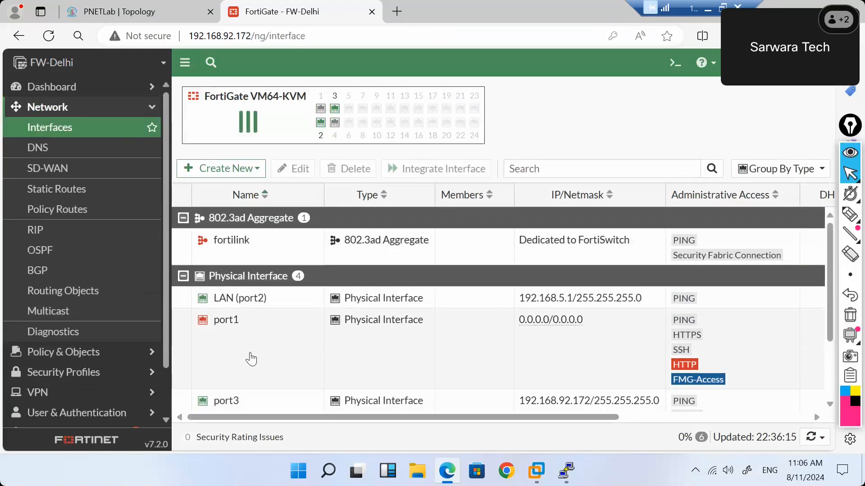
scroll(251, 359, down, 1)
scroll(252, 387, down, 1)
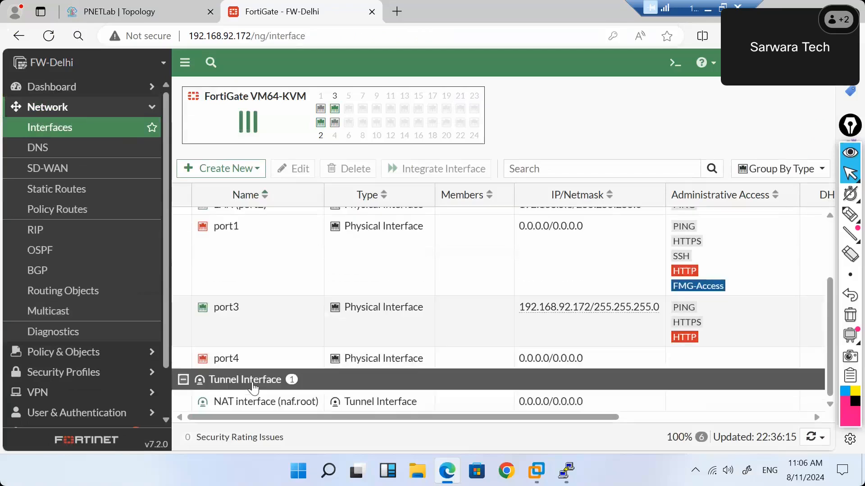
scroll(253, 387, up, 1)
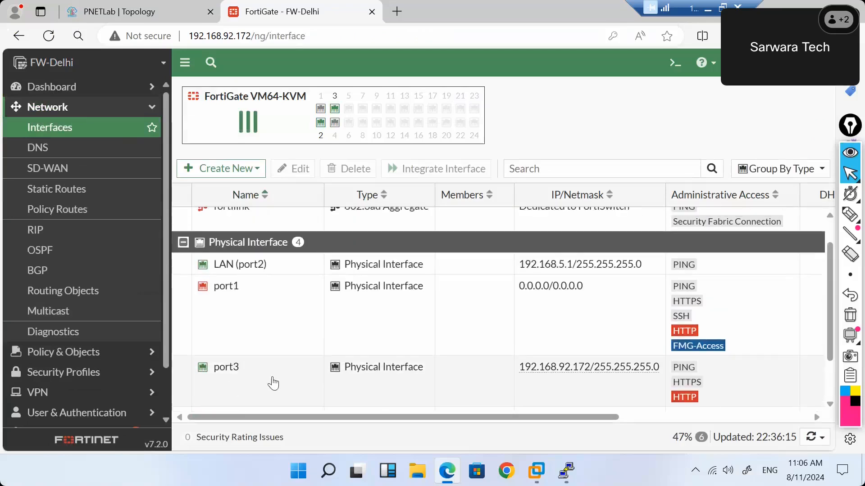
click(244, 269)
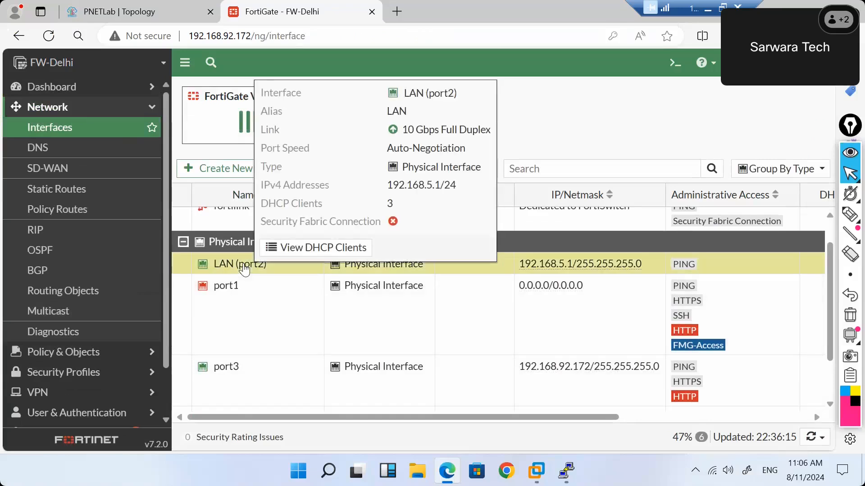
click(180, 7)
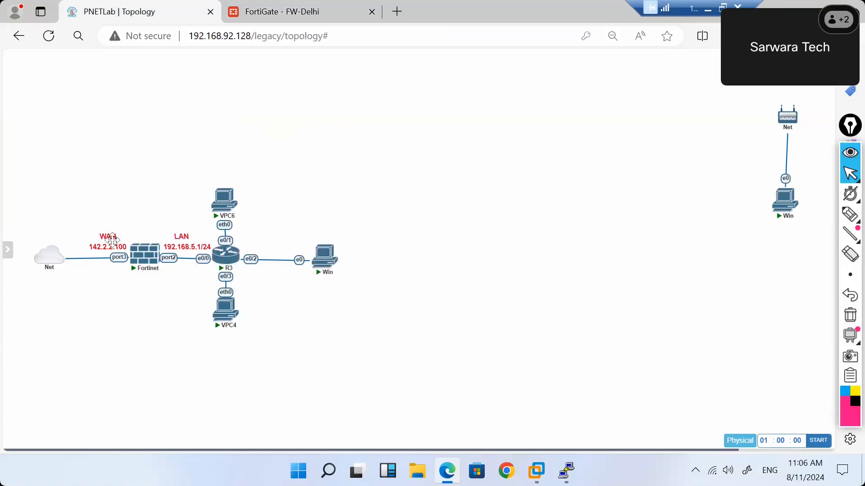
Unlock the lab for editing.
mouse_move(7, 249)
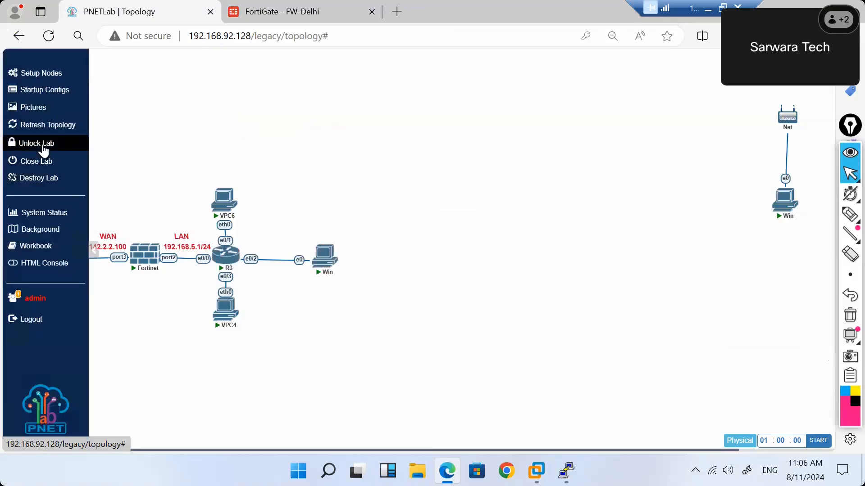
click(43, 147)
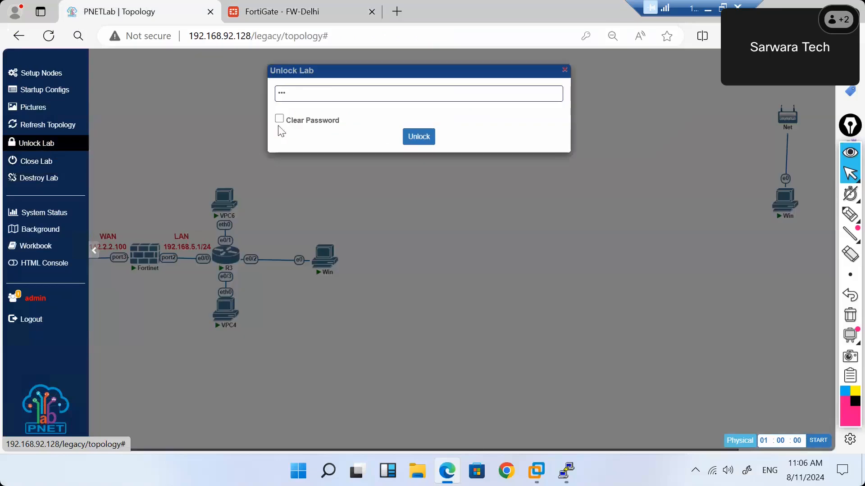
click(427, 138)
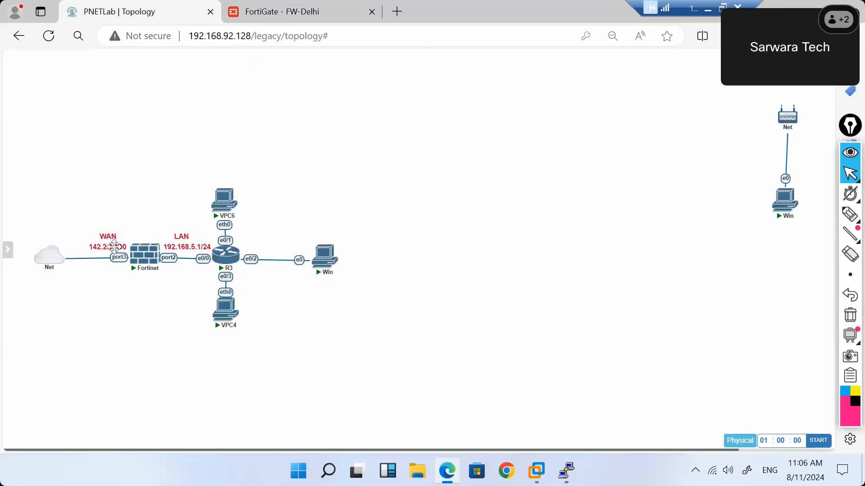
Edit the WAN label to drop the 142.2.2.100 address and place it beside port3.
double_click(116, 247)
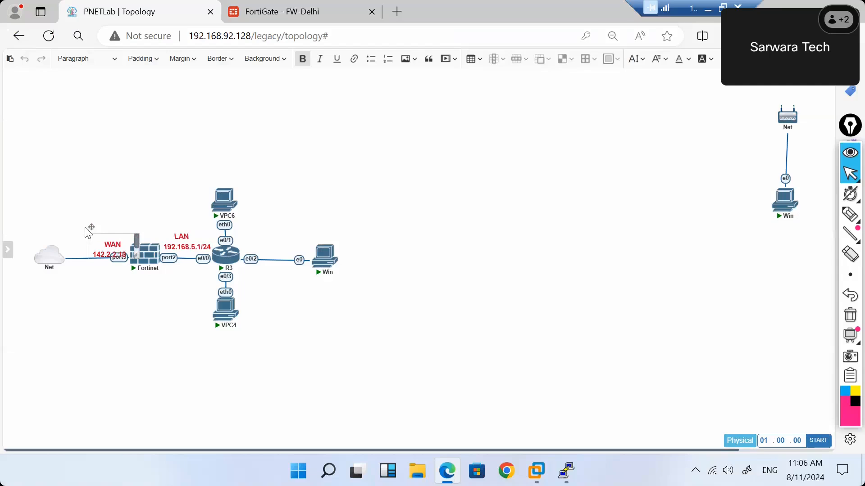
drag(88, 229, 79, 182)
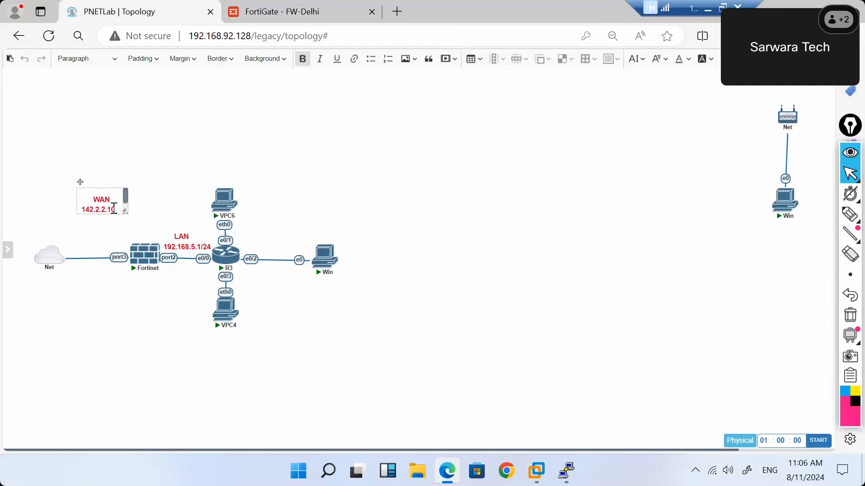
drag(119, 210, 78, 211)
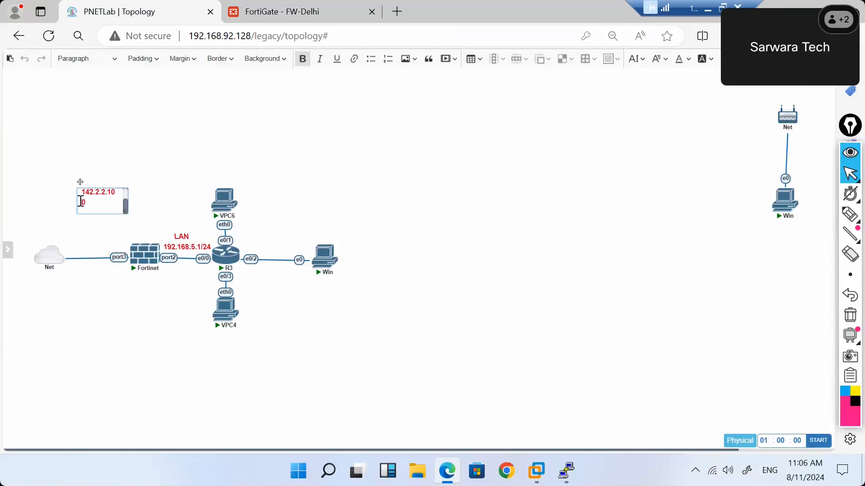
key(BackSpace)
key(BackSpace)
key(BackSpace)
key(BackSpace)
key(BackSpace)
key(BackSpace)
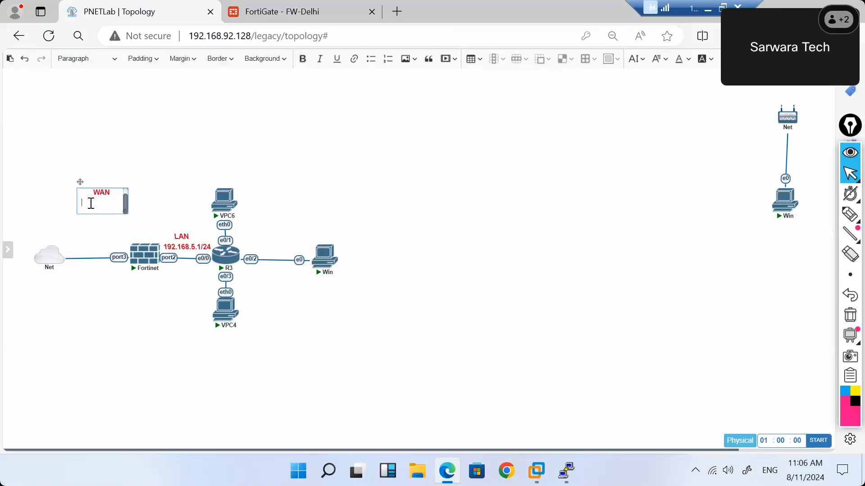
click(139, 183)
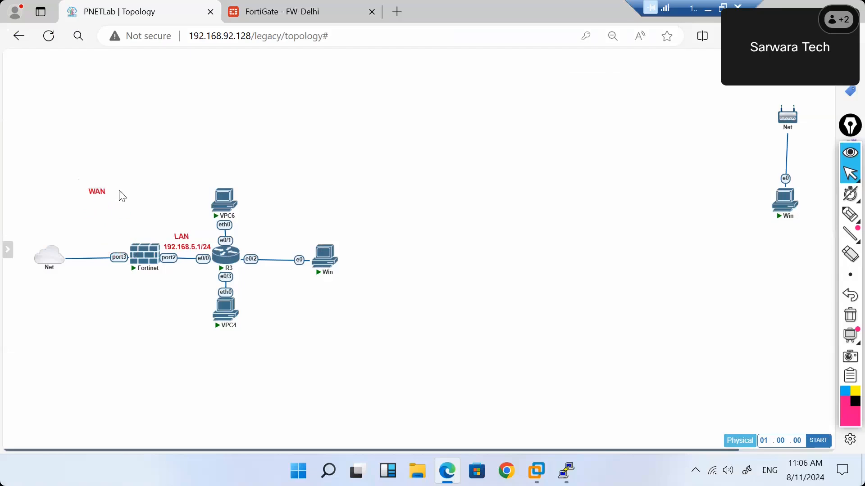
drag(100, 194, 109, 243)
Scroll the FortiGate Interfaces list to review port3, port4 and the tunnel, glancing at the topology.
mouse_move(7, 249)
click(267, 12)
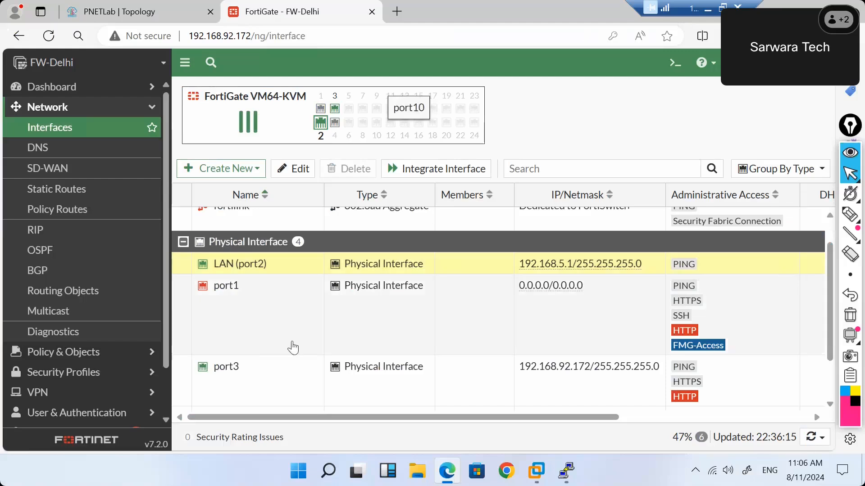
scroll(253, 349, down, 2)
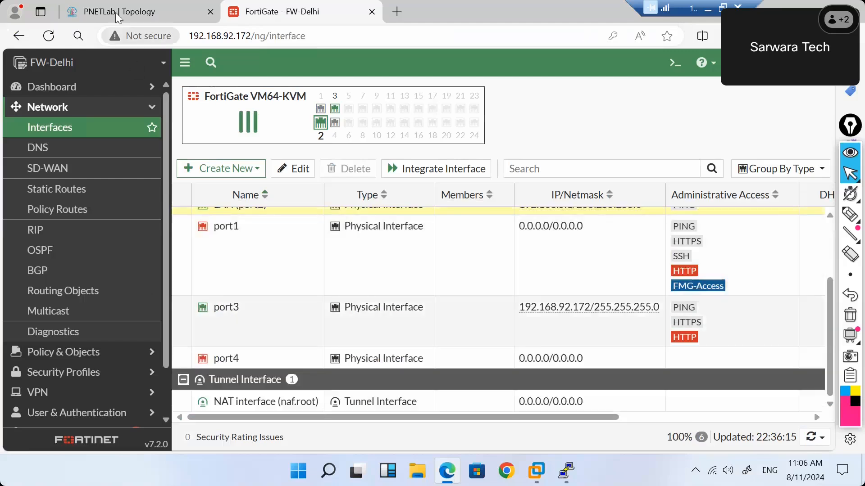
click(116, 12)
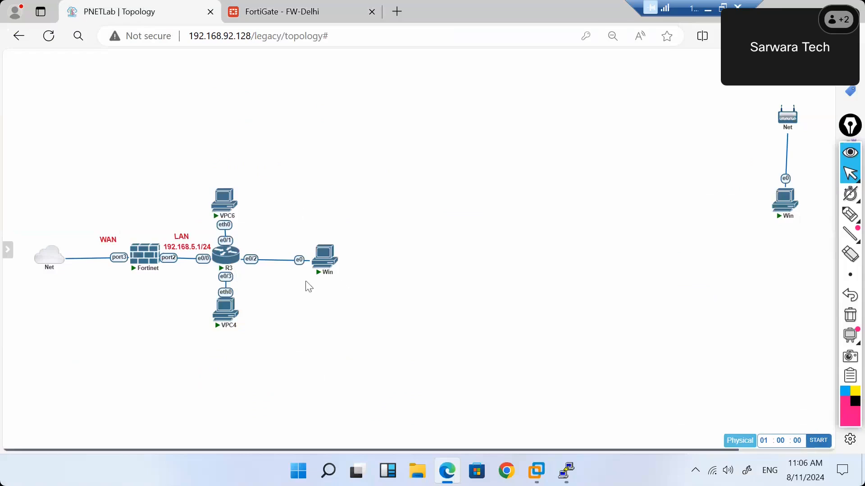
click(239, 14)
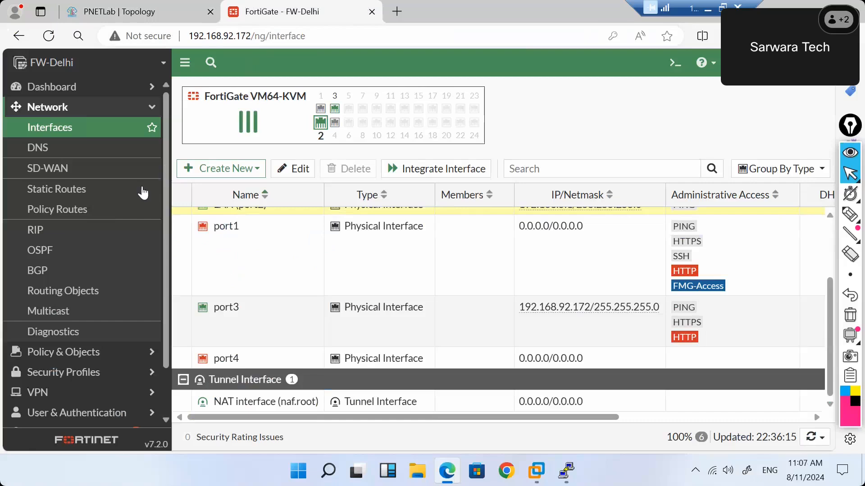
click(139, 352)
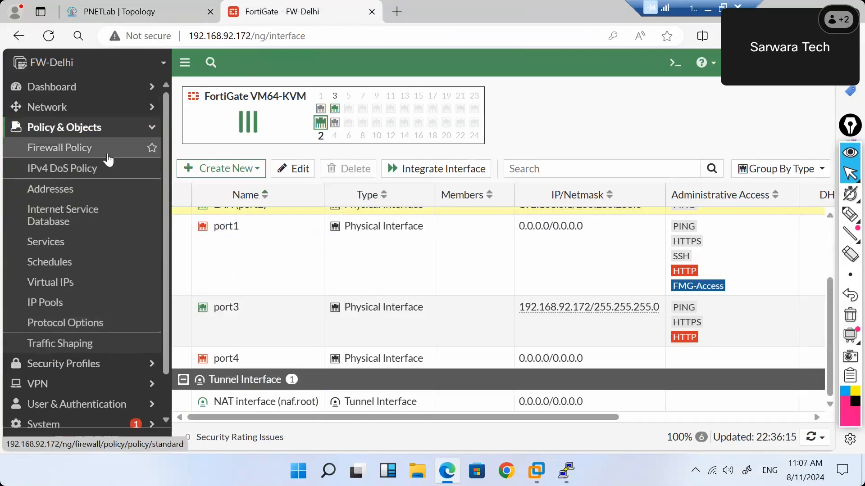
In the Internet policy, replace the Fixed-Port IP pool with Use Outgoing Interface Address and save.
click(108, 159)
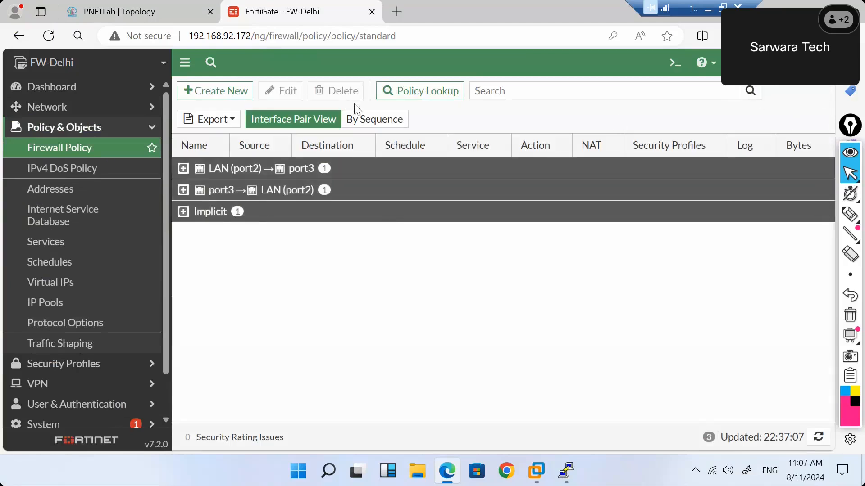
click(366, 119)
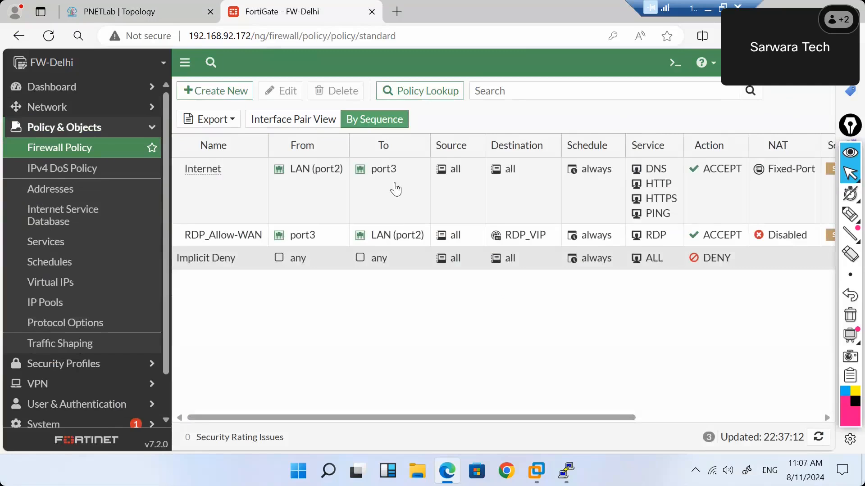
click(210, 191)
double_click(210, 191)
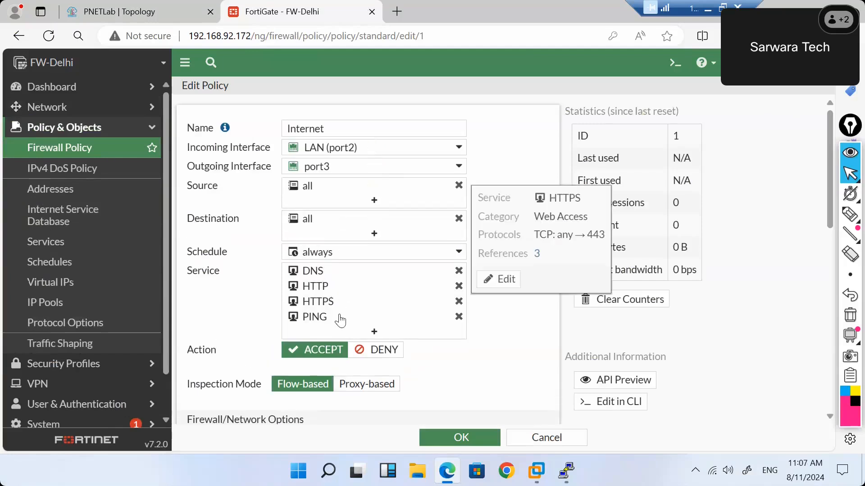
scroll(498, 363, down, 3)
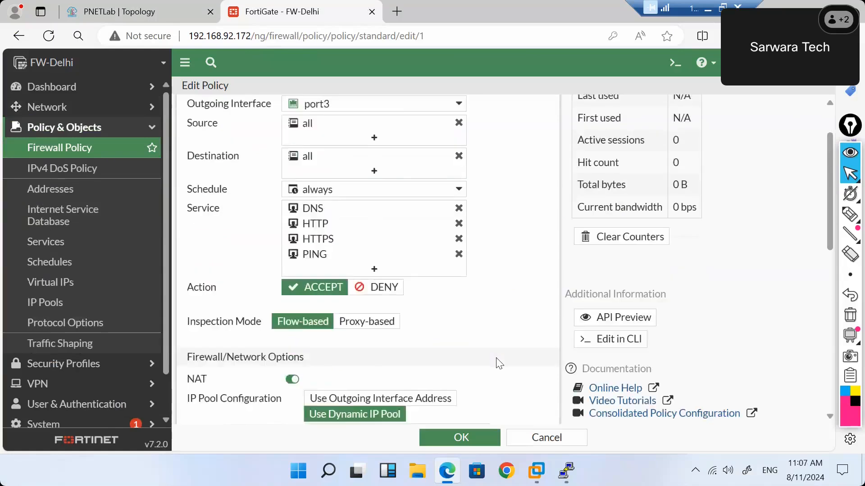
scroll(498, 363, down, 3)
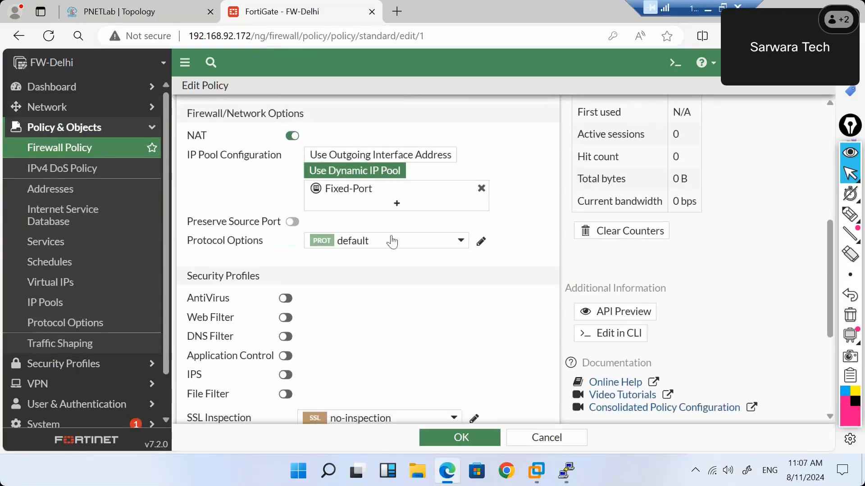
click(481, 188)
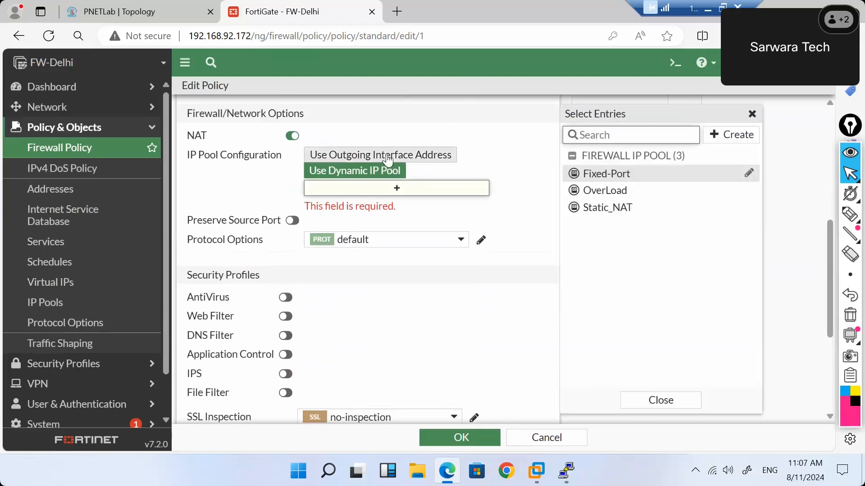
click(389, 157)
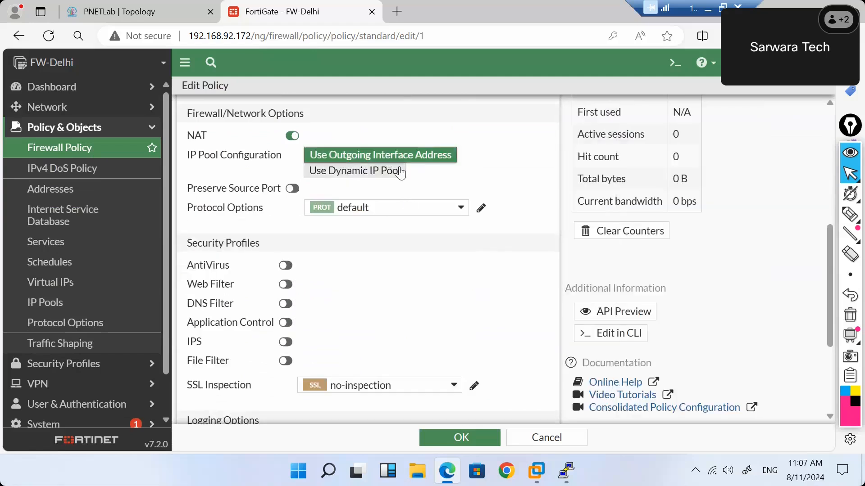
click(464, 435)
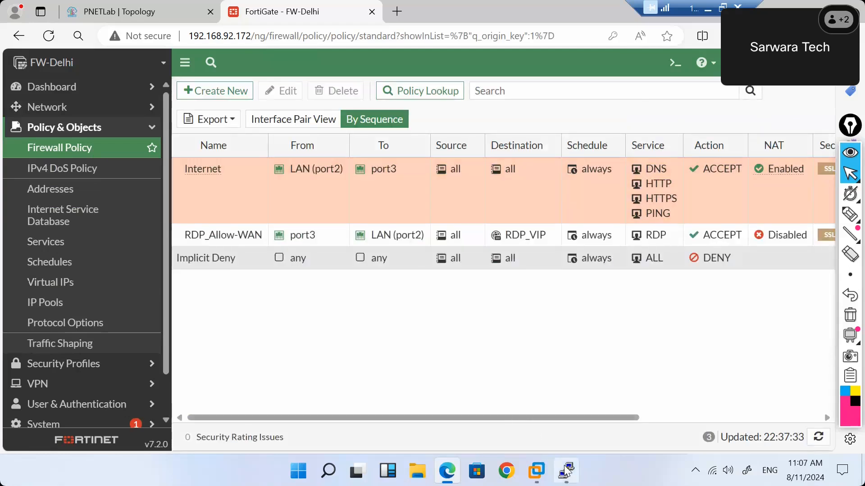
Open the VPC4 console from the lab topology and get a fresh prompt.
click(134, 12)
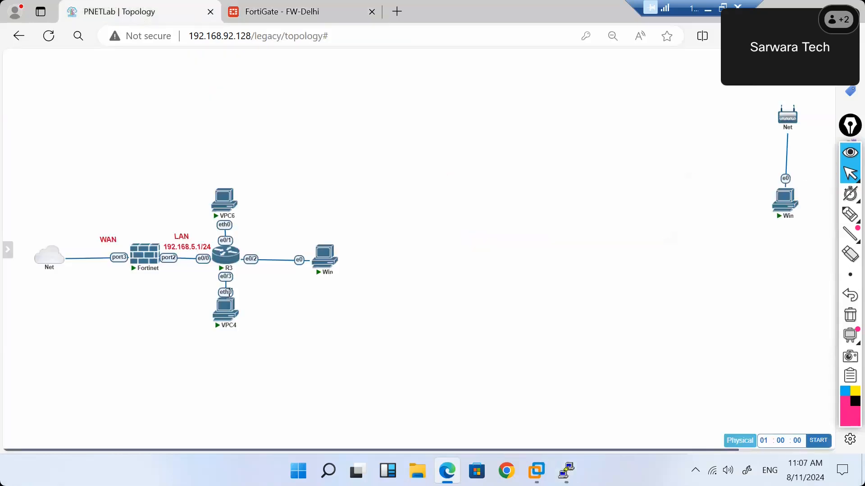
click(224, 318)
click(473, 124)
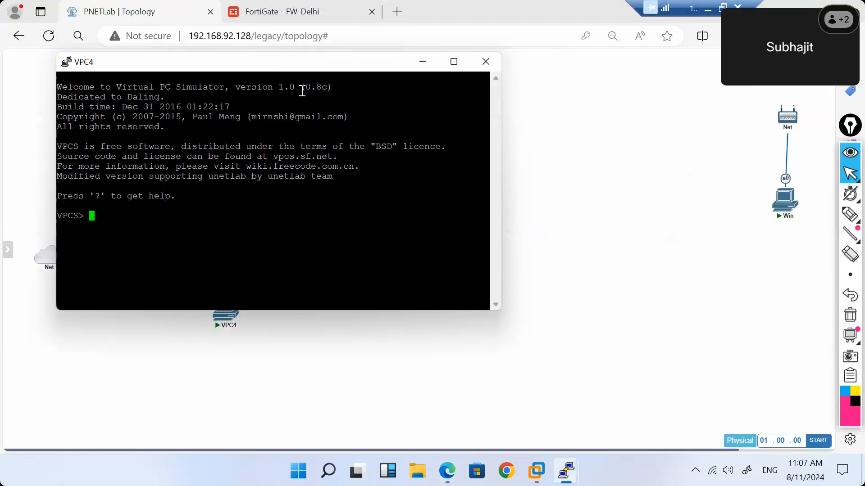
drag(271, 63, 526, 98)
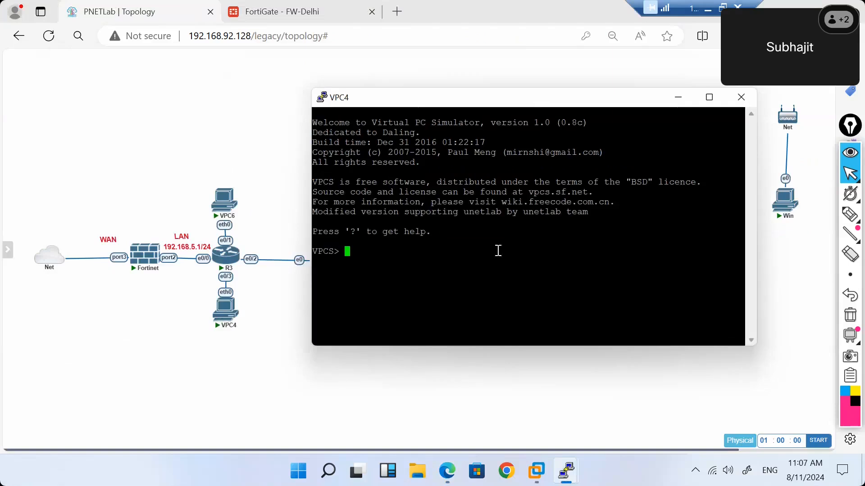
key(Return)
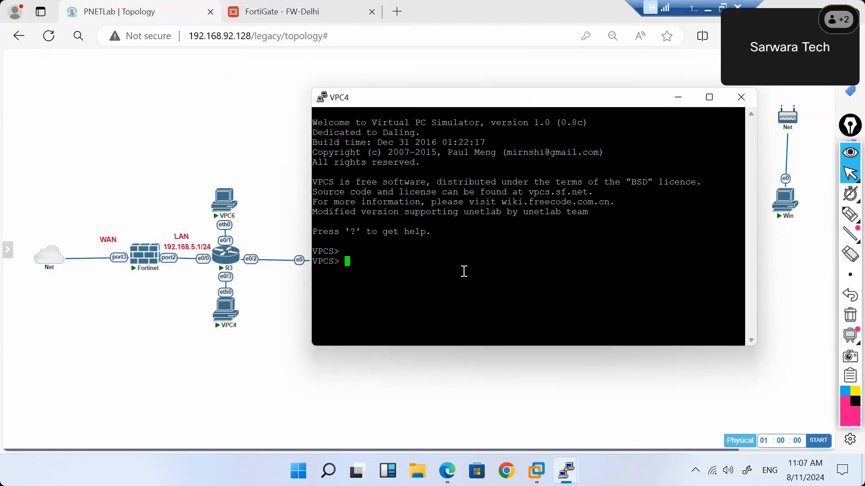
Run 'ip dhcp' on VPC4 to lease 192.168.5.3/24, then return to the FortiGate tab.
mouse_move(140, 269)
text(ip dhcp)
key(Return)
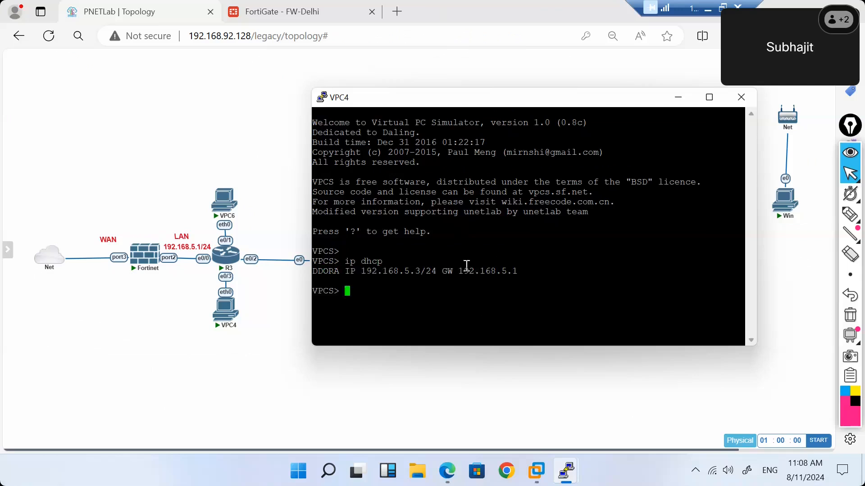
text(ping)
click(314, 10)
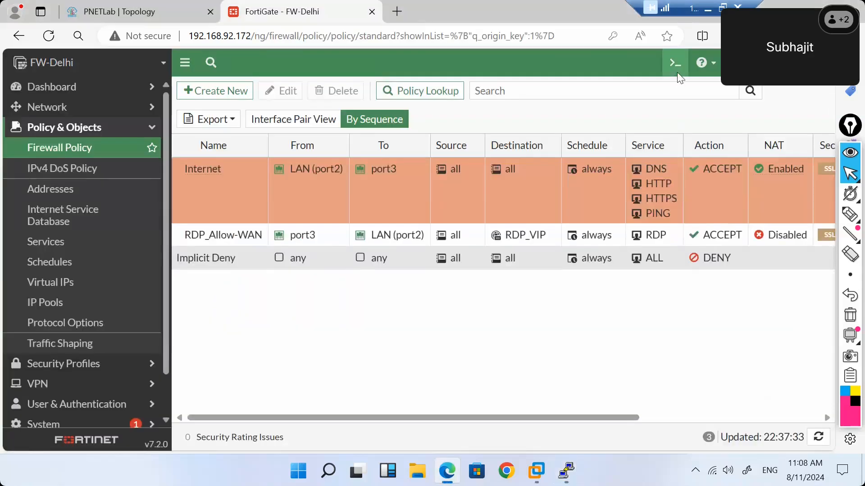
In the FortiGate CLI, run 'get system session list' and highlight the 192.168.5.5 session entries.
click(677, 72)
text(ge)
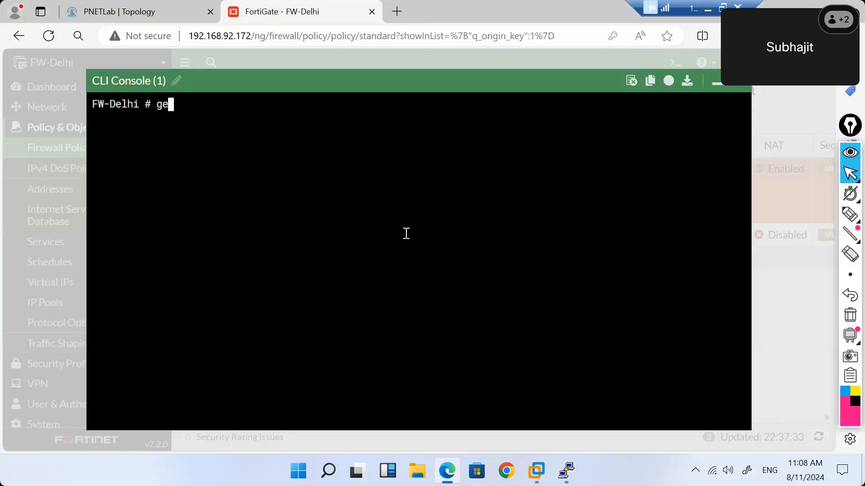
text(t system session list)
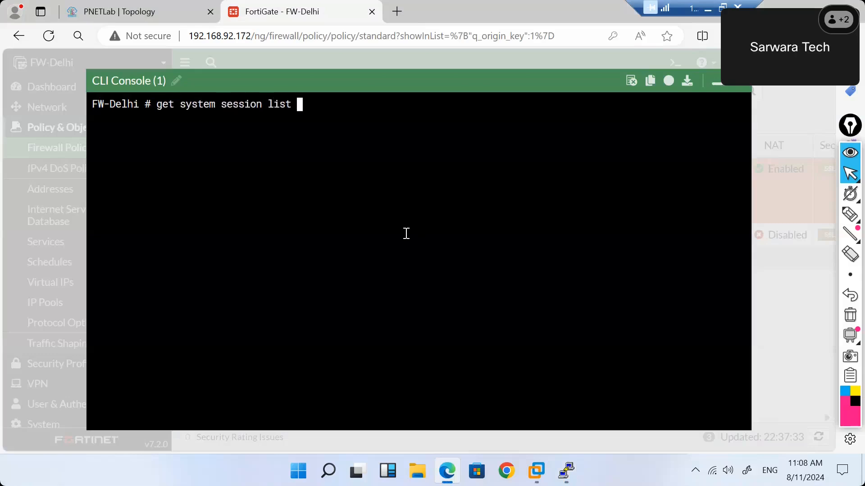
key(Return)
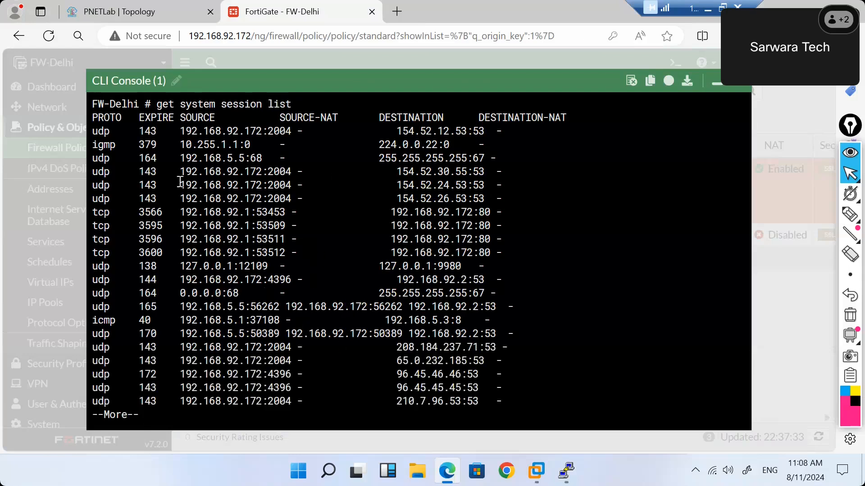
drag(186, 158, 317, 307)
drag(198, 307, 326, 307)
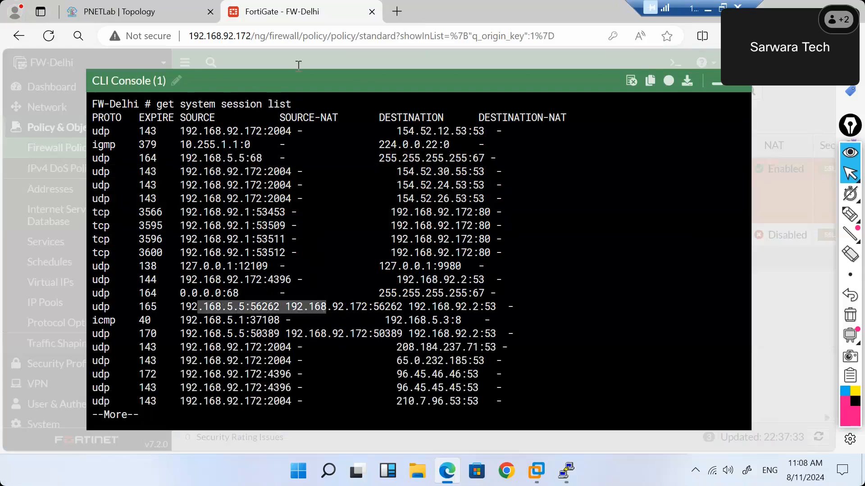
Check the VPC4 console in the lab topology, then show the rest of the session list.
click(157, 14)
mouse_move(559, 478)
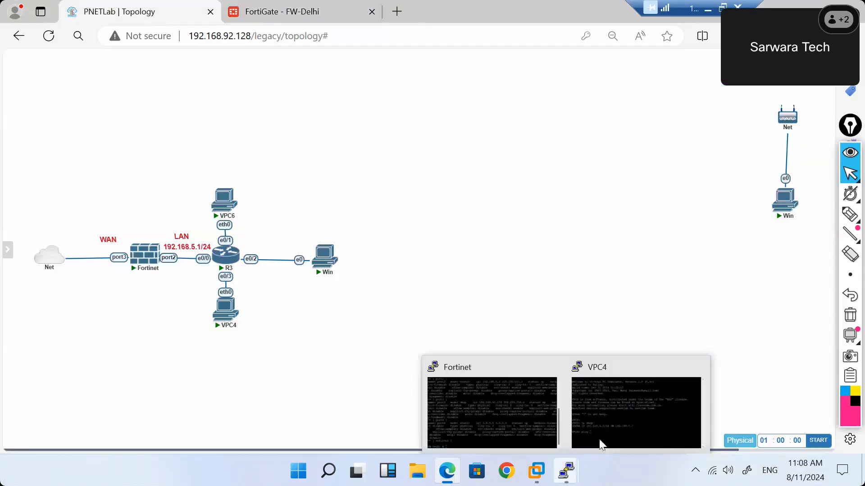
click(626, 416)
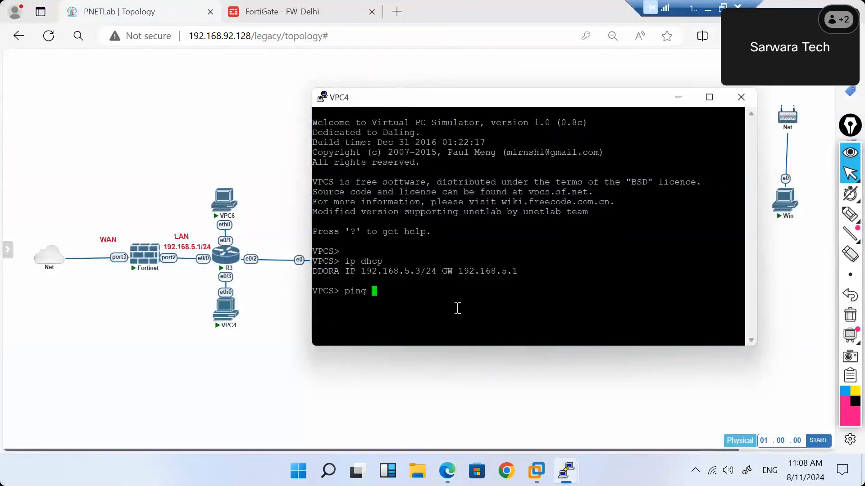
click(267, 16)
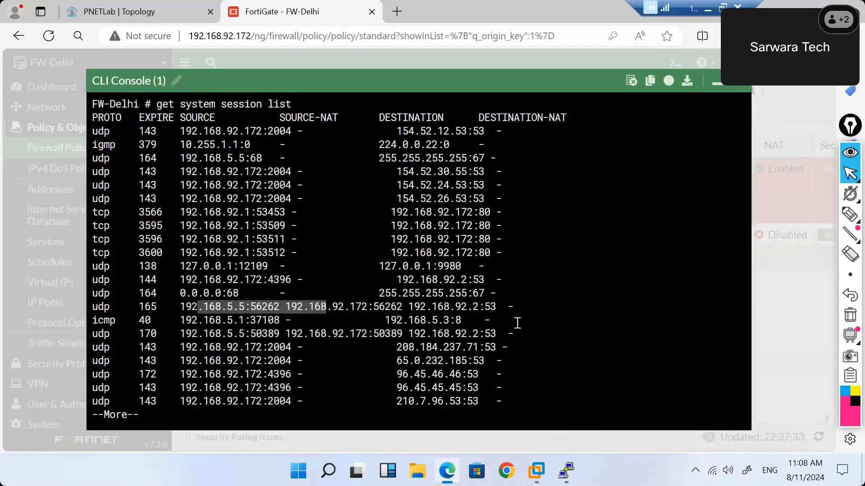
click(517, 323)
key(Return)
key(Return)
key(Return)
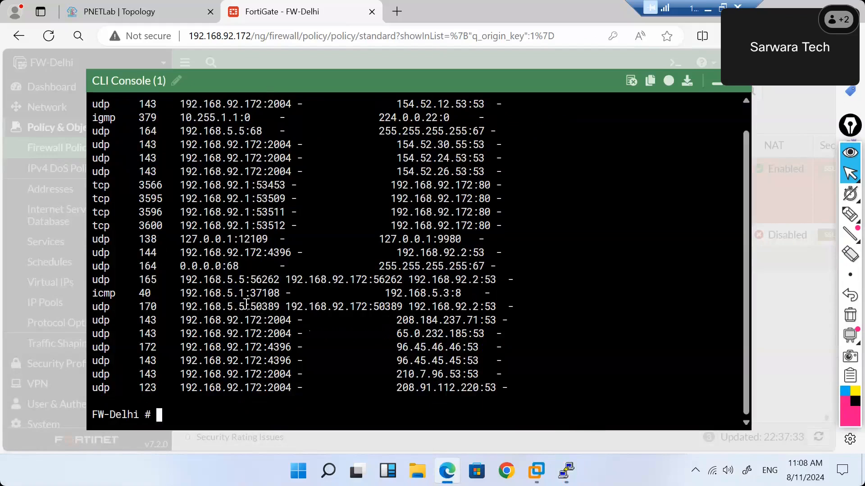
Clear all sessions with 'diagnose sys session clear' and run 'get system session list' again.
text(diagnose )
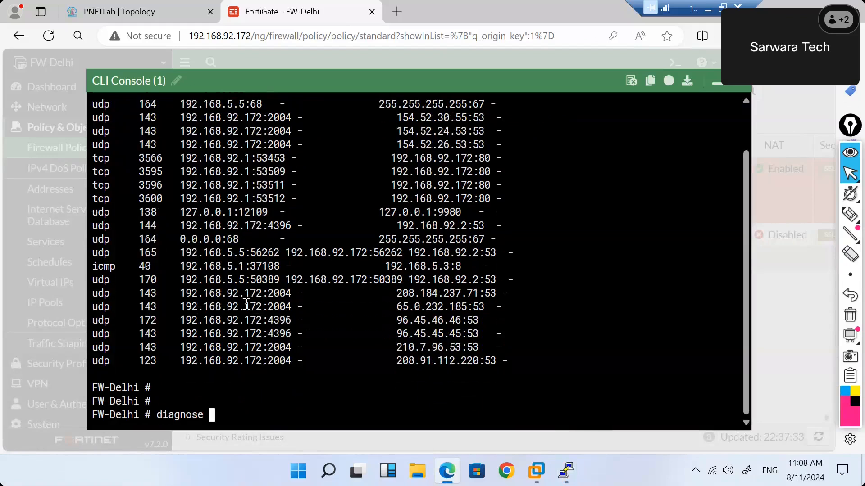
text(sys session clear)
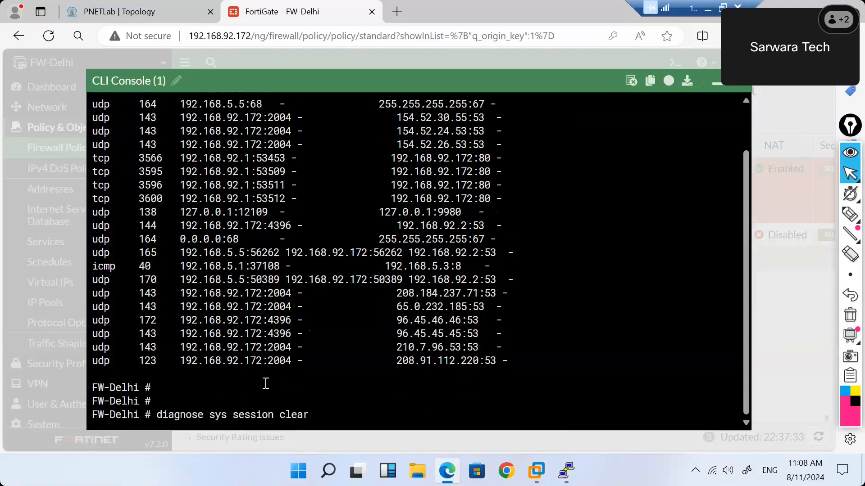
key(Return)
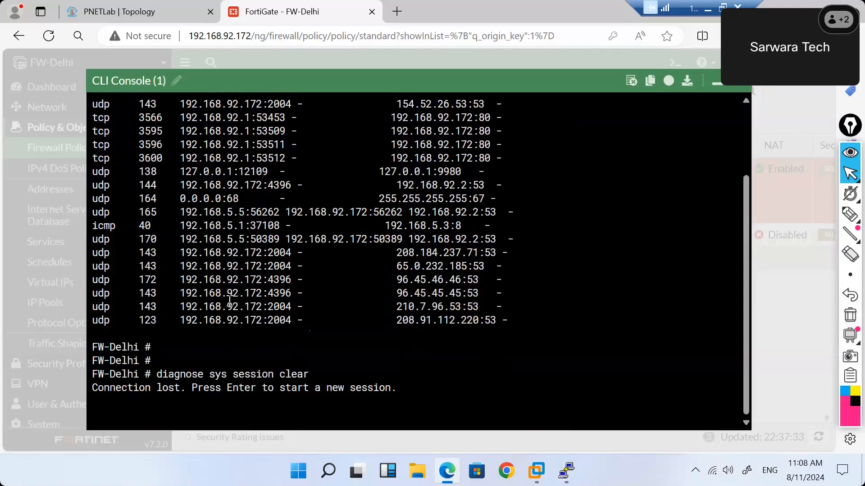
key(Return)
key(Return)
key(Return)
key(Return)
text(get system )
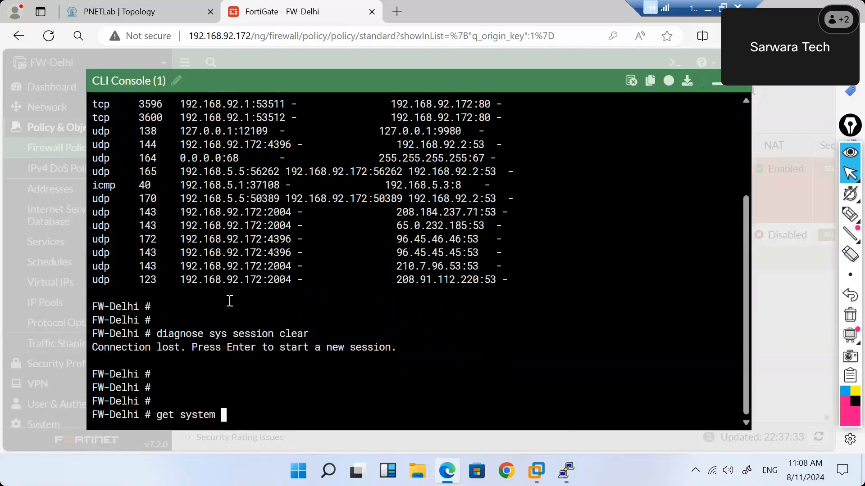
text(session list)
key(Return)
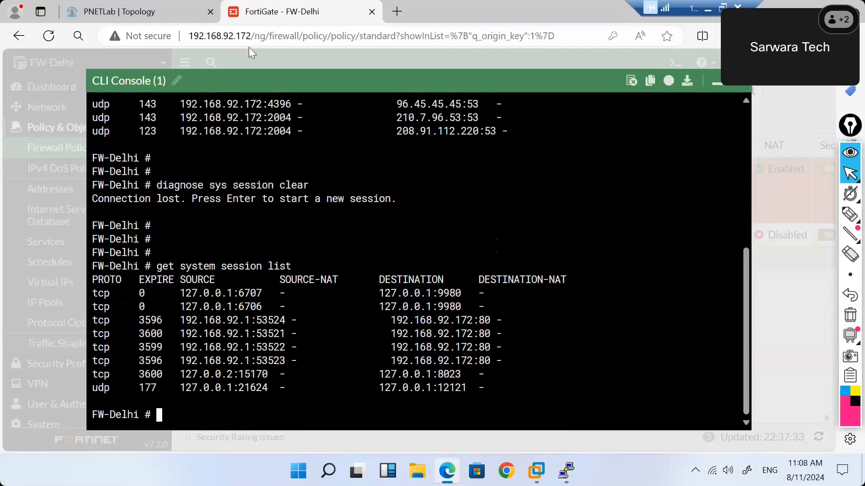
Ping 8.8.8.8 from the VPC4 console, fixing the duplicated 'ping' word.
mouse_move(566, 470)
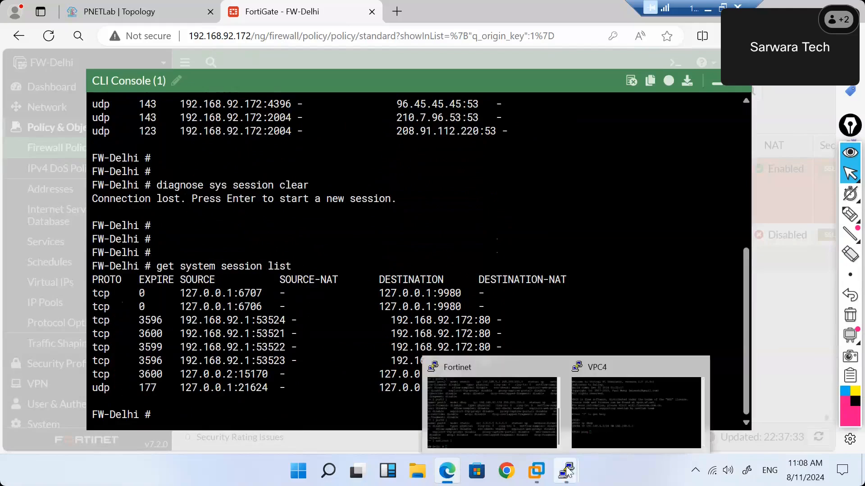
click(604, 419)
text(ping ping 8.8.8.8)
key(Return)
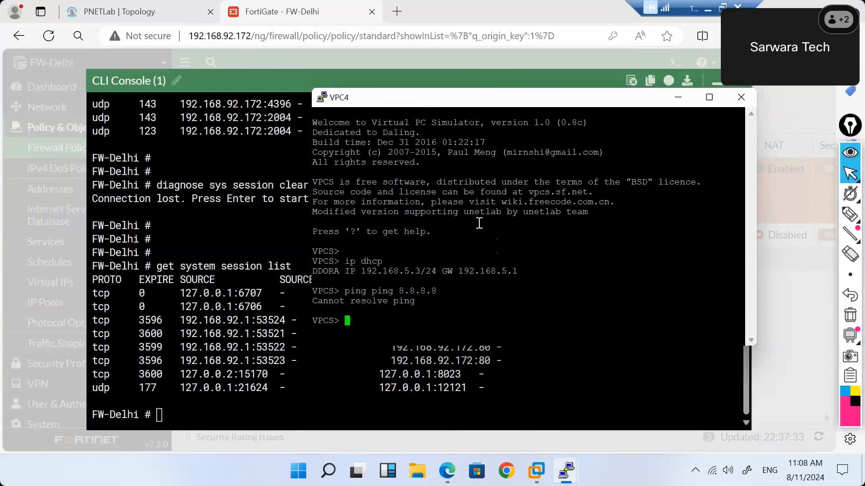
key(Up)
key(Left)
key(Left)
key(Left)
key(Left)
key(Left)
key(Left)
key(Left)
key(Left)
key(Left)
key(Left)
key(Left)
key(Left)
key(Delete)
key(Delete)
key(Delete)
key(Delete)
key(Delete)
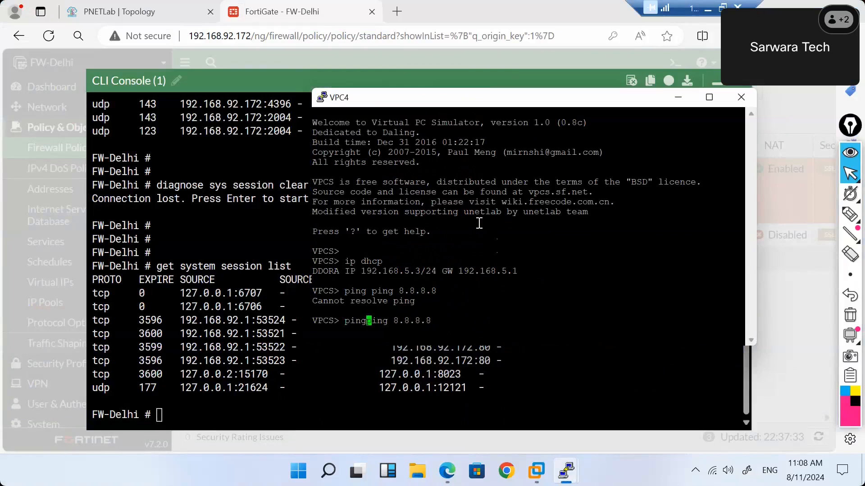
key(Return)
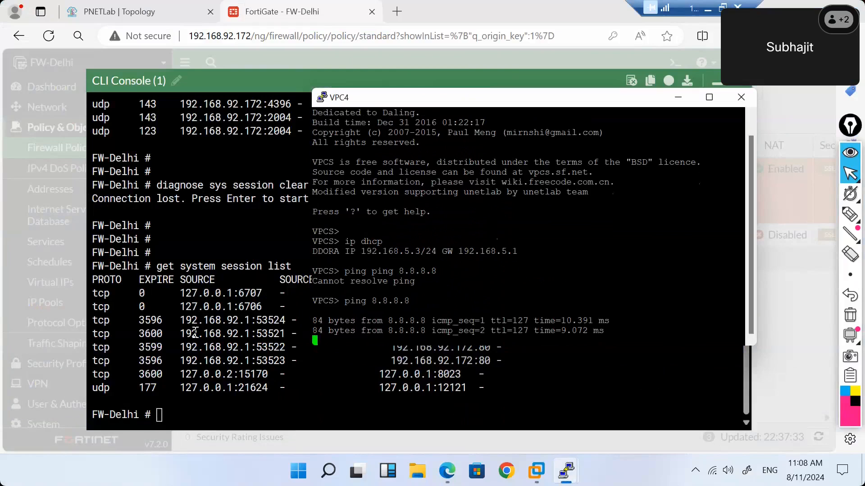
Rerun 'get system session list' on FortiGate to see icmp sessions NATed to 192.168.92.172.
click(195, 332)
key(Up)
key(Return)
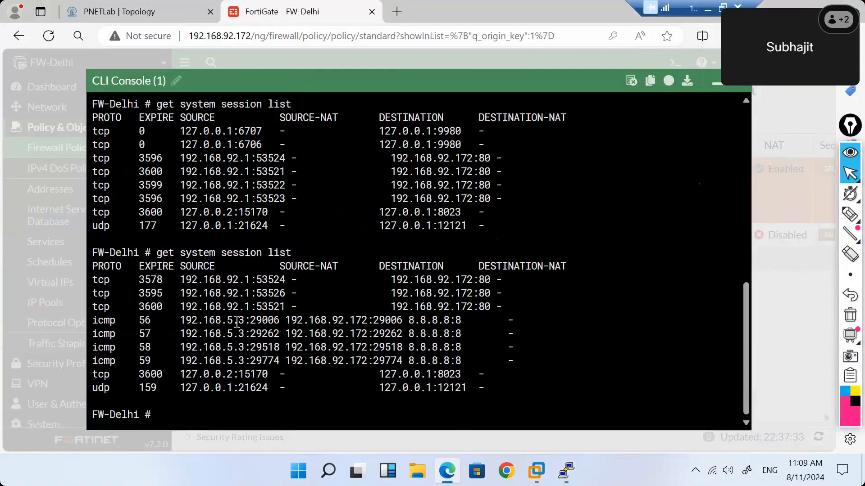
drag(253, 320, 282, 320)
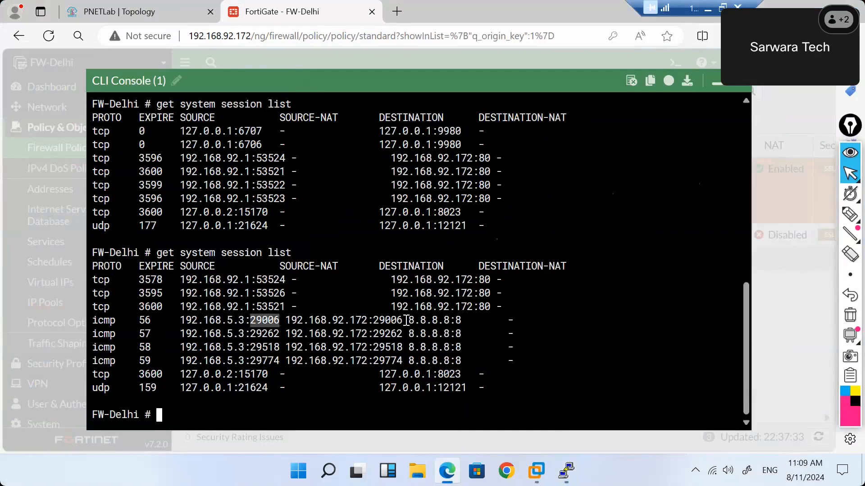
click(402, 323)
drag(382, 323, 380, 324)
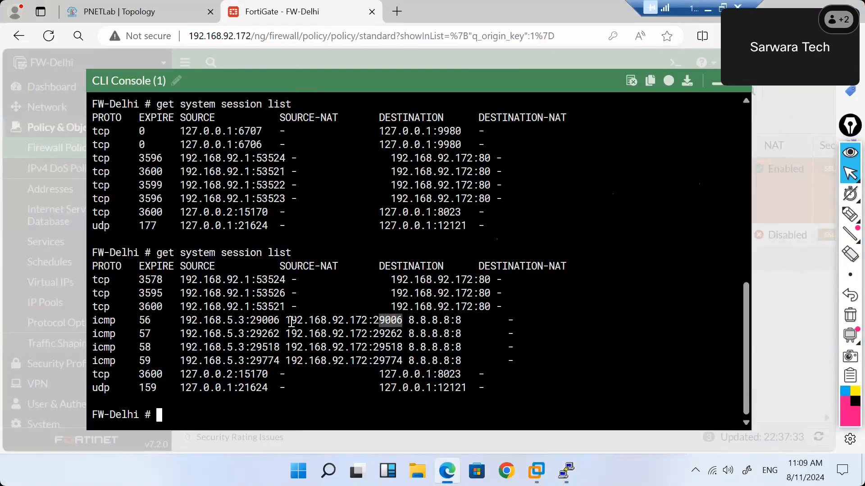
drag(290, 321, 369, 320)
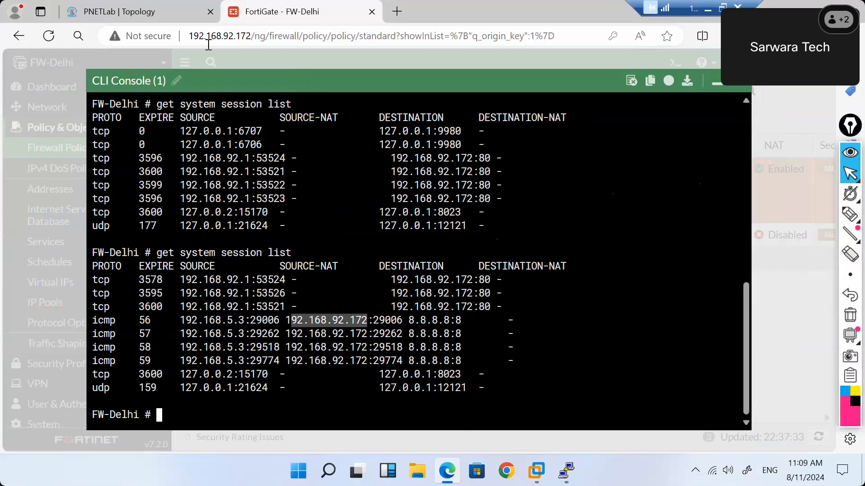
click(149, 17)
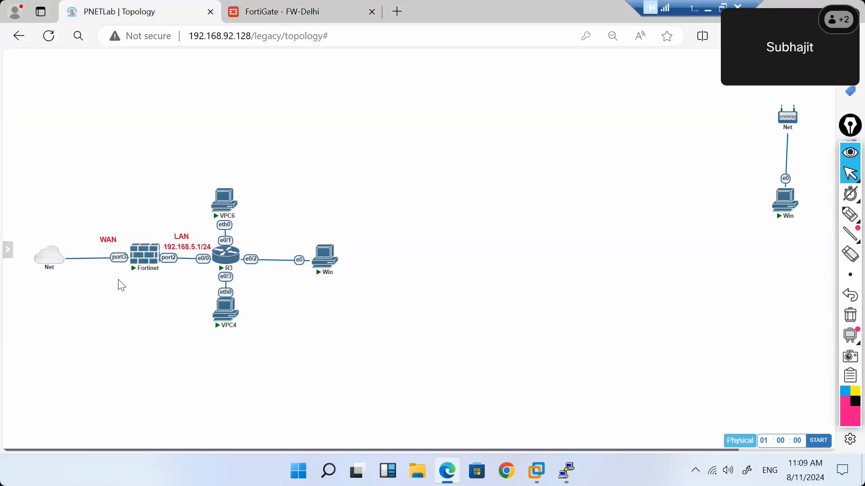
mouse_move(132, 254)
mouse_move(211, 68)
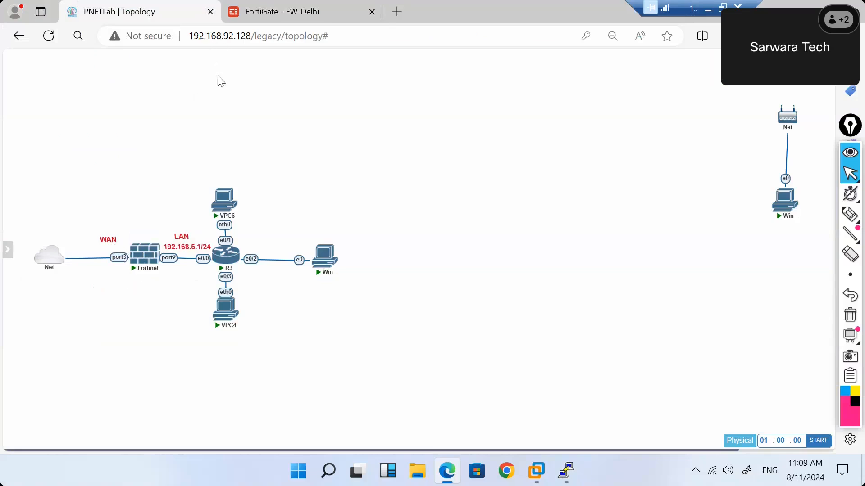
click(284, 12)
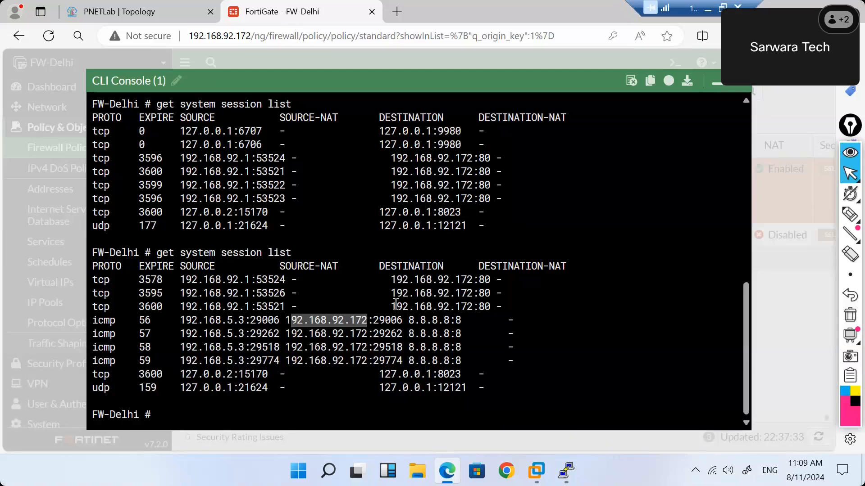
Highlight translated port 29006, destination 8.8.8.8 and icmp in the sessions, then relist sessions.
click(440, 361)
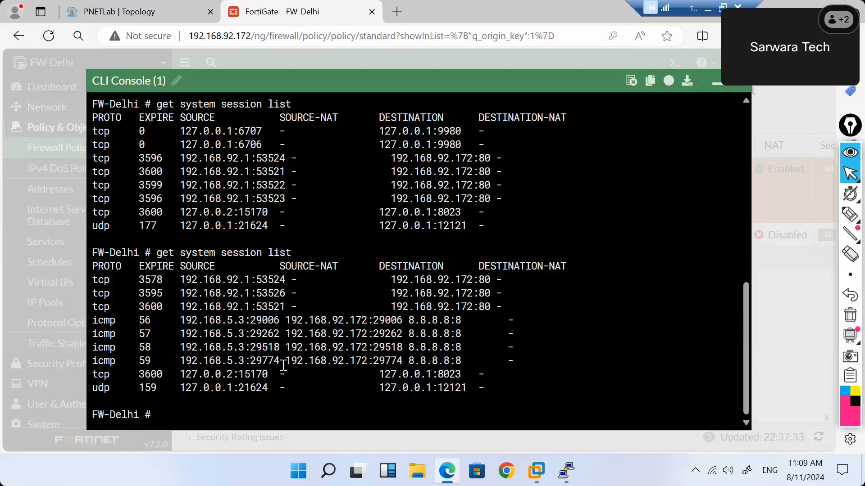
double_click(375, 320)
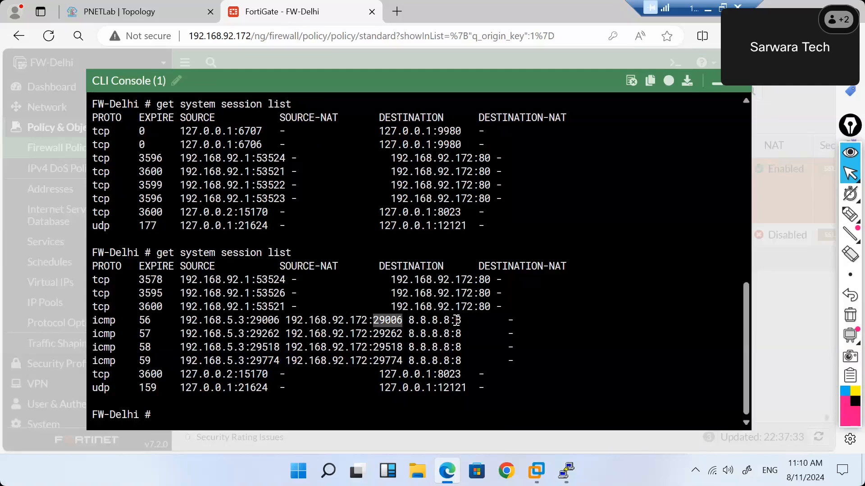
drag(456, 320, 463, 320)
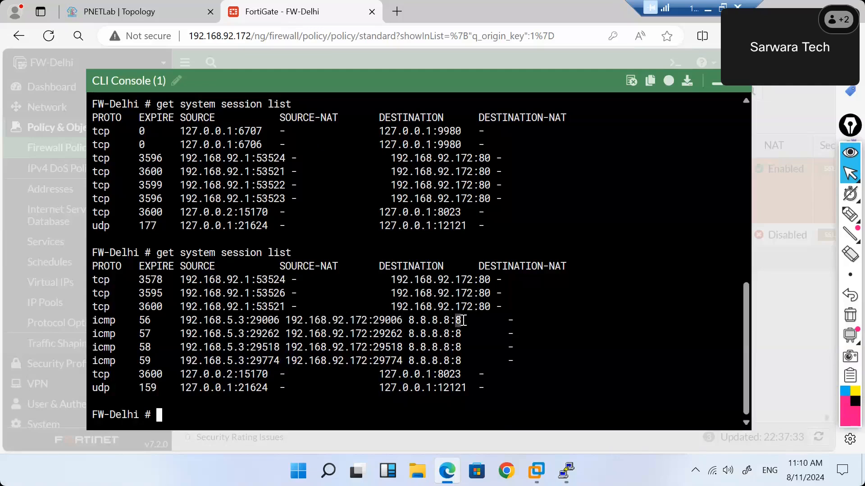
drag(117, 322, 342, 399)
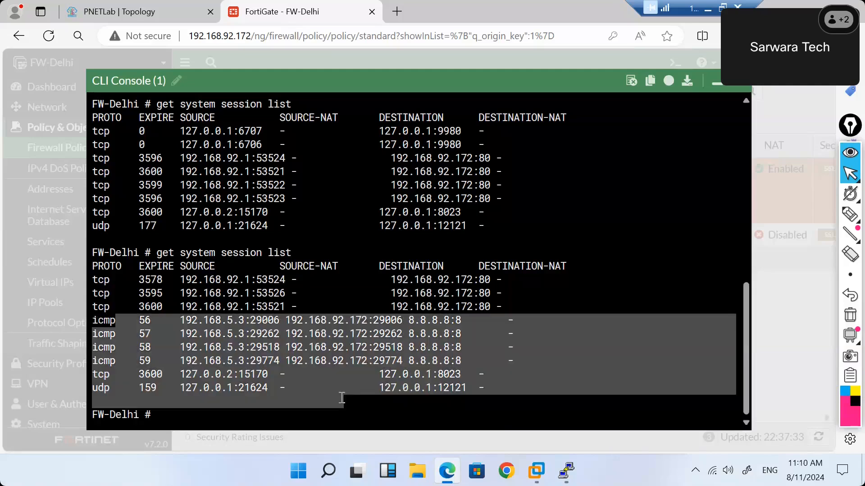
key(Up)
key(Return)
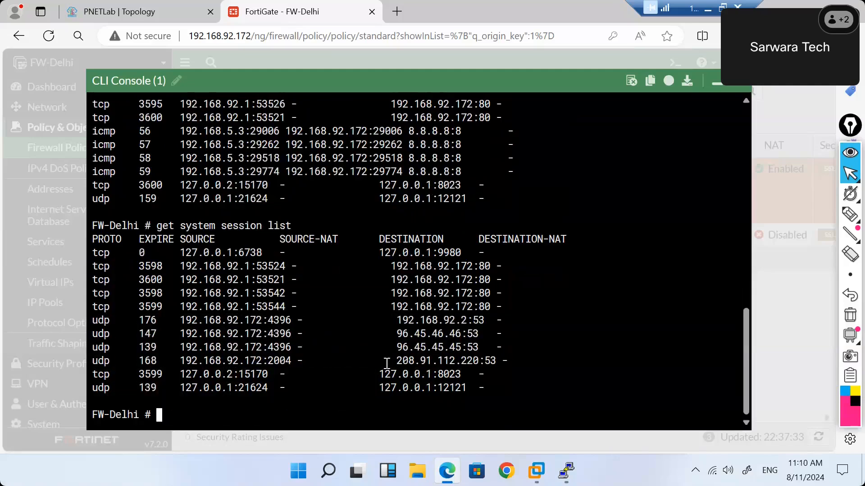
key(Return)
key(Return)
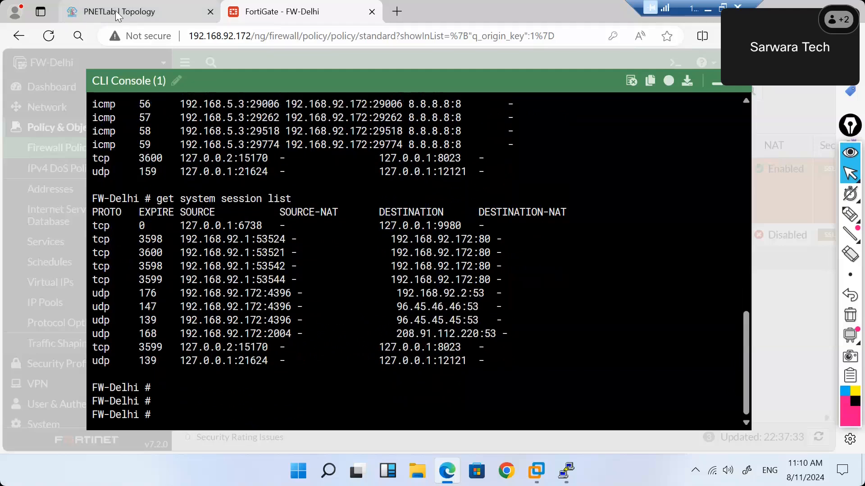
Return to the FortiGate - FW-Delhi tab and minimize the CLI Console.
click(116, 10)
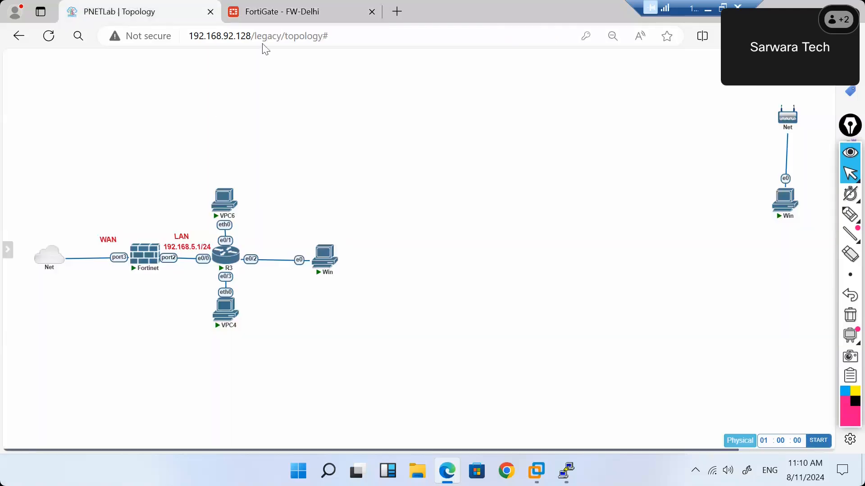
click(300, 10)
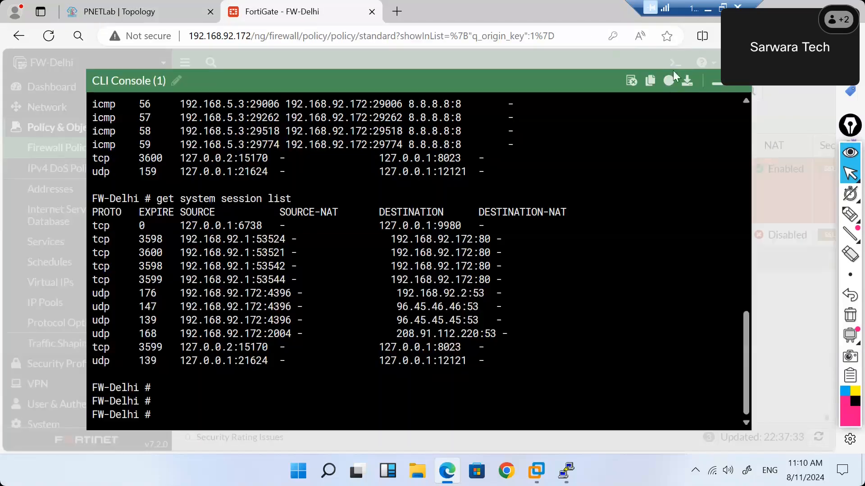
click(711, 82)
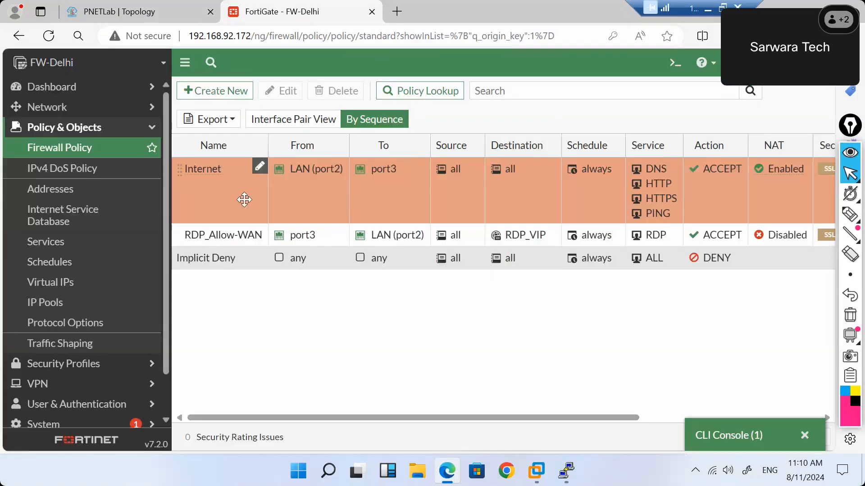
Open the Internet firewall policy for editing, glancing at the lab topology.
double_click(244, 200)
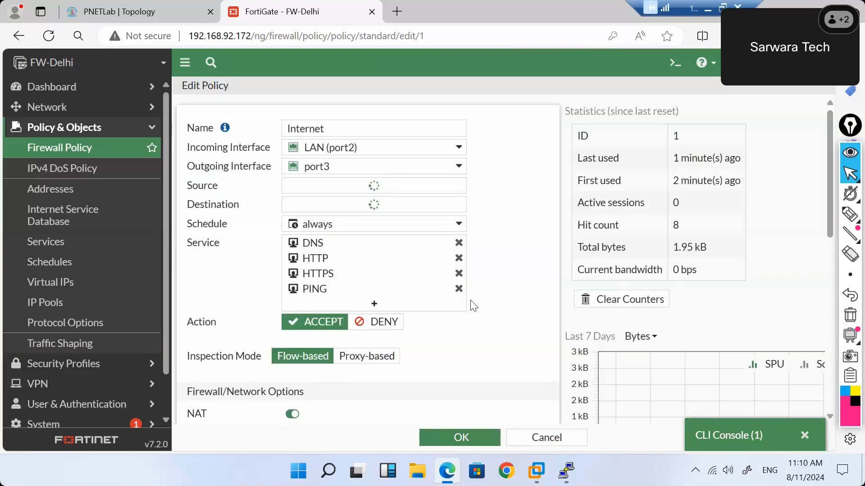
click(155, 17)
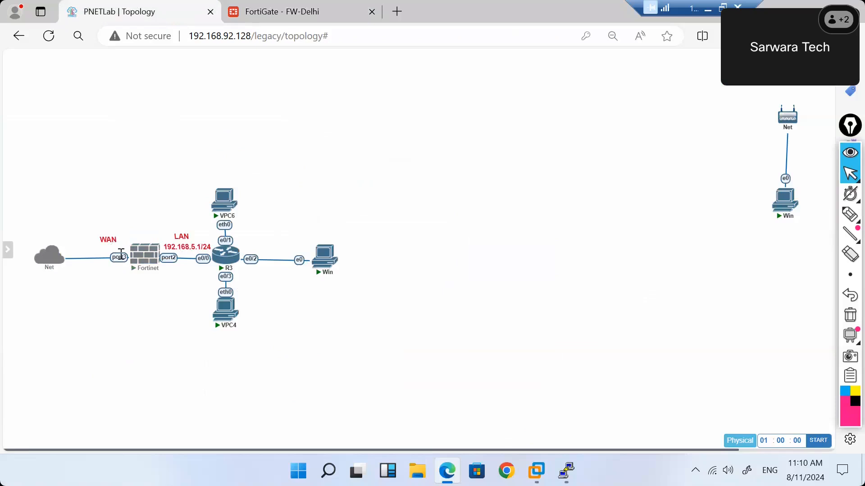
click(268, 12)
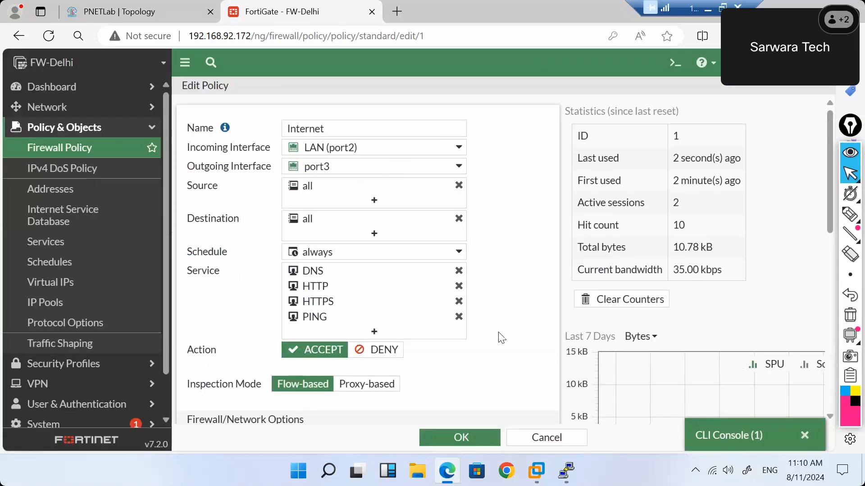
scroll(501, 338, down, 10)
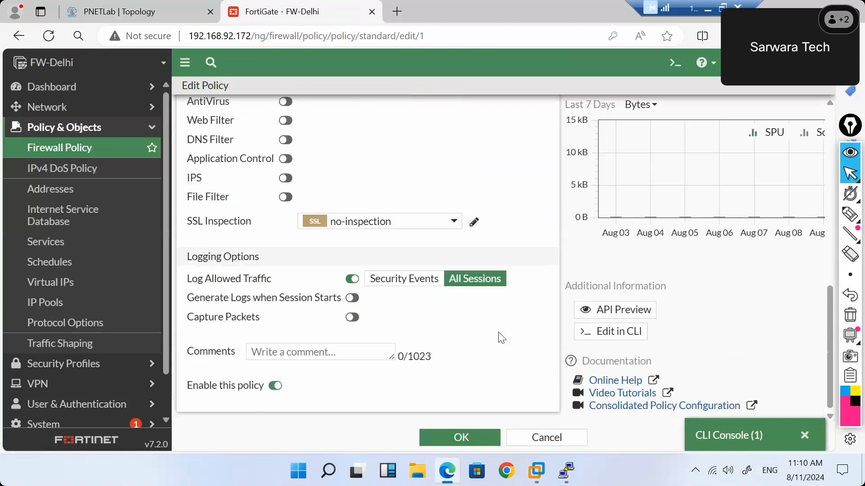
scroll(502, 338, up, 4)
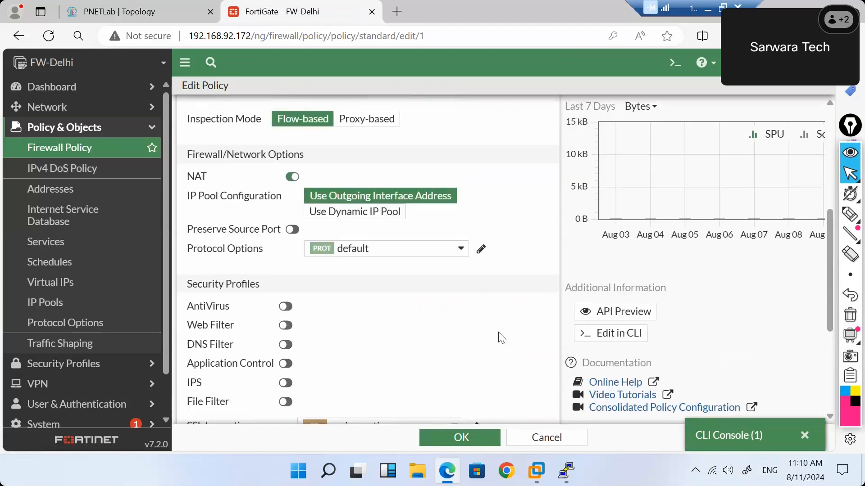
Preview Use Dynamic IP Pool and the Create pool form without saving, then go to IP Pools.
click(369, 217)
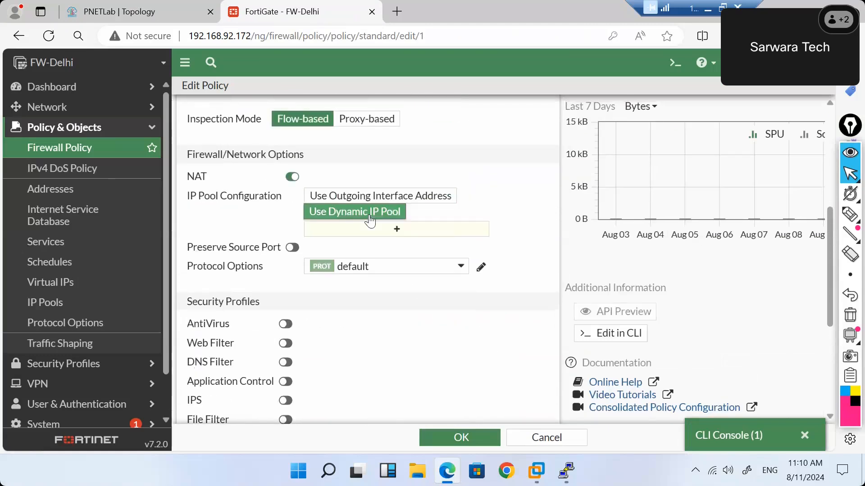
click(399, 231)
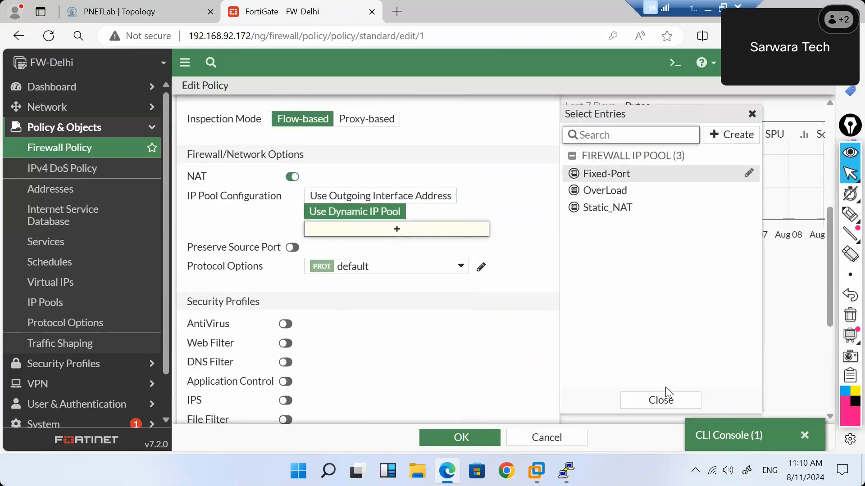
click(732, 135)
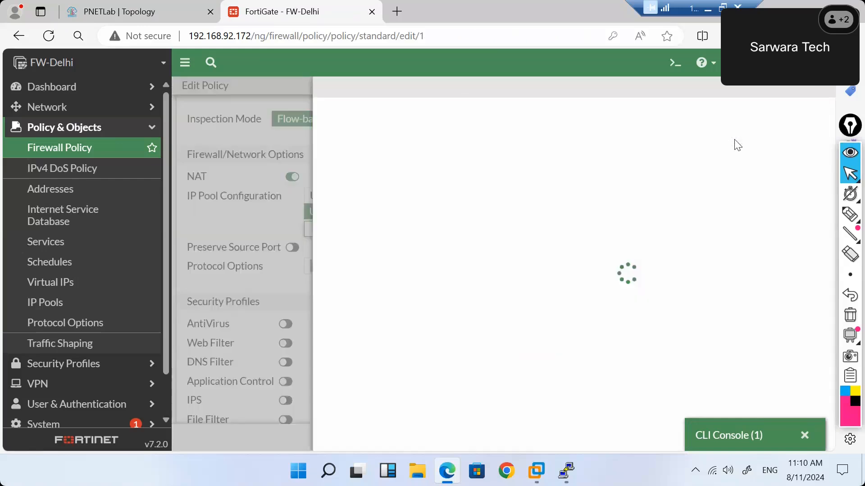
click(573, 270)
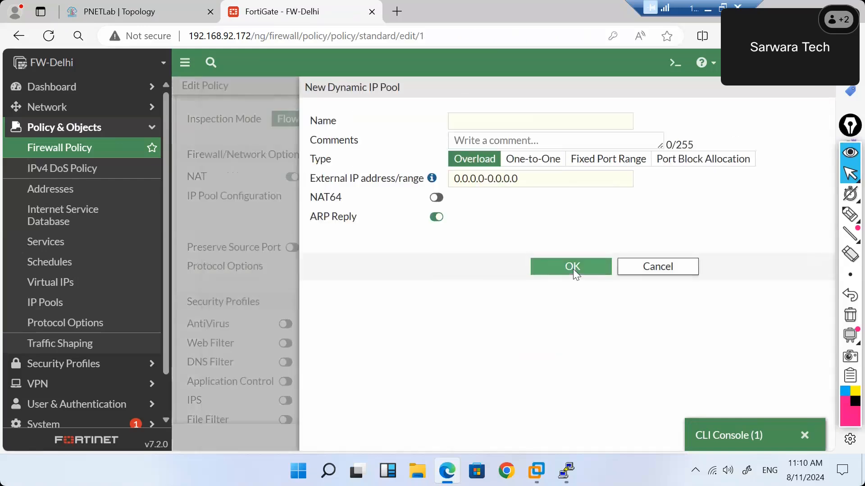
click(642, 402)
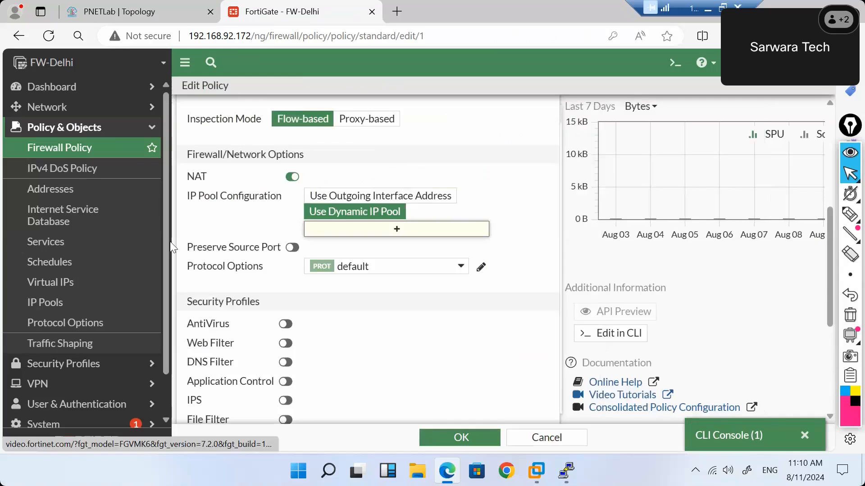
click(57, 302)
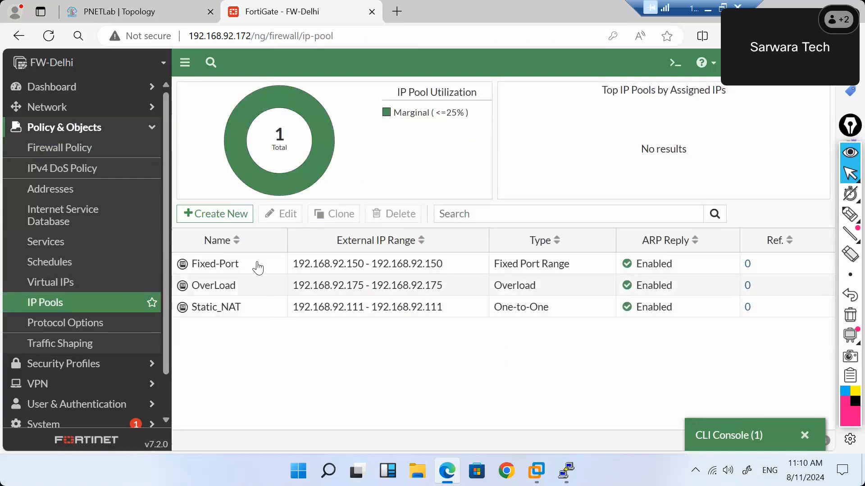
Open the Fixed-Port pool and review its 192.168.92.150 external and 192.168.5.2-192.168.5.200 internal ranges.
click(258, 268)
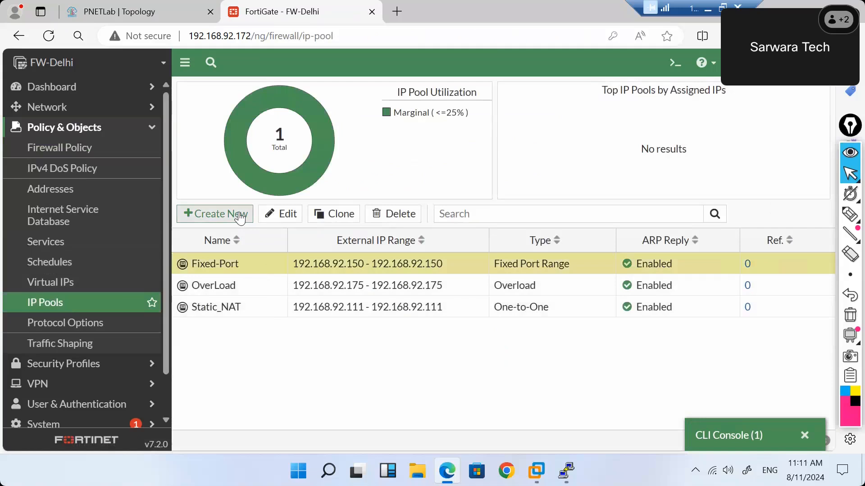
click(289, 215)
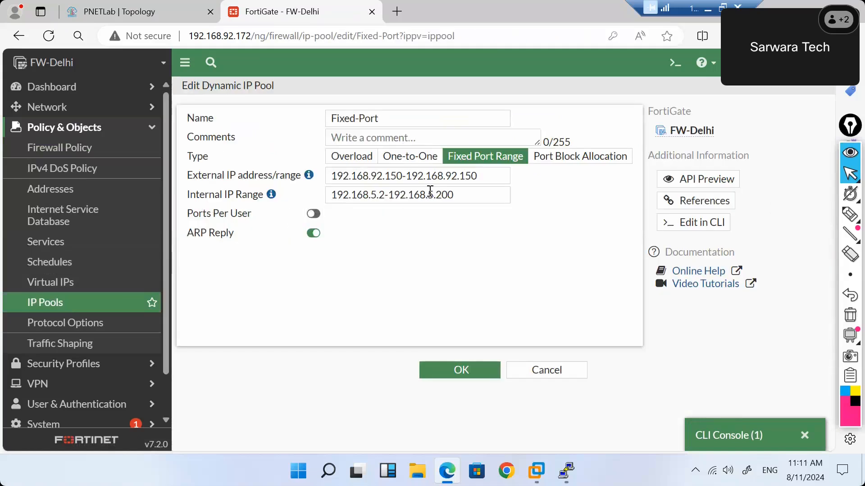
drag(481, 176, 332, 183)
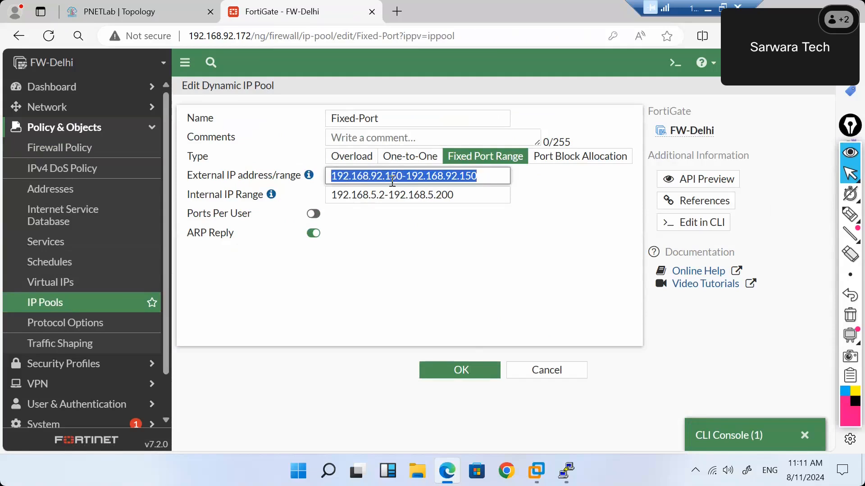
double_click(472, 176)
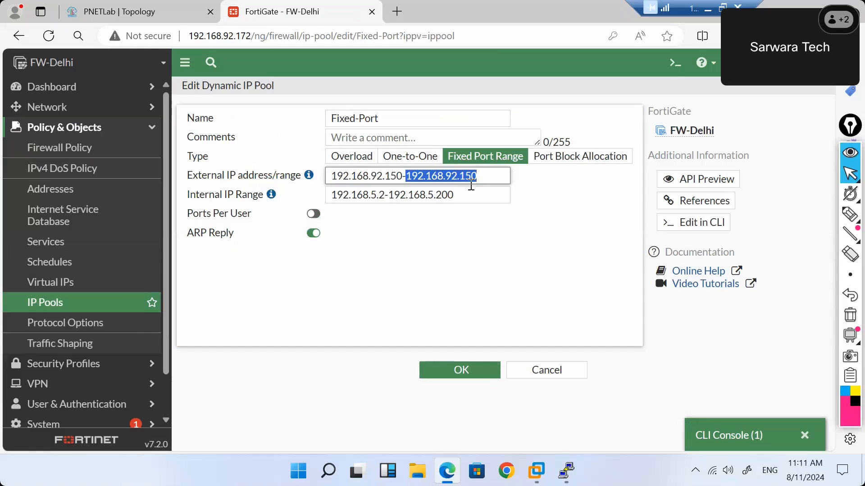
click(465, 194)
drag(462, 195, 333, 199)
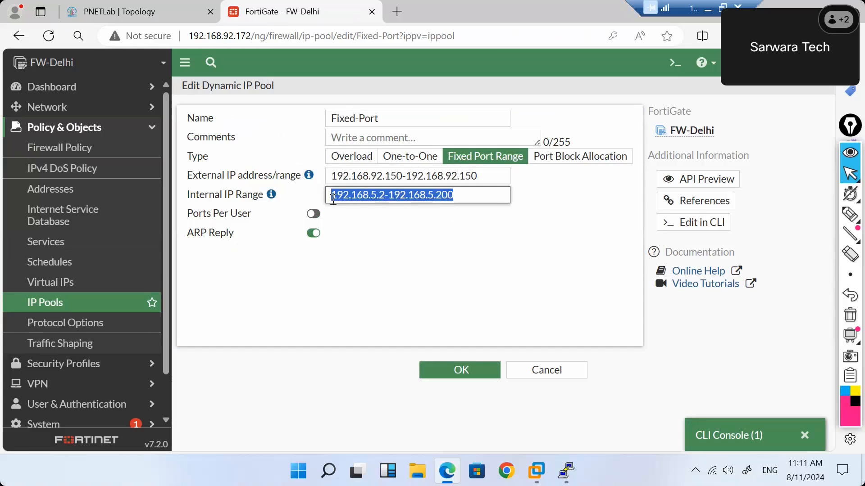
click(51, 153)
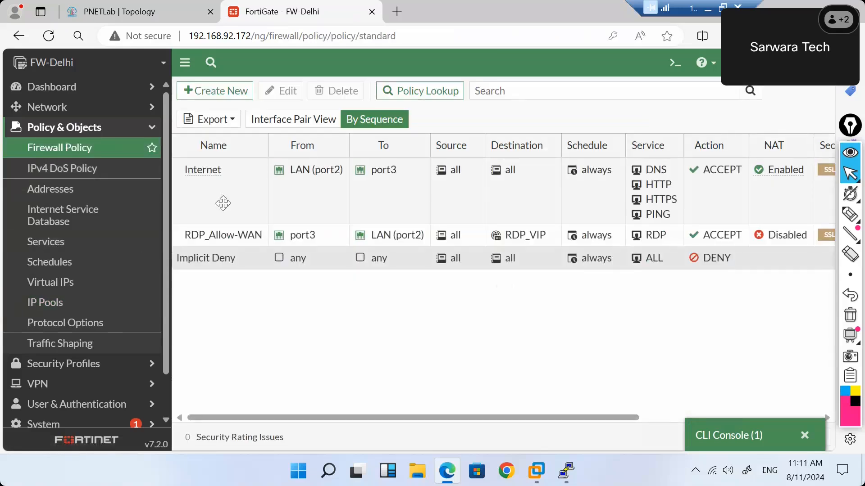
Reload the firewall policy list and open the Internet policy for editing.
double_click(223, 204)
double_click(223, 203)
click(305, 198)
click(113, 150)
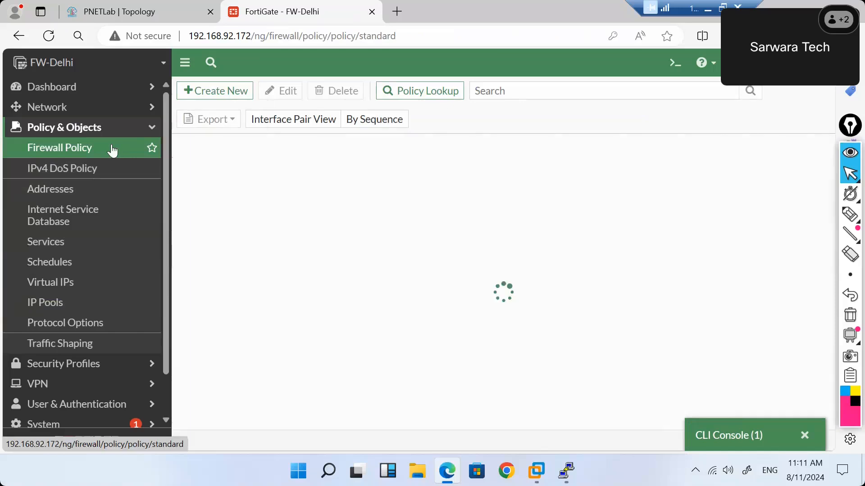
click(279, 176)
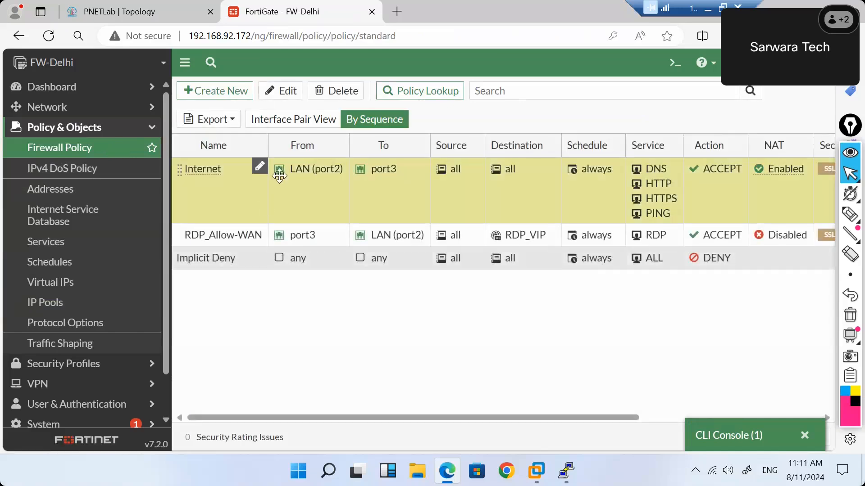
click(283, 91)
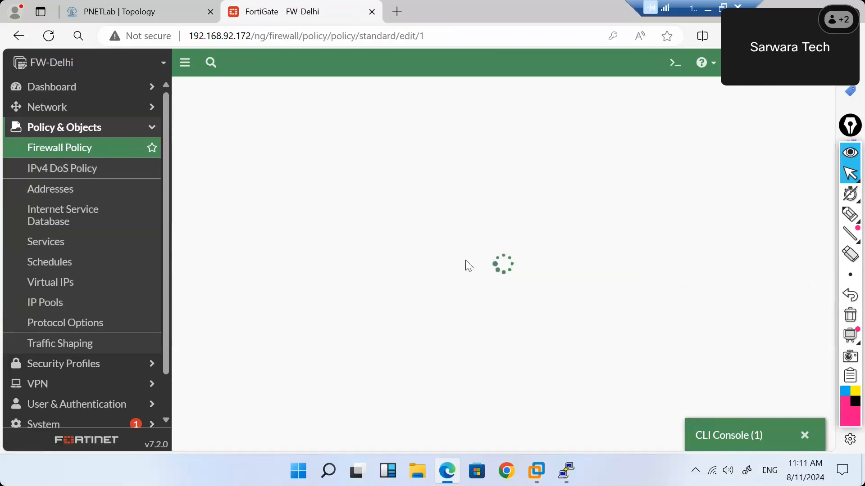
Set NAT to Use Dynamic IP Pool with the Fixed-Port pool and save the policy.
scroll(499, 357, down, 5)
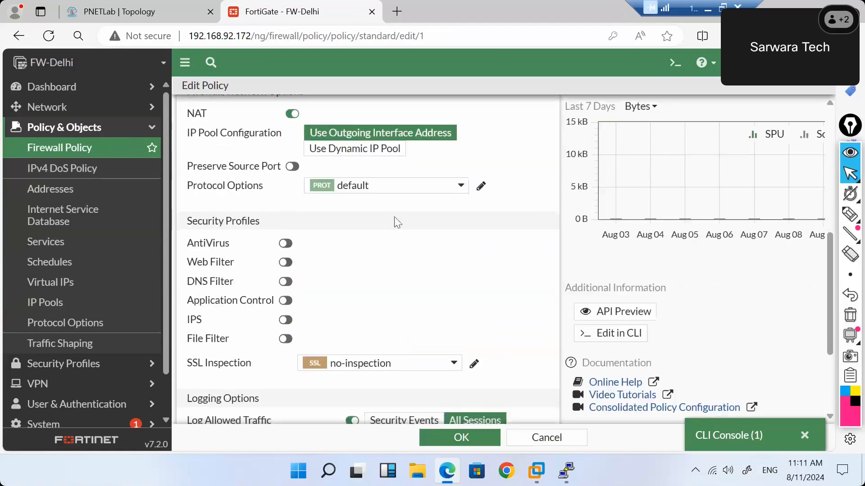
click(368, 157)
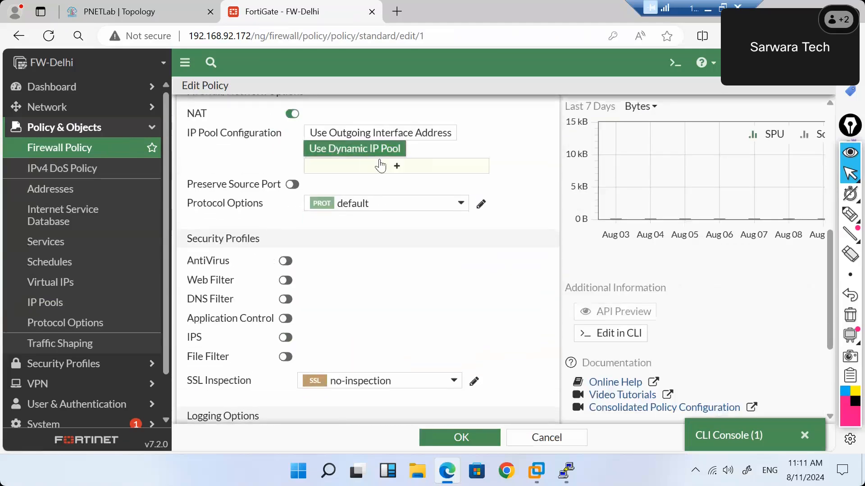
click(381, 166)
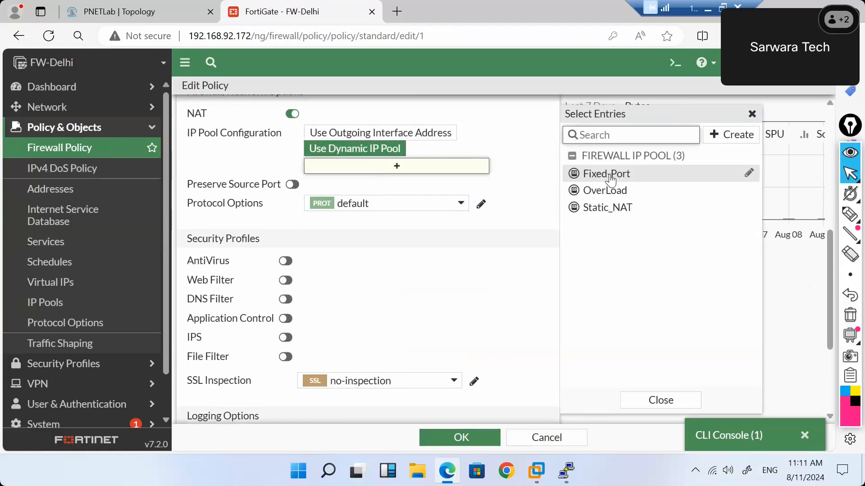
click(610, 179)
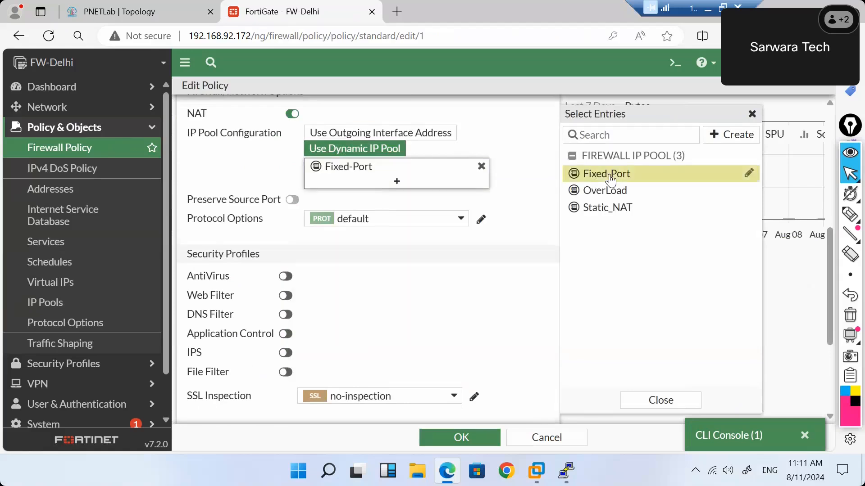
click(461, 438)
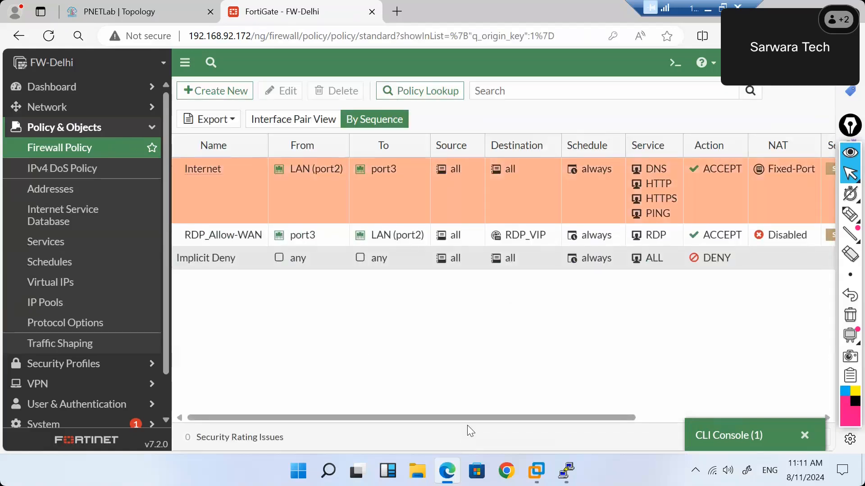
Rerun the ping to 8.8.8.8 from the VPC4 console.
mouse_move(566, 471)
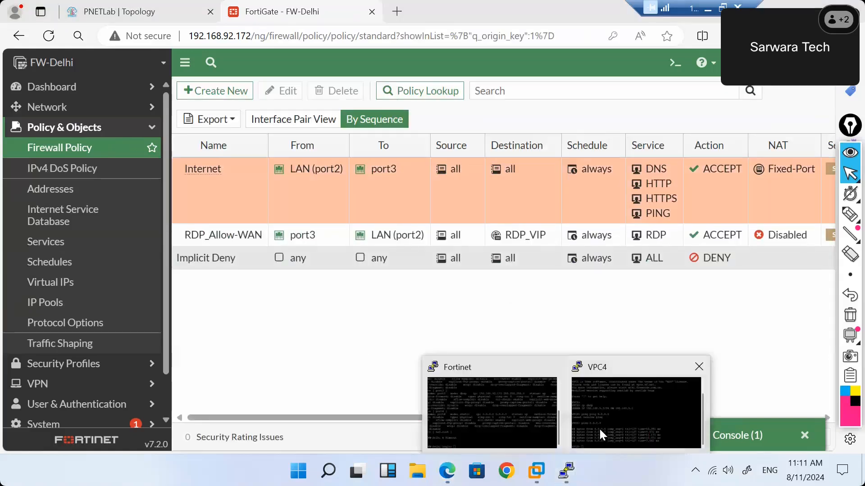
mouse_move(599, 428)
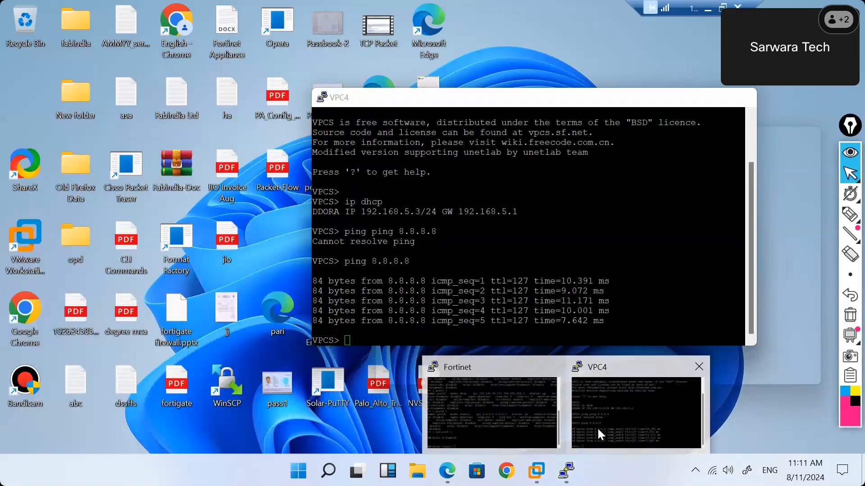
click(598, 433)
key(Up)
key(Return)
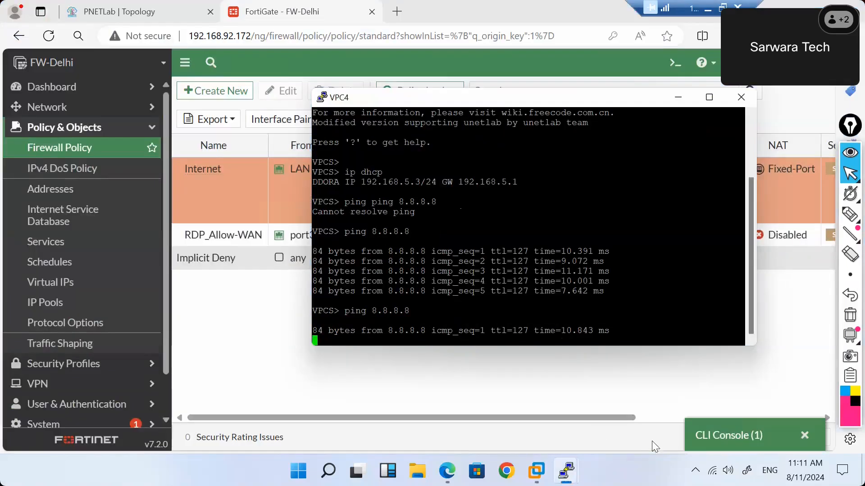
Run 'get system session list' and confirm icmp sessions are source-NATed to 192.168.92.150, then minimise the console.
click(706, 425)
text(get system session list)
key(Return)
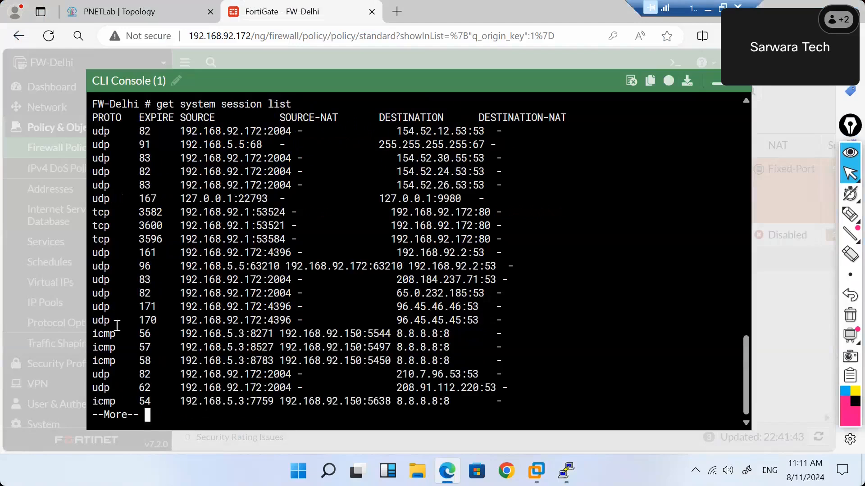
drag(94, 334, 253, 334)
click(243, 345)
drag(369, 335, 390, 333)
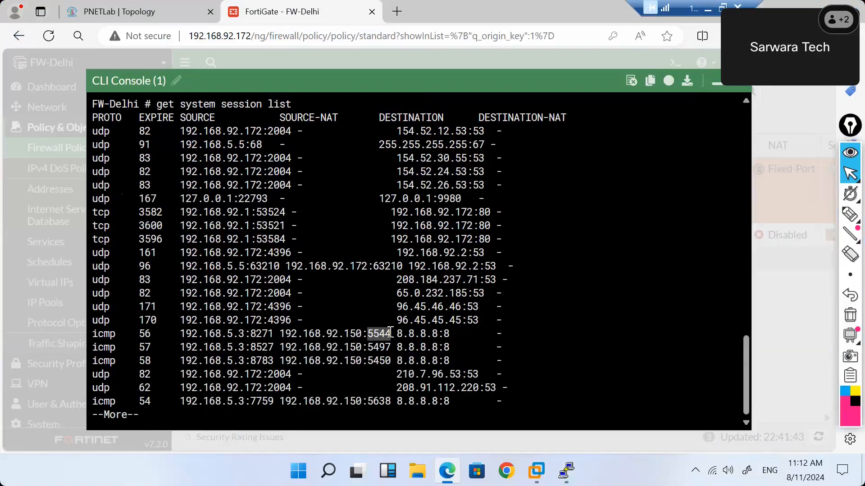
drag(363, 334, 323, 331)
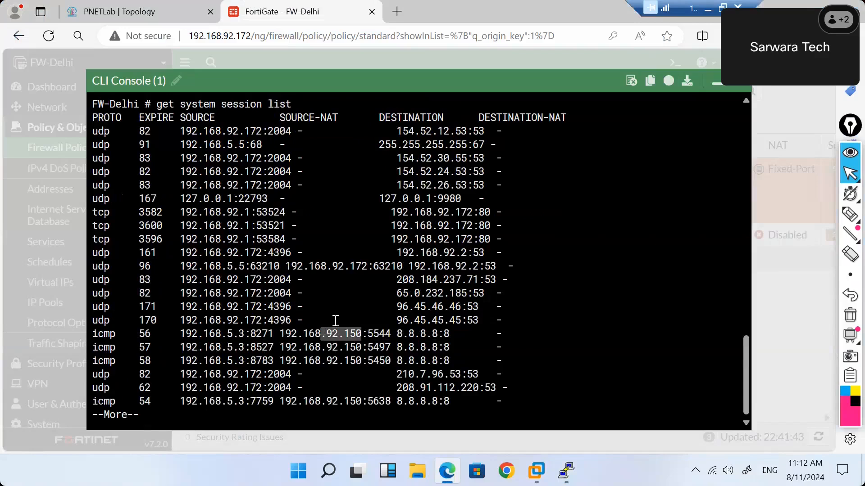
drag(367, 266, 343, 266)
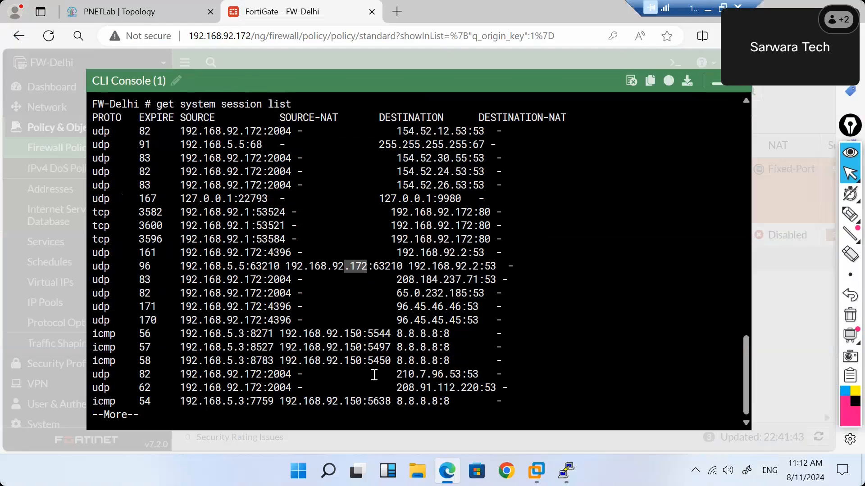
drag(361, 336, 341, 334)
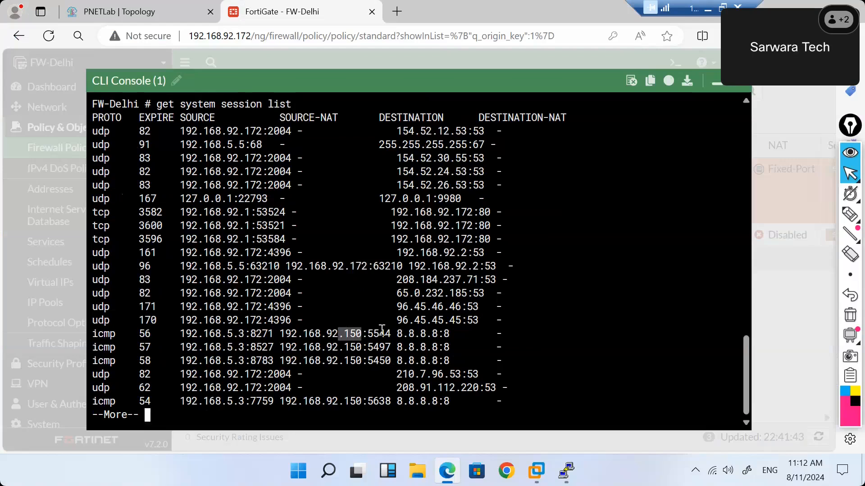
key(space)
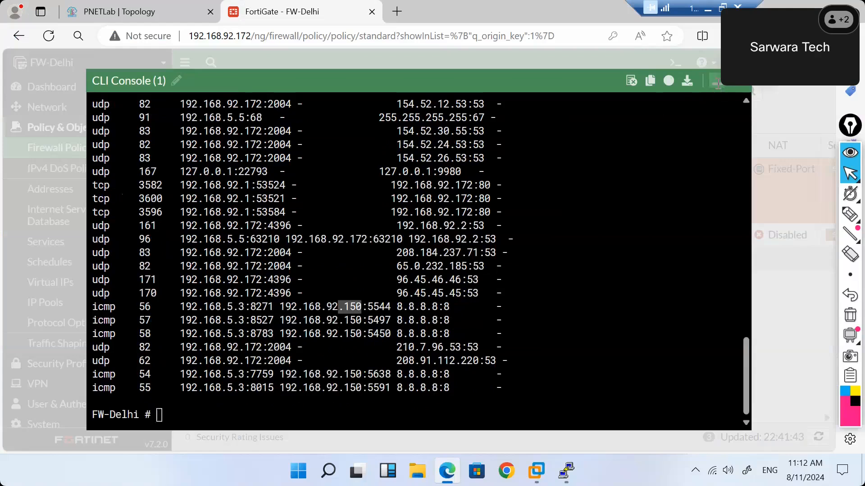
click(717, 86)
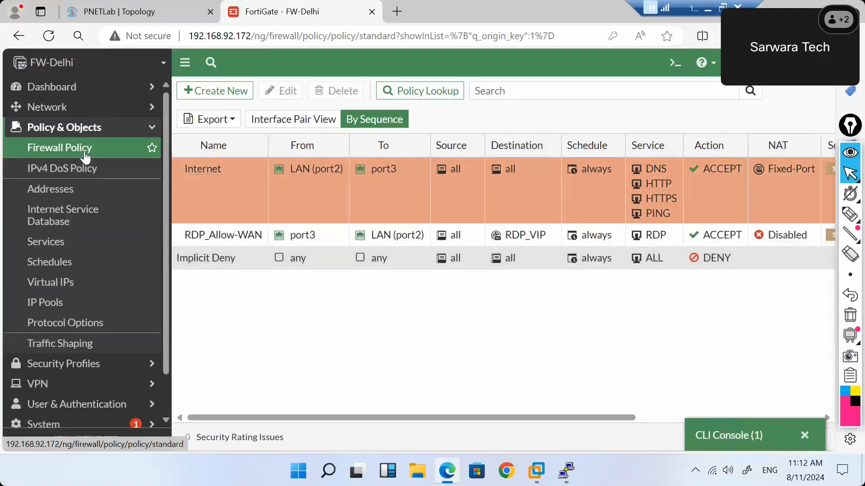
Open the OverLoad pool from IP Pools and inspect its External IP address/range field.
click(57, 303)
click(254, 293)
double_click(254, 293)
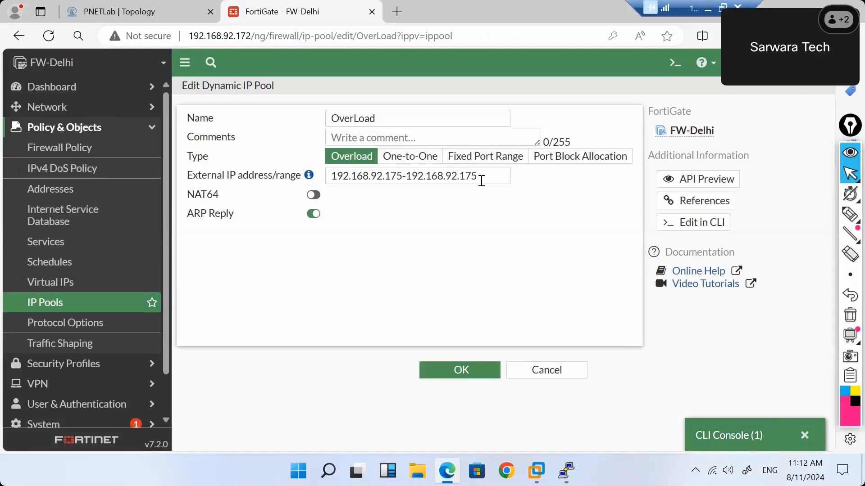
drag(481, 178, 328, 177)
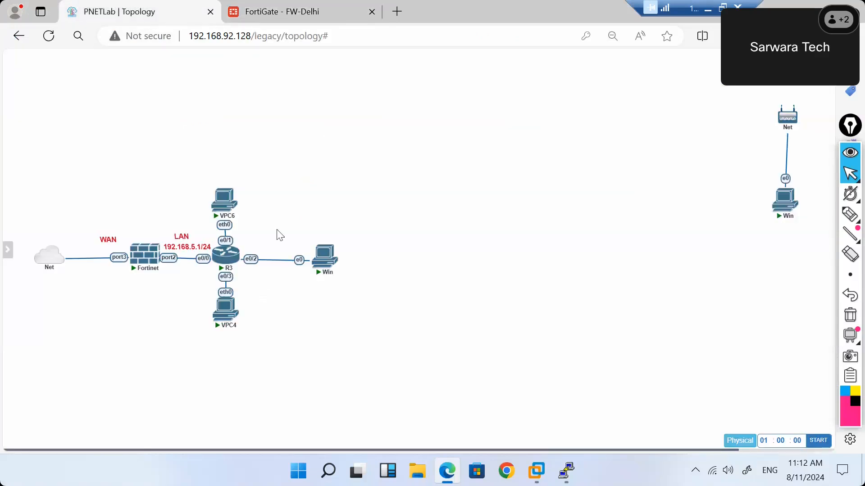
click(151, 14)
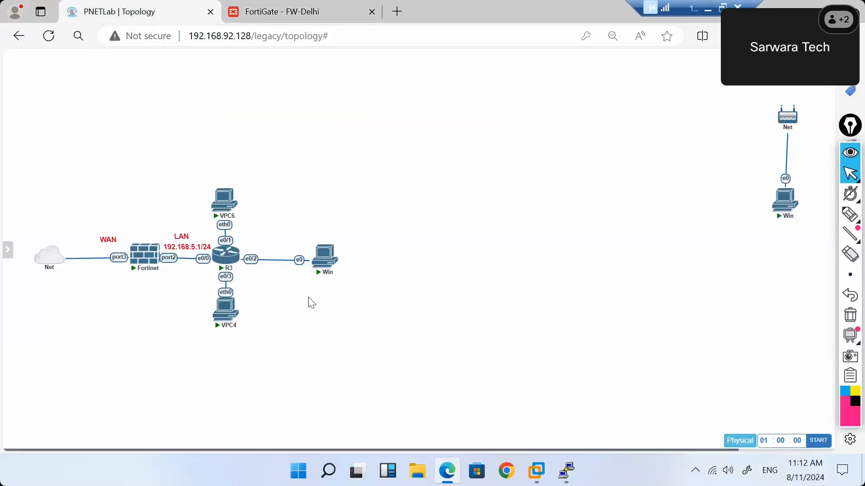
click(302, 13)
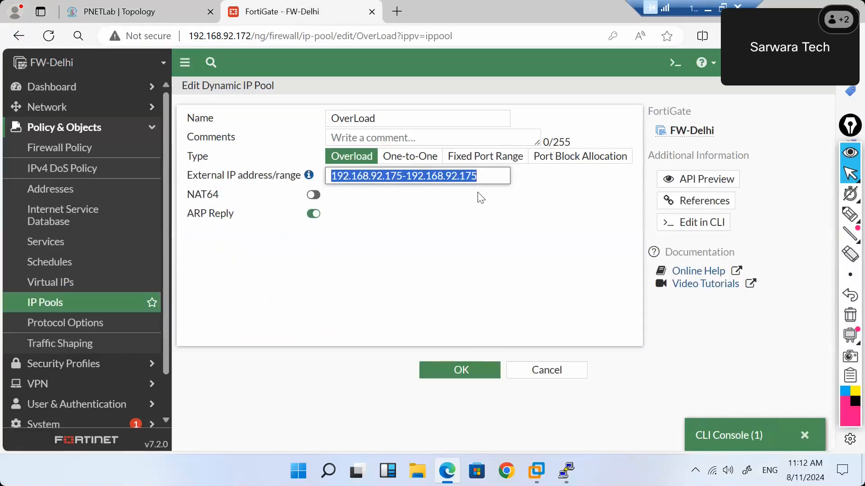
click(481, 177)
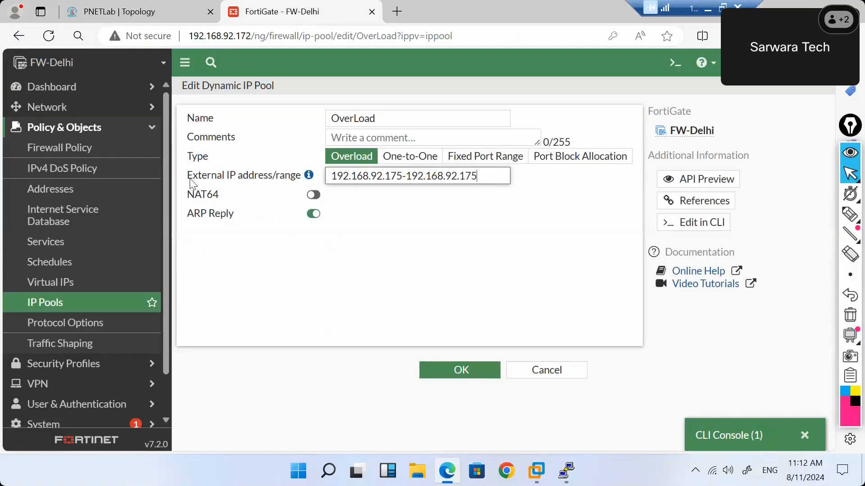
drag(189, 178, 242, 179)
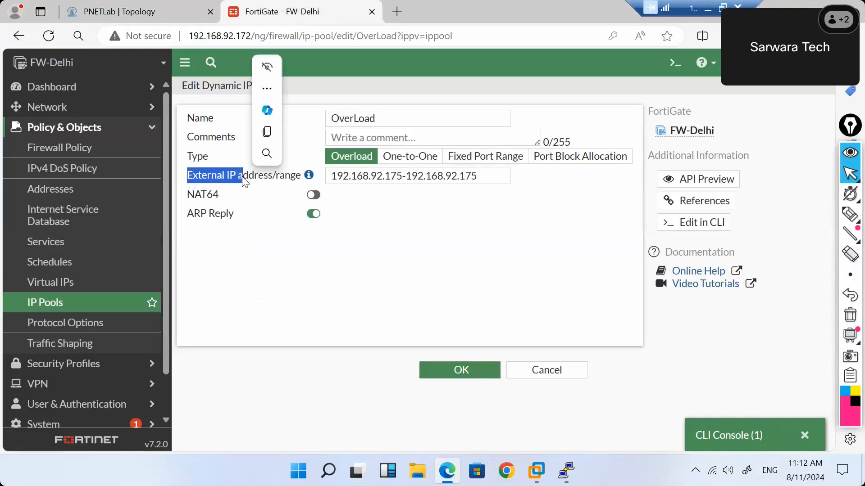
click(481, 177)
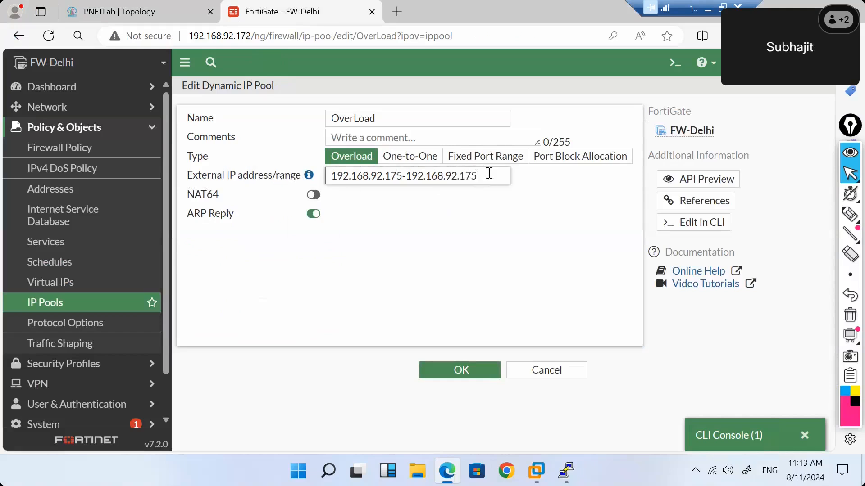
Change the range end to .179, restore it to 192.168.92.175, and save the pool.
key(BackSpace)
text(9)
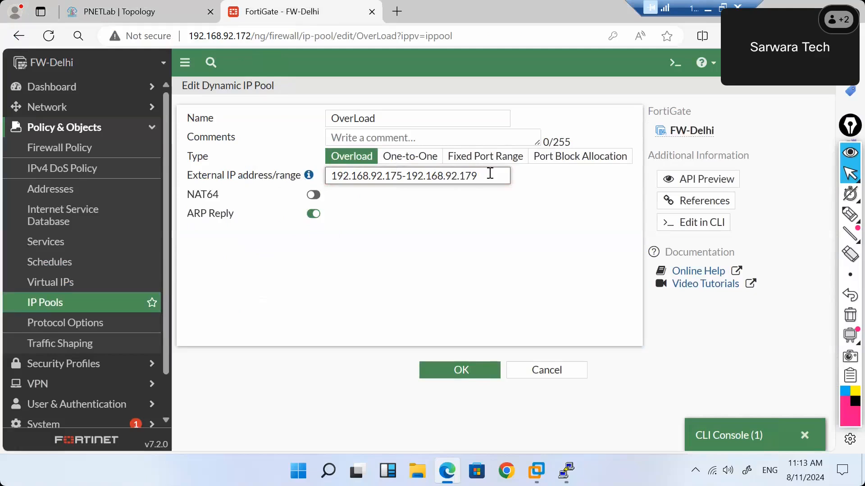
drag(490, 174, 378, 177)
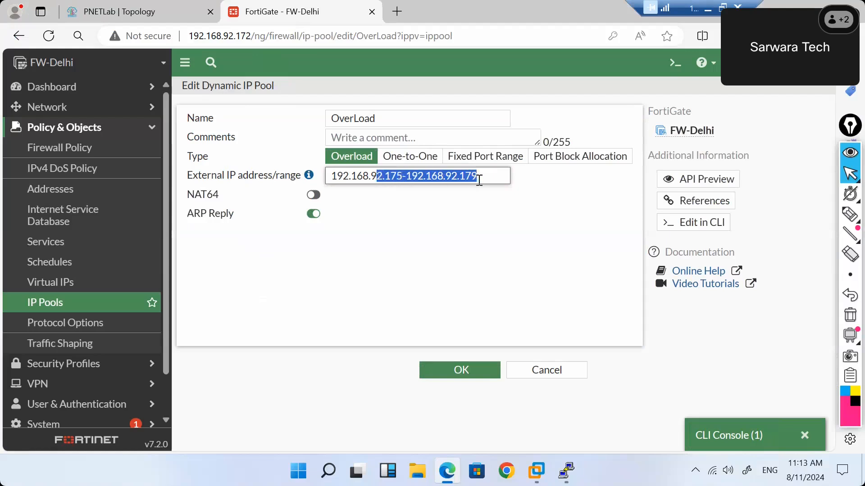
click(485, 177)
key(BackSpace)
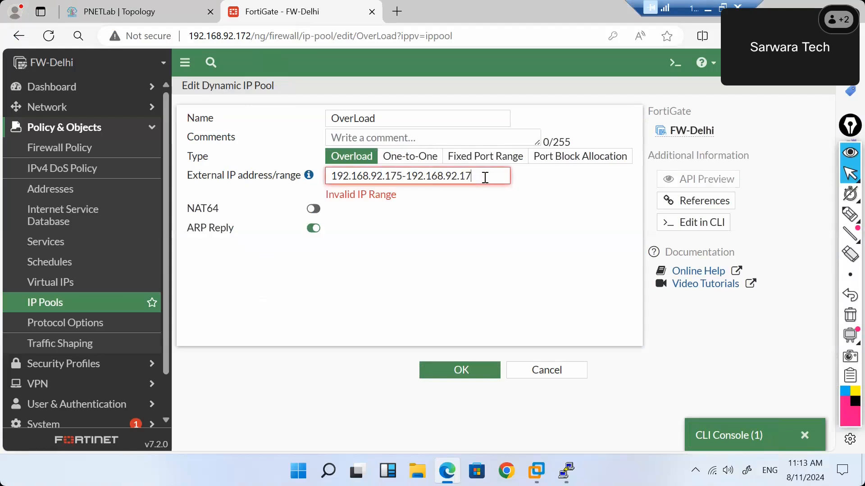
text(5)
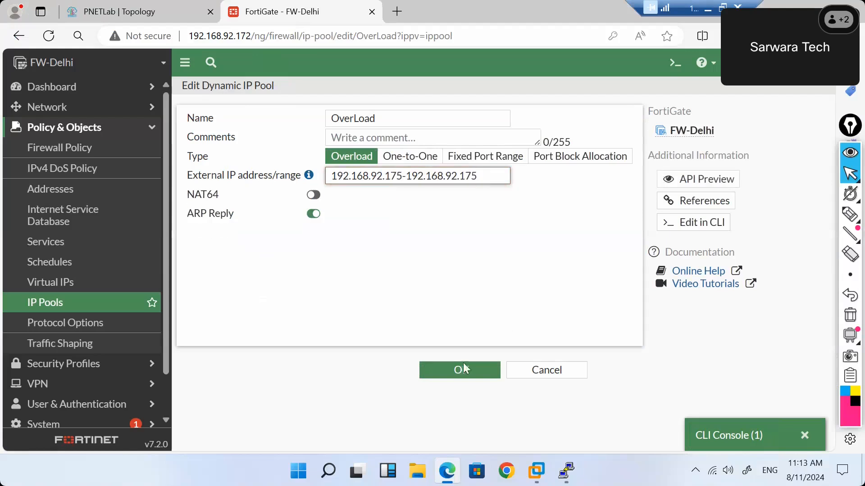
click(450, 373)
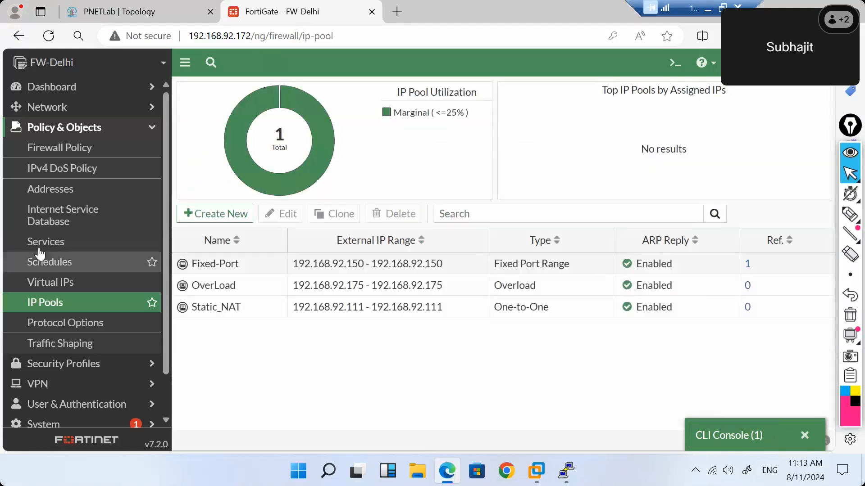
Delete the OverLoad (192.168.92.175) and Static_NAT (192.168.92.111) pools, confirming each deletion.
click(262, 291)
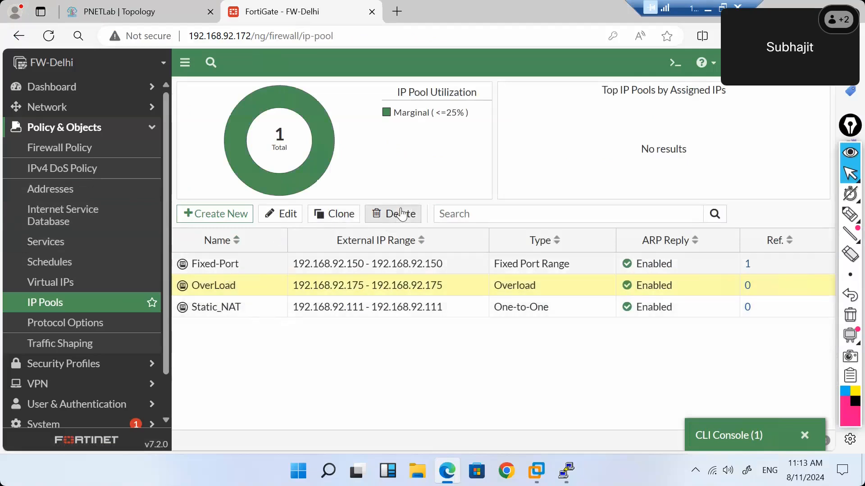
click(403, 214)
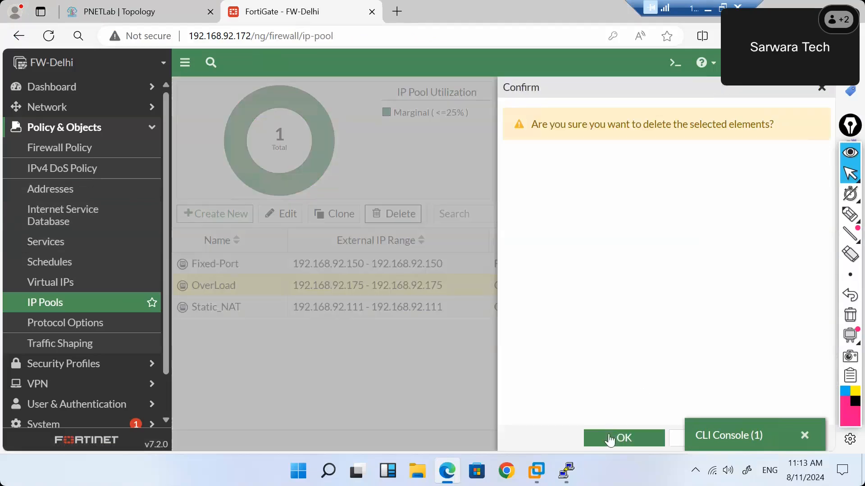
click(610, 439)
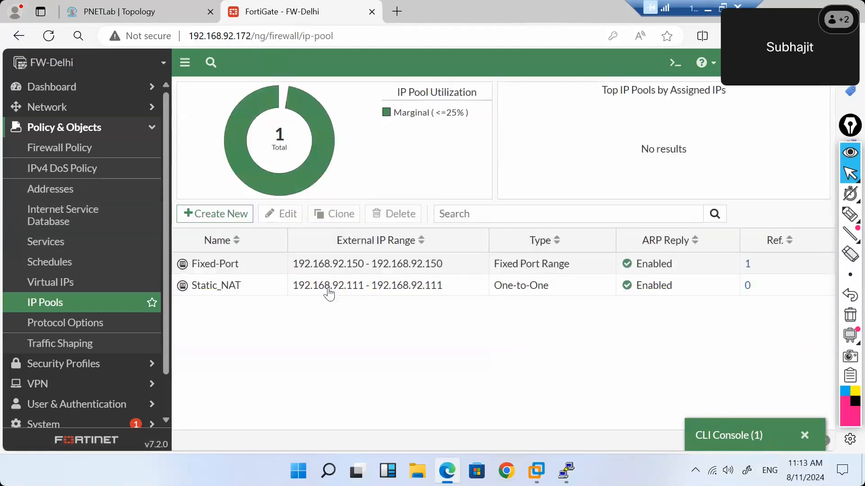
click(329, 291)
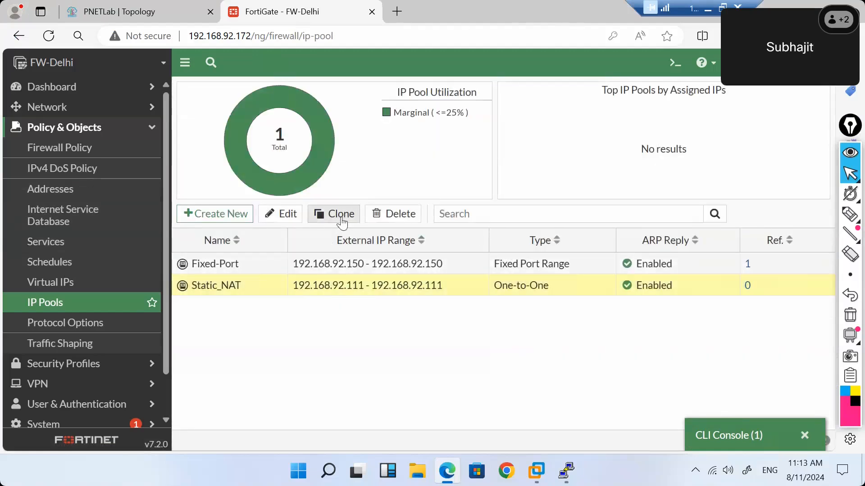
click(403, 215)
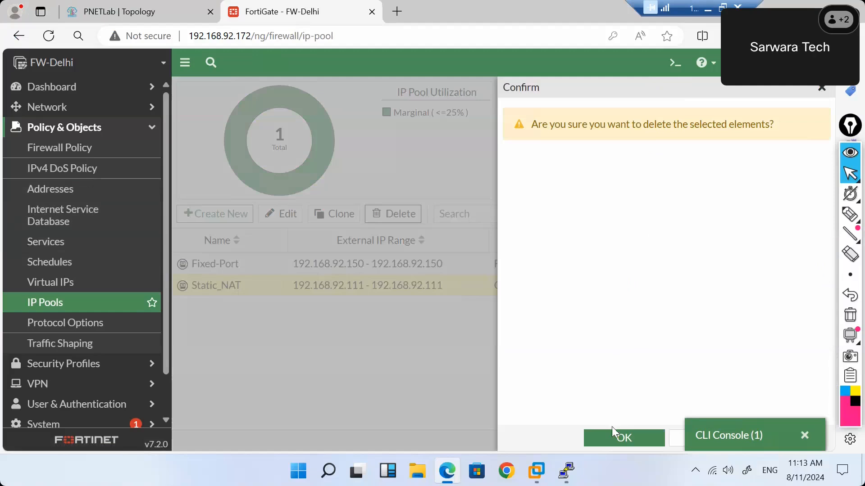
click(610, 439)
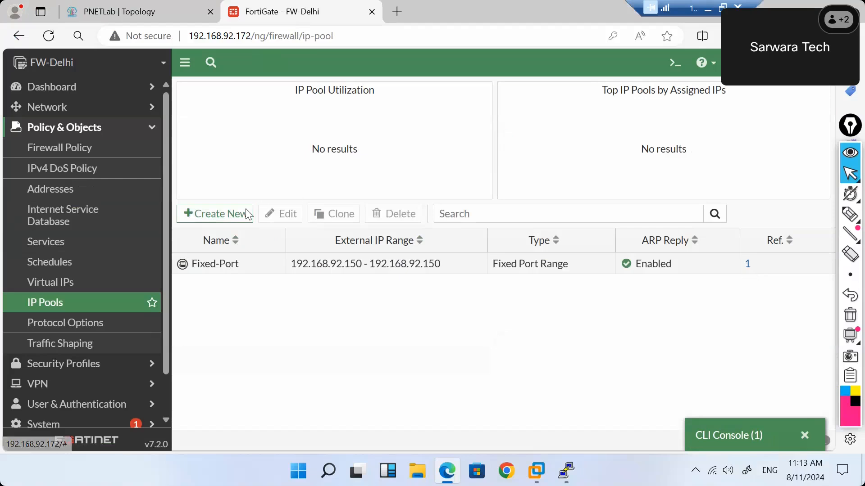
Start a new dynamic IP pool named Overload_NAT.
click(226, 216)
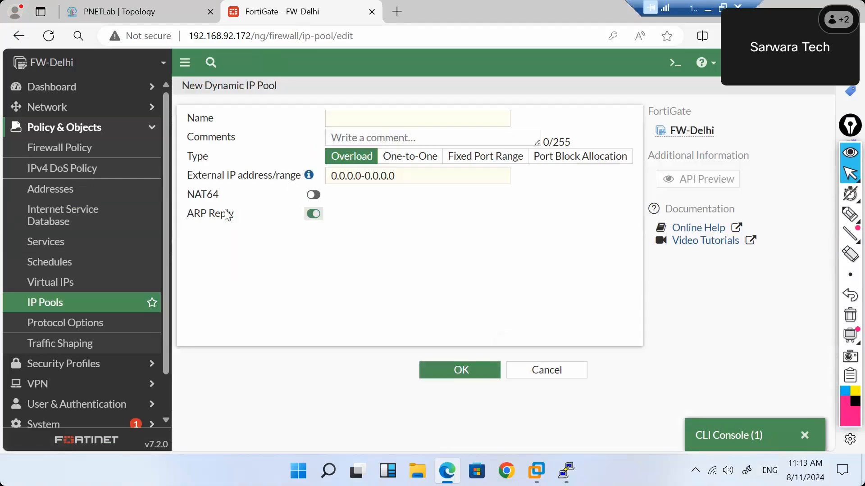
click(365, 125)
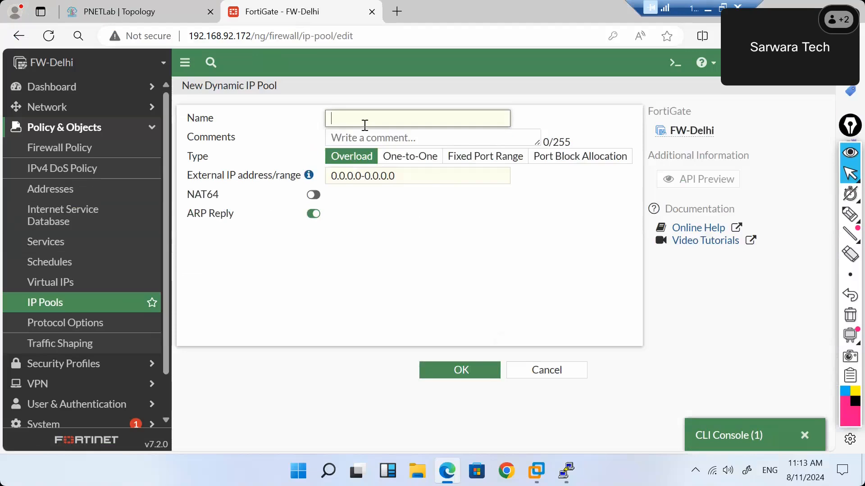
text(Overload)
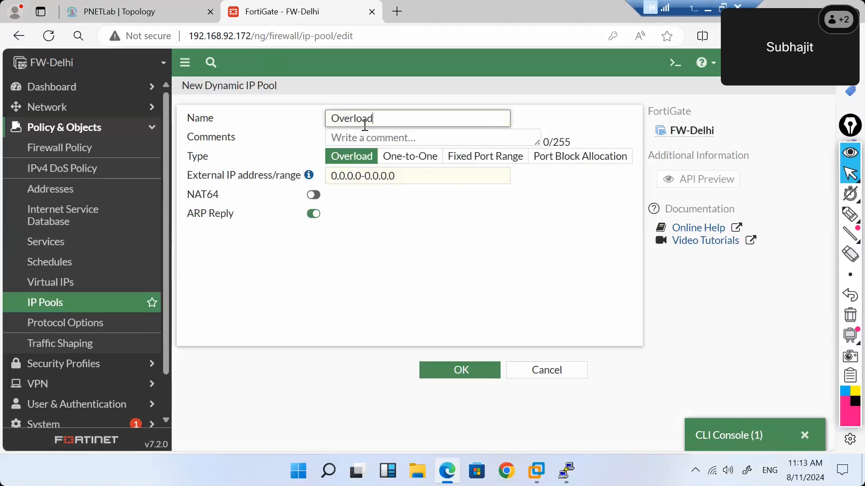
text(_NAT)
Set the external IP range to 192.168.92.155-192.168.92.155 and save the pool.
click(409, 176)
key(ctrl+a)
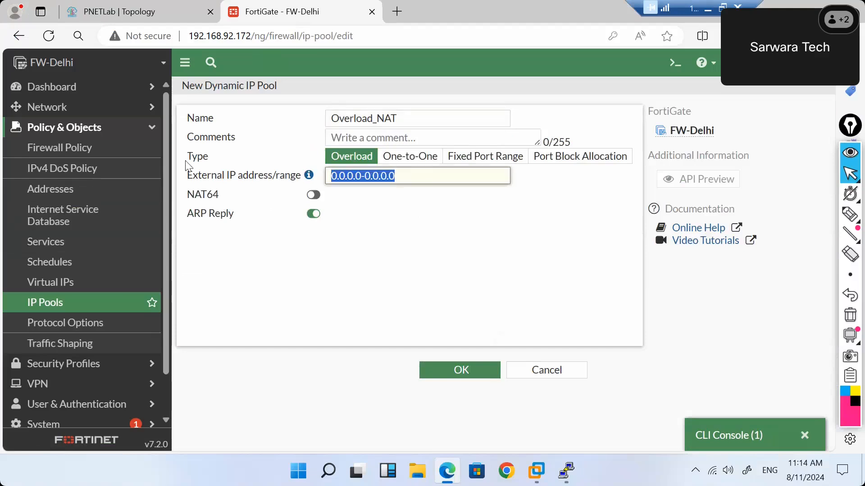
text(19)
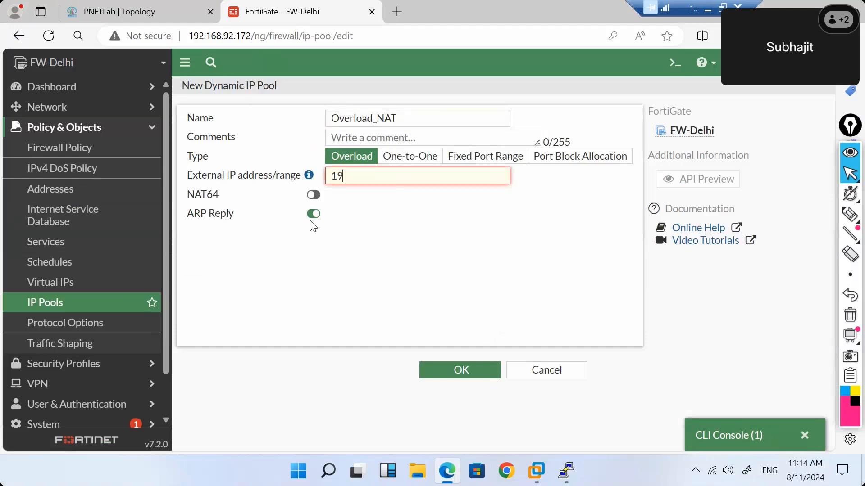
text(2.168)
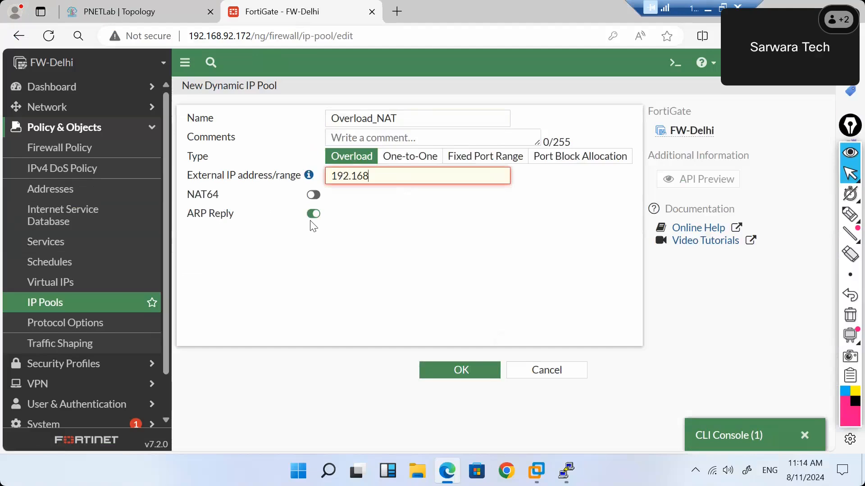
text(.92.155)
key(ctrl+a)
key(ctrl+c)
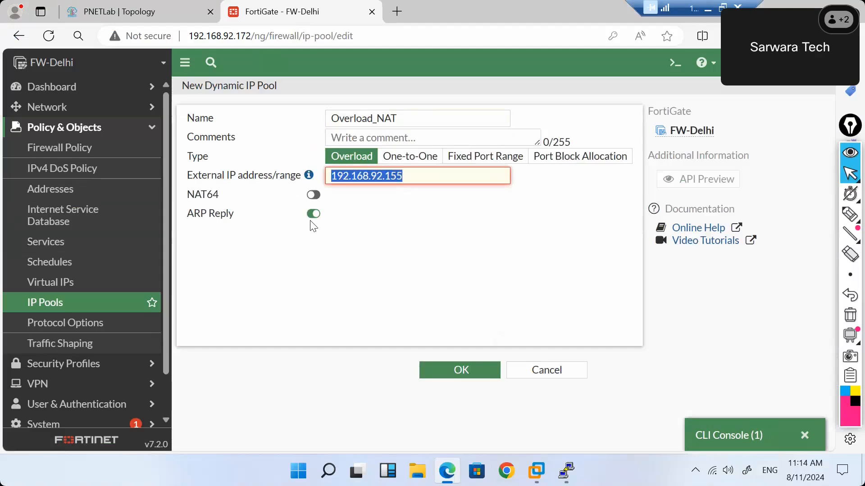
key(End)
text(-)
key(ctrl+v)
click(476, 257)
click(445, 371)
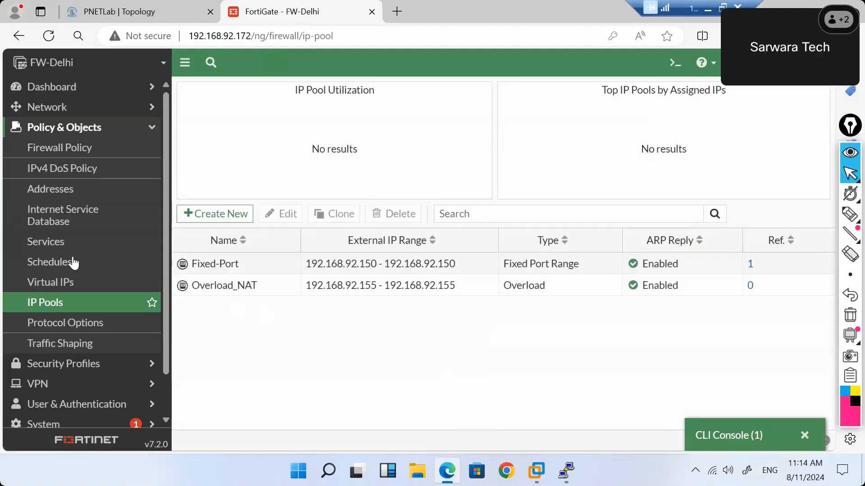
Swap the Internet firewall policy's NAT IP pool from Fixed-Port to Overload_NAT and save it.
click(80, 158)
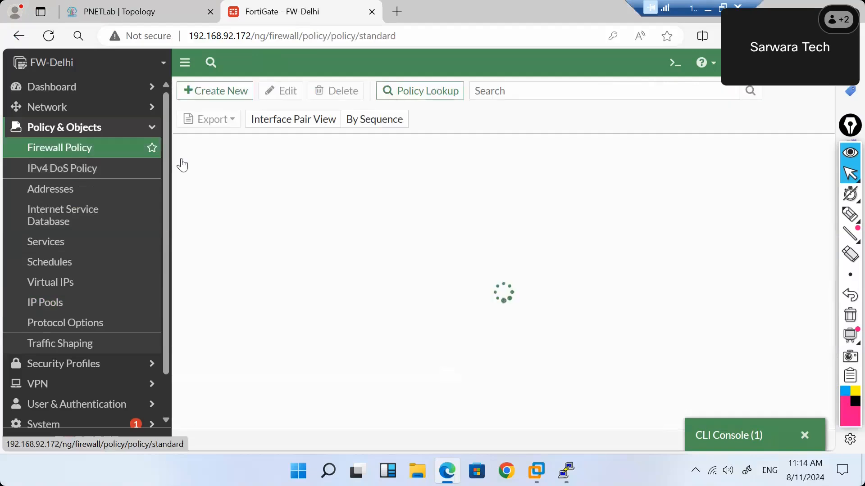
click(223, 202)
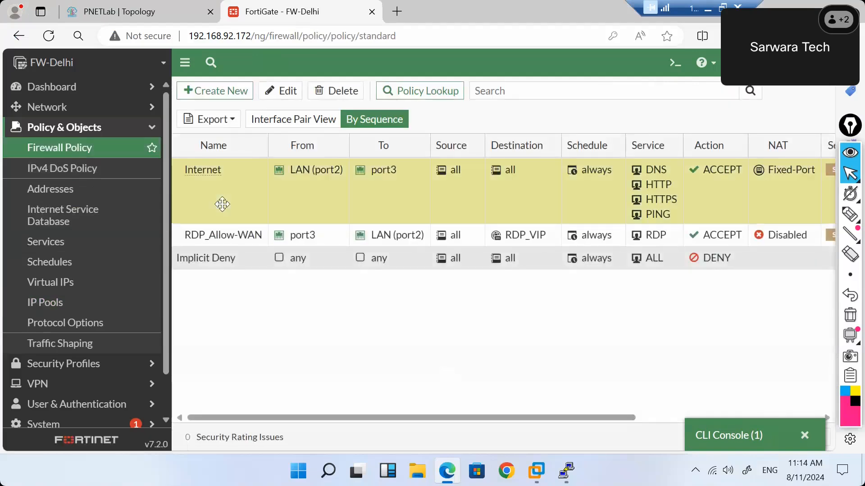
click(283, 90)
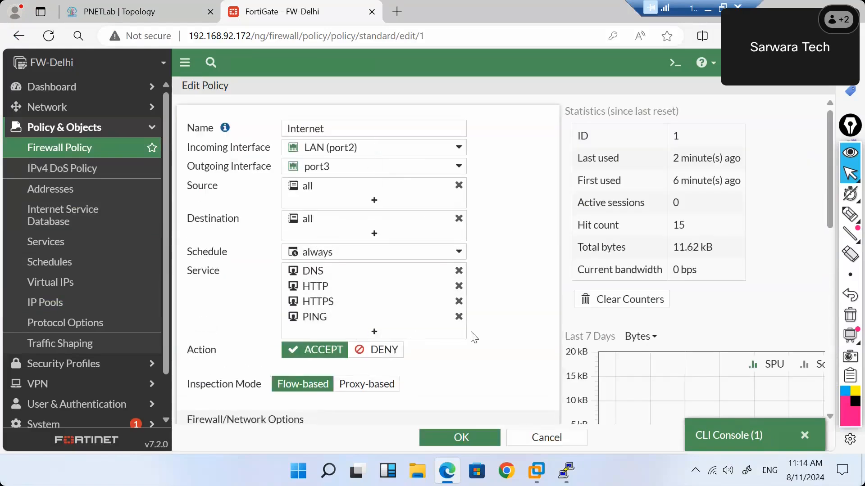
scroll(470, 333, down, 6)
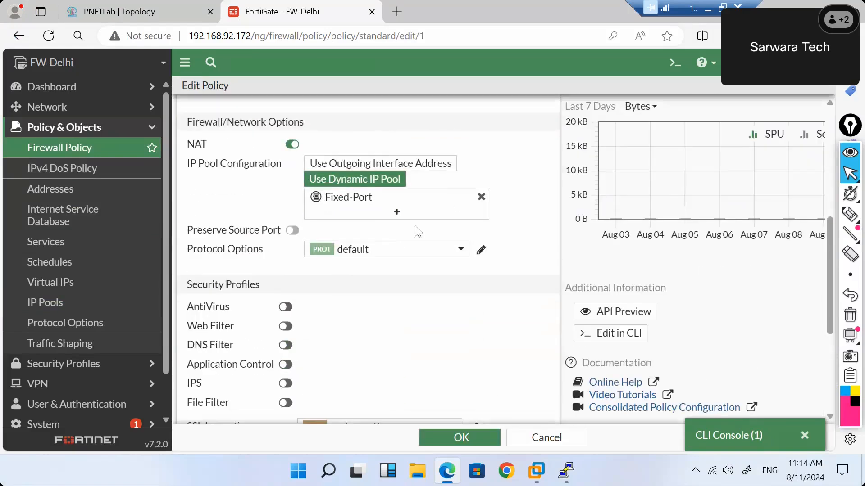
click(481, 197)
click(459, 206)
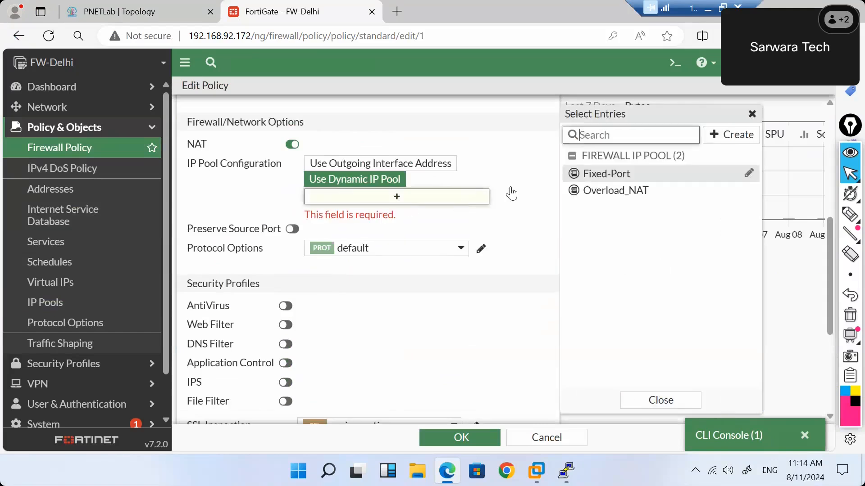
click(585, 194)
click(477, 439)
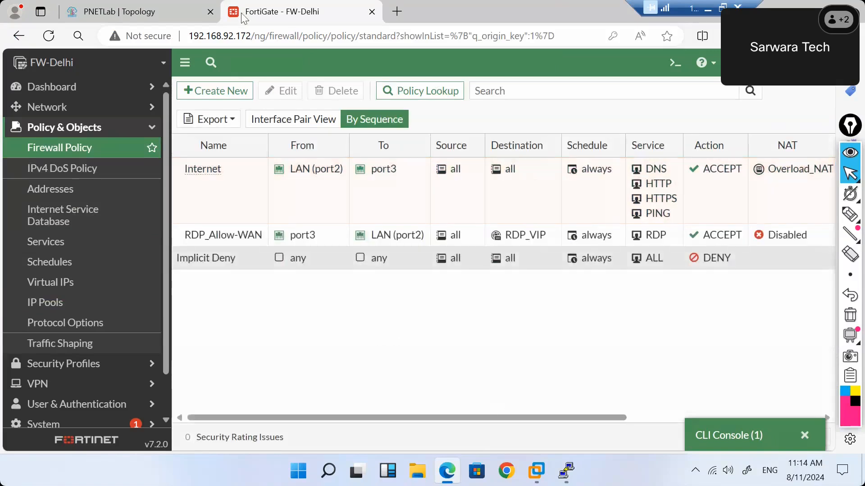
click(174, 10)
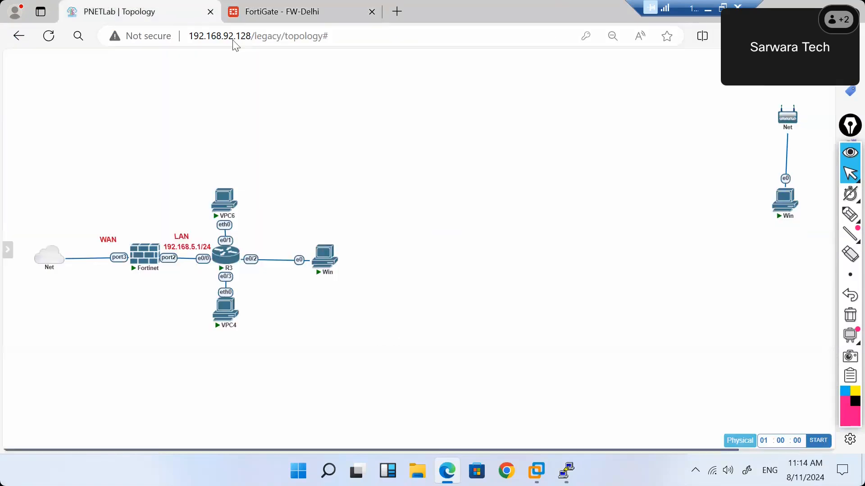
Launch the Win node's remote console and sign into Windows 7 with the account password.
click(327, 263)
click(482, 123)
text(•••)
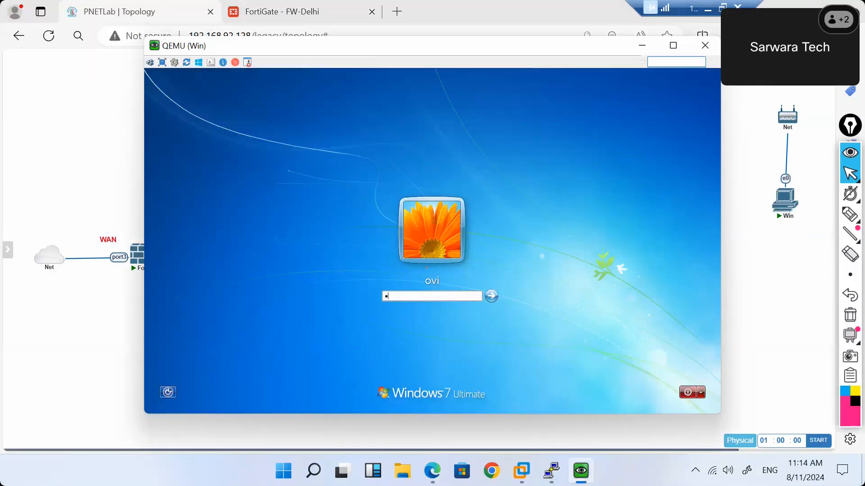
key(Return)
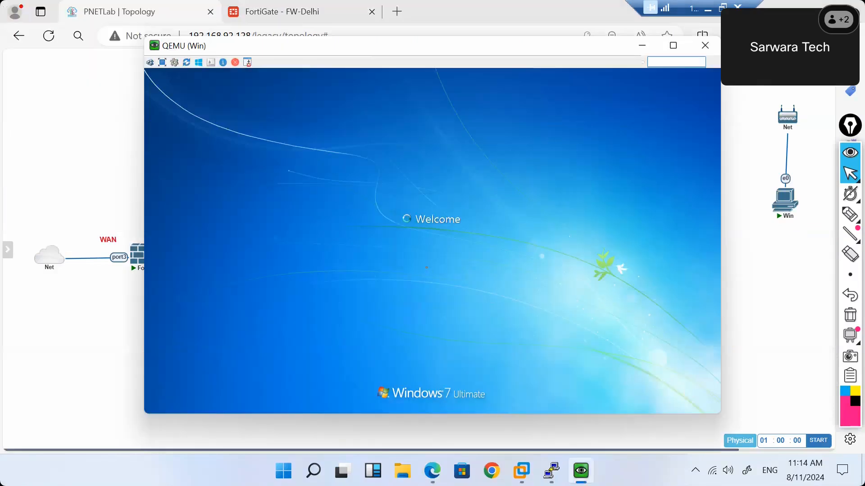
click(650, 46)
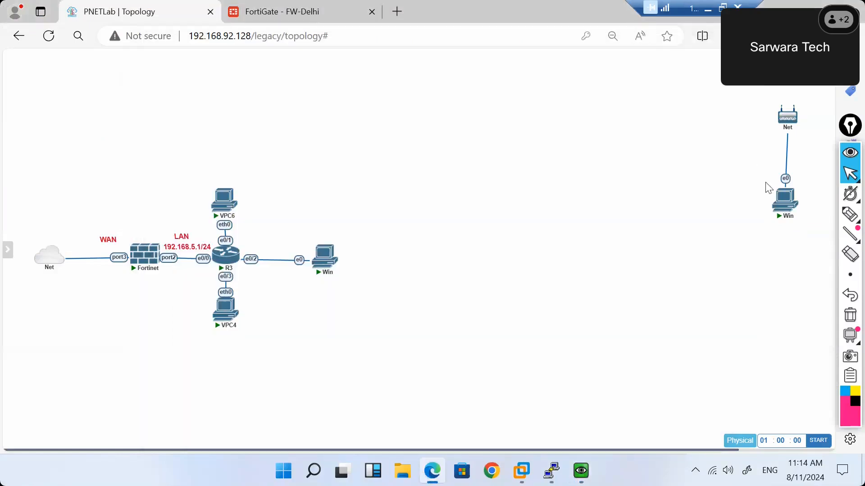
Sign into the top-right Win node's console, then restore the VM window and cancel the network location prompt.
click(785, 208)
click(478, 120)
text(•)
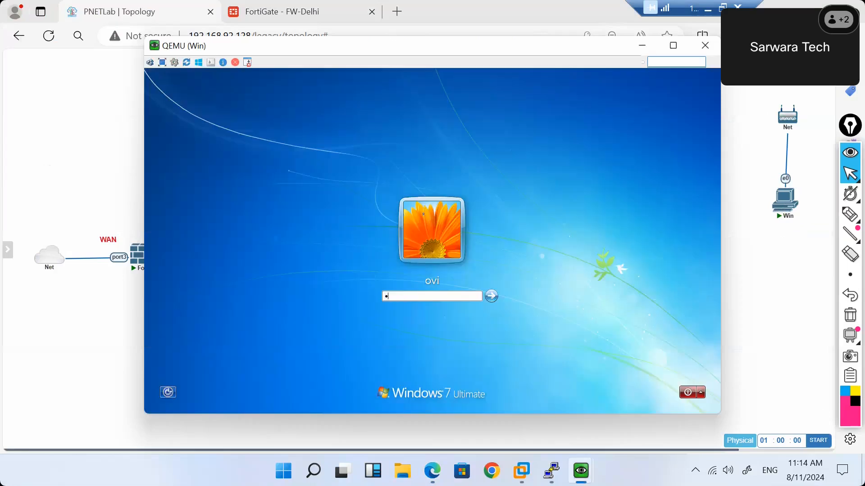
text(••)
key(Return)
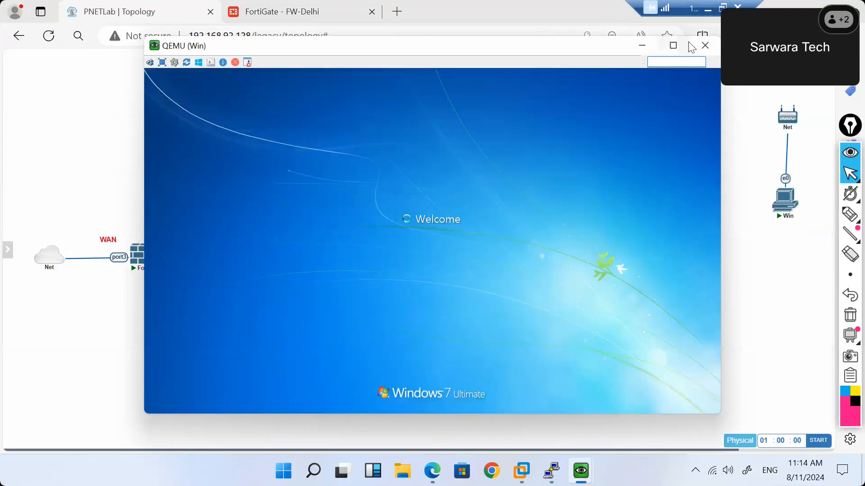
click(702, 47)
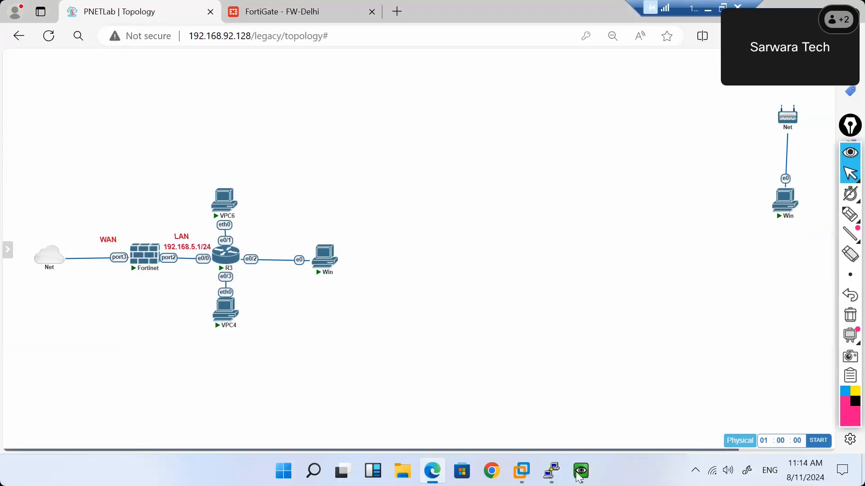
mouse_move(581, 471)
click(567, 399)
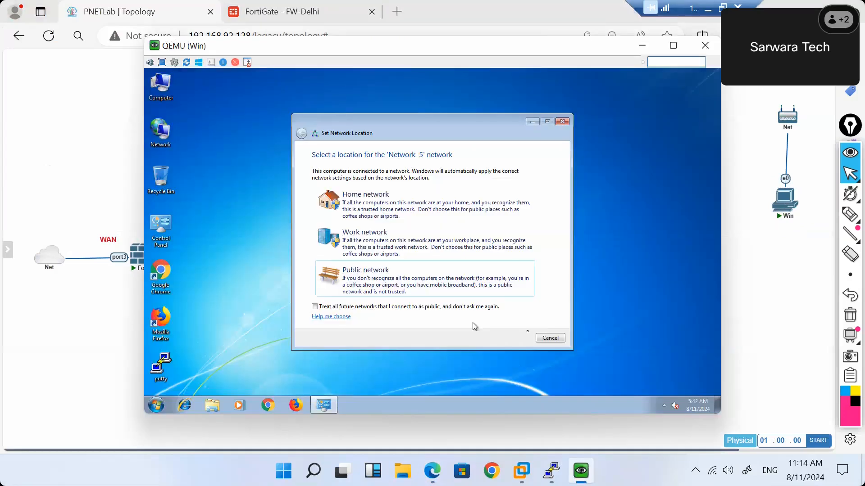
click(550, 339)
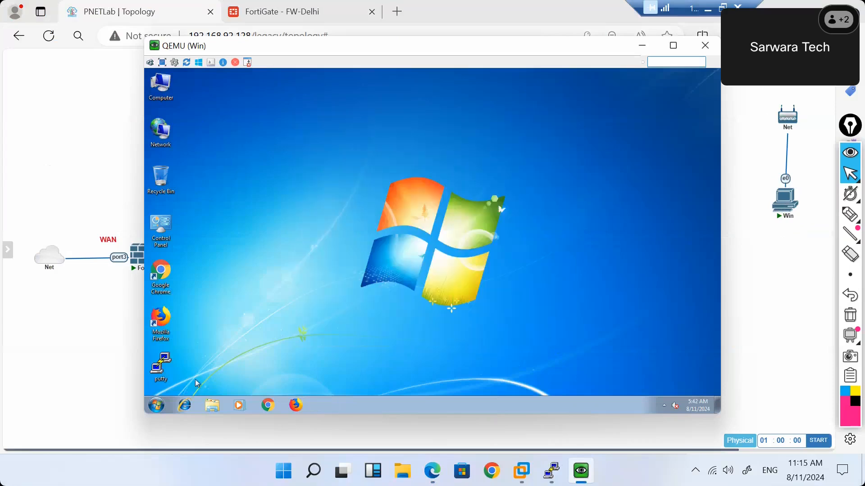
Run ipconfig in a Command Prompt showing 192.168.5.5, gateway 192.168.5.1, then launch Google Chrome.
click(155, 406)
text(cm)
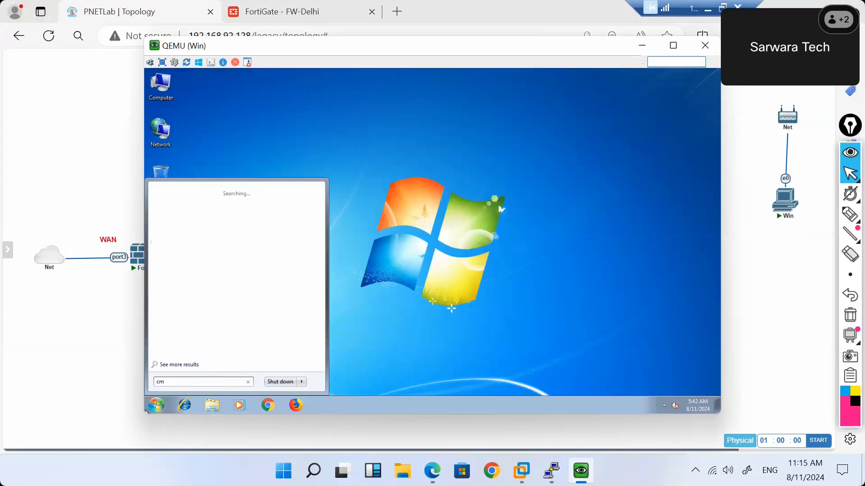
key(Return)
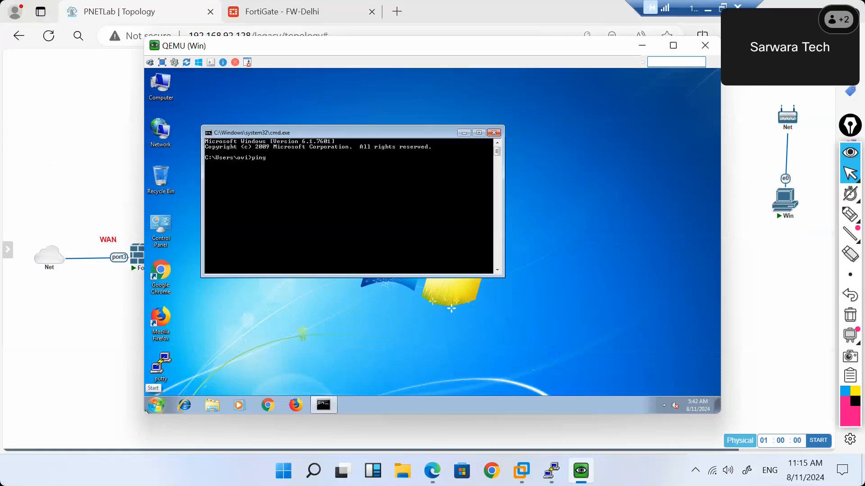
text(ipd)
text(onfig)
key(Return)
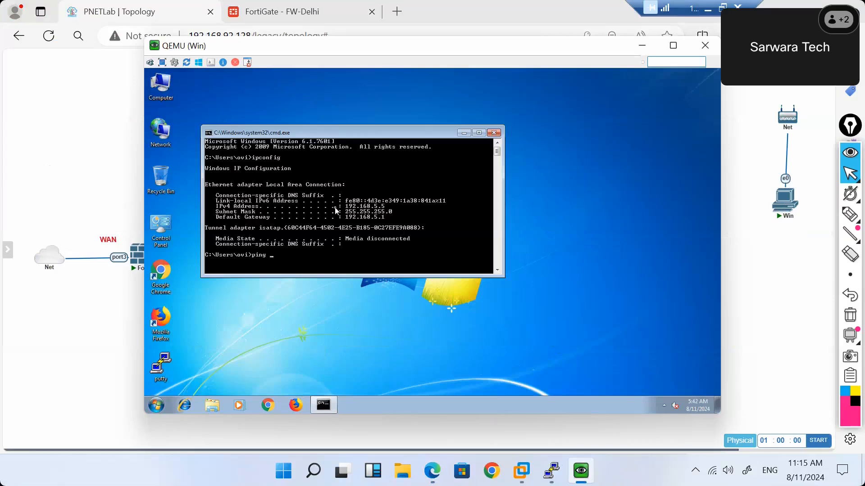
click(164, 273)
double_click(164, 273)
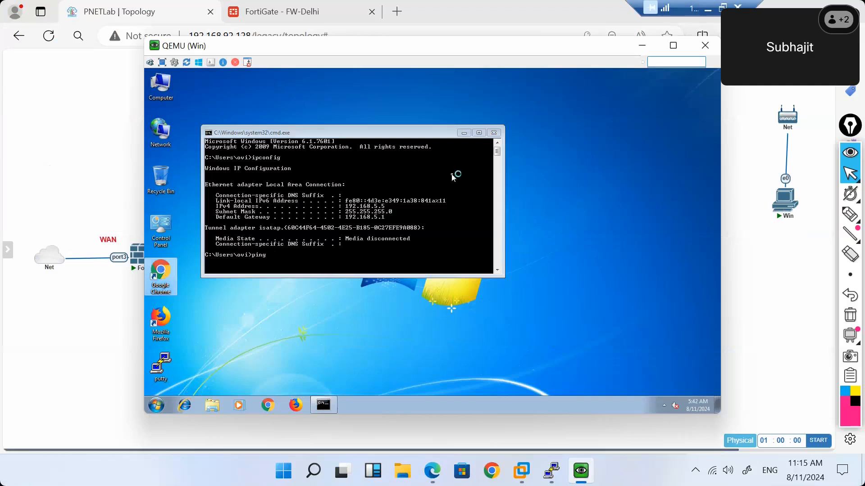
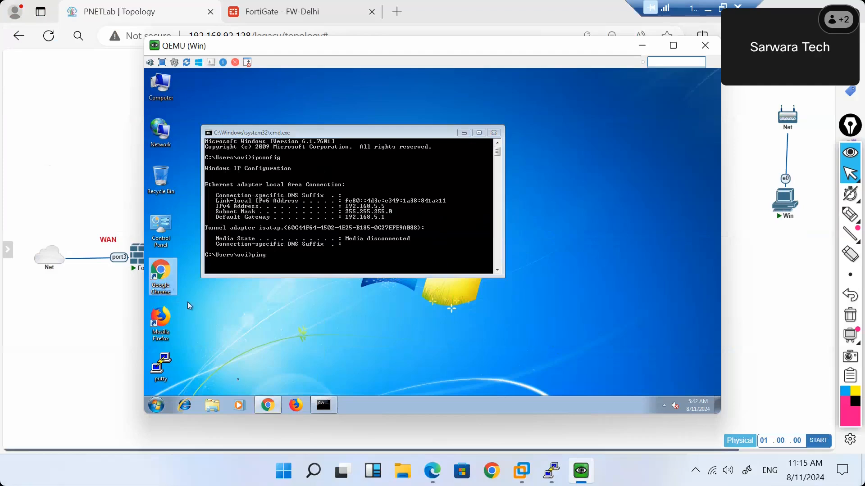
Restore Chrome's previous tabs in the Win7 VM, then minimize the VM console to the topology.
mouse_move(272, 411)
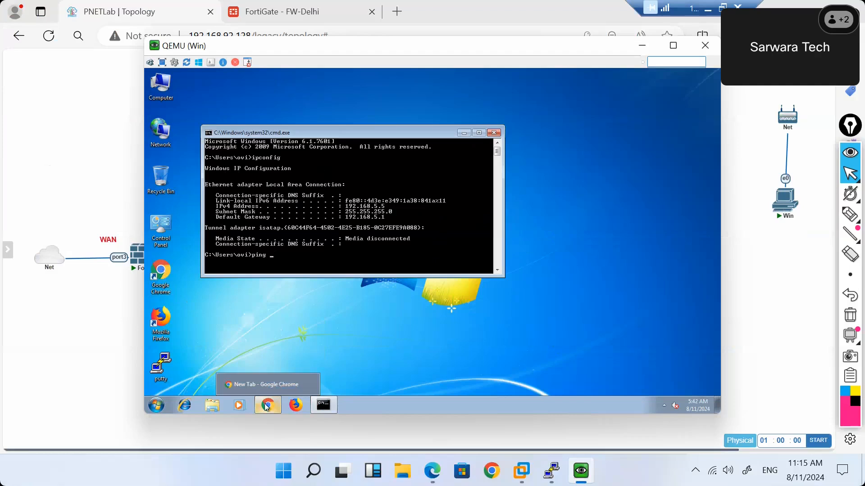
click(261, 397)
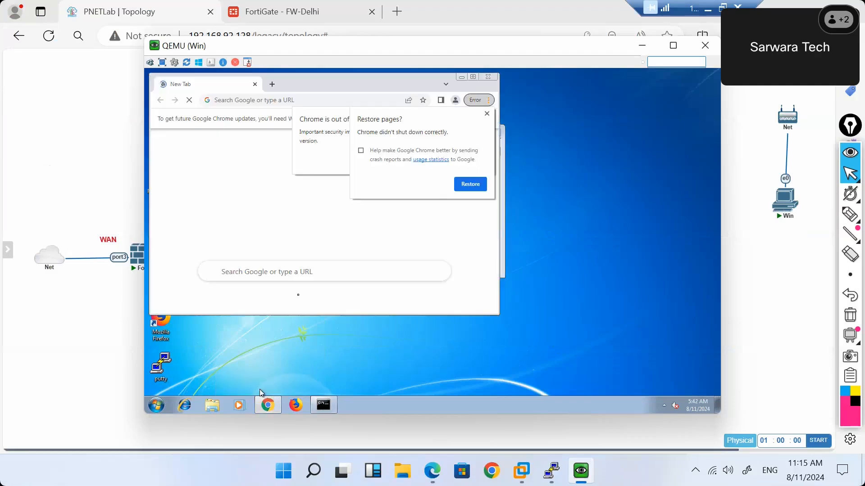
click(465, 182)
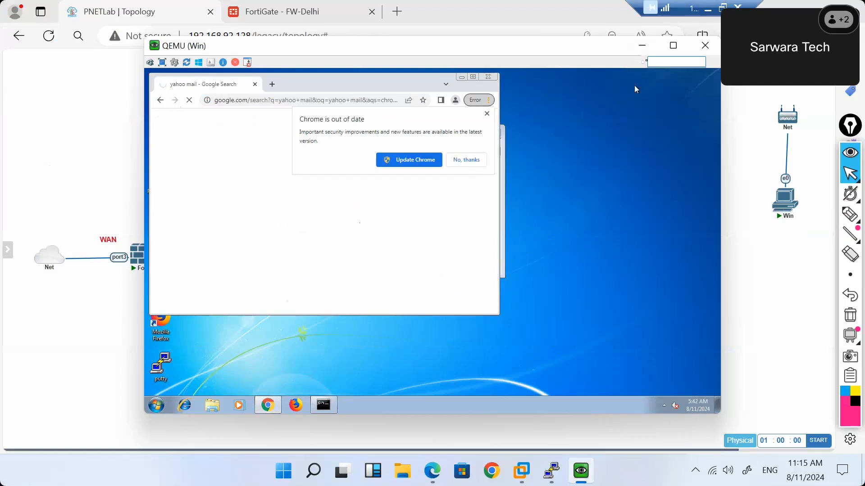
click(641, 46)
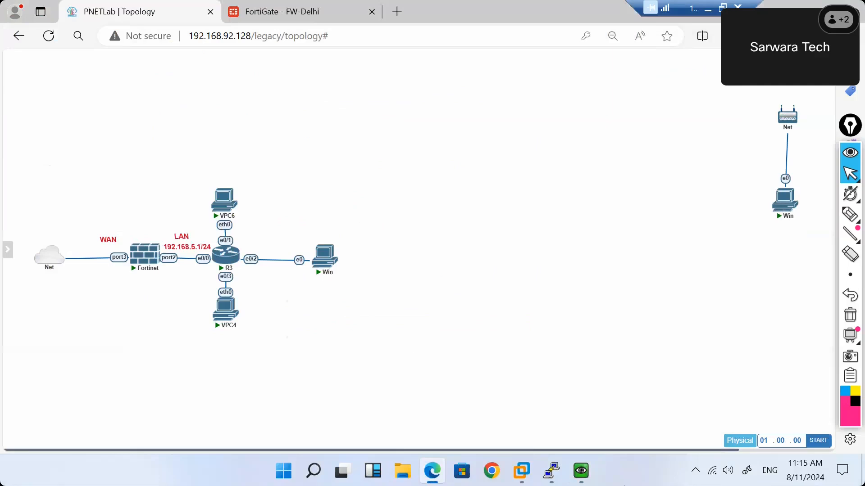
Switch to the FW-Delhi FortiGate page and rerun 'get system session list' in the CLI Console.
mouse_move(562, 472)
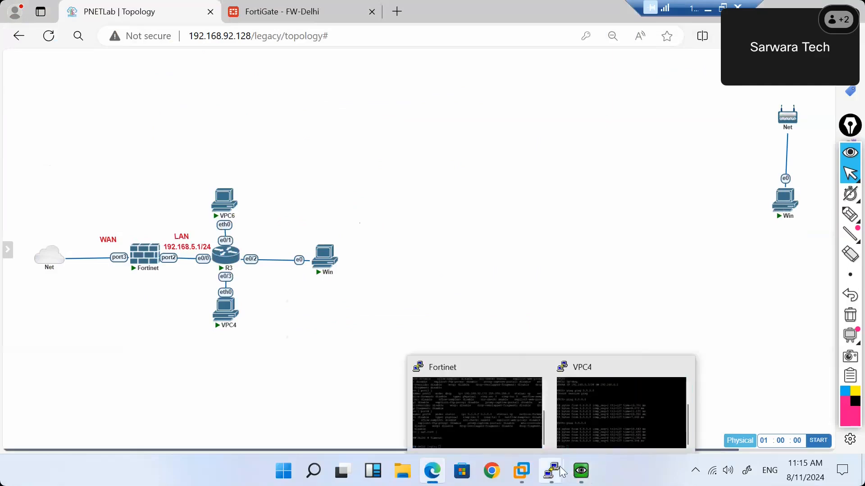
click(297, 14)
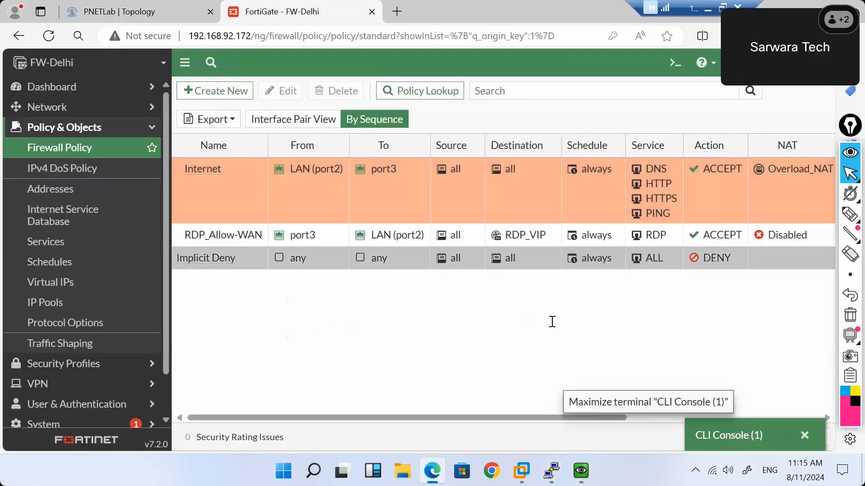
key(Up)
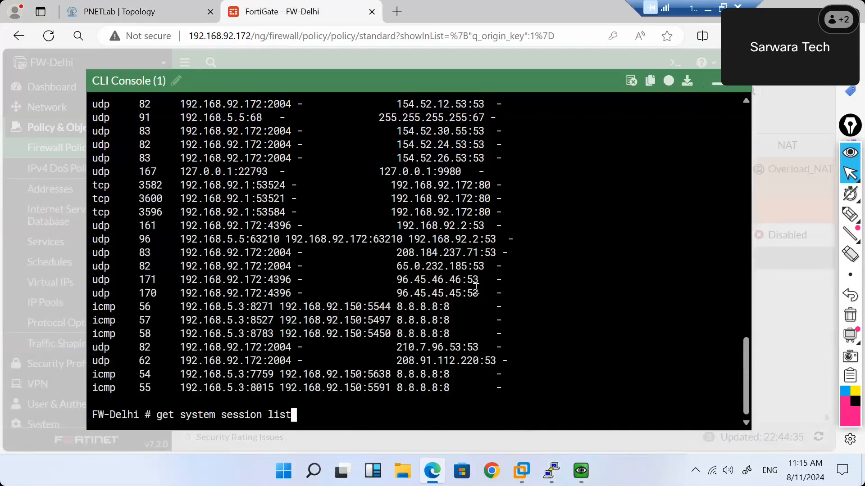
key(Return)
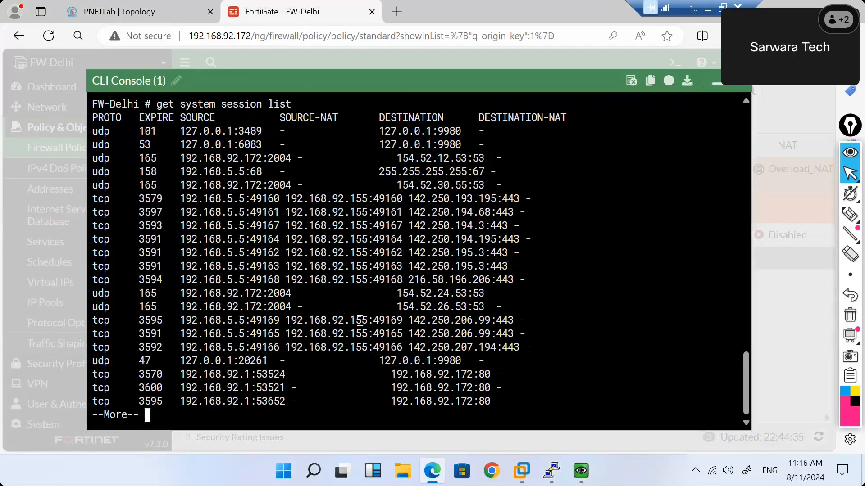
Highlight the 192.168.92.155 NAT address and 142.250.206.99:443 destinations, then page to the list's end.
drag(367, 320, 286, 320)
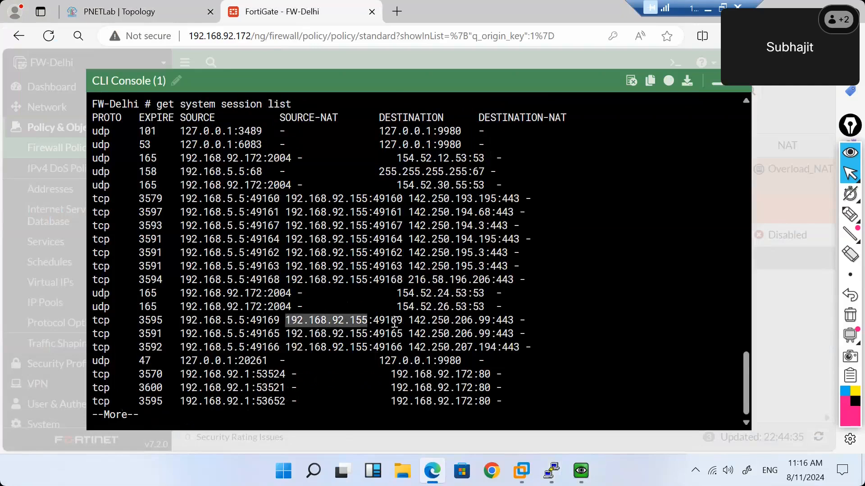
click(257, 320)
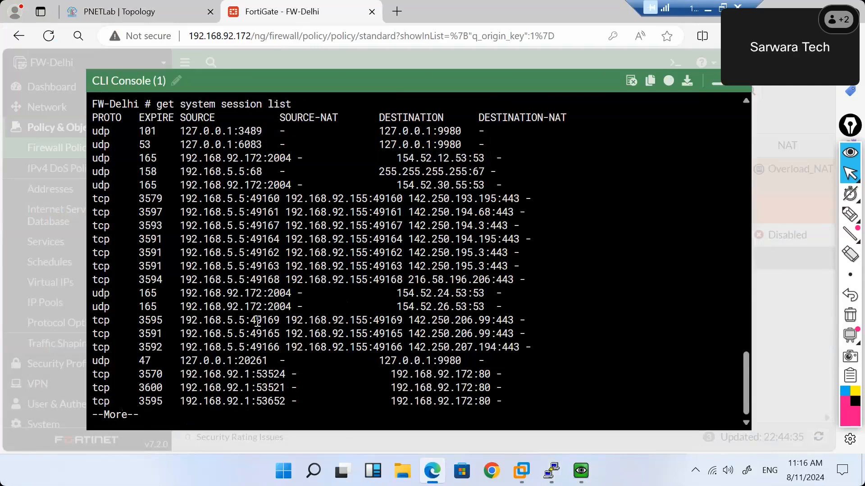
click(385, 321)
drag(409, 321, 496, 334)
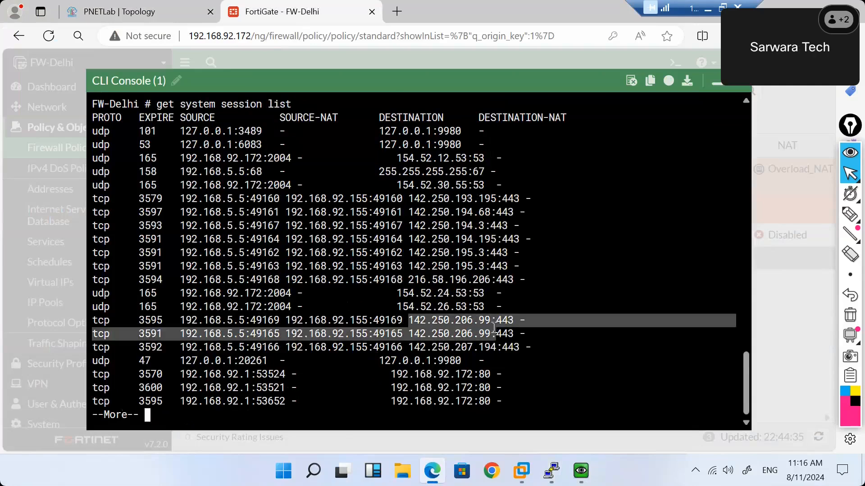
click(509, 319)
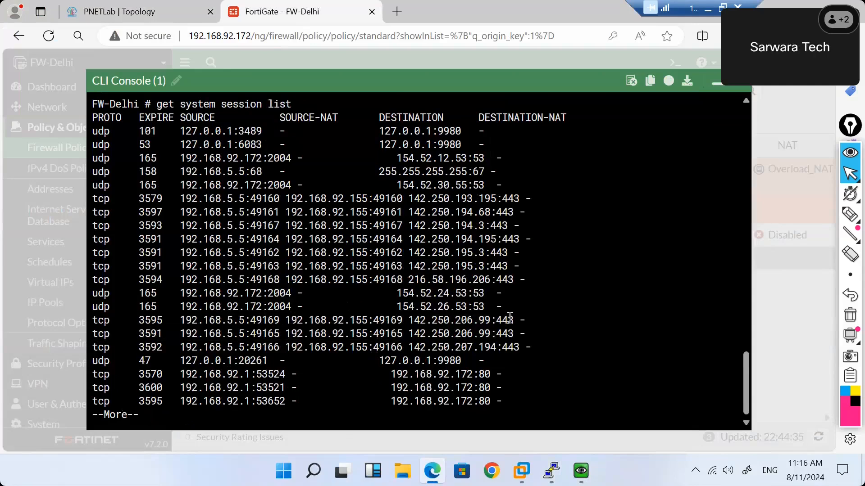
double_click(106, 319)
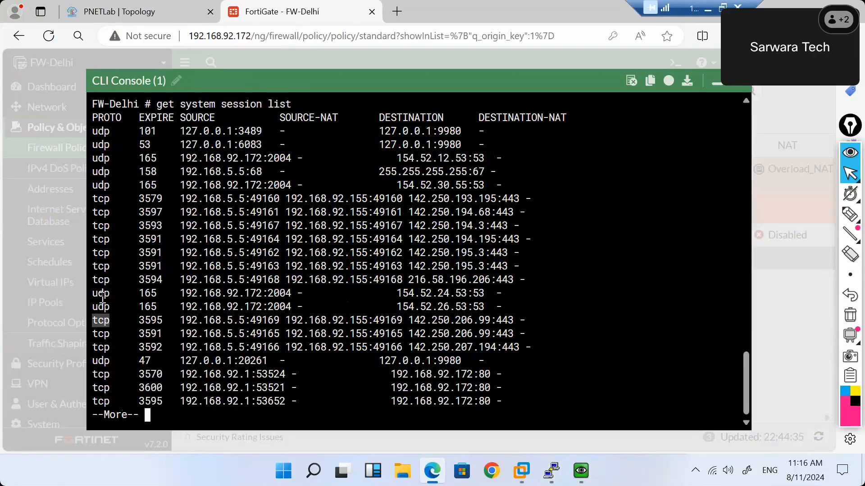
triple_click(103, 295)
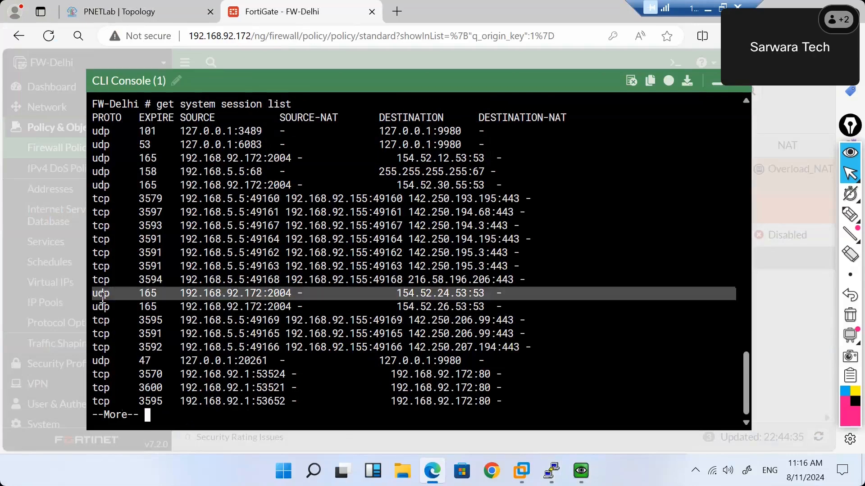
double_click(484, 293)
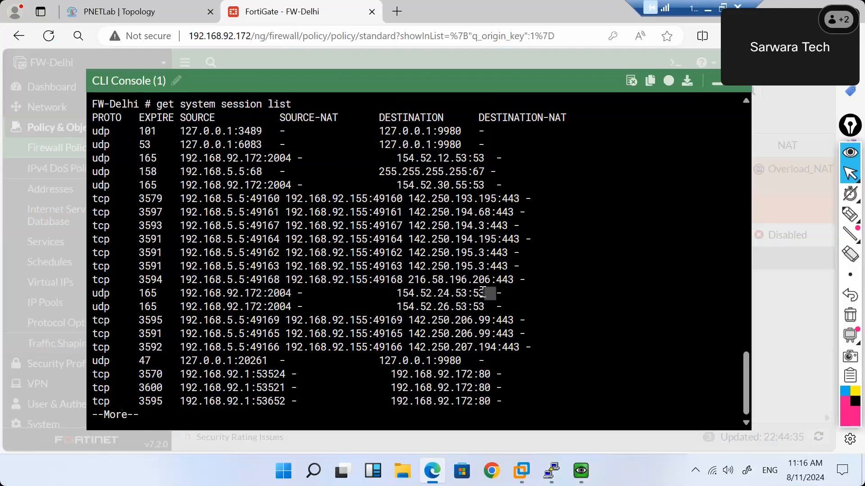
key(Return)
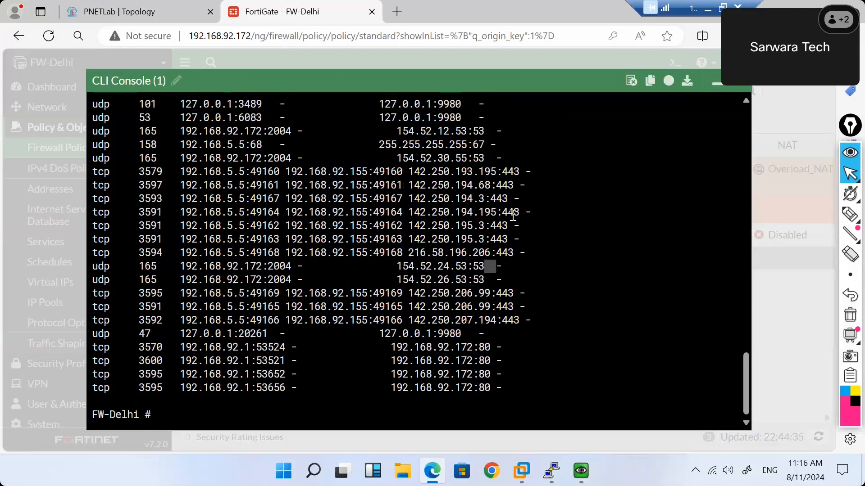
key(Return)
key(Return)
key(Return)
key(Return)
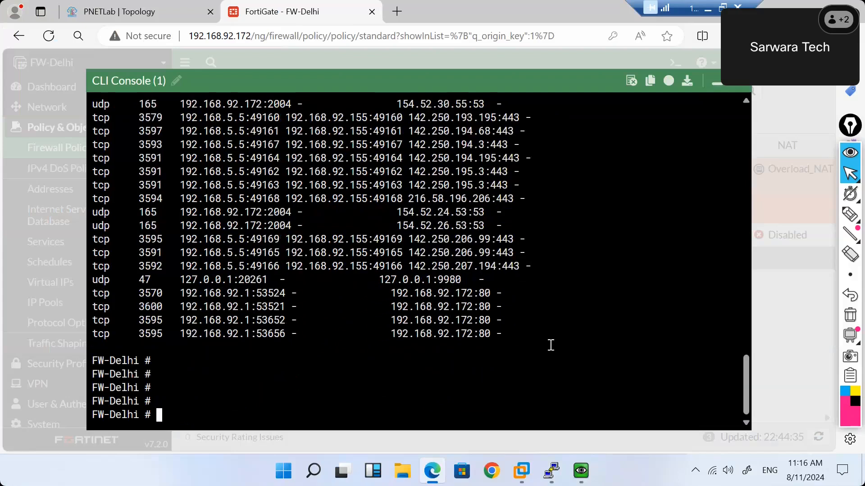
Start a continuous ping from VPC4 to 8.8.8.8 with 'ping 8.8.8.8 -t'.
text(diagnose)
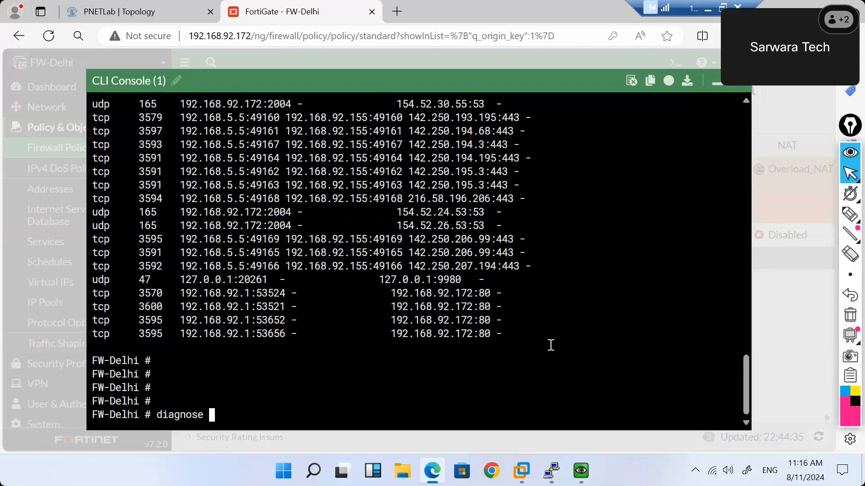
mouse_move(551, 471)
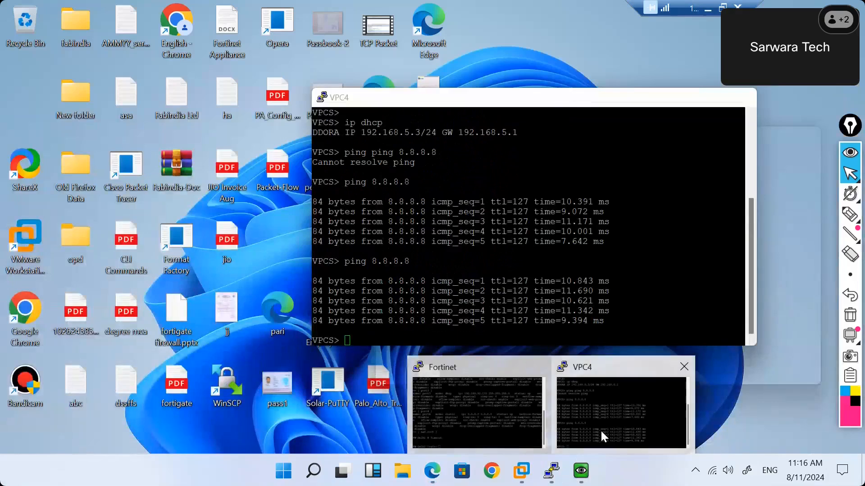
click(601, 432)
text(ping 8.8.8.8 -t)
key(Return)
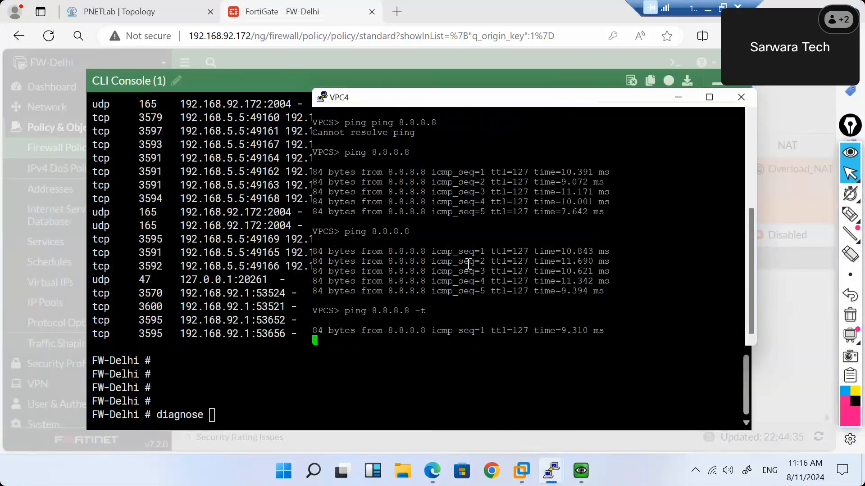
Start a continuous ping to 1.1.1.1 from the Windows VM's command prompt, then return to FortiGate.
mouse_move(581, 471)
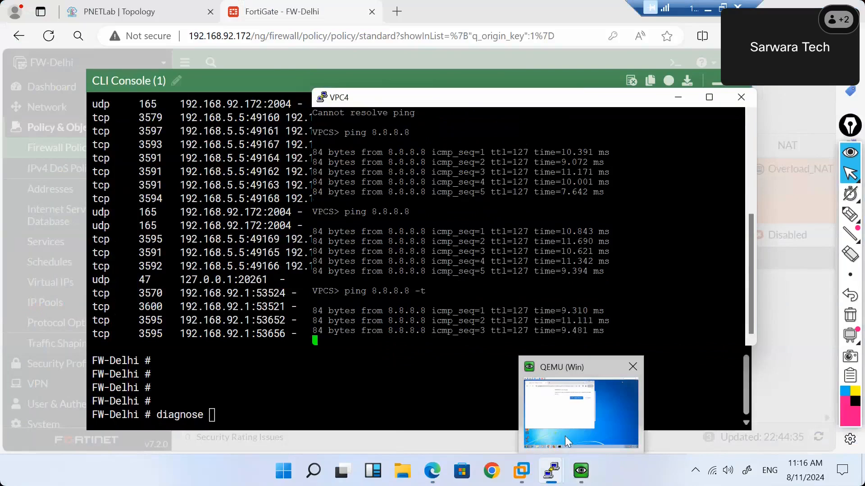
click(564, 436)
click(324, 405)
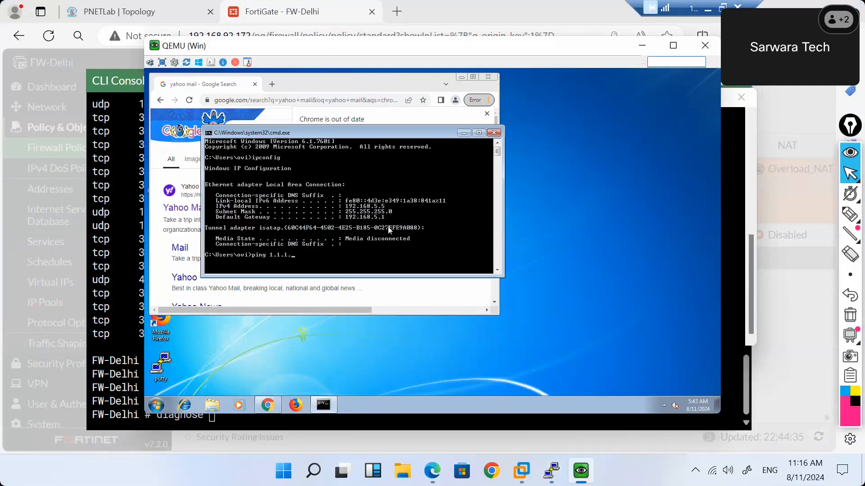
text(t)
key(Return)
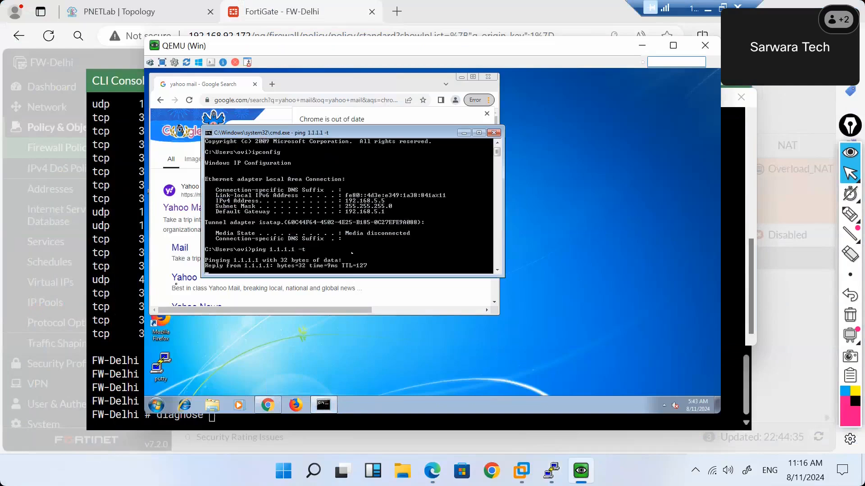
click(123, 270)
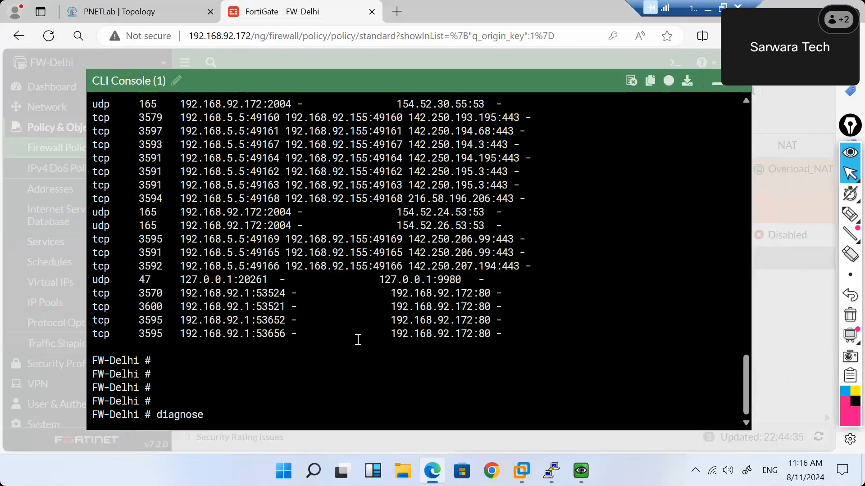
Filter sessions to source 192.168.5.5 and show the detailed 'diagnose sys session list'.
text(sys session)
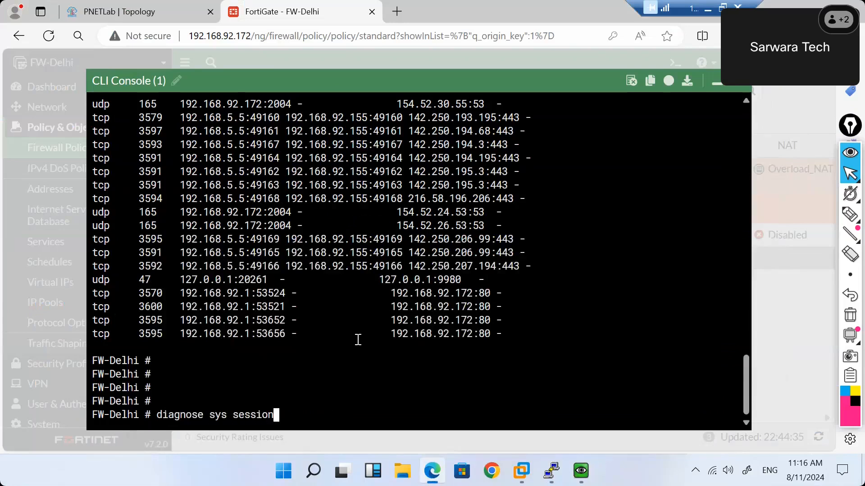
text( filter src 19)
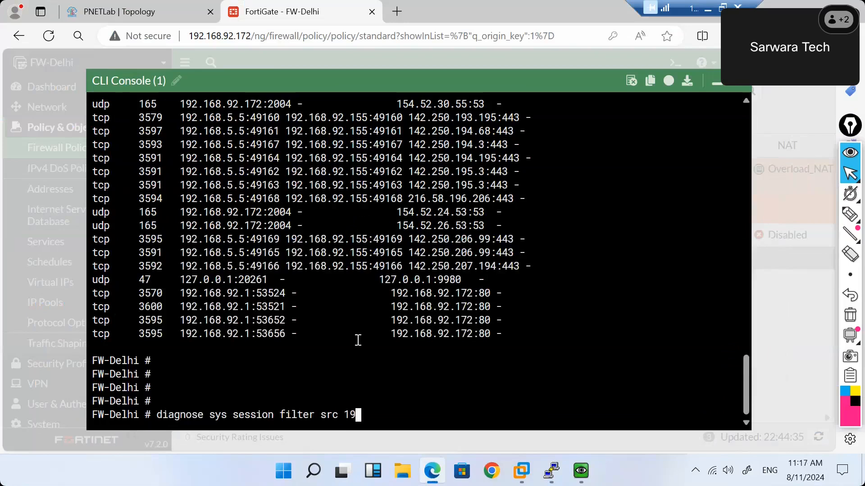
text(2.168.5.5)
key(Return)
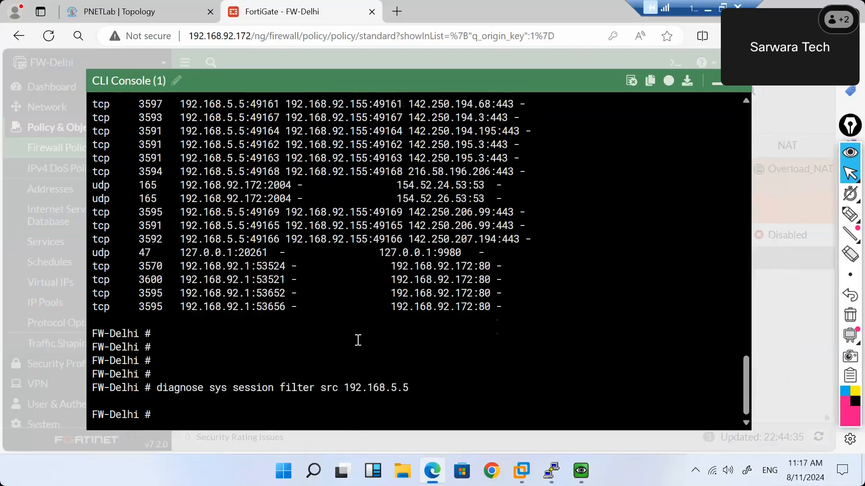
text(diagnose sys session list)
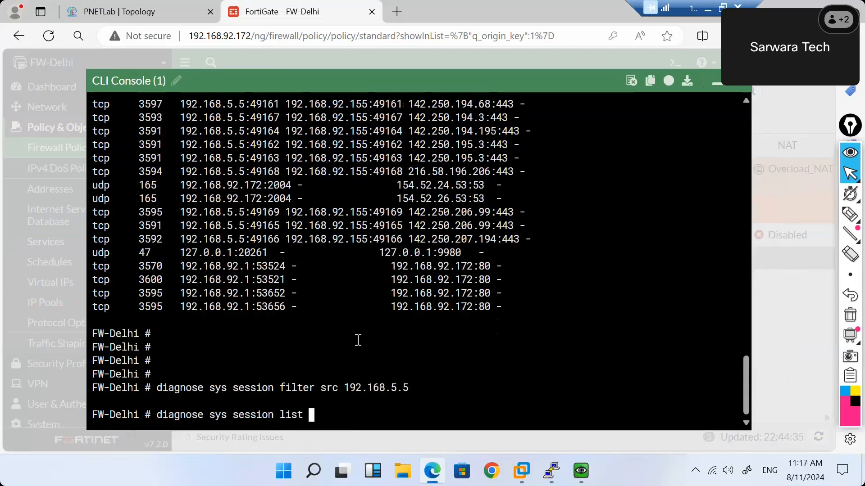
key(Return)
List the firewall session table again with 'get system session list'.
key(Up)
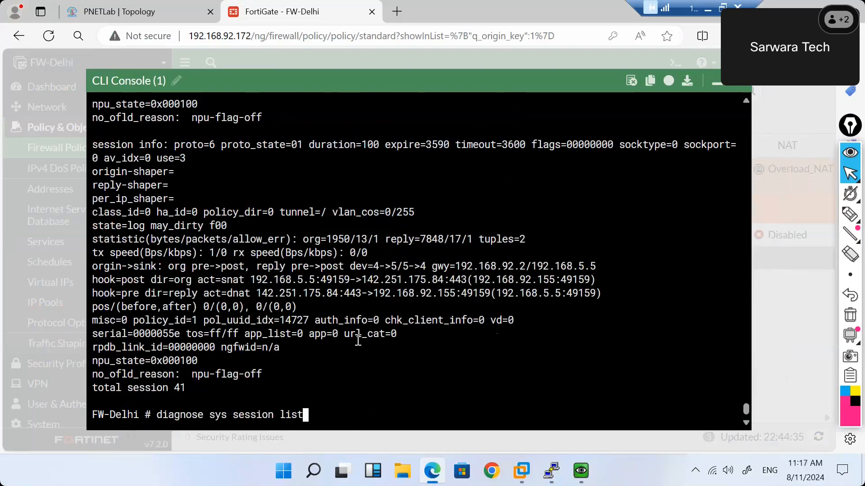
key(BackSpace)
key(BackSpace)
key(BackSpace)
key(BackSpace)
key(BackSpace)
key(BackSpace)
key(BackSpace)
key(BackSpace)
key(BackSpace)
key(BackSpace)
key(BackSpace)
key(BackSpace)
key(BackSpace)
key(BackSpace)
key(BackSpace)
key(BackSpace)
key(BackSpace)
key(BackSpace)
key(BackSpace)
key(BackSpace)
text(get system session list)
key(Return)
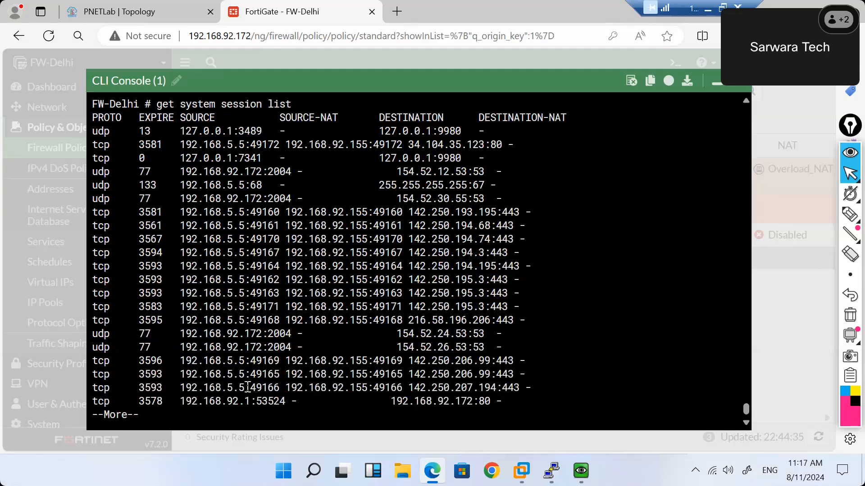
Page through the whole session list, marking 192.168.5.5 sessions and 192.168.5.3 ICMP rows to 8.8.8.8.
drag(245, 387, 204, 280)
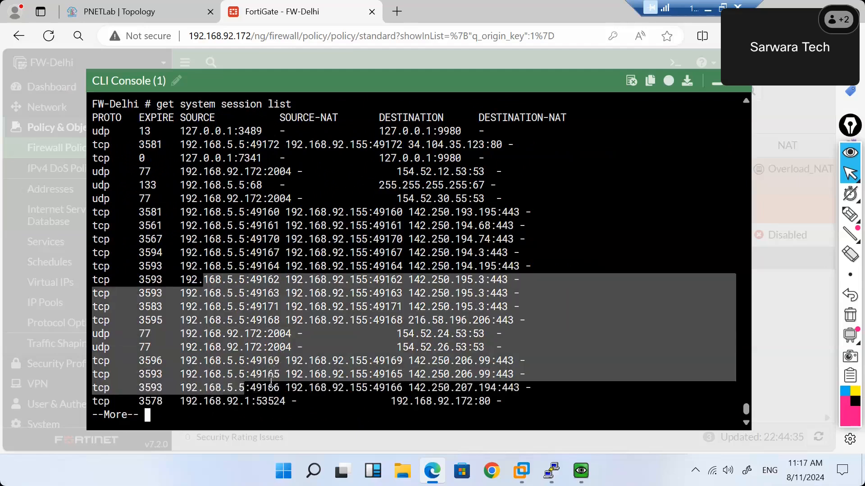
click(276, 270)
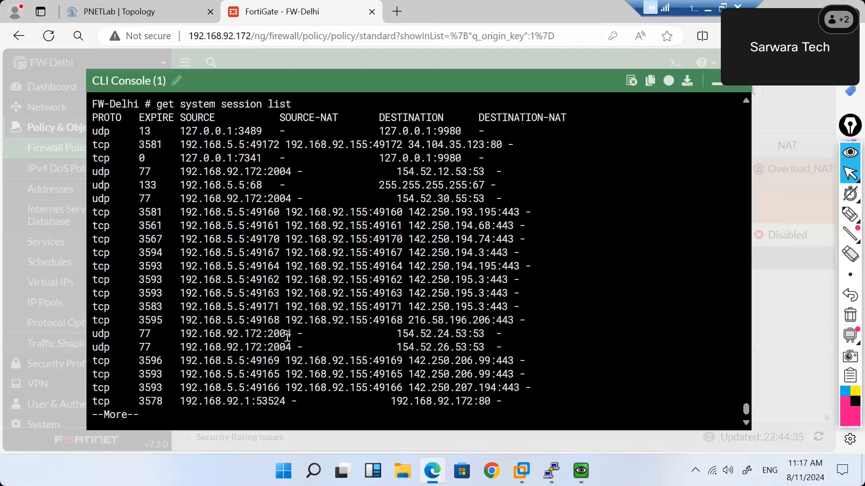
drag(287, 337, 255, 335)
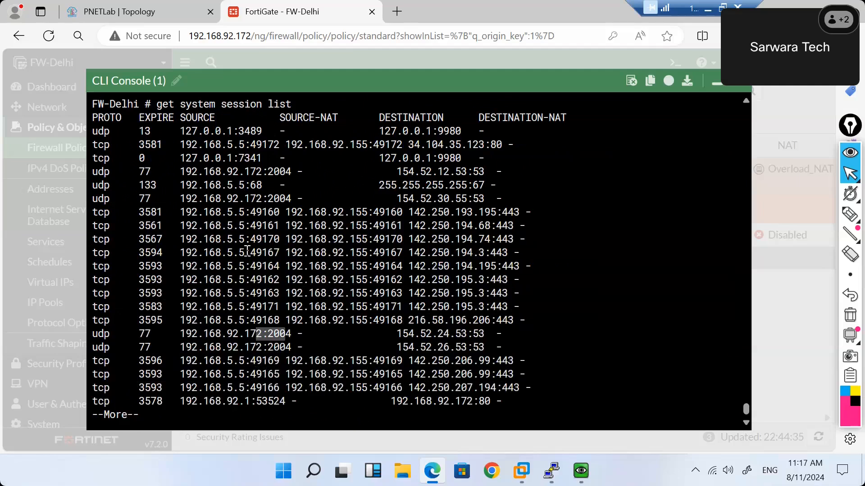
key(space)
key(space)
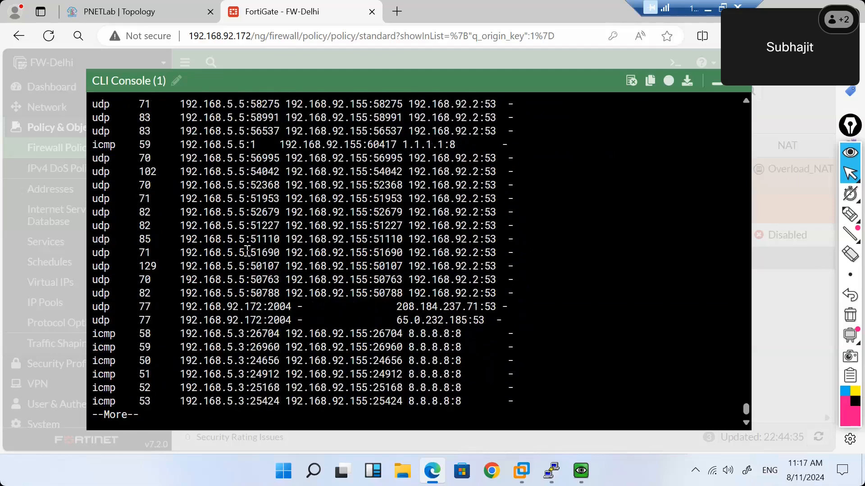
key(Return)
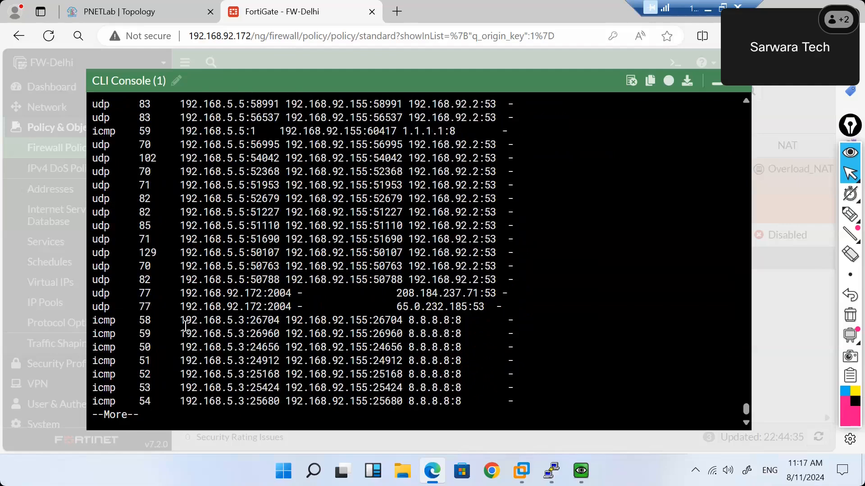
drag(186, 321, 262, 331)
key(space)
key(Up)
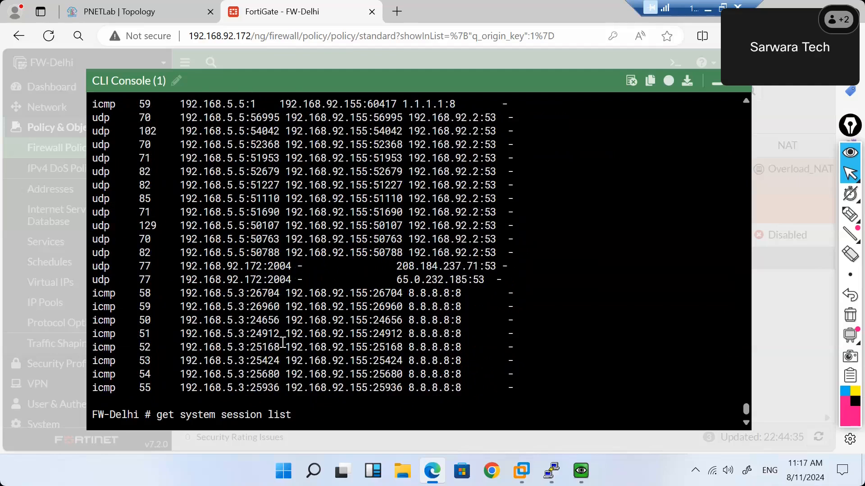
key(Up)
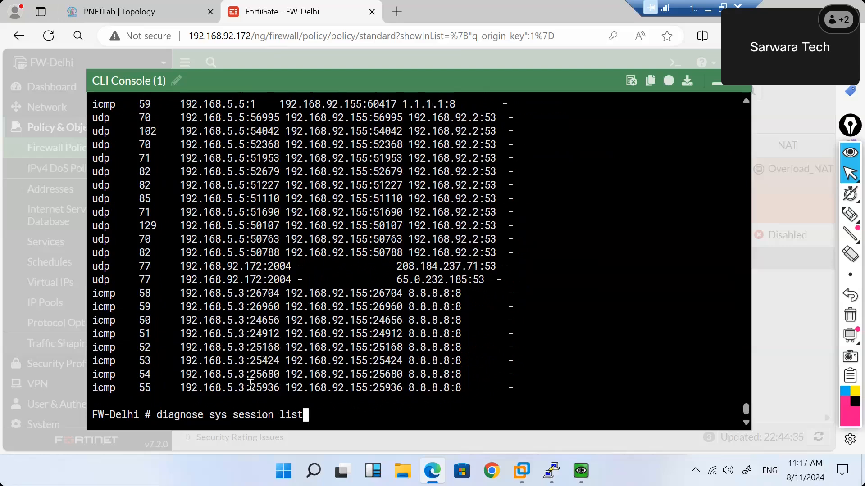
key(Up)
Change the session filter to source 192.168.5.3 and list the firewall sessions.
text(3)
key(Return)
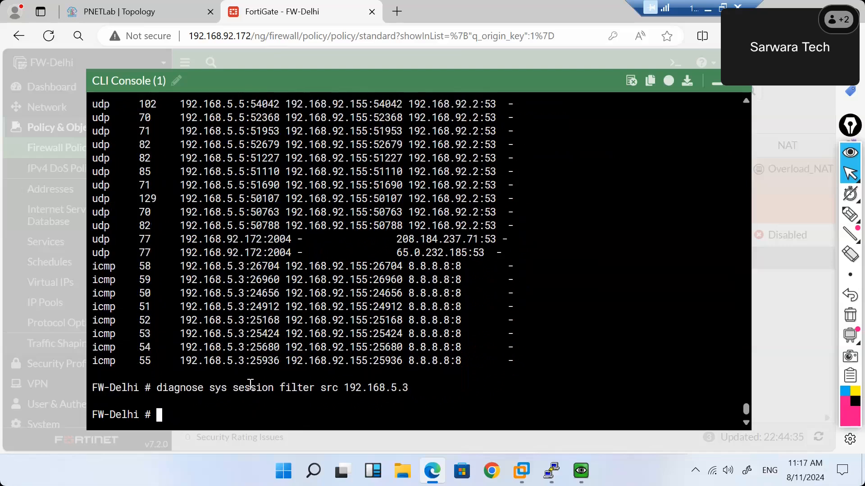
text(get system session list)
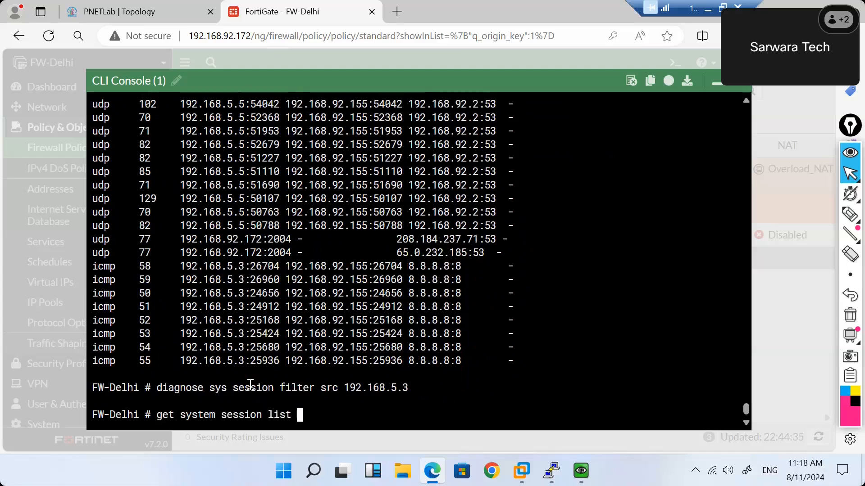
key(Return)
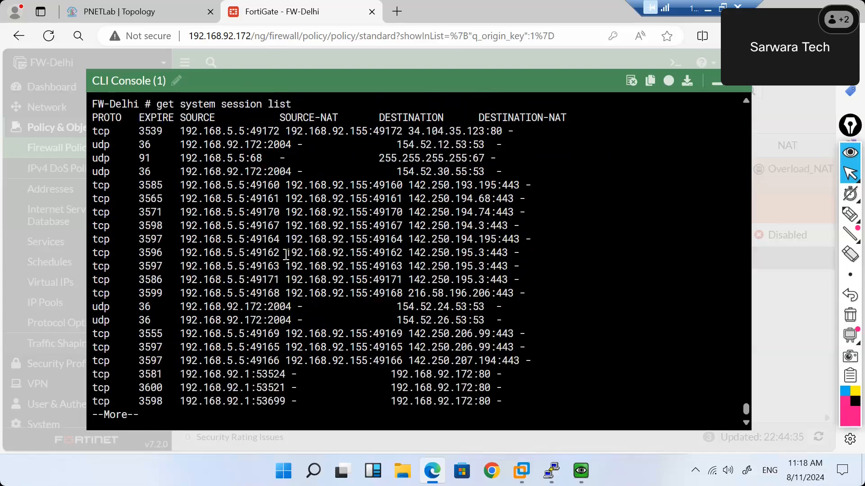
key(space)
Clear the session table with 'diagnose sys session clear' and list the sessions again.
text(diagnose )
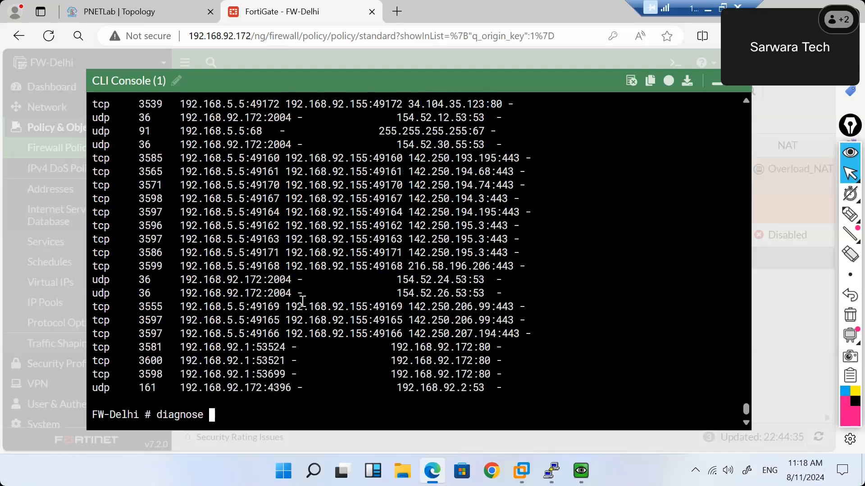
text(sys session clear)
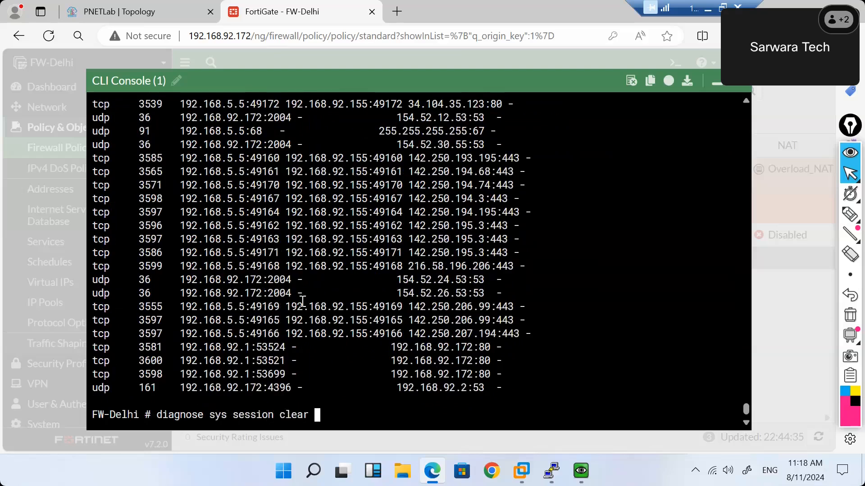
key(Return)
key(Up)
key(Up)
key(Up)
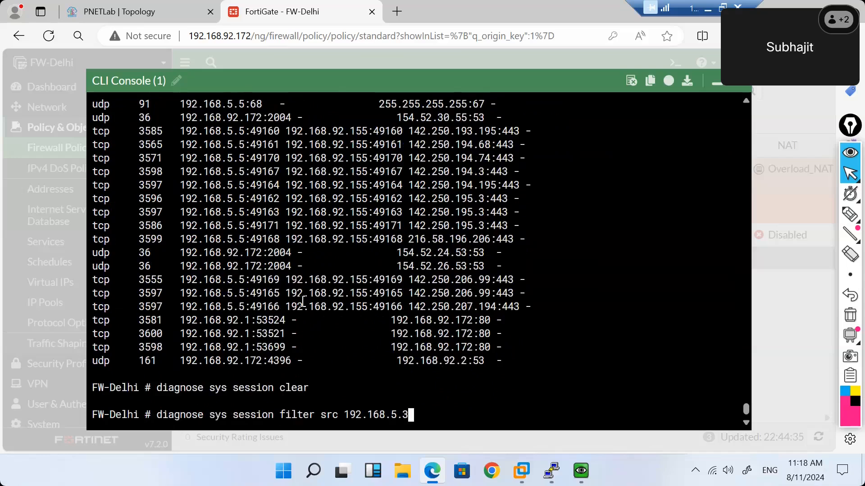
key(Down)
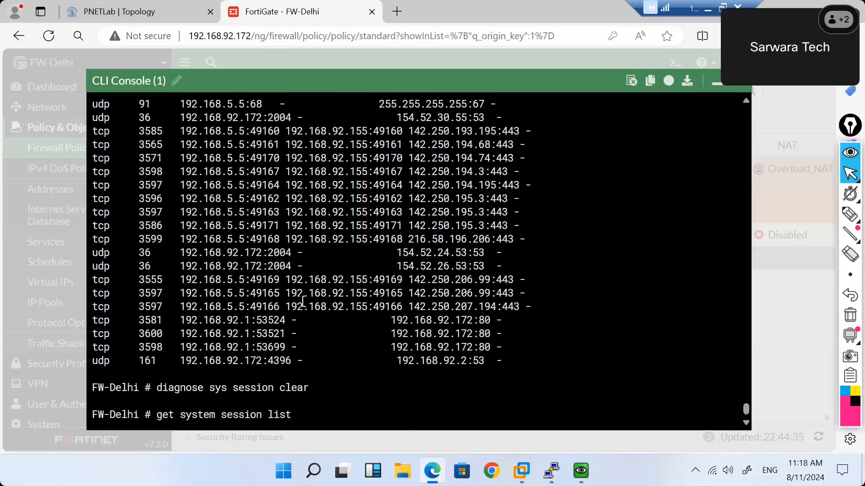
key(question)
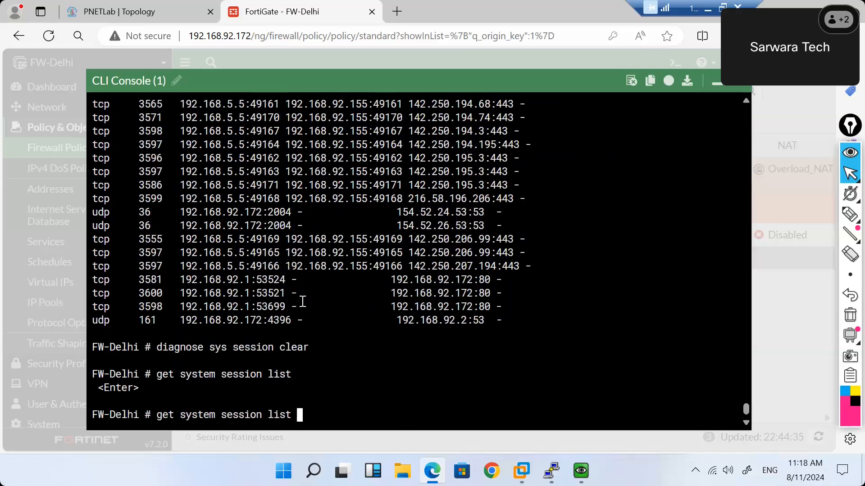
key(Return)
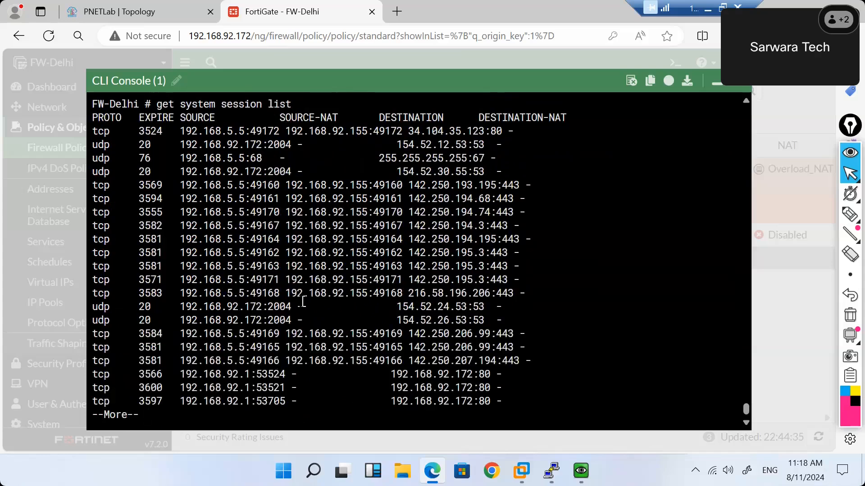
scroll(304, 301, up, 1)
scroll(303, 301, up, 2)
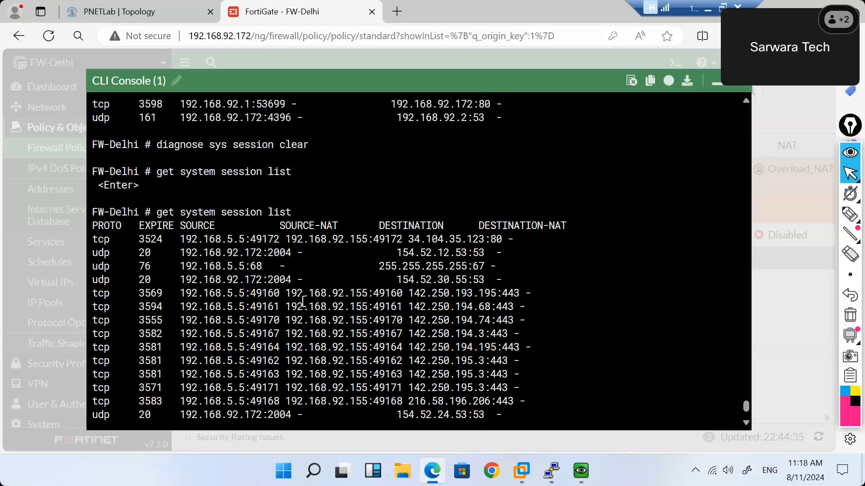
scroll(304, 301, up, 4)
scroll(304, 300, down, 6)
key(space)
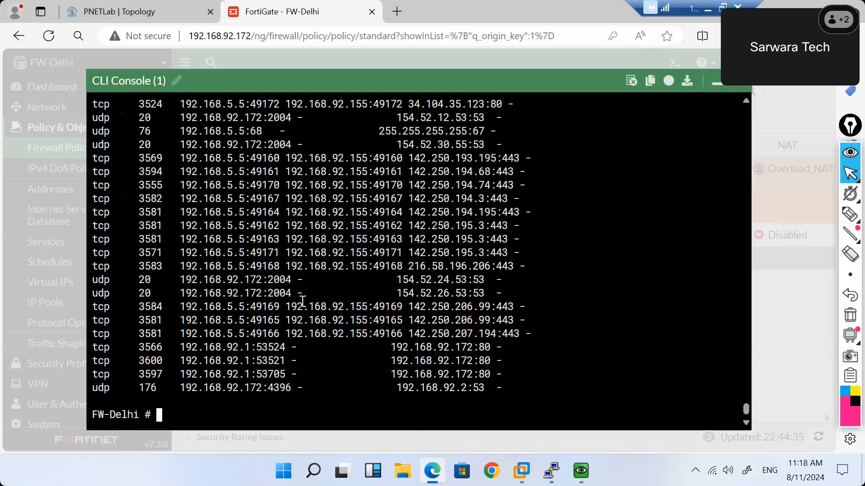
Reapply the 192.168.5.3 source filter and page through the refreshed session list.
key(Up)
key(Up)
text(3)
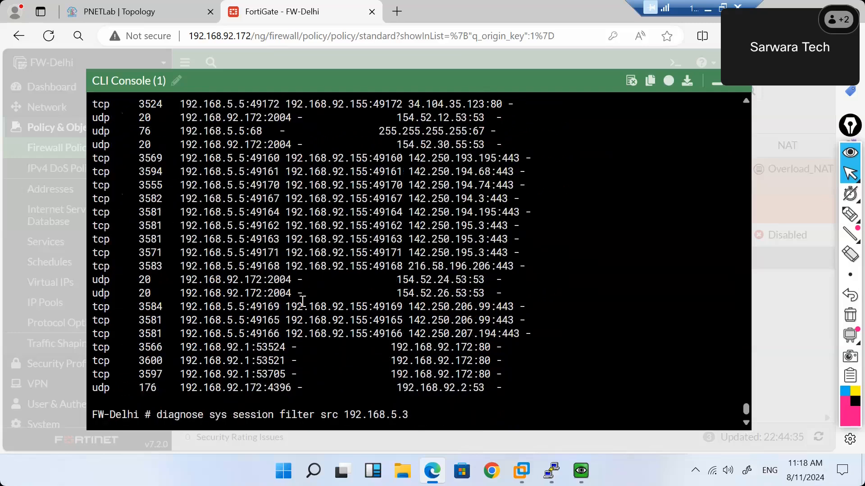
key(Return)
key(Up)
key(Up)
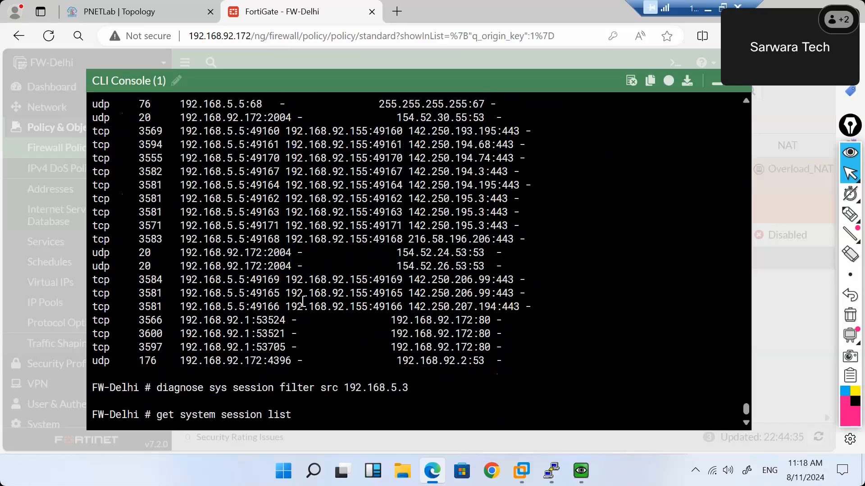
key(Return)
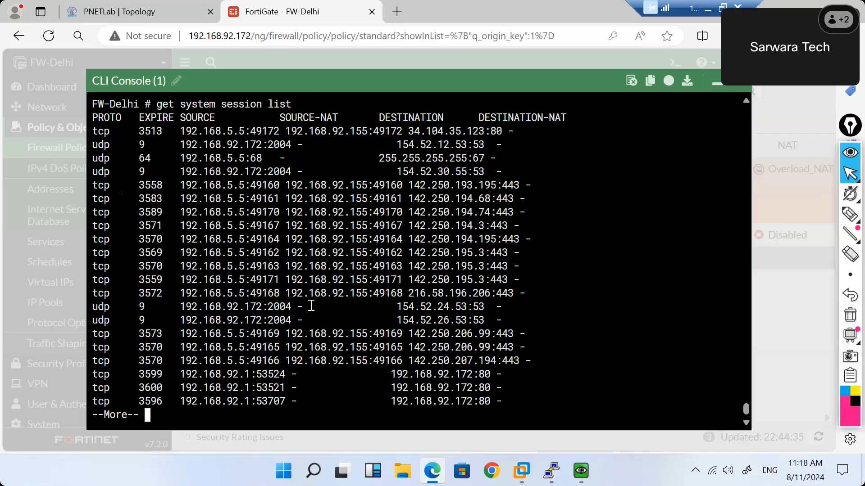
key(Return)
key(Return)
key(Return)
key(Return)
key(Return)
key(Return)
key(Return)
key(Return)
key(Return)
key(Return)
key(Return)
key(Return)
key(Return)
key(Return)
key(Return)
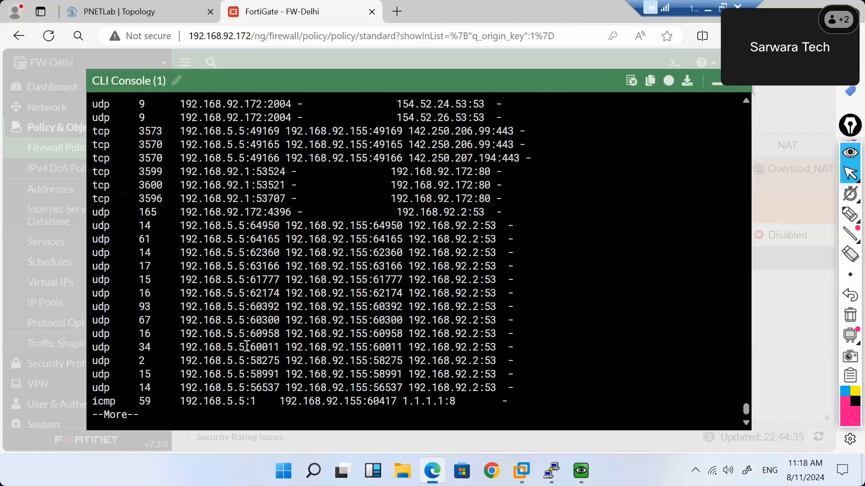
key(Return)
Enter 'get system session list | grep 192.168.5.3' at the CLI prompt.
text(get system session list)
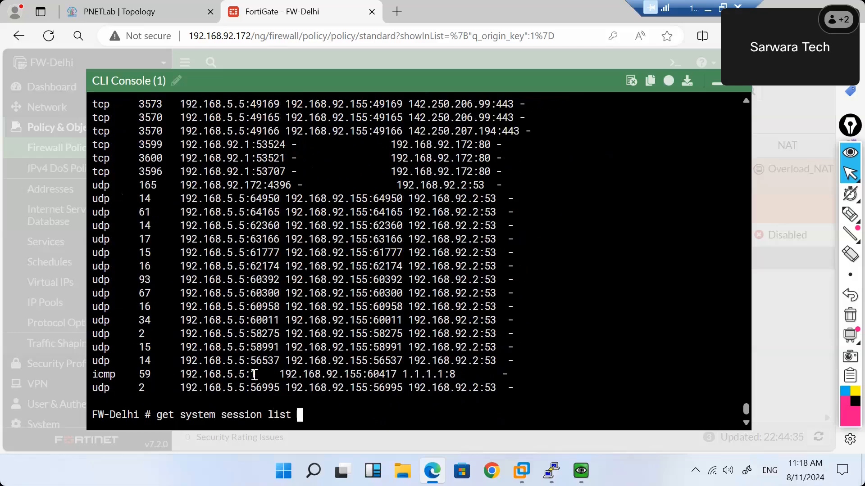
key(question)
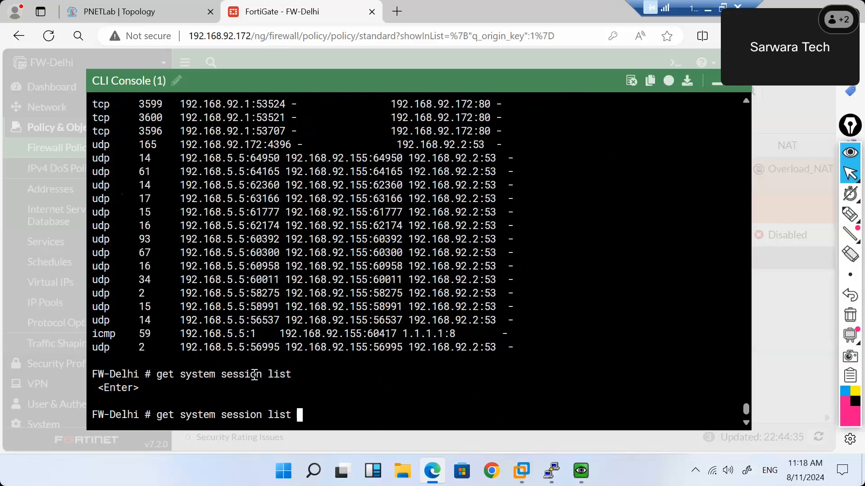
text(| grep 192.1)
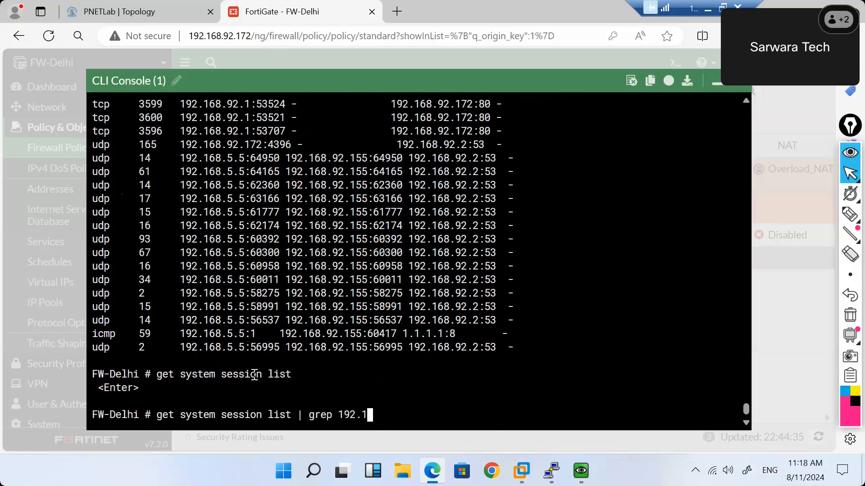
text(68.5.3)
Run the grep-filtered list and review 192.168.5.3 ICMP sessions to 8.8.8.8 NATed to 192.168.92.155.
key(Return)
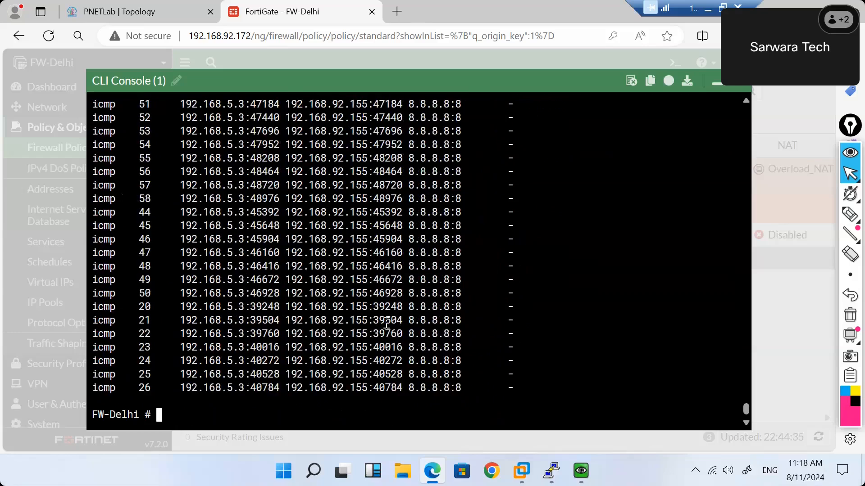
scroll(386, 322, up, 6)
scroll(386, 322, up, 2)
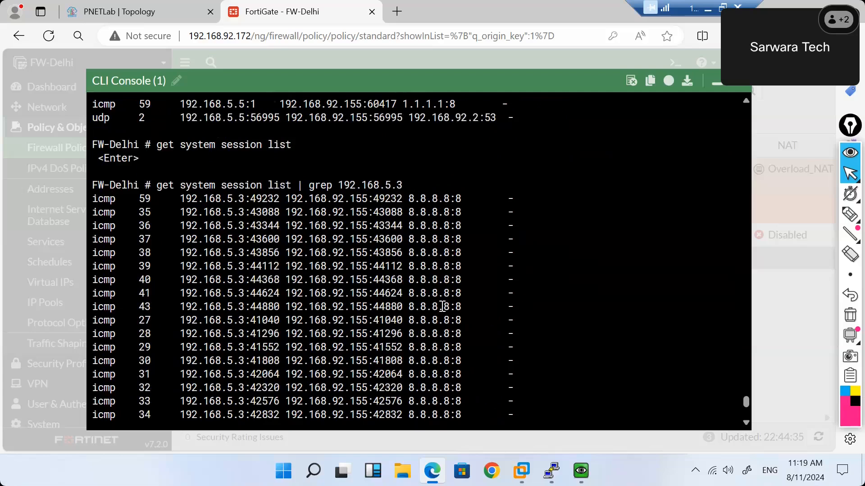
Page 'get system session list' to its end, then show detailed entries with 'diagnose sys session list'.
key(Up)
key(Up)
key(Up)
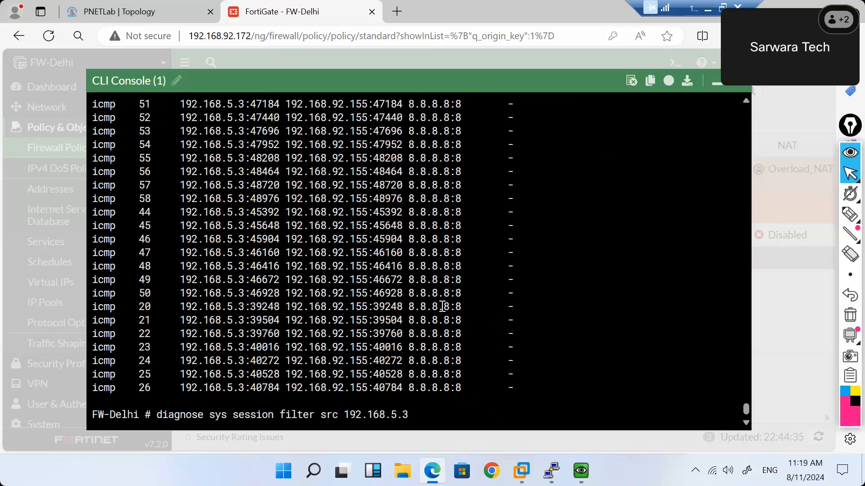
key(Down)
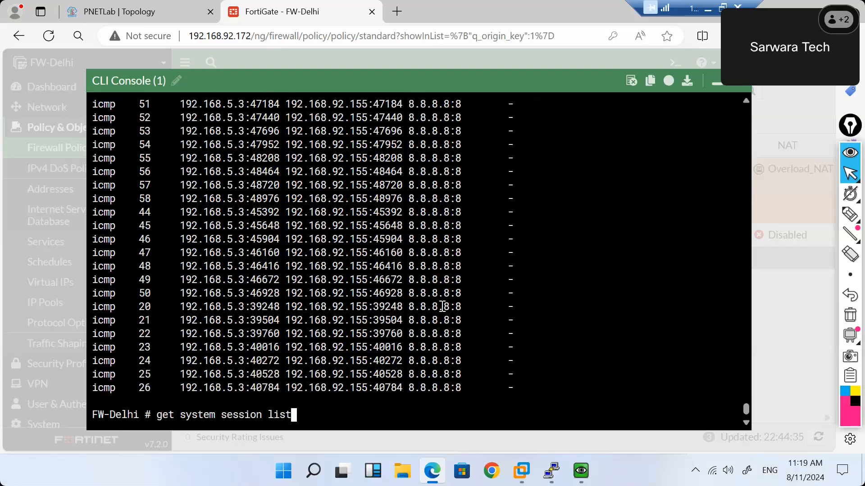
key(Return)
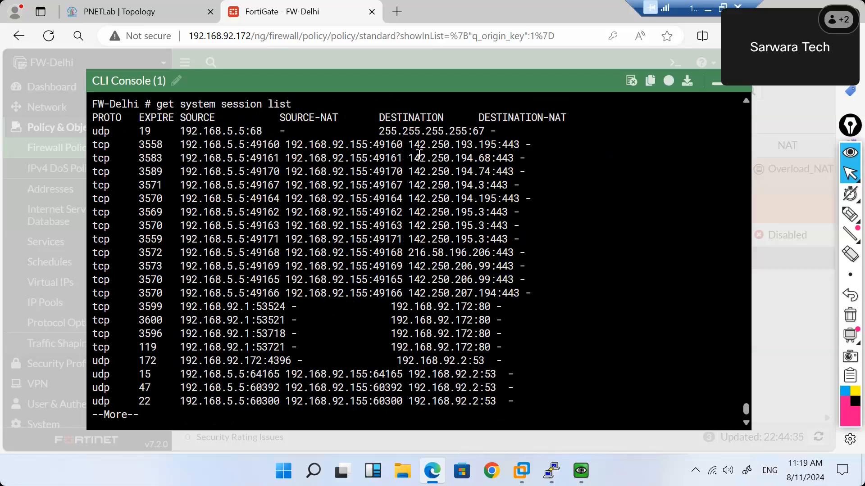
drag(409, 144, 570, 122)
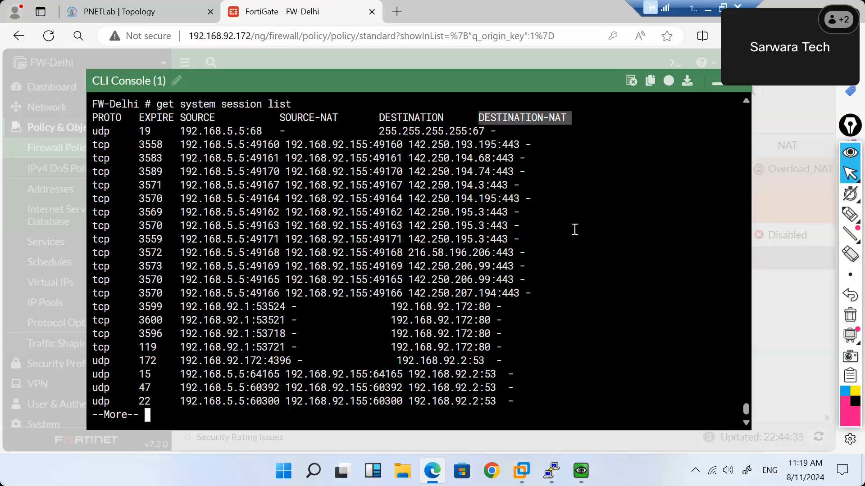
key(space)
text(diagnose )
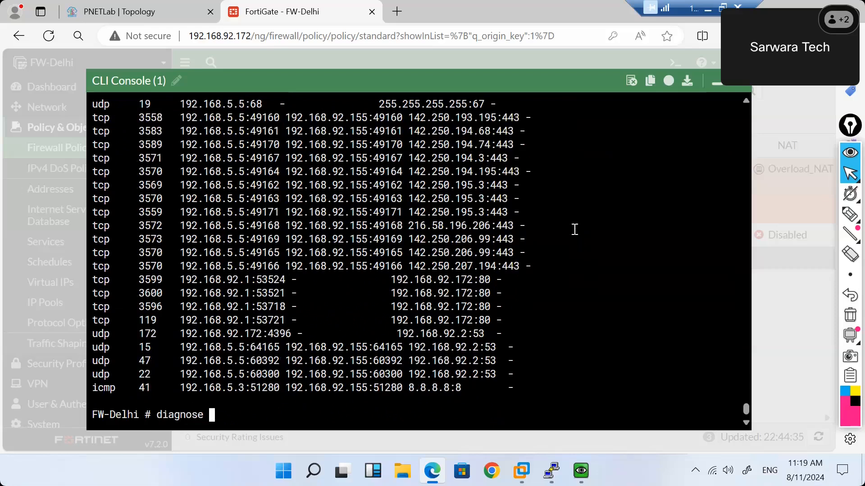
text(sys session list)
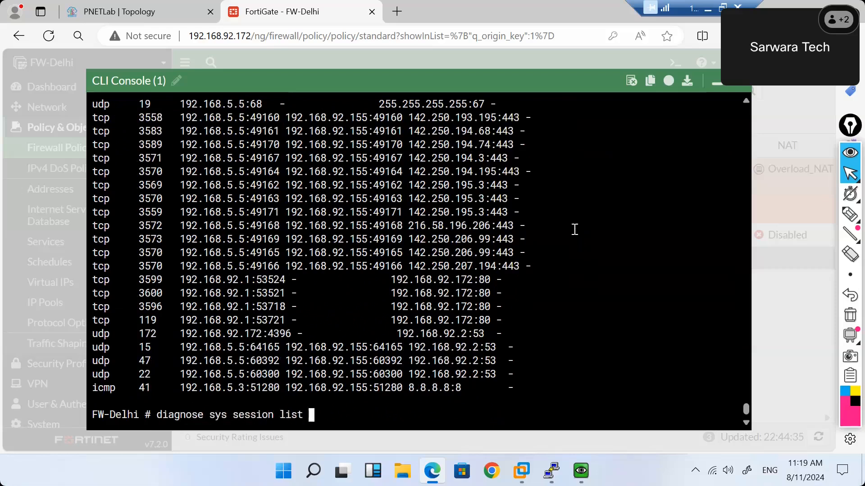
key(Return)
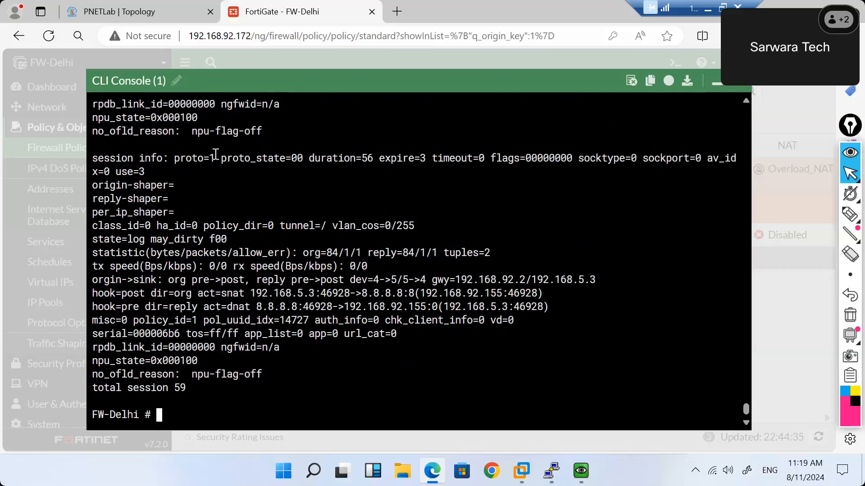
drag(216, 157, 177, 158)
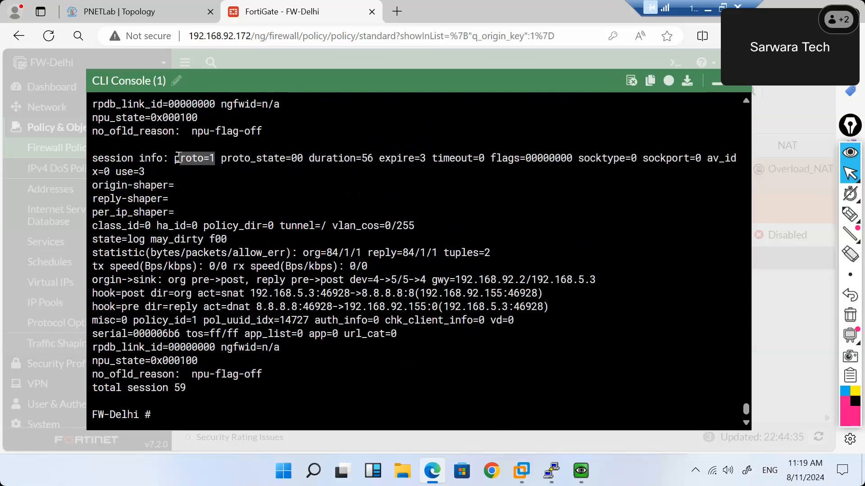
drag(302, 159, 223, 156)
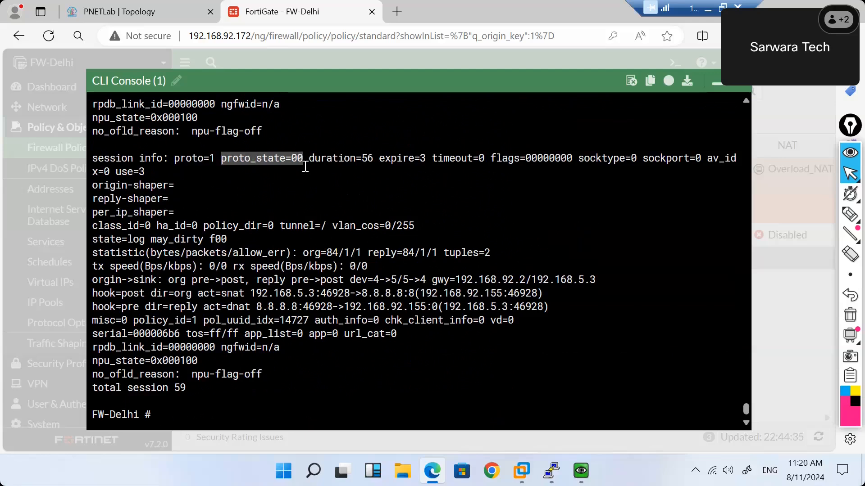
click(215, 159)
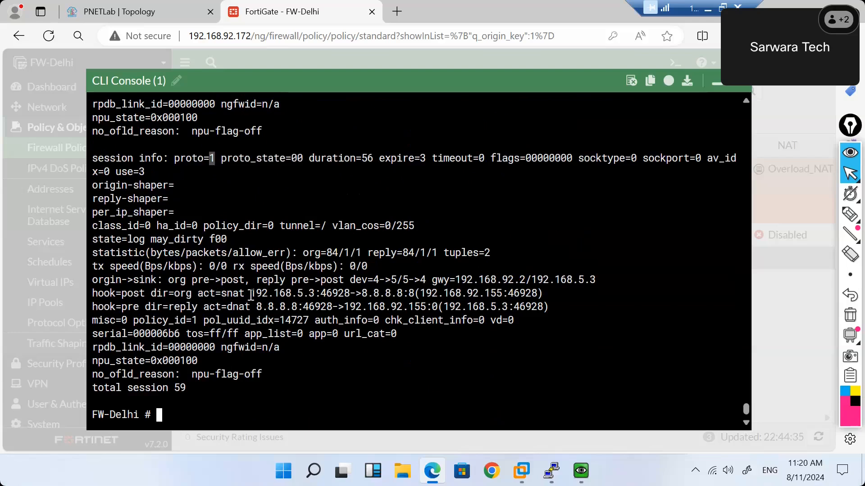
drag(251, 295, 315, 295)
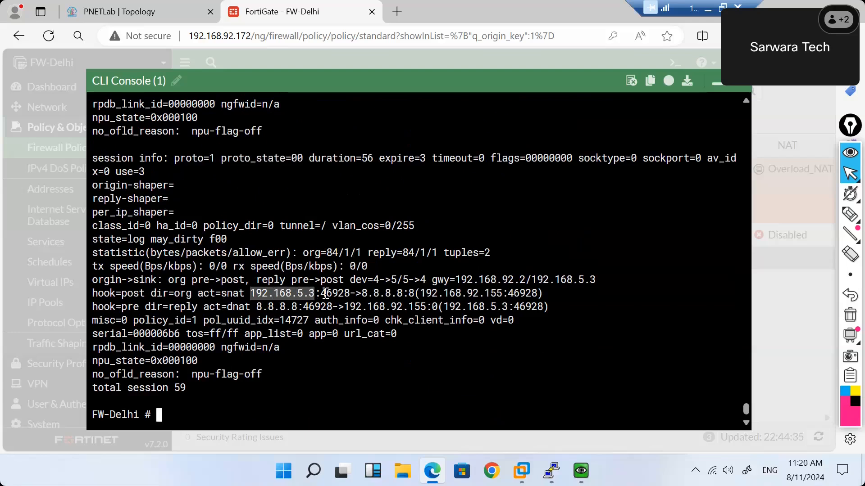
double_click(336, 295)
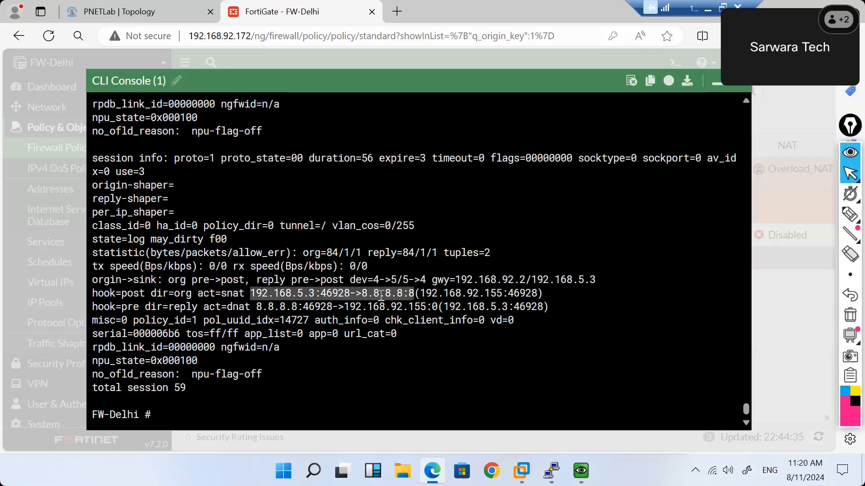
click(381, 295)
drag(362, 295, 503, 292)
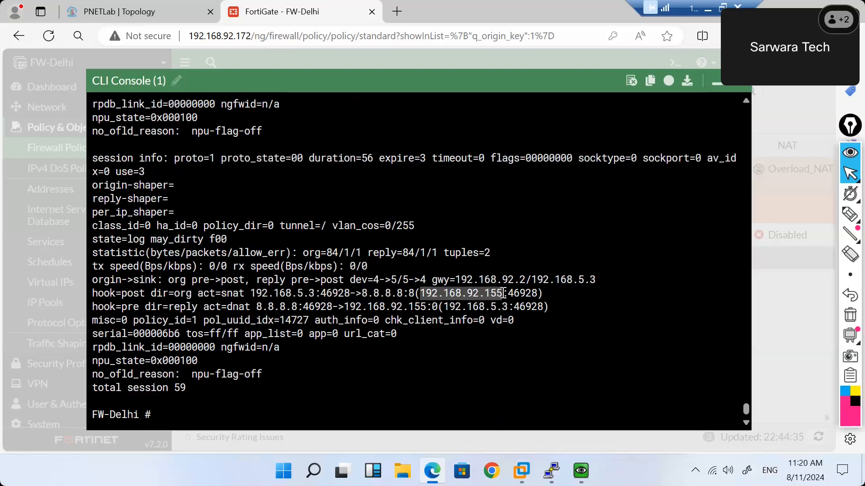
click(525, 296)
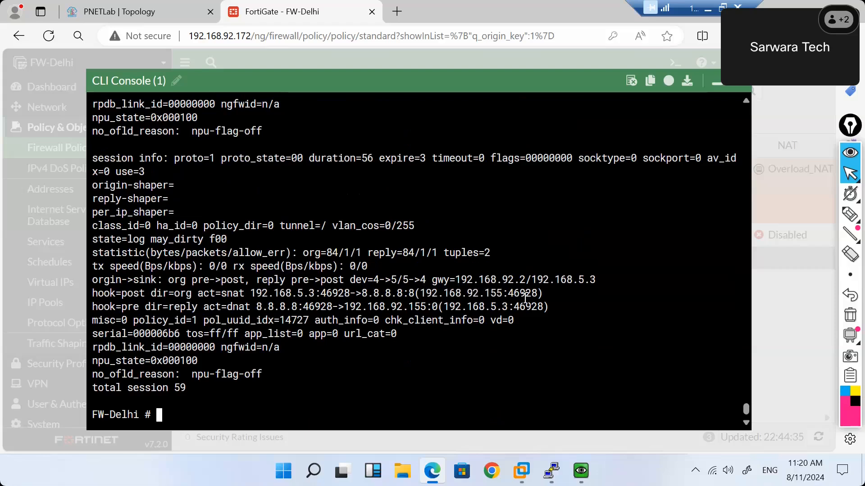
double_click(525, 296)
click(525, 296)
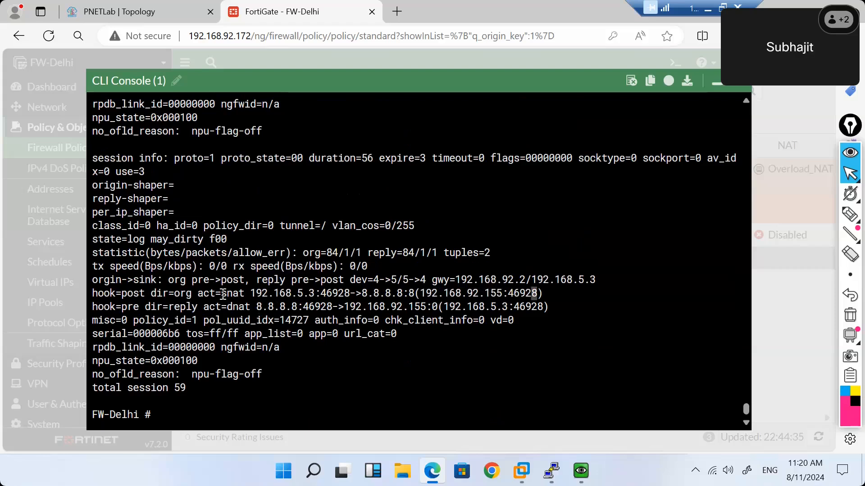
drag(223, 294, 245, 294)
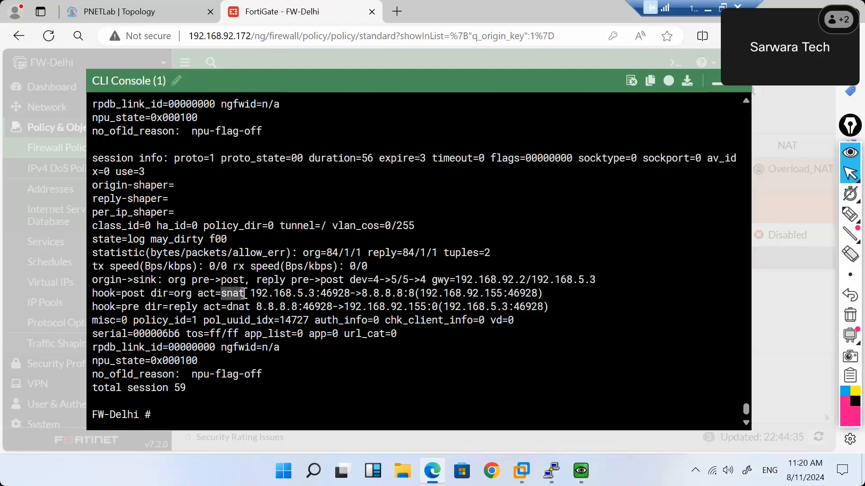
drag(169, 308, 305, 308)
double_click(312, 308)
click(315, 308)
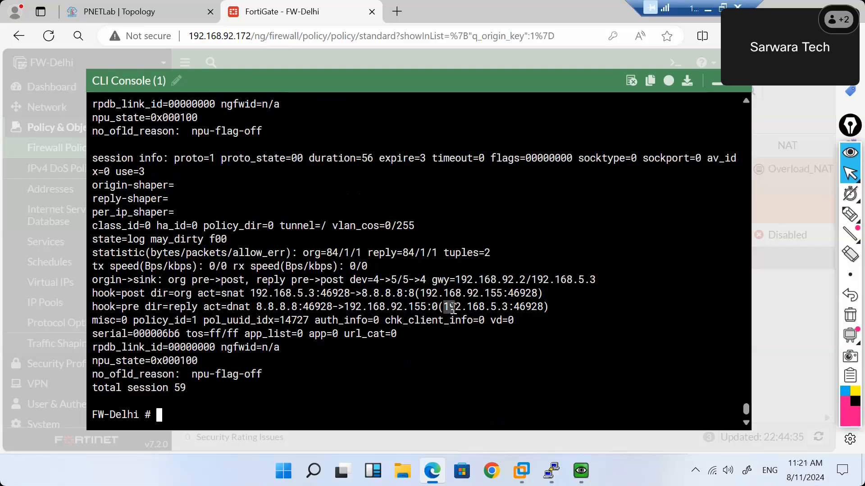
drag(451, 308, 508, 306)
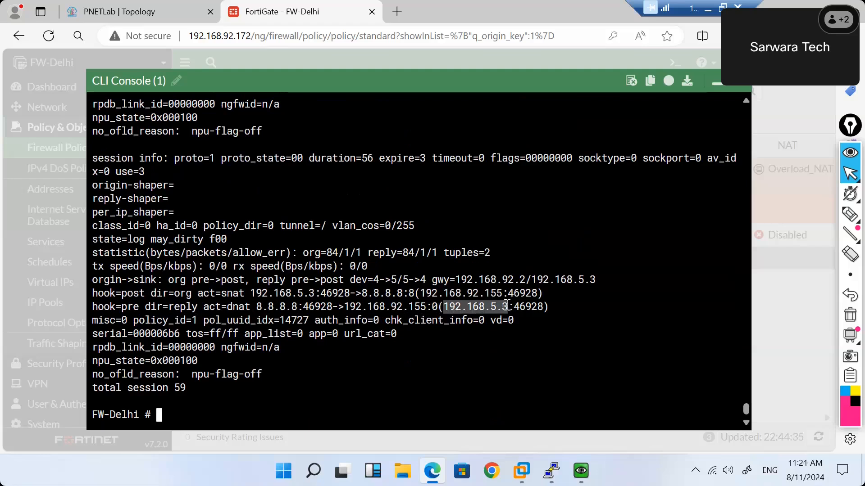
shift+click(534, 307)
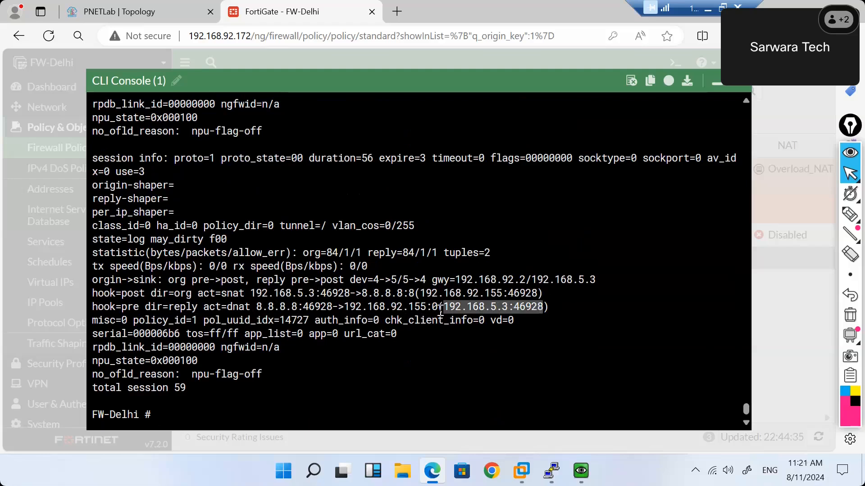
click(484, 321)
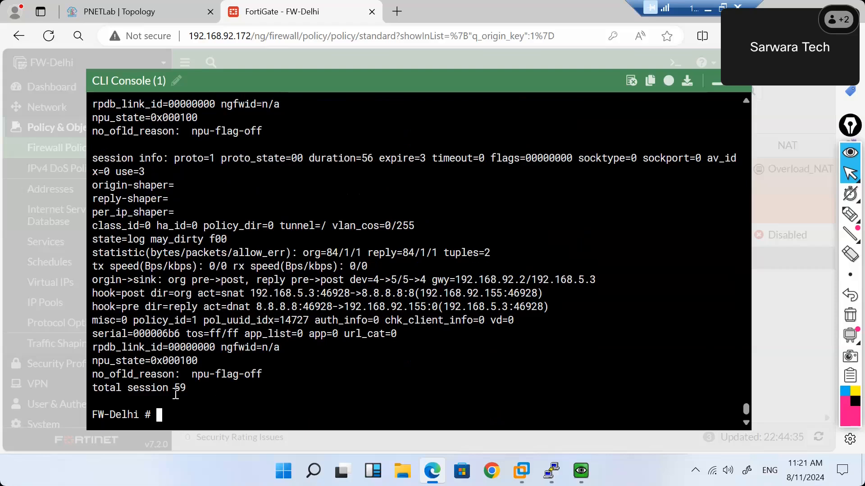
drag(196, 227, 190, 227)
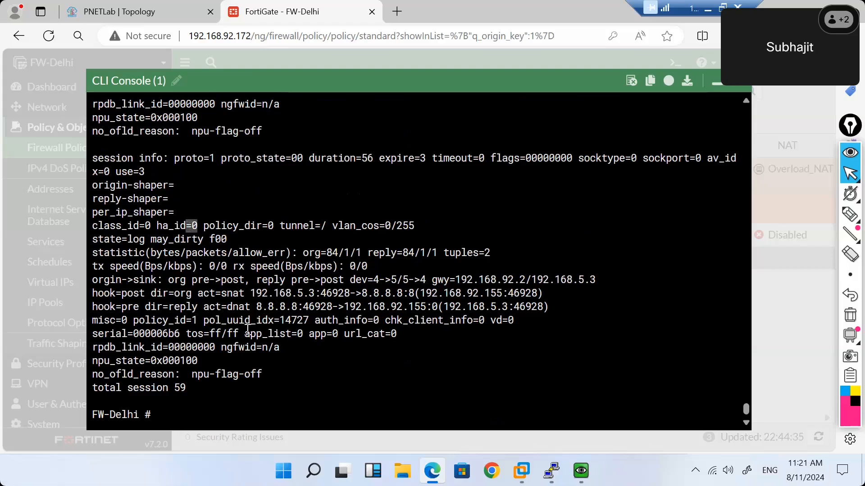
drag(197, 320, 193, 321)
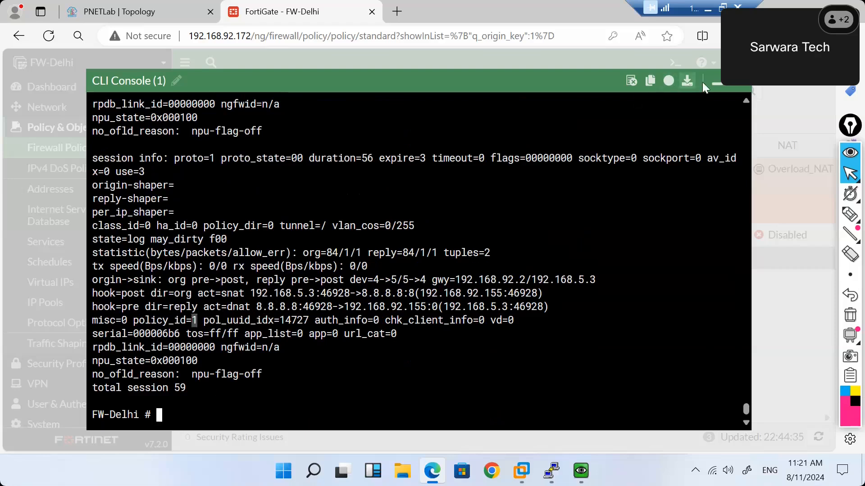
Add the ID column to the firewall policy table and drag it to the leftmost position.
click(716, 82)
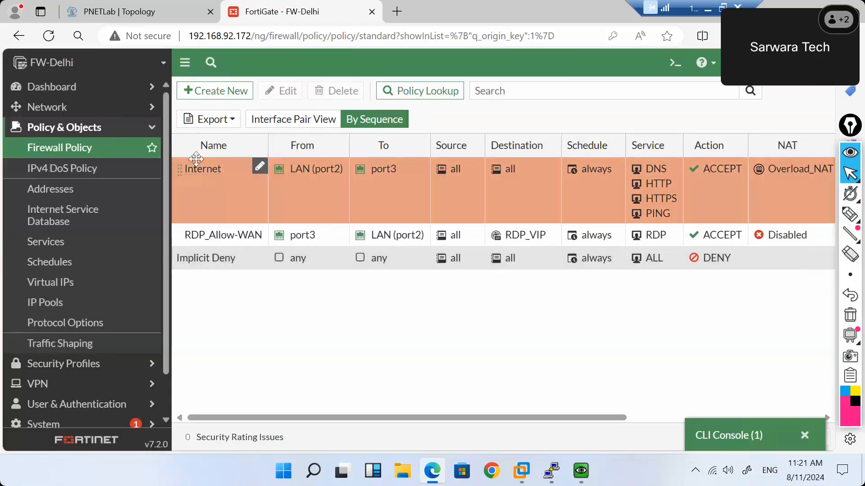
click(181, 146)
scroll(238, 345, down, 5)
click(225, 366)
click(238, 435)
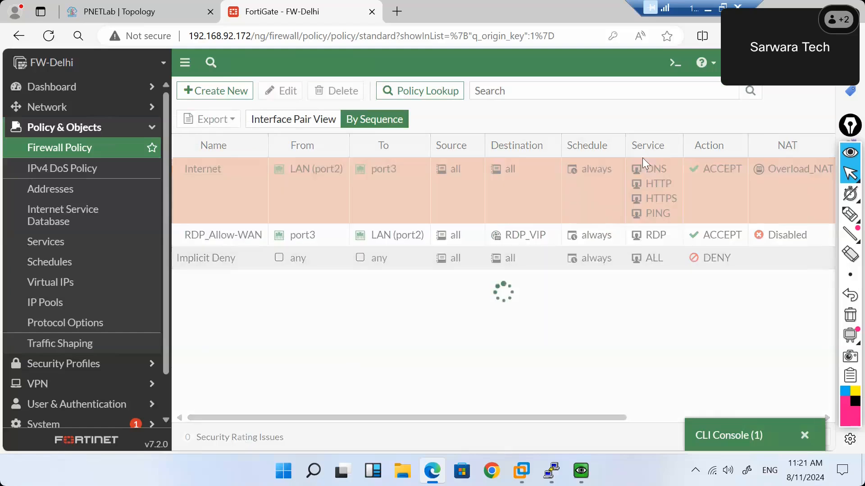
scroll(737, 211, right, 5)
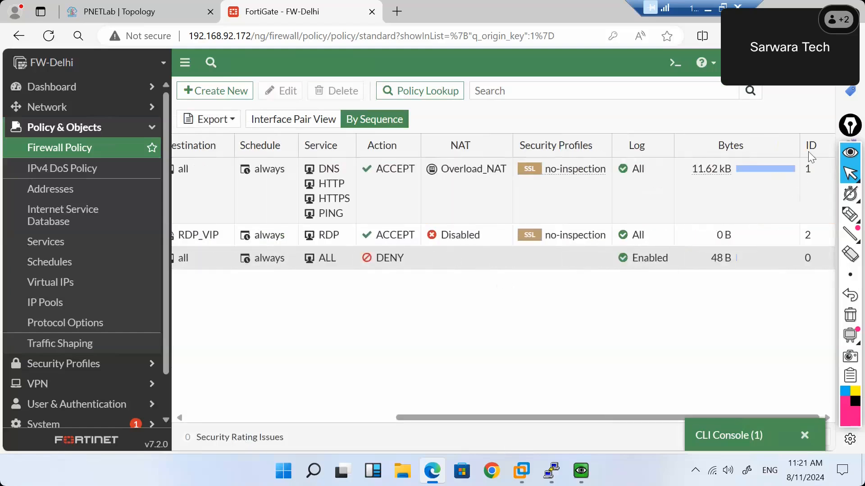
drag(811, 149, 177, 160)
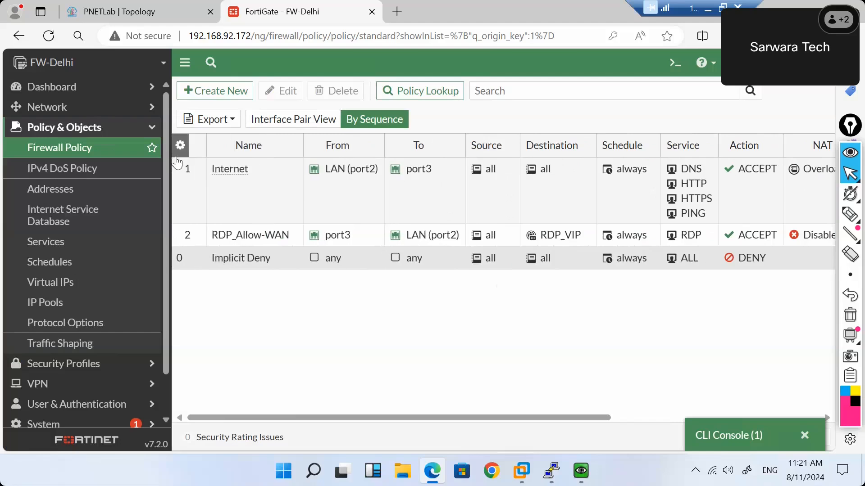
click(188, 190)
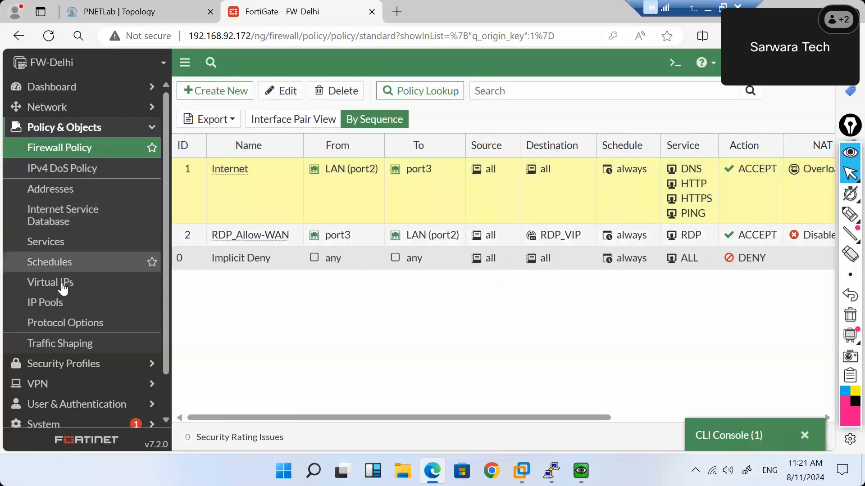
click(57, 306)
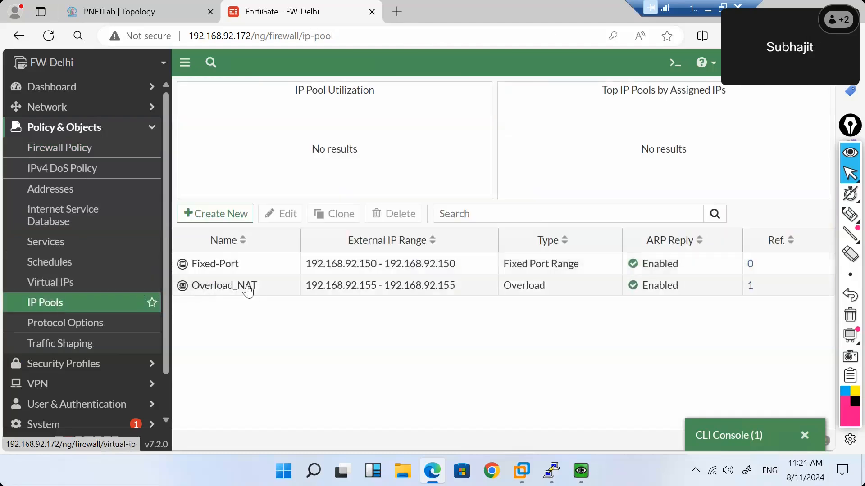
Inspect Overload_NAT's Fixed Port Range and One-to-One types, cancel unchanged, and return to the policy list.
double_click(256, 292)
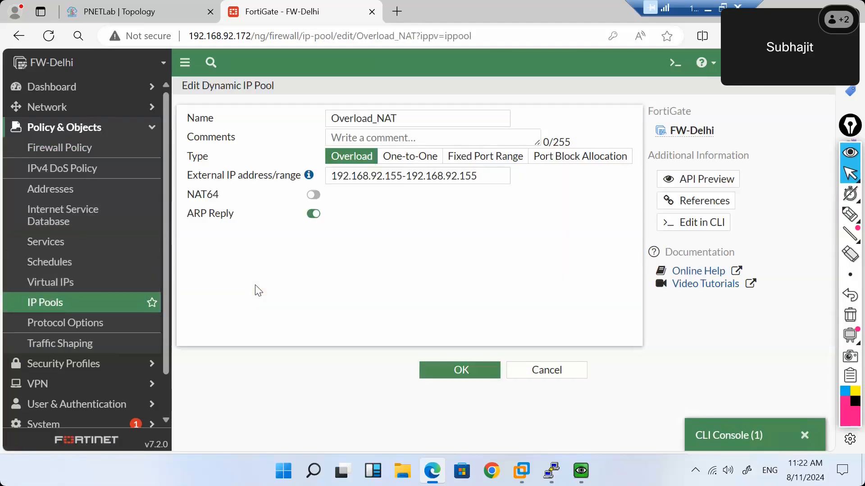
click(494, 158)
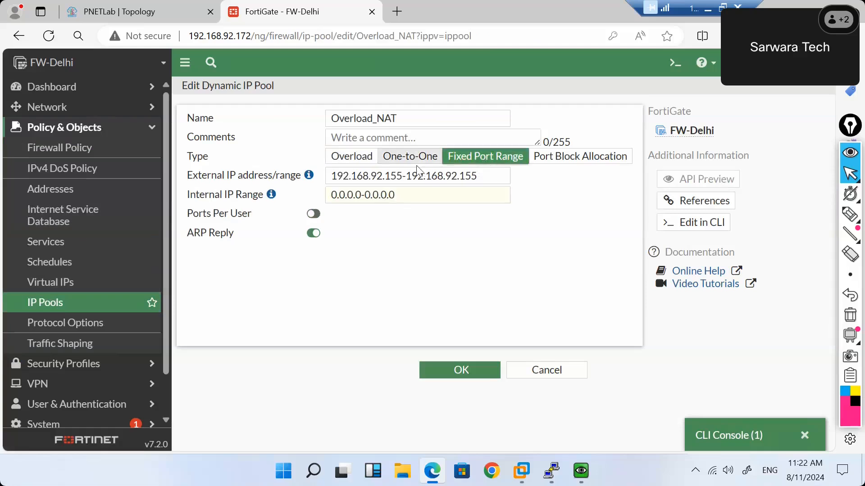
click(412, 158)
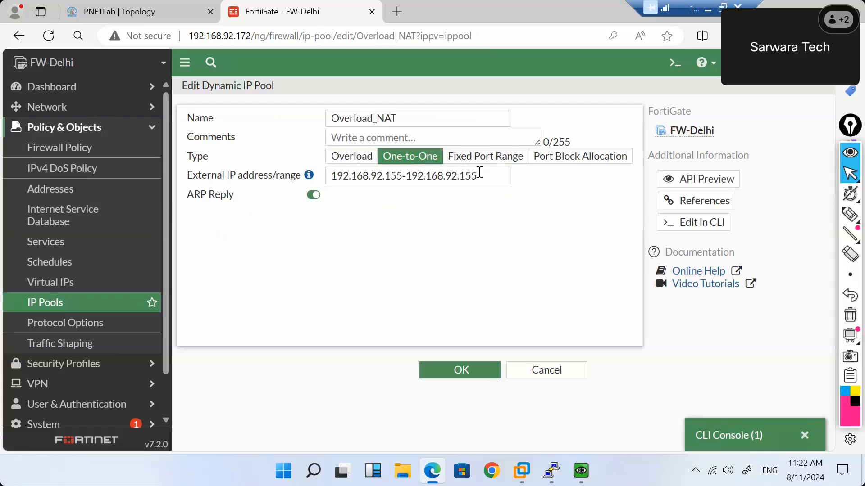
drag(480, 175, 338, 185)
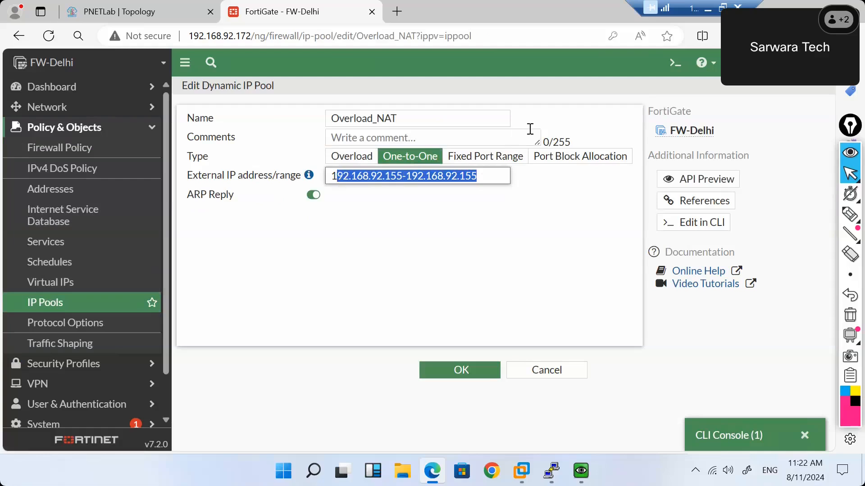
click(477, 235)
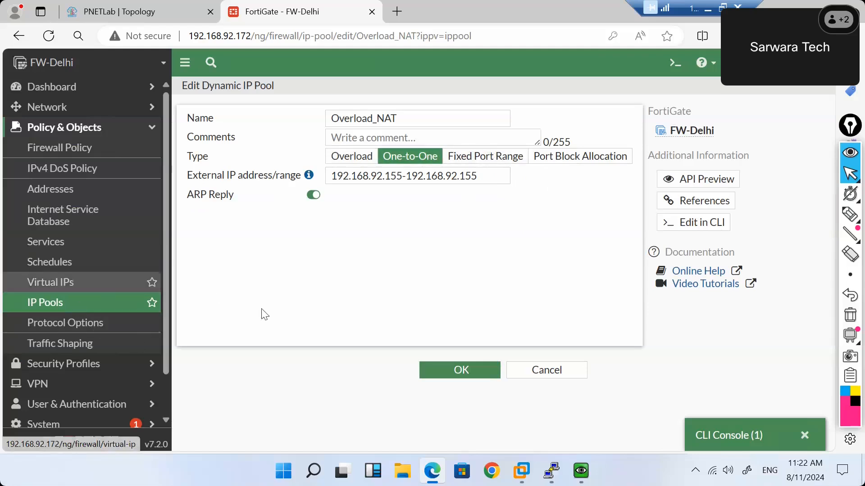
click(548, 372)
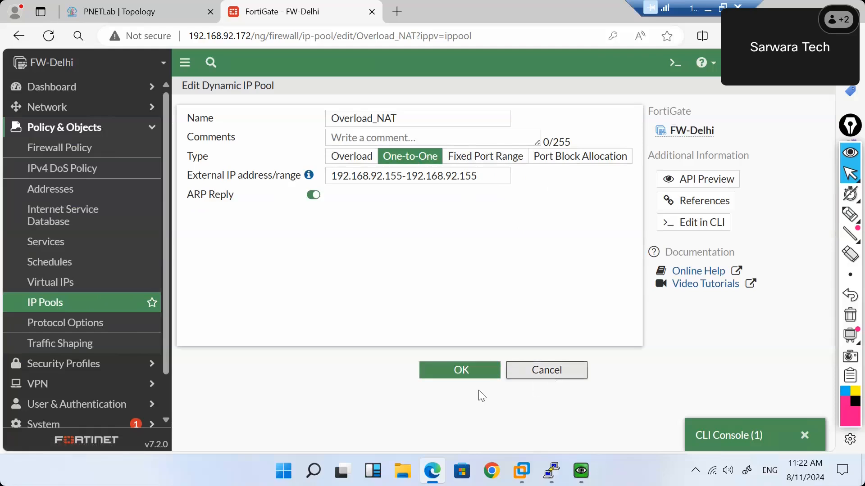
scroll(81, 306, down, 2)
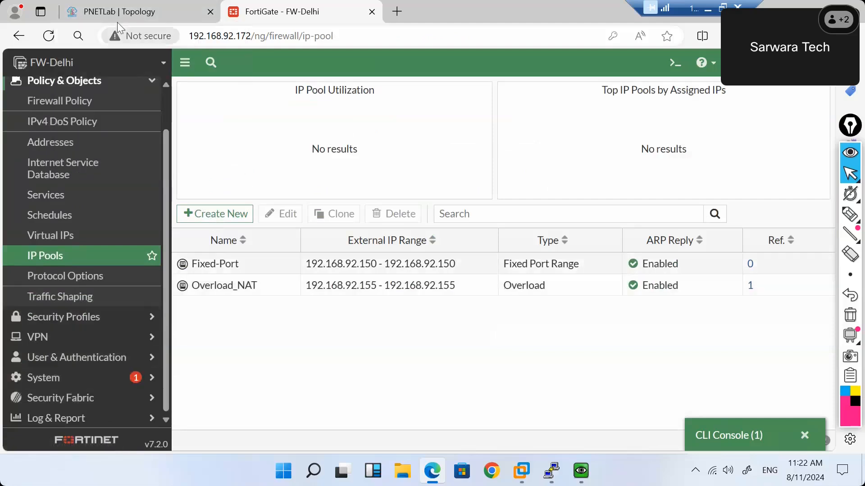
click(63, 100)
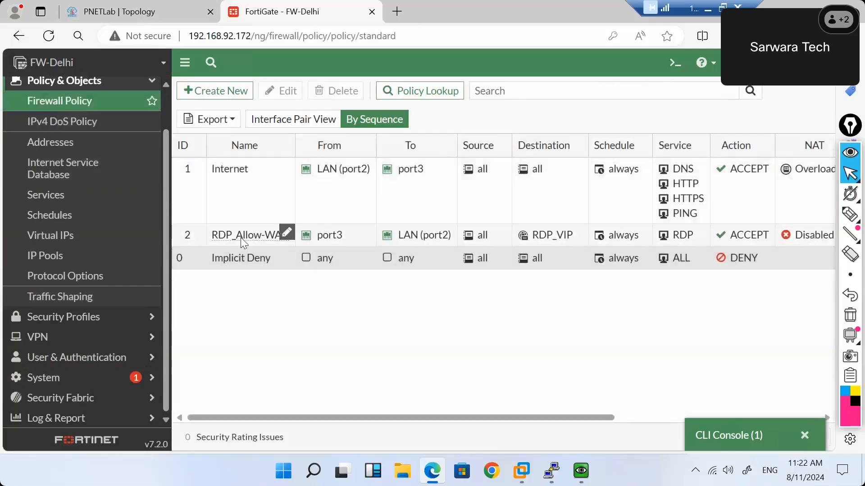
Delete the RDP_Allow-WAN firewall policy.
click(241, 237)
right_click(241, 237)
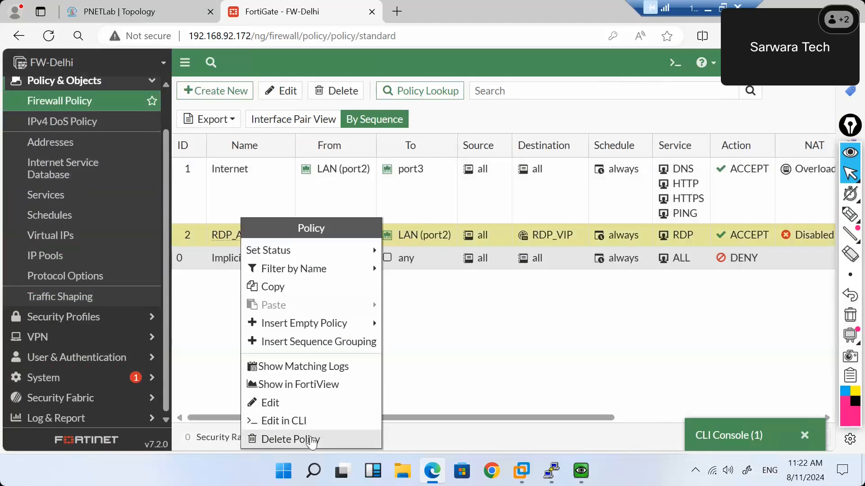
click(291, 439)
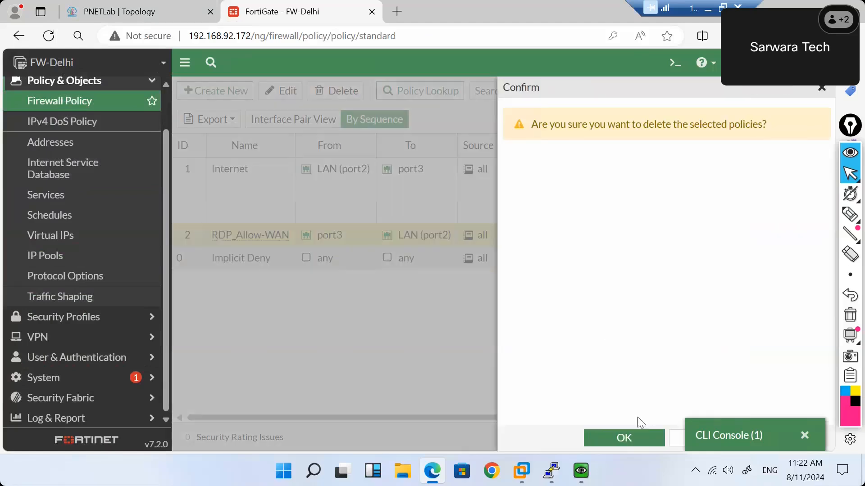
click(623, 438)
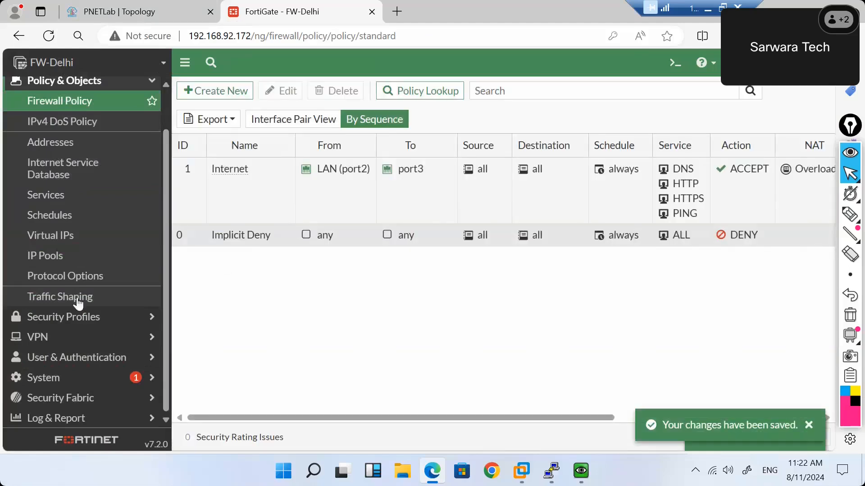
Delete the RDP_VIP virtual IP, leaving the Virtual IPs list empty, and return to PNETLab topology.
click(41, 241)
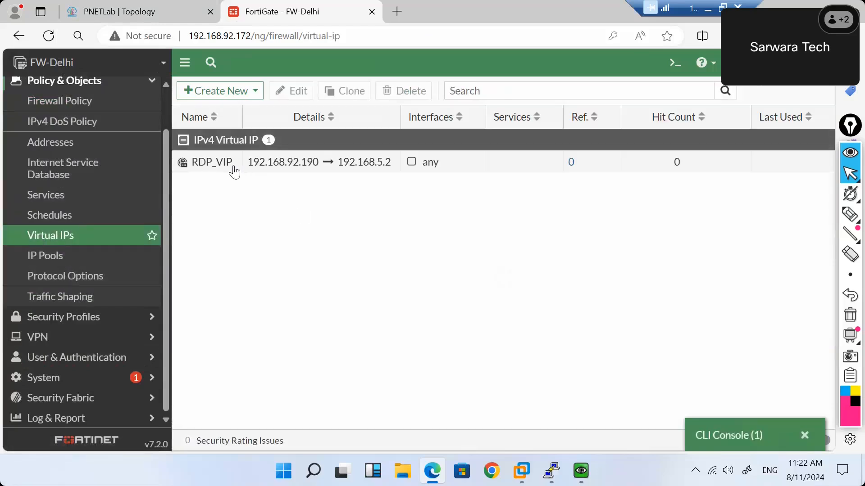
click(234, 166)
right_click(233, 166)
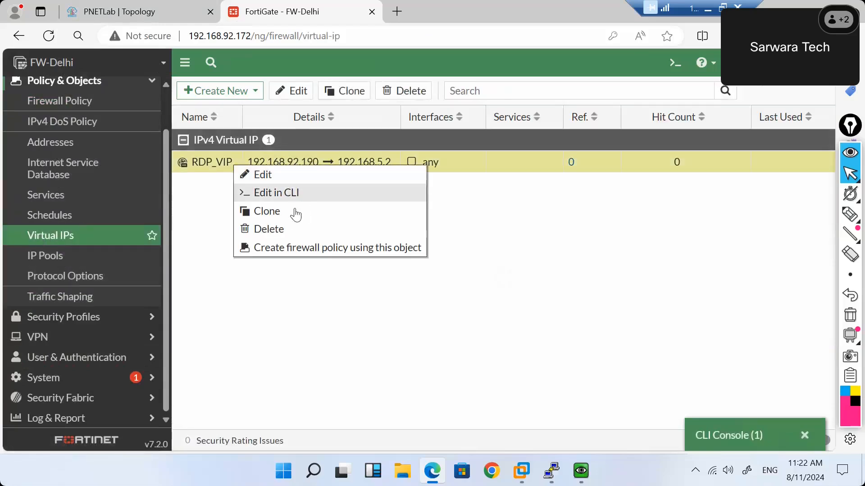
click(269, 229)
click(630, 438)
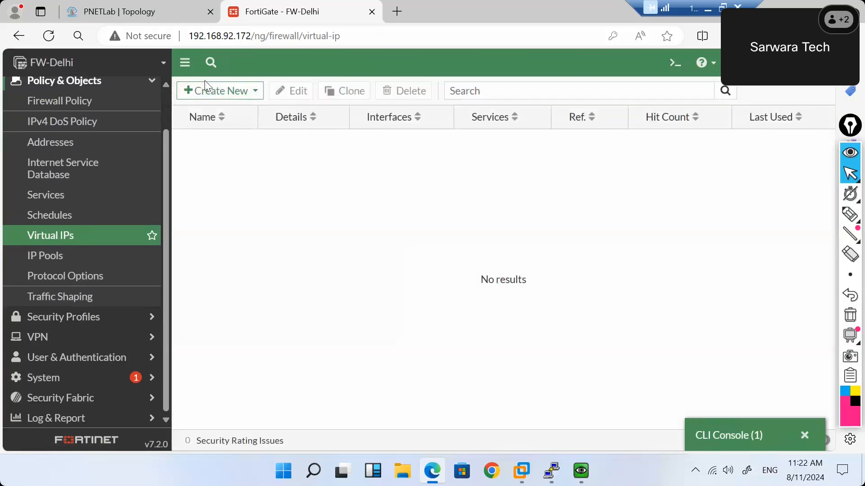
click(126, 15)
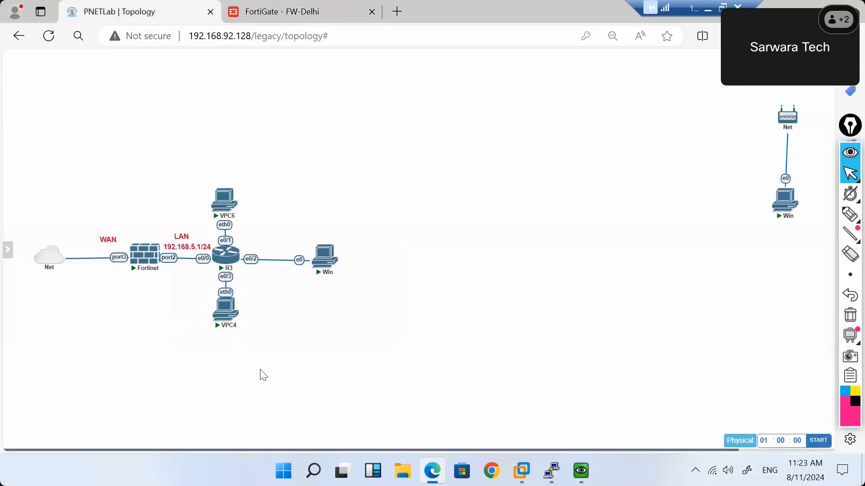
mouse_move(850, 216)
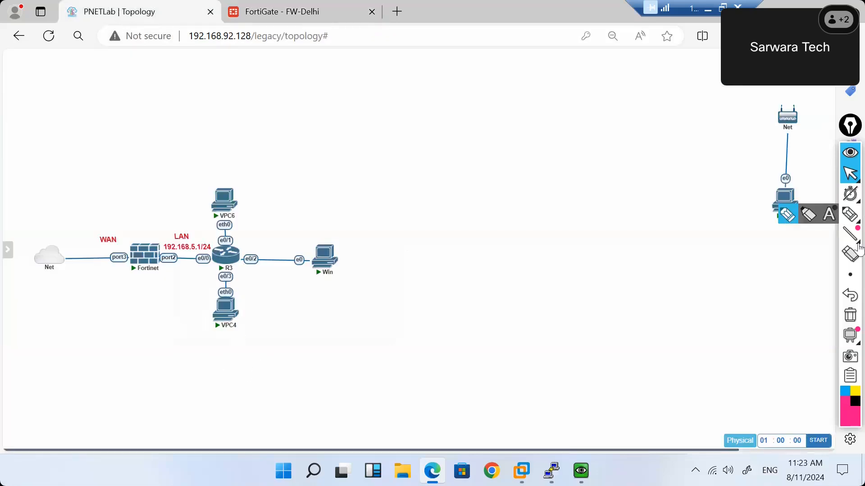
click(785, 216)
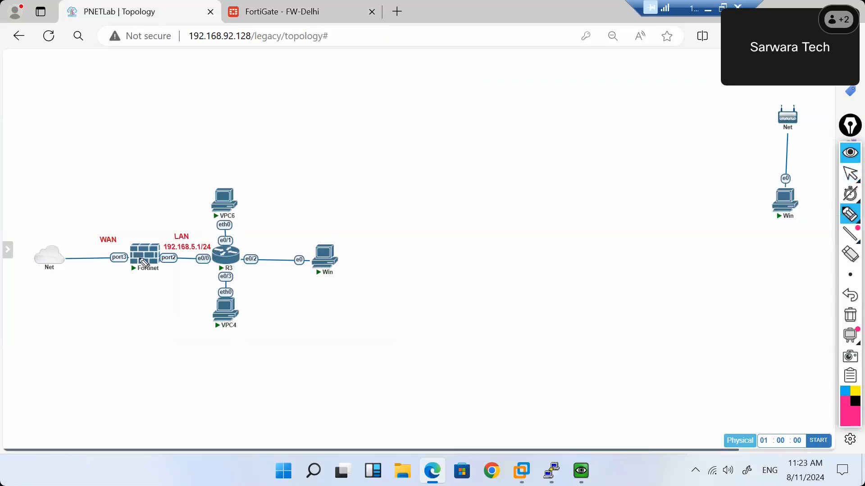
mouse_move(114, 267)
mouse_down()
mouse_move(127, 262)
mouse_move(117, 287)
mouse_up()
mouse_move(103, 128)
mouse_down()
mouse_move(103, 136)
mouse_move(146, 137)
mouse_move(252, 108)
mouse_up()
click(211, 107)
drag(120, 160, 121, 173)
mouse_move(120, 160)
mouse_down()
mouse_move(153, 167)
mouse_move(224, 140)
mouse_move(226, 156)
mouse_up()
mouse_move(219, 147)
mouse_down()
mouse_move(242, 151)
mouse_move(265, 132)
mouse_up()
click(233, 151)
mouse_move(258, 133)
mouse_down()
mouse_move(251, 145)
mouse_move(266, 138)
mouse_up()
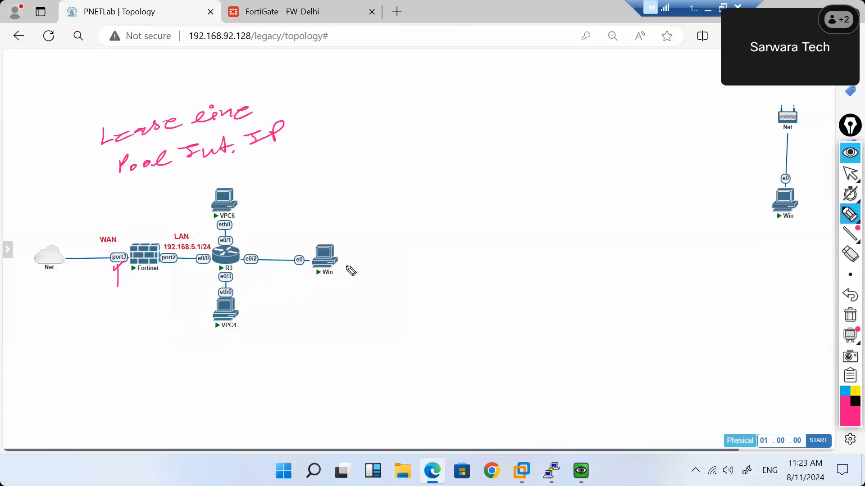
mouse_move(341, 257)
mouse_down()
mouse_move(352, 272)
mouse_move(384, 254)
mouse_move(377, 272)
mouse_up()
mouse_move(387, 257)
mouse_down()
mouse_move(392, 273)
mouse_move(427, 265)
mouse_up()
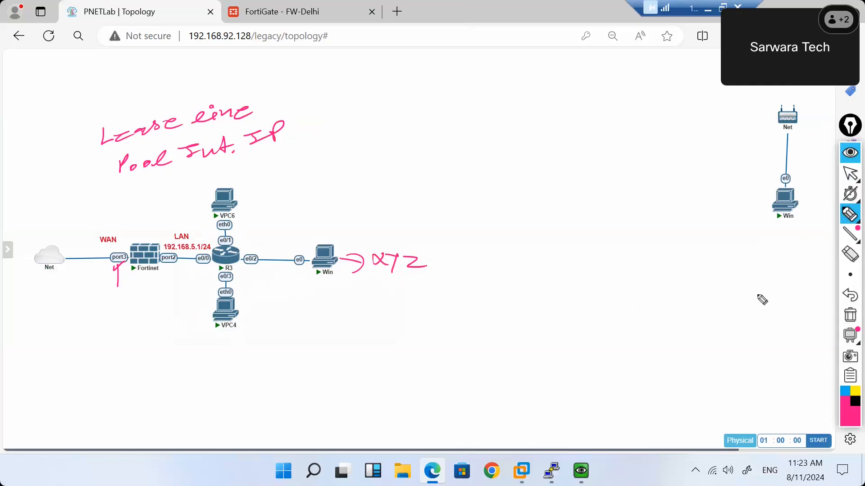
drag(772, 196, 739, 197)
mouse_move(758, 186)
mouse_down()
mouse_move(745, 203)
mouse_move(753, 208)
mouse_up()
click(849, 318)
mouse_move(791, 238)
mouse_down()
mouse_move(803, 207)
mouse_move(795, 184)
mouse_move(759, 193)
mouse_up()
drag(810, 205, 754, 184)
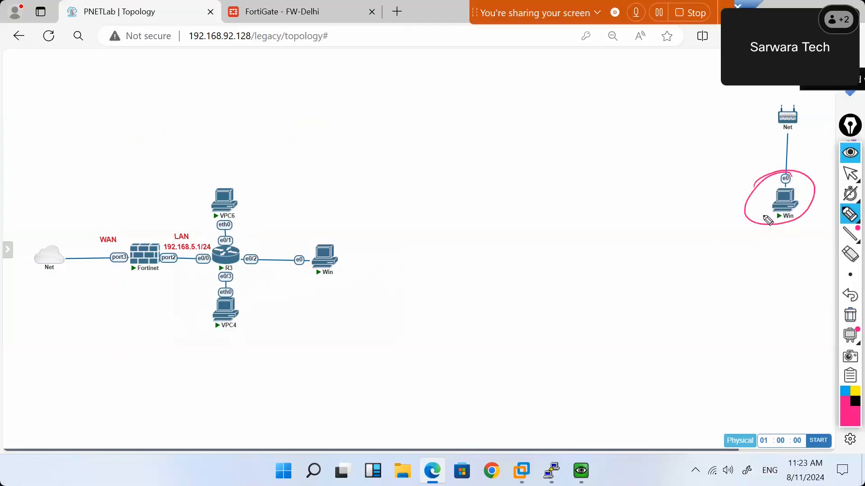
click(851, 319)
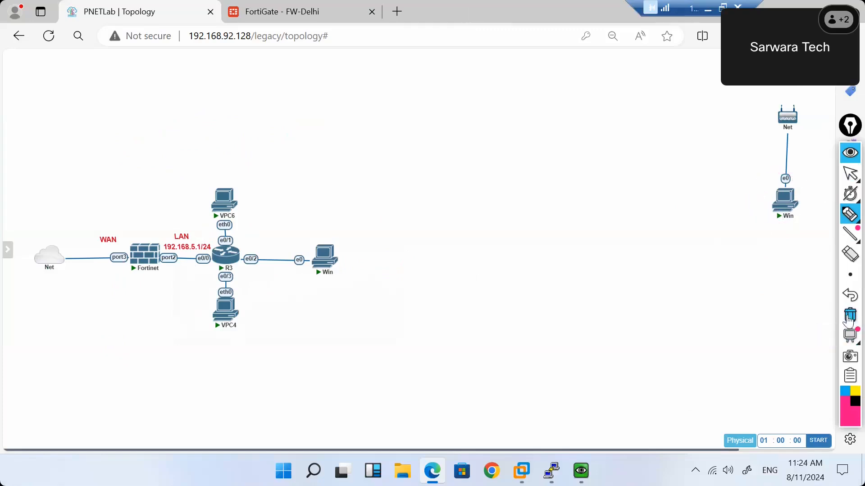
click(850, 175)
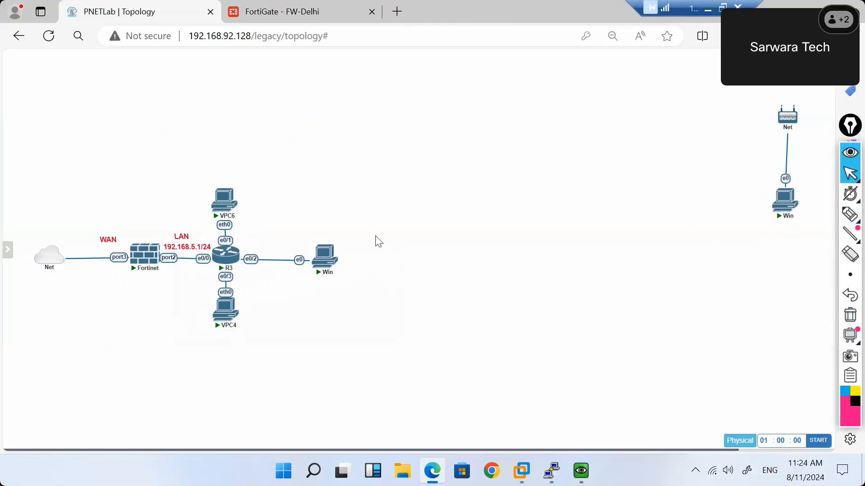
Bring up the internal Windows VM console and stop its running ping.
click(324, 262)
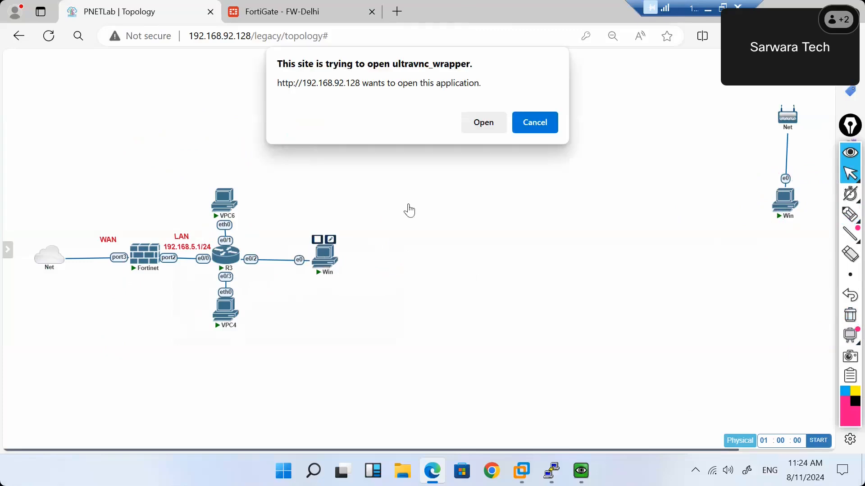
click(534, 122)
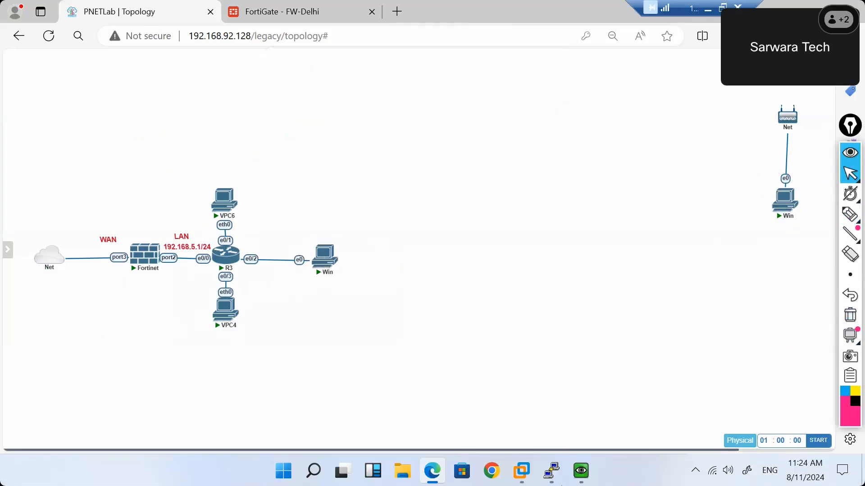
click(581, 471)
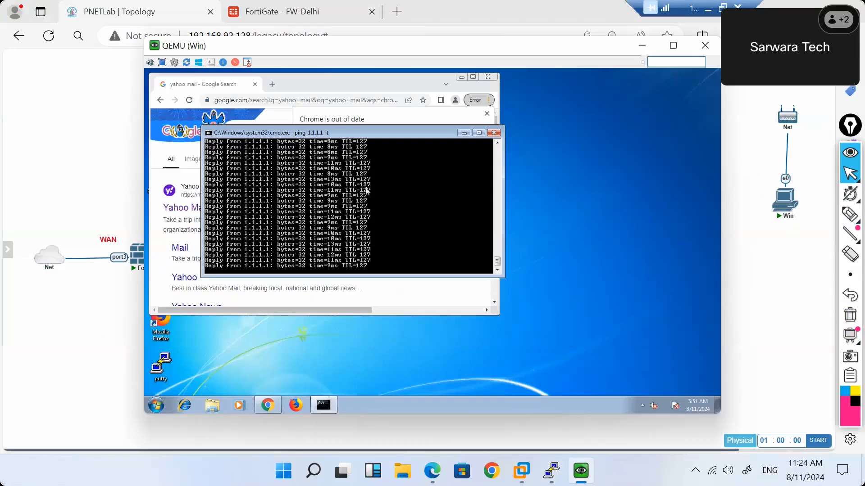
key(ctrl+c)
key(Return)
key(Return)
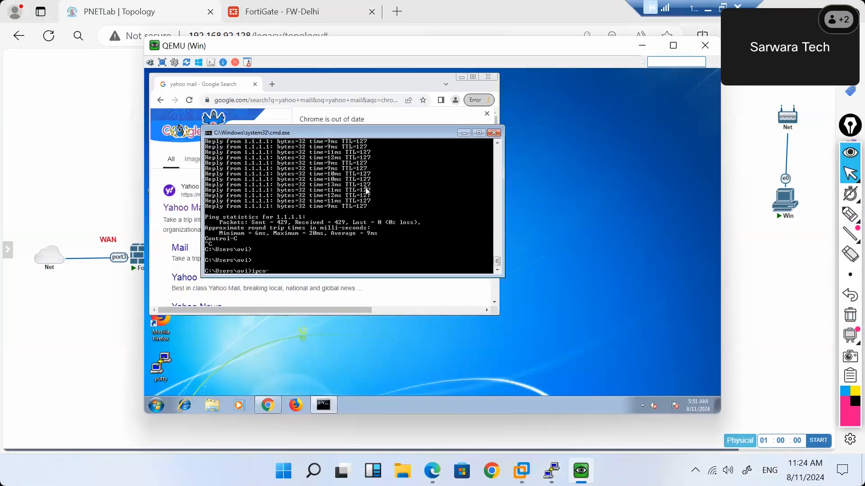
Run ipconfig to confirm the VM's address is 192.168.5.5, then minimize the console.
text(ipconfig)
key(Return)
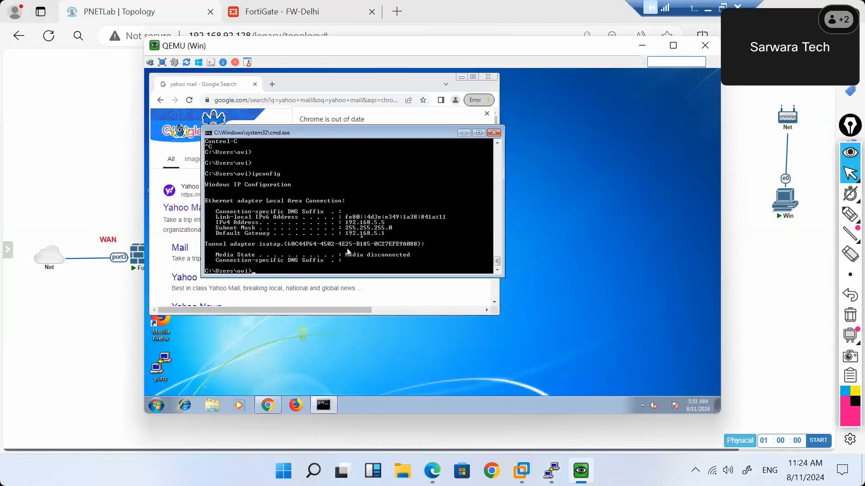
click(642, 49)
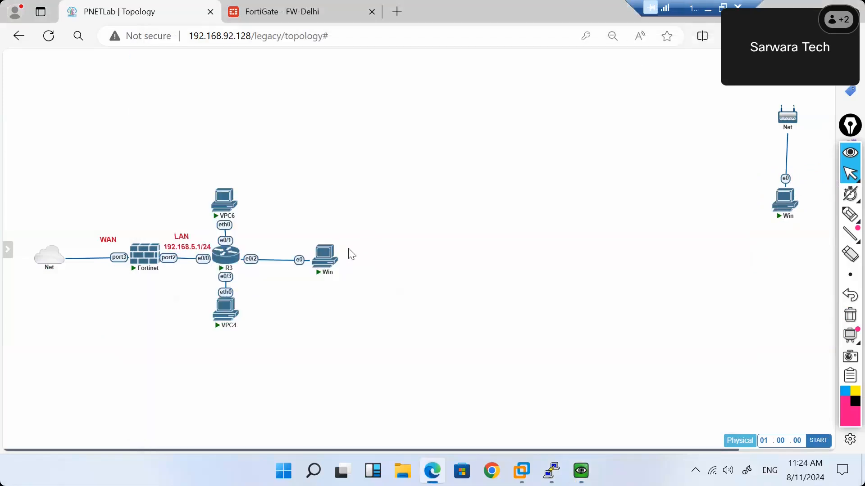
mouse_move(145, 265)
Return to FortiGate FW-Delhi and show the policy list with Internet and Implicit Deny.
click(293, 14)
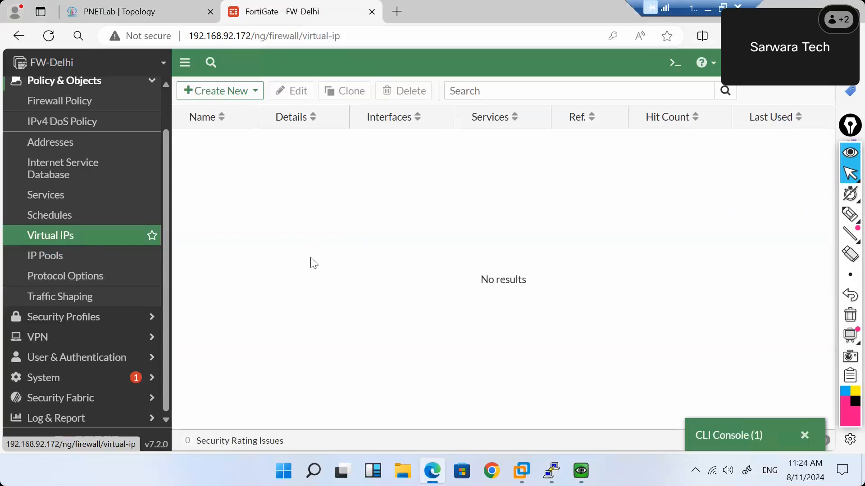
click(255, 93)
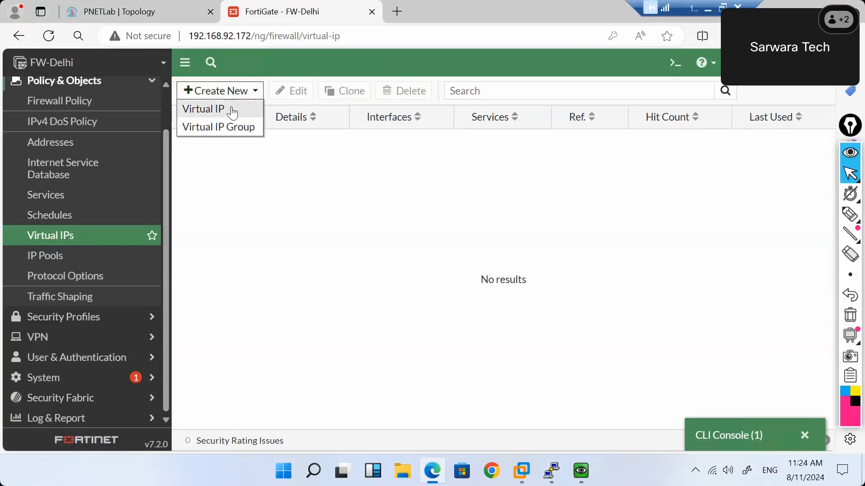
click(232, 112)
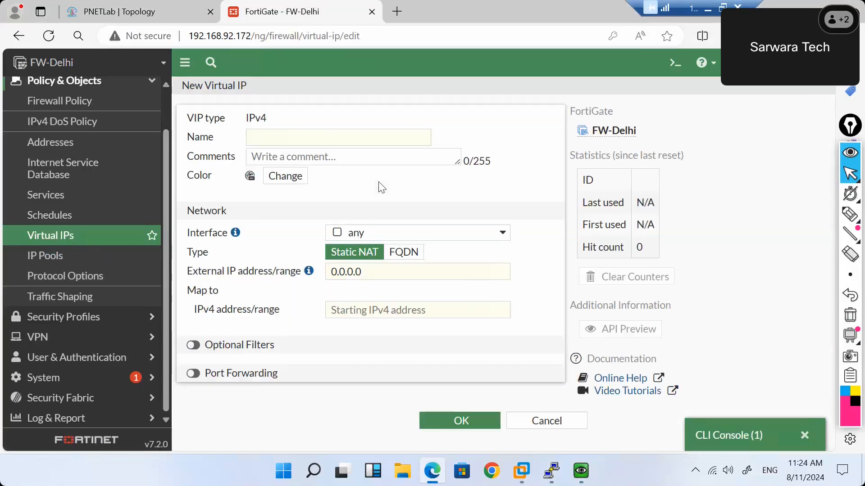
click(72, 104)
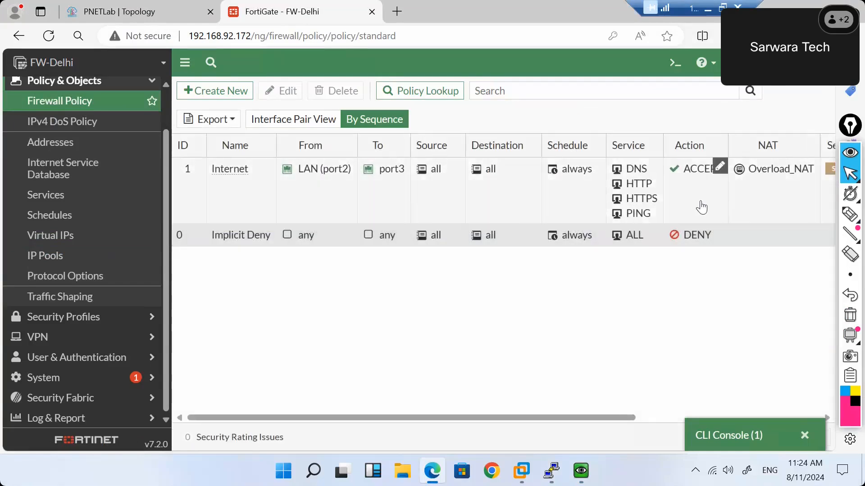
scroll(699, 208, right, 5)
scroll(699, 209, left, 5)
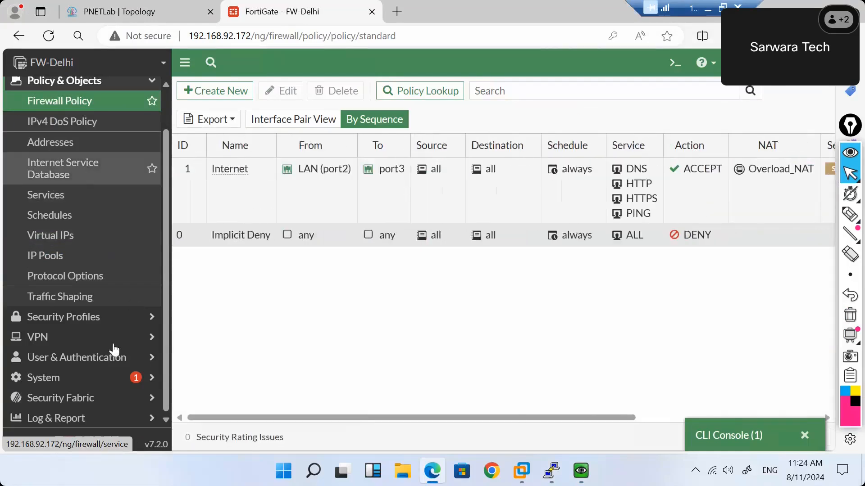
Start a new firewall policy named RDP_Allow.
click(199, 91)
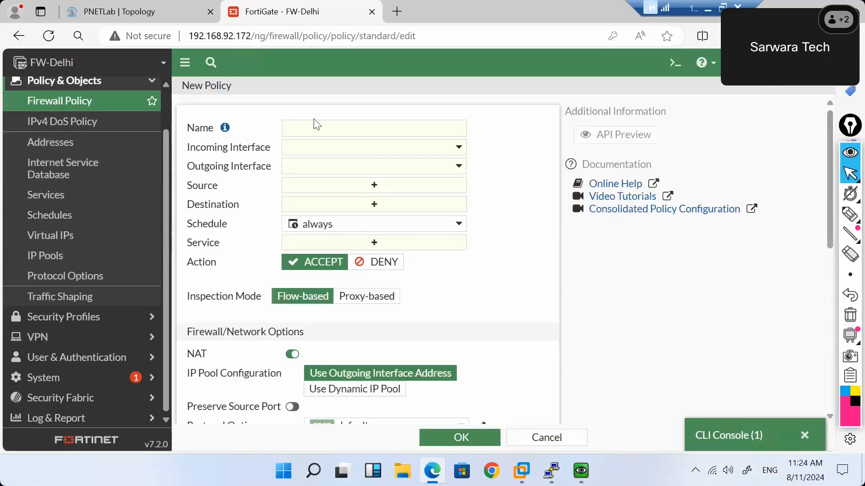
click(313, 126)
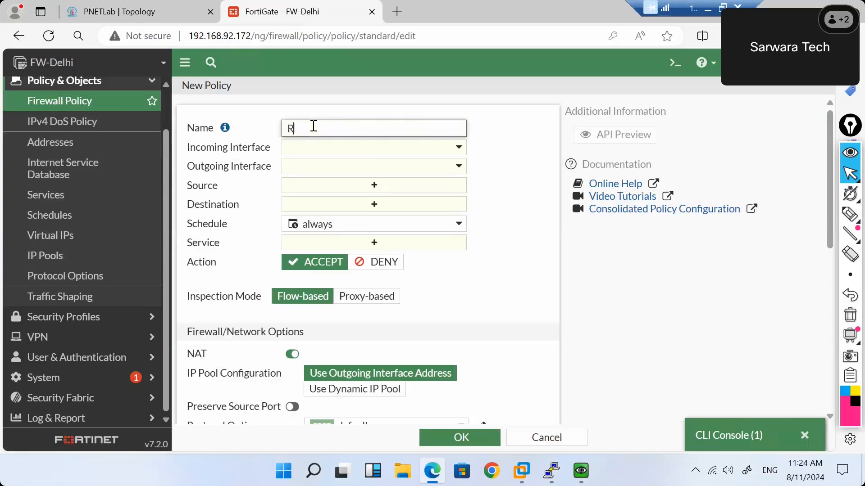
text(RD)
key(BackSpace)
key(BackSpace)
text(RD)
key(BackSpace)
Set the policy's incoming interface to port3 and outgoing interface to LAN (port2).
click(374, 148)
click(104, 10)
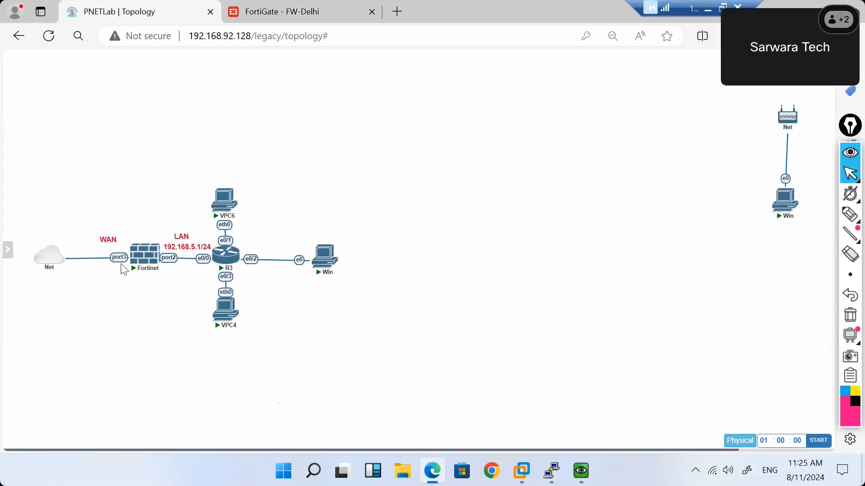
click(256, 14)
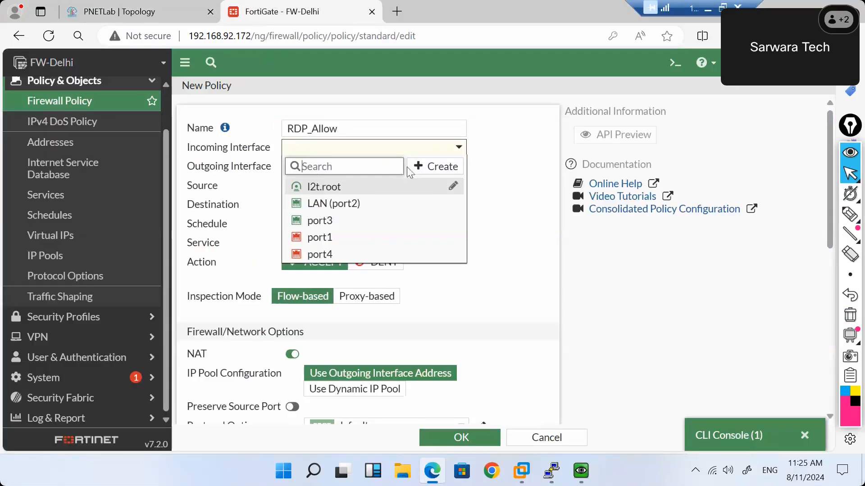
click(335, 220)
click(332, 171)
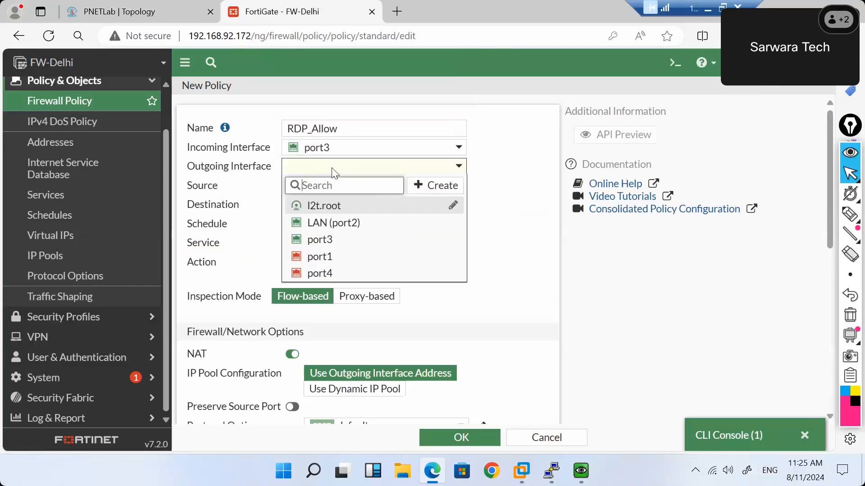
click(341, 230)
mouse_move(322, 174)
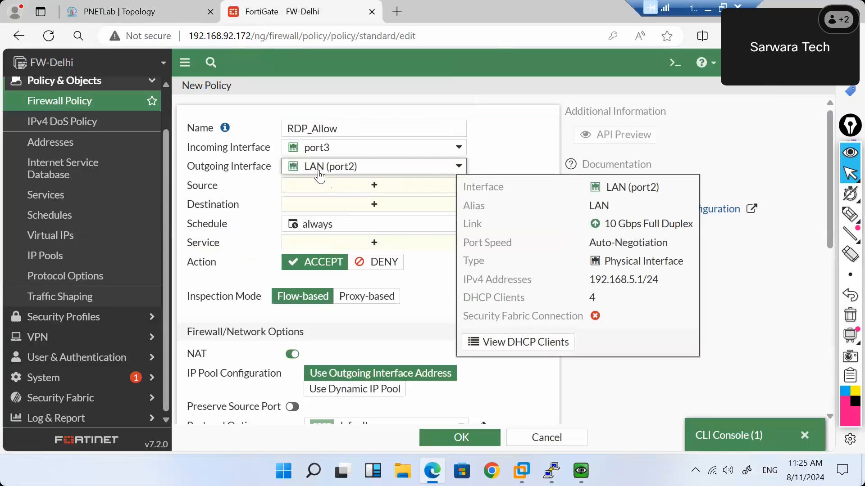
click(160, 2)
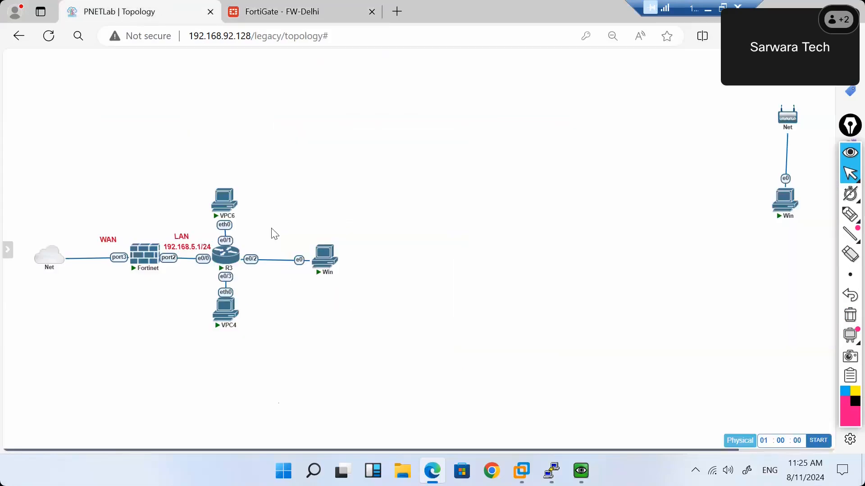
click(317, 12)
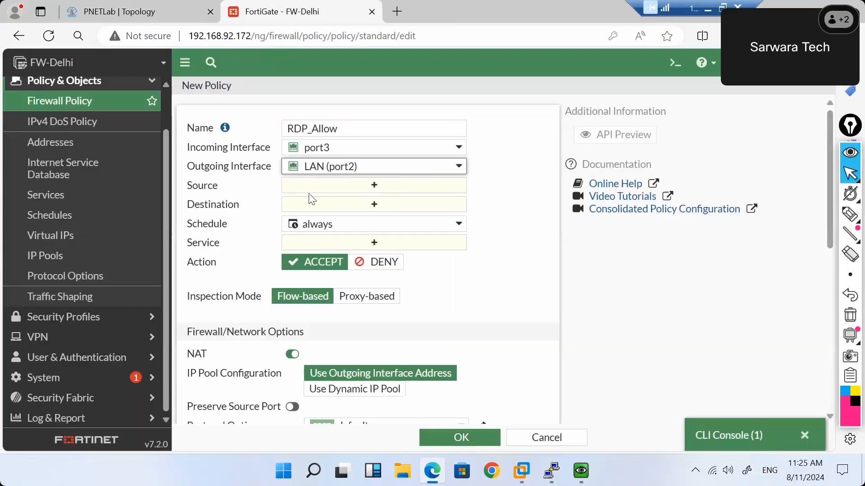
Set the source address to all and begin creating a new destination object.
click(329, 188)
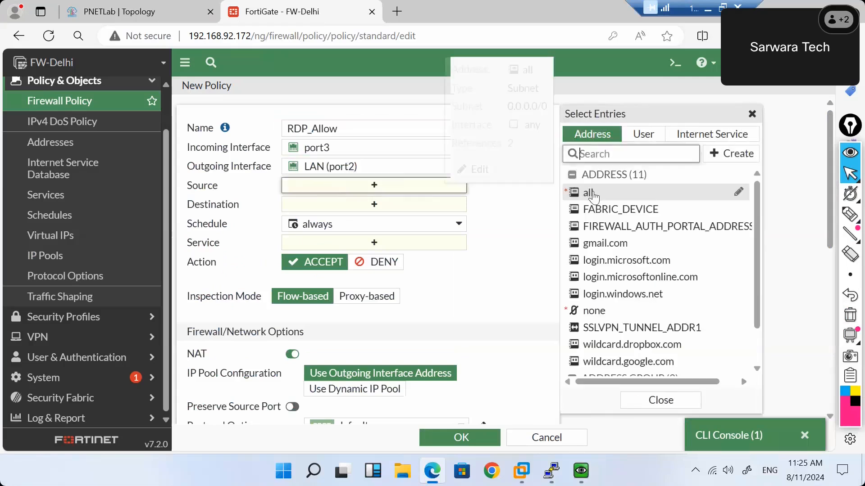
click(593, 194)
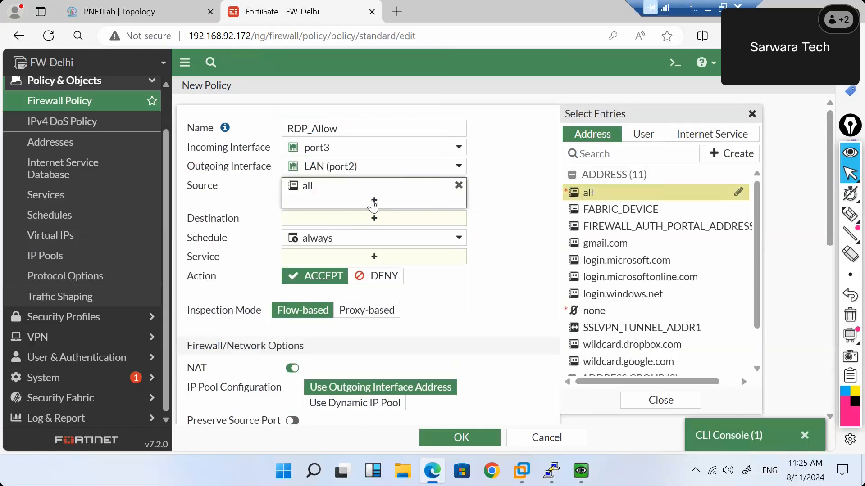
click(372, 225)
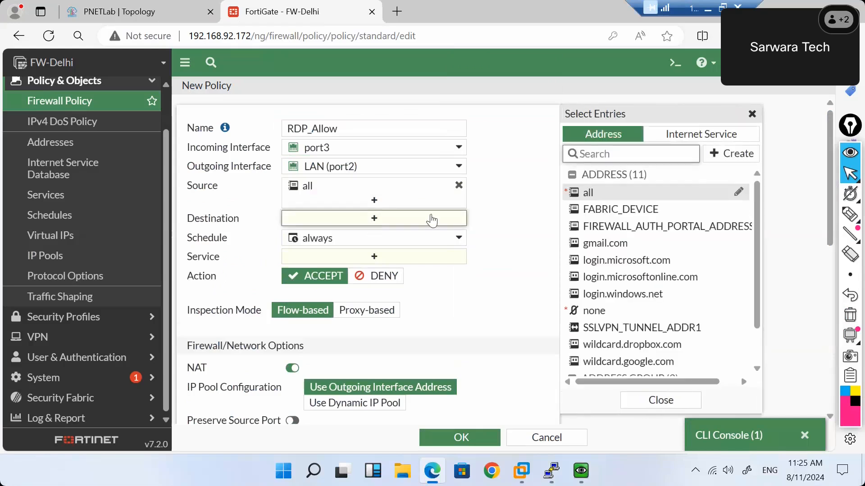
click(739, 154)
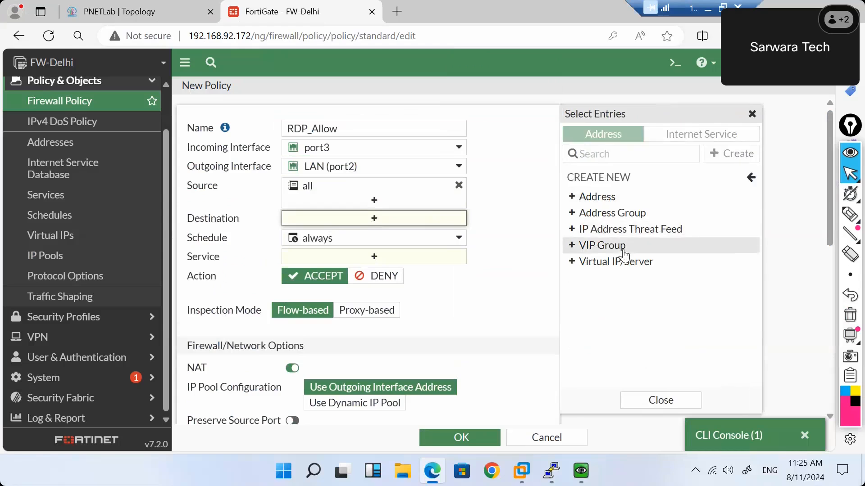
Create a new virtual IP named RDP_SRV.
click(589, 264)
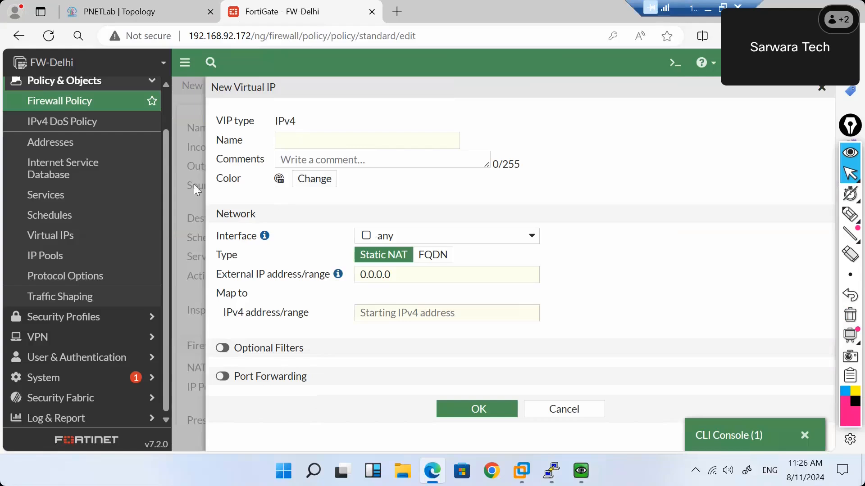
click(309, 136)
text(RDP_)
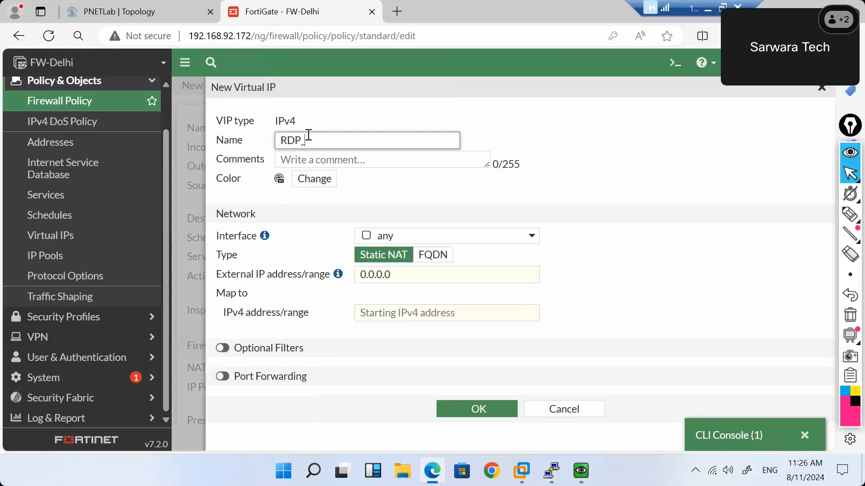
text(Ser)
key(BackSpace)
key(BackSpace)
text(RV)
Check the Windows VM's 192.168.5.5 address, try it as external IP, then clear the field.
drag(420, 282, 328, 277)
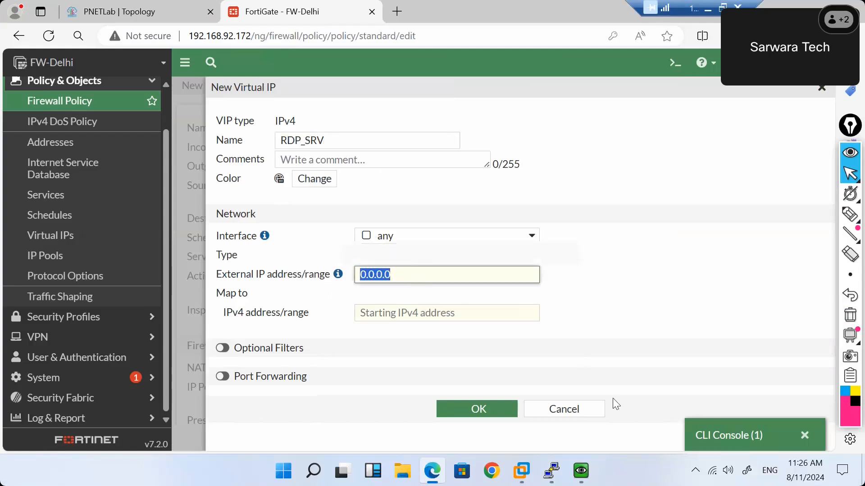
mouse_move(581, 471)
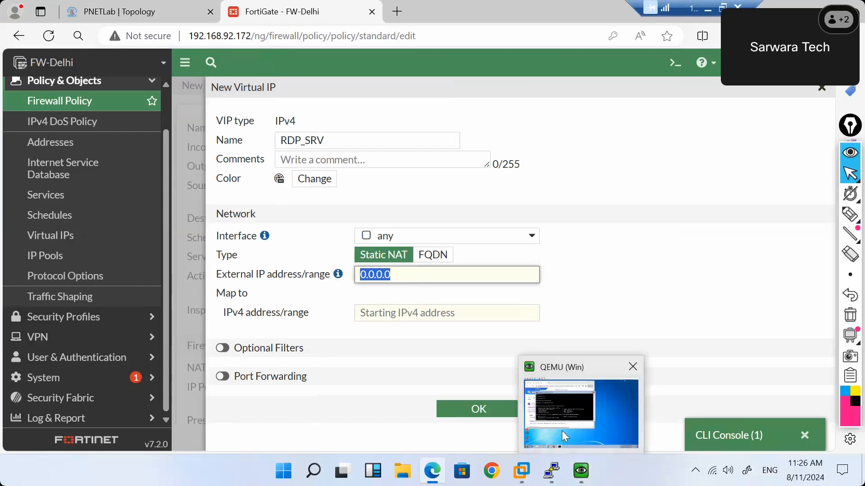
click(561, 433)
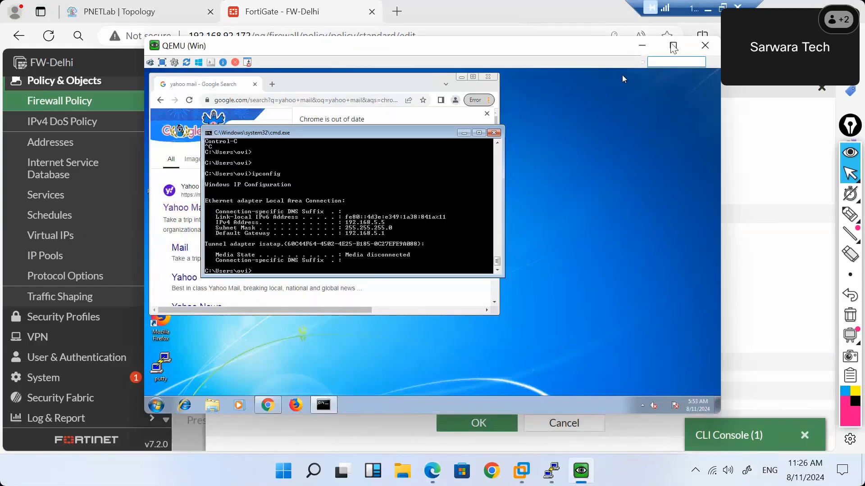
click(643, 45)
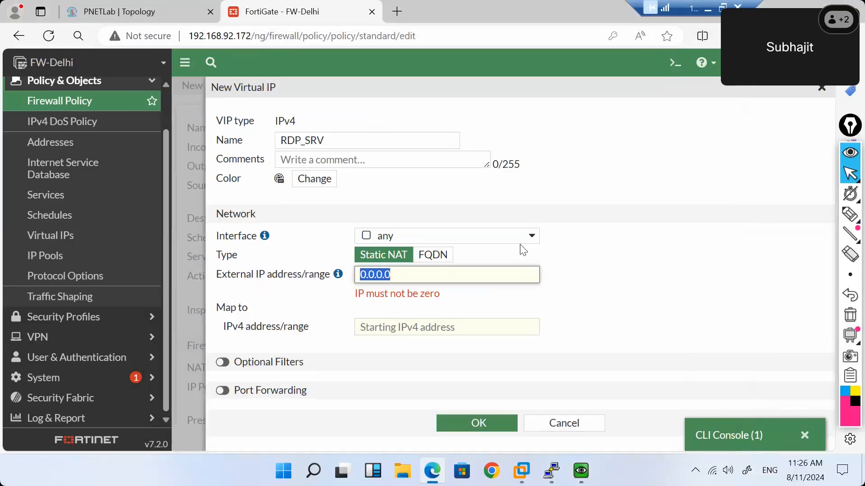
text(192.168.5.5)
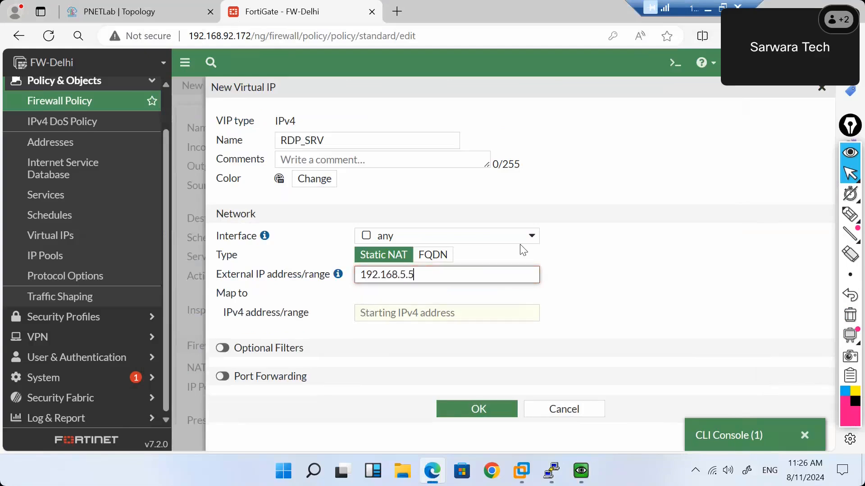
text(/)
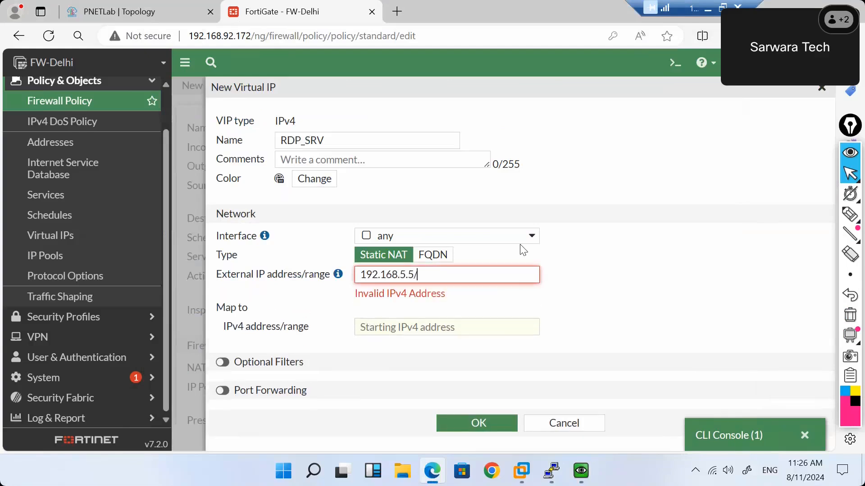
text(32)
key(BackSpace)
key(BackSpace)
text(24)
click(613, 280)
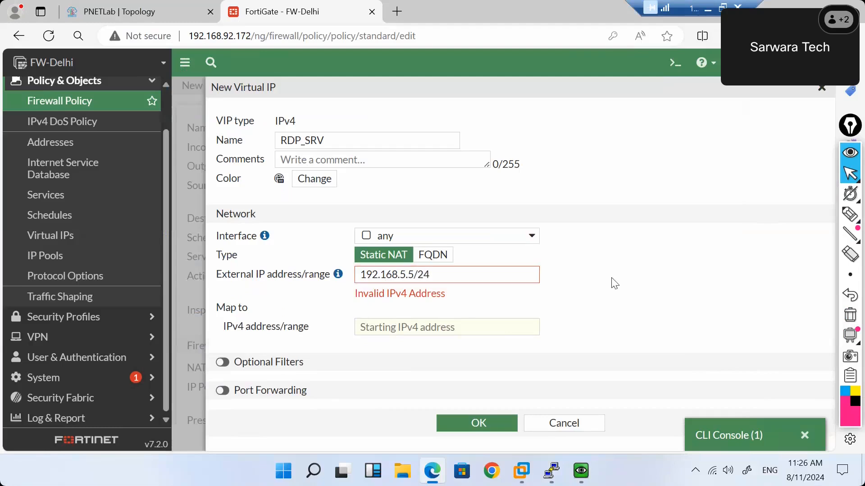
click(459, 277)
key(BackSpace)
key(BackSpace)
key(BackSpace)
key(BackSpace)
key(BackSpace)
key(BackSpace)
key(BackSpace)
key(BackSpace)
key(BackSpace)
key(BackSpace)
key(BackSpace)
key(BackSpace)
key(BackSpace)
key(BackSpace)
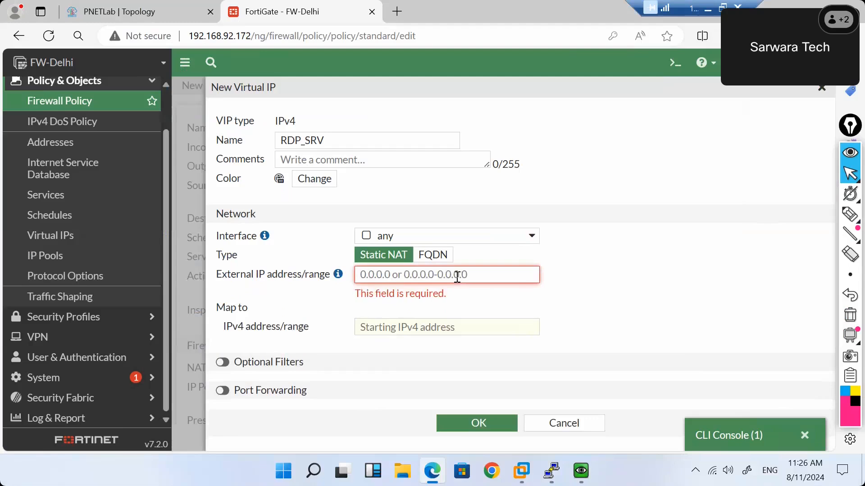
Enter external IP 192.168.92.177 mapped to 192.168.5.5, and switch on Optional Filters.
text(192)
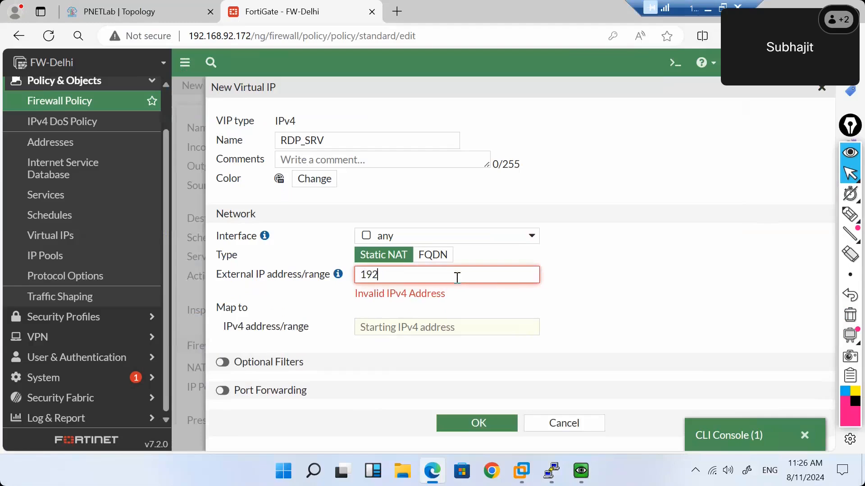
text(.168.)
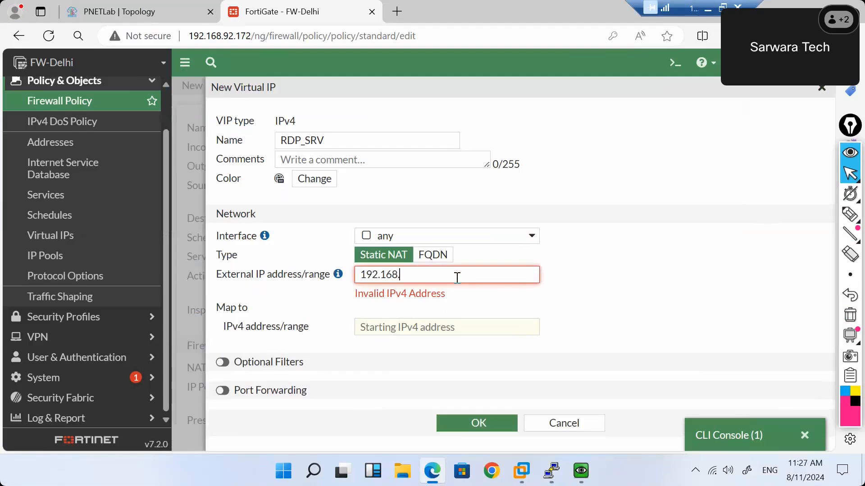
text(92)
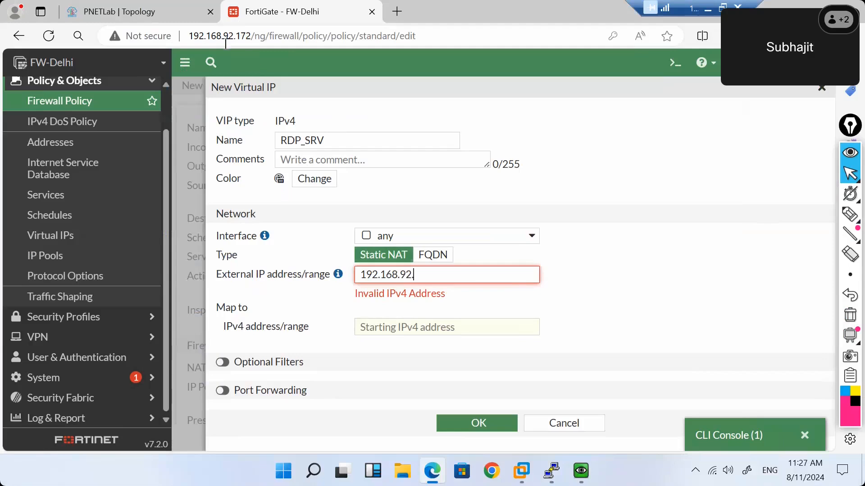
text(177)
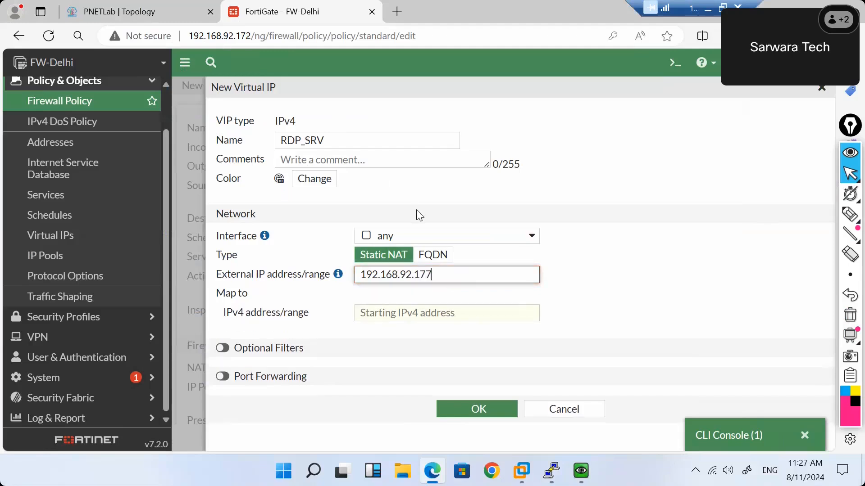
click(416, 313)
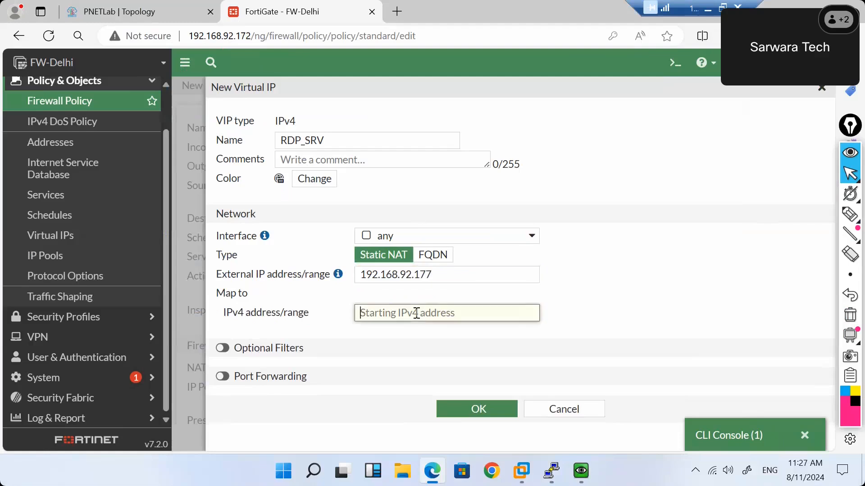
text(192.168)
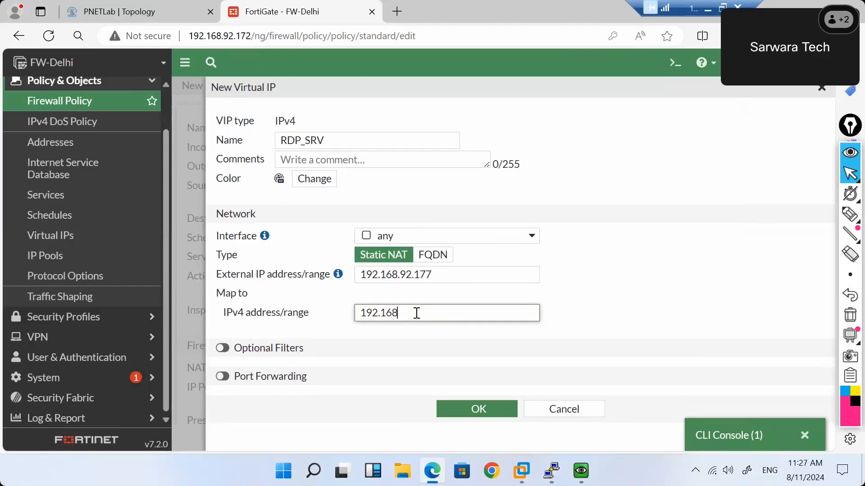
text(.5.5)
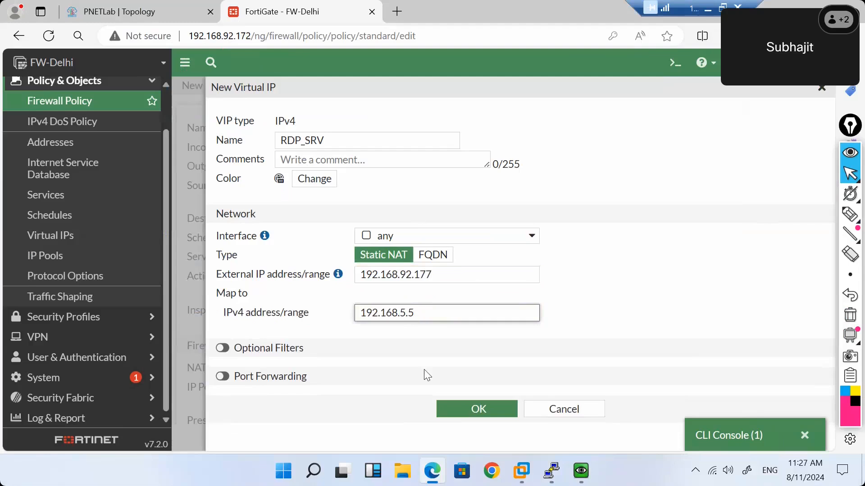
click(467, 418)
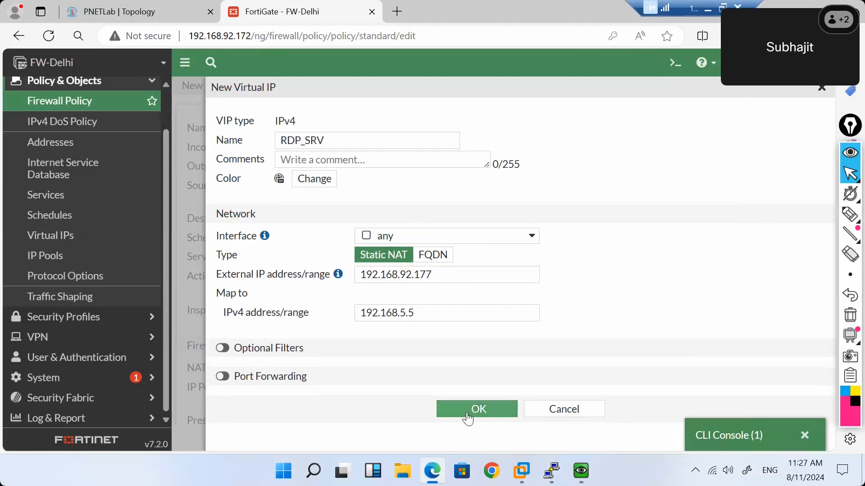
drag(434, 317, 372, 313)
click(429, 312)
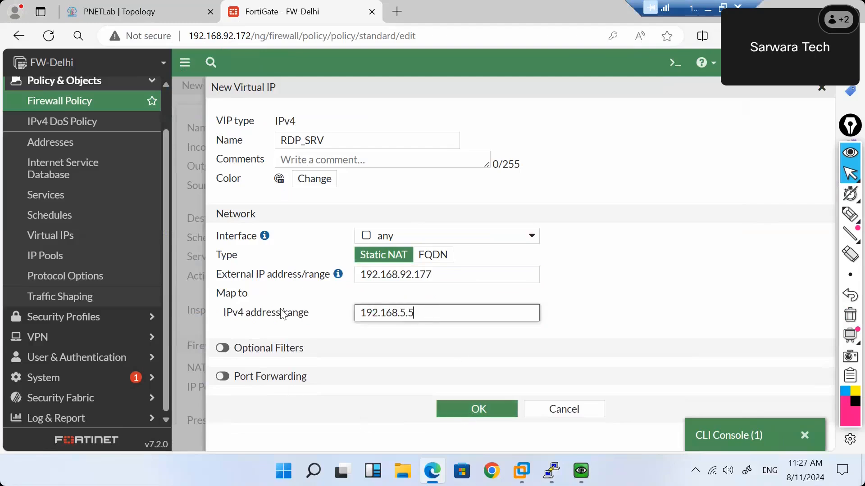
click(222, 349)
Switch on the Services filter for RDP_SRV and show the service entries list.
scroll(243, 350, down, 1)
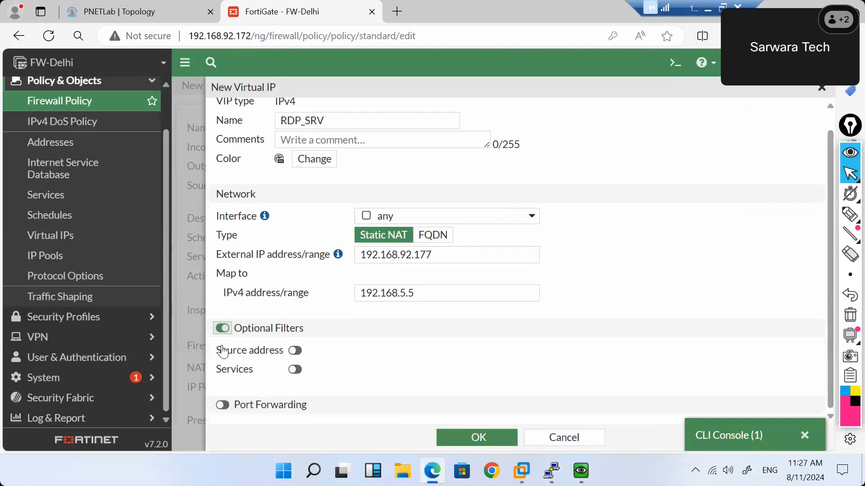
click(294, 370)
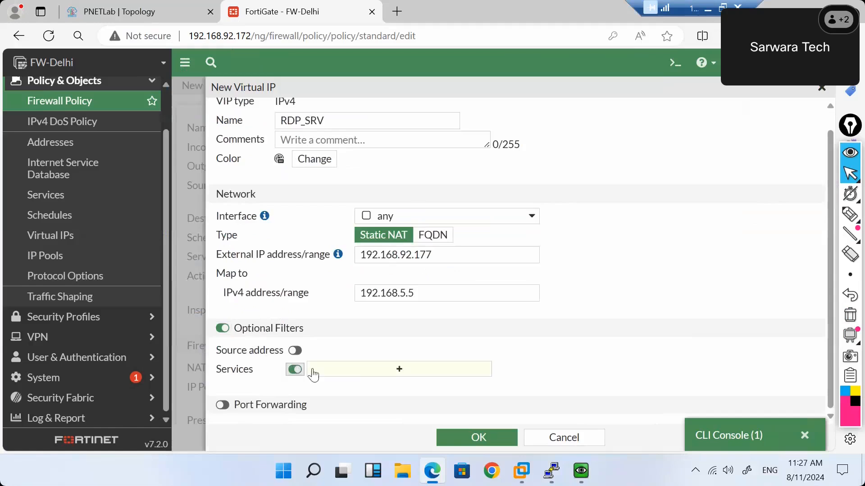
click(367, 372)
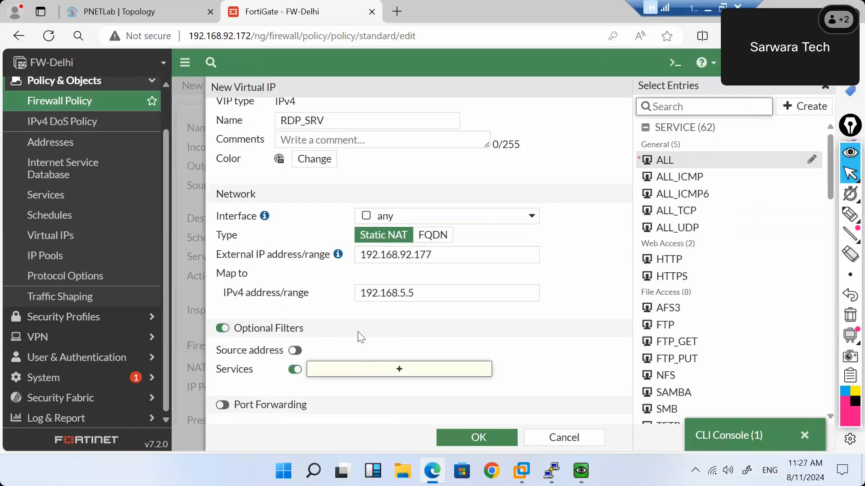
right_click(269, 10)
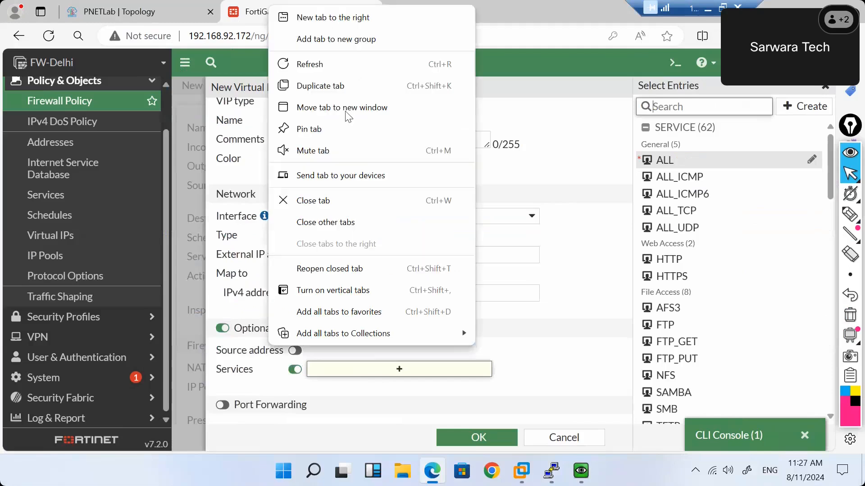
View the Internet policy (policy 1) in a duplicated tab, then return to the RDP_SRV form.
click(325, 83)
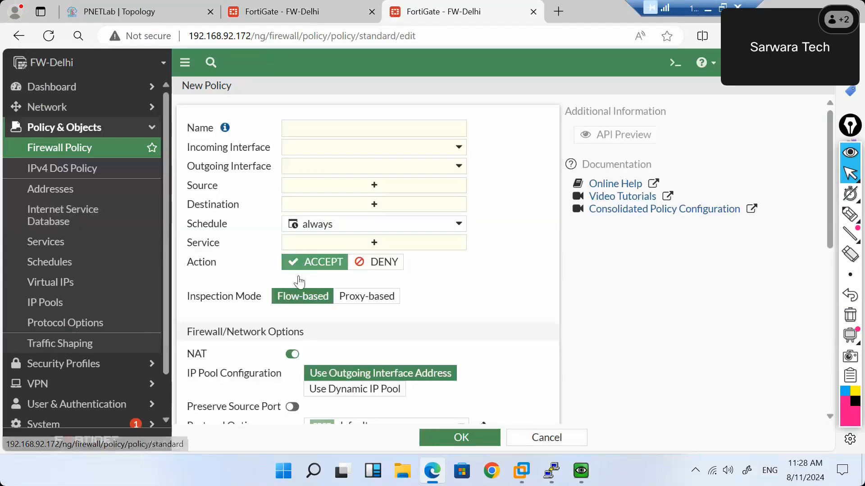
click(89, 155)
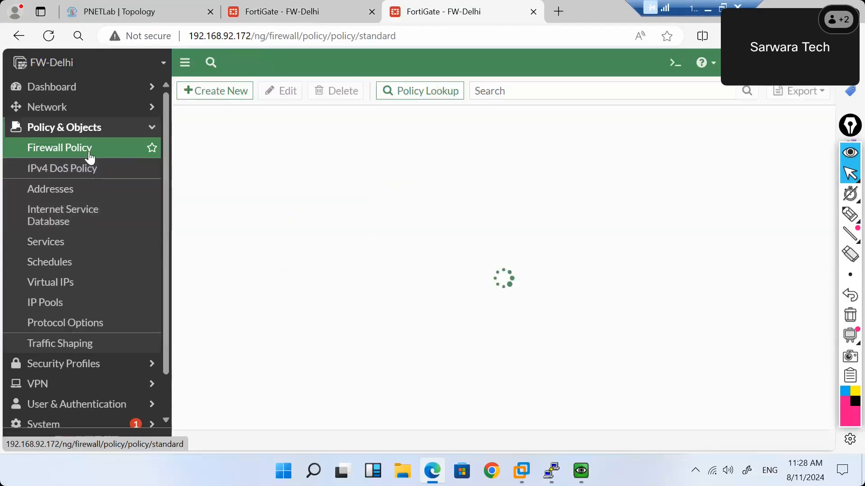
double_click(248, 219)
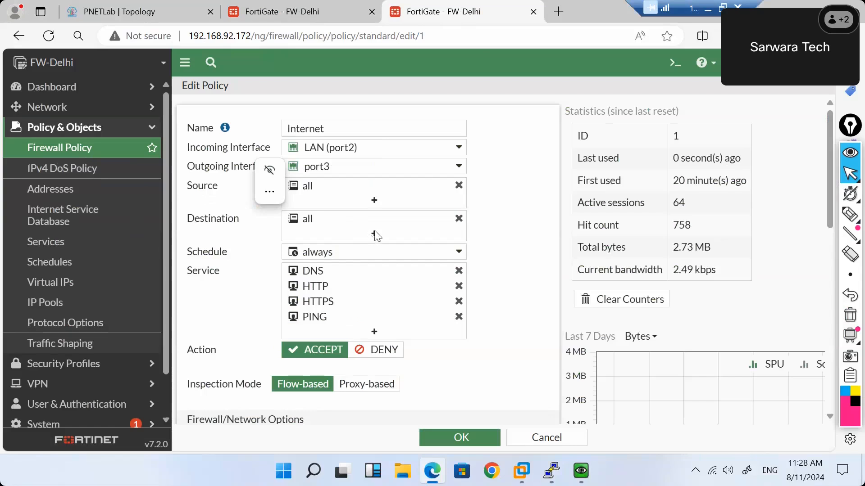
click(297, 13)
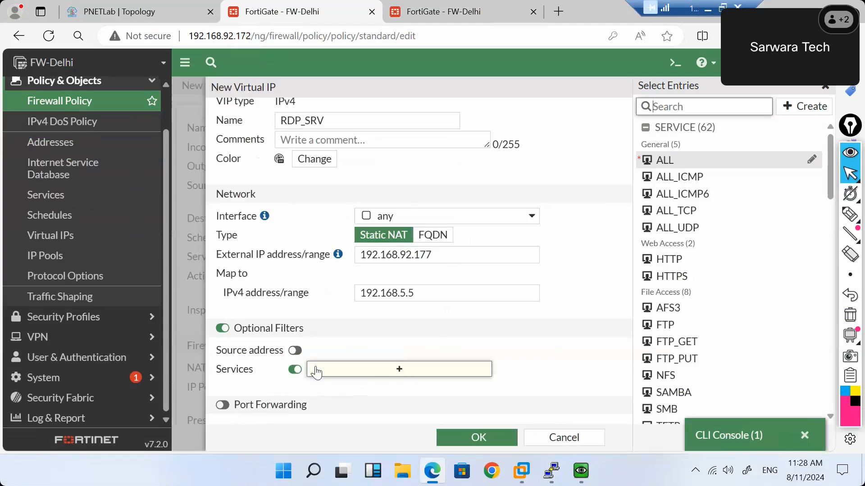
Switch off the service and source address filters, then disable Optional Filters entirely.
click(295, 370)
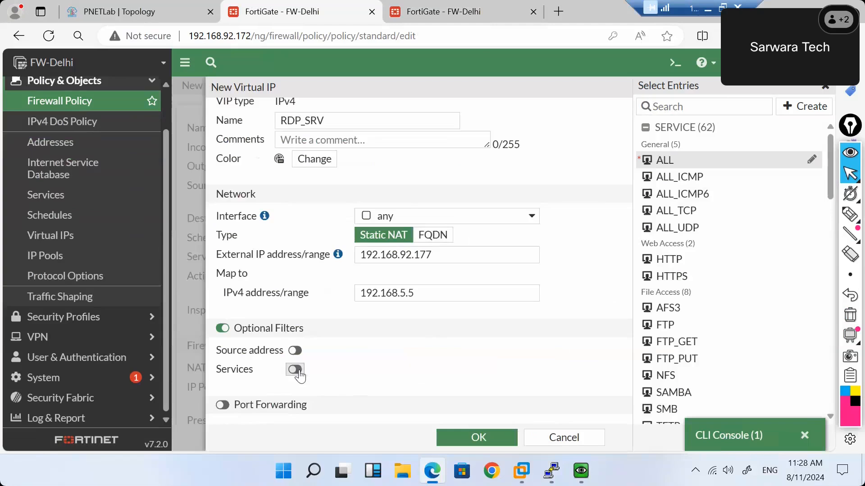
click(295, 350)
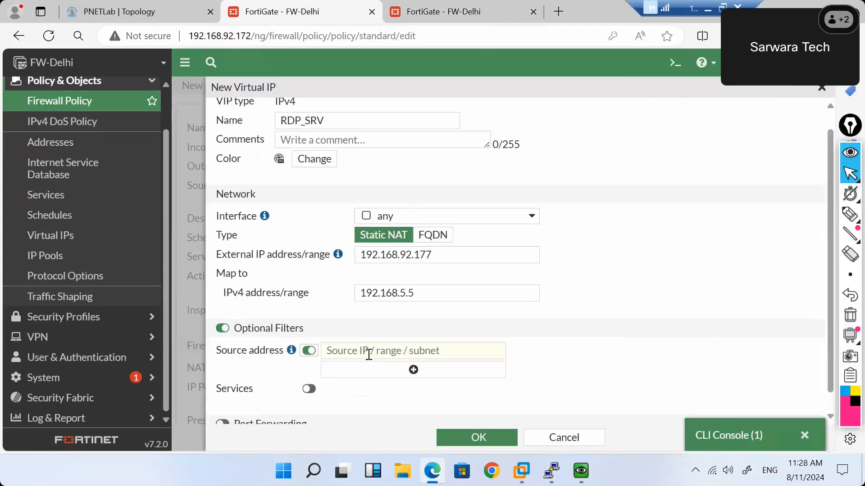
scroll(347, 374, down, 1)
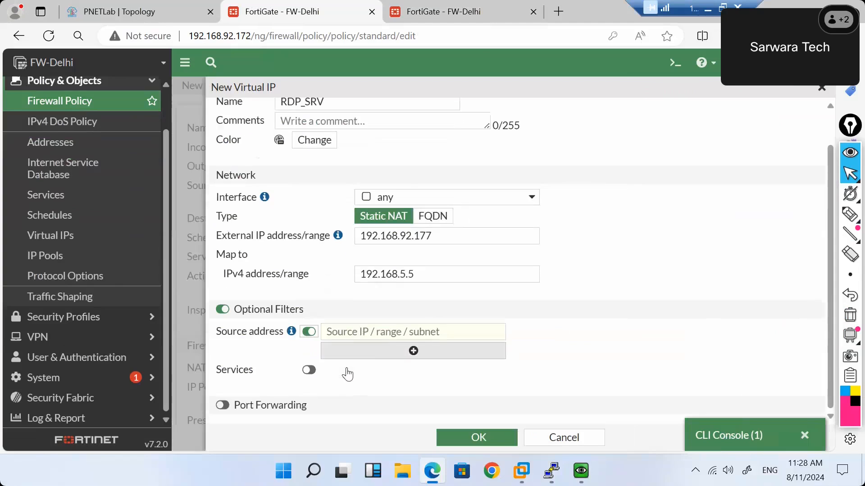
click(304, 332)
click(224, 328)
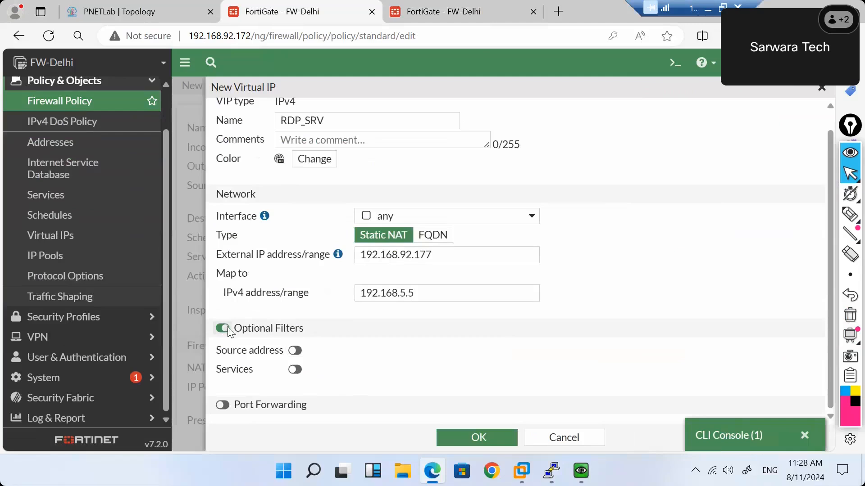
Try port forwarding with external port range 1-50000, then leave port forwarding disabled.
click(222, 377)
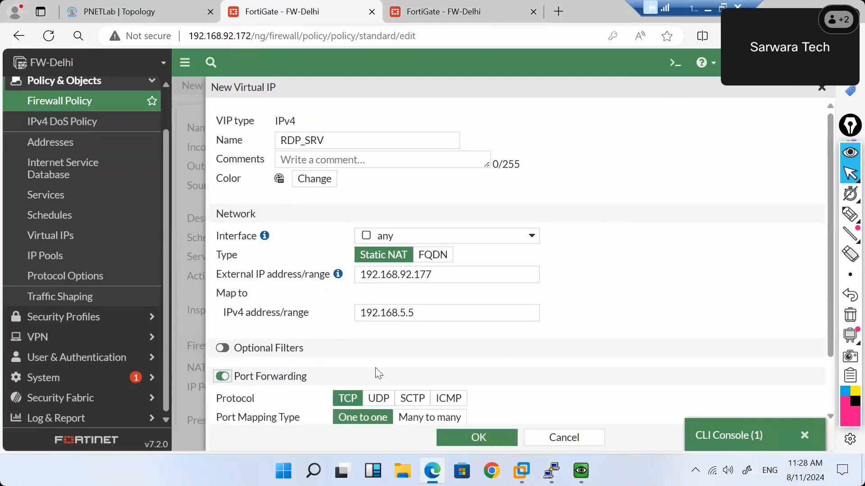
scroll(375, 367, down, 2)
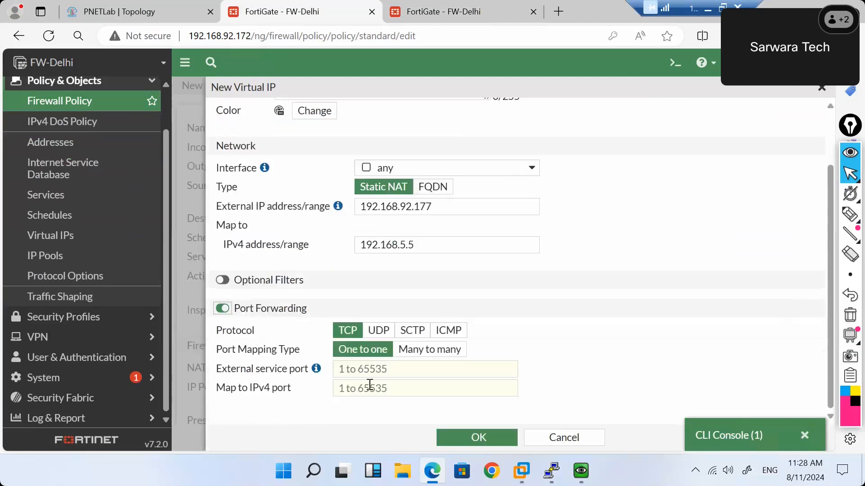
click(380, 372)
text(1)
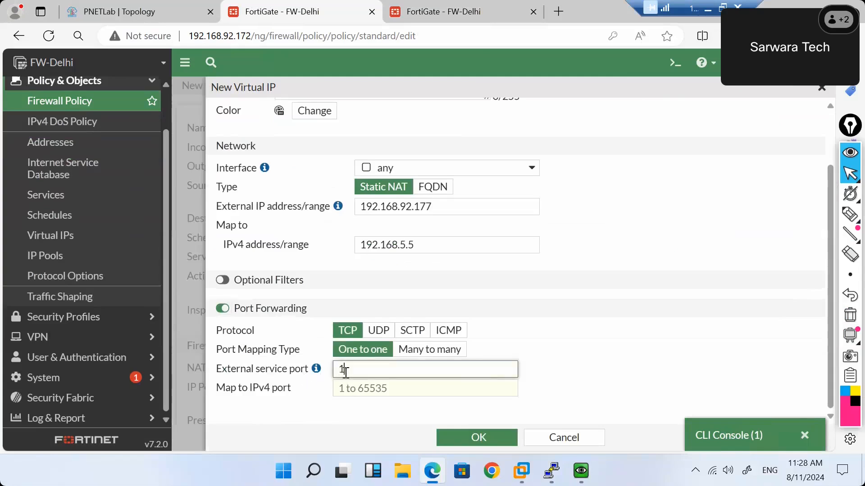
text(-50000)
click(421, 387)
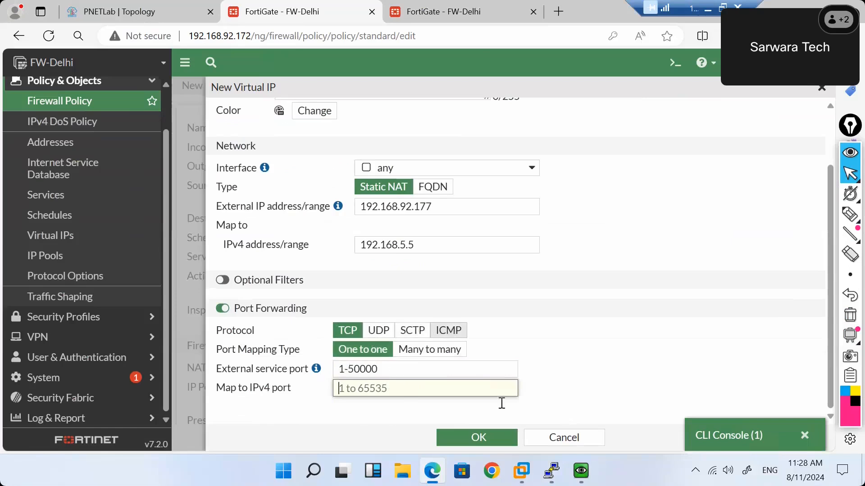
click(223, 309)
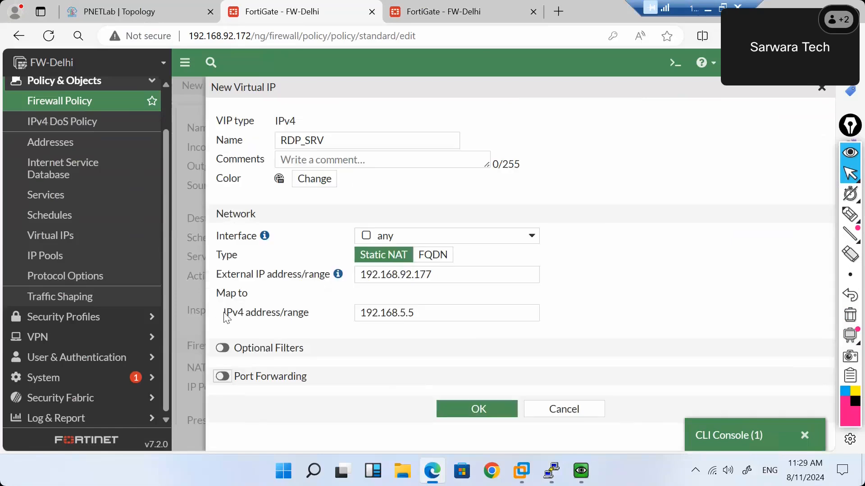
click(228, 381)
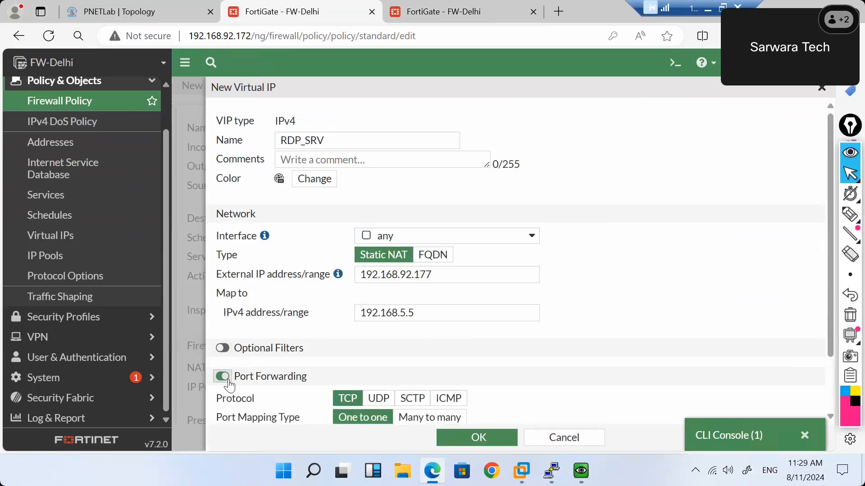
scroll(311, 356, down, 2)
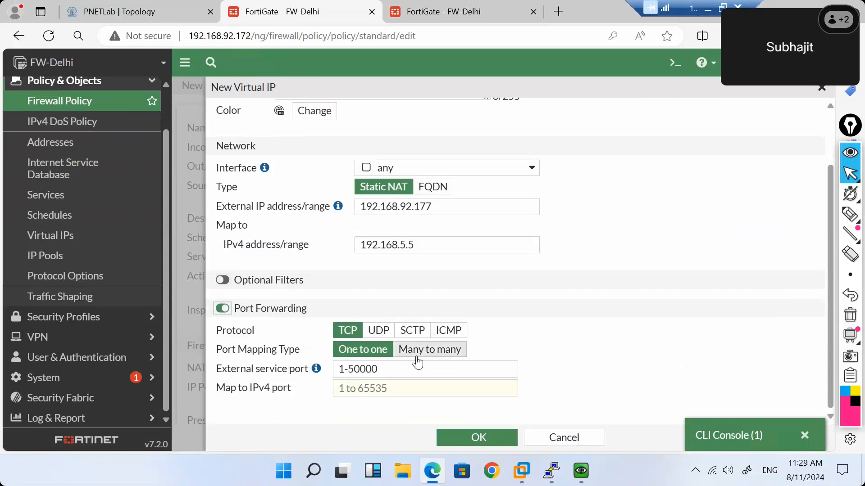
click(222, 309)
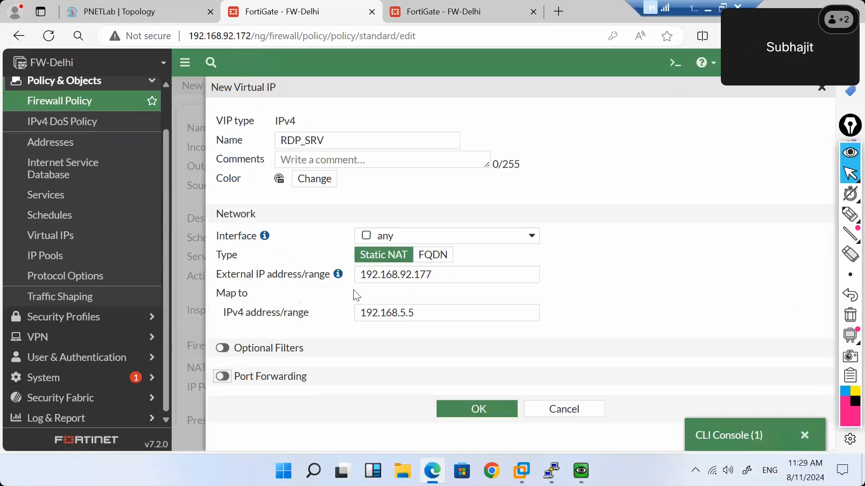
Keep the interface as any and save the RDP_SRV virtual IP.
click(454, 244)
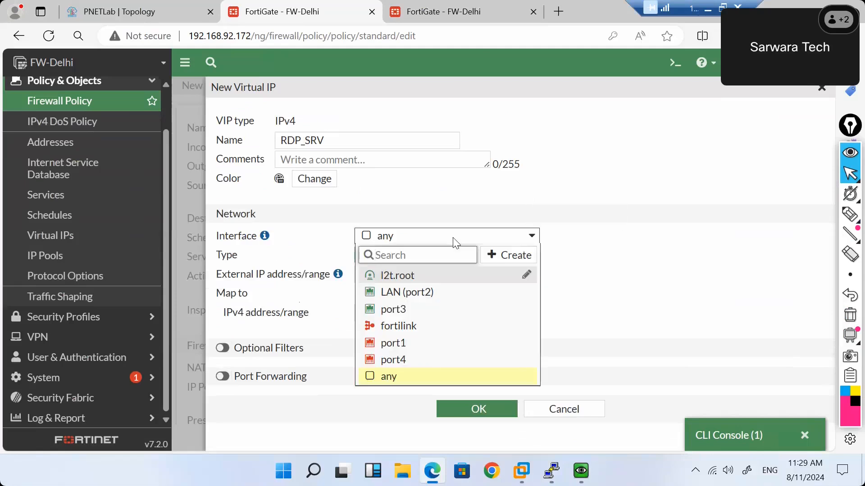
mouse_move(396, 313)
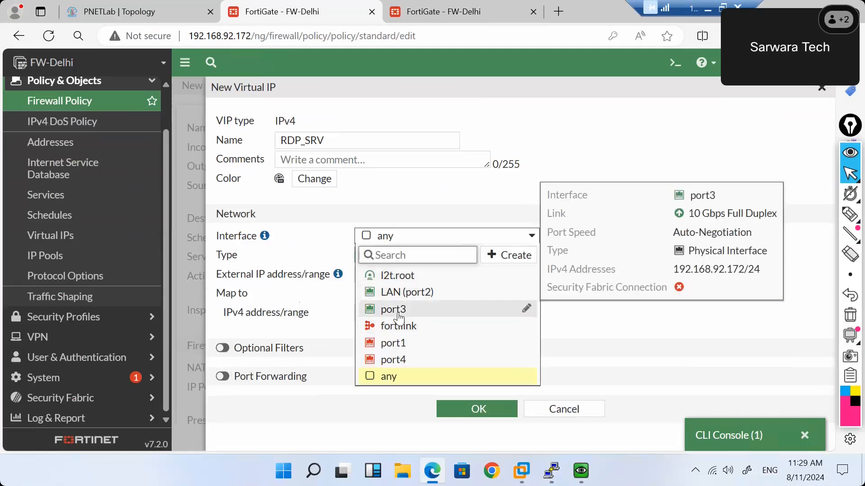
click(436, 219)
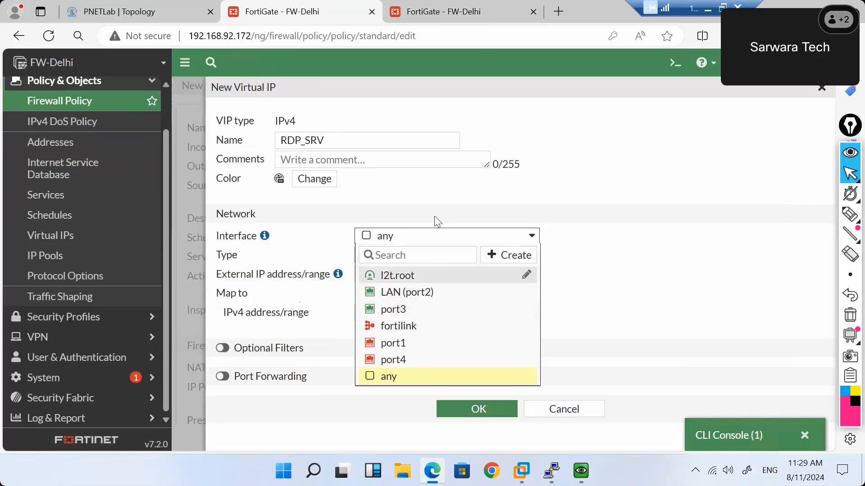
click(467, 414)
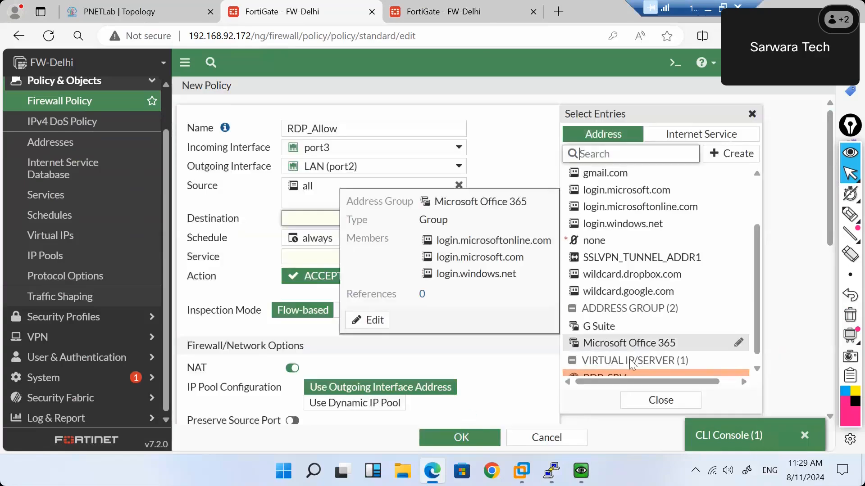
Set RDP_SRV as the RDP_Allow policy's destination.
click(622, 378)
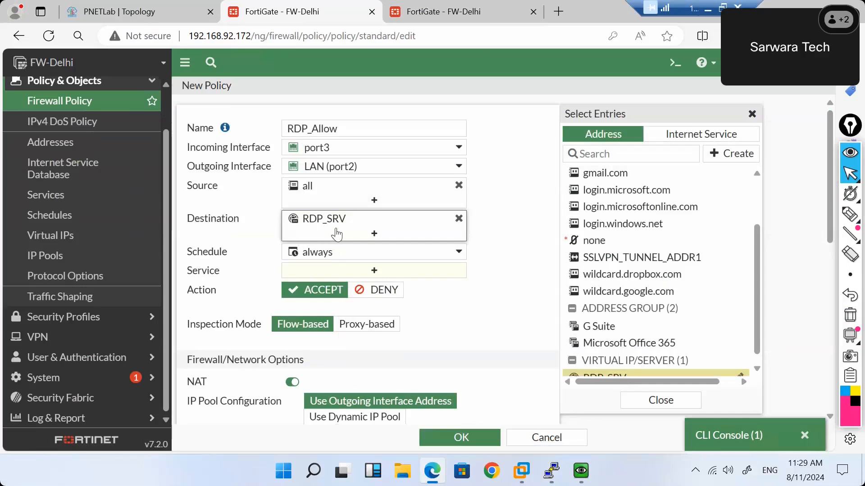
mouse_move(325, 220)
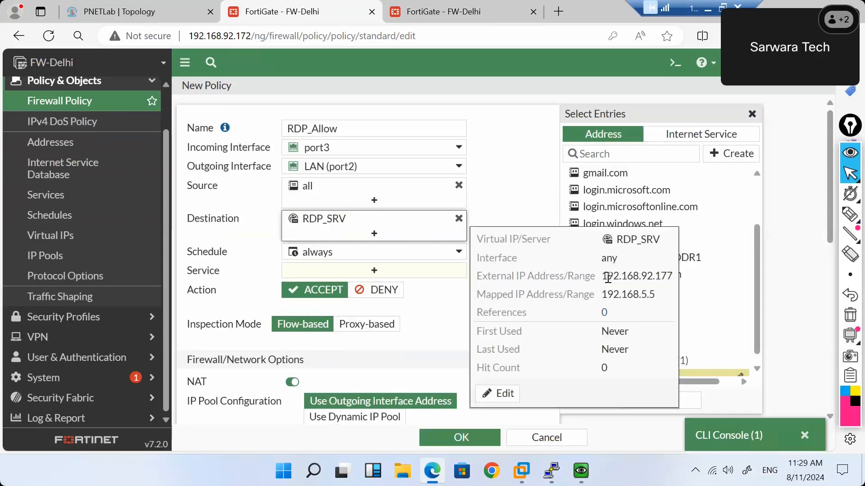
drag(606, 277, 604, 298)
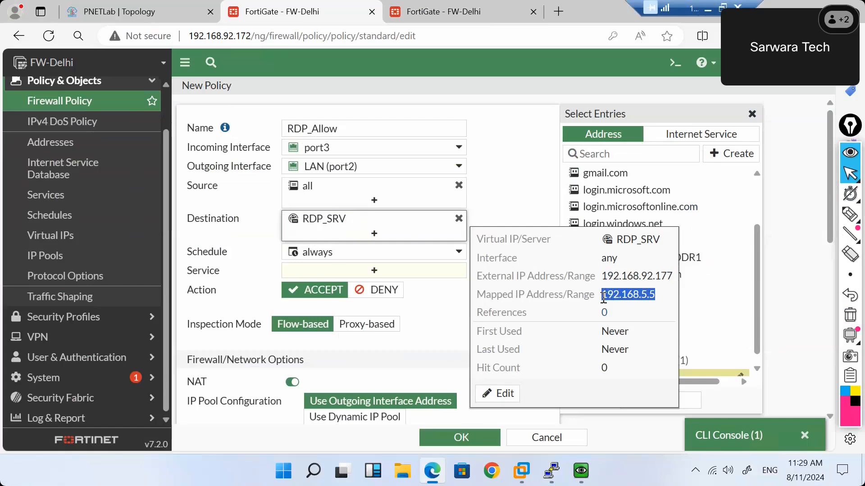
click(505, 195)
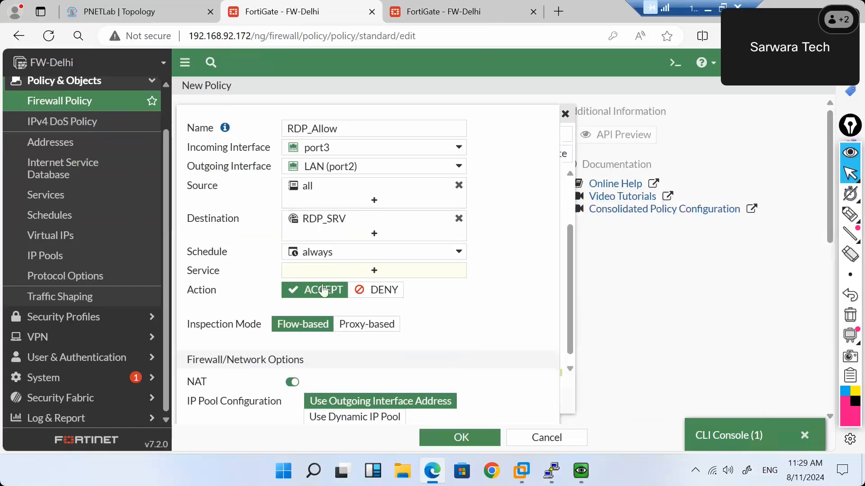
Search for and add RDP as the policy's service.
click(363, 272)
click(609, 137)
text(rdp)
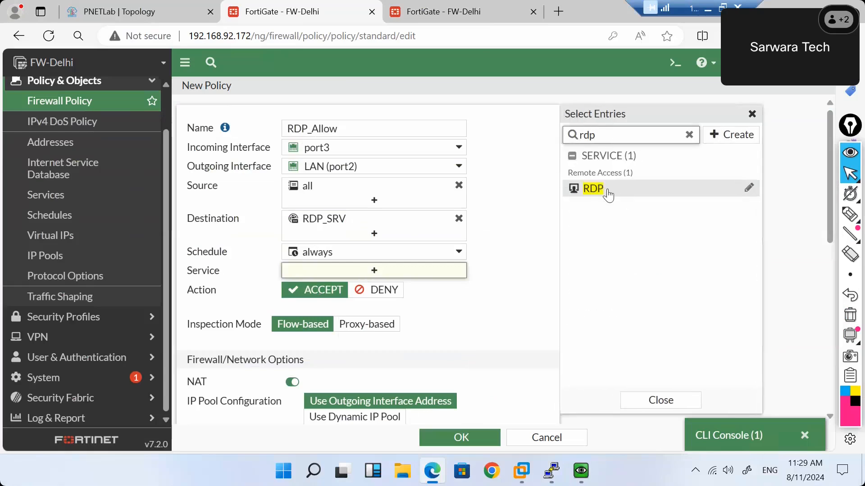
click(599, 190)
click(527, 245)
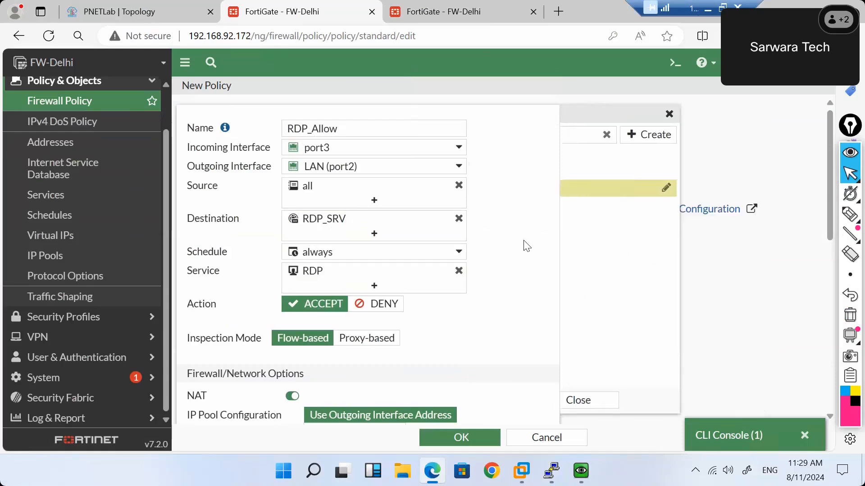
Turn NAT off, log all sessions, and save the RDP_Allow policy.
scroll(524, 245, down, 3)
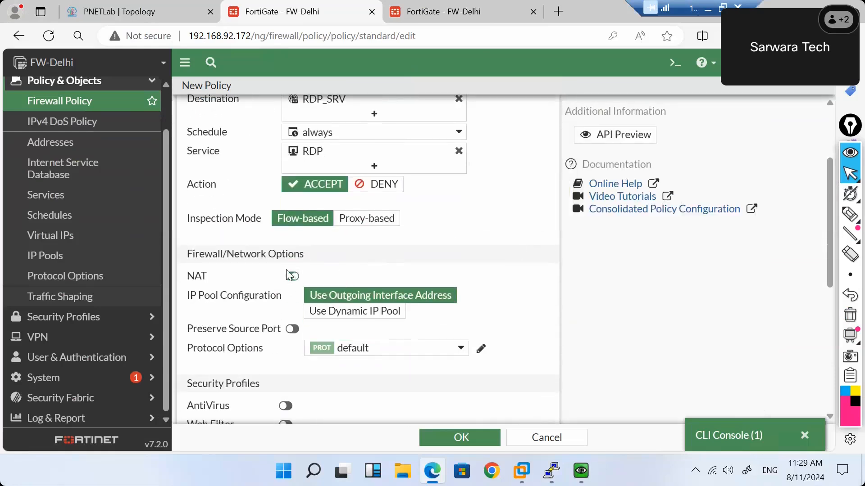
click(287, 279)
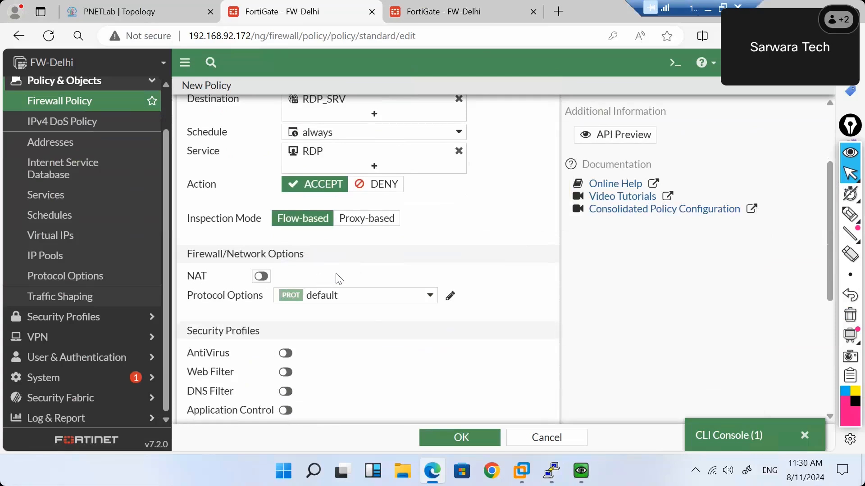
scroll(339, 278, down, 5)
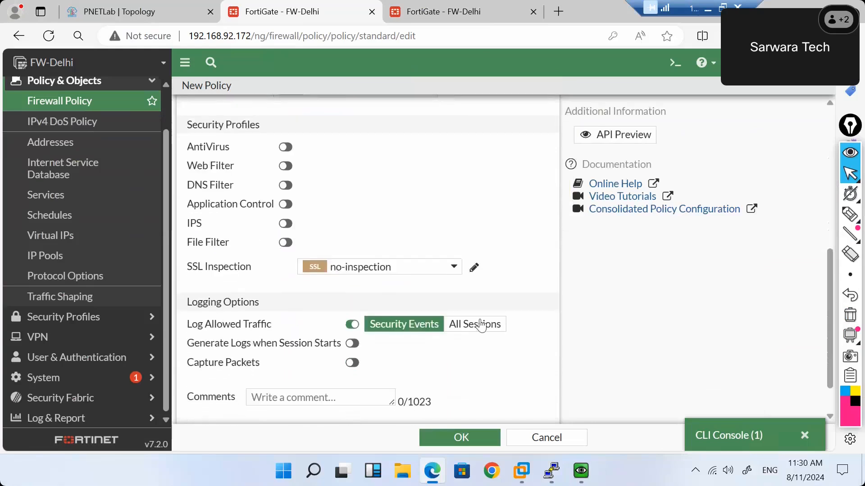
click(482, 328)
scroll(484, 329, down, 1)
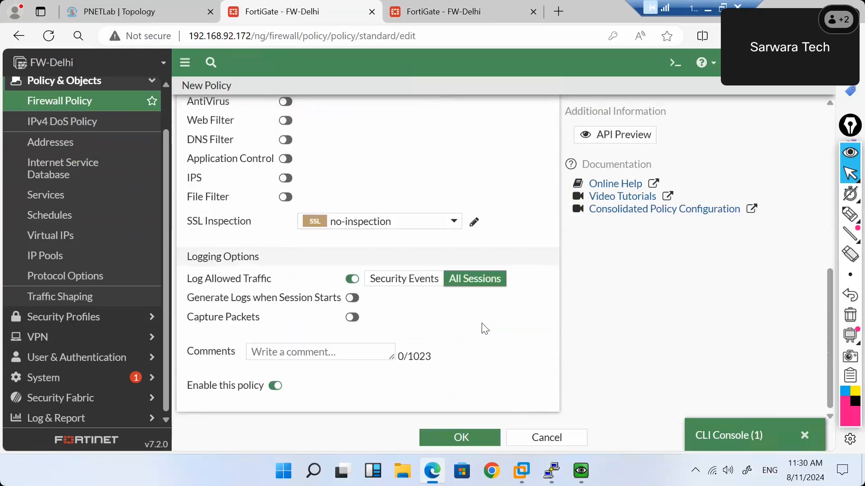
click(454, 440)
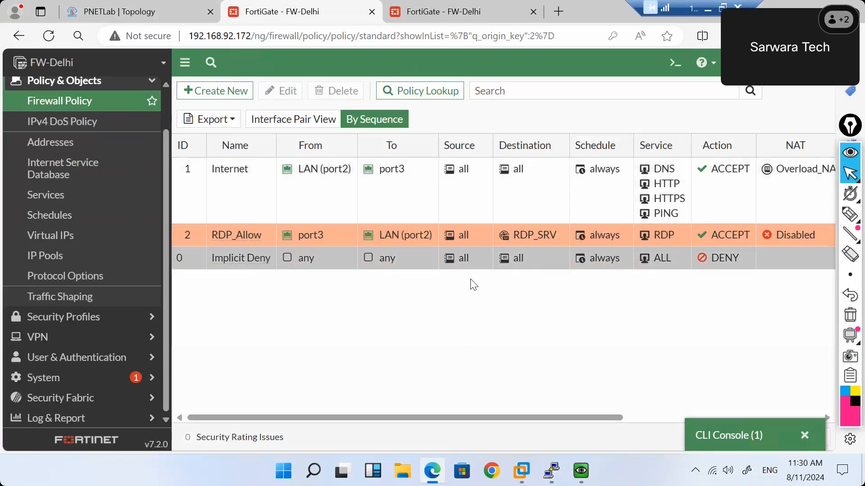
Launch the Win node's VNC console from the PNETLab topology page.
click(141, 14)
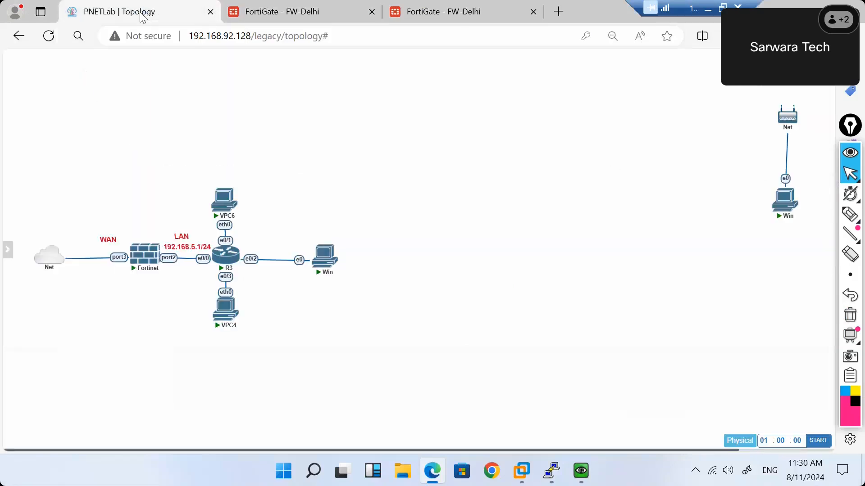
click(783, 206)
click(481, 123)
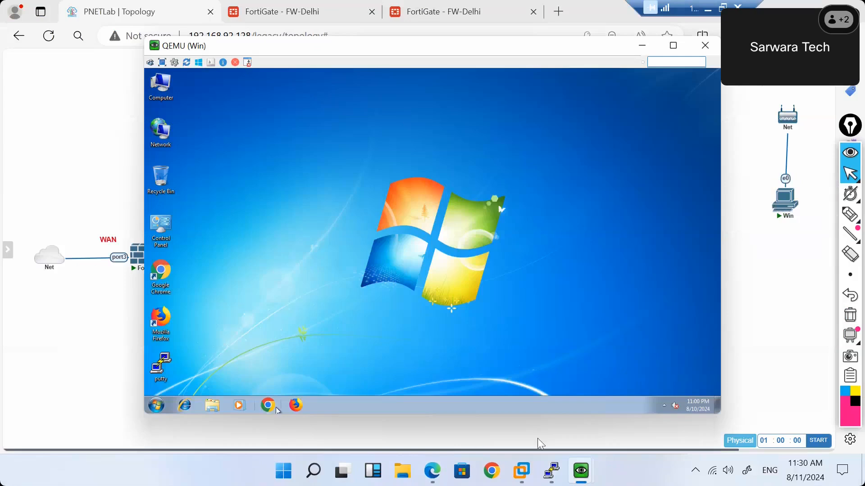
Bring the first Win console window forward, then minimize it.
mouse_move(581, 476)
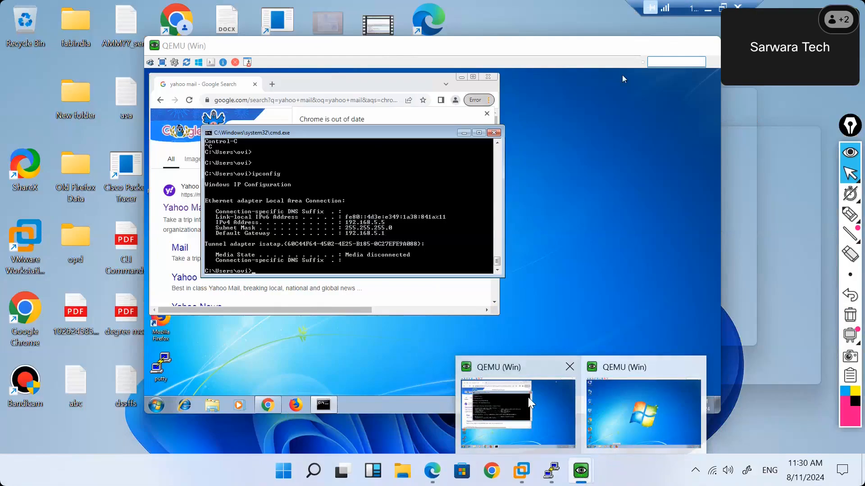
click(530, 402)
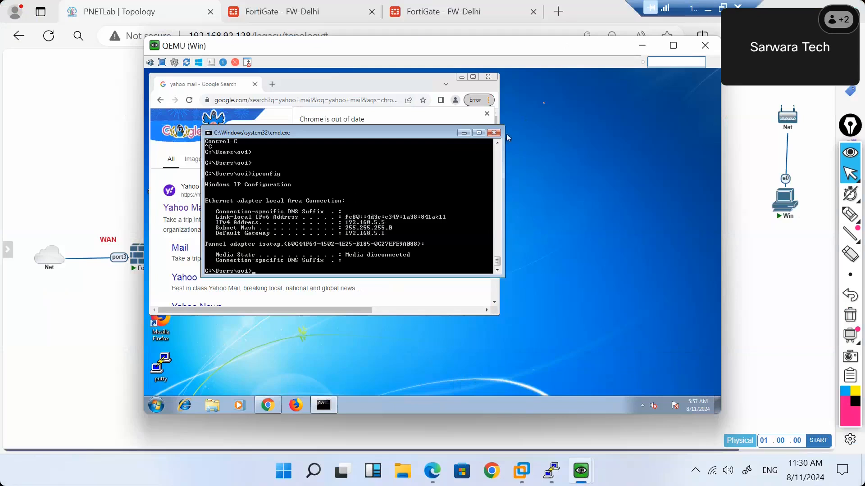
click(642, 46)
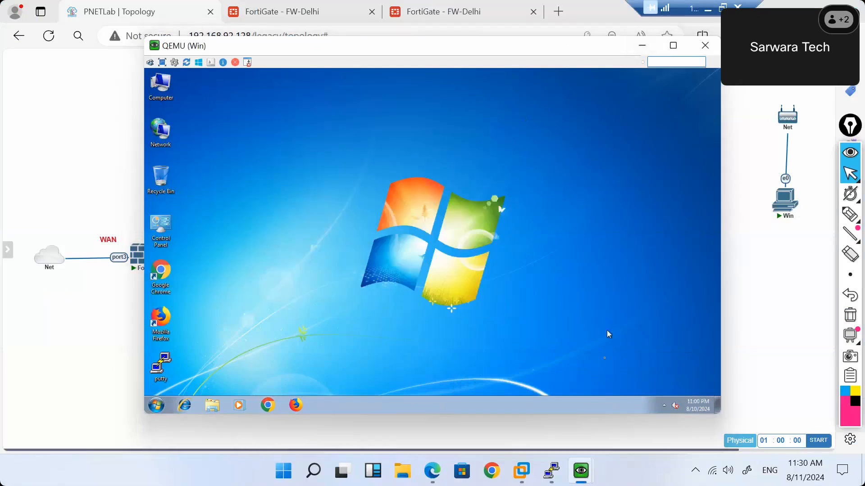
Return to FortiGate's firewall policy list, then bring the Windows VM console to the front.
mouse_move(589, 479)
click(411, 14)
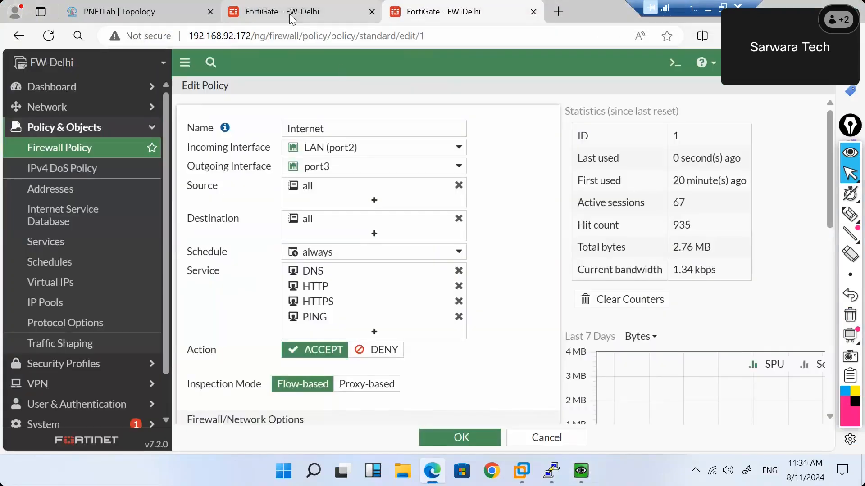
click(289, 14)
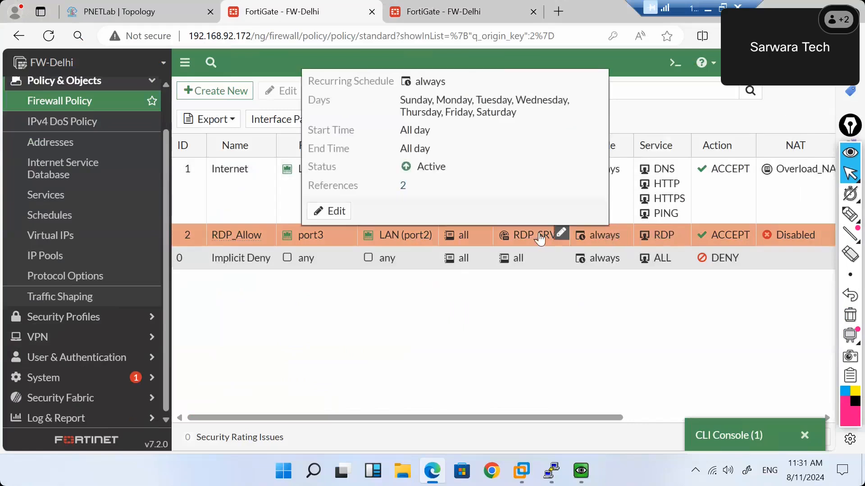
mouse_move(541, 238)
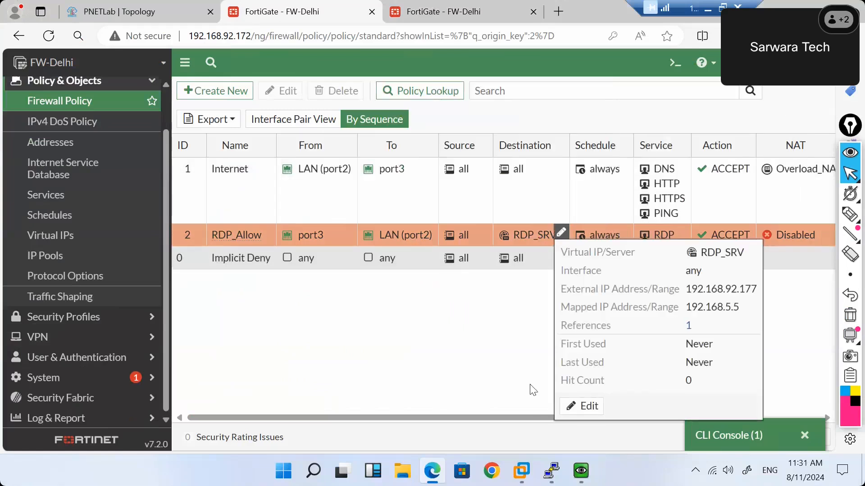
mouse_move(580, 471)
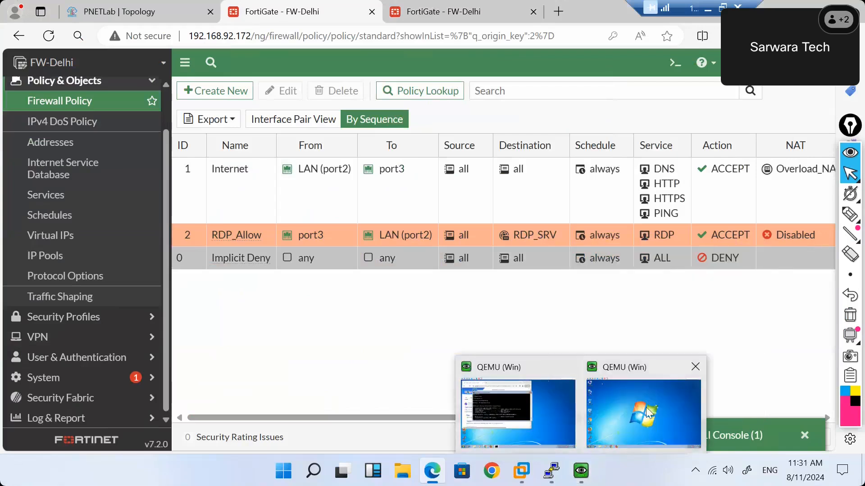
click(612, 414)
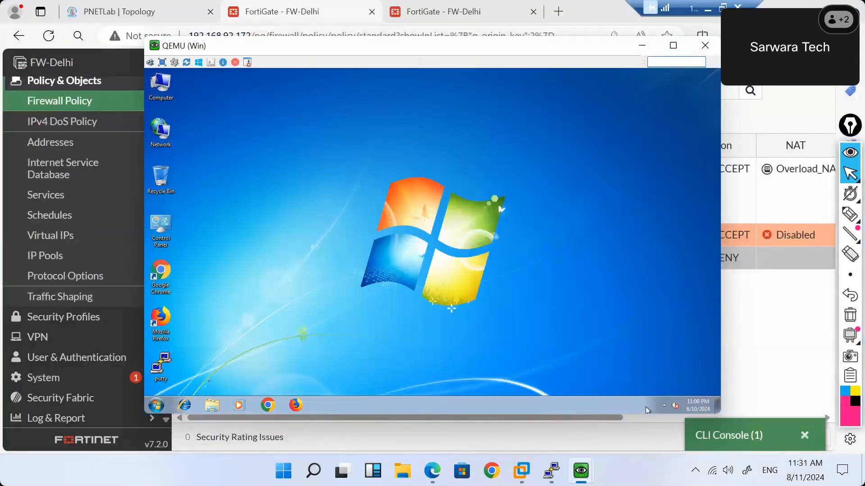
Open a command prompt and run ipconfig to confirm the host address 192.168.92.173.
click(156, 405)
text(cmd)
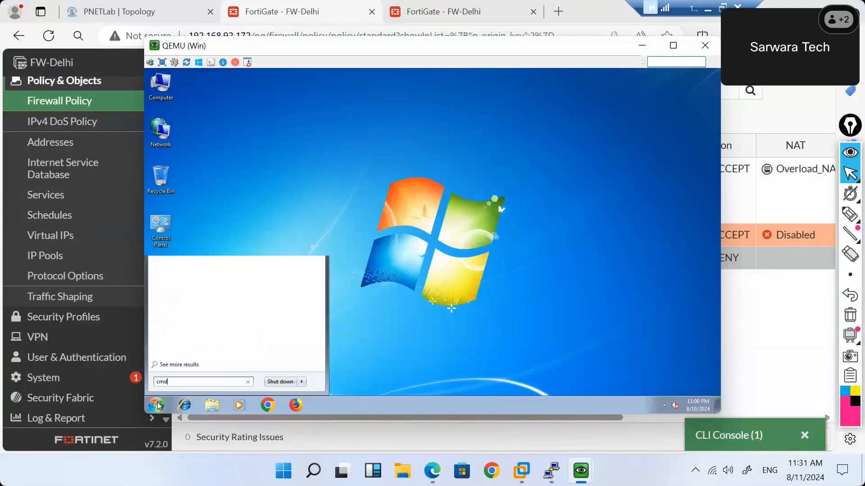
key(Return)
text(i)
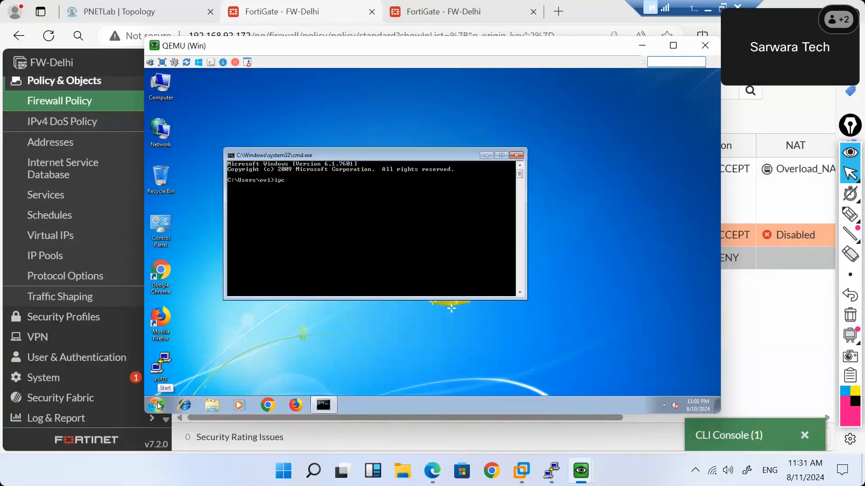
text(pconfig)
key(Return)
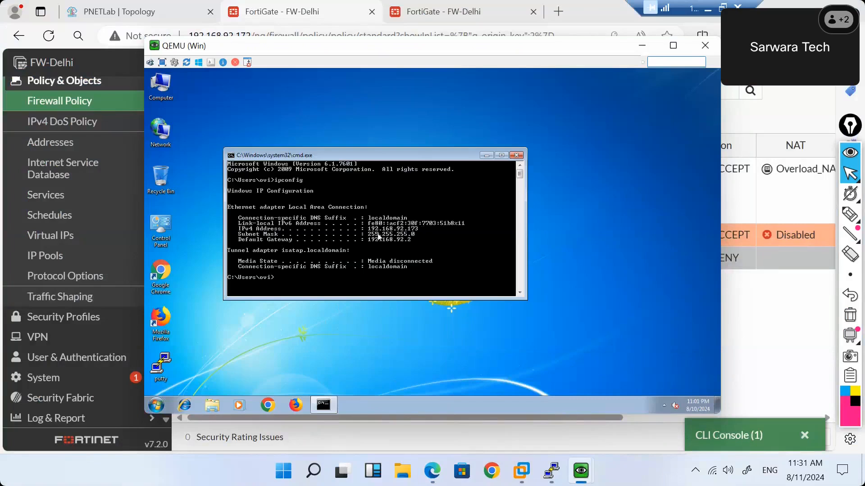
key(Return)
key(Return)
key(Return)
key(Return)
key(Return)
key(Return)
key(Return)
key(Return)
key(Return)
key(Return)
key(Return)
key(Return)
key(Return)
key(Return)
key(Return)
key(Return)
key(Return)
key(Return)
key(Return)
key(Return)
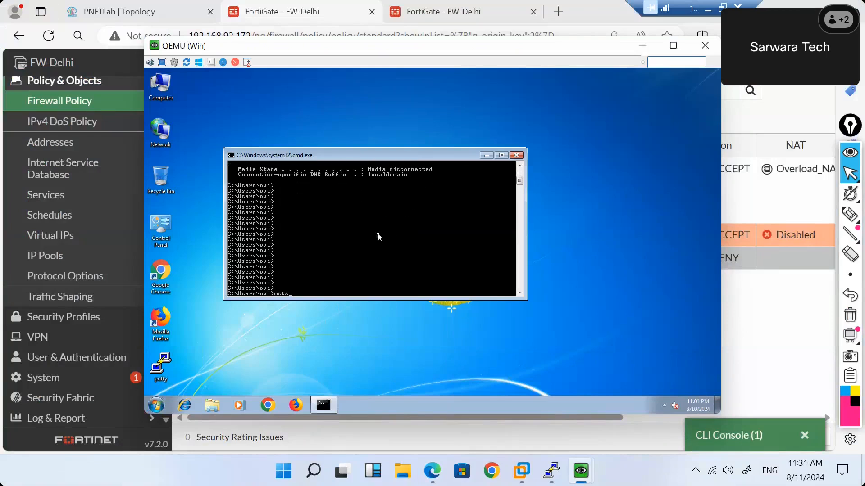
Start a Remote Desktop connection with mstsc to 192.168.92.177, entering the account password.
text(mstsc)
key(Return)
text(192.168.5.5)
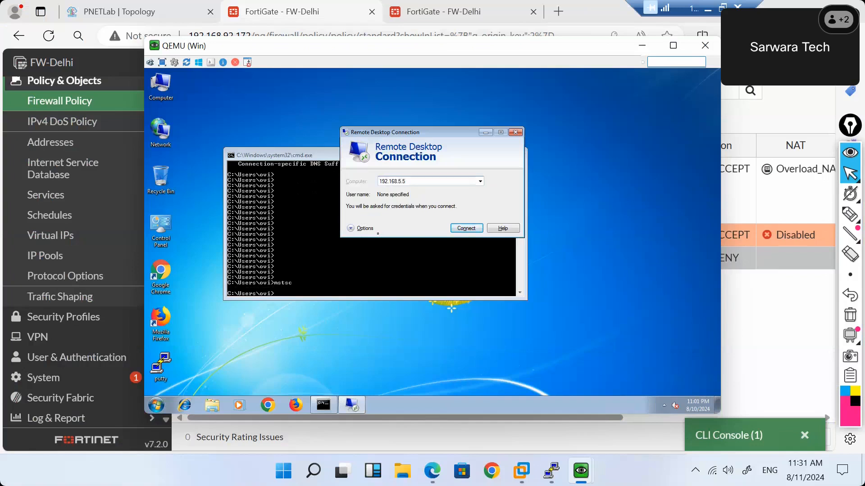
key(Return)
key(Return)
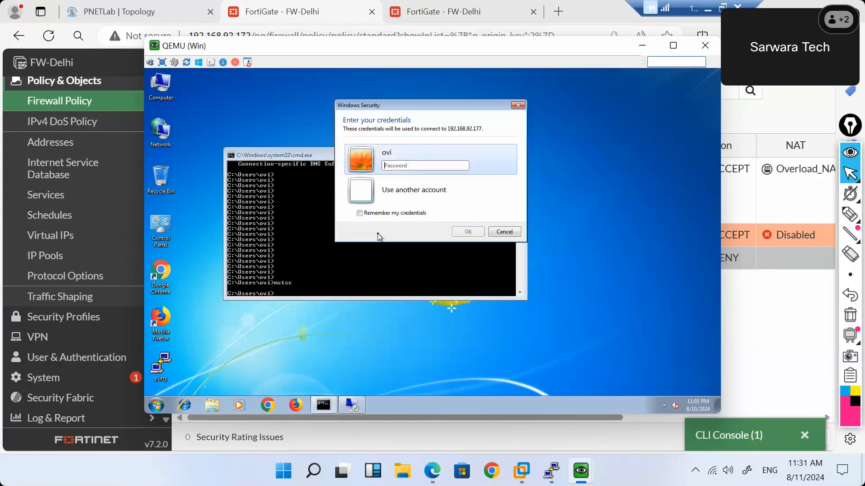
text(p)
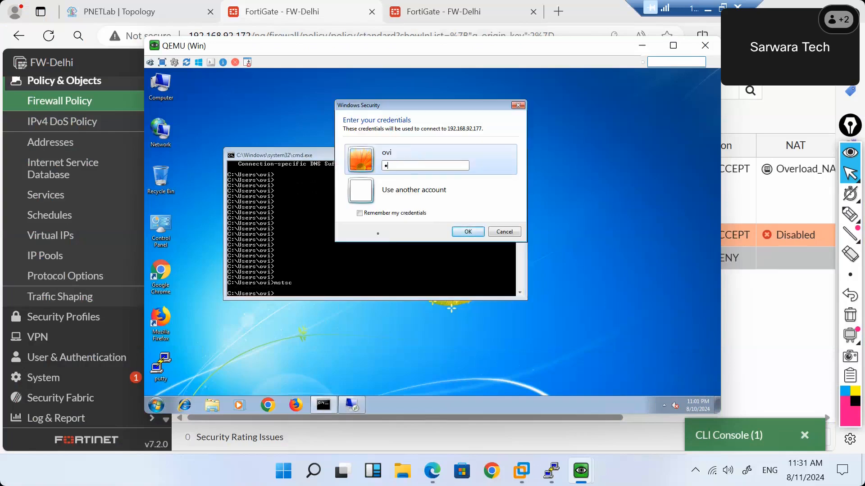
key(Return)
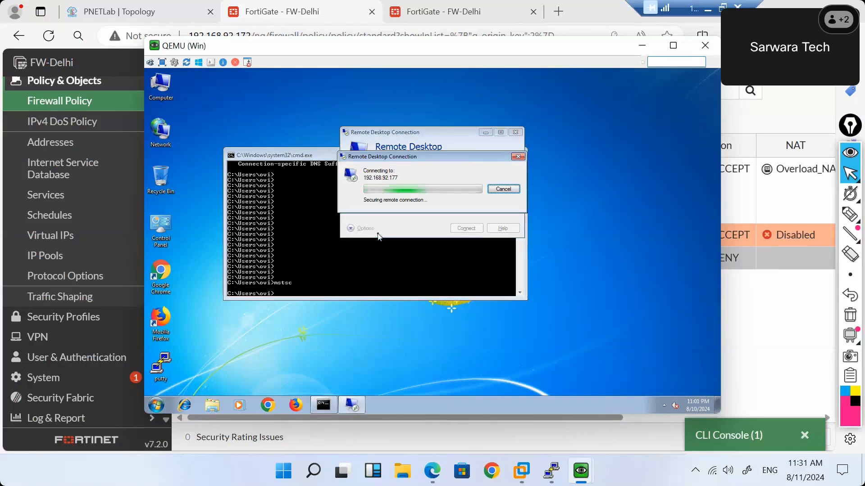
click(743, 437)
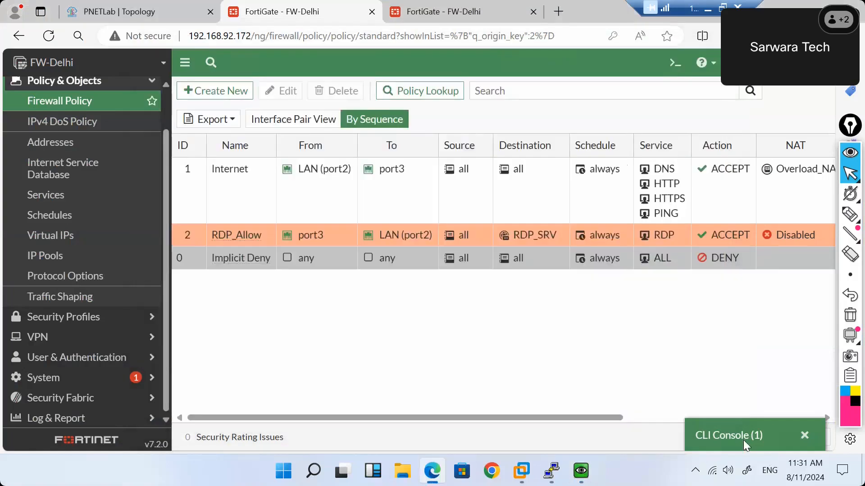
Run 'get system session list' in a fresh FortiGate CLI session.
key(Return)
key(Return)
key(Return)
key(Return)
key(Return)
key(Return)
text(get system session list)
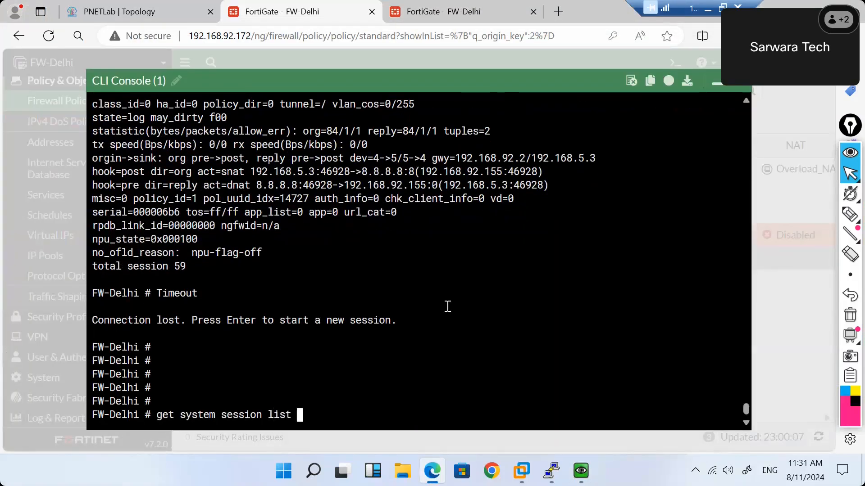
key(Return)
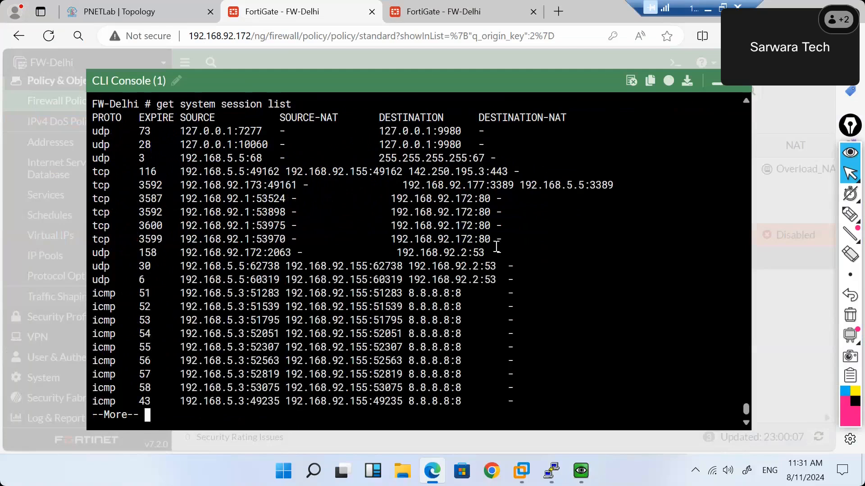
Highlight the RDP session: source 192.168.92.173 port 49161 to destination 192.168.92.177:3389.
drag(620, 188, 94, 191)
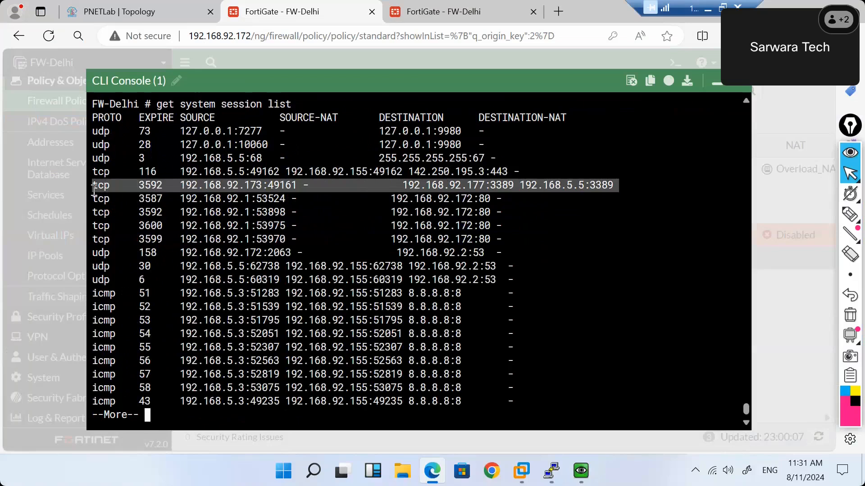
click(234, 190)
drag(243, 187, 184, 189)
click(265, 187)
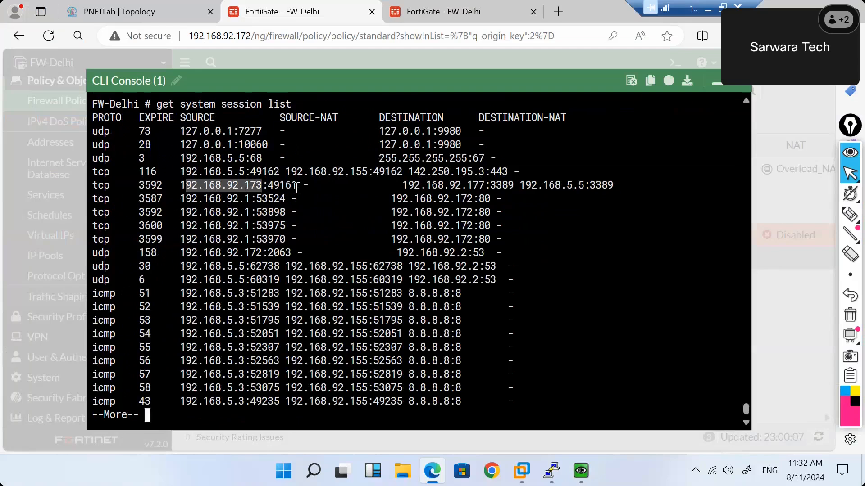
drag(297, 188, 269, 190)
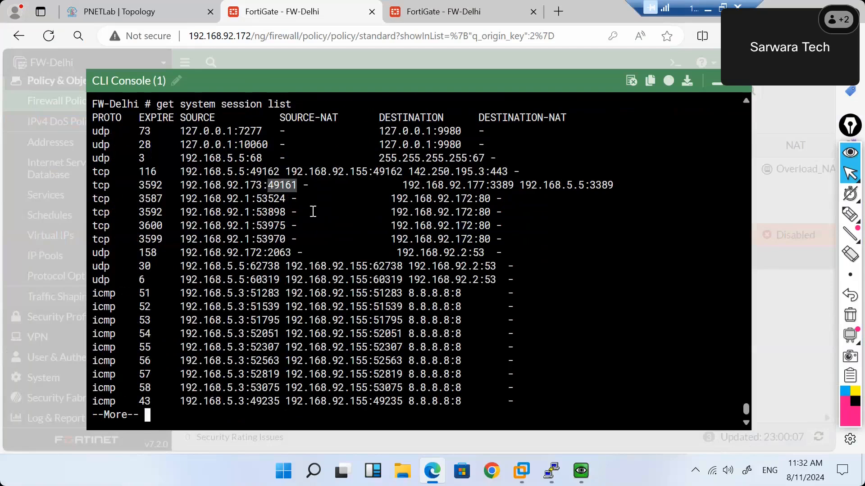
drag(400, 185, 486, 186)
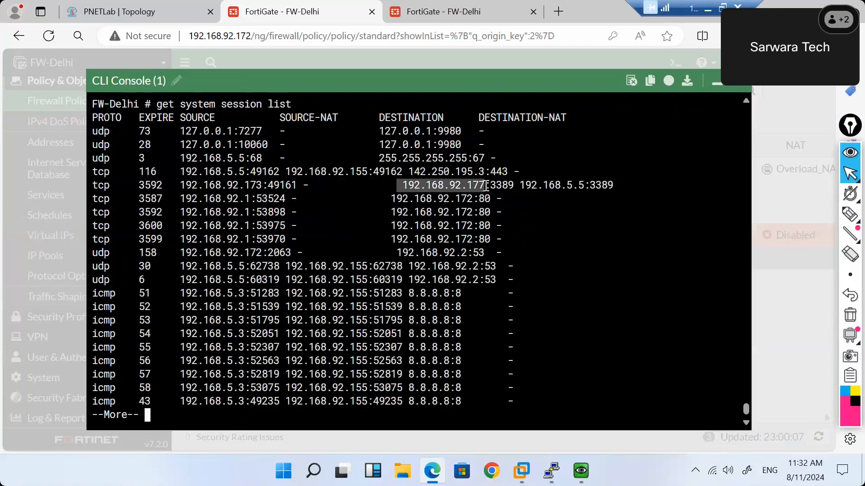
drag(487, 186, 515, 186)
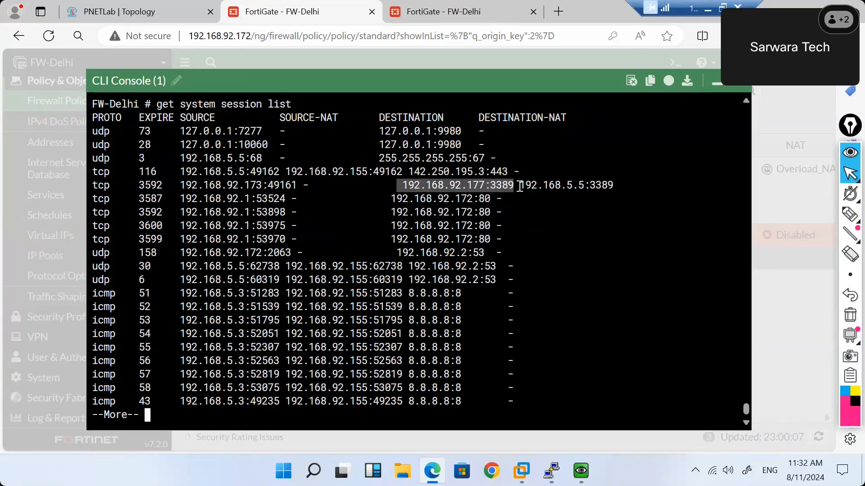
Quit the paged output and highlight the translated address 192.168.5.5.
key(q)
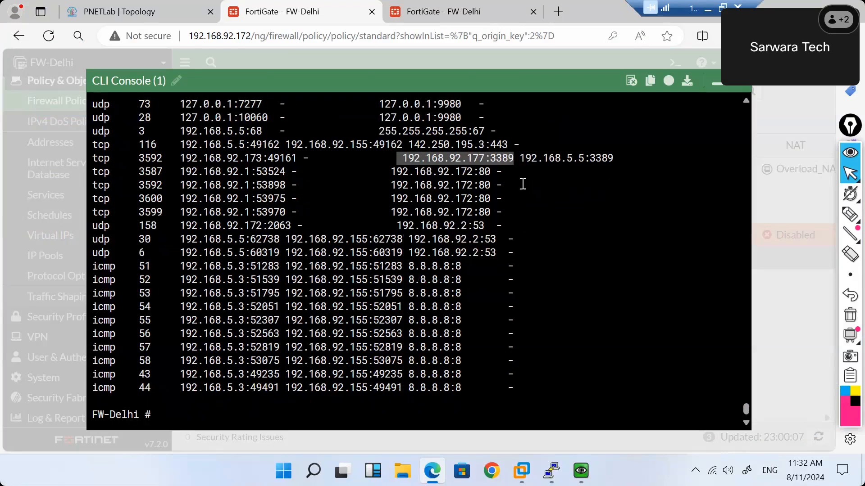
scroll(523, 184, up, 3)
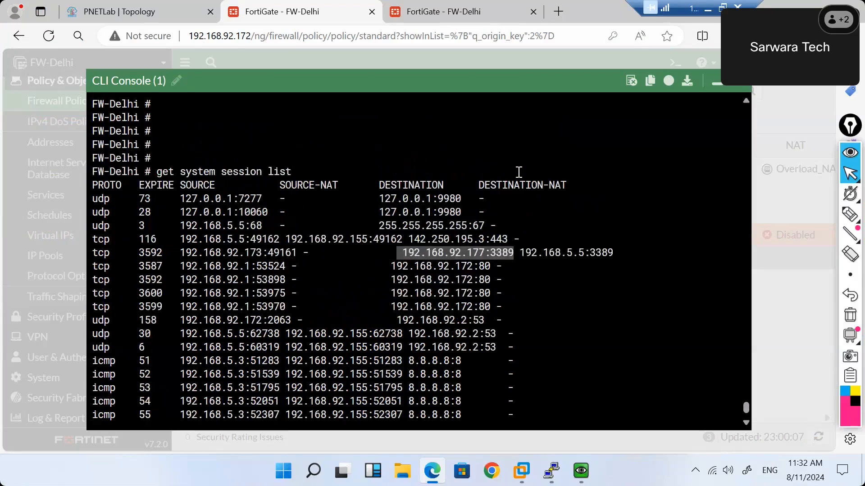
click(522, 254)
drag(526, 255, 592, 253)
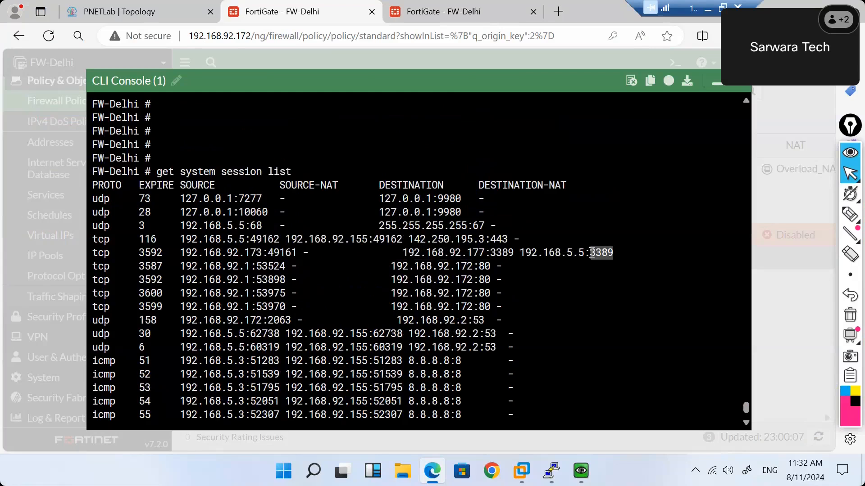
mouse_move(559, 484)
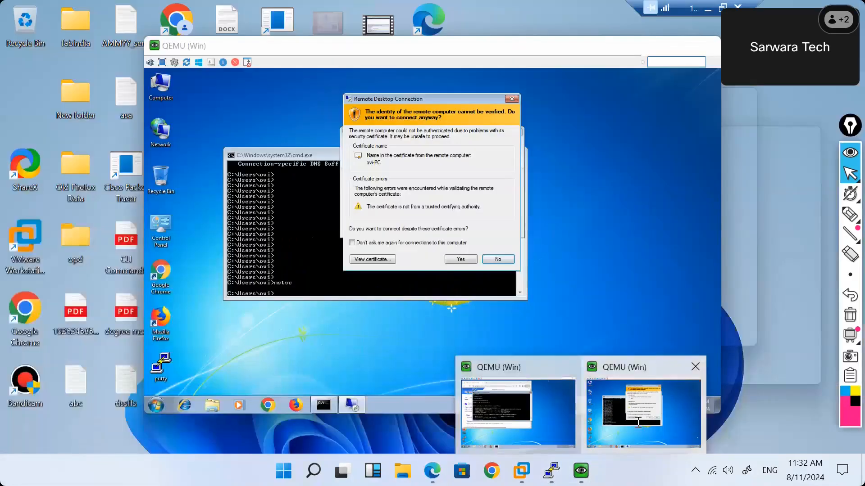
Decline the certificate warning, reconnect to 192.168.92.177 with the password, then accept the certificate.
click(637, 423)
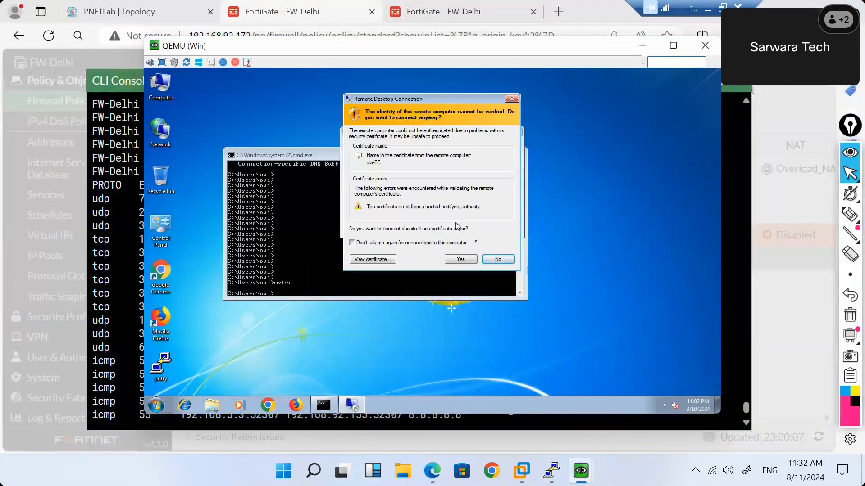
click(509, 260)
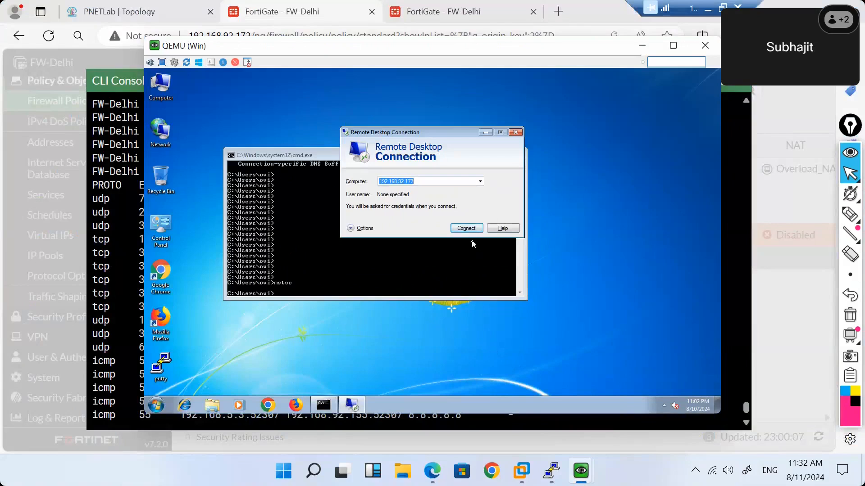
click(465, 230)
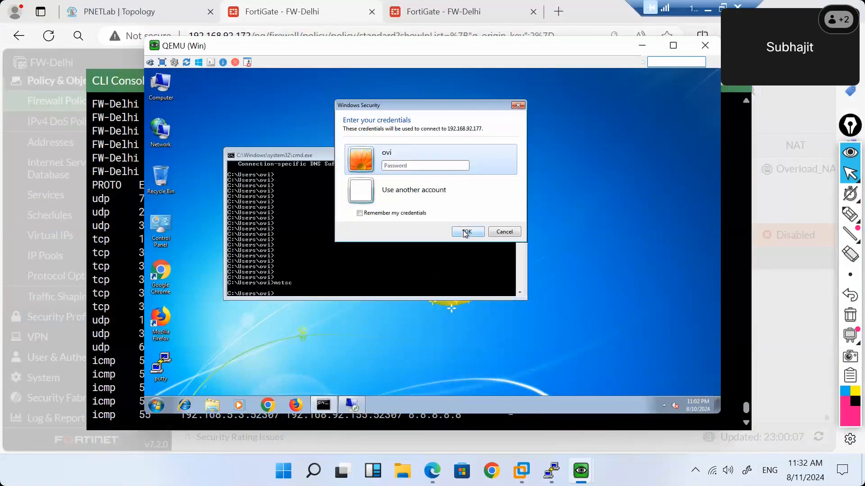
text(•••)
key(Return)
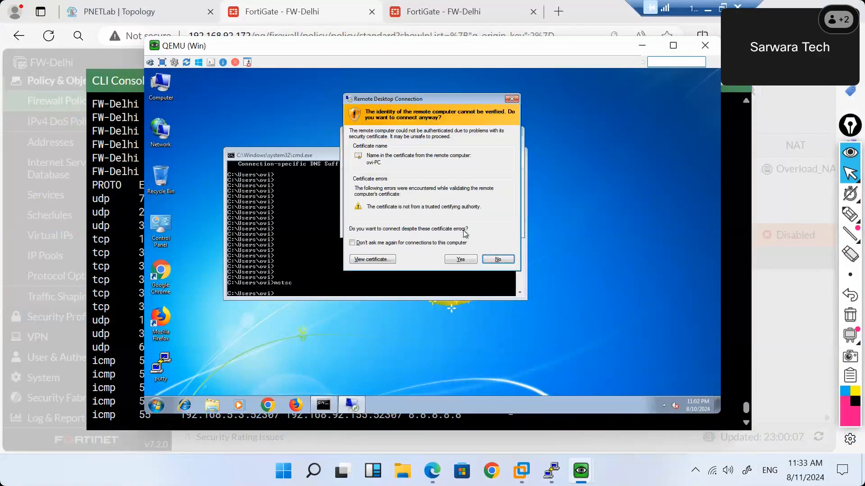
key(Left)
key(Return)
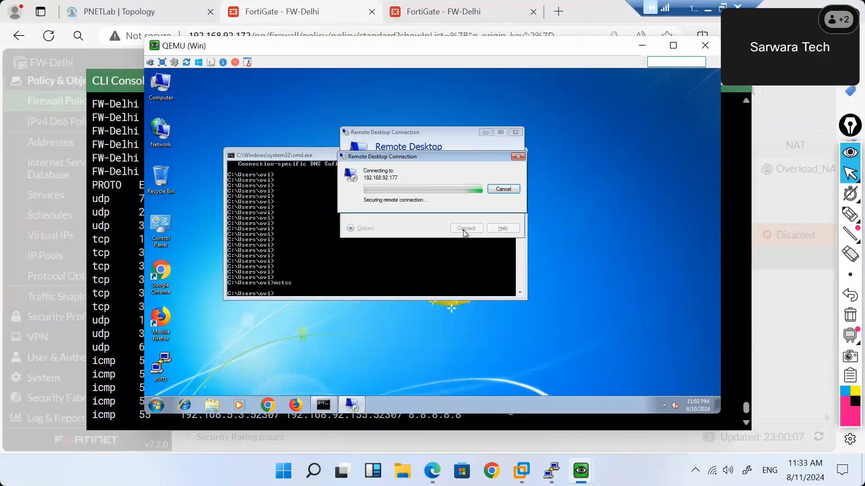
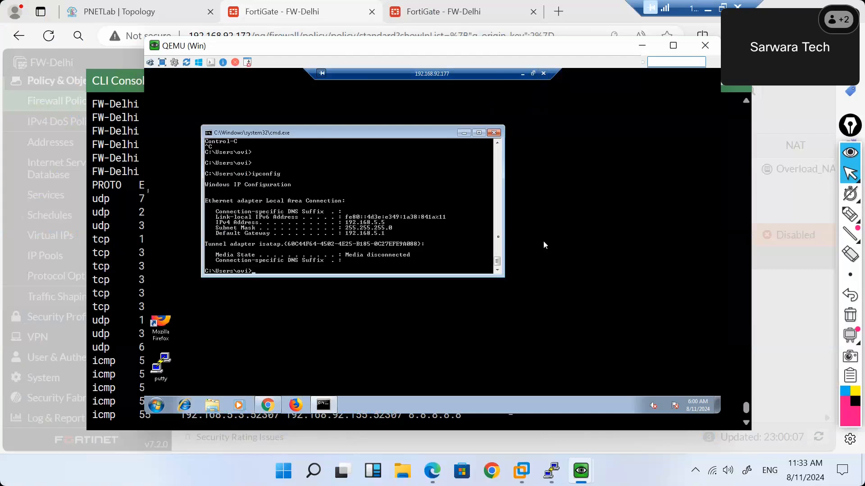
End the remote desktop session and log into the other Windows 7 VM with its password.
click(543, 74)
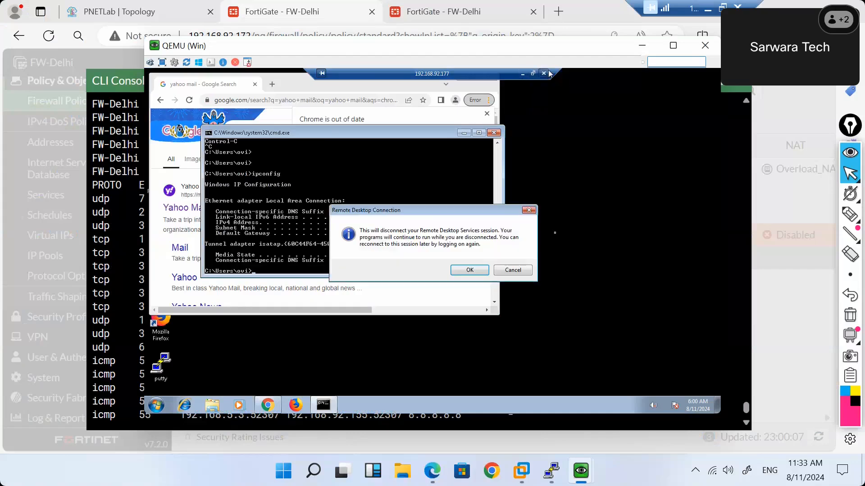
click(470, 270)
mouse_move(581, 471)
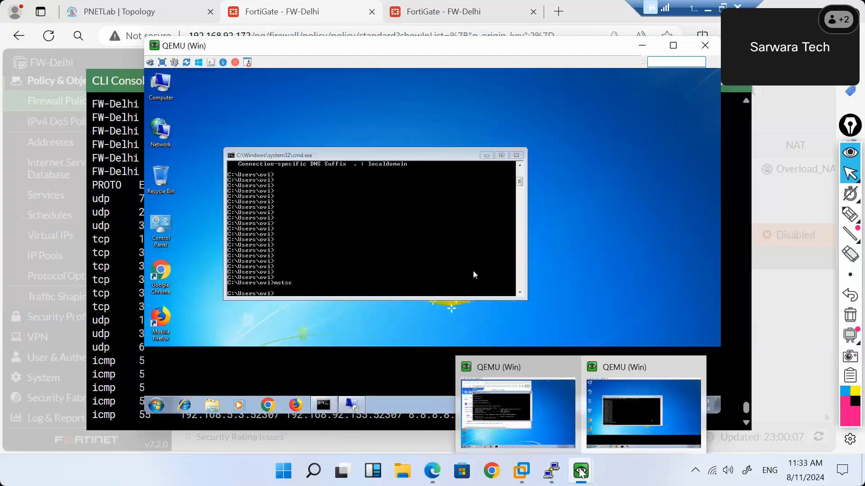
mouse_move(642, 410)
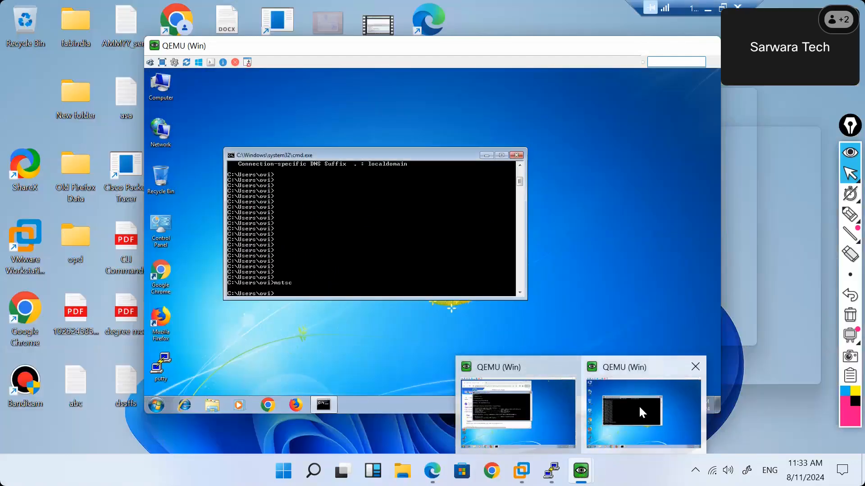
click(513, 403)
text(123)
key(Return)
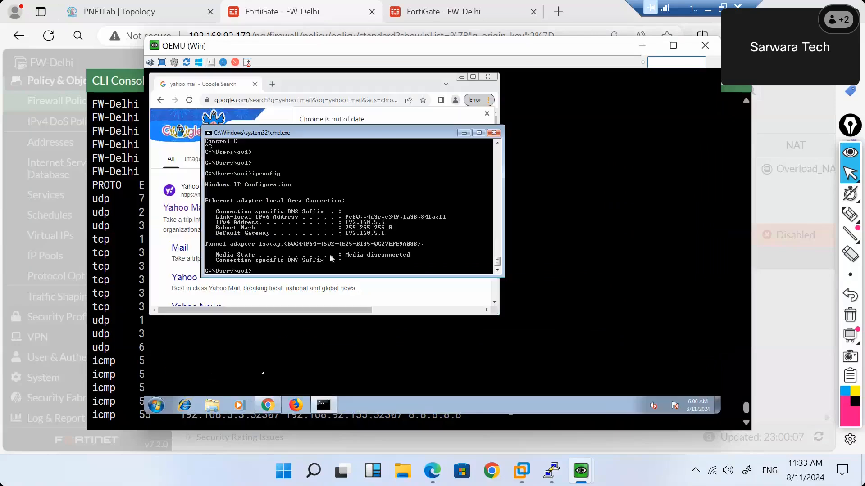
In Computer Properties > Remote settings, choose Don't allow connections to this computer and confirm.
click(158, 405)
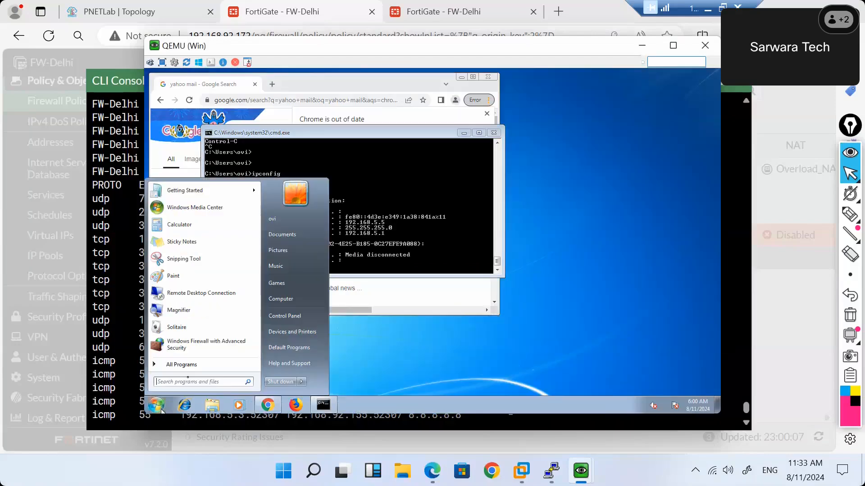
right_click(284, 299)
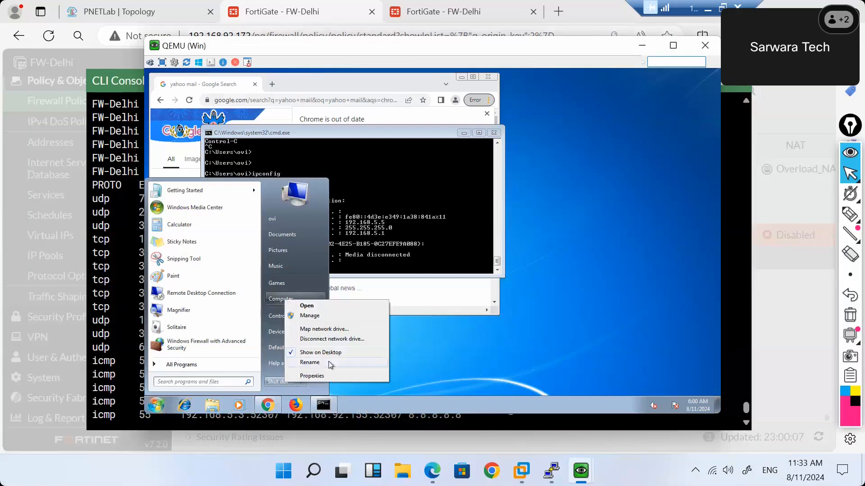
click(316, 376)
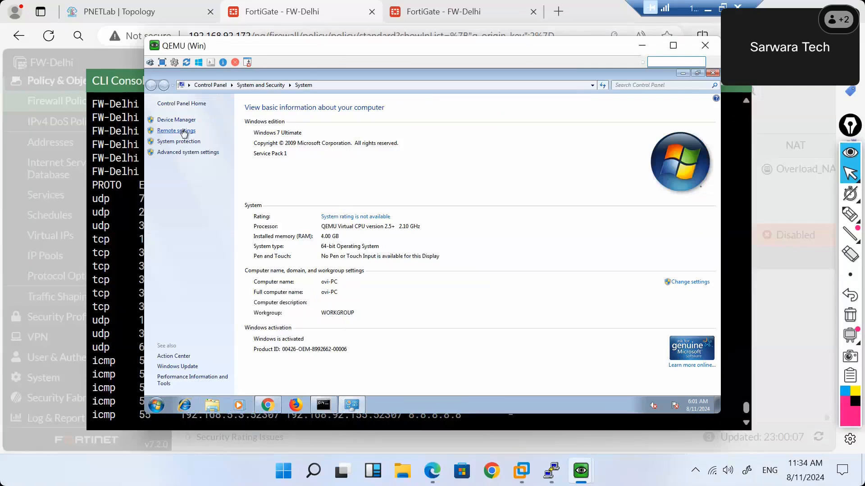
click(184, 132)
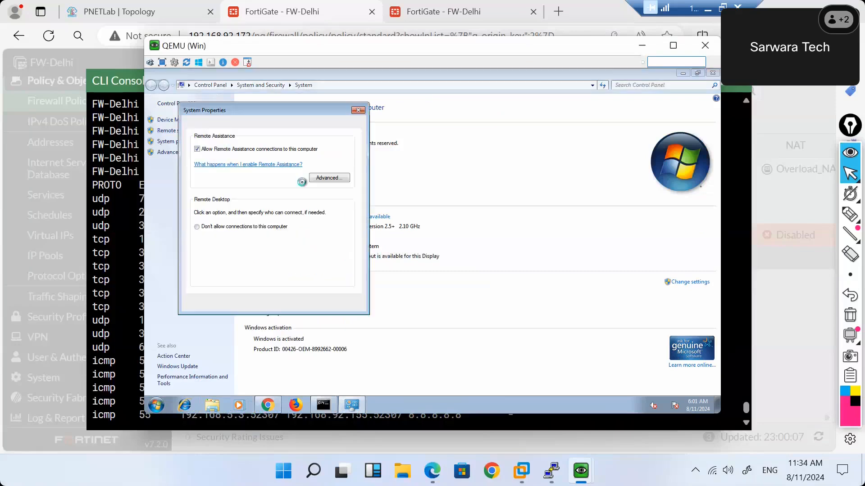
click(207, 227)
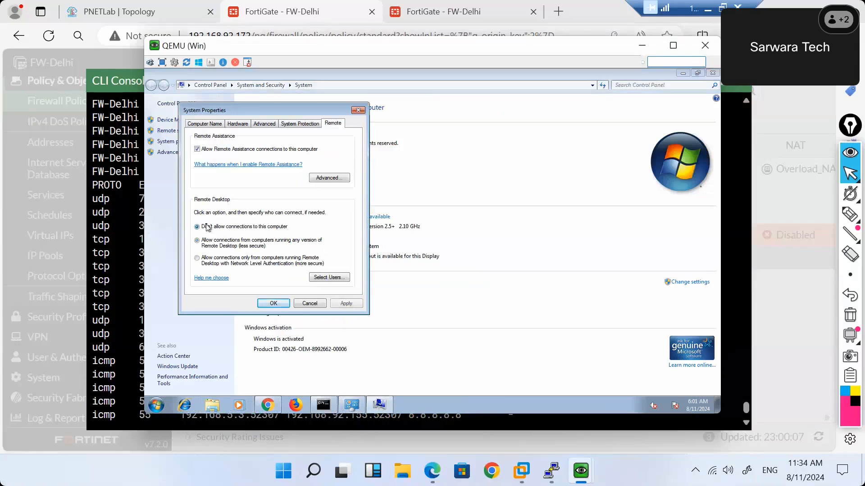
click(273, 303)
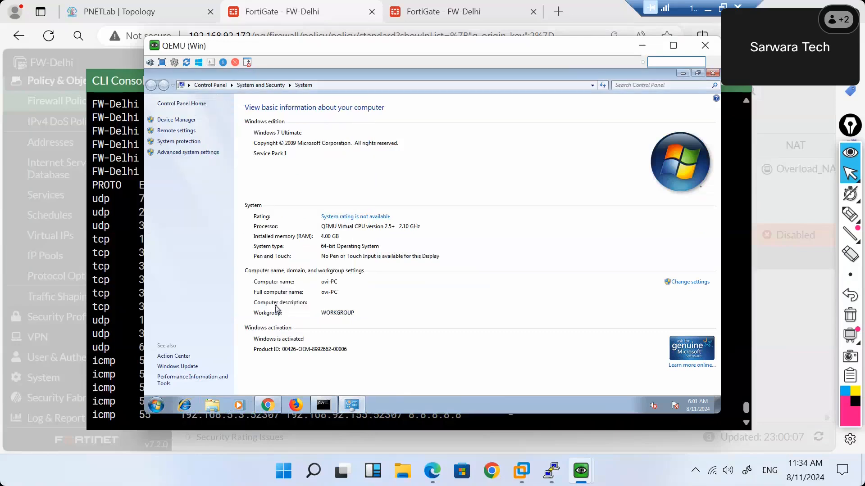
click(128, 310)
mouse_move(581, 479)
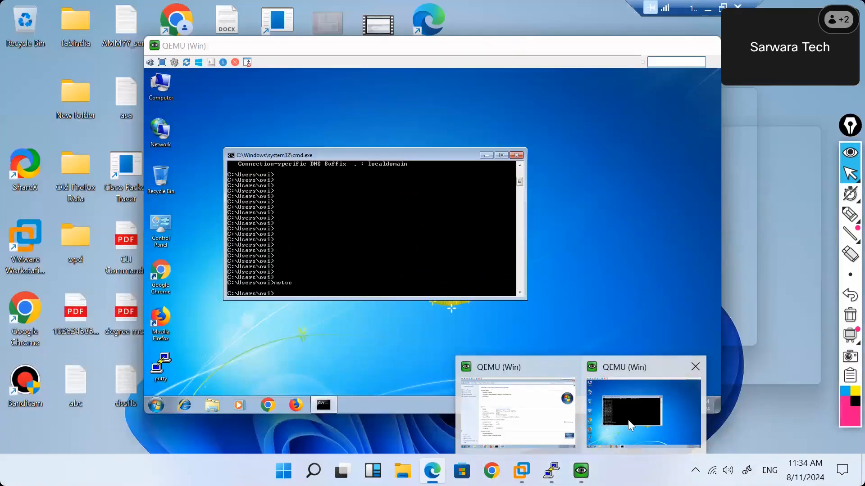
Run ipconfig, then try Remote Desktop to 192.168.92.177 and dismiss the connection failure.
click(628, 420)
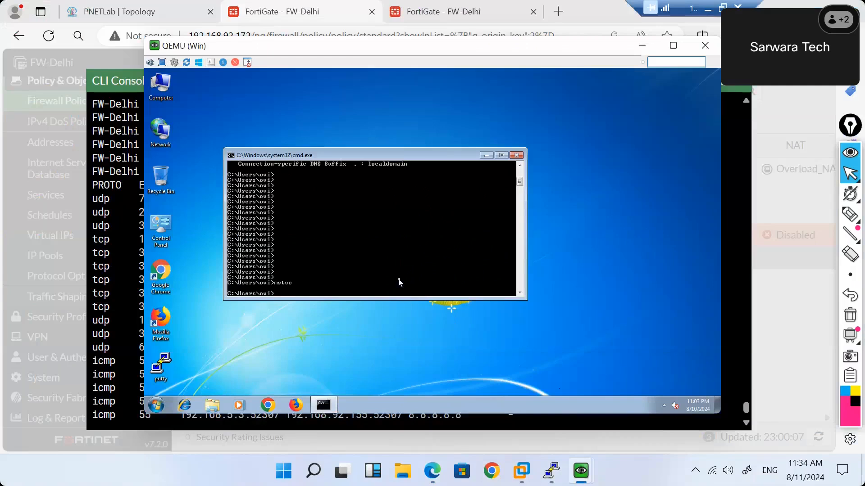
text(ipconfig)
key(Return)
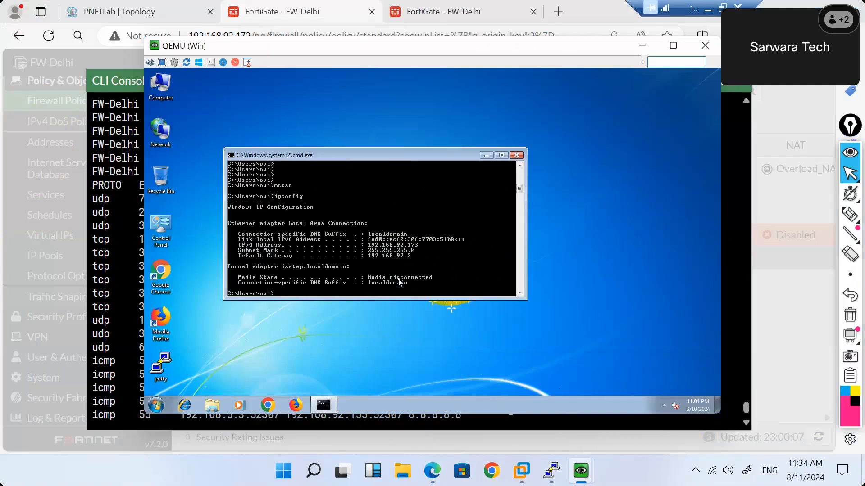
text(mstsc)
key(Return)
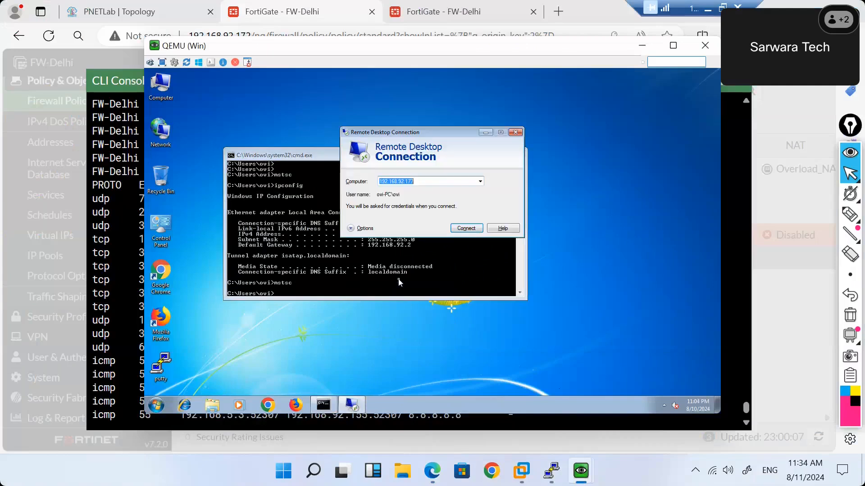
drag(415, 133, 541, 100)
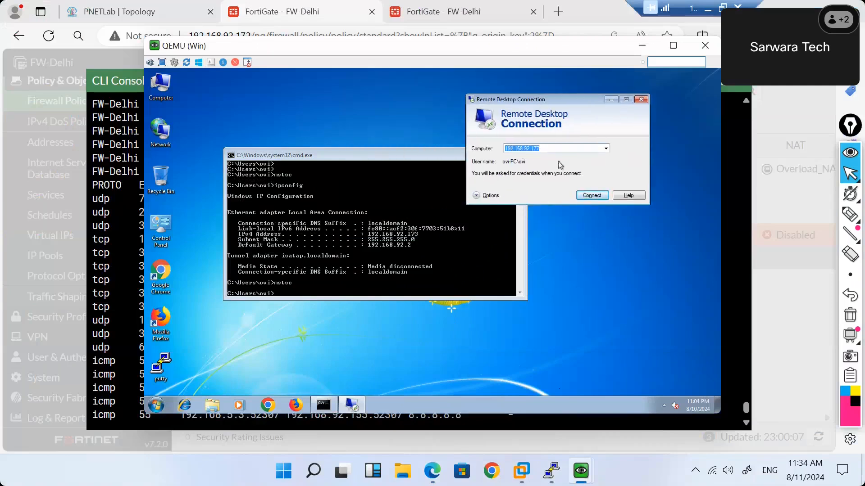
key(Return)
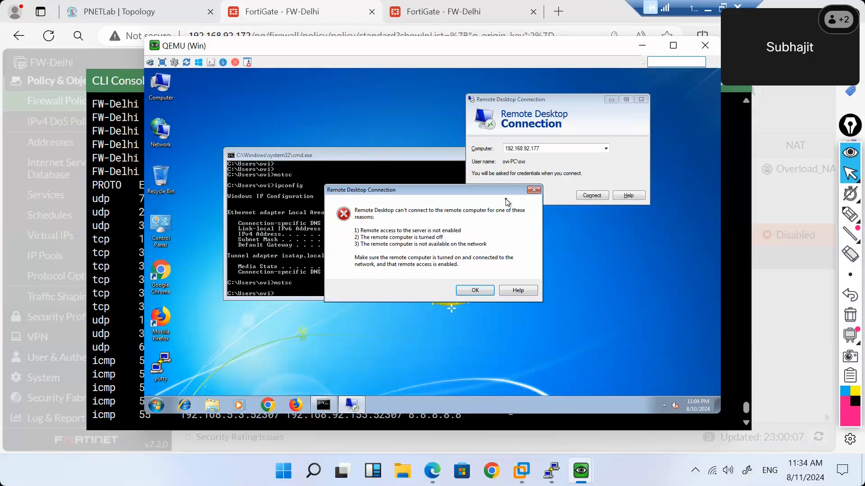
click(474, 292)
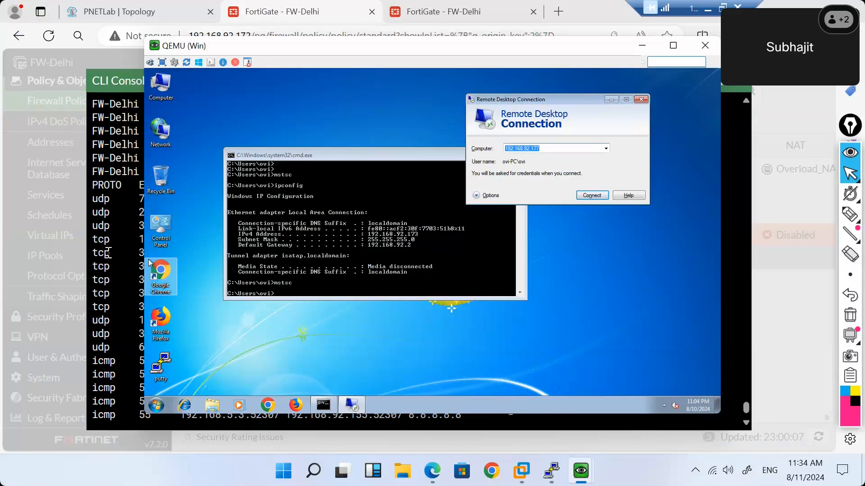
click(127, 233)
Set the session filter to source 192.168.92.173 with diagnose sys session filter src.
key(Return)
key(Return)
key(Return)
key(Return)
key(Return)
key(Return)
key(Return)
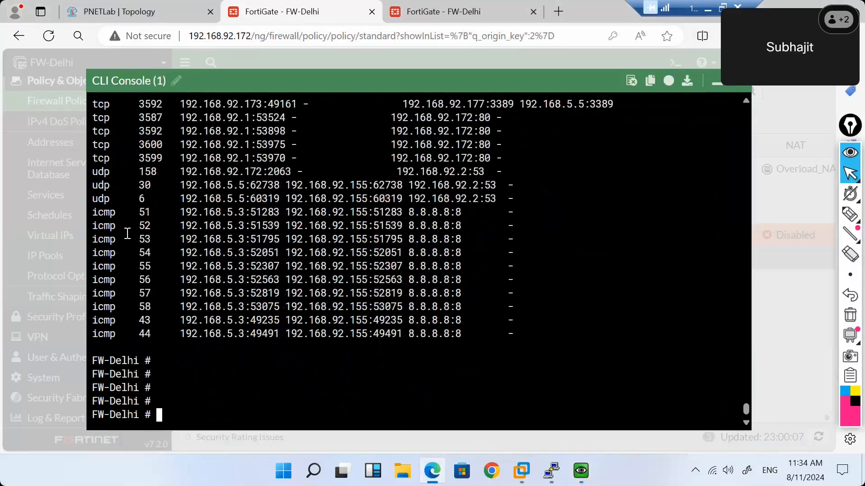
key(Return)
key(Return)
key(Return)
text(get )
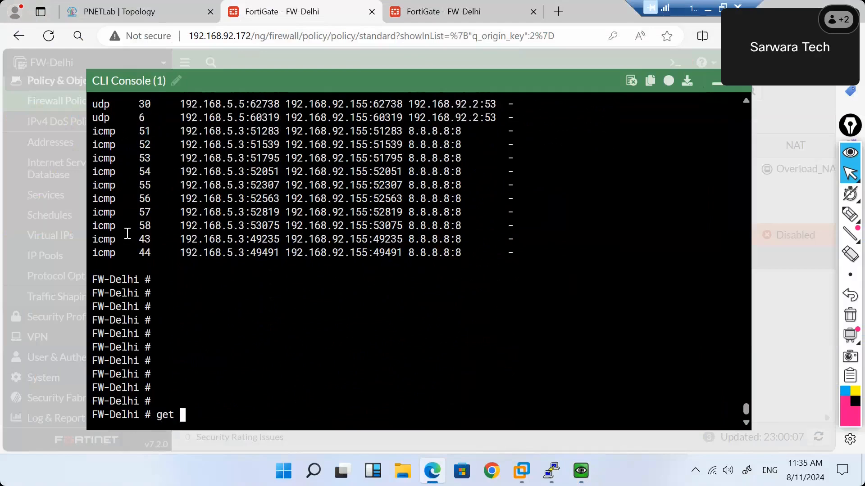
text(system session list)
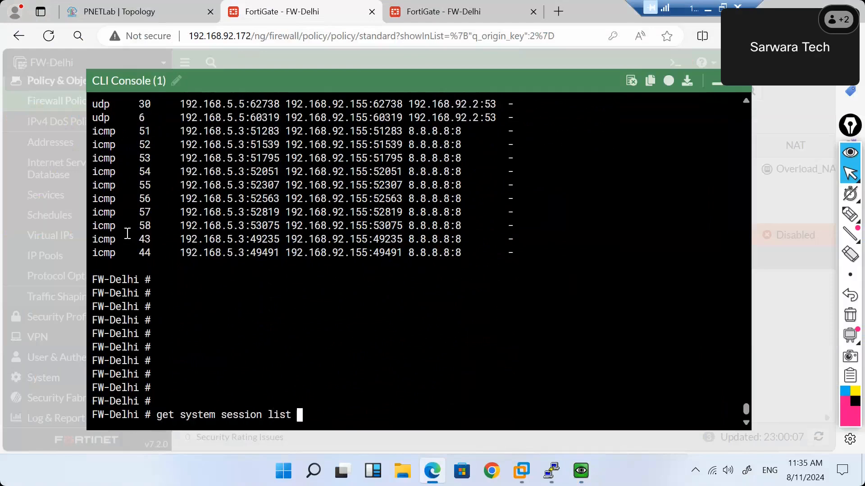
key(BackSpace)
key(BackSpace)
key(BackSpace)
key(BackSpace)
key(BackSpace)
key(BackSpace)
key(BackSpace)
key(BackSpace)
key(BackSpace)
key(BackSpace)
key(BackSpace)
key(BackSpace)
key(BackSpace)
key(BackSpace)
key(BackSpace)
key(BackSpace)
key(BackSpace)
key(BackSpace)
key(BackSpace)
key(BackSpace)
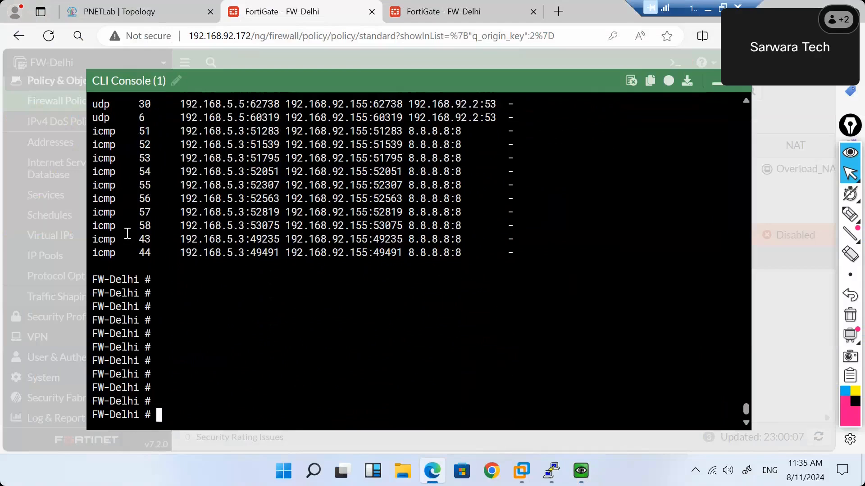
text(diagnose sys session filter src)
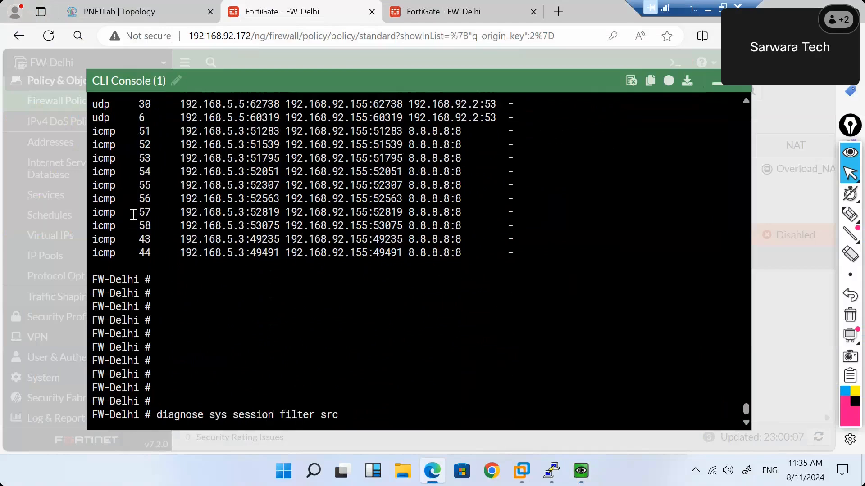
scroll(341, 236, up, 4)
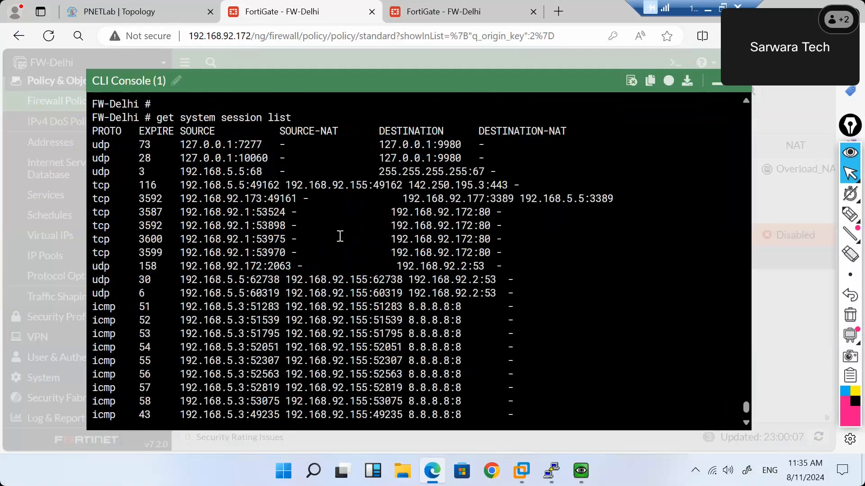
scroll(340, 236, down, 4)
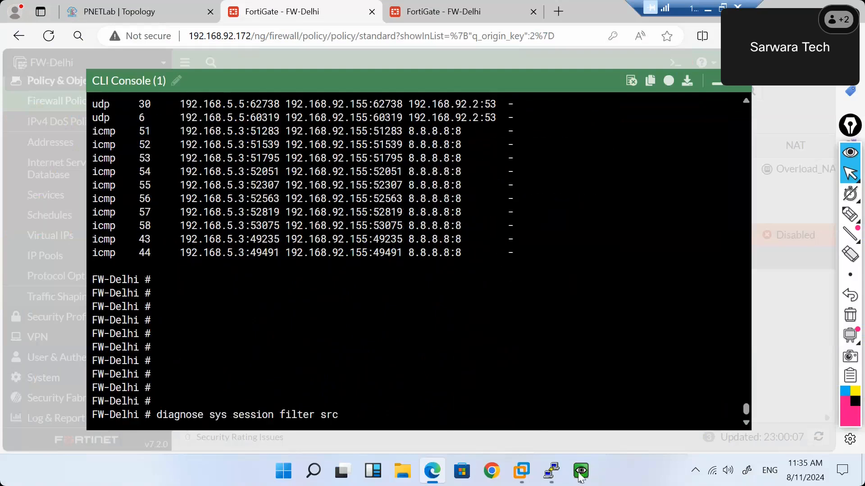
mouse_move(581, 473)
click(625, 412)
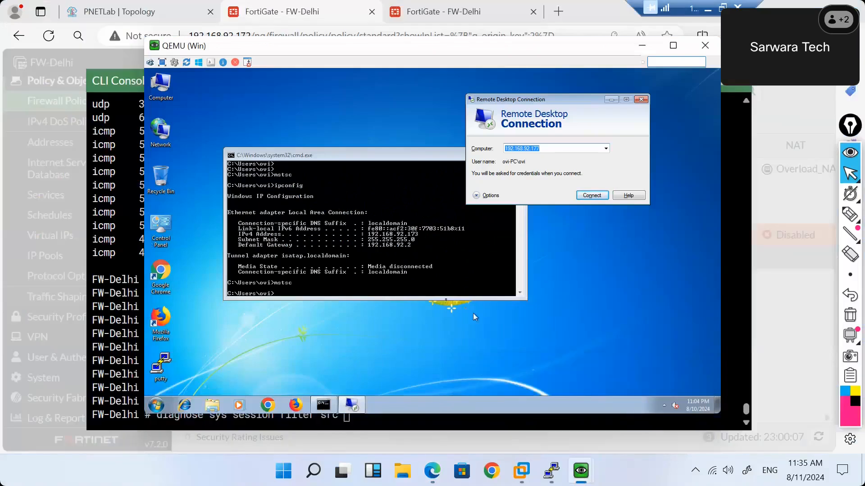
click(129, 277)
text(192.168)
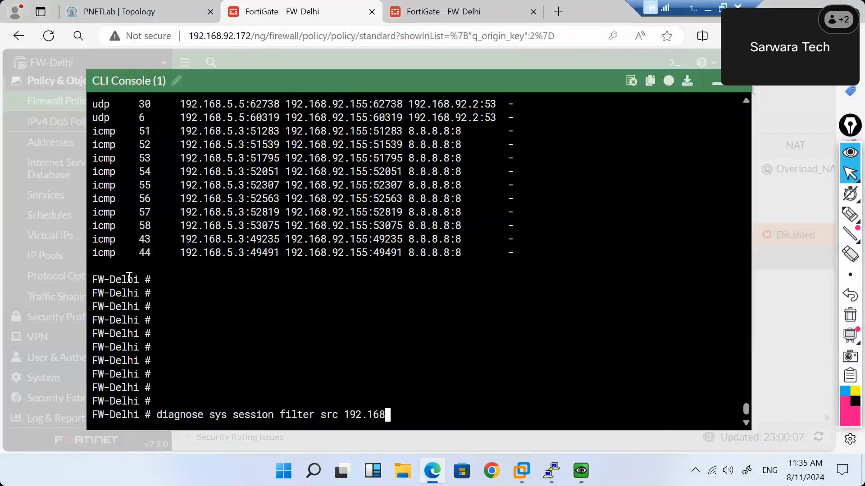
text(.92.173)
key(Return)
List the filtered sessions, then page through the full get system session list output.
text(diagnose sys )
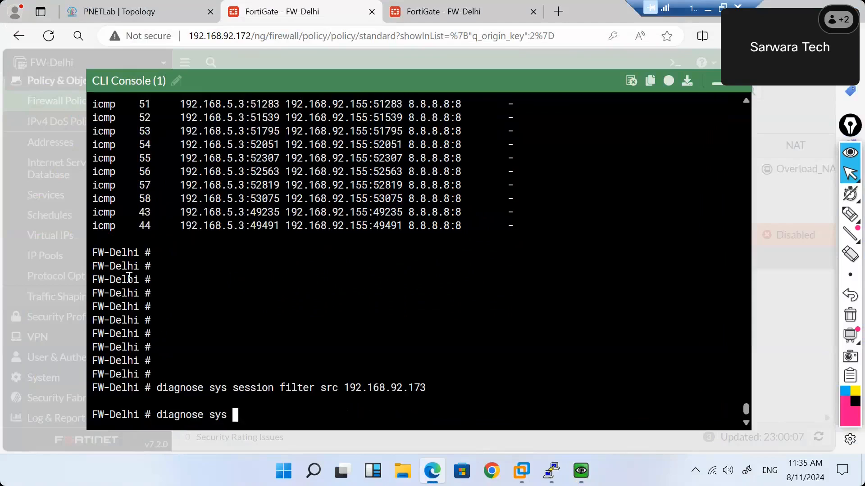
text(session list)
key(Return)
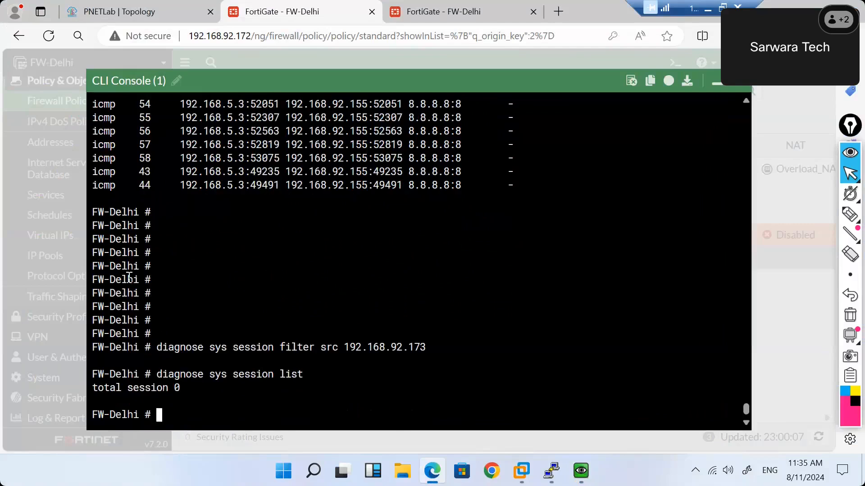
key(Up)
key(BackSpace)
key(BackSpace)
key(BackSpace)
key(BackSpace)
key(BackSpace)
key(BackSpace)
key(BackSpace)
key(BackSpace)
key(BackSpace)
key(BackSpace)
key(BackSpace)
key(BackSpace)
key(BackSpace)
key(BackSpace)
key(BackSpace)
key(BackSpace)
key(BackSpace)
key(BackSpace)
key(BackSpace)
key(BackSpace)
text(get system session list)
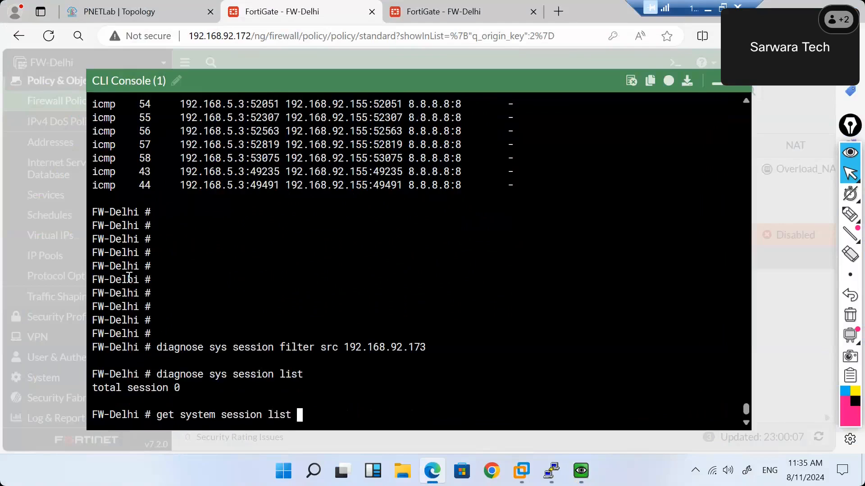
key(Return)
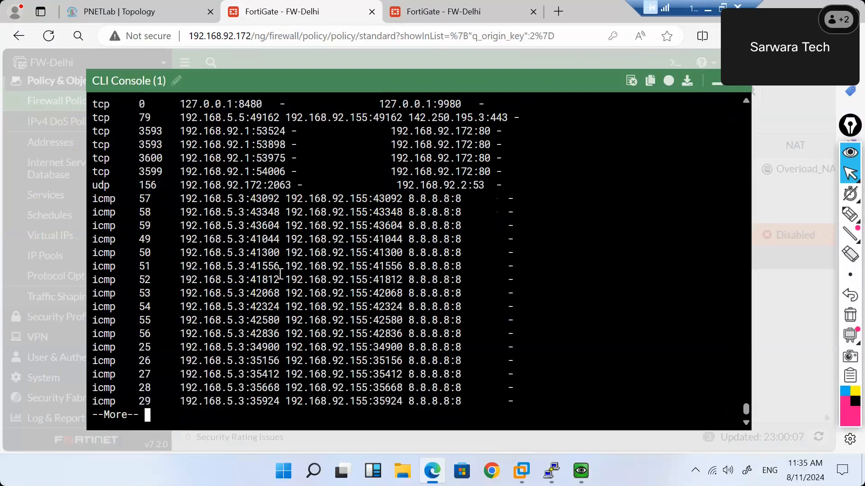
key(Return)
key(Return)
key(Return)
key(Return)
key(Return)
key(Return)
key(Return)
key(Return)
key(Return)
key(Return)
key(Return)
key(Return)
key(Return)
key(Return)
key(Return)
key(Return)
key(Return)
key(Return)
key(Return)
key(Return)
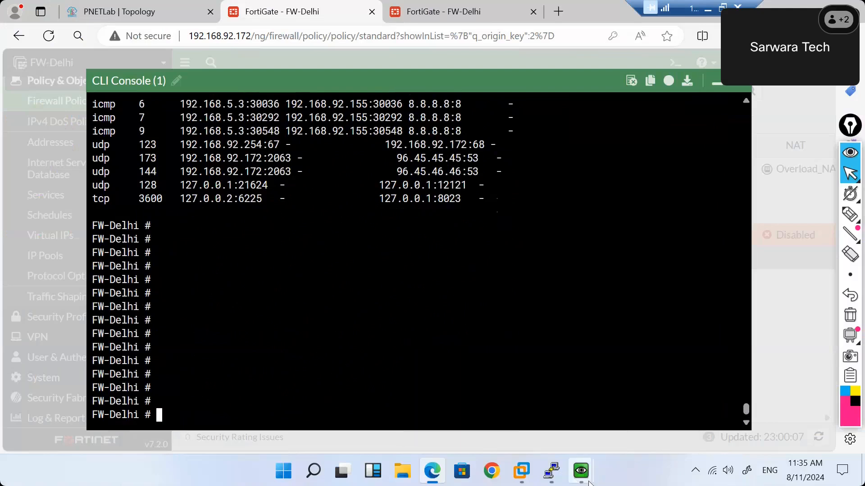
Retry Remote Desktop to 192.168.92.177 from the VM and re-run get system session list.
mouse_move(558, 473)
click(629, 407)
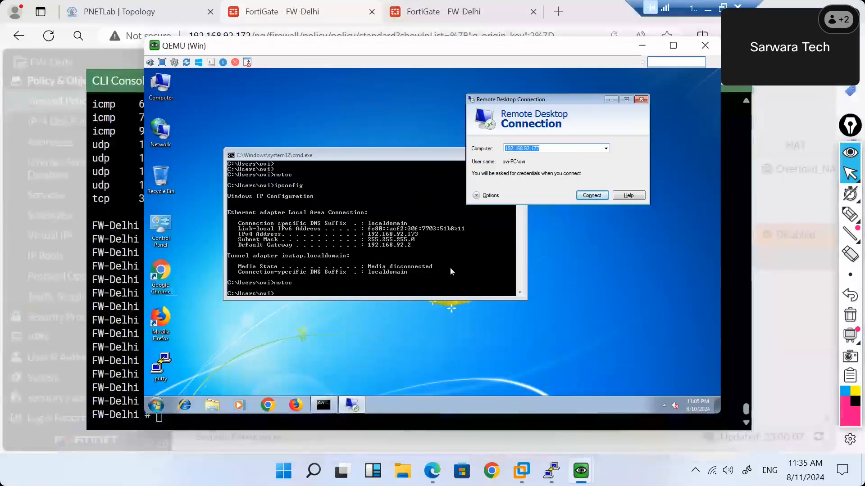
click(398, 243)
text(mstsc)
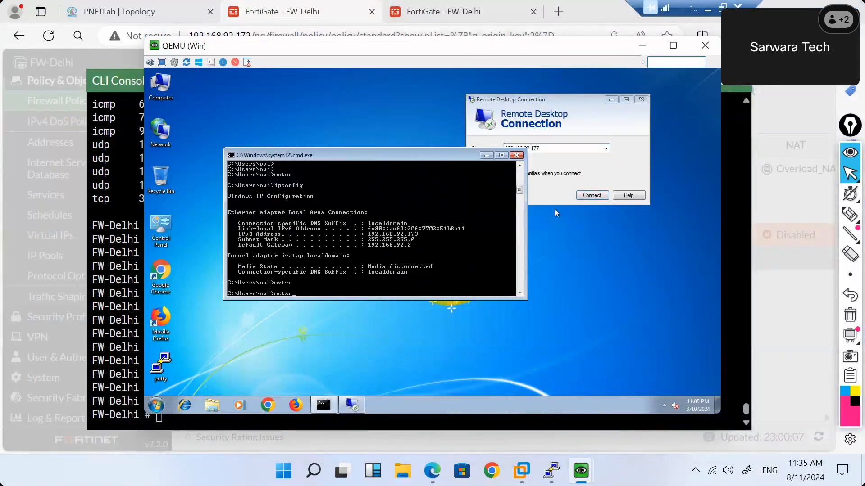
click(591, 195)
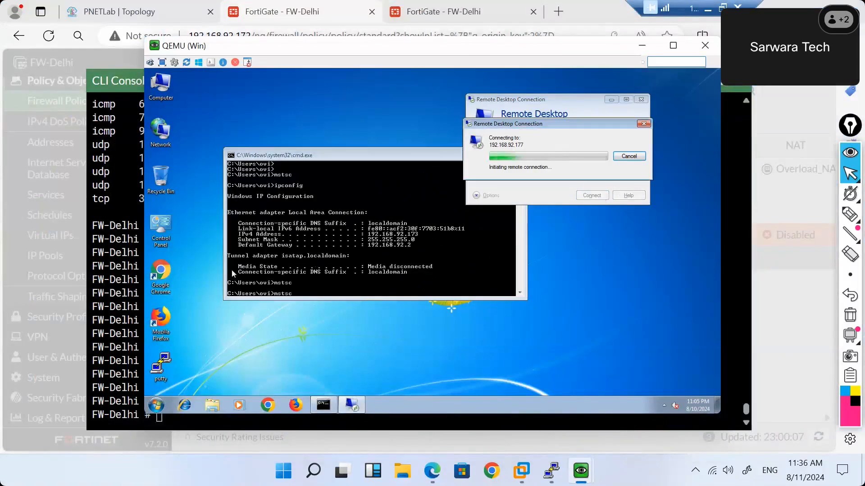
click(105, 278)
key(Up)
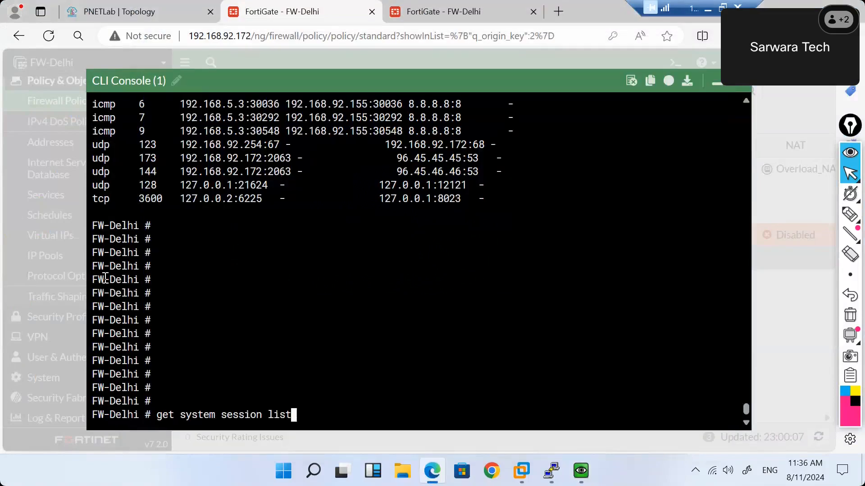
key(Return)
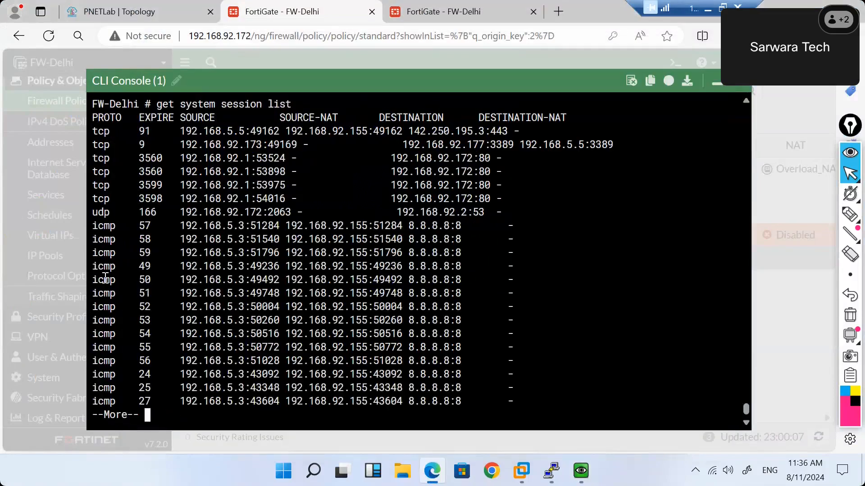
key(q)
key(Up)
key(Return)
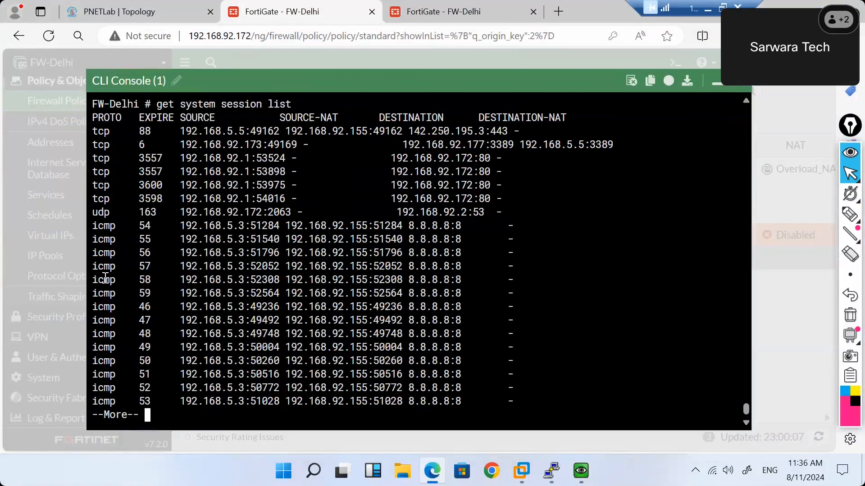
key(space)
Clear the firewall session table with diagnose sys session clear.
text(di)
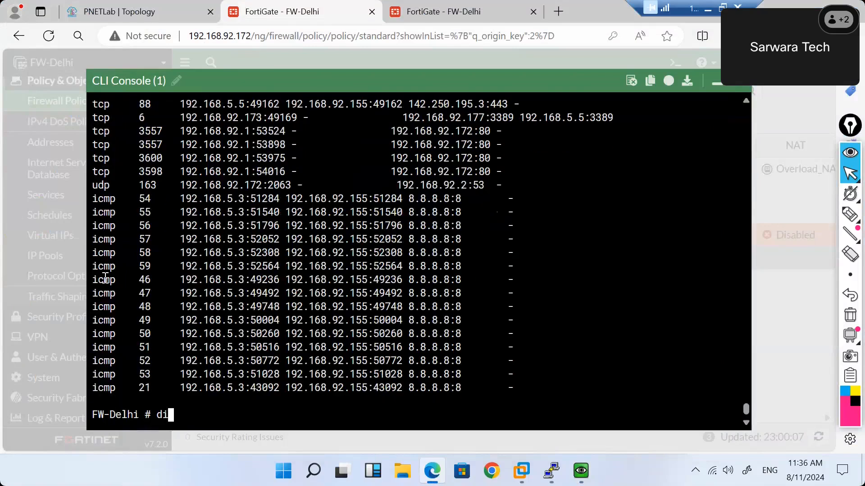
key(Tab)
text(sy)
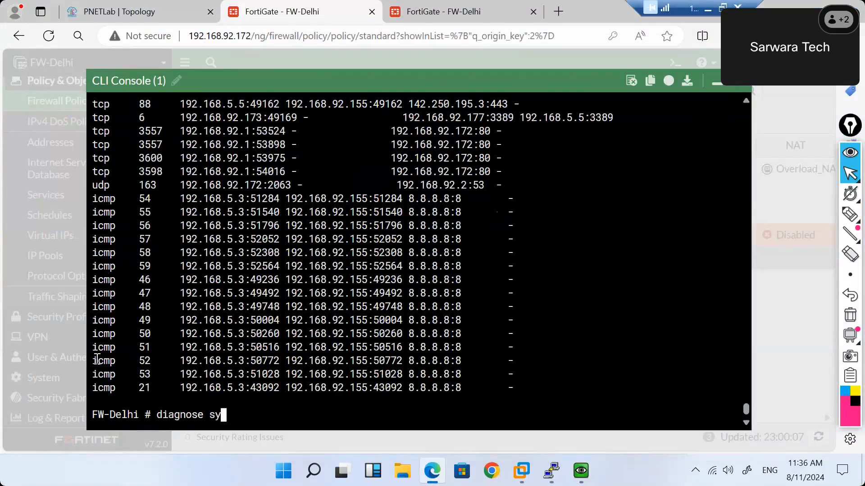
text(s session clear)
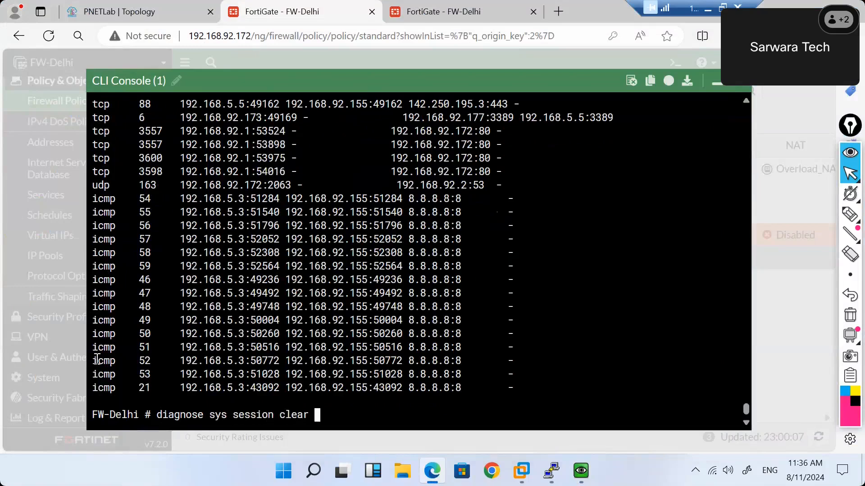
key(Return)
key(Return)
key(Return)
key(Return)
text(get system session list)
key(Return)
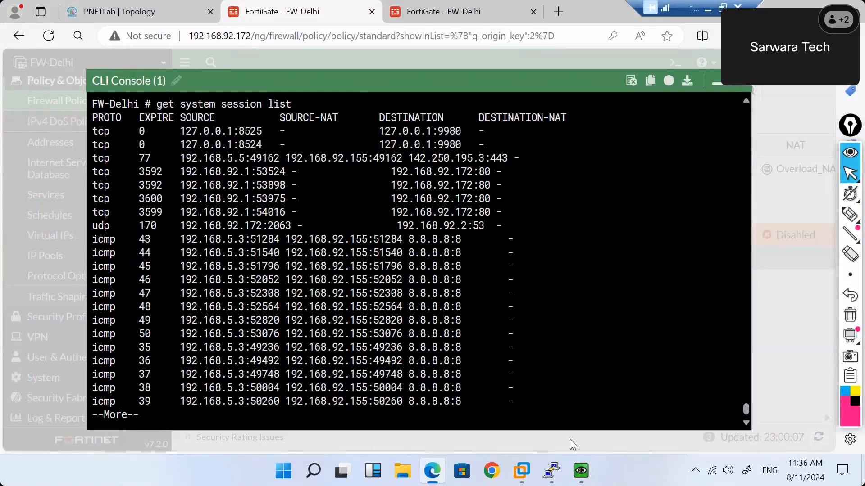
Dismiss the RDP error, retry the connection, and list the sessions again.
mouse_move(581, 470)
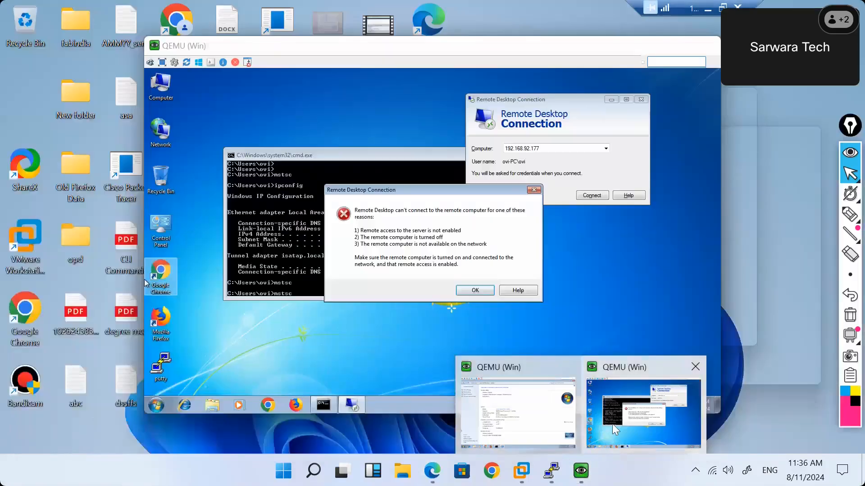
click(612, 423)
click(477, 291)
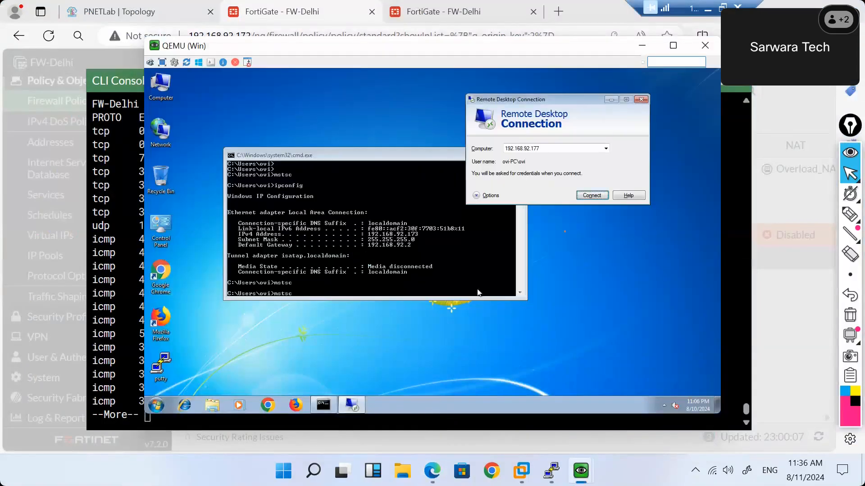
click(591, 197)
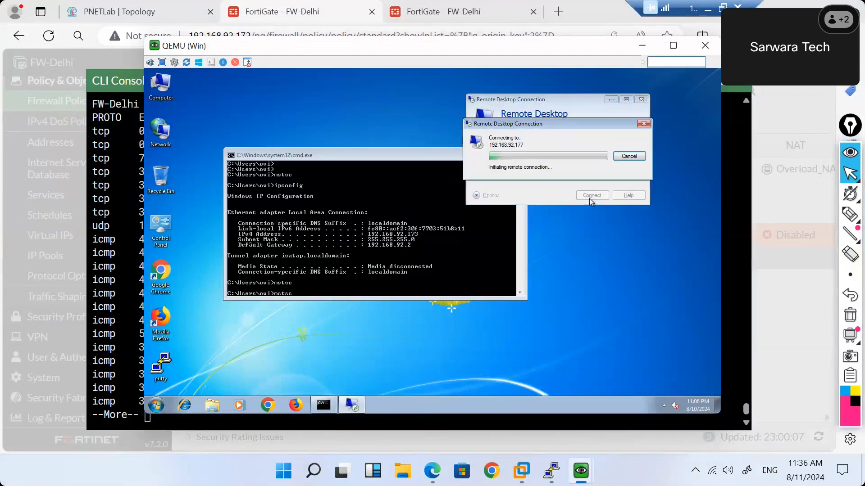
click(96, 241)
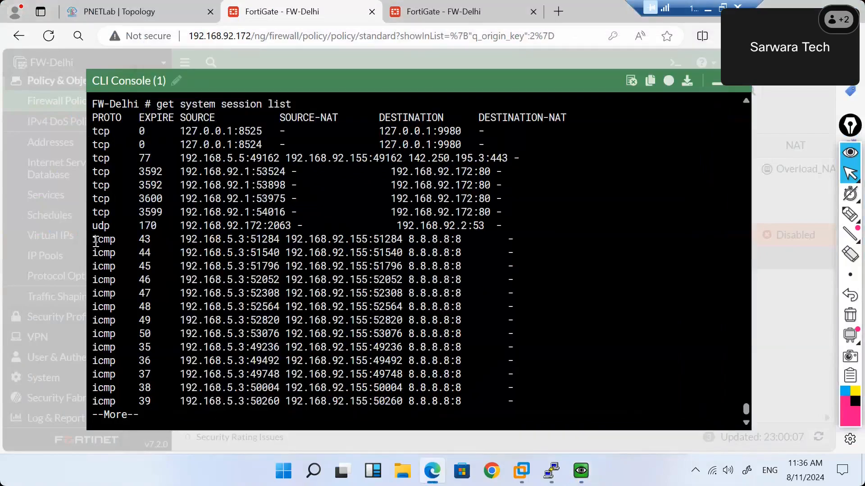
key(space)
key(Up)
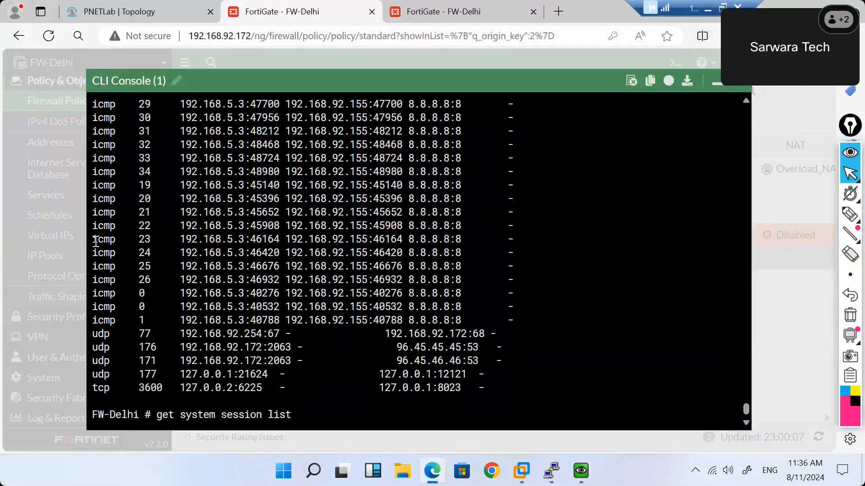
key(Return)
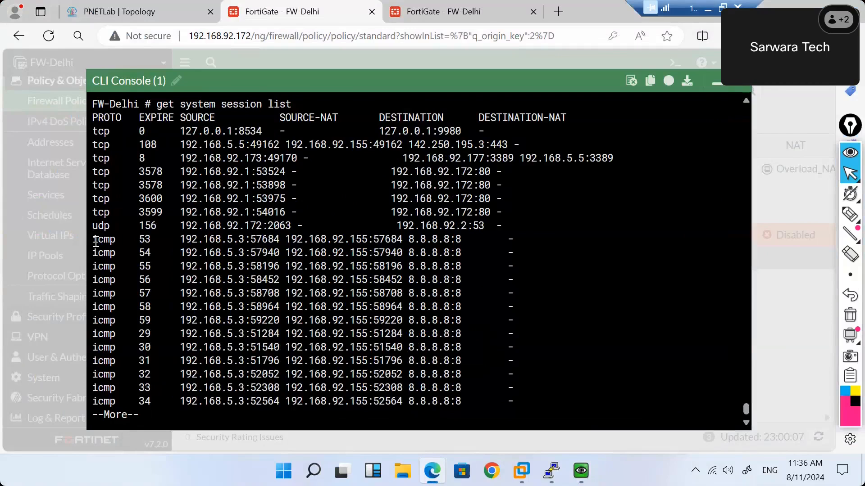
key(space)
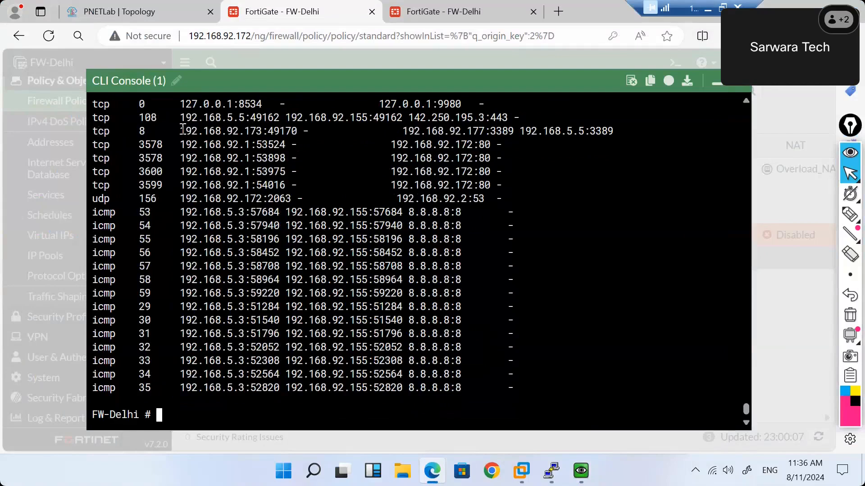
Highlight the RDP session's source 192.168.92.173, destination 192.168.92.177:3389 and NAT 192.168.5.5:3389.
drag(184, 129, 261, 129)
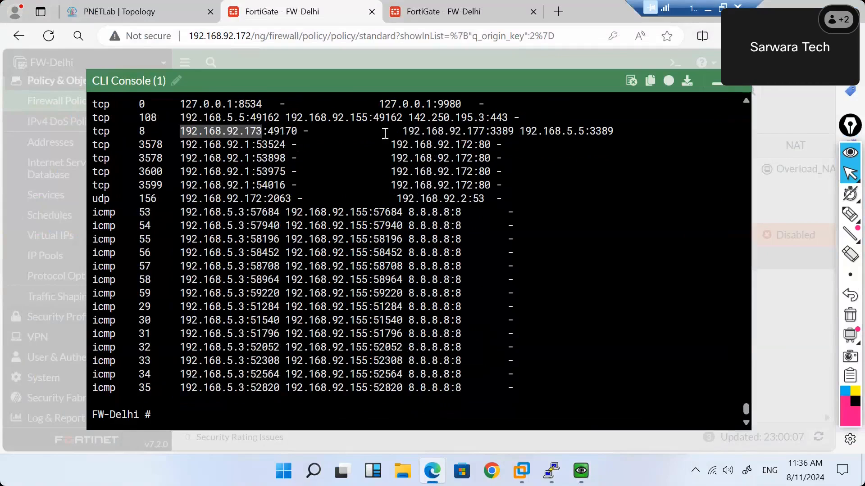
drag(399, 131, 514, 131)
click(514, 131)
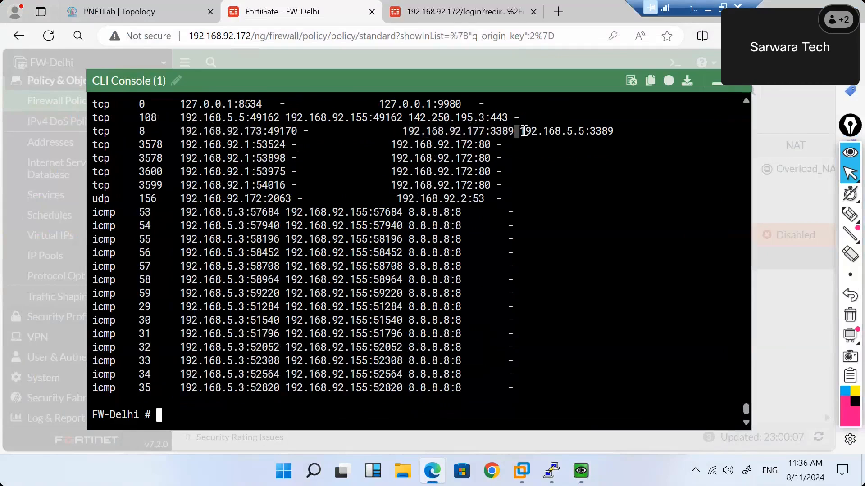
double_click(562, 132)
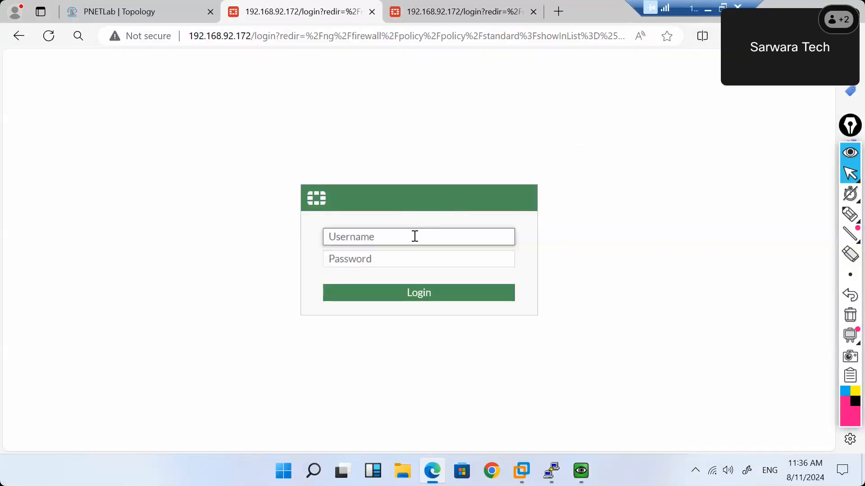
Sign in as admin, closing the FortiOS 7.2.0 What's New notice and declining password saving.
text(admin)
key(Tab)
text(***)
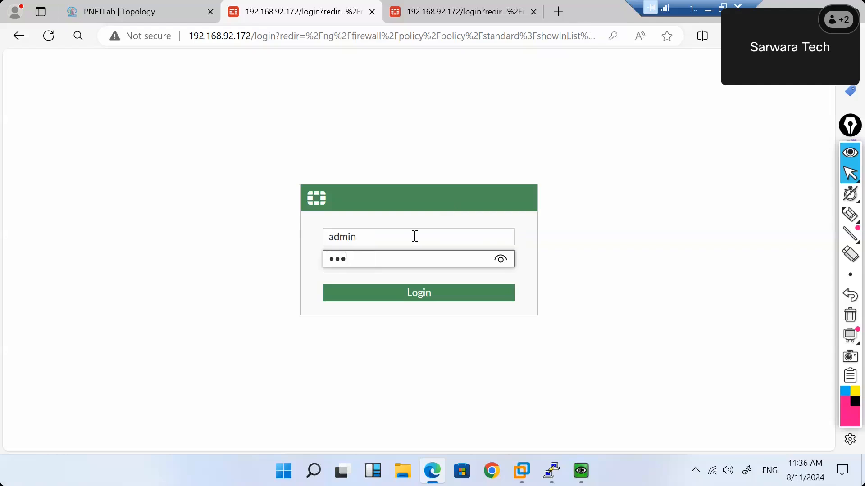
text(**)
key(Return)
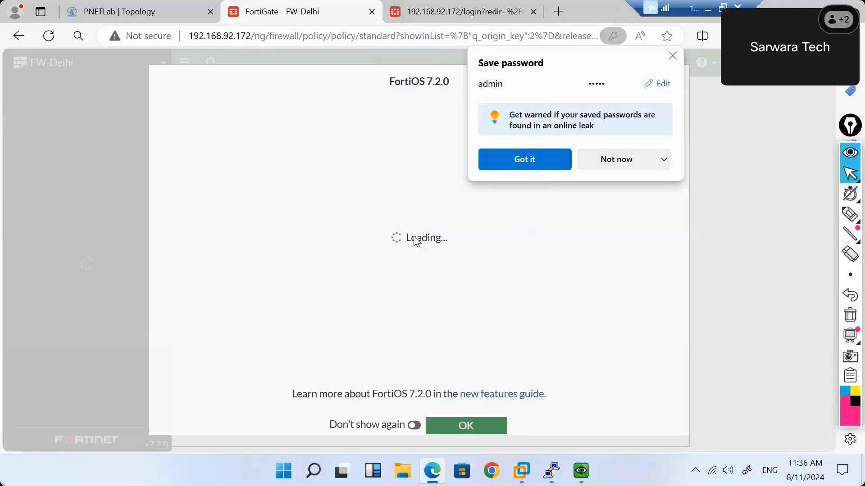
click(491, 418)
click(631, 158)
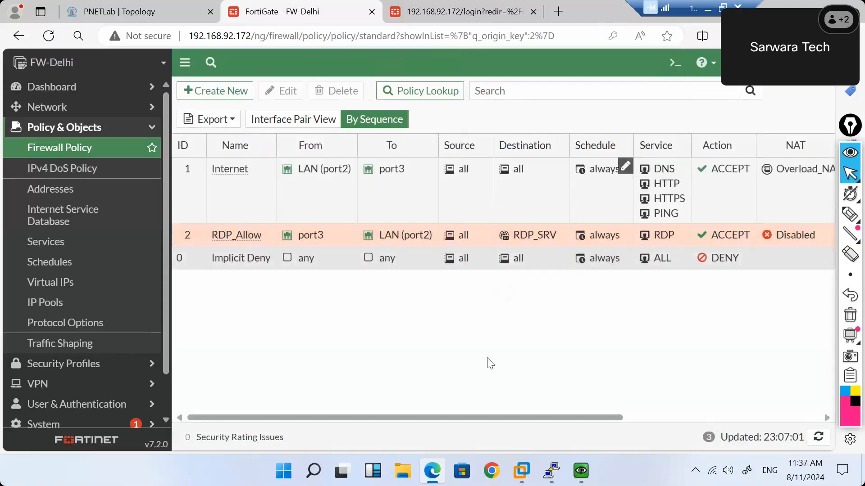
In the CLI console, list sessions, clear them with diagnose sys session clear, then retype the list command.
click(674, 63)
text(get system s)
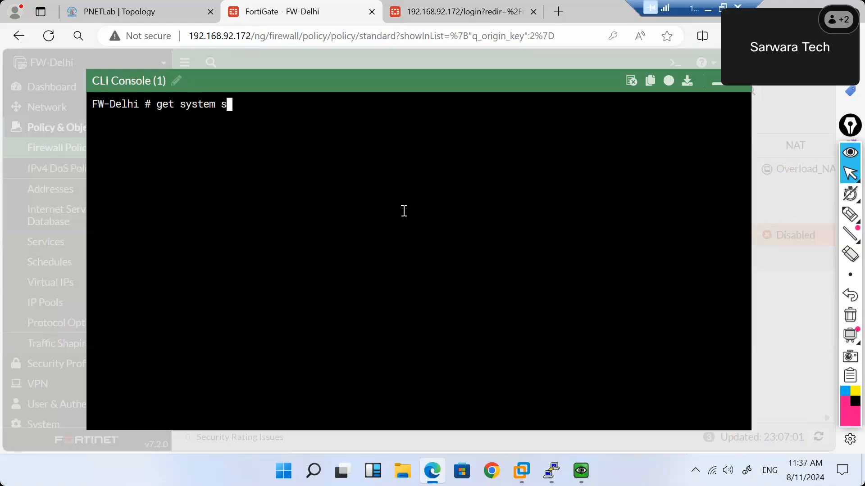
text(ession list)
key(Return)
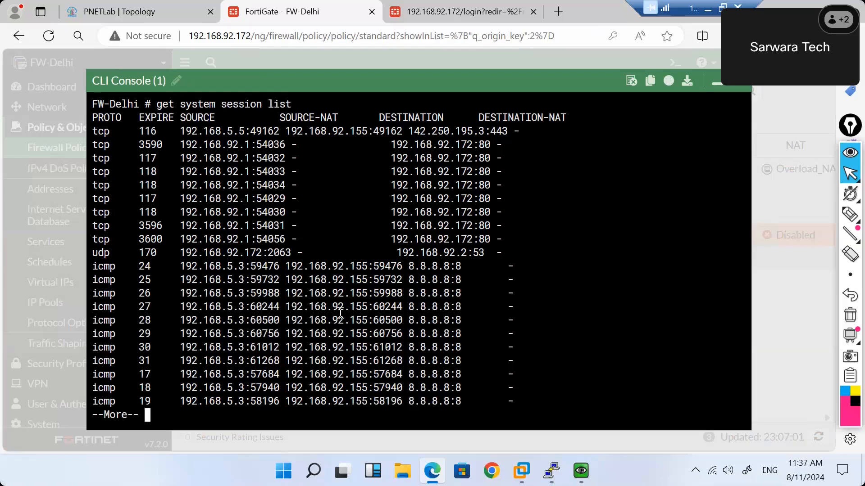
key(space)
text(d)
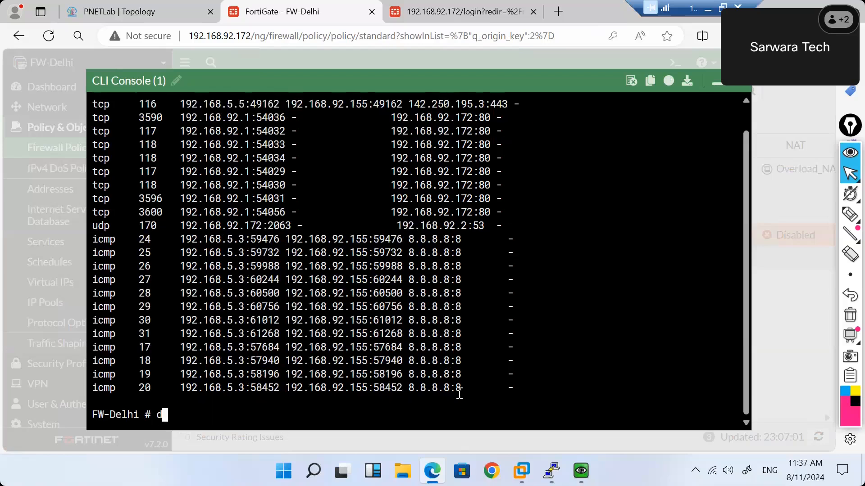
text(iagnose sys session clear)
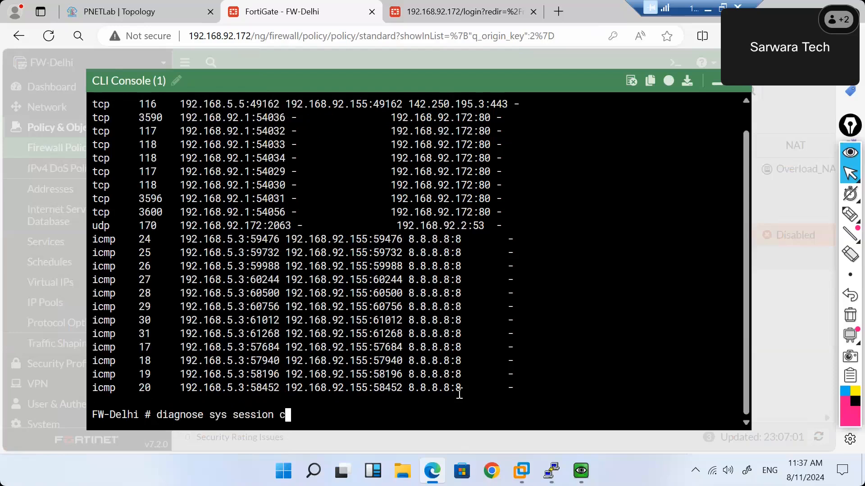
key(Return)
key(Return)
key(Return)
text(get system session)
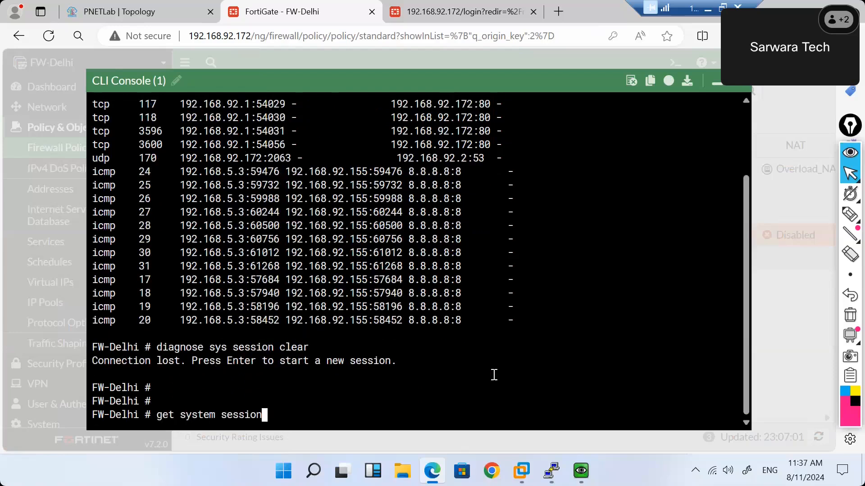
text( list)
Retry Remote Desktop from the VM and re-list sessions, highlighting the RDP destination and NAT addresses.
mouse_move(581, 471)
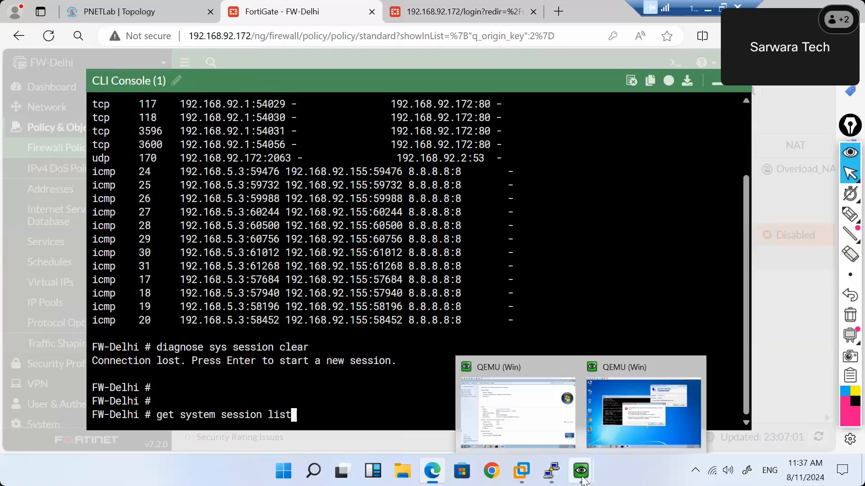
click(641, 420)
click(473, 291)
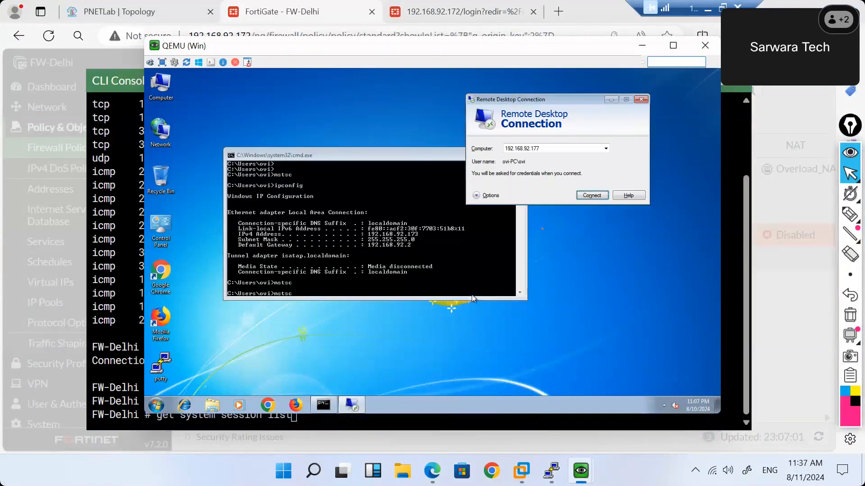
click(588, 196)
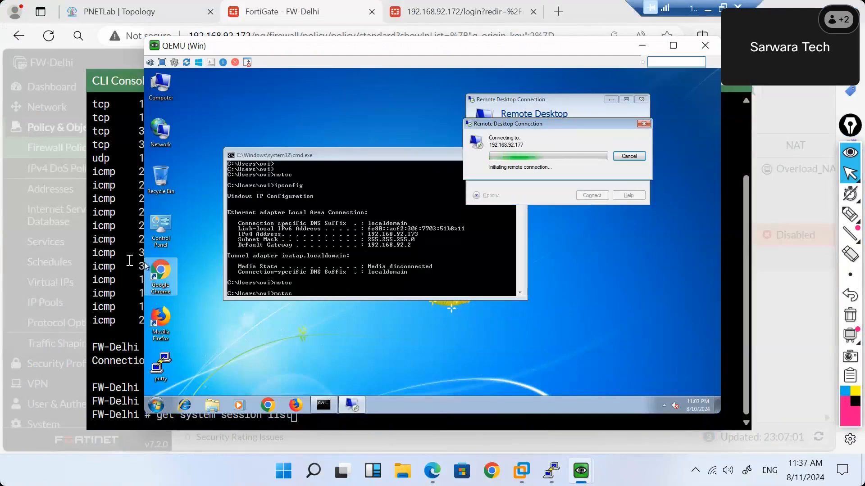
click(126, 261)
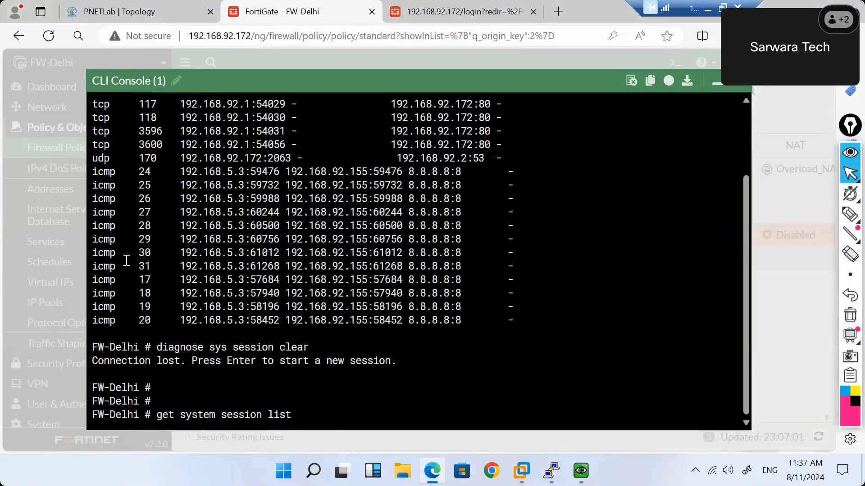
key(Return)
key(q)
key(Up)
key(Return)
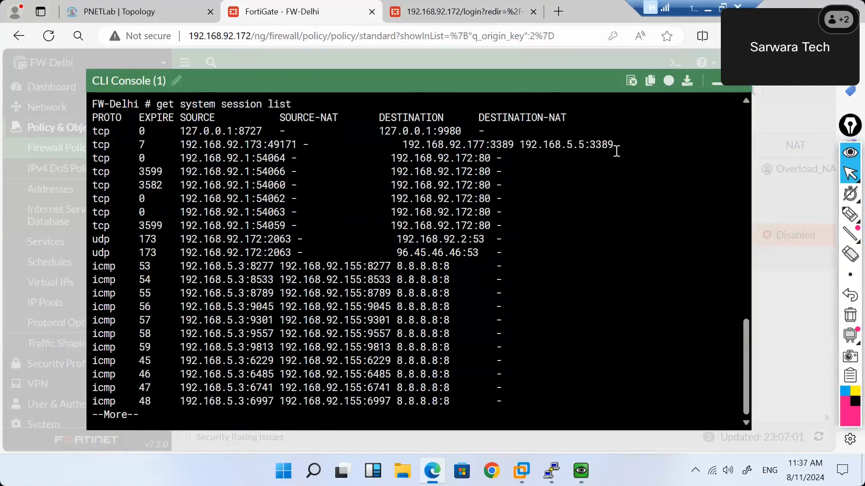
drag(617, 144, 403, 145)
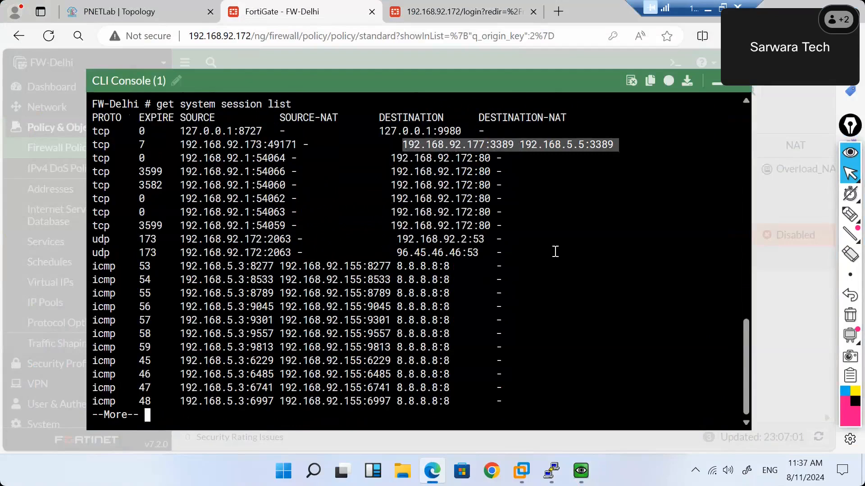
key(Return)
Apply source filter 192.168.92.173 and list matching sessions, which returns total session 0.
text(diagnose sy)
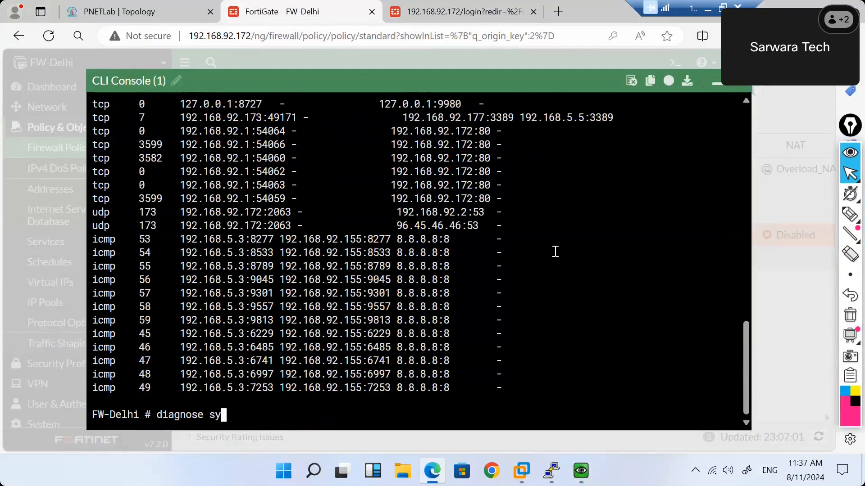
text(s session filter sr)
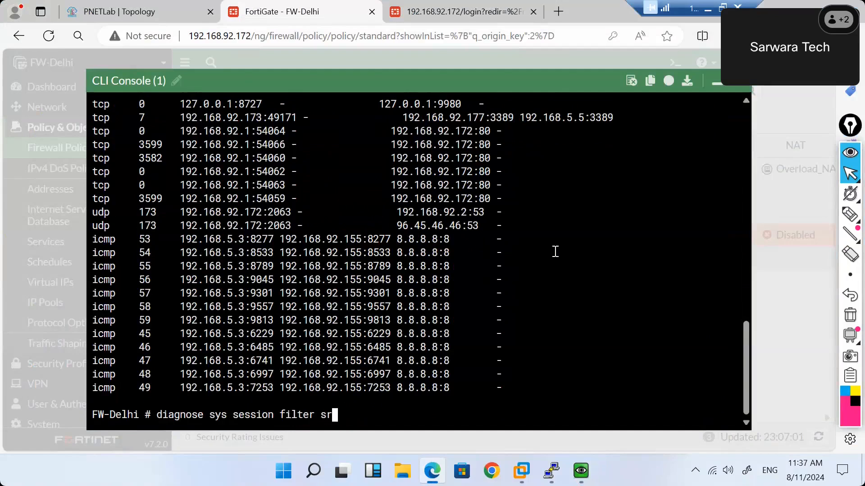
text(c 192.168.92.17)
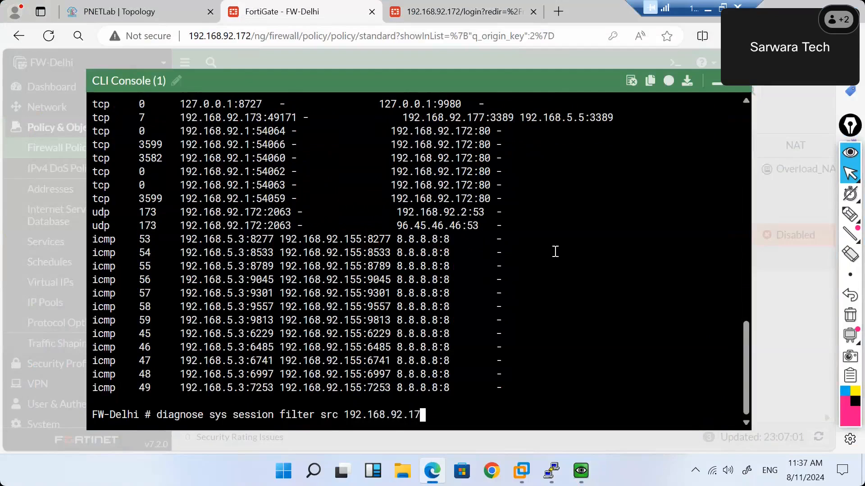
text(3)
key(Return)
text(diagnose s)
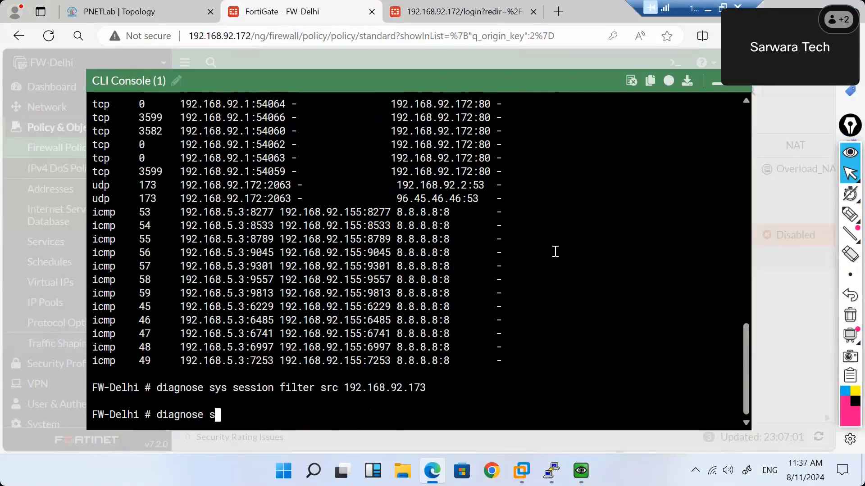
text(ys session list)
key(Return)
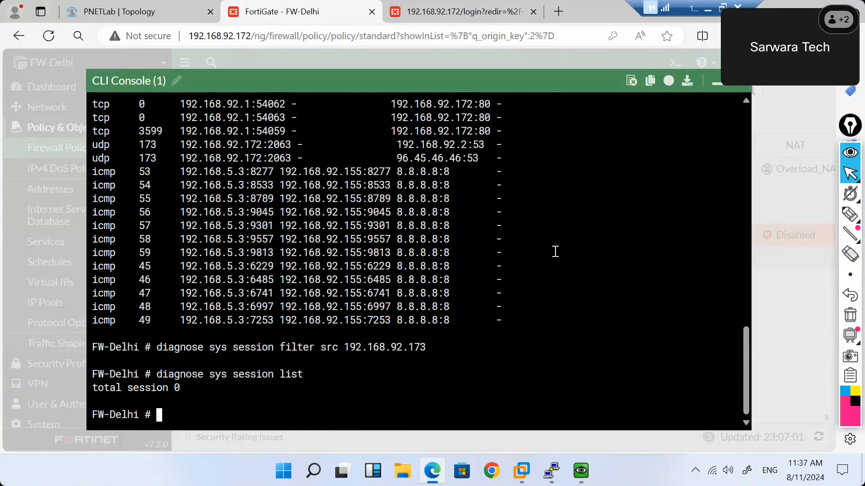
key(Return)
key(Return)
key(Return)
key(Return)
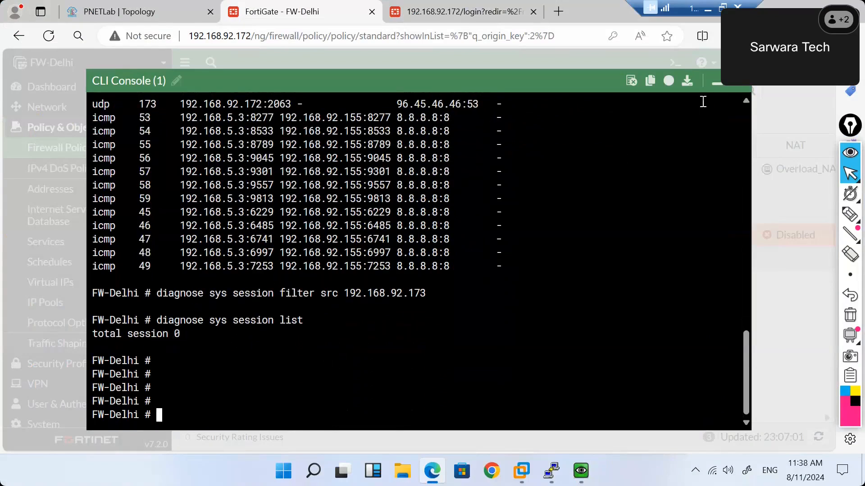
Reopen the CLI console and list the diagnose sys session sub-commands with ?
click(716, 87)
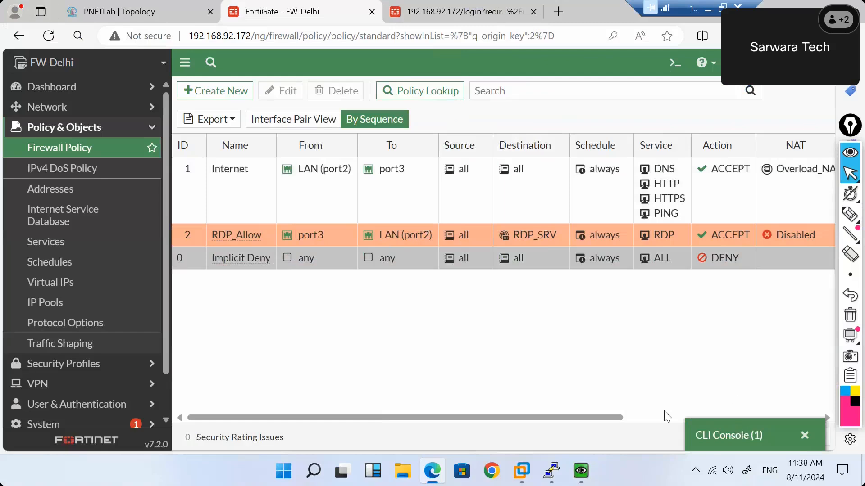
click(720, 435)
text(get system)
key(BackSpace)
key(BackSpace)
key(BackSpace)
key(BackSpace)
key(BackSpace)
key(BackSpace)
key(BackSpace)
key(BackSpace)
key(BackSpace)
key(BackSpace)
key(BackSpace)
text(diagnose sys session)
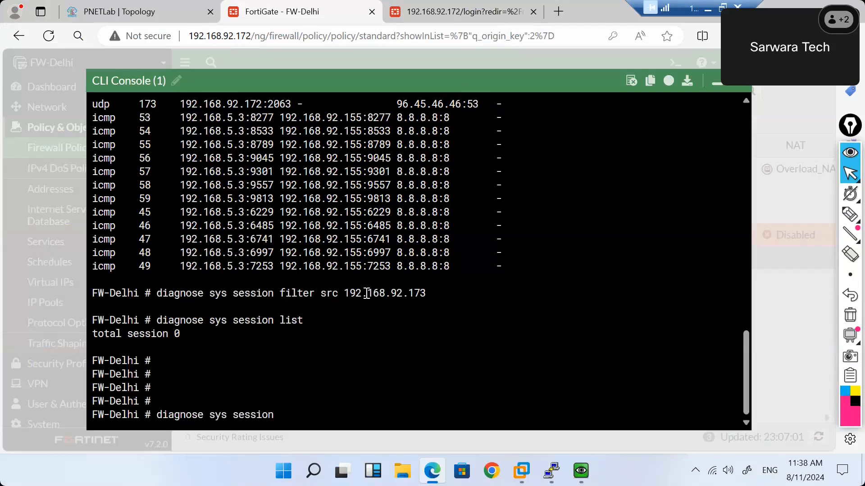
key(question)
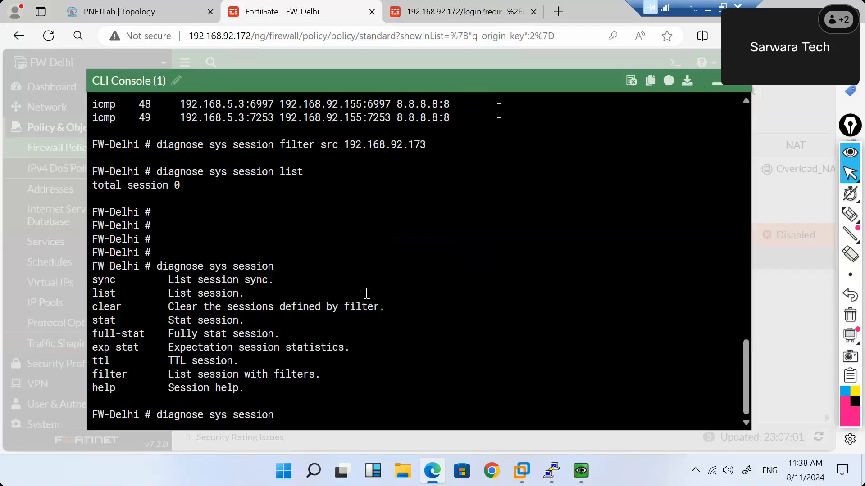
Show the session filter options, then apply filter src 192.168.92.173 twice.
text(filter)
key(question)
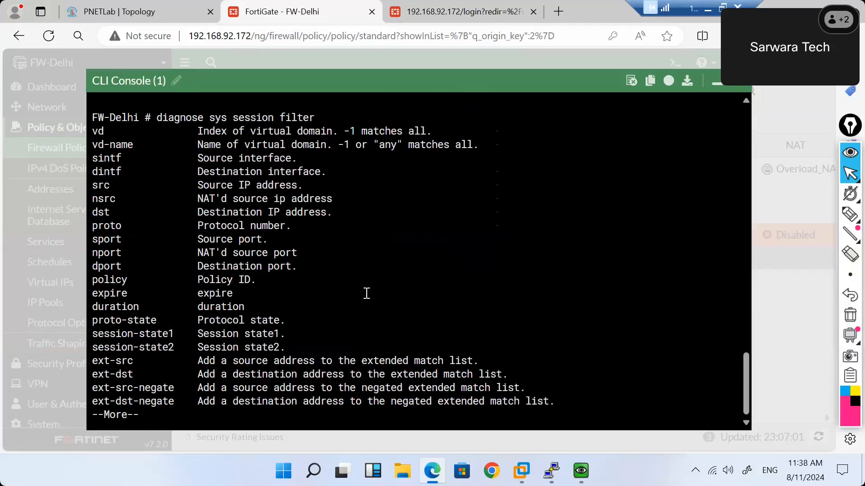
key(space)
text(src 1)
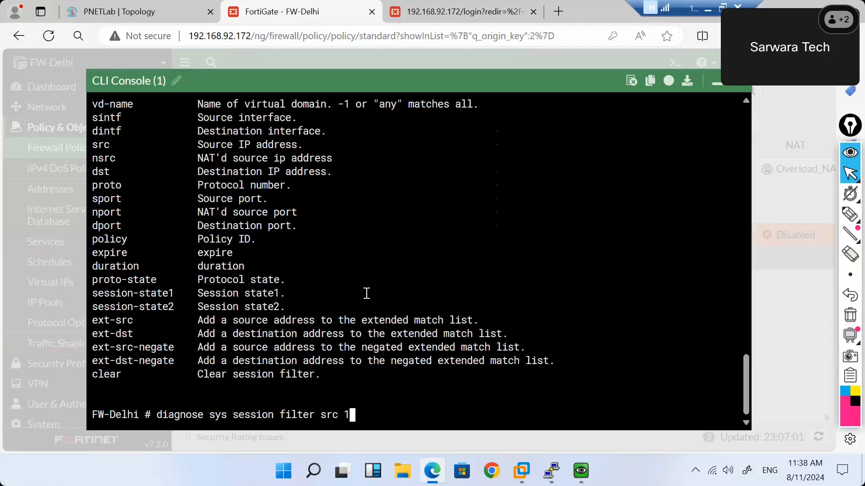
text(92.168.92.173)
key(Return)
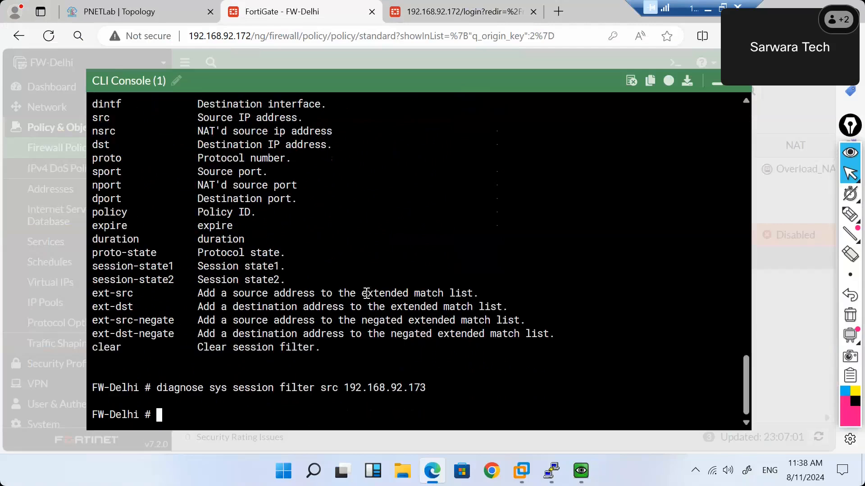
key(Up)
key(Return)
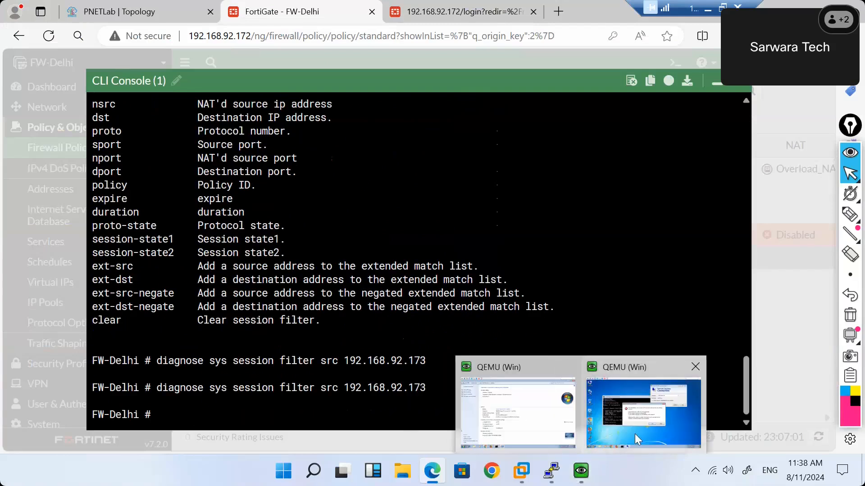
Dismiss the VM's connection error and retry Remote Desktop to 192.168.92.177.
click(634, 434)
click(475, 291)
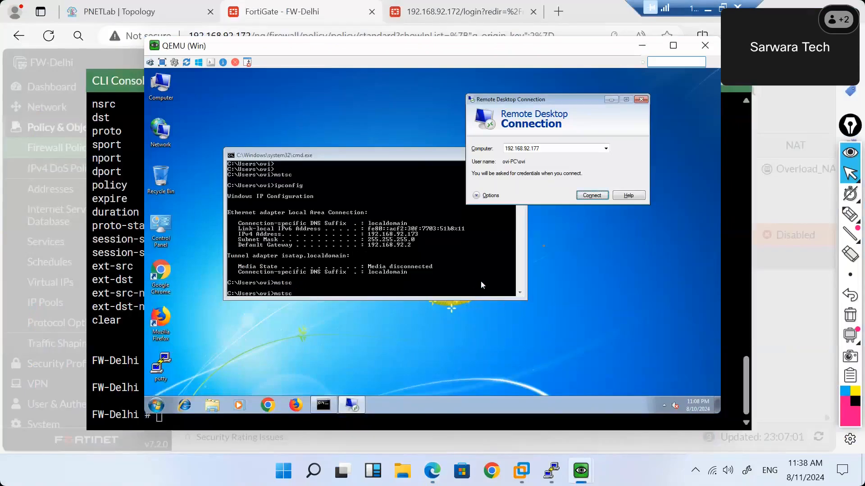
click(596, 197)
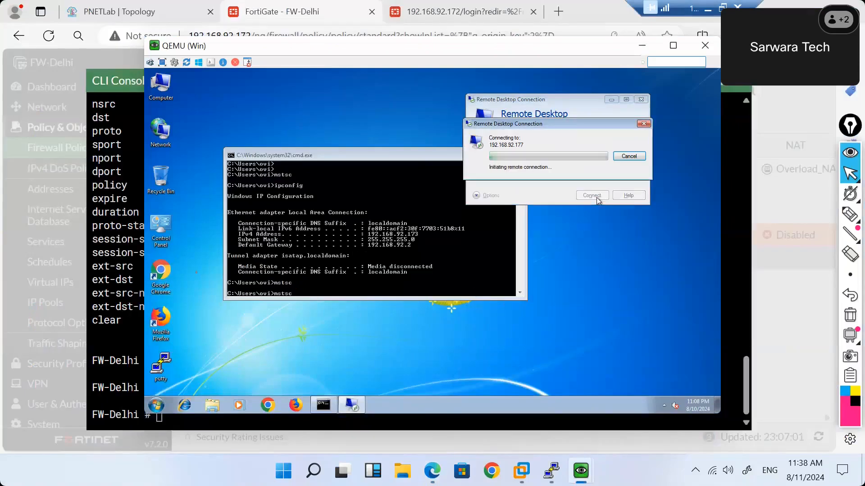
click(102, 267)
Re-run the source 192.168.92.173 session filter command five more times.
key(Up)
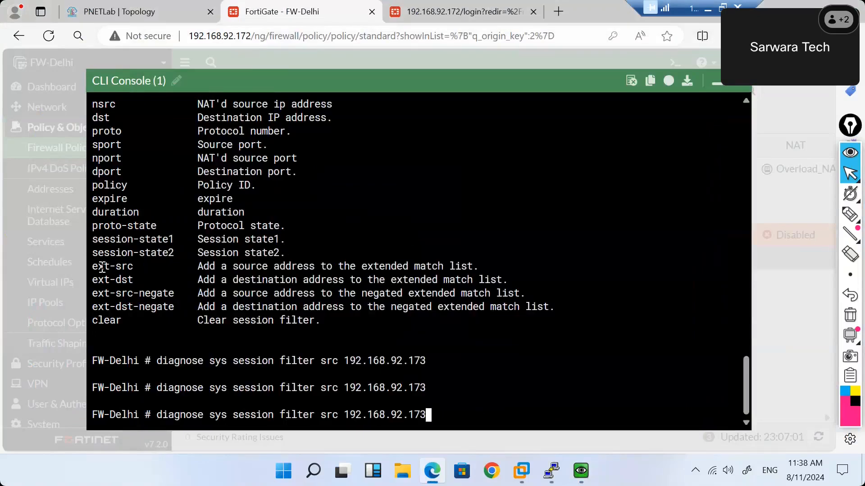
key(Return)
key(Up)
key(Return)
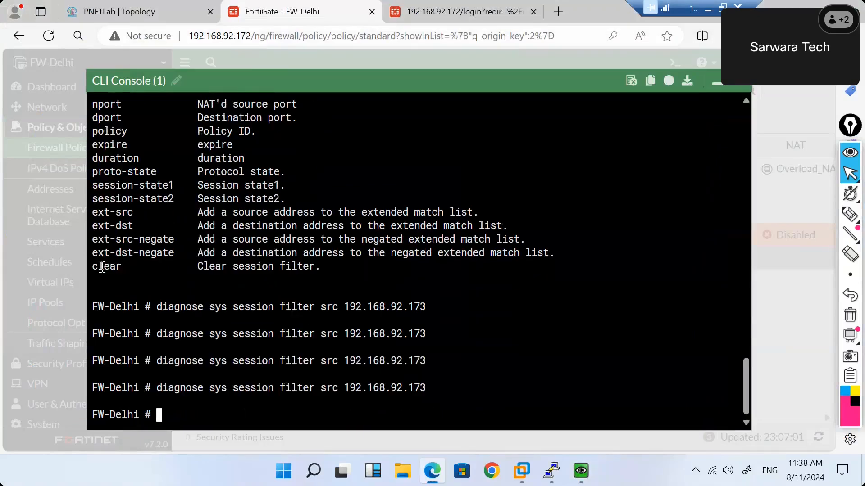
key(Up)
key(Return)
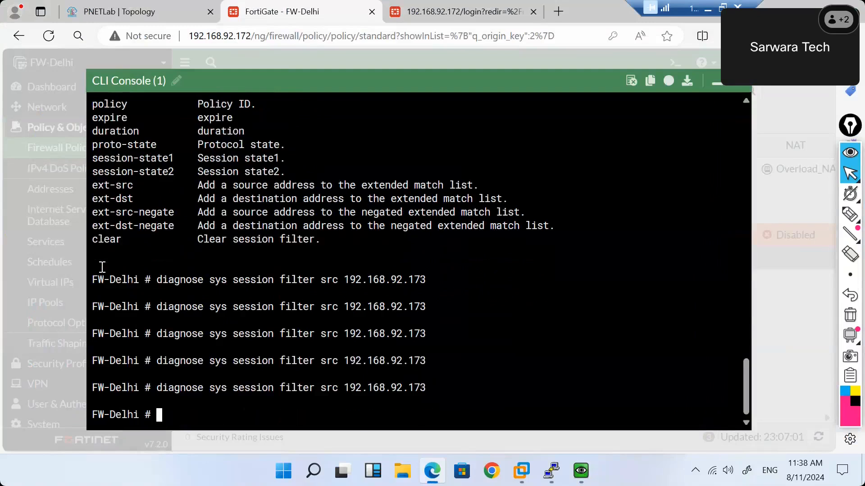
key(Up)
key(Return)
key(Up)
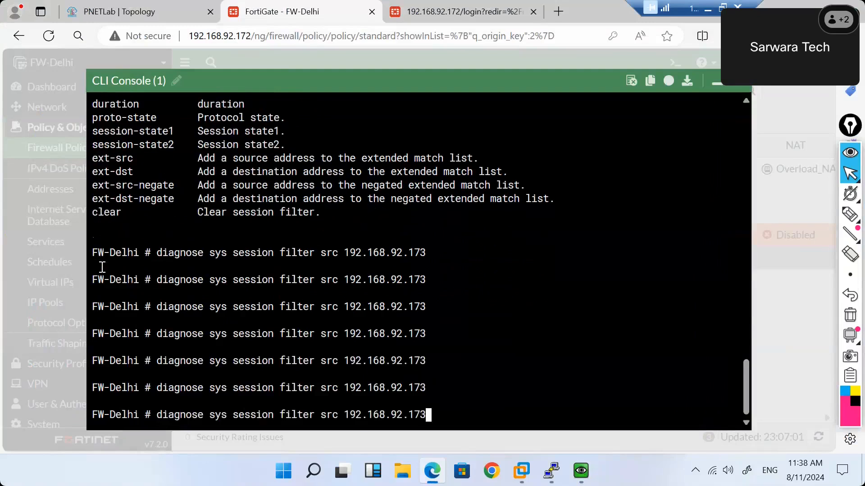
key(Return)
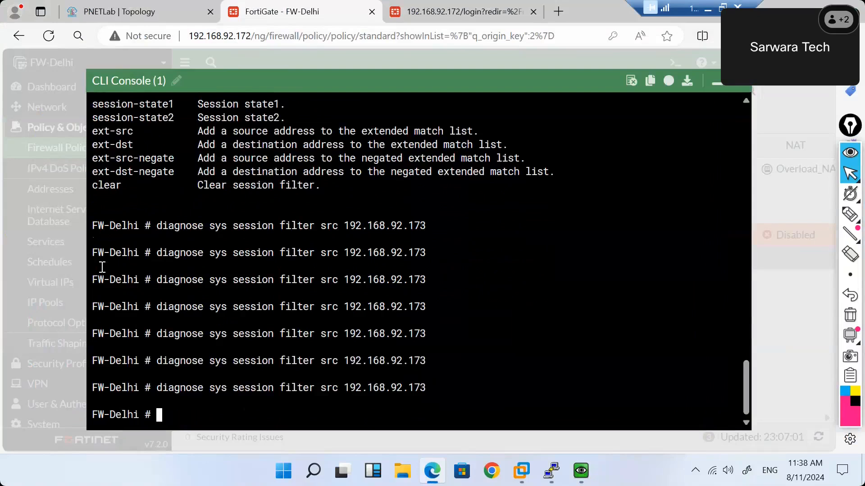
Minimize the CLI console and open Log & Report > Forward Traffic to see the RDP_Allow entry.
click(714, 86)
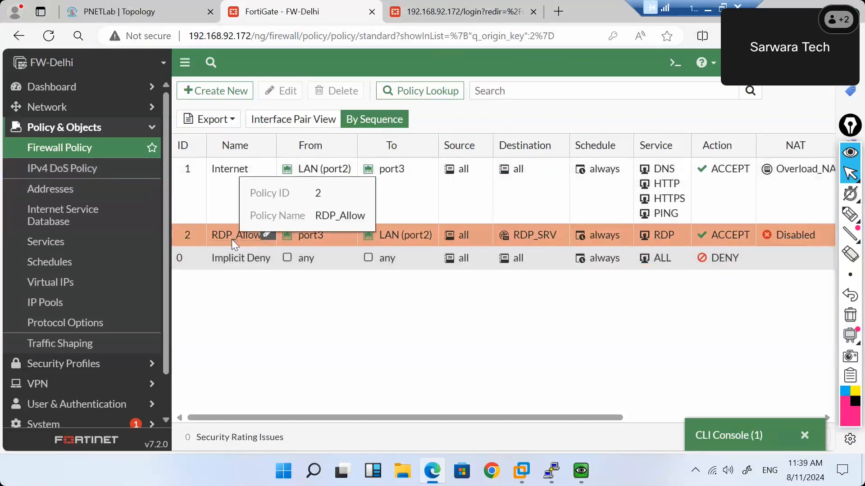
scroll(110, 312, down, 1)
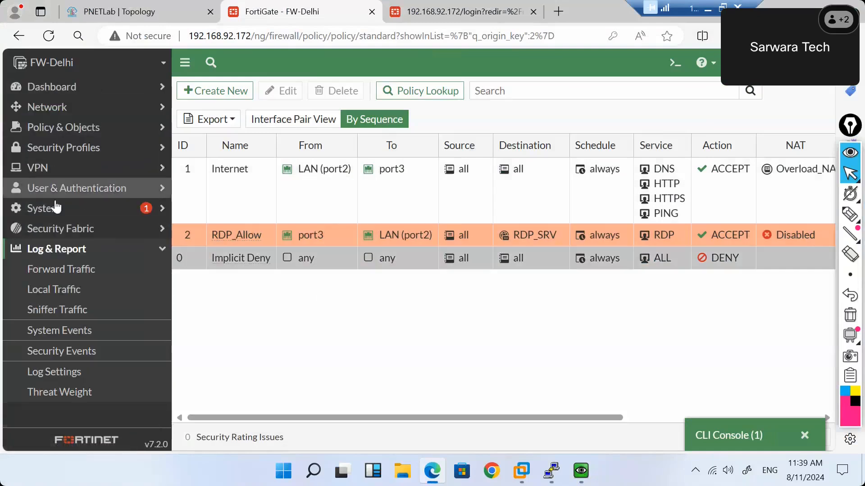
click(51, 269)
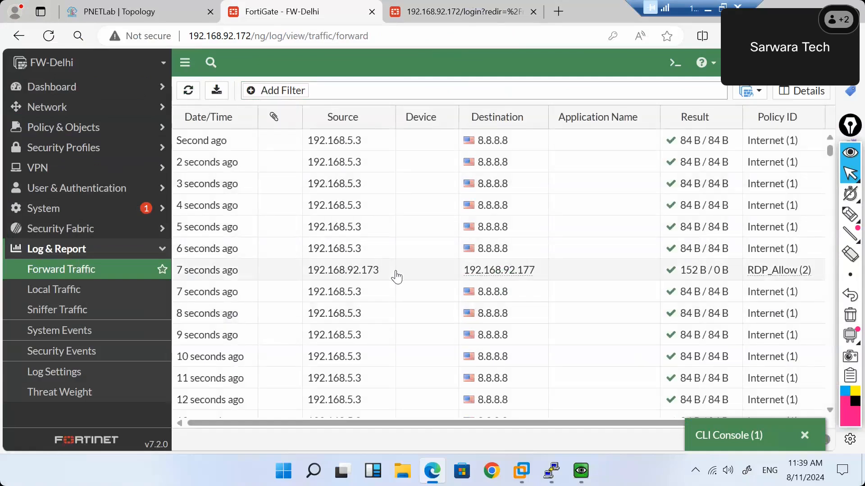
Filter the Forward Traffic log to source address 192.168.92.173.
click(277, 98)
text(src)
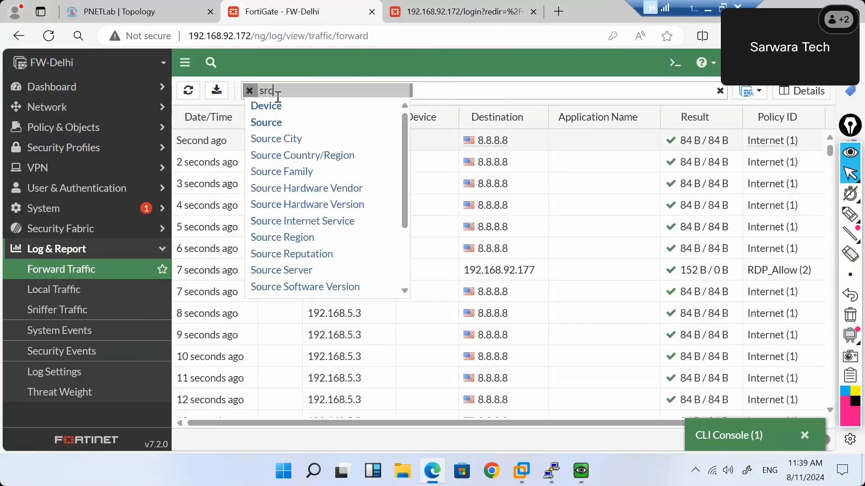
click(276, 122)
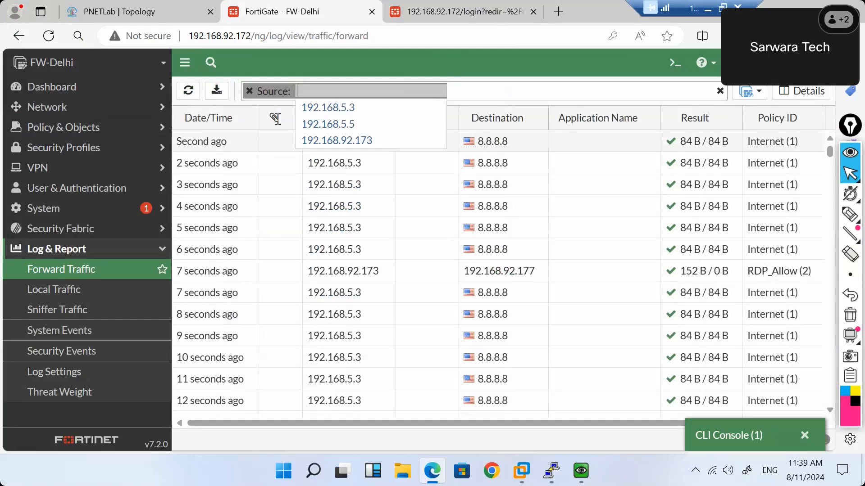
text(192.168)
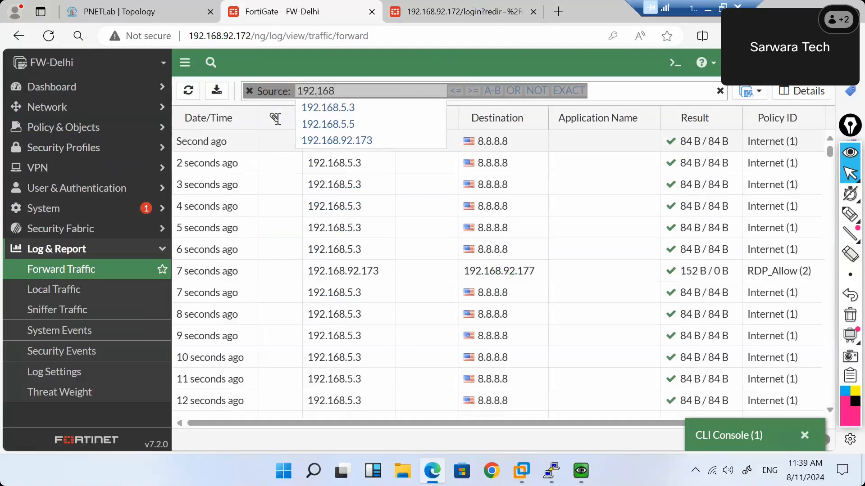
text(.72.)
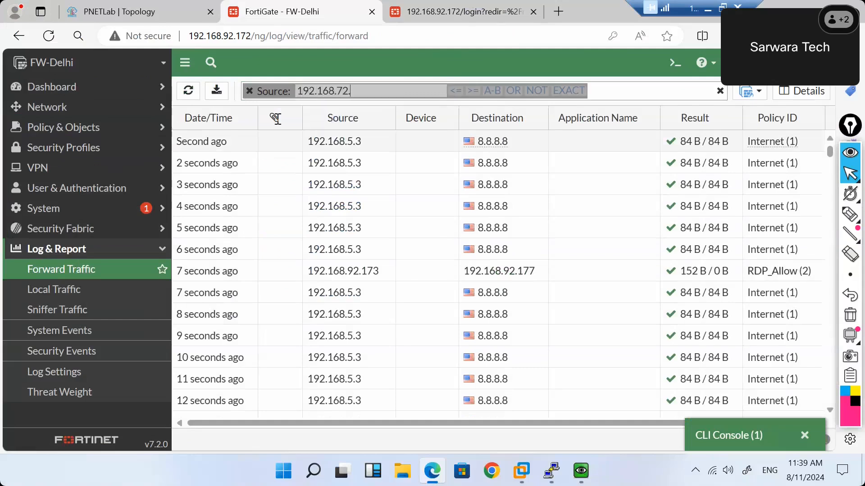
key(BackSpace)
key(BackSpace)
text(92.1)
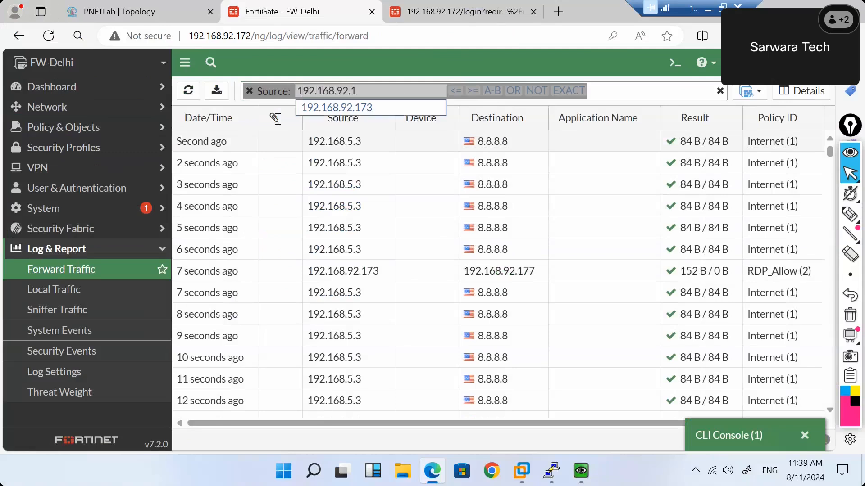
click(315, 109)
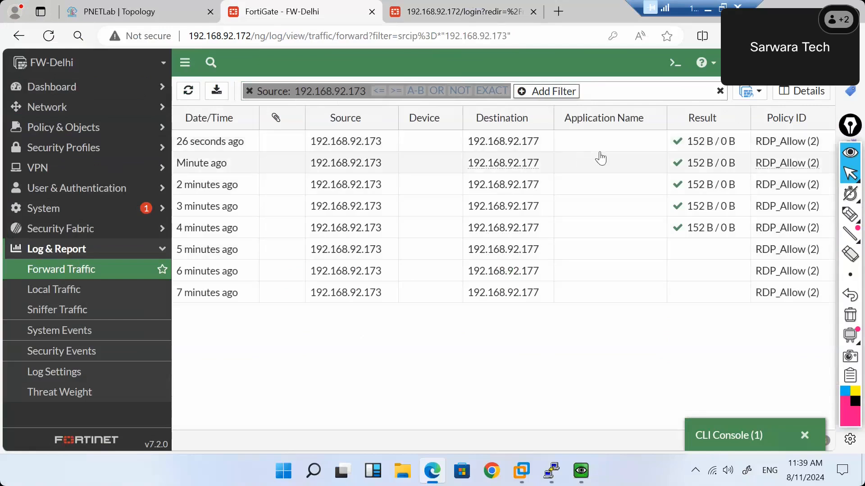
mouse_move(721, 150)
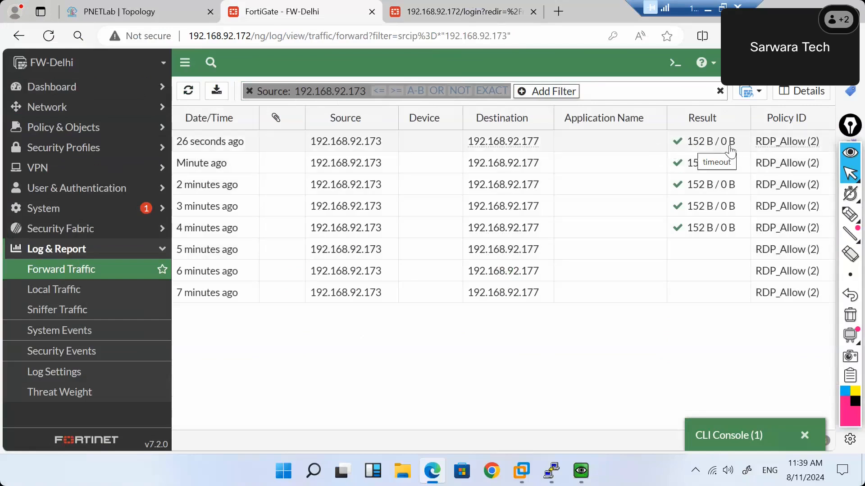
Inspect the newest RDP session's Log Details, confirming its Accept action, then return to Forward Traffic.
double_click(574, 150)
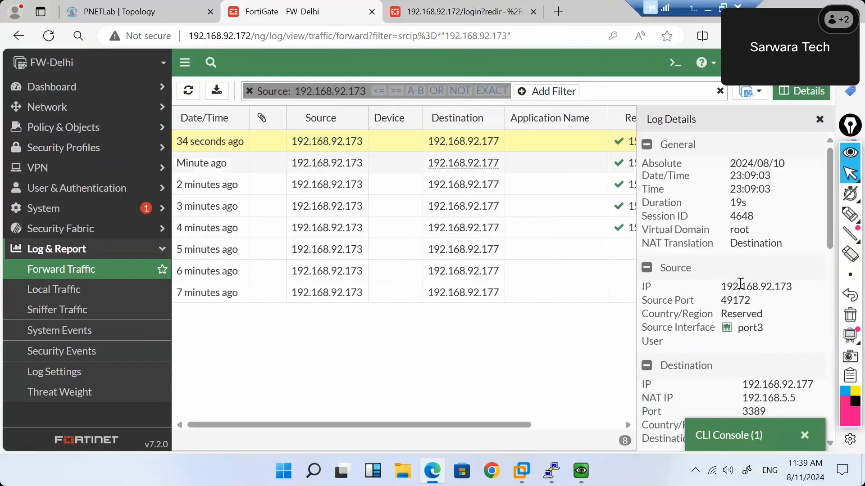
scroll(740, 283, down, 7)
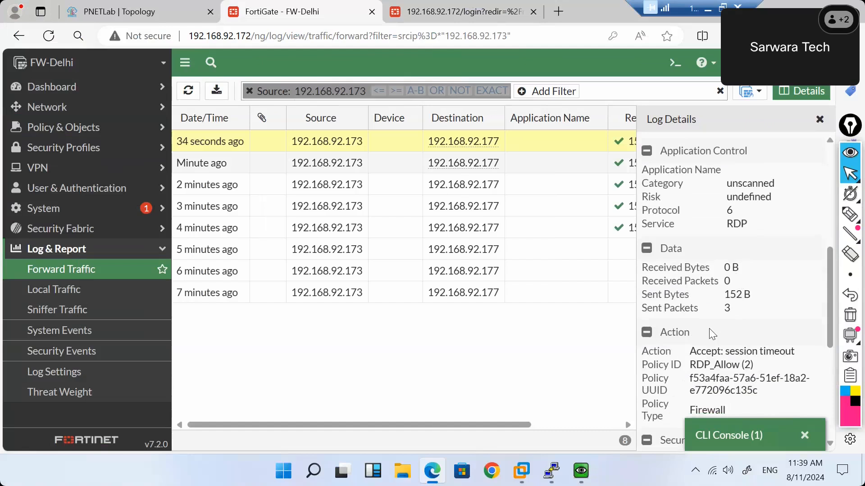
drag(693, 356, 728, 354)
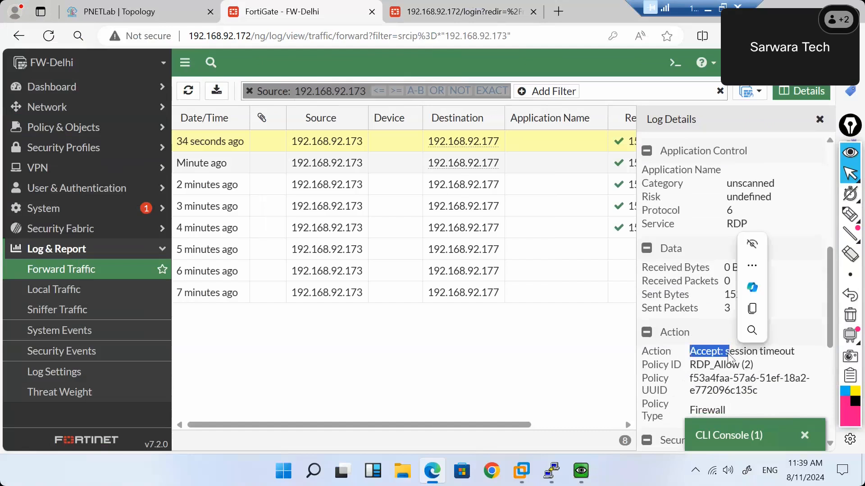
click(784, 352)
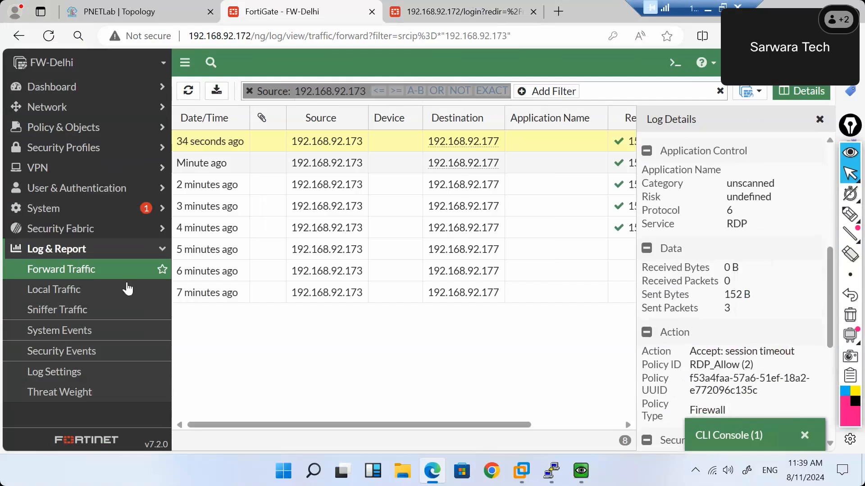
click(115, 279)
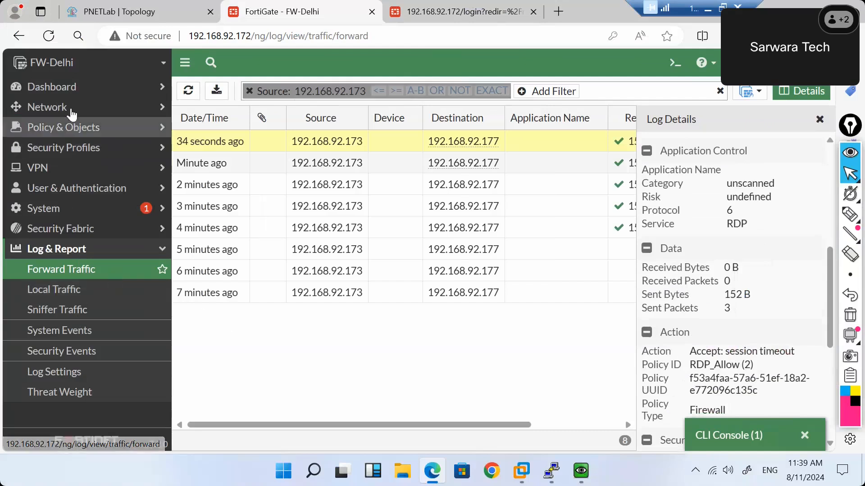
Show the FortiGate dashboard status page and dismiss the Windows 7 guest's Remote Desktop error.
click(66, 95)
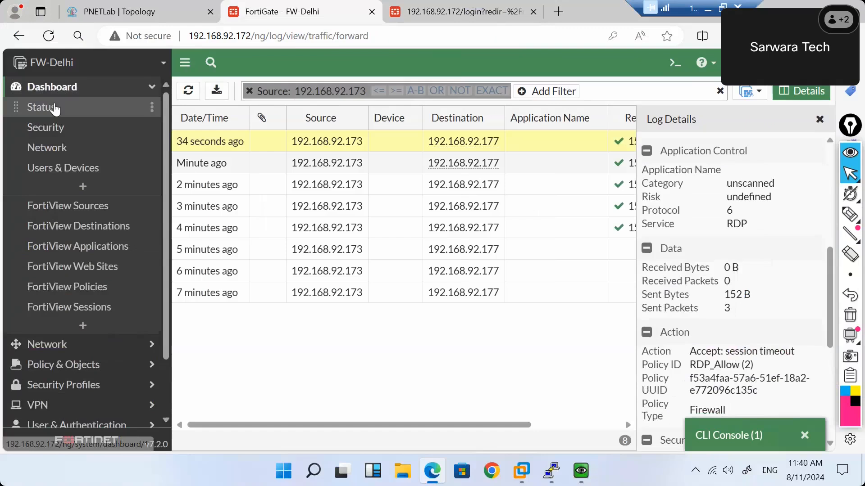
click(53, 107)
mouse_move(581, 471)
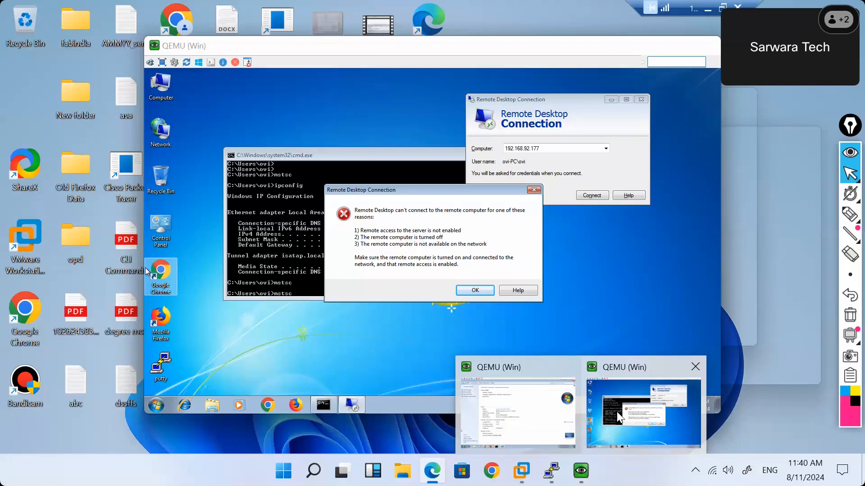
click(617, 412)
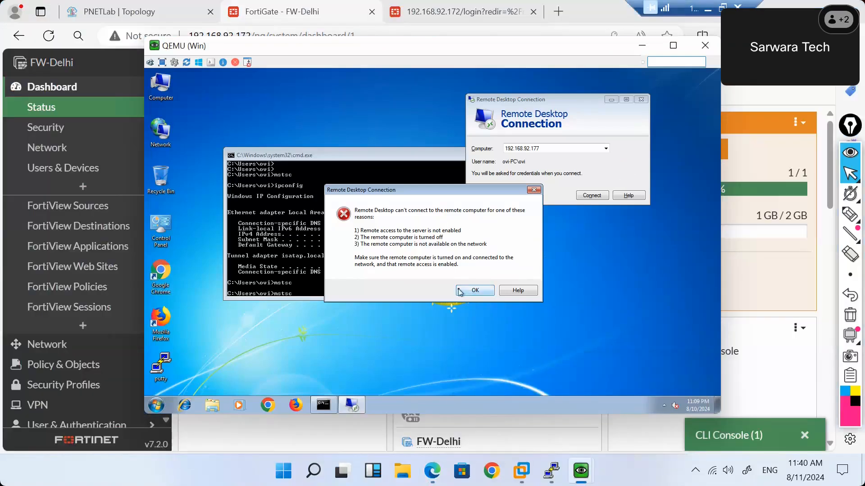
click(464, 294)
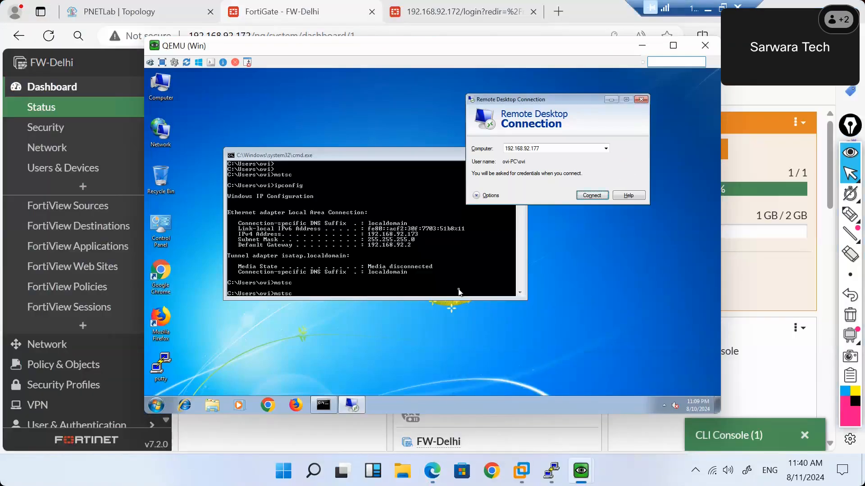
Search 'feature' in the other Windows 7 guest to launch Programs and Features and open Windows Features.
click(155, 404)
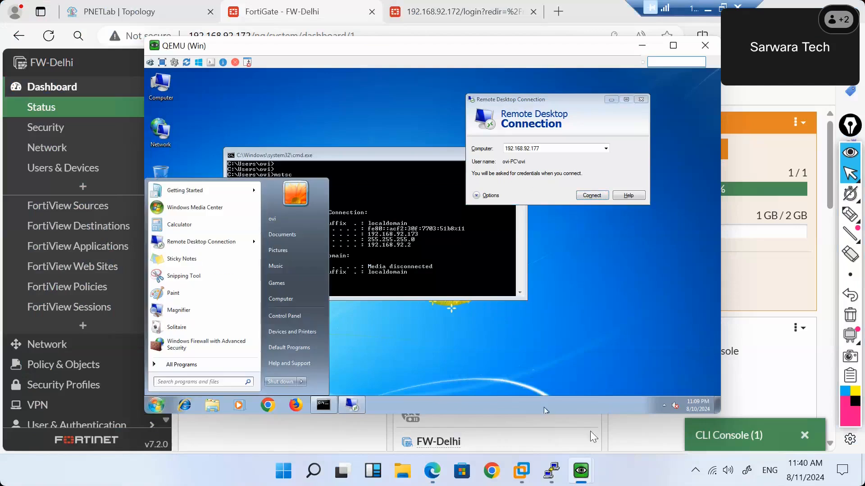
mouse_move(581, 471)
click(555, 433)
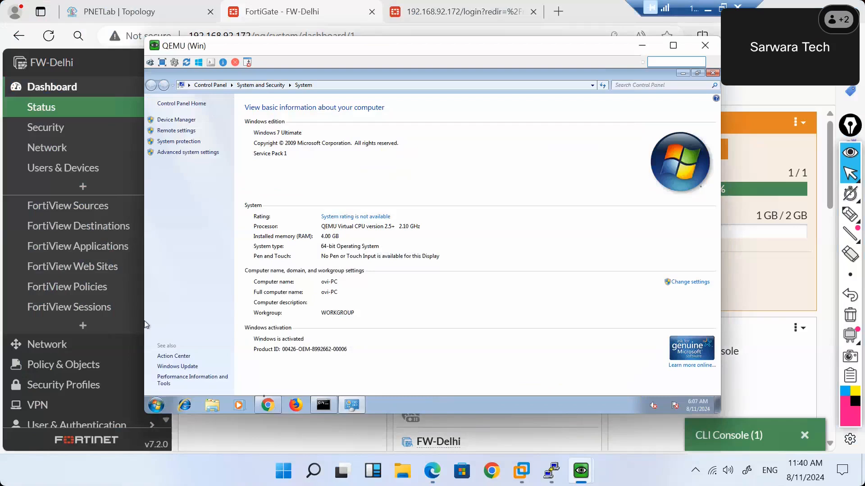
click(156, 405)
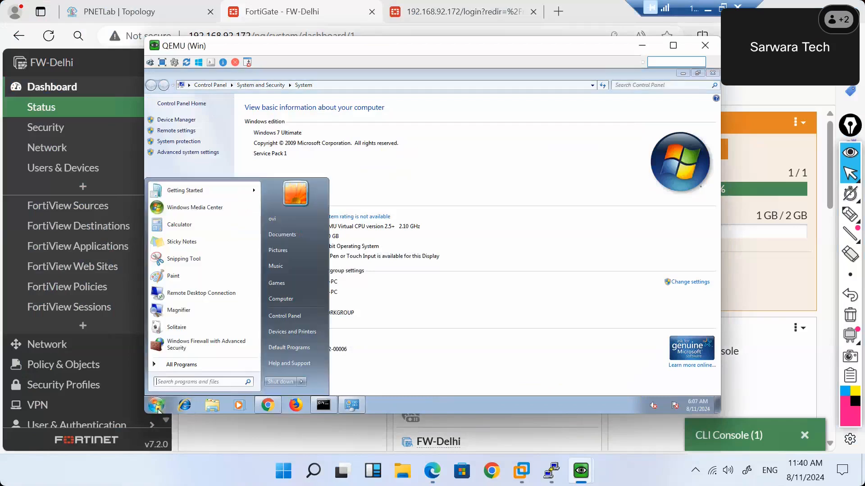
text(featu)
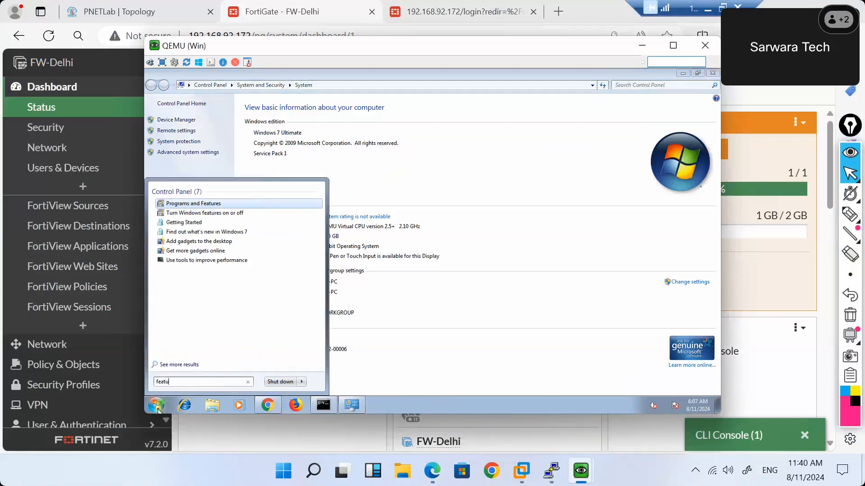
text(re)
key(Return)
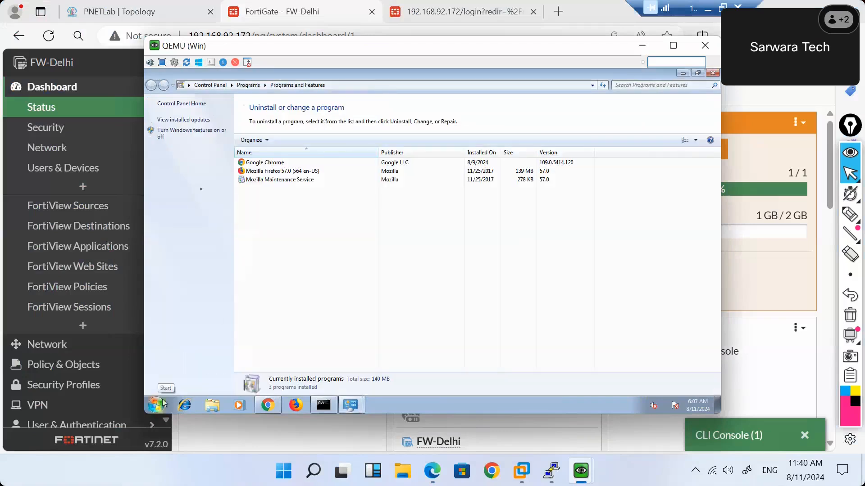
click(185, 131)
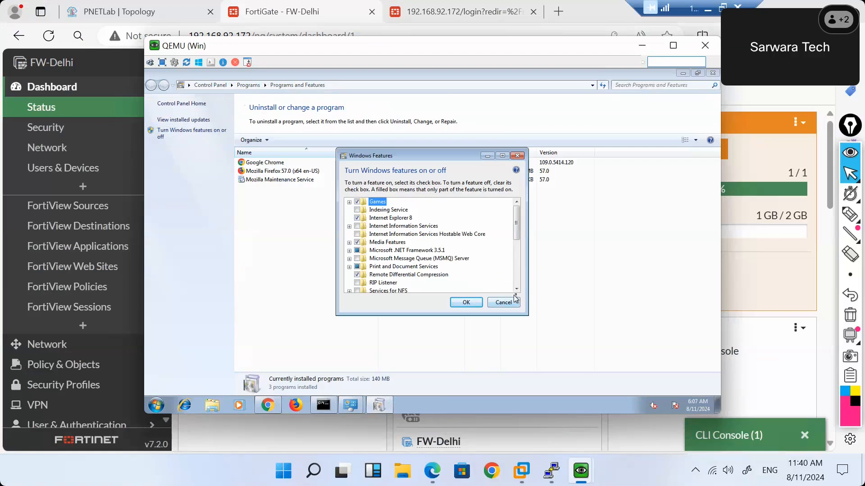
Scroll through the Windows Features list to review the available features.
scroll(518, 290, down, 1)
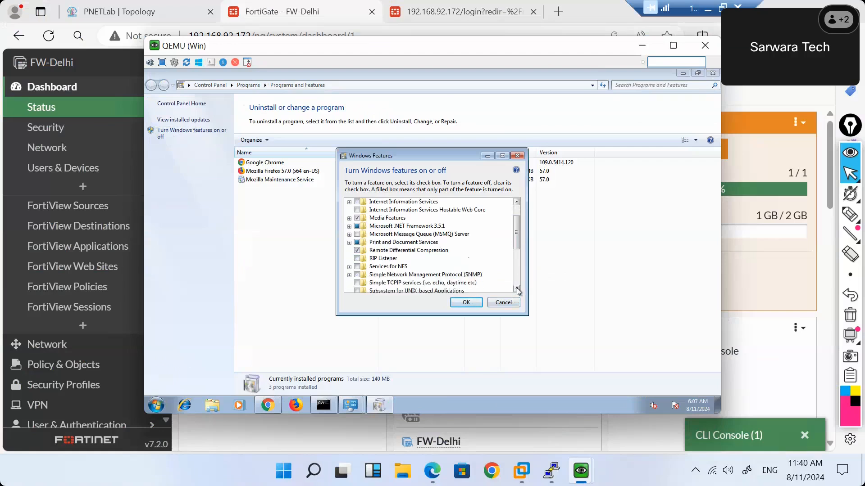
scroll(518, 291, down, 4)
scroll(518, 290, down, 1)
drag(519, 266, 522, 246)
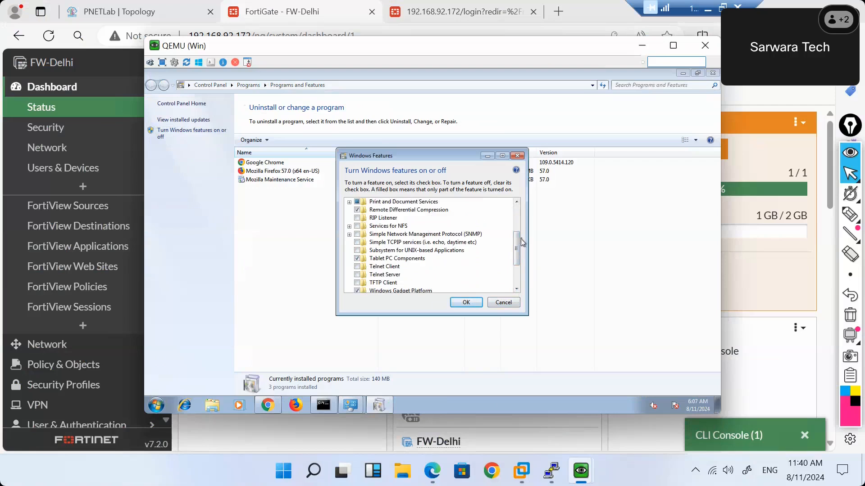
click(516, 202)
click(517, 203)
click(516, 203)
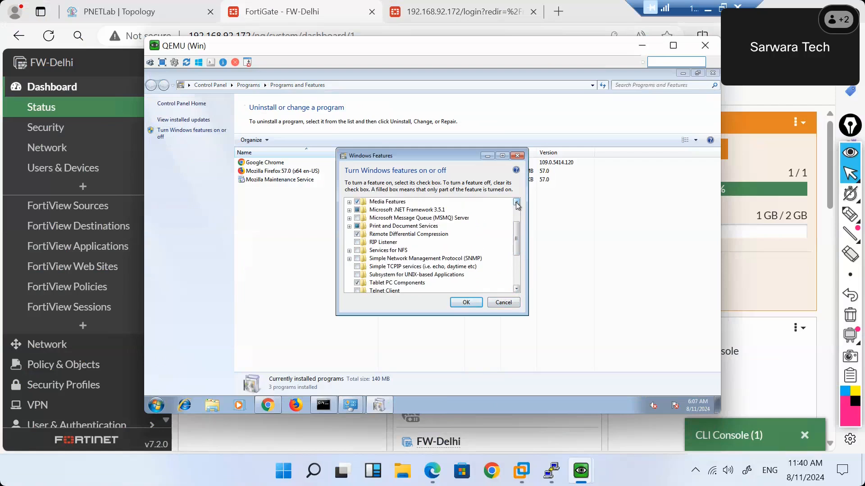
click(517, 203)
click(517, 203)
click(516, 203)
click(516, 203)
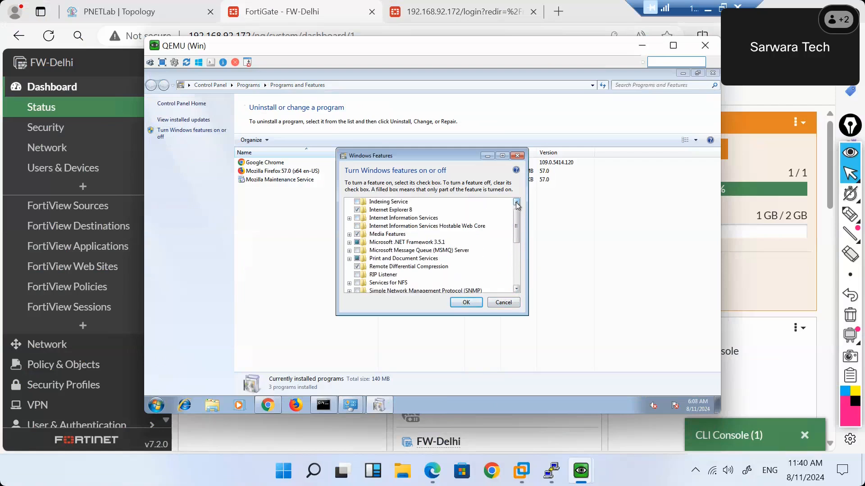
Tick Internet Information Services, then cancel and close Programs and Features and the System window.
click(358, 219)
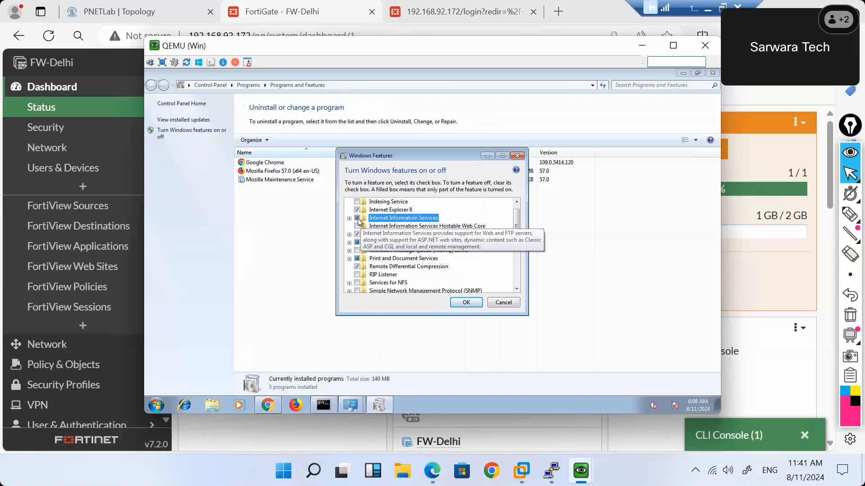
click(504, 303)
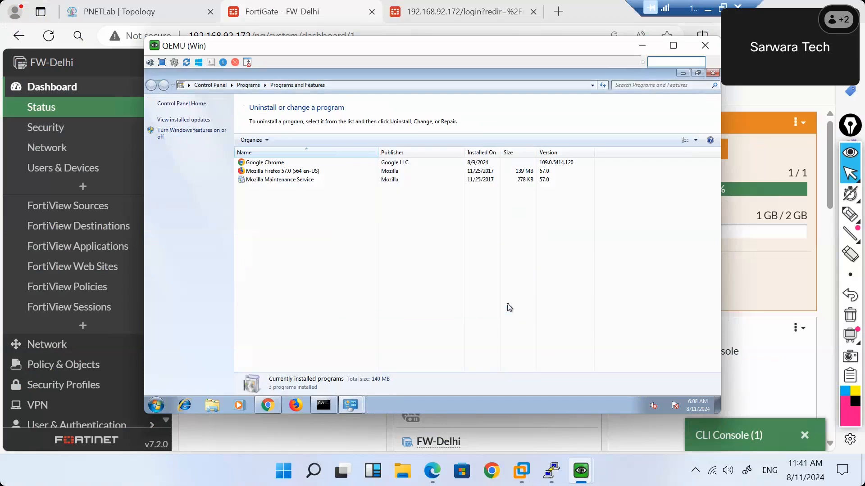
click(712, 73)
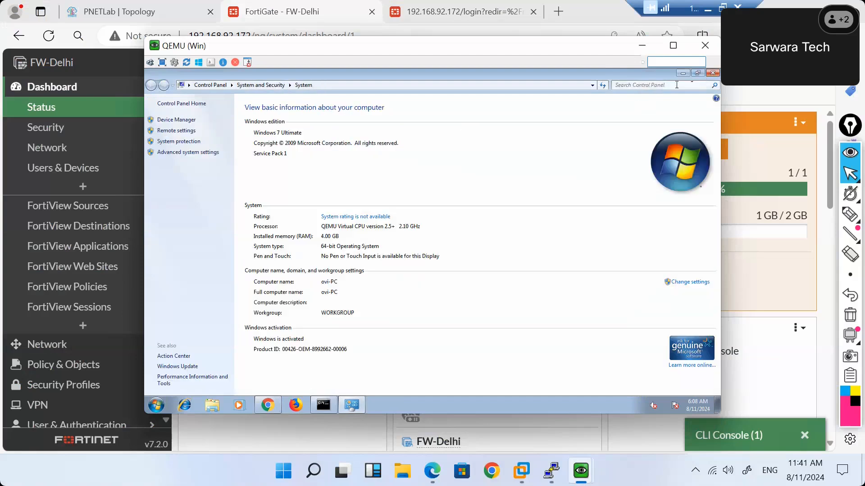
click(712, 73)
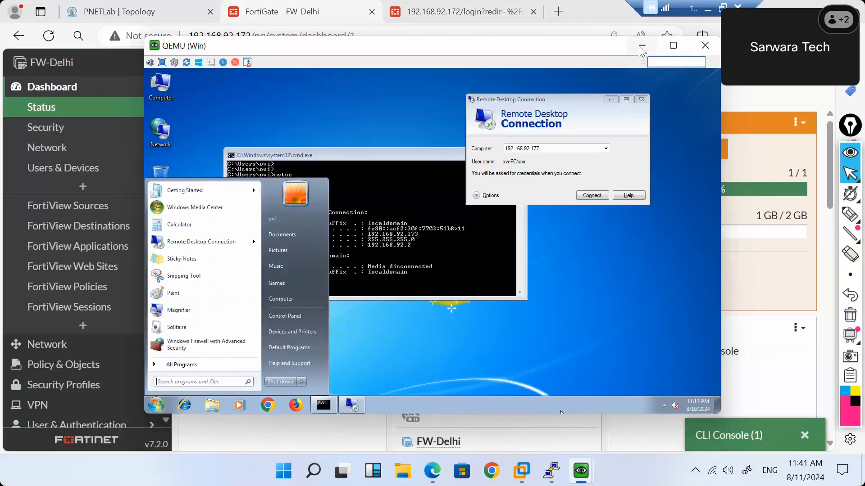
View FW-Delhi's Process Monitor, then reveal the admin menu's Configuration submenu.
click(642, 46)
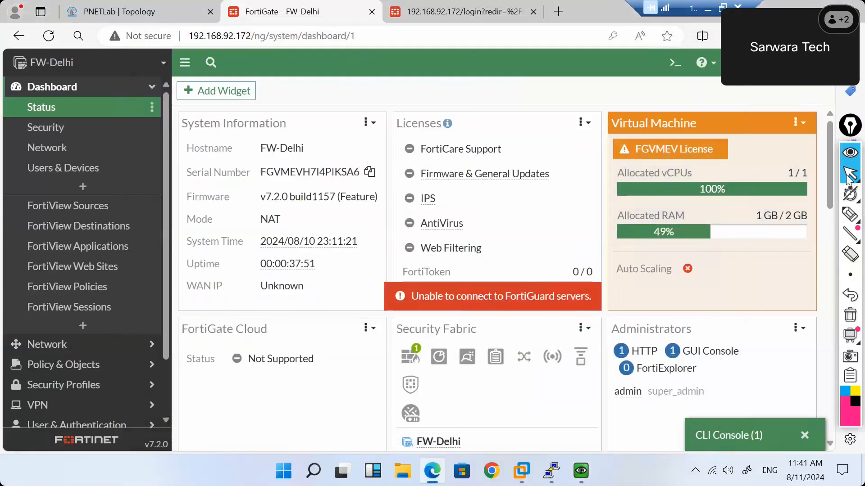
click(792, 62)
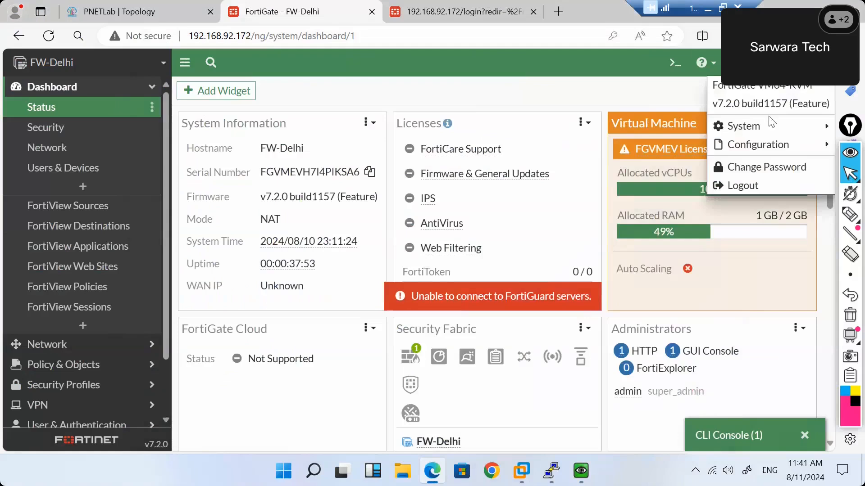
mouse_move(750, 126)
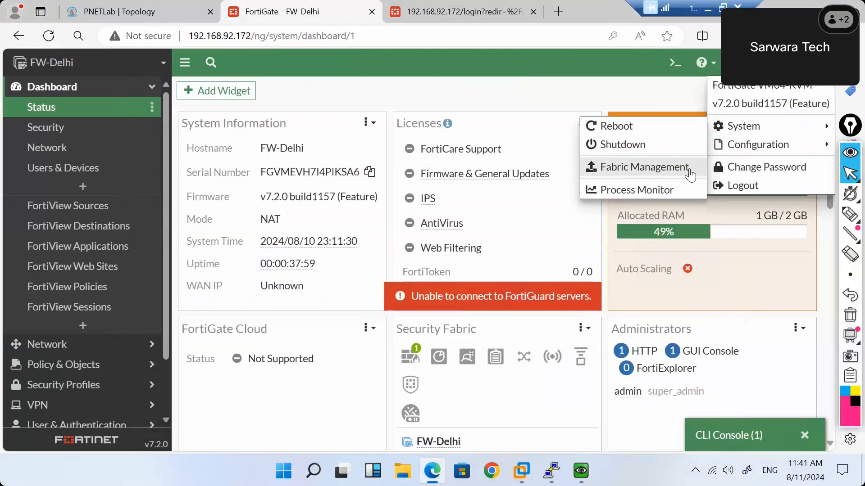
click(671, 189)
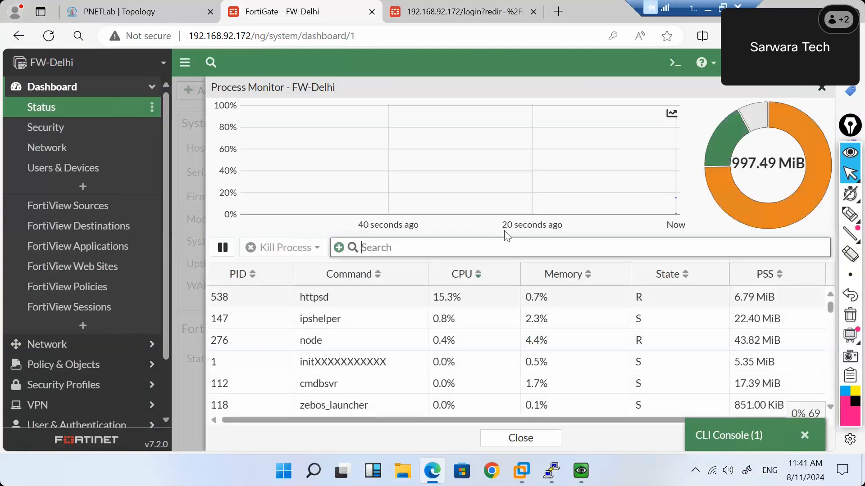
scroll(424, 346, down, 15)
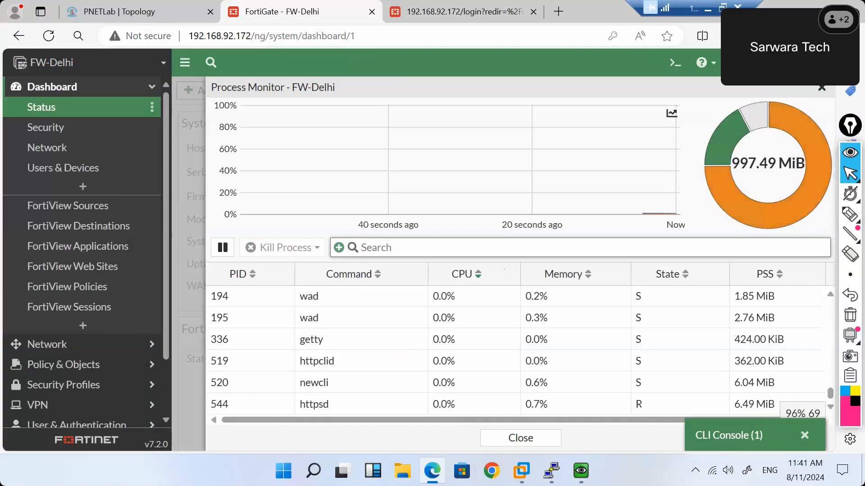
click(806, 63)
mouse_move(730, 145)
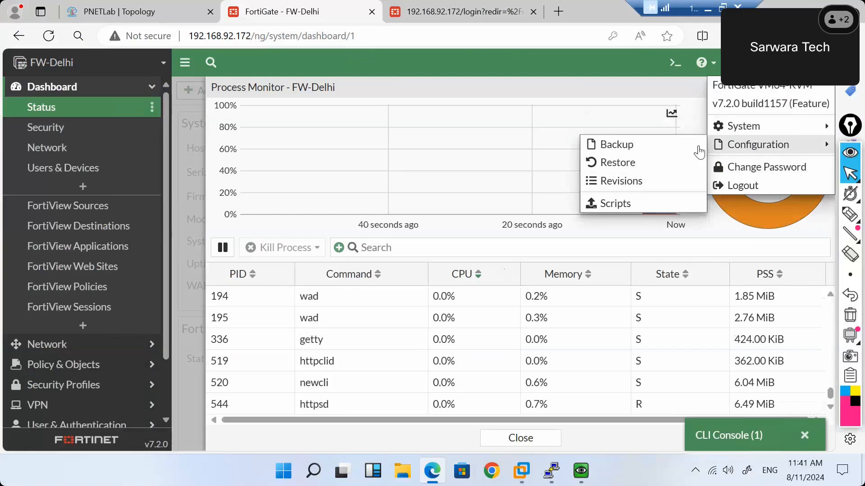
Download the unencrypted backup FW-Delhi_7-2_1157_202408102311.conf and read it in Notepad.
click(649, 151)
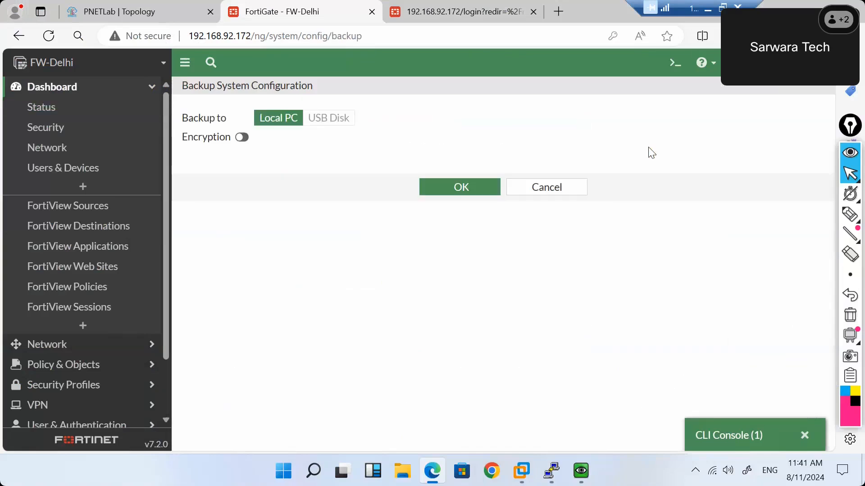
click(434, 193)
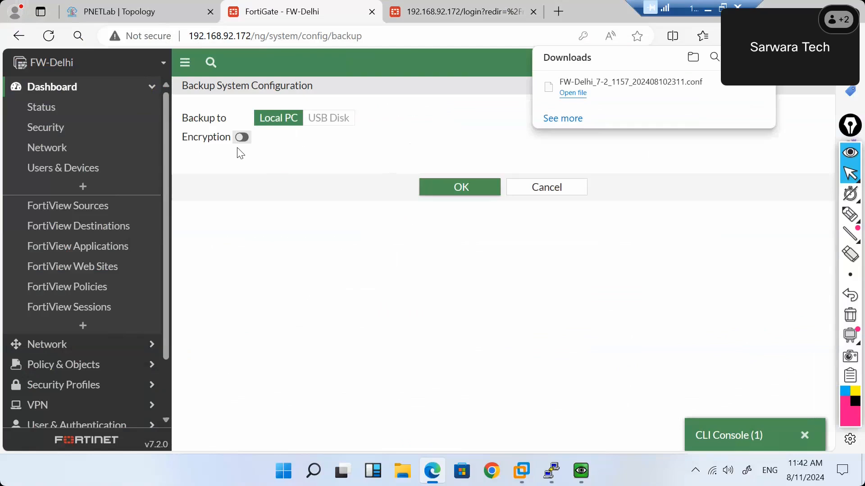
click(612, 94)
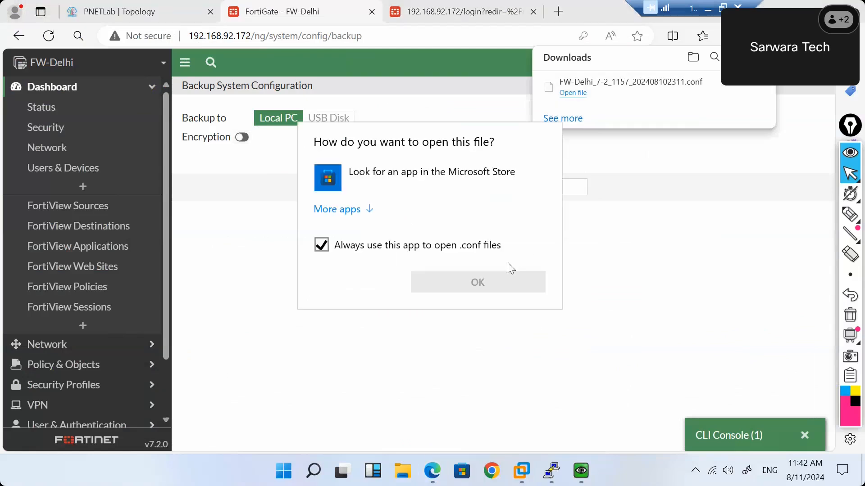
click(372, 212)
double_click(375, 253)
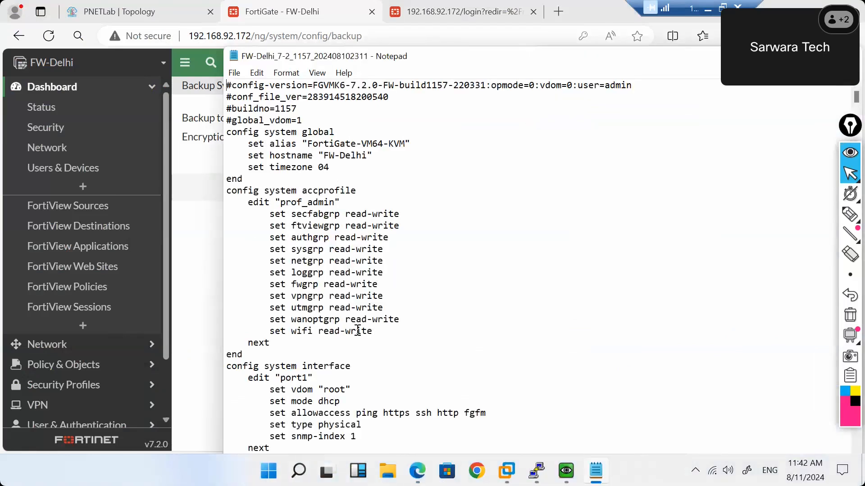
scroll(358, 331, down, 5)
scroll(358, 331, down, 20)
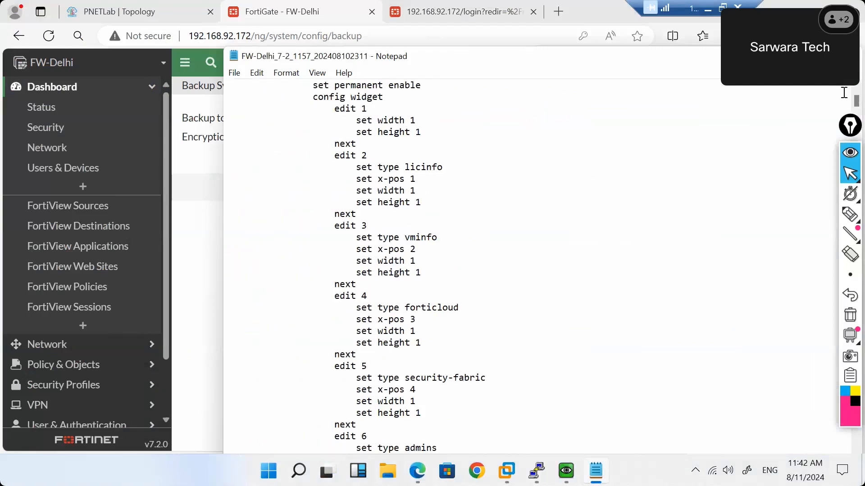
click(853, 56)
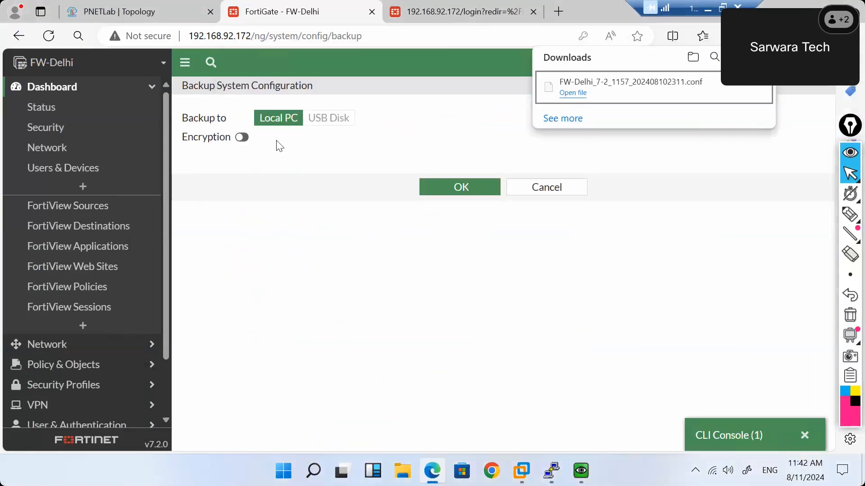
Enable backup encryption, set and confirm a password, and download the encrypted configuration backup.
click(241, 138)
click(301, 155)
text(123)
key(Tab)
double_click(301, 154)
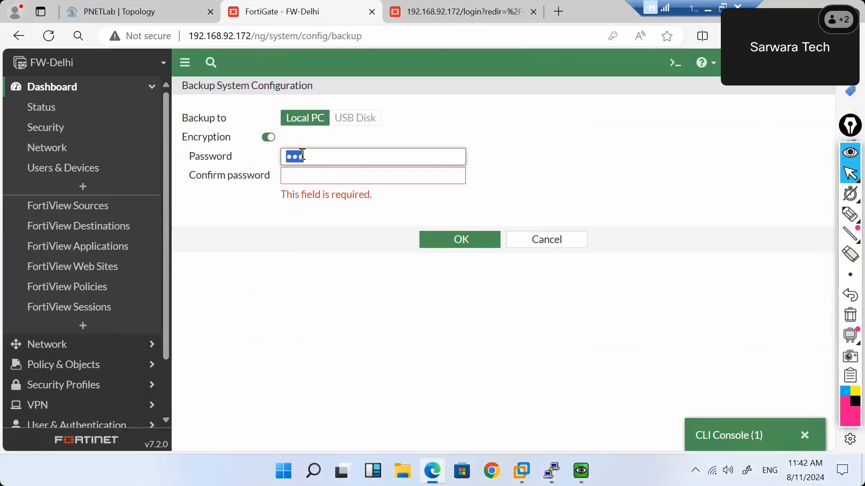
key(BackSpace)
click(536, 158)
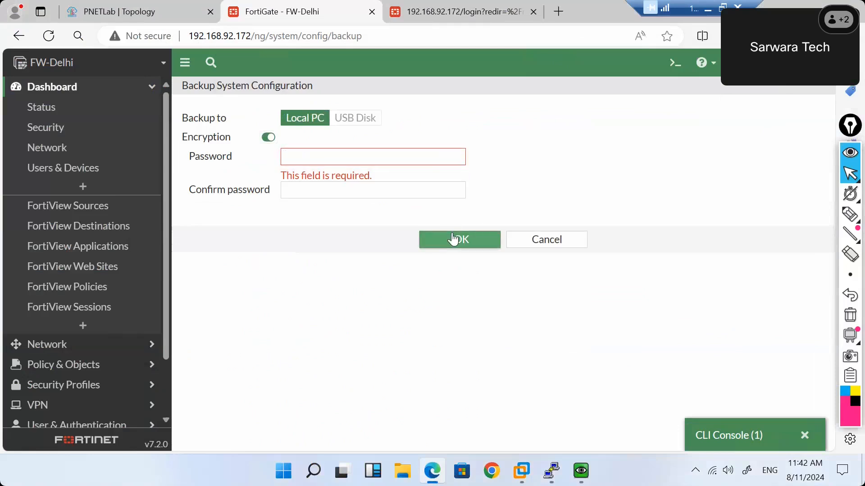
click(330, 157)
text(•••)
key(Tab)
text(•••)
click(437, 234)
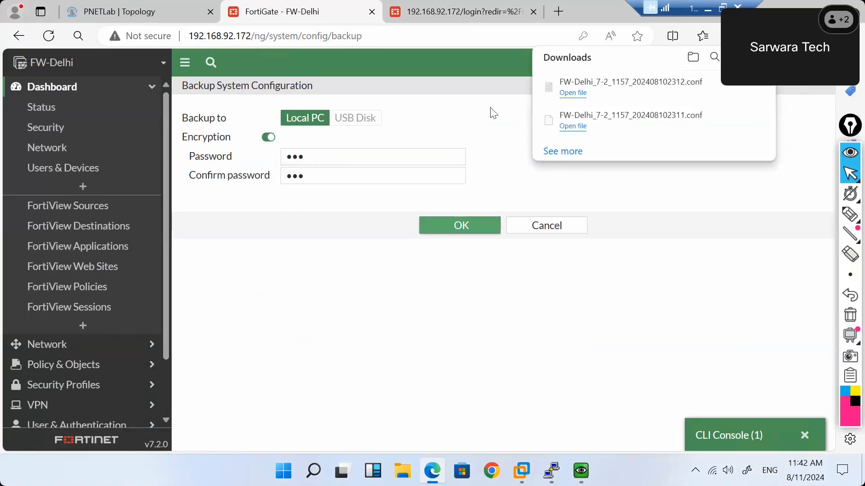
Open FW-Delhi_7-2_1157_202408102312.conf in Notepad to confirm it's scrambled, then close it.
click(622, 82)
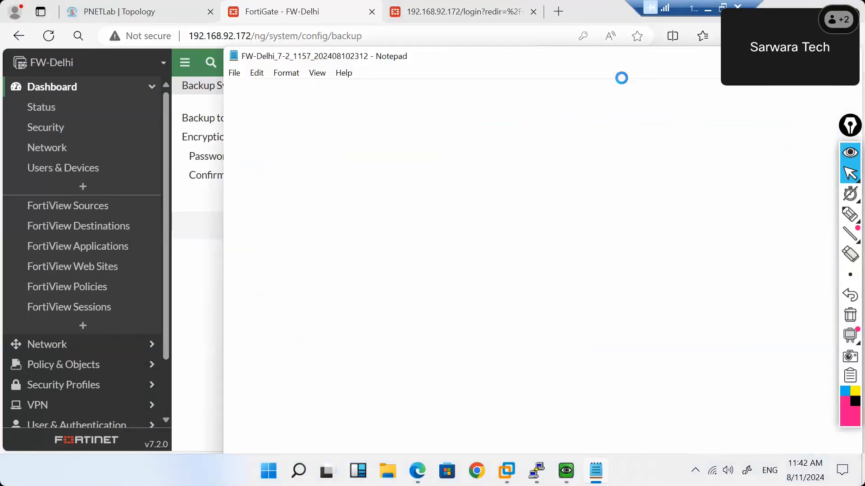
scroll(467, 301, down, 5)
scroll(467, 301, up, 2)
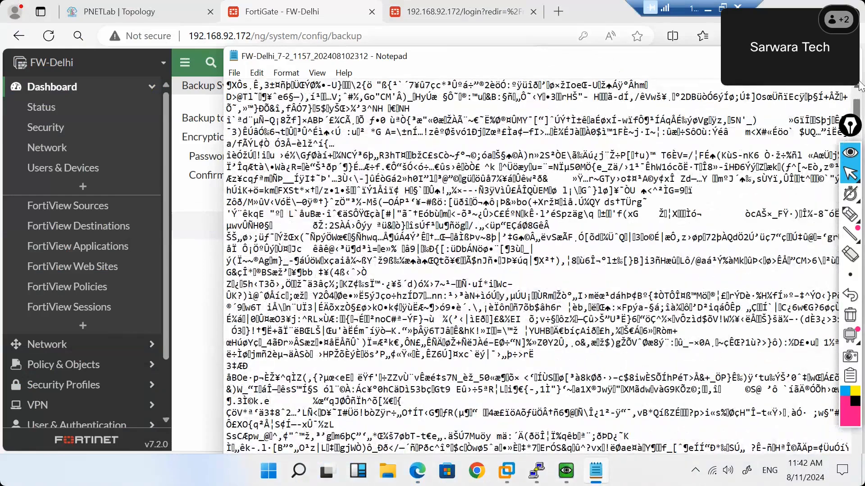
click(848, 56)
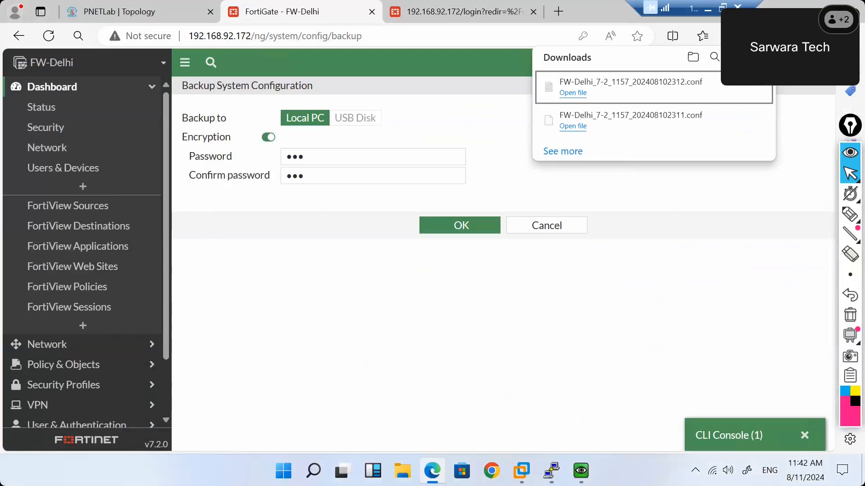
click(797, 127)
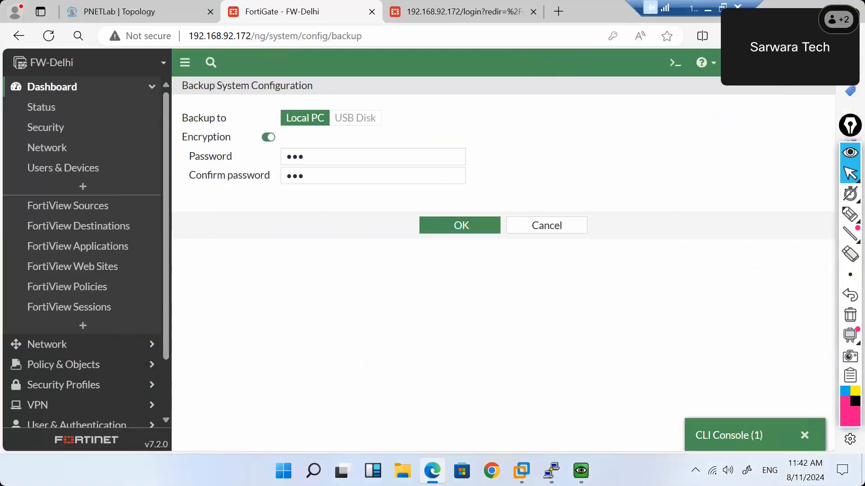
Load the encrypted FW-Delhi_7-2_1157_202408102312.conf backup into the Configuration Restore form.
click(805, 63)
mouse_move(759, 146)
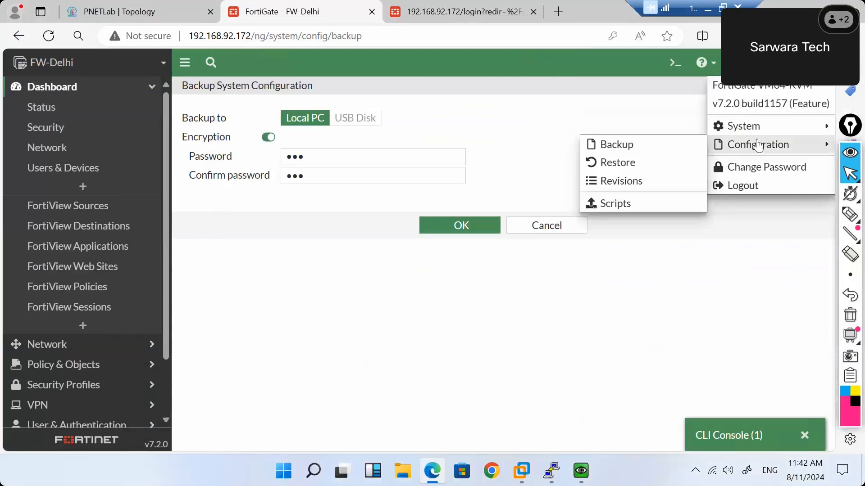
click(665, 165)
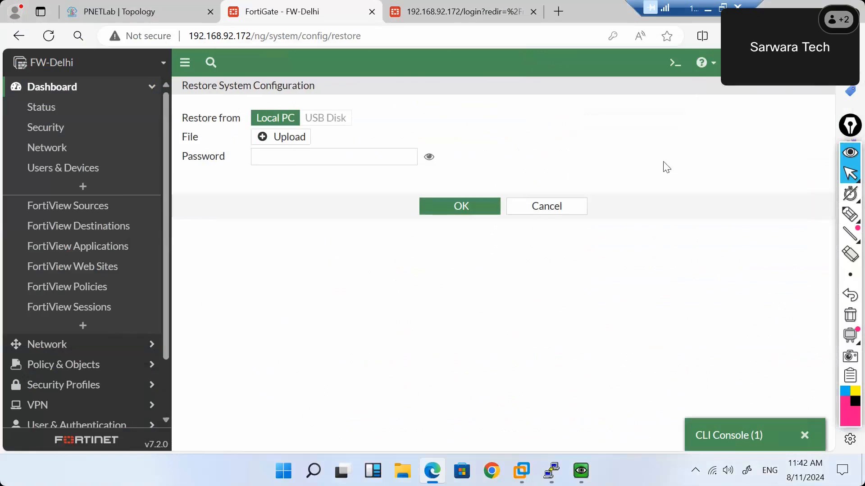
click(295, 138)
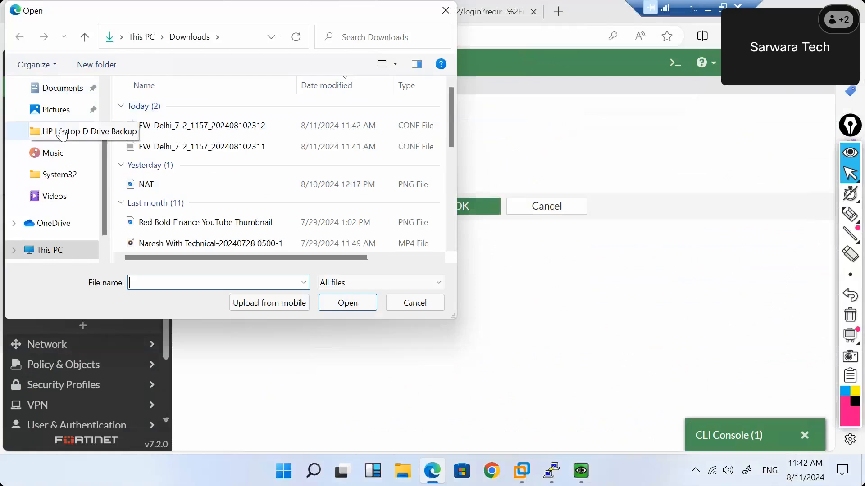
scroll(62, 135, up, 3)
click(58, 139)
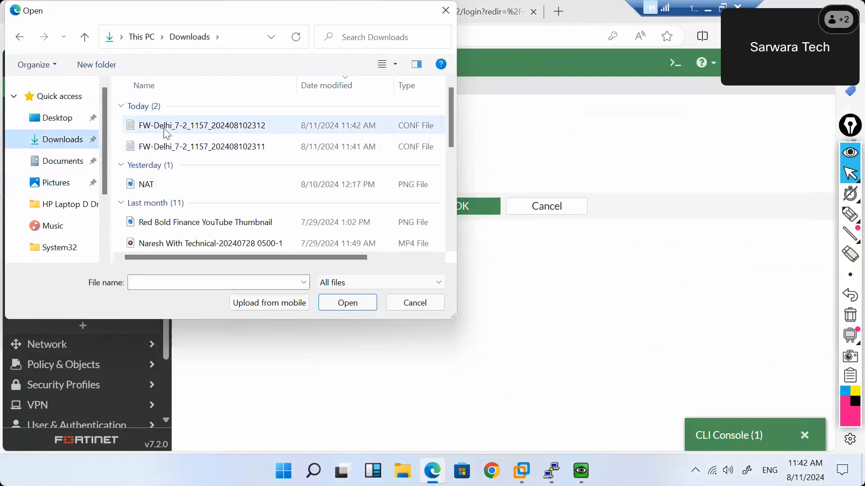
double_click(166, 131)
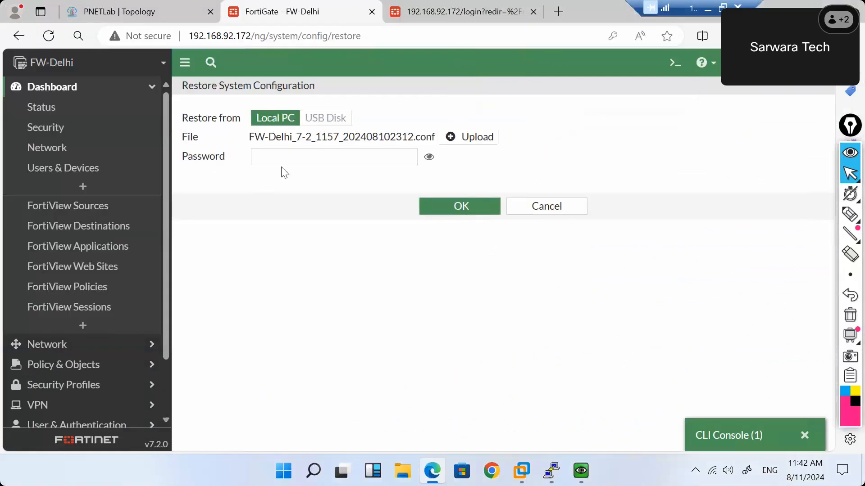
click(284, 160)
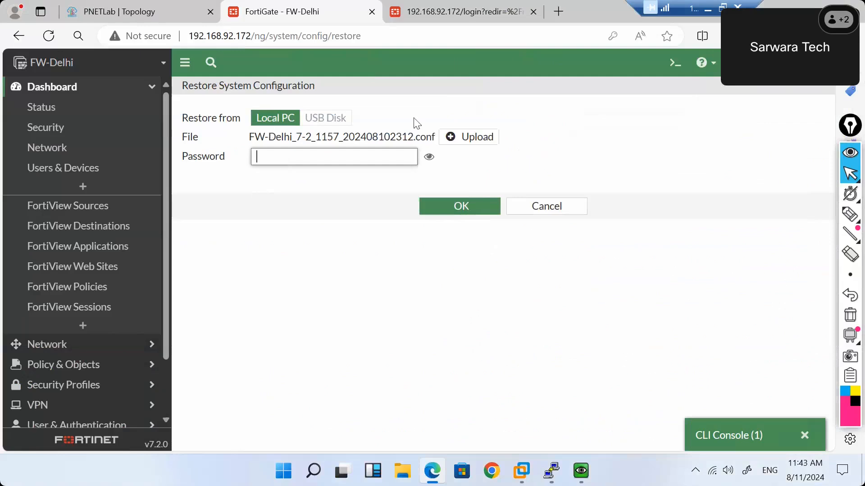
Swap in the unencrypted FW-Delhi_7-2_1157_202408102311.conf backup, then cancel without restoring.
click(449, 137)
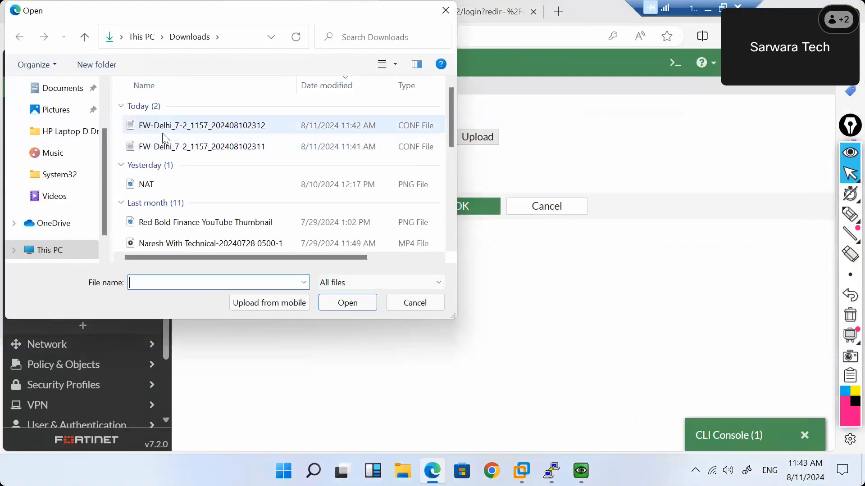
double_click(172, 148)
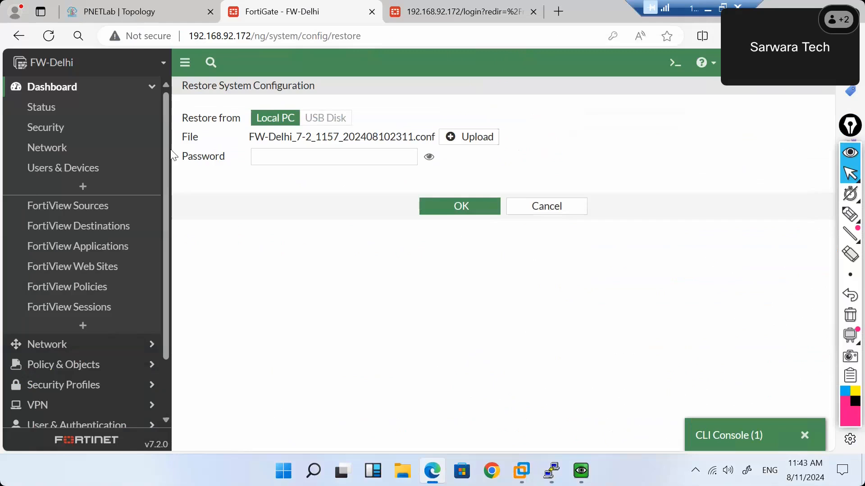
click(288, 157)
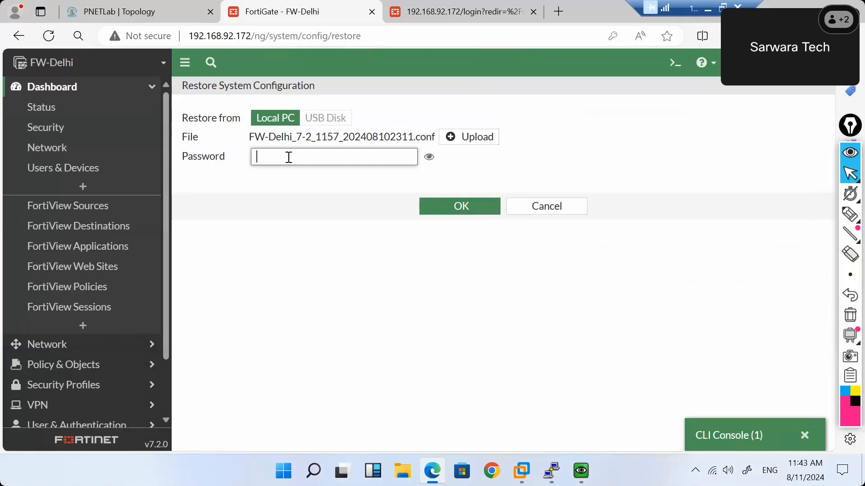
click(553, 207)
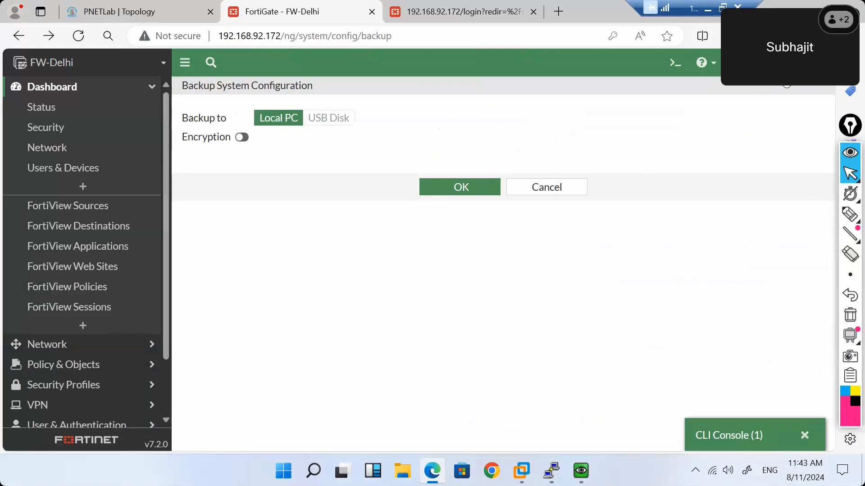
click(558, 191)
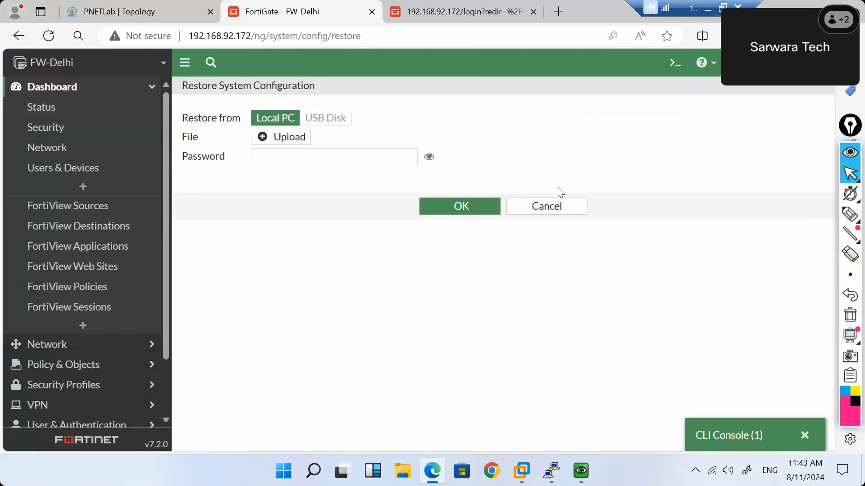
click(541, 207)
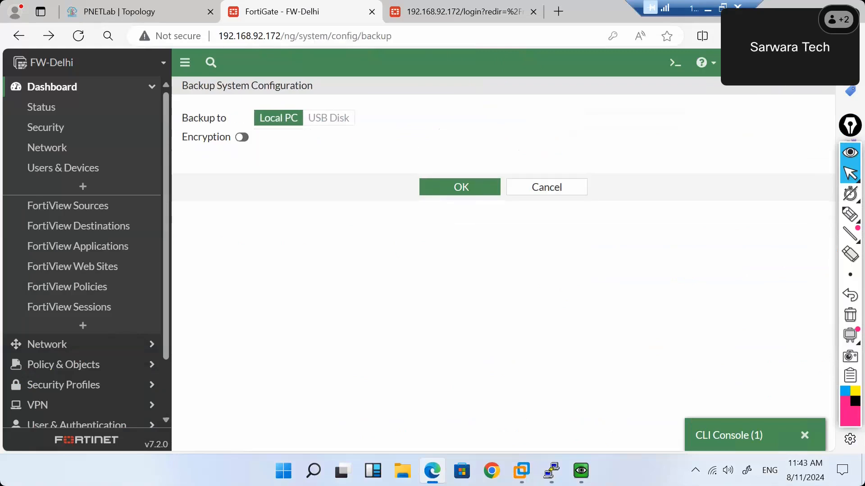
Return to FW-Delhi's dashboard Status page.
click(803, 63)
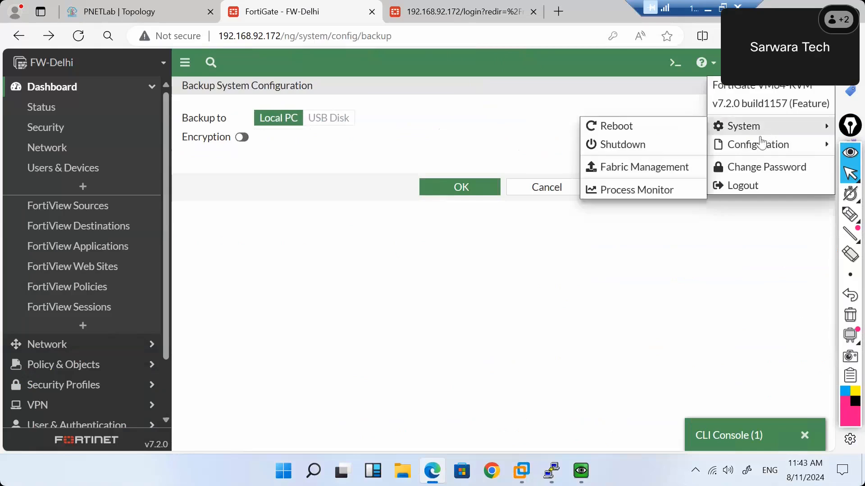
mouse_move(745, 151)
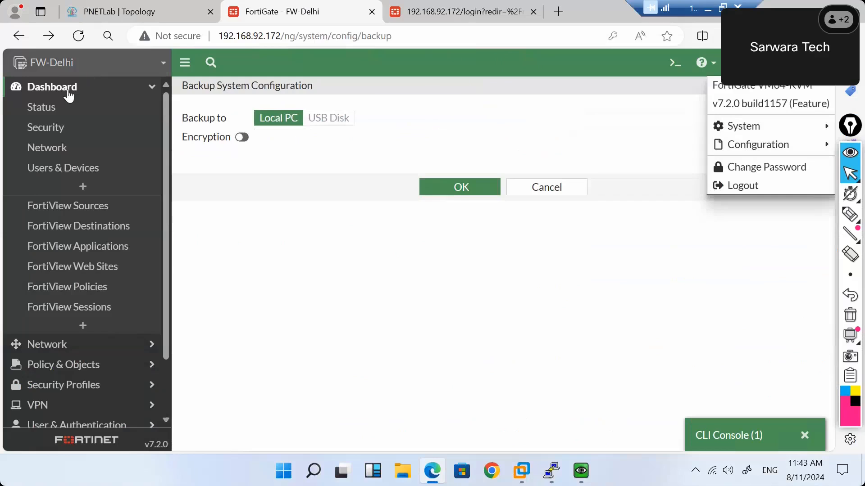
click(54, 107)
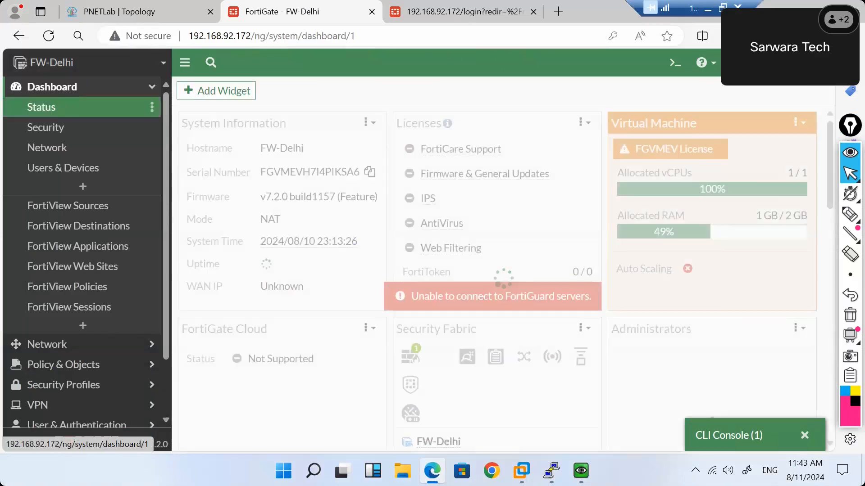
click(803, 62)
Save revision checkpoint 'Revision1_11Sep' and expand build 1157 to see it listed.
mouse_move(734, 153)
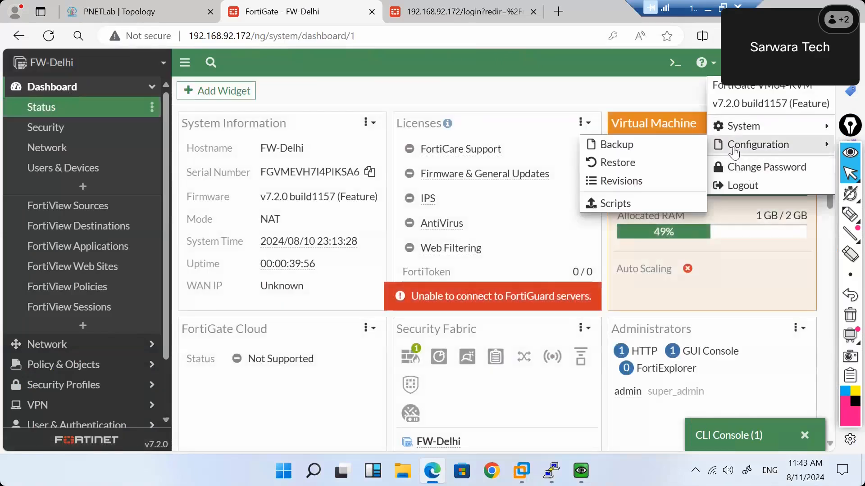
click(637, 183)
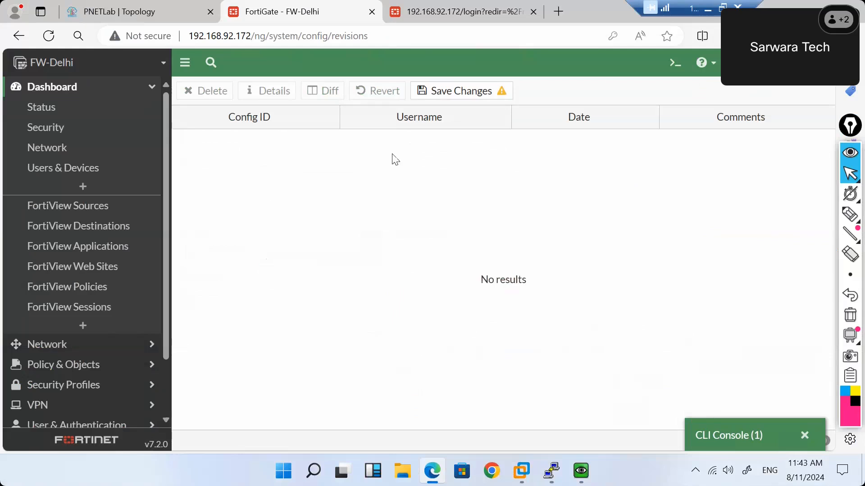
click(449, 97)
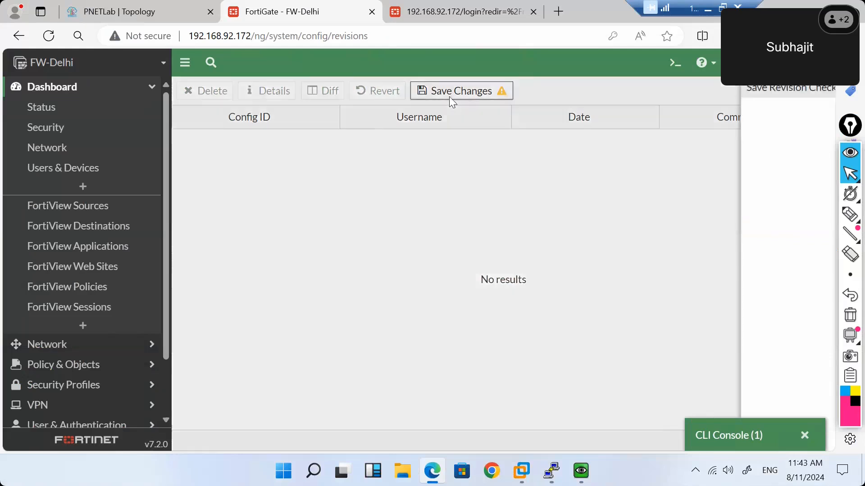
click(422, 121)
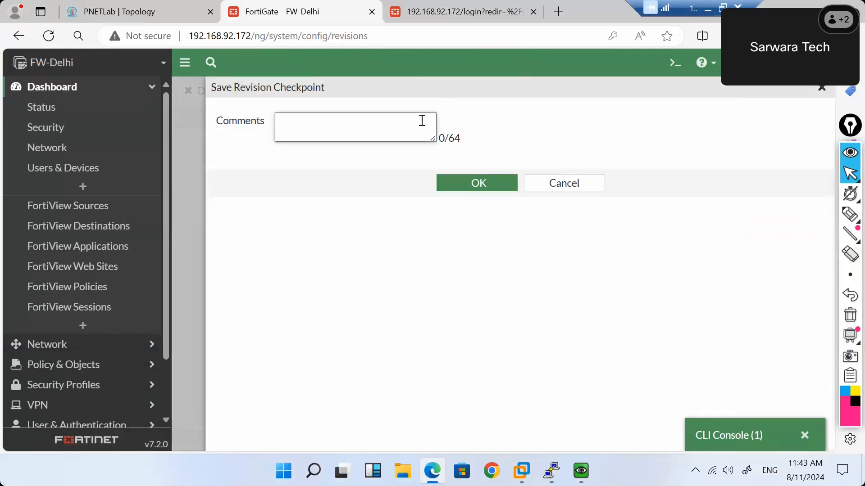
text(Re)
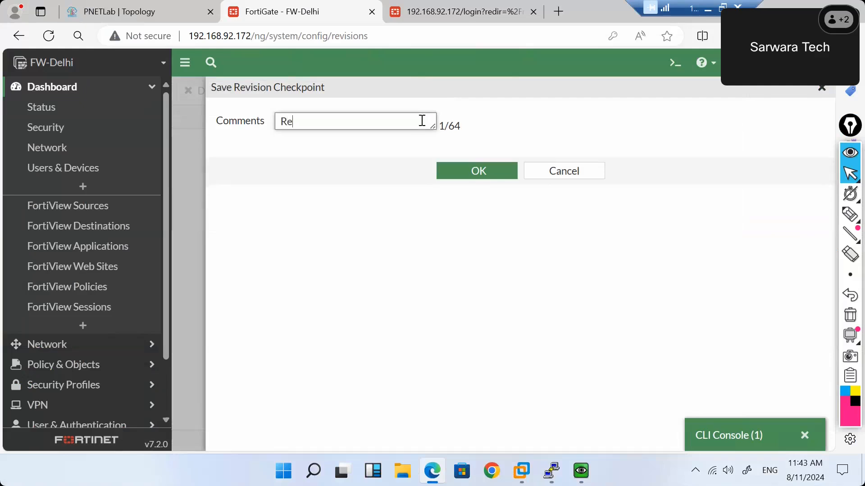
text(vision1_)
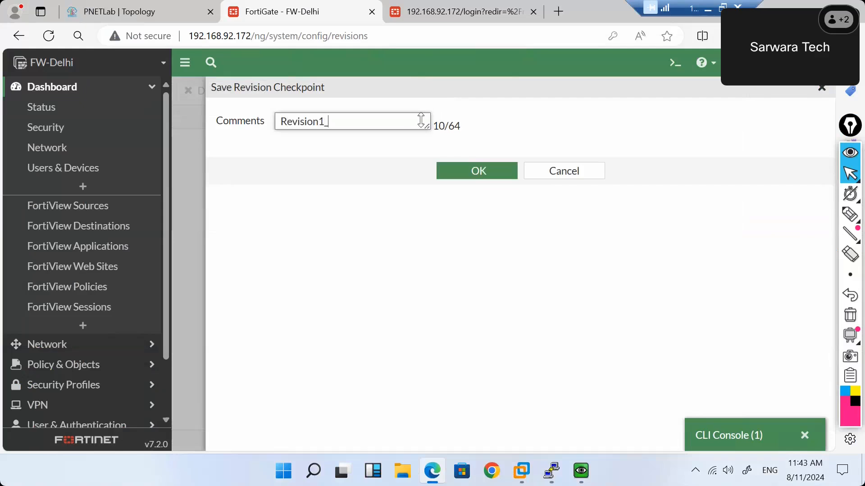
text(11-8)
key(BackSpace)
text(Sep)
click(498, 175)
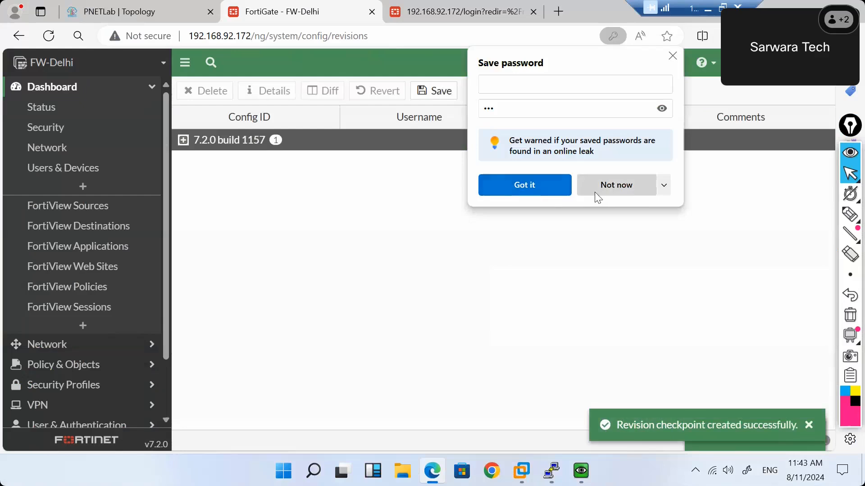
click(595, 192)
click(183, 141)
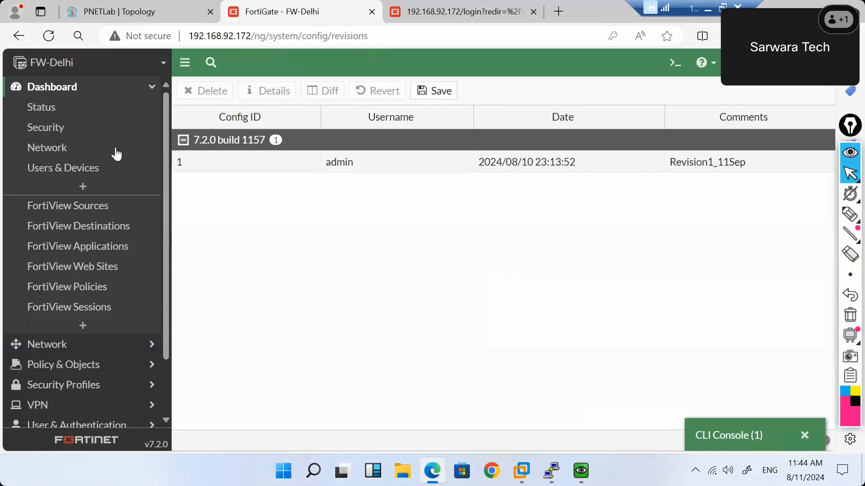
Delete the RDP_Allow policy from the Firewall Policy list.
scroll(115, 285, down, 1)
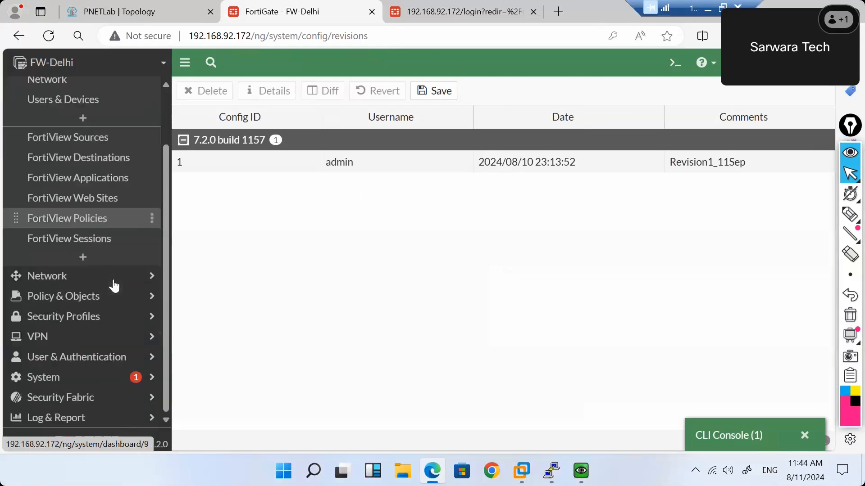
scroll(113, 285, up, 1)
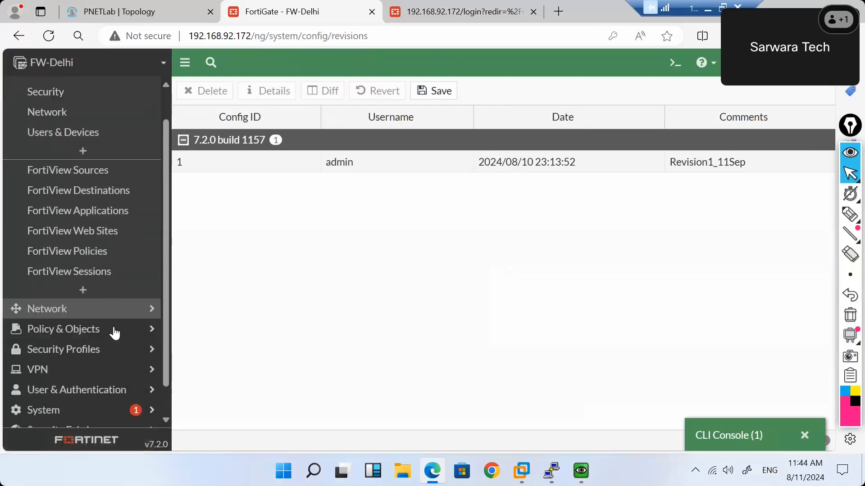
scroll(115, 334, down, 1)
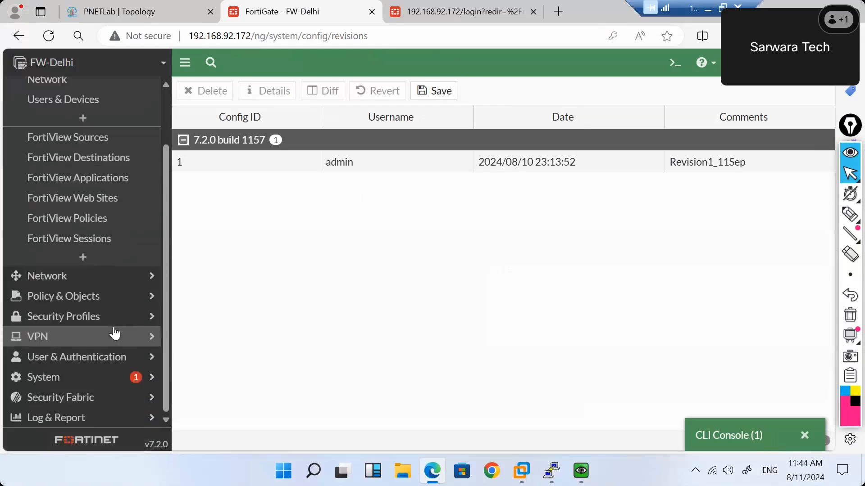
click(140, 298)
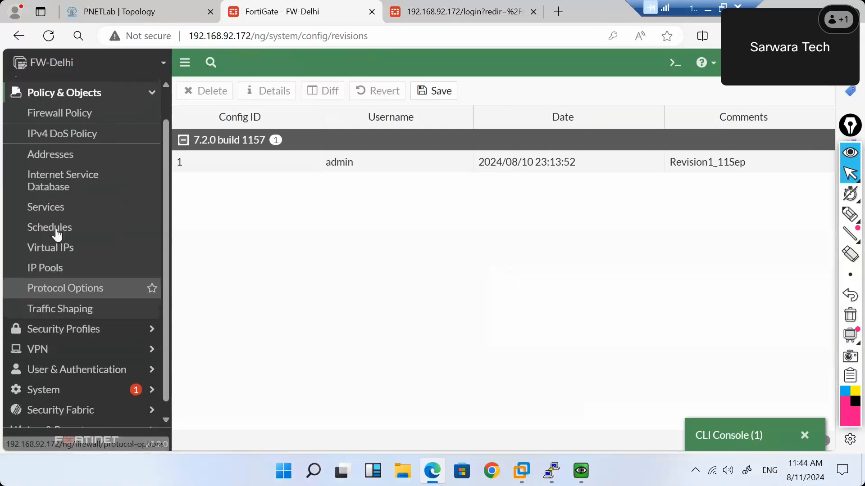
click(55, 126)
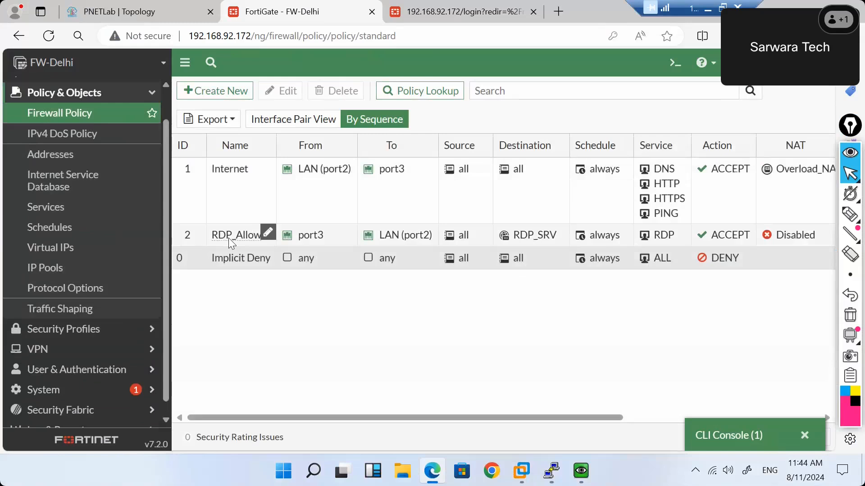
double_click(229, 237)
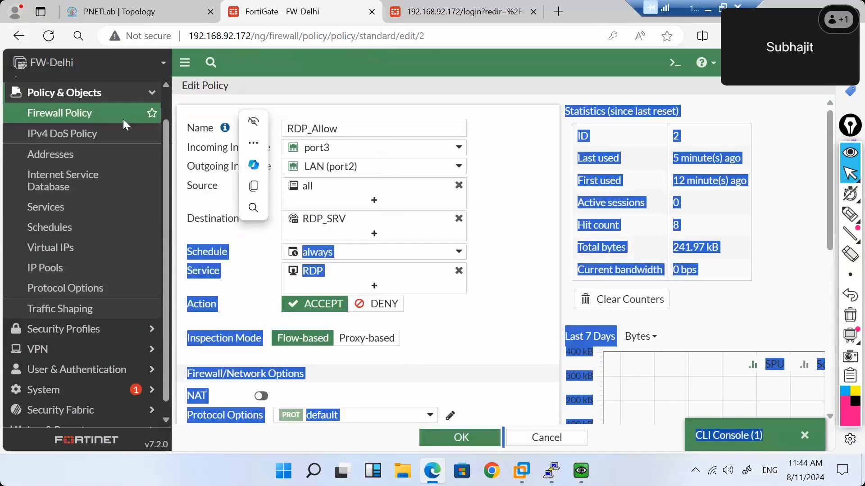
click(119, 118)
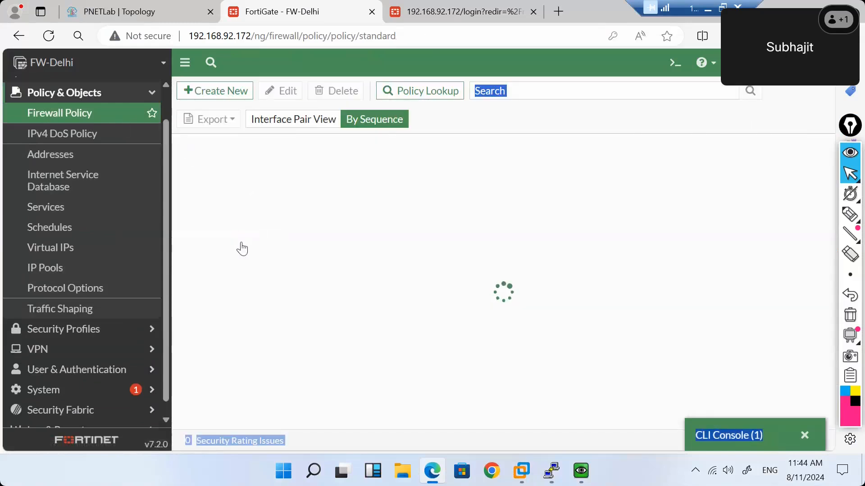
click(254, 299)
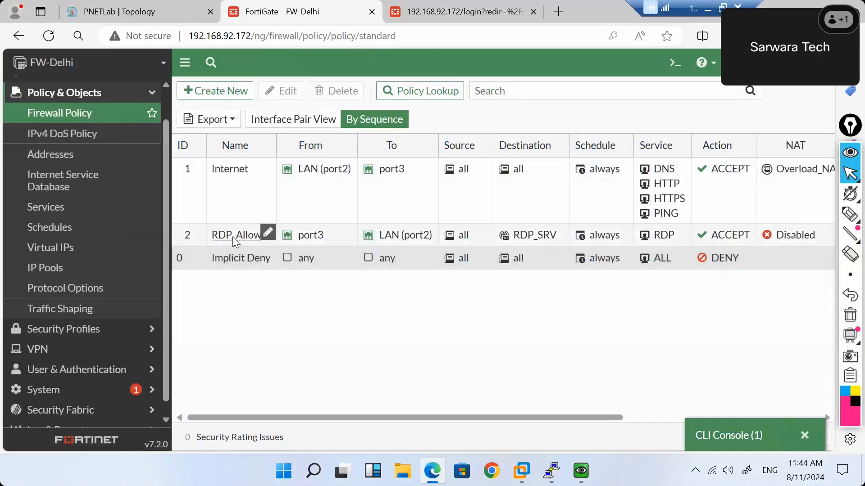
right_click(232, 236)
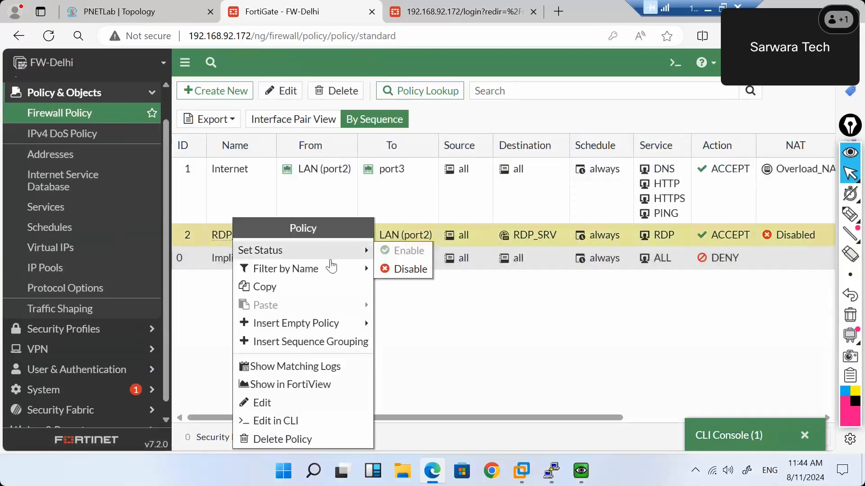
click(277, 440)
click(613, 439)
Delete the Internet policy, leaving only Implicit Deny.
right_click(224, 194)
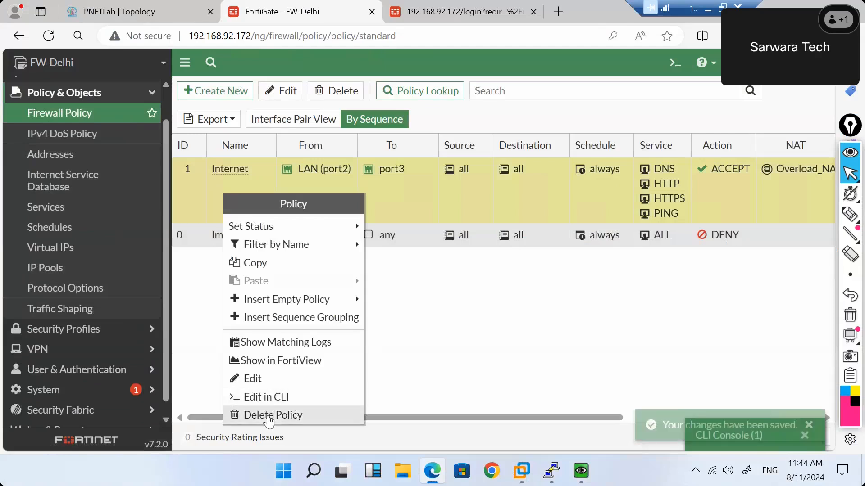
click(270, 415)
click(610, 445)
Rerun the continuous ping to 1.1.1.1 in the Windows VM, then minimize the VM window.
mouse_move(552, 472)
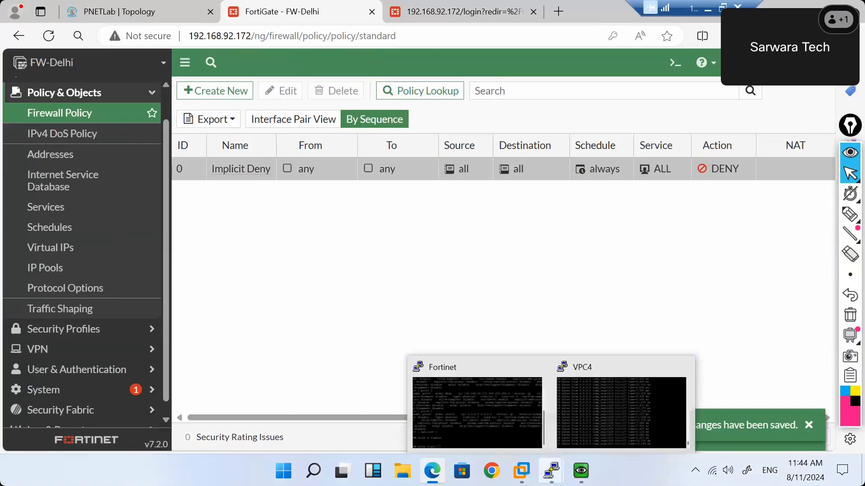
mouse_move(582, 471)
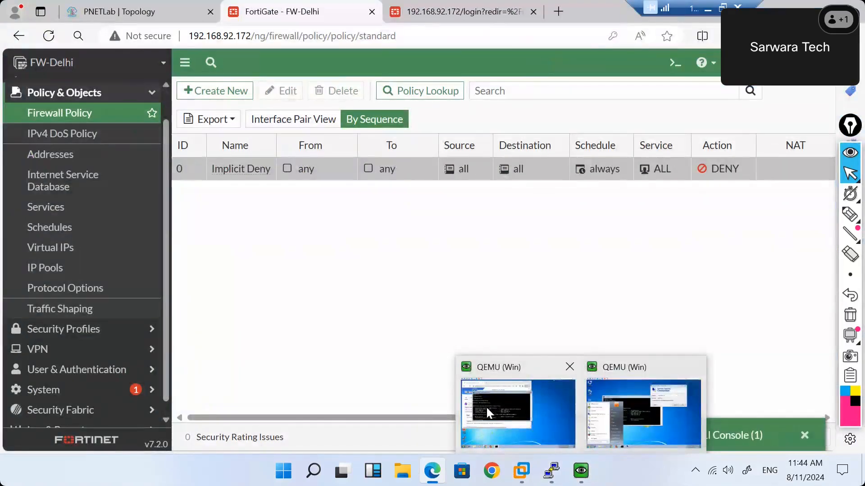
click(487, 407)
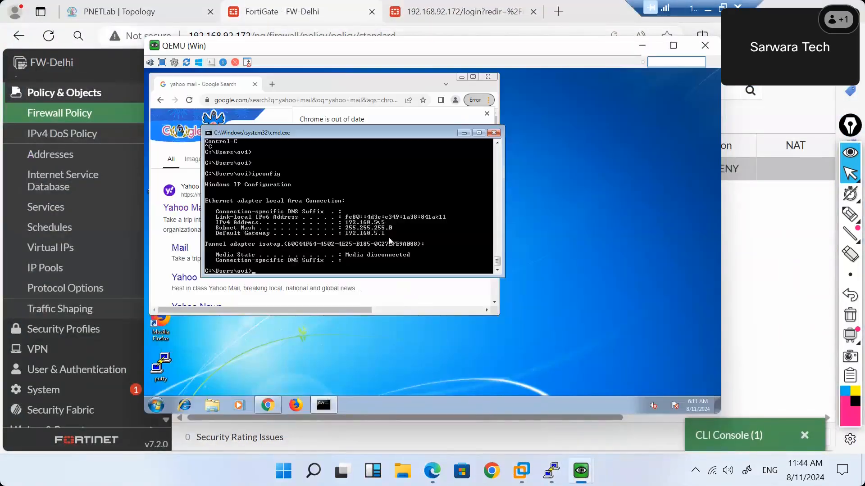
key(Up)
key(Up)
key(Return)
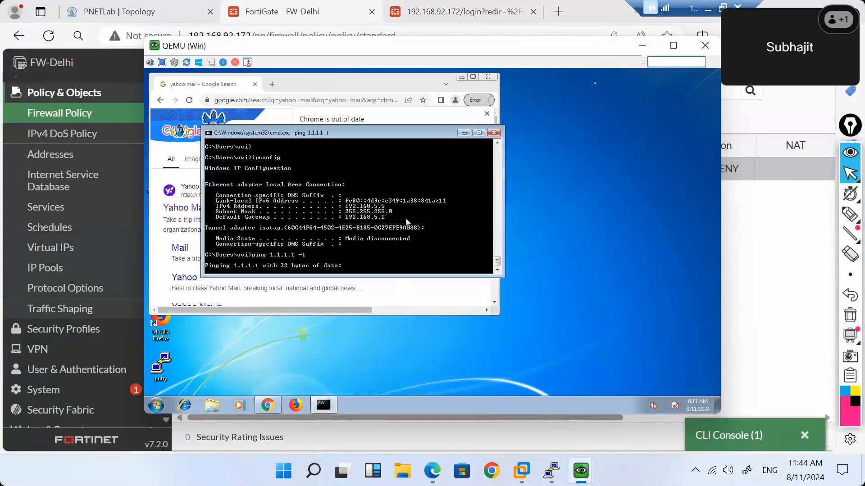
click(642, 45)
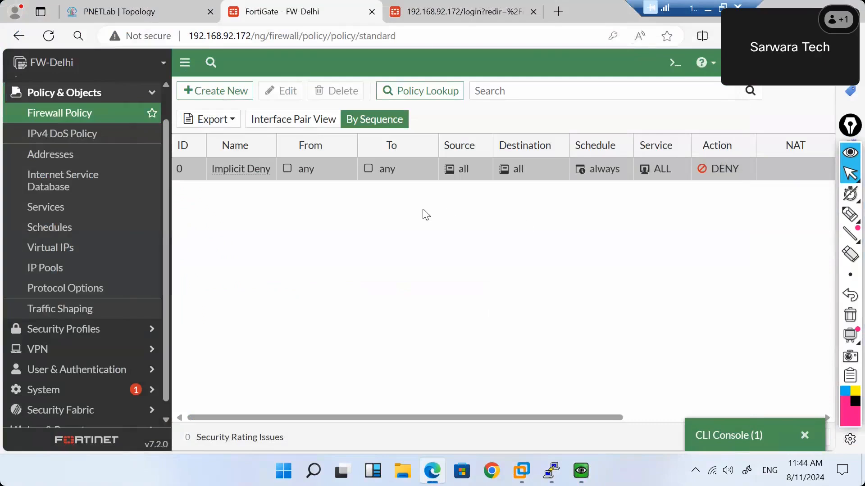
Revert FortiGate to revision 1, Revision1_11Sep, confirming the required device reboot.
click(810, 62)
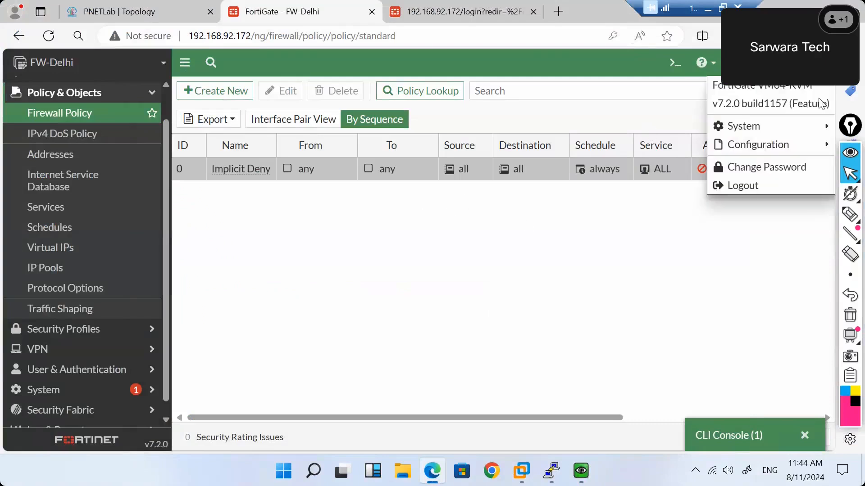
mouse_move(786, 149)
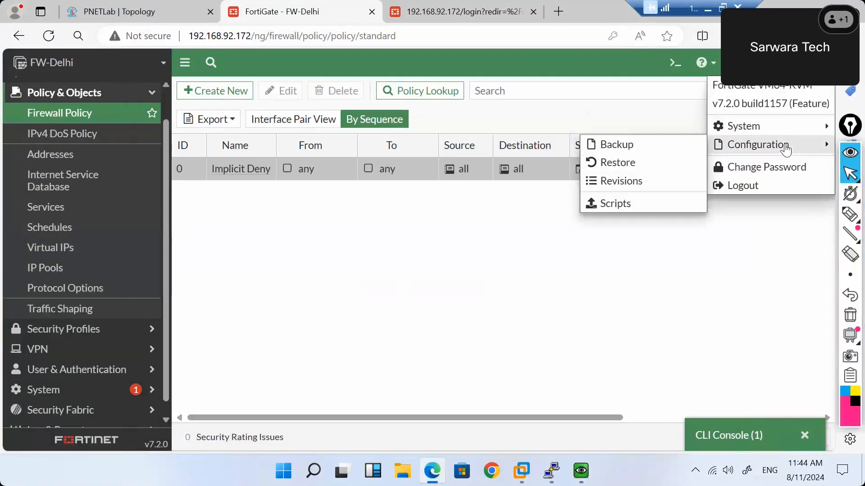
click(653, 182)
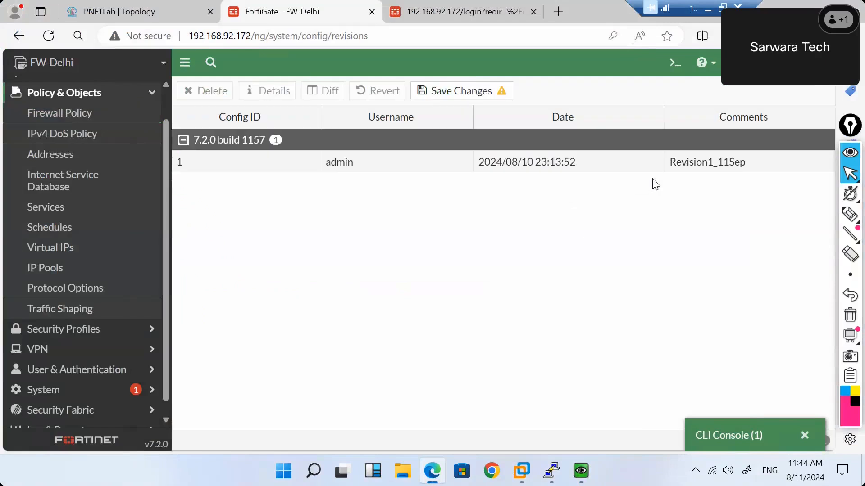
click(358, 172)
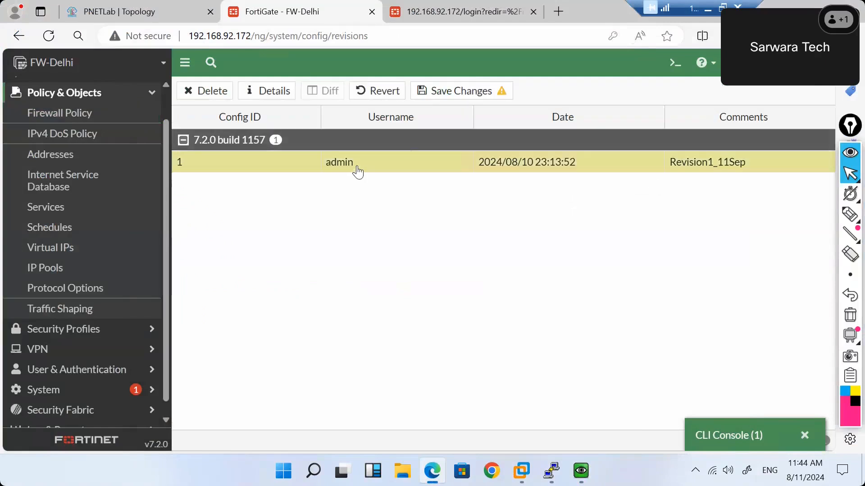
right_click(307, 171)
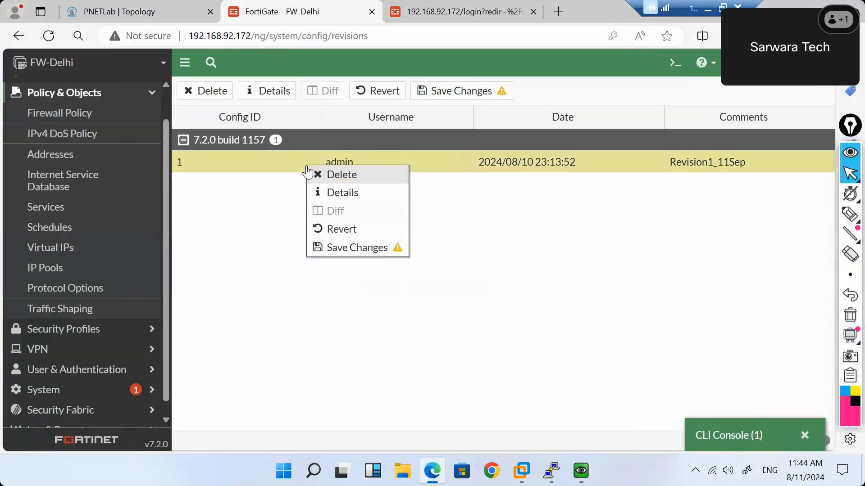
click(347, 230)
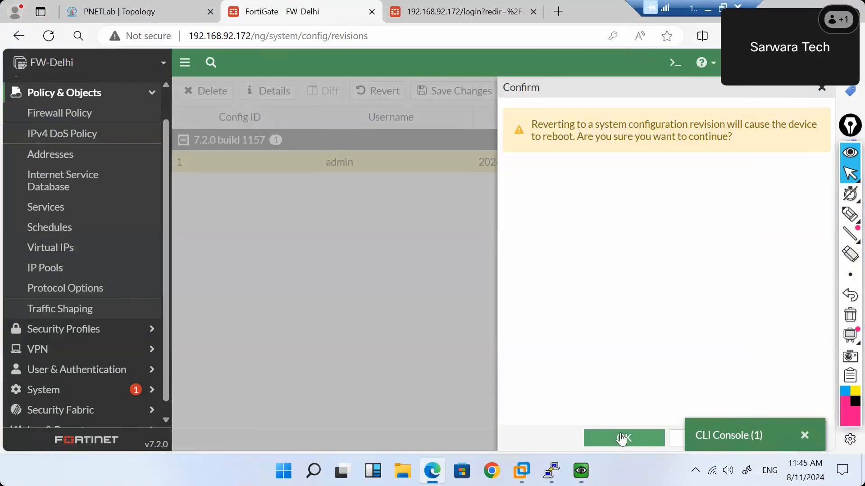
click(621, 438)
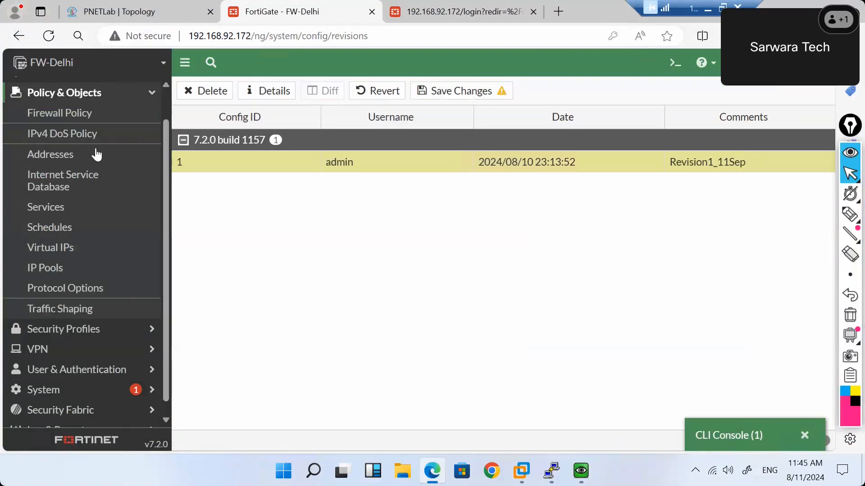
click(59, 116)
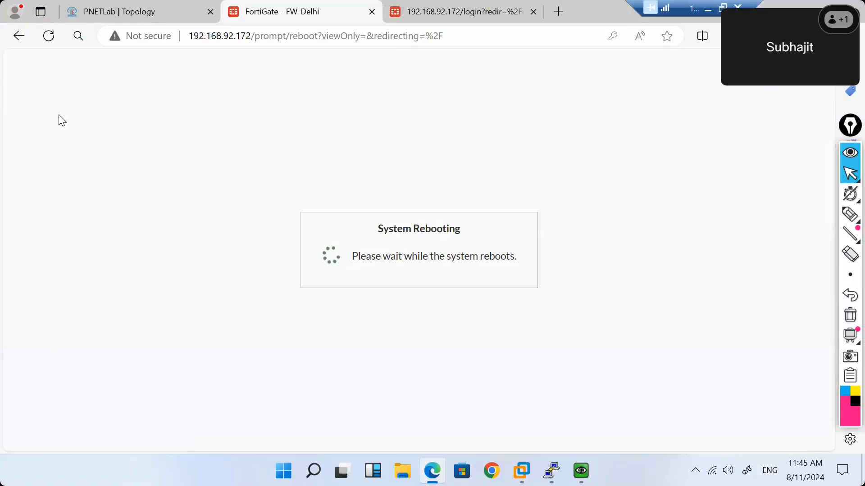
Close the old Fortinet PuTTY console session and confirm the exit.
mouse_move(552, 471)
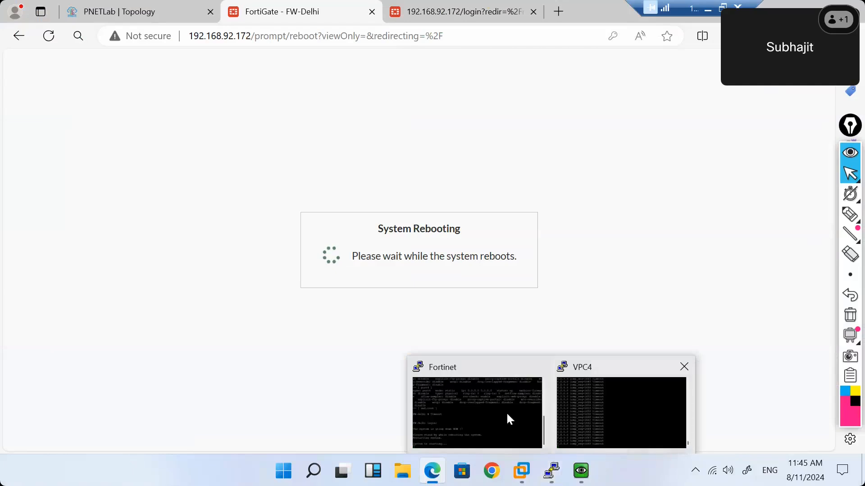
mouse_move(475, 408)
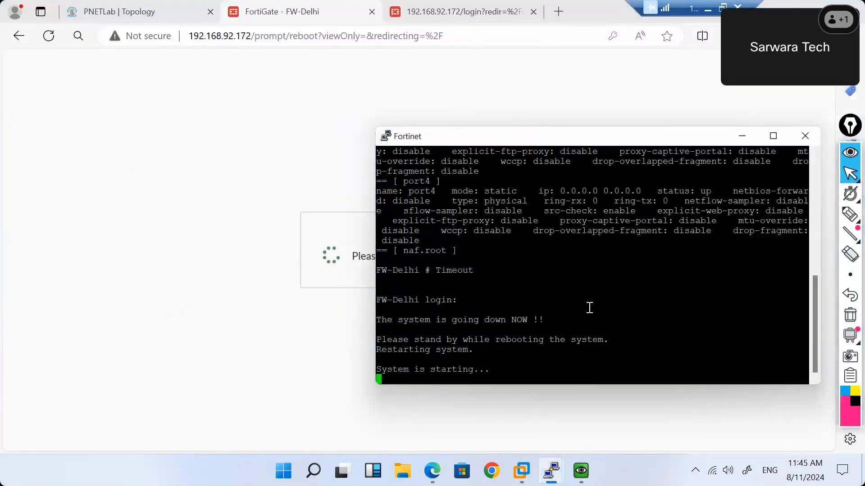
click(804, 140)
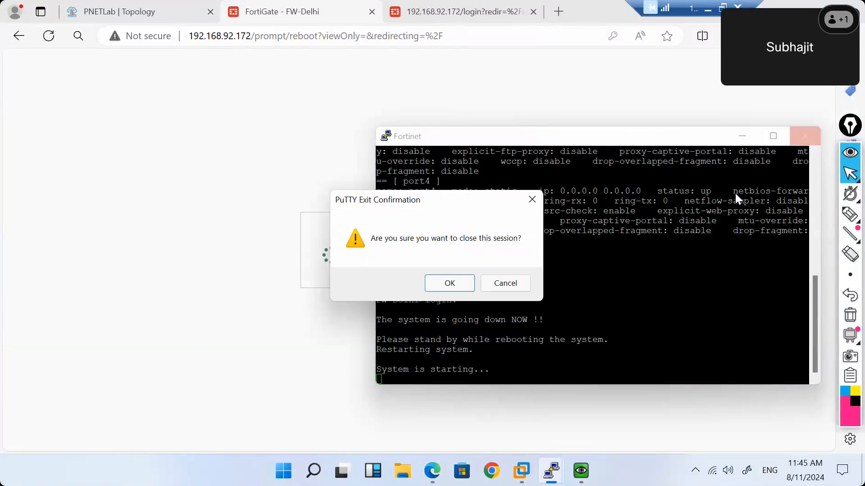
click(452, 289)
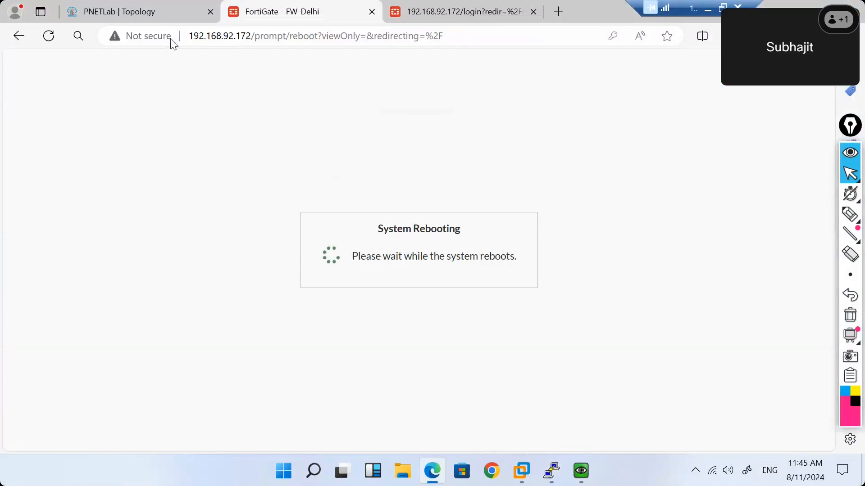
Open a PuTTY console to the Fortinet node from the topology and log in as admin.
click(136, 14)
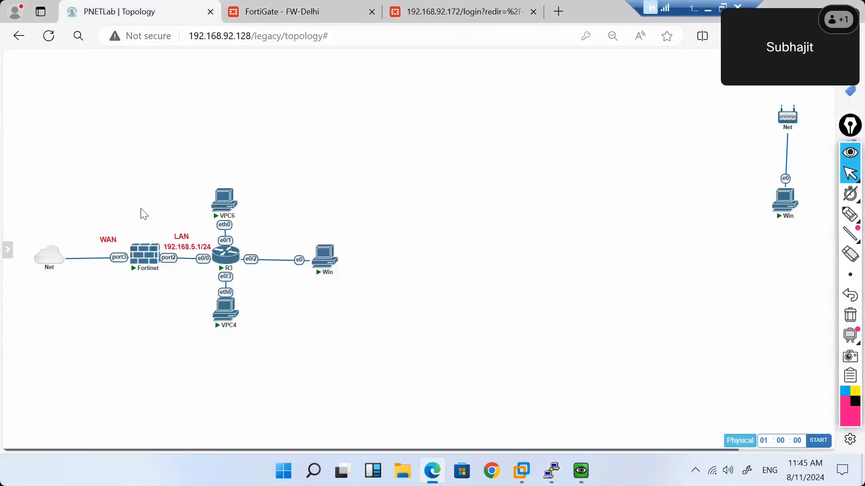
click(142, 260)
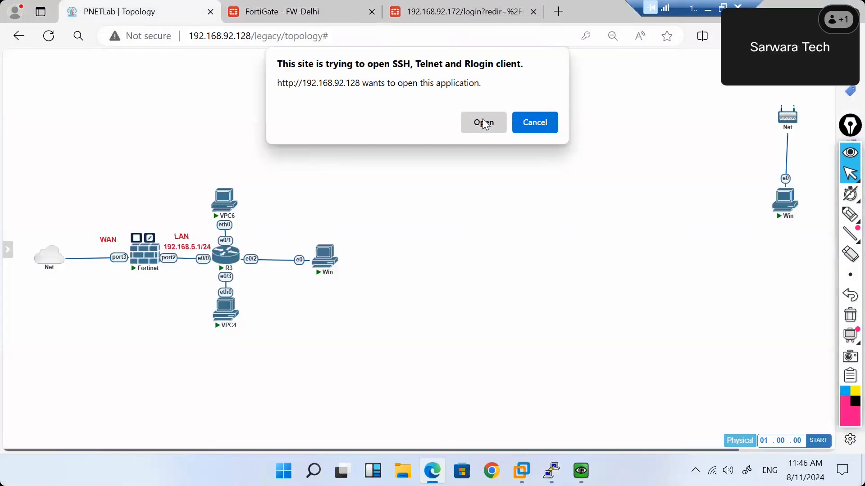
click(483, 121)
drag(374, 103, 504, 118)
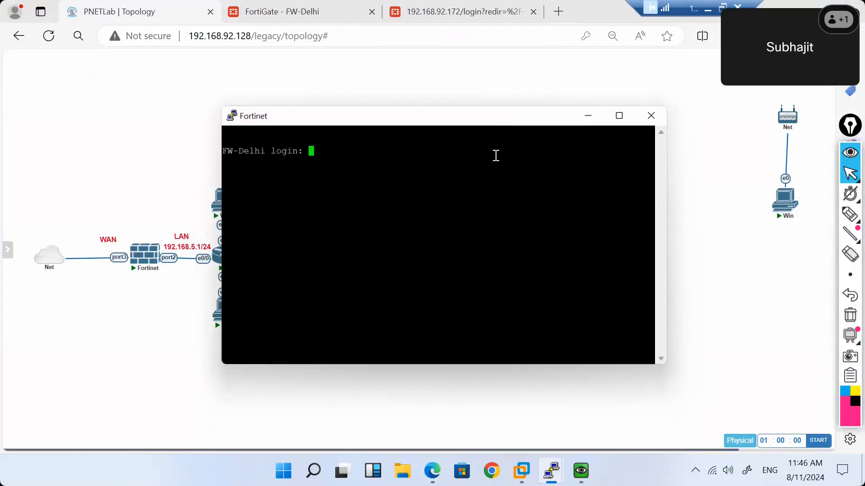
text(admin)
key(Return)
key(Return)
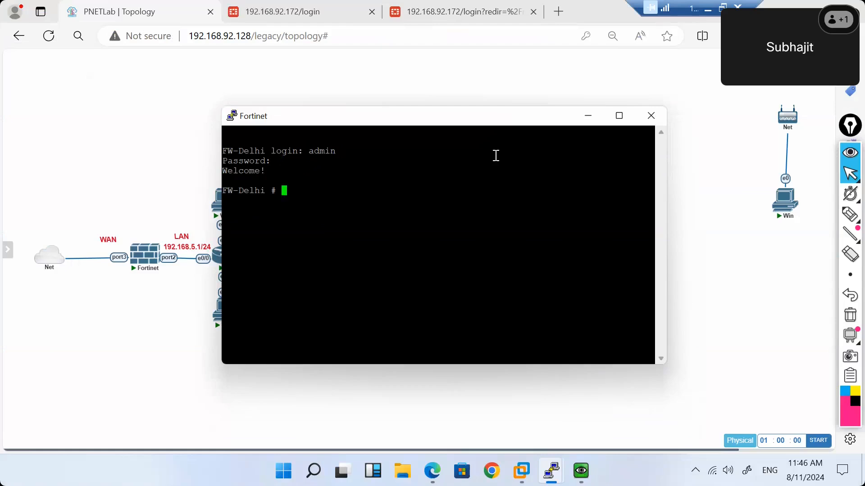
List FW-Delhi's physical interfaces with 'get system interface physical', checking the command options.
text(get system interface physical)
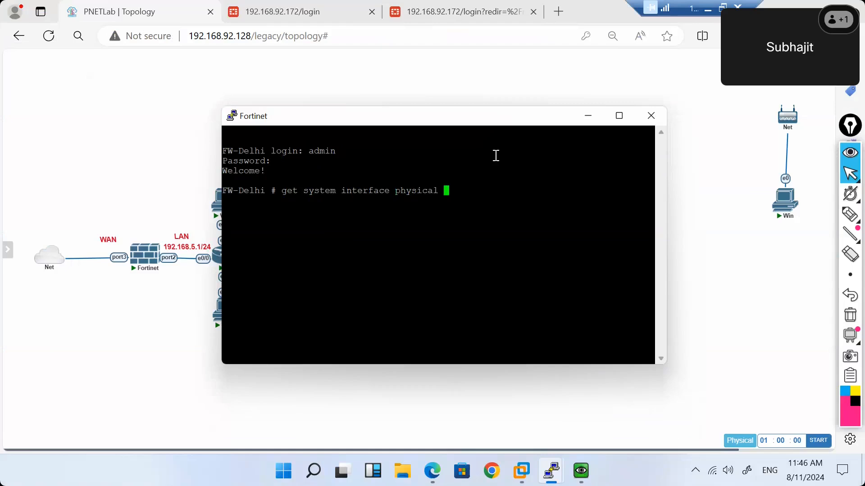
key(BackSpace)
key(BackSpace)
key(BackSpace)
key(BackSpace)
key(BackSpace)
key(BackSpace)
key(BackSpace)
key(BackSpace)
key(BackSpace)
key(BackSpace)
text(?)
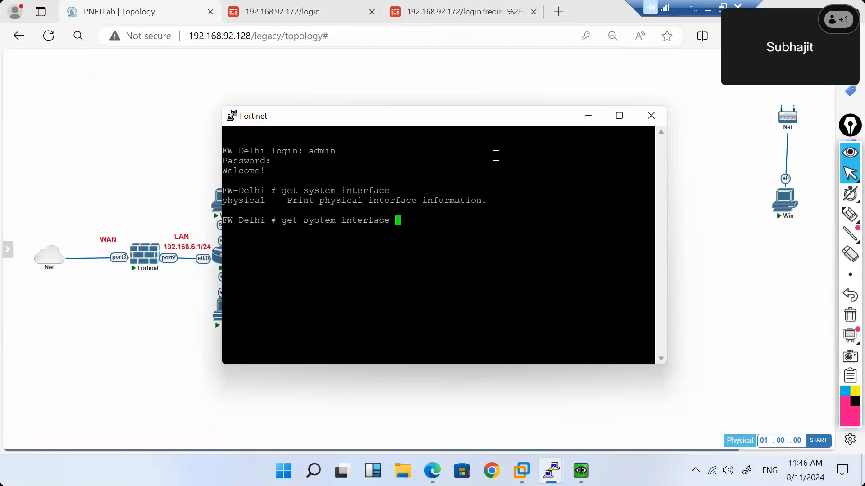
text(physical)
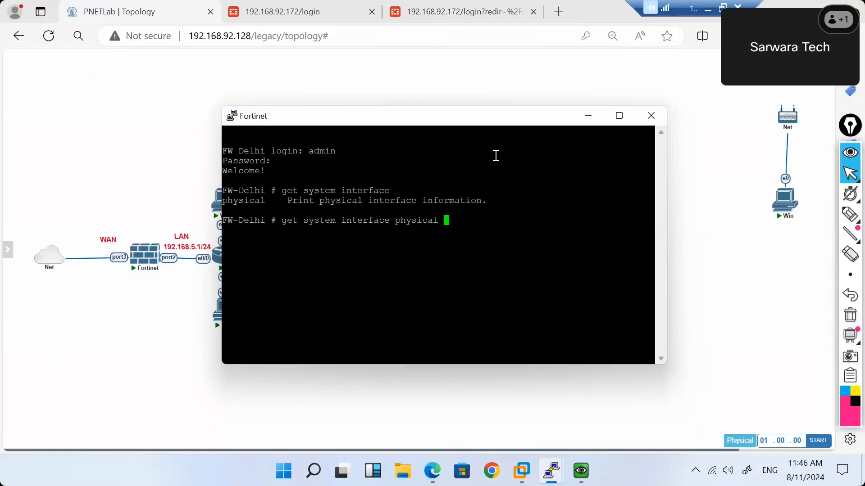
key(Return)
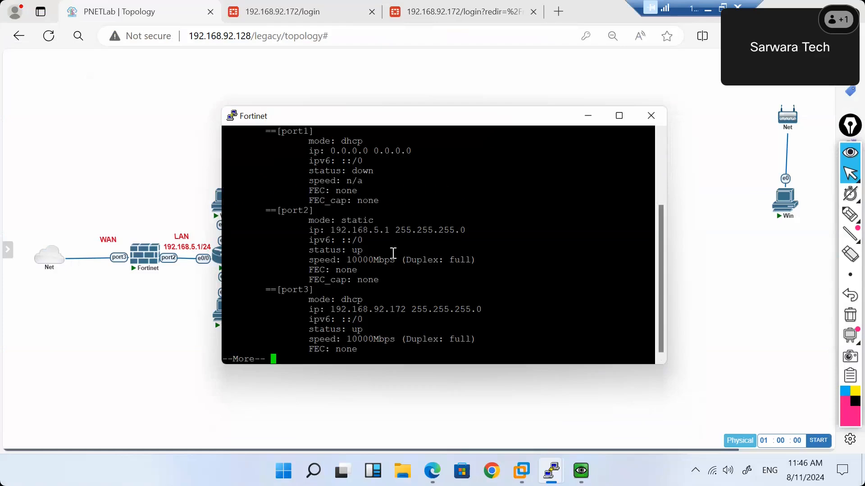
Sign back into the FortiGate web GUI with the admin account credentials.
click(318, 9)
text(admin)
key(Tab)
text(admin)
key(Return)
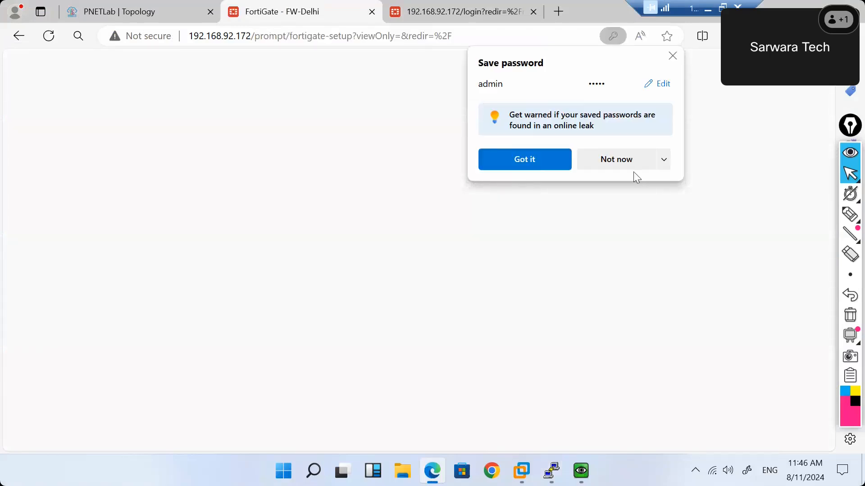
Dismiss the save-password and FortiOS 7.2.0 prompts and view the restored Firewall Policy list.
click(615, 159)
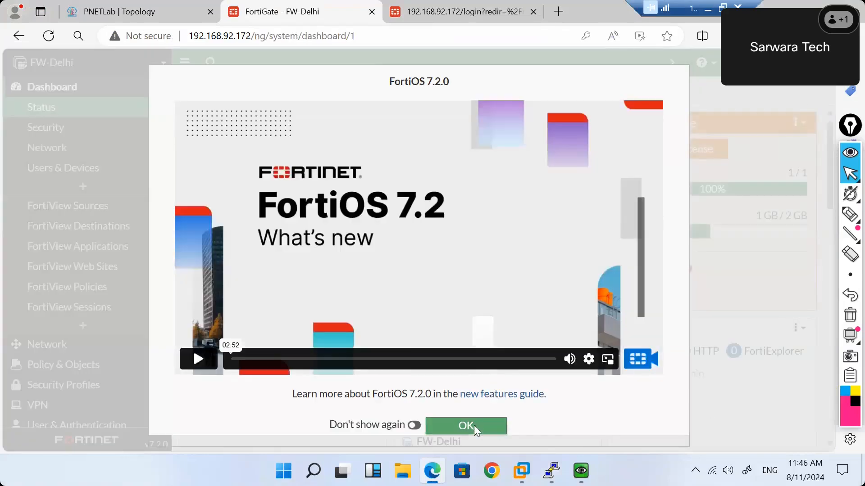
click(474, 425)
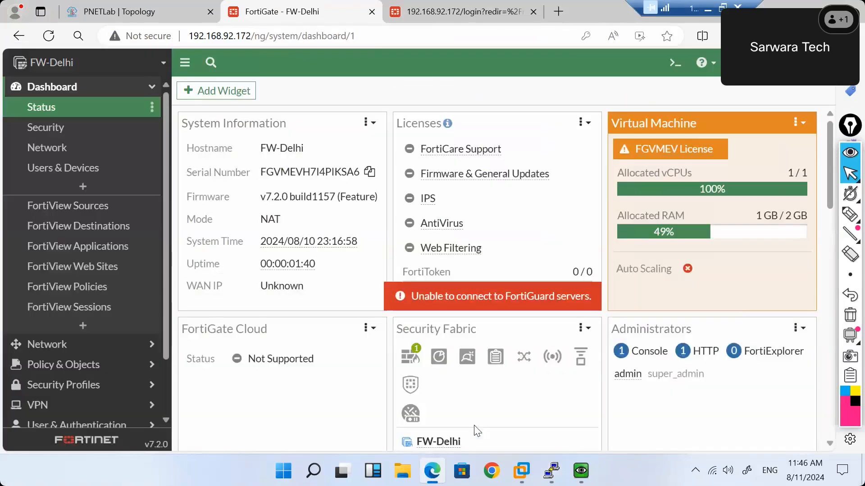
click(106, 373)
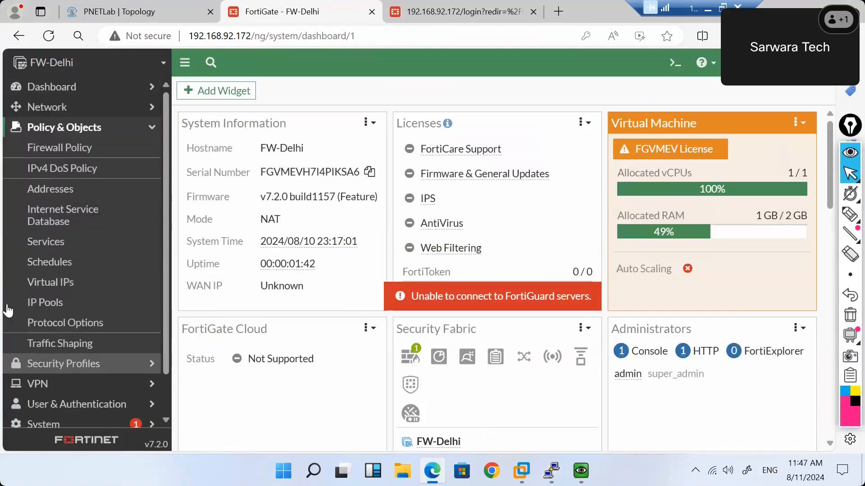
click(68, 156)
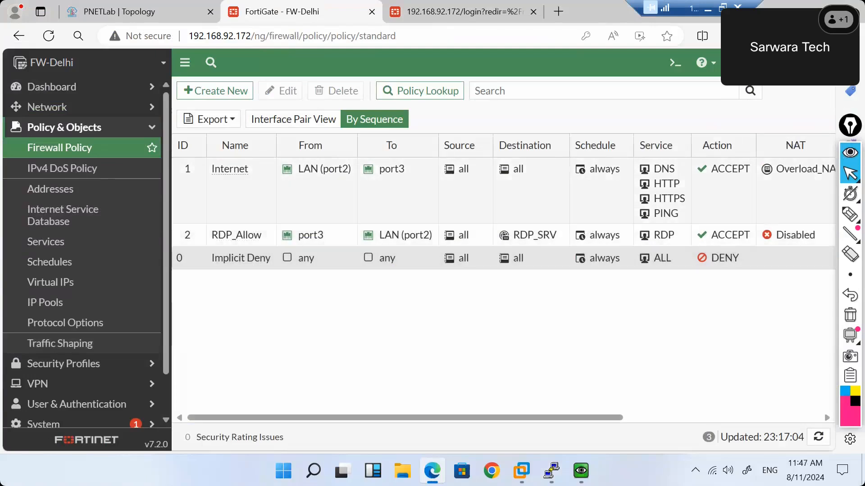
click(809, 63)
Look at the admin password change panel from the account menu.
mouse_move(749, 153)
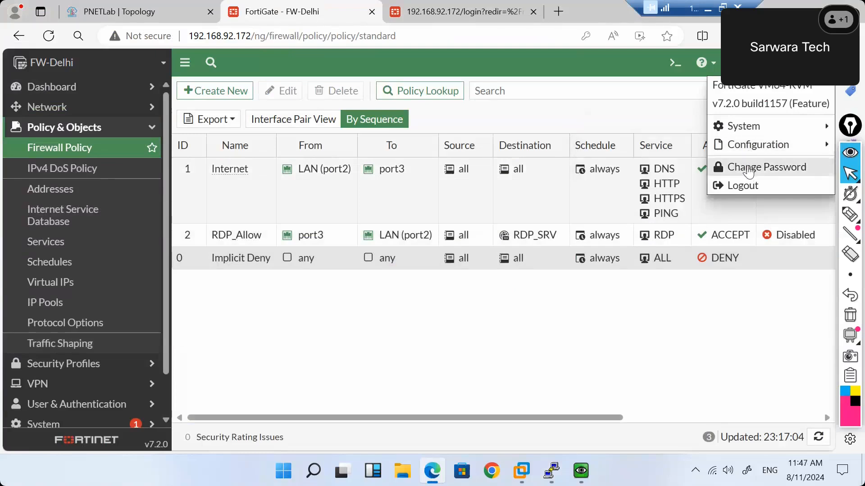
click(749, 171)
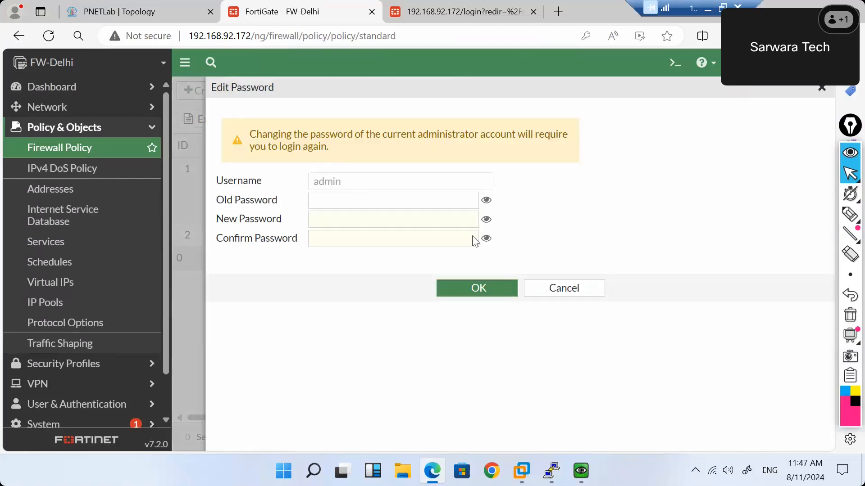
click(802, 63)
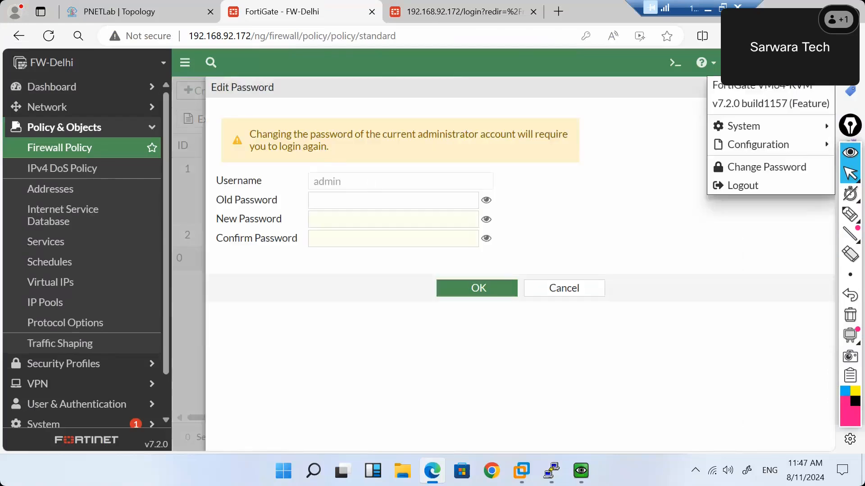
On Configuration > Scripts, try Run Script with Browse, cancel it, and open the CLI console.
mouse_move(761, 154)
mouse_move(717, 147)
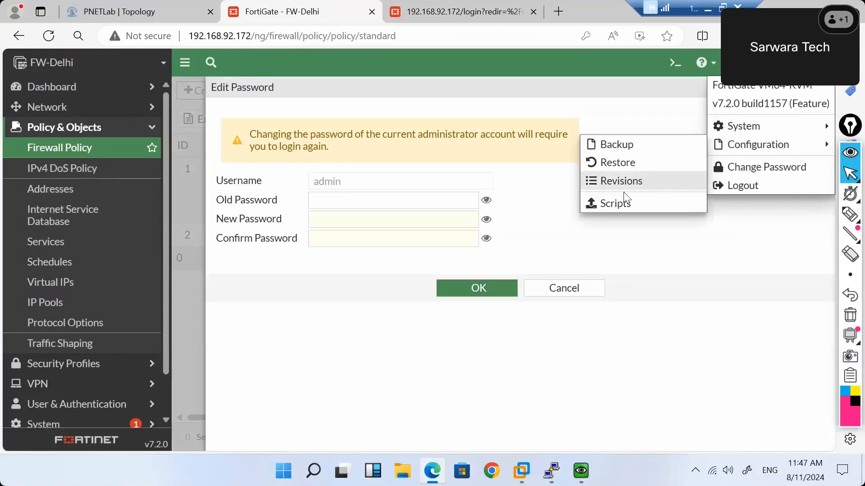
click(615, 204)
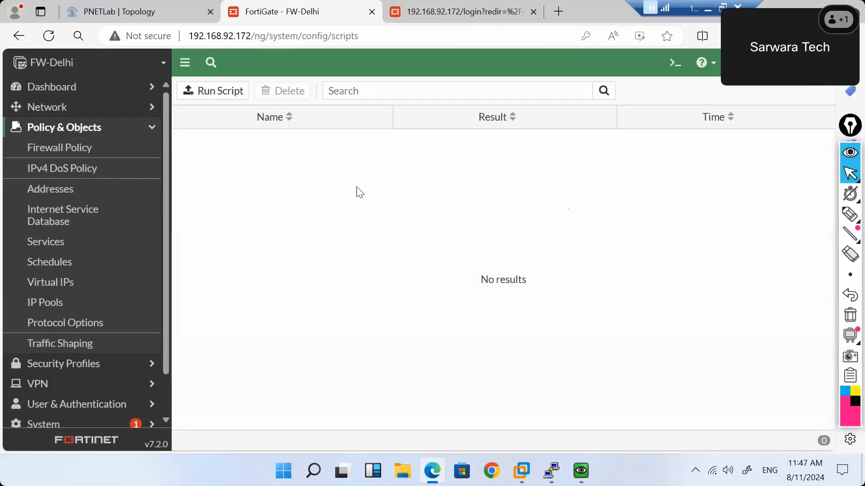
click(211, 92)
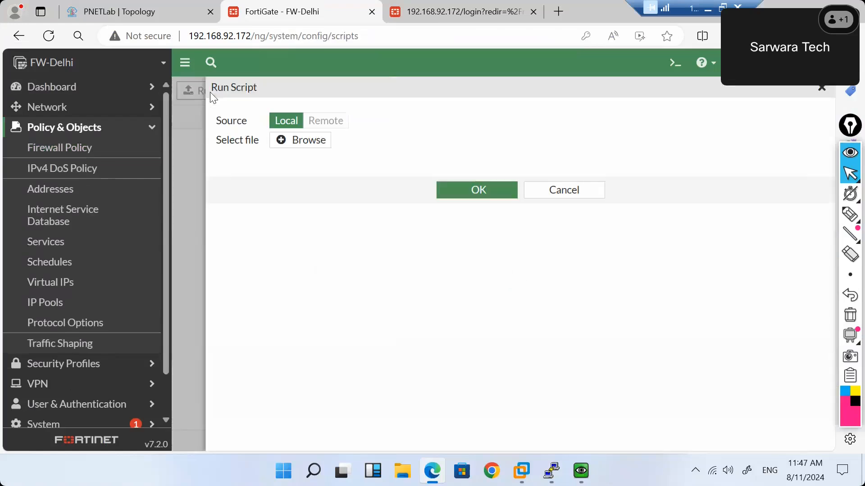
click(305, 141)
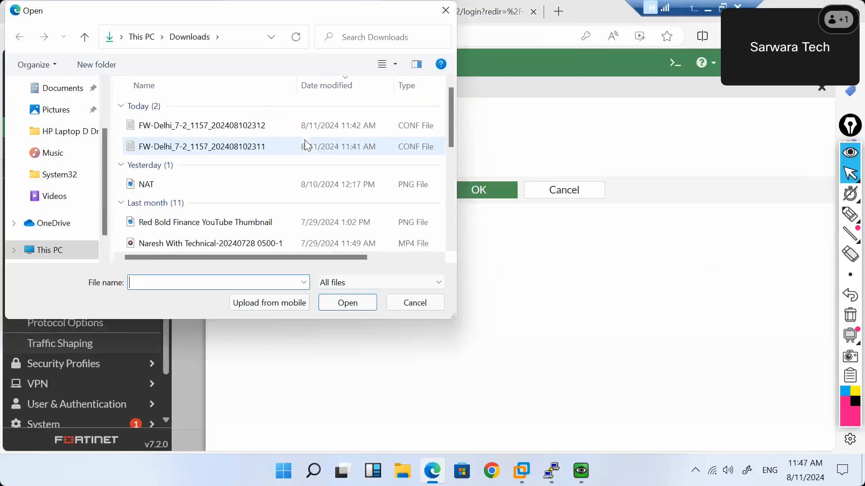
click(412, 303)
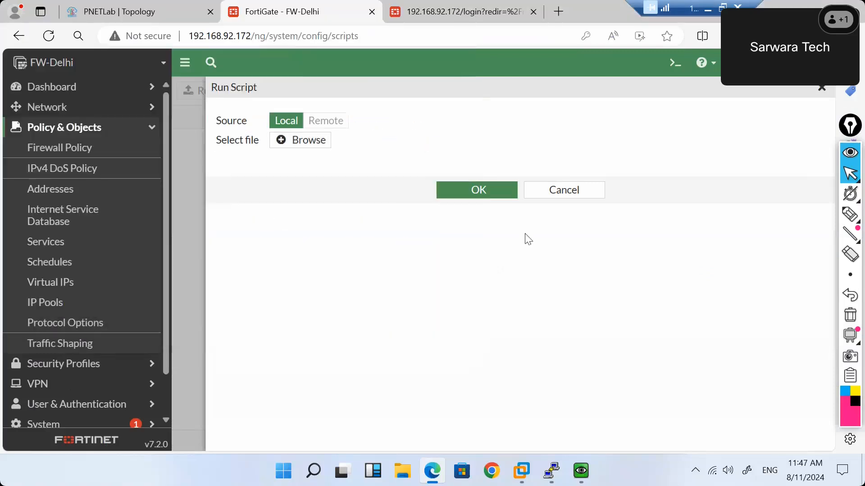
click(570, 194)
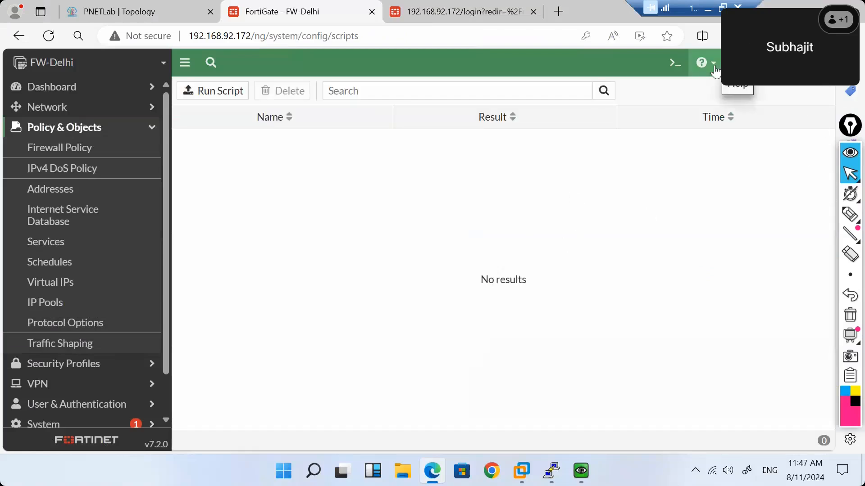
click(674, 64)
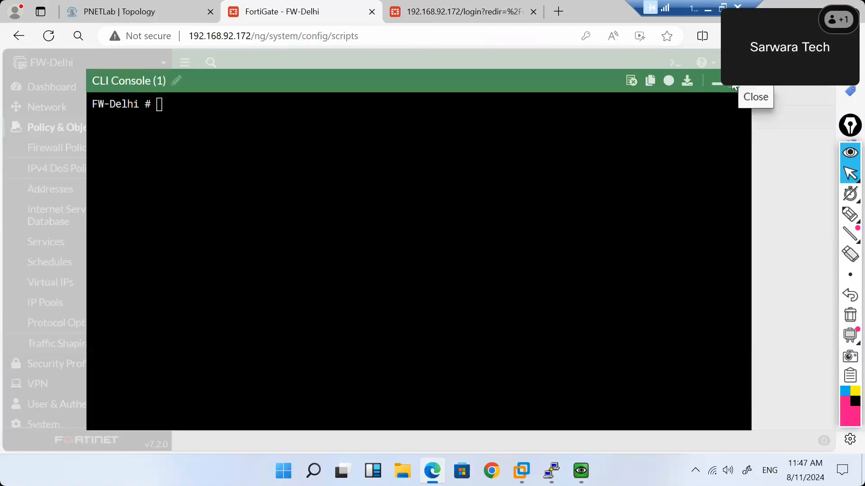
Close the CLI console and start a new Administrator from System > Administrators > Create New.
click(732, 89)
scroll(73, 283, down, 1)
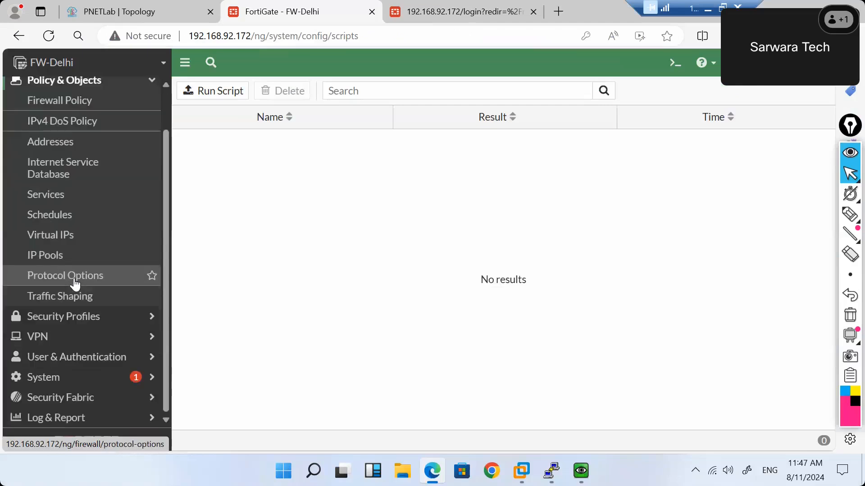
click(112, 377)
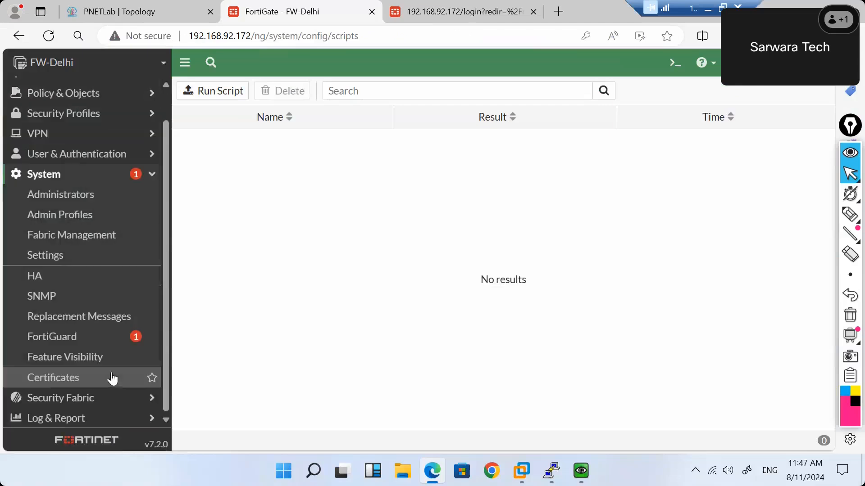
click(75, 201)
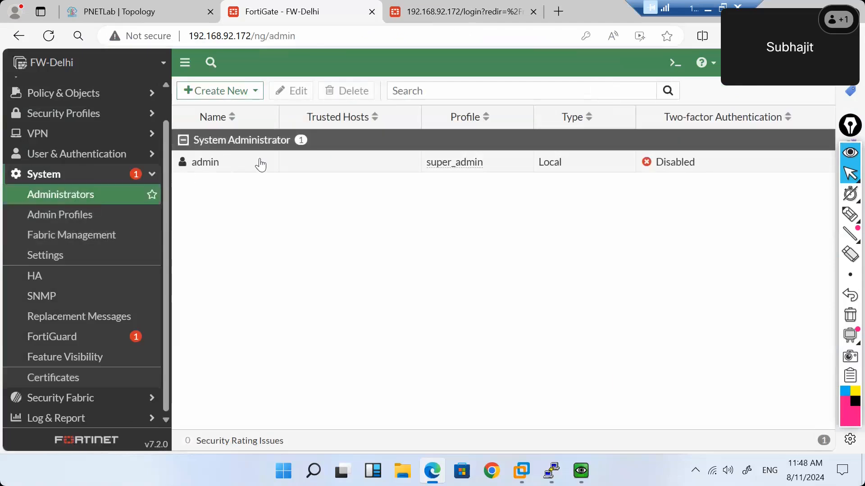
click(245, 92)
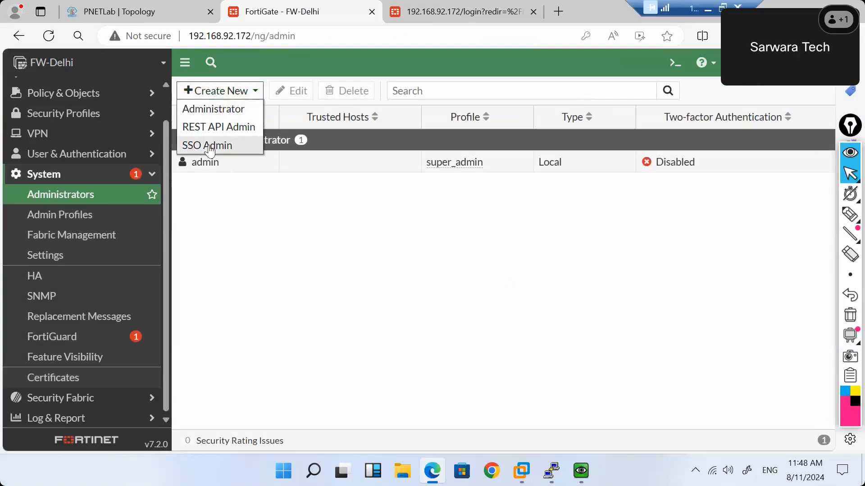
click(209, 110)
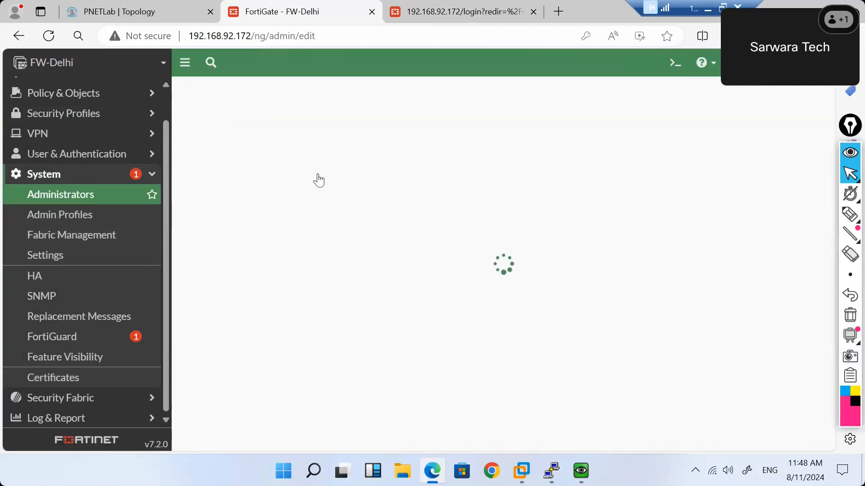
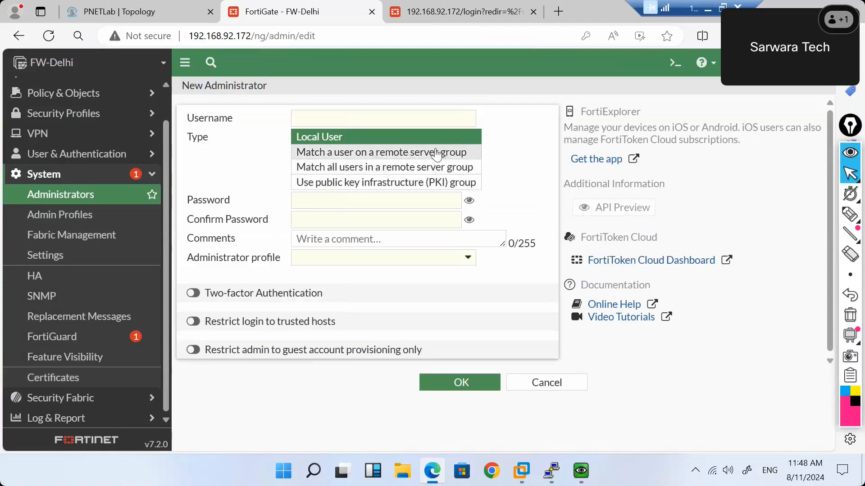
Enter username 'test' and the account password twice in the New Administrator form.
click(357, 122)
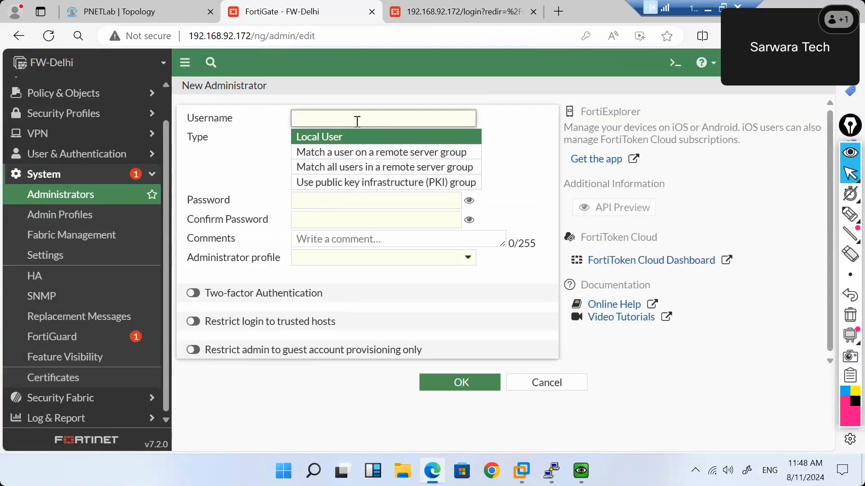
text(test)
click(415, 201)
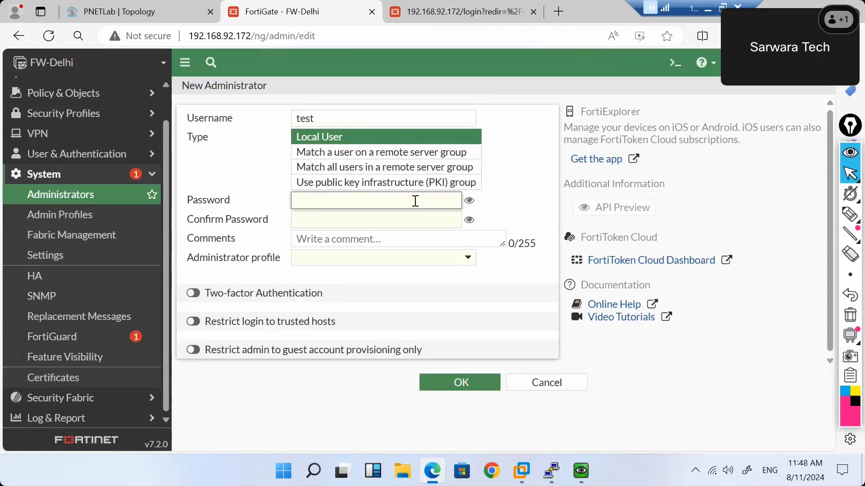
text(admin)
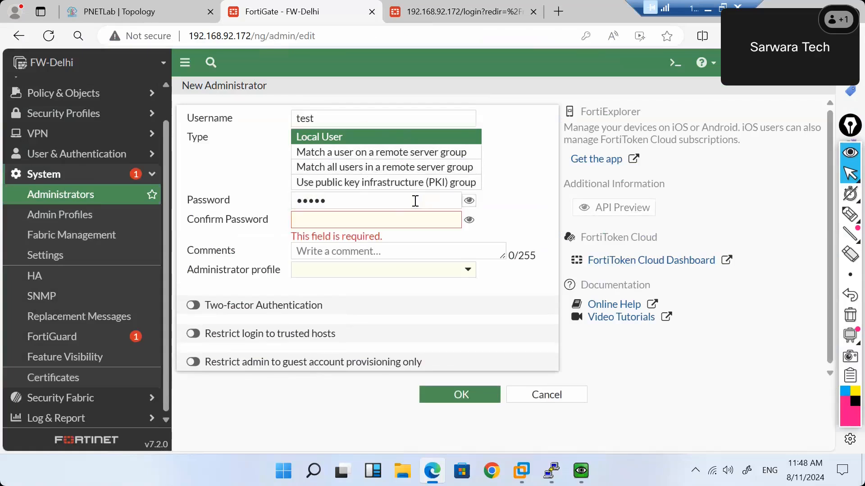
click(381, 226)
text(admin)
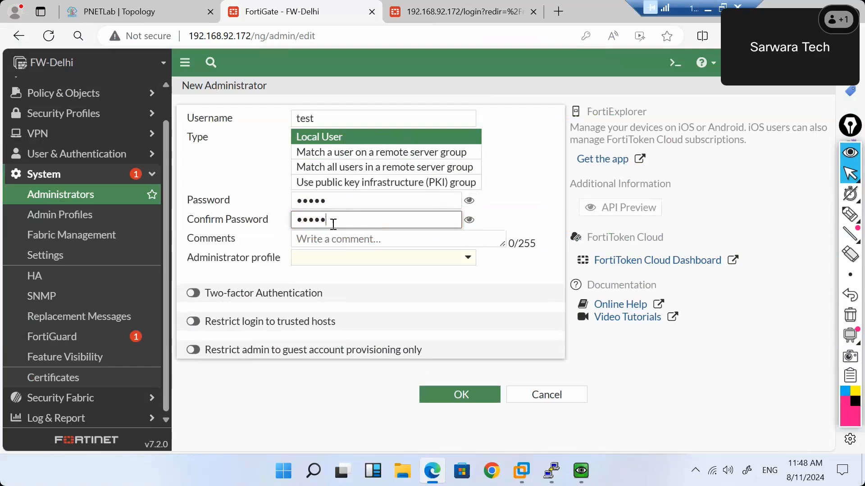
Give the account the super_admin_readonly profile, save it, and go to Admin Profiles.
click(458, 265)
mouse_move(377, 322)
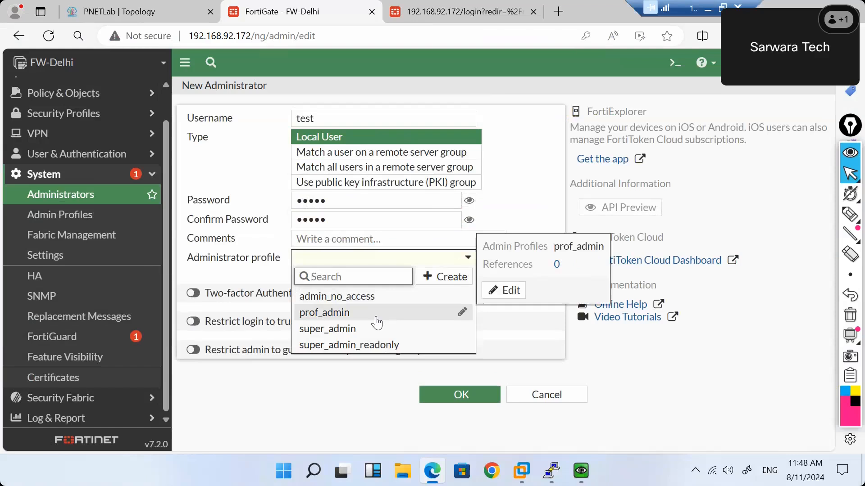
click(395, 356)
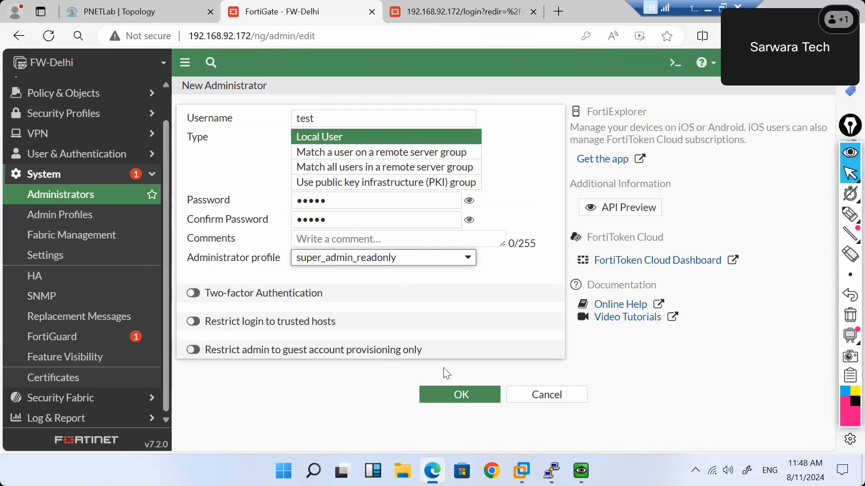
click(466, 395)
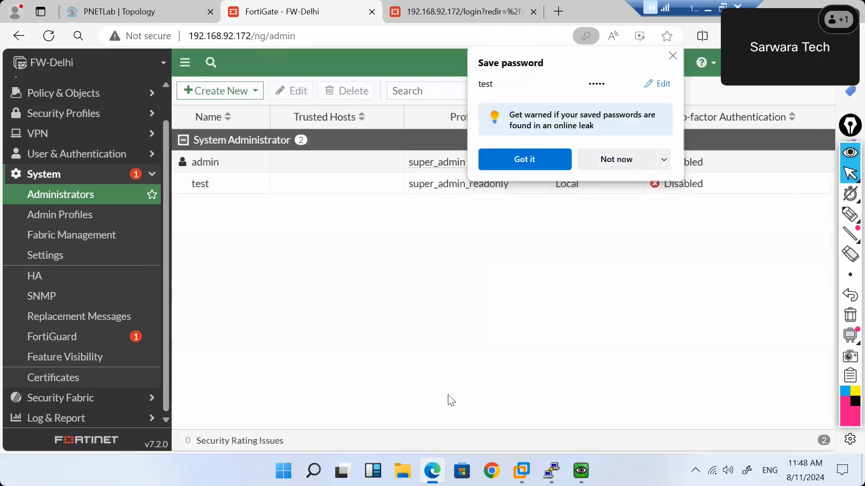
click(619, 163)
click(66, 219)
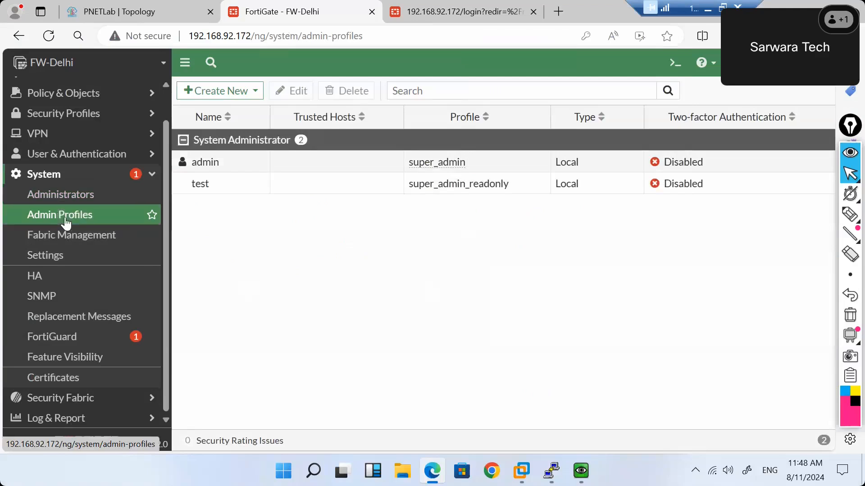
Start a new admin profile named 'Trainee'.
click(209, 92)
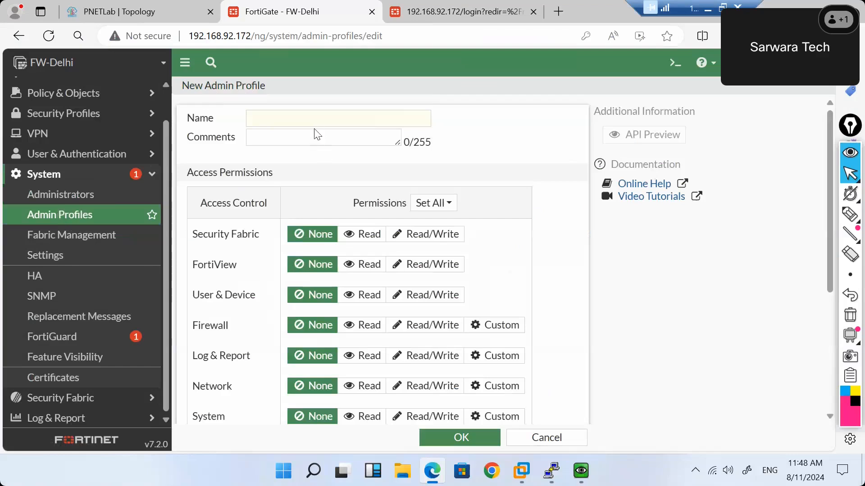
click(269, 123)
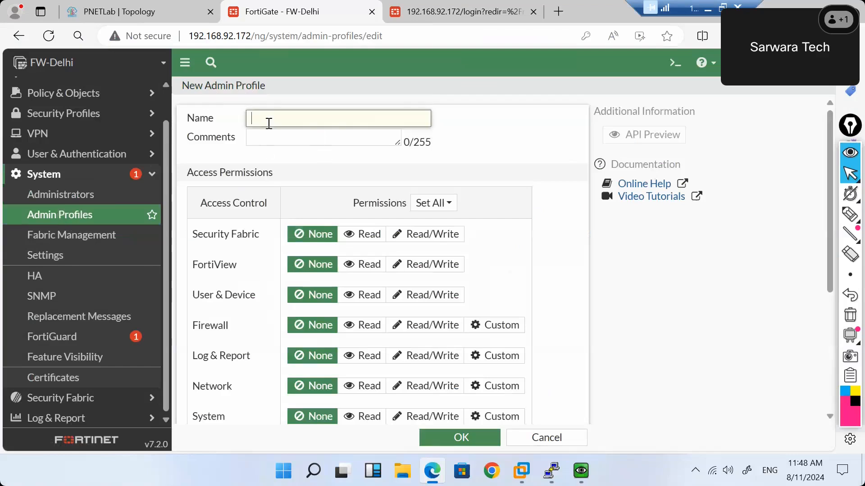
text(N)
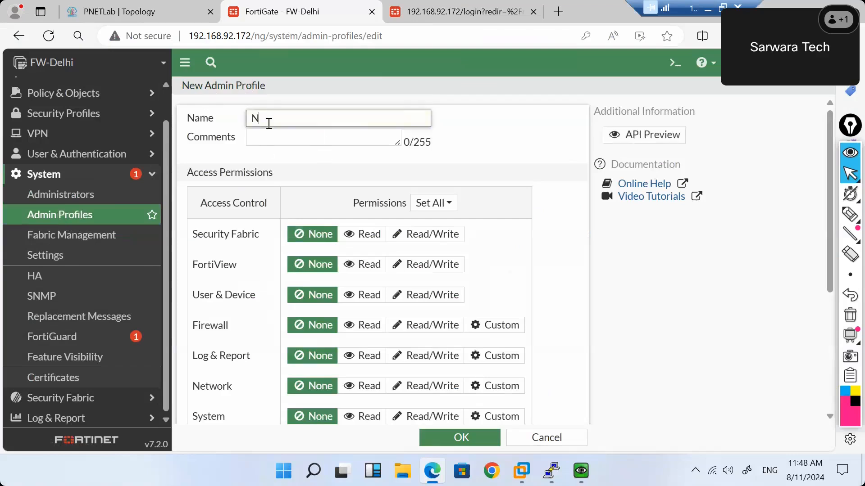
text(ew-Jo)
key(BackSpace)
key(BackSpace)
key(BackSpace)
key(BackSpace)
key(BackSpace)
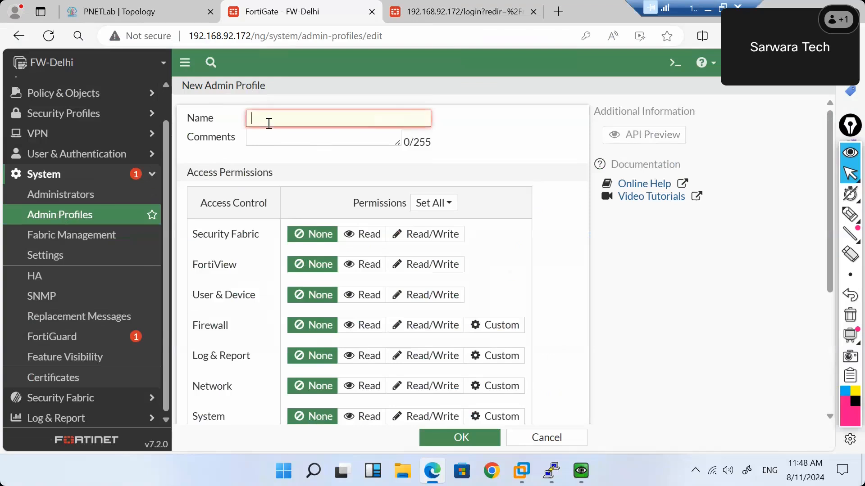
text(N)
key(BackSpace)
text(Trainee)
click(528, 145)
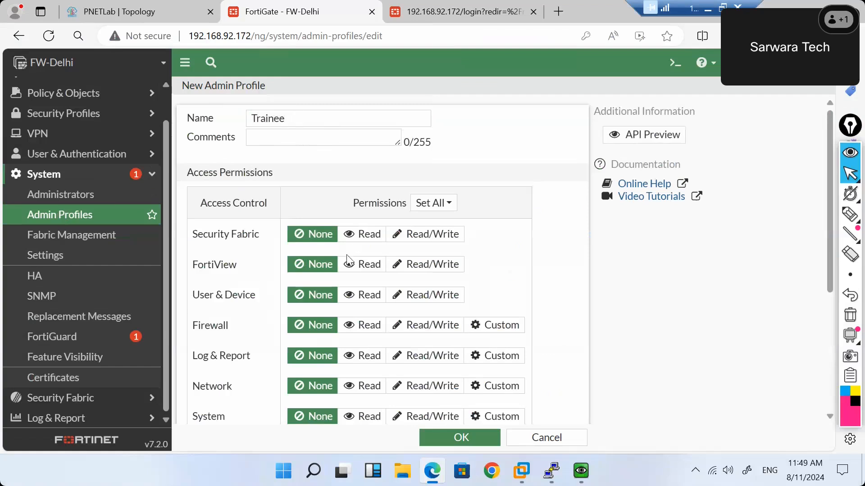
Set User & Device, Firewall and System permissions to Read/Write.
scroll(202, 285, down, 1)
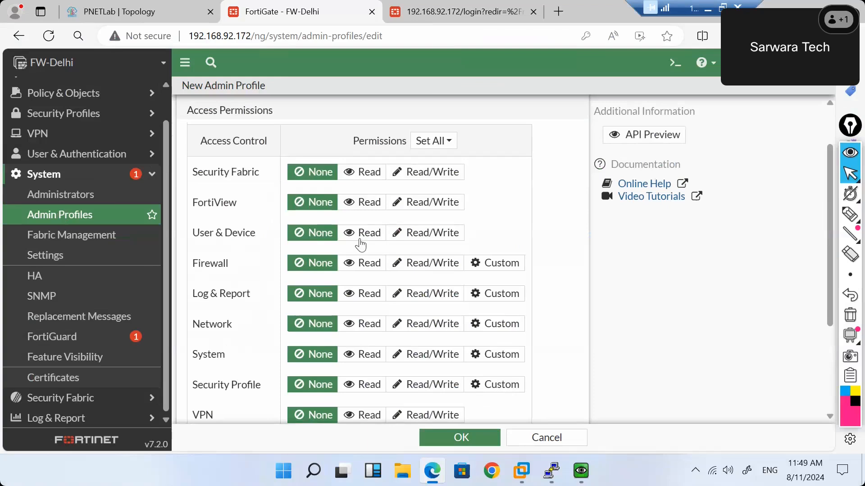
click(430, 241)
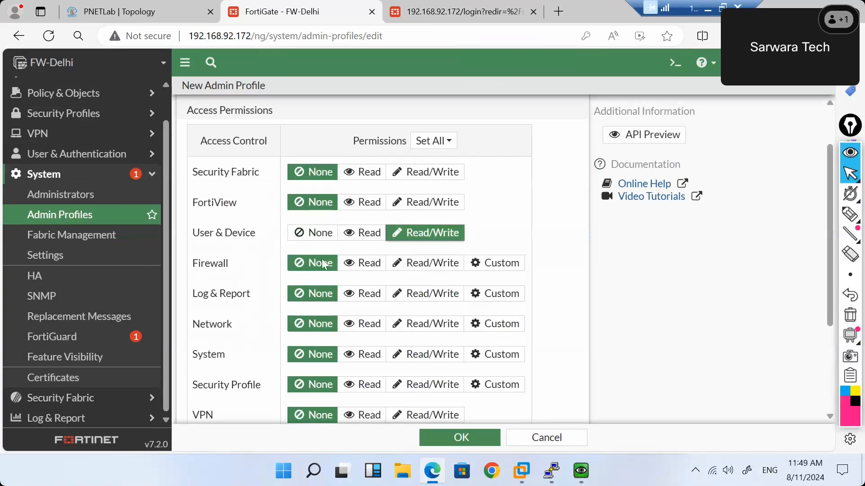
click(435, 270)
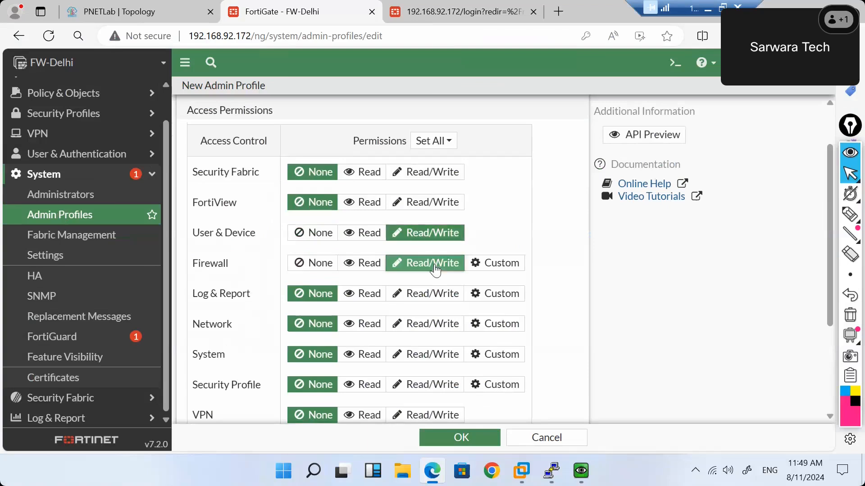
scroll(250, 373, down, 3)
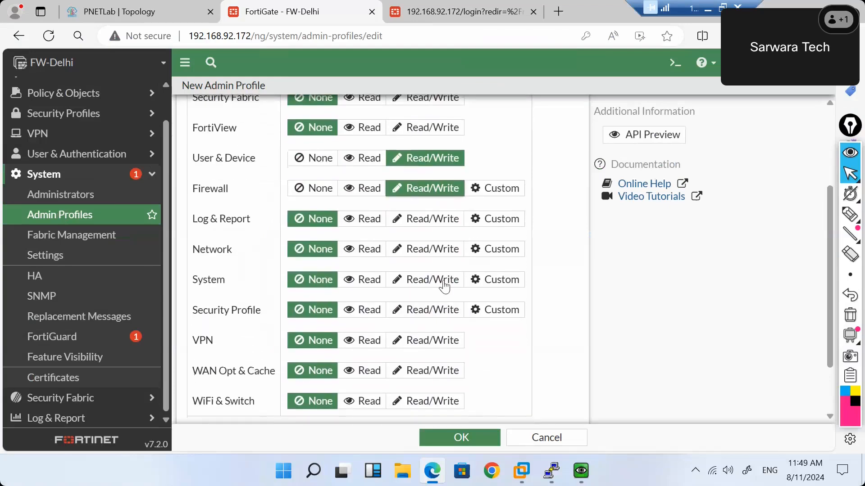
click(446, 285)
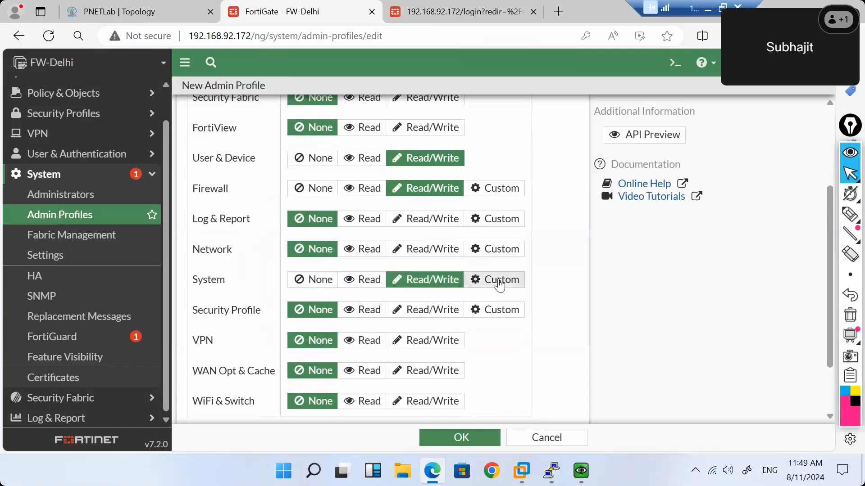
click(499, 284)
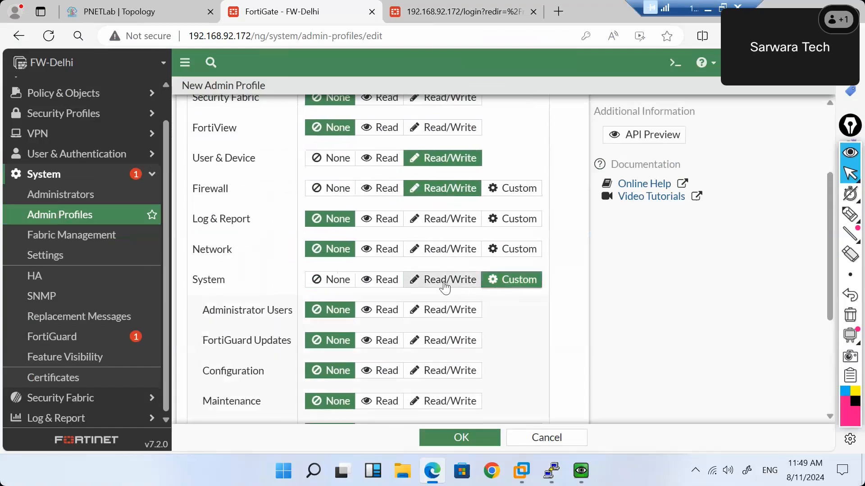
click(445, 284)
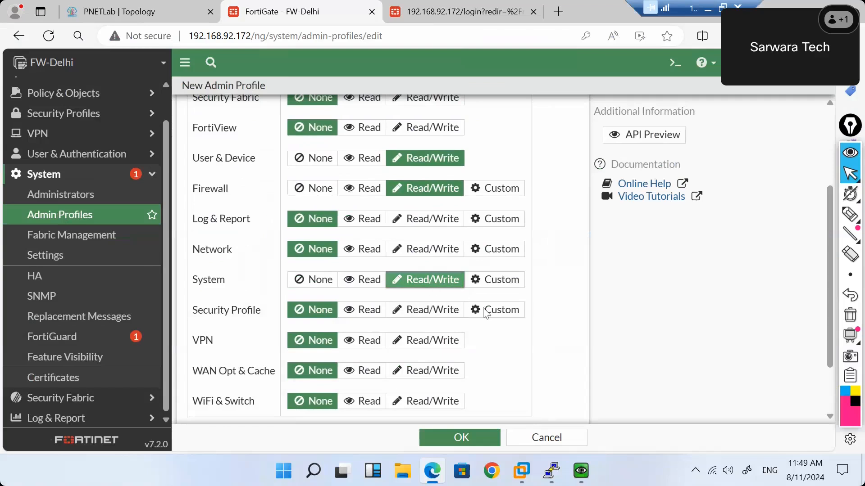
scroll(480, 311, down, 2)
scroll(485, 313, up, 5)
scroll(485, 313, down, 5)
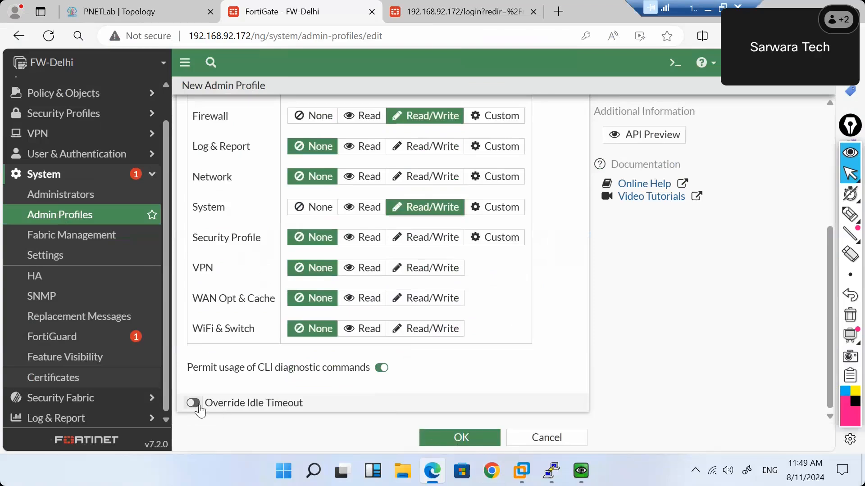
Leave the idle timeout override off, save the Trainee profile, and return to Administrators.
click(194, 403)
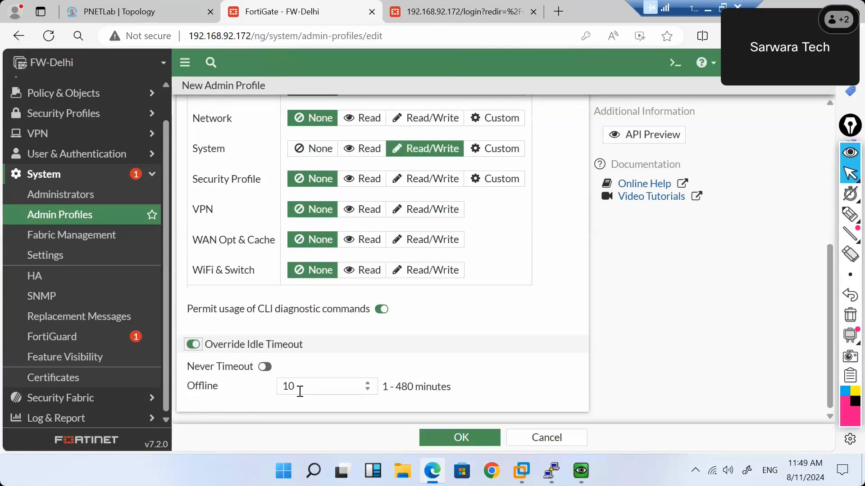
drag(300, 391, 277, 388)
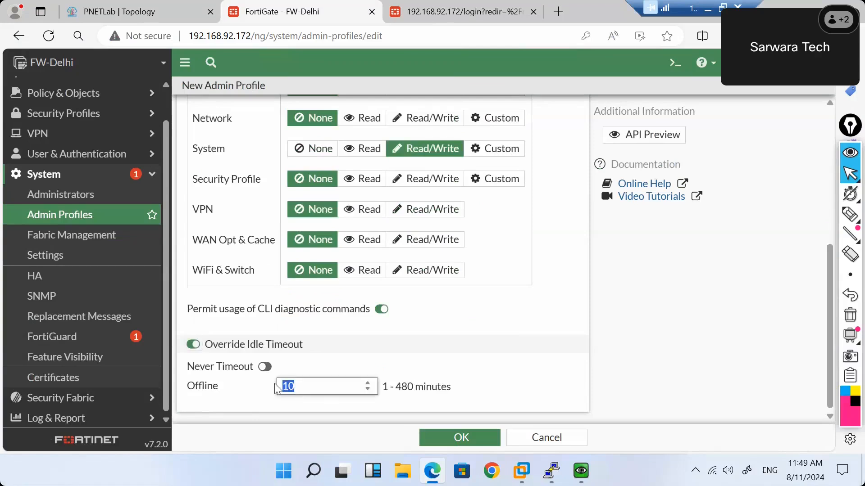
click(194, 346)
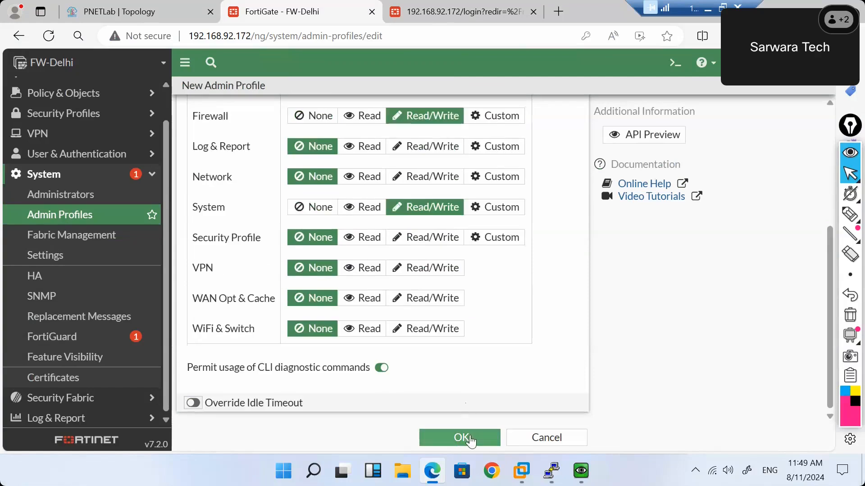
click(460, 438)
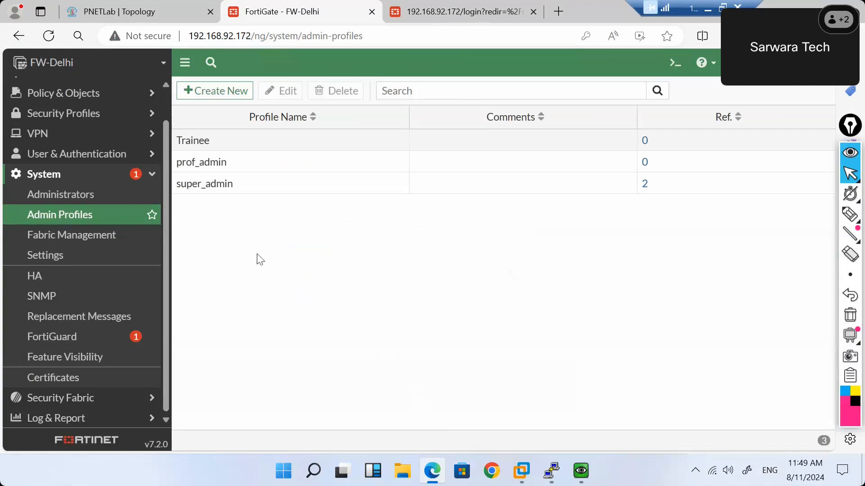
click(89, 200)
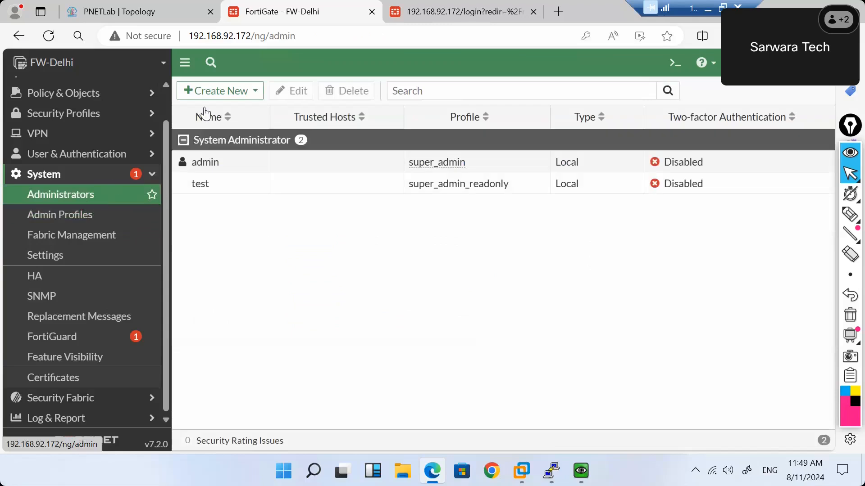
Start a new regular administrator and enter the new user's name as the username.
click(231, 92)
click(221, 112)
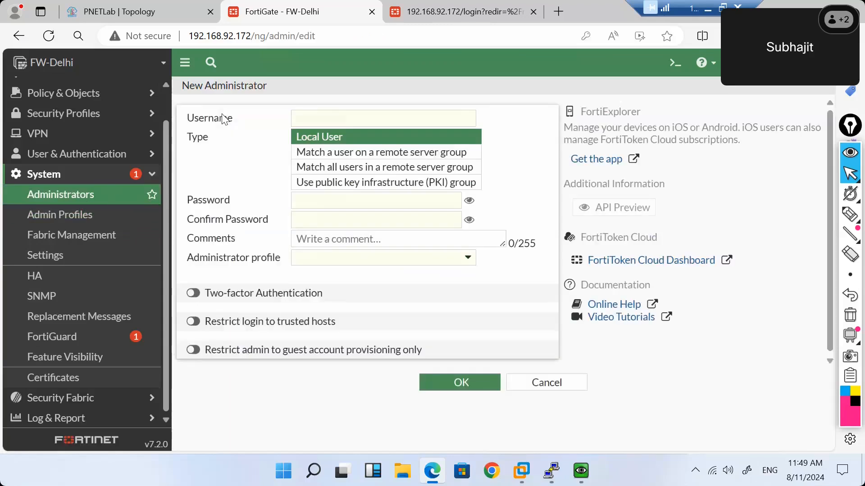
click(337, 121)
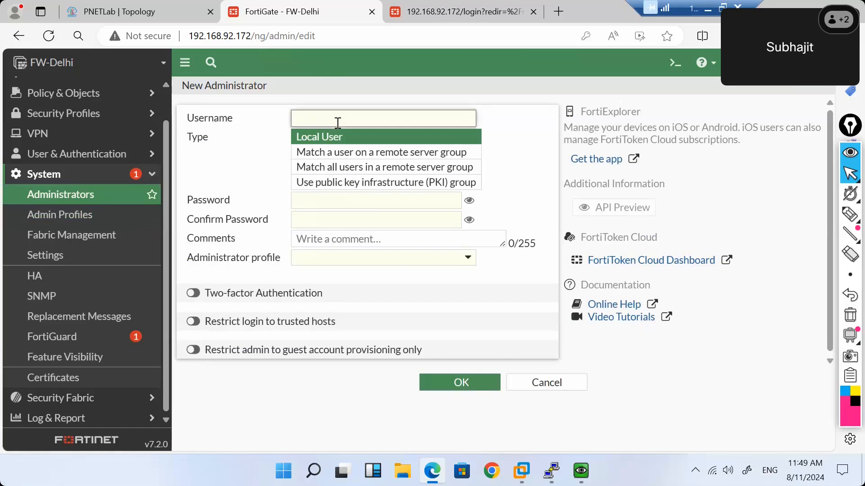
text(test)
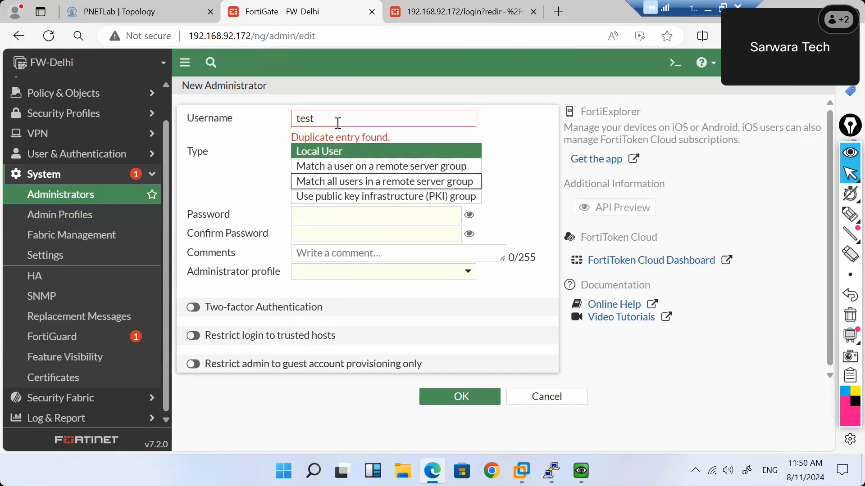
key(BackSpace)
key(BackSpace)
key(BackSpace)
key(BackSpace)
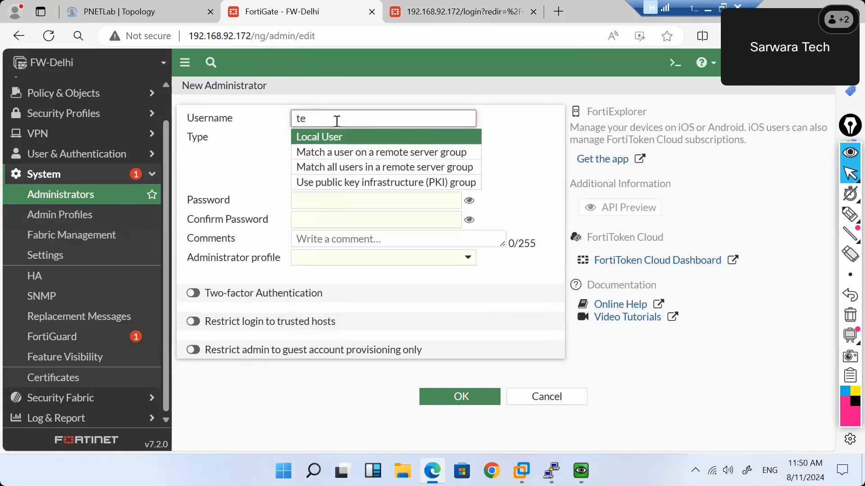
text(man)
key(BackSpace)
text(Subhajit)
Enter and confirm the password, assign the Trainee profile, and save the account.
click(442, 205)
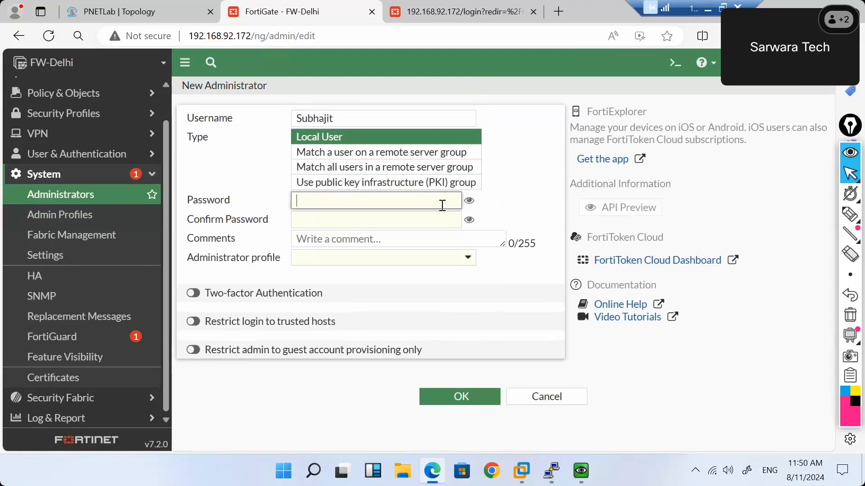
text(••)
key(Tab)
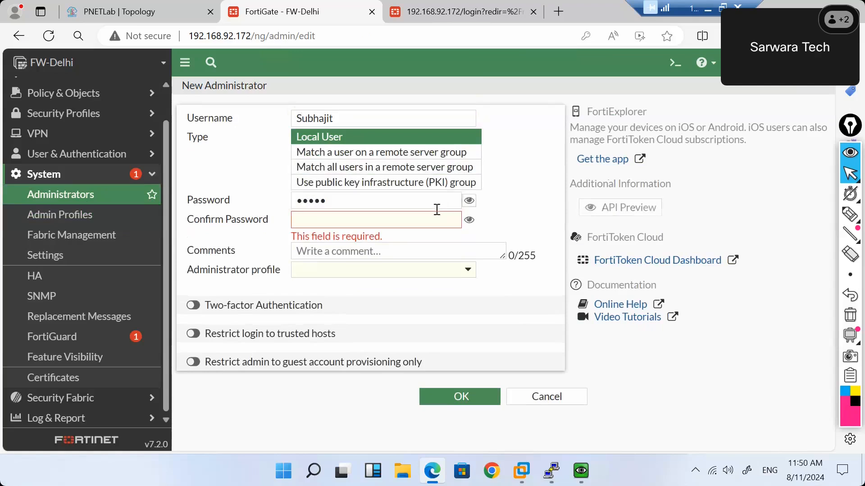
click(427, 224)
text(•••••)
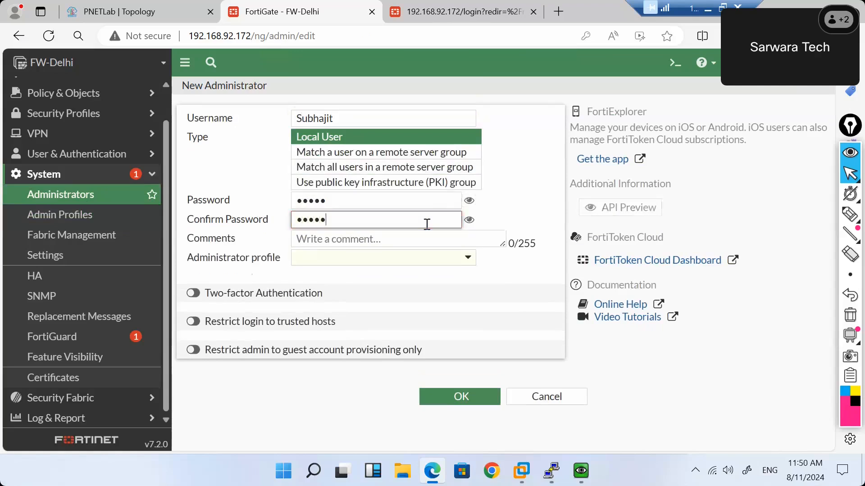
click(464, 257)
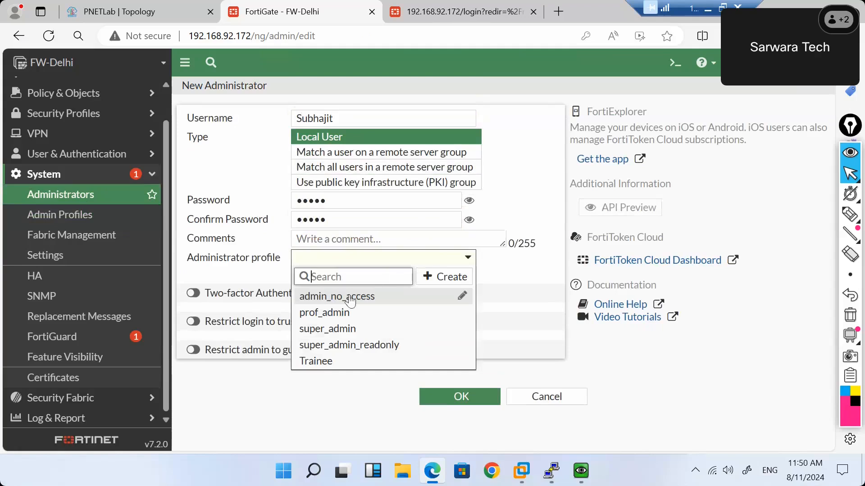
click(351, 361)
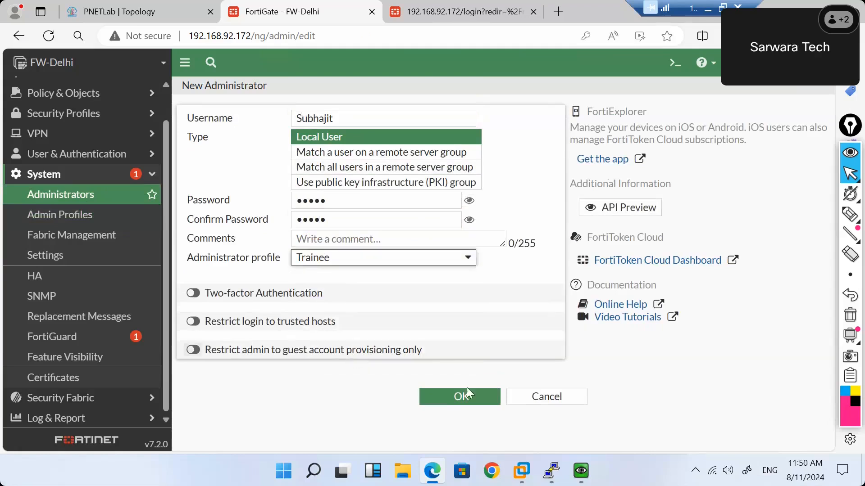
click(466, 396)
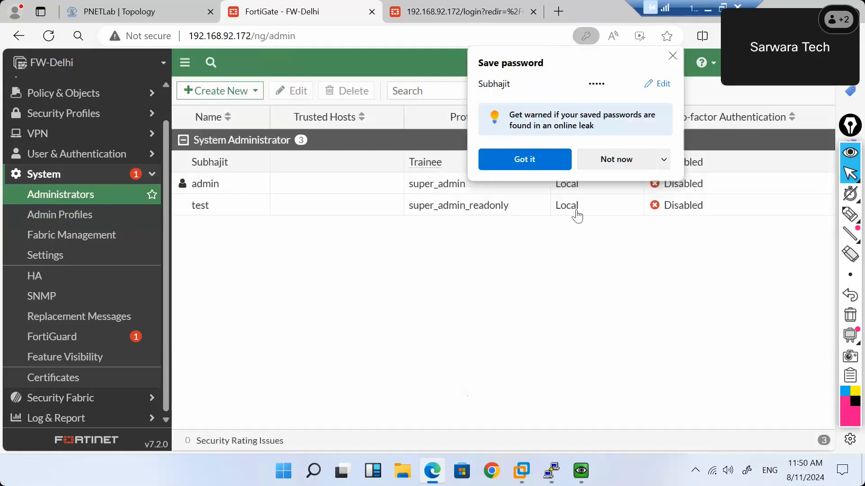
click(642, 158)
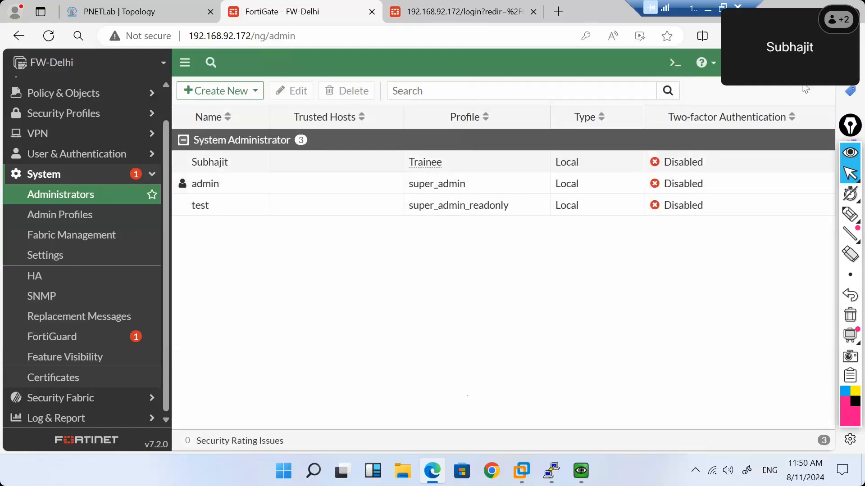
Log out and try signing in as the new administrator with a lowercase username.
click(792, 62)
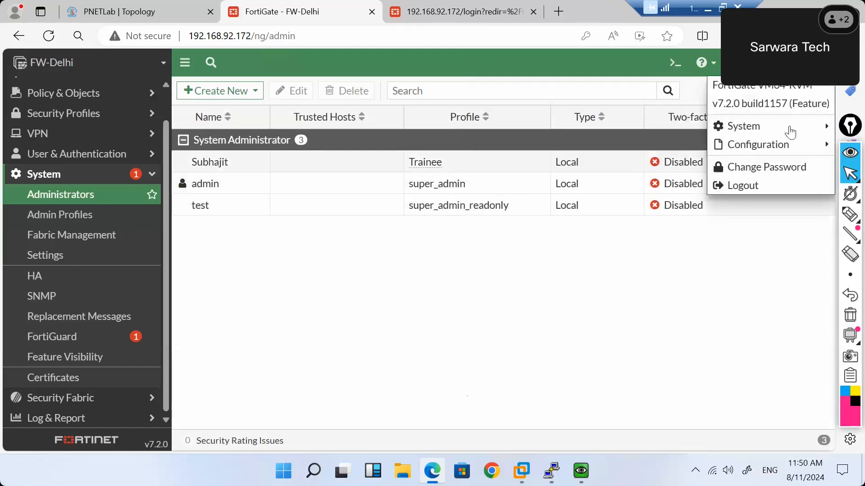
click(759, 190)
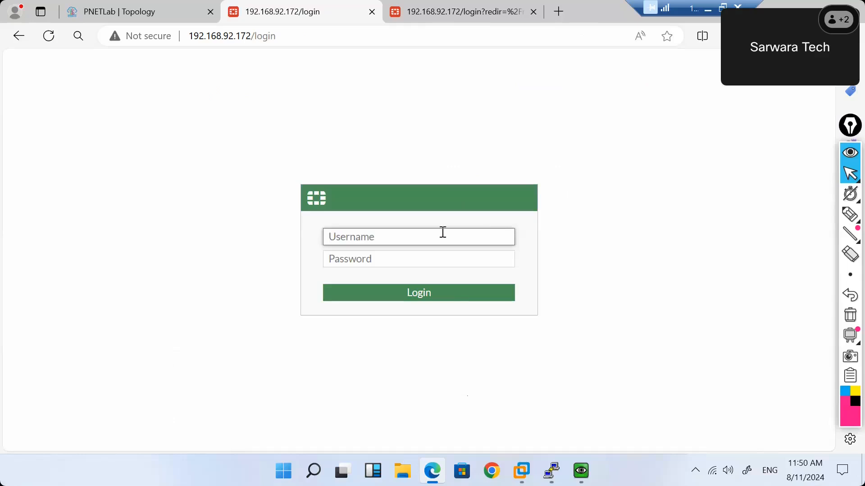
text(subhajit)
key(Tab)
text(•••••)
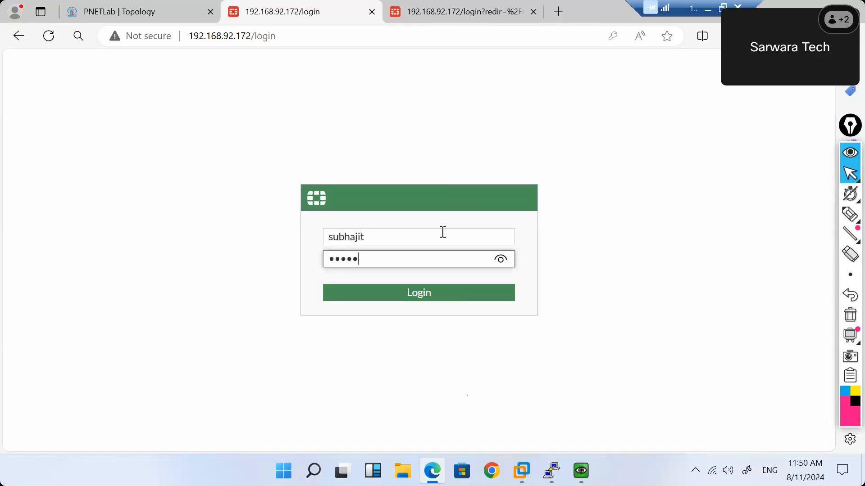
key(Return)
Sign in with the correctly capitalised username, skip setup, and dismiss the FortiOS 7.2.0 release notes.
text(Su)
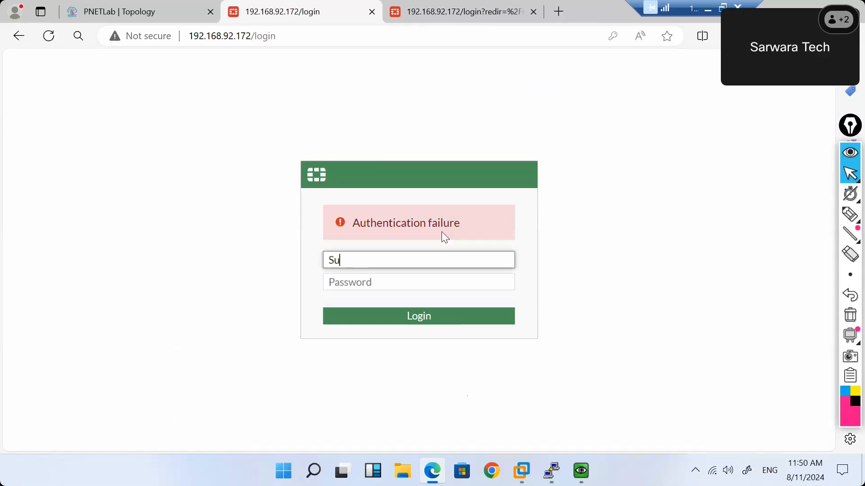
text(bhajit)
key(Tab)
text(•••••)
key(Return)
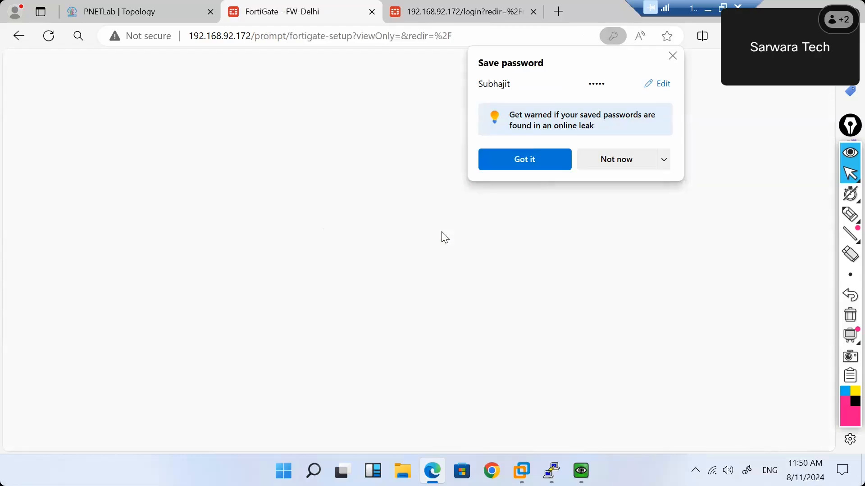
click(604, 160)
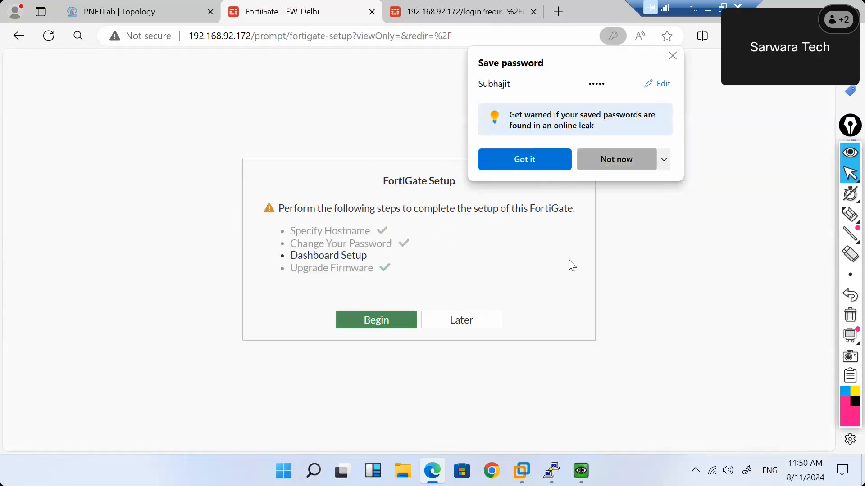
click(481, 321)
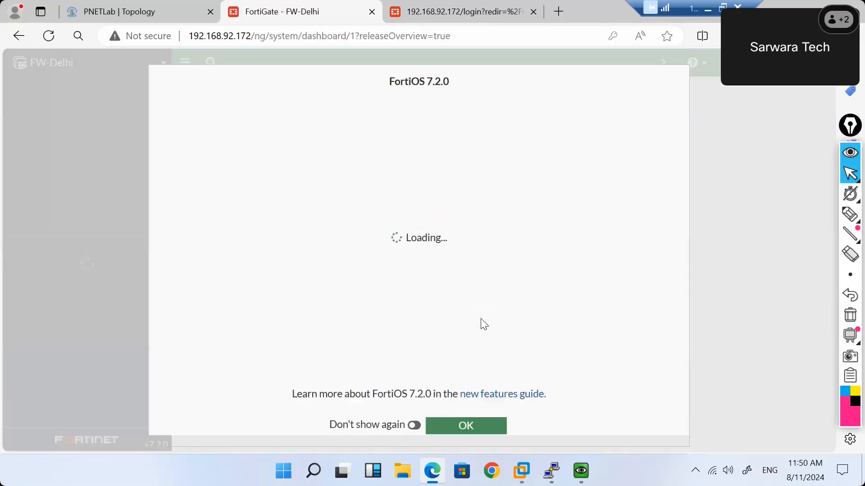
click(453, 427)
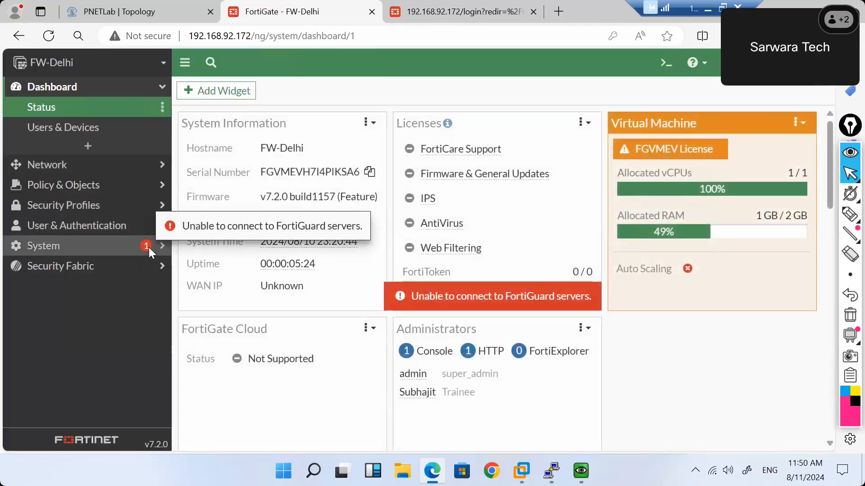
Check access to System HA, SNMP, Administrators, Admin Profiles and Network DNS pages.
click(163, 251)
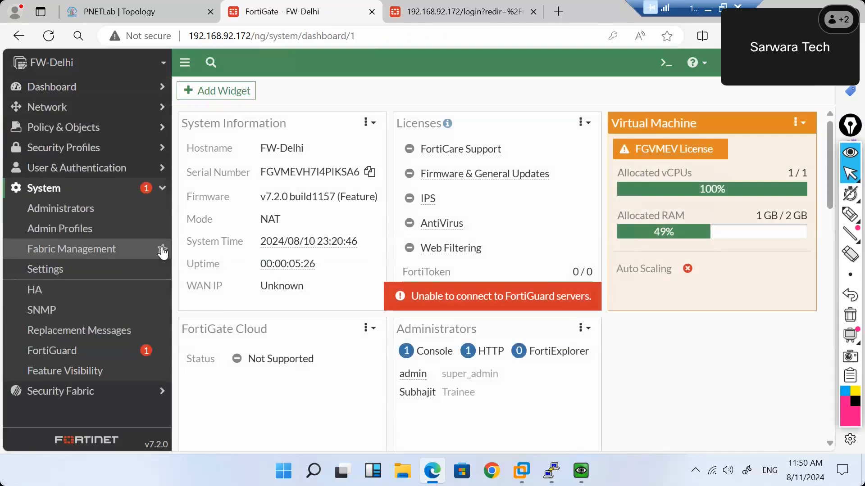
click(49, 296)
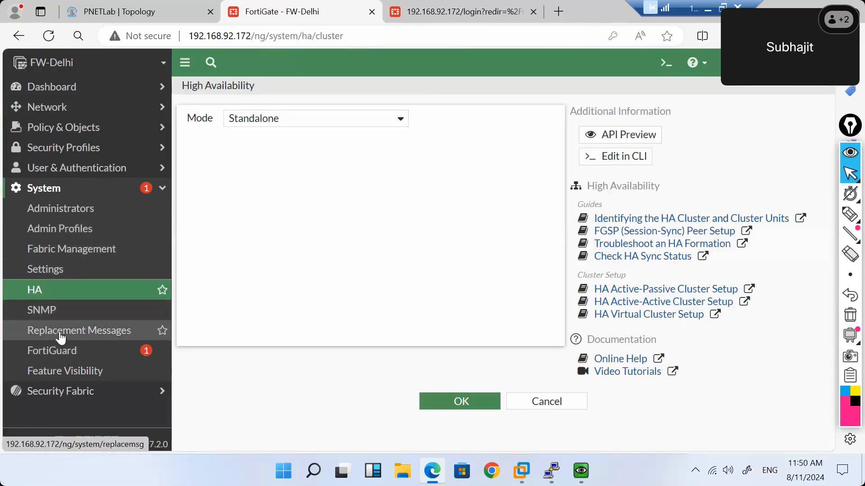
click(48, 318)
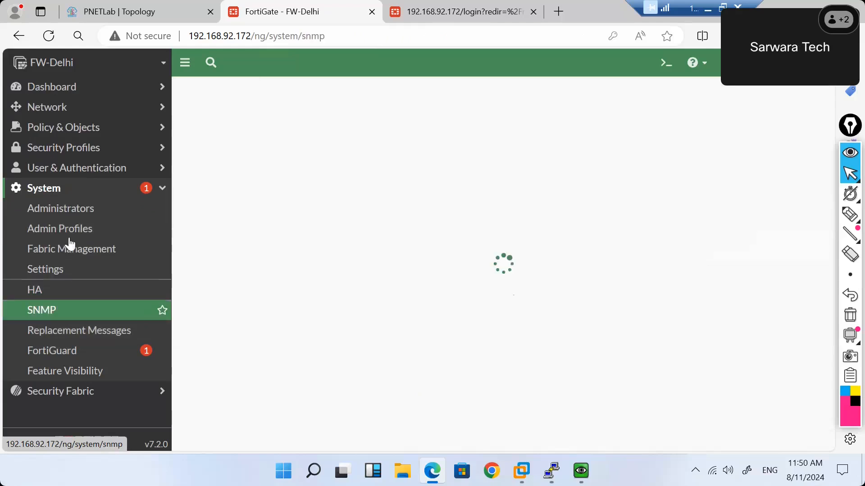
click(111, 221)
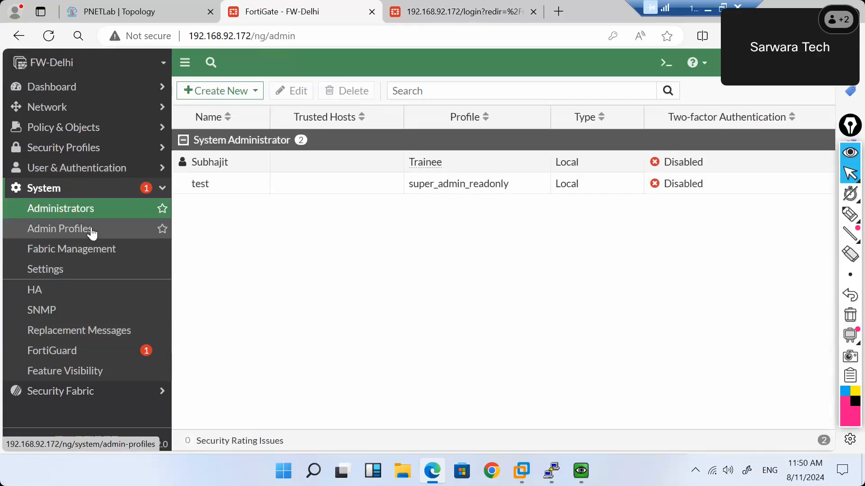
click(92, 233)
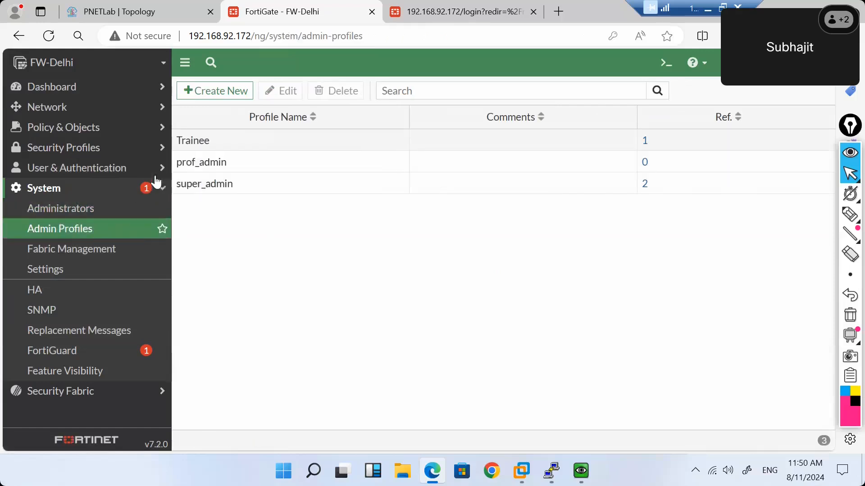
click(153, 113)
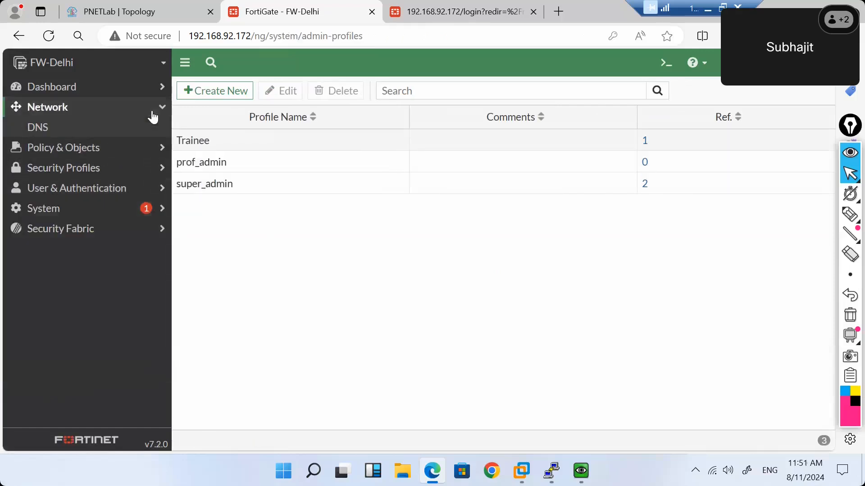
click(66, 134)
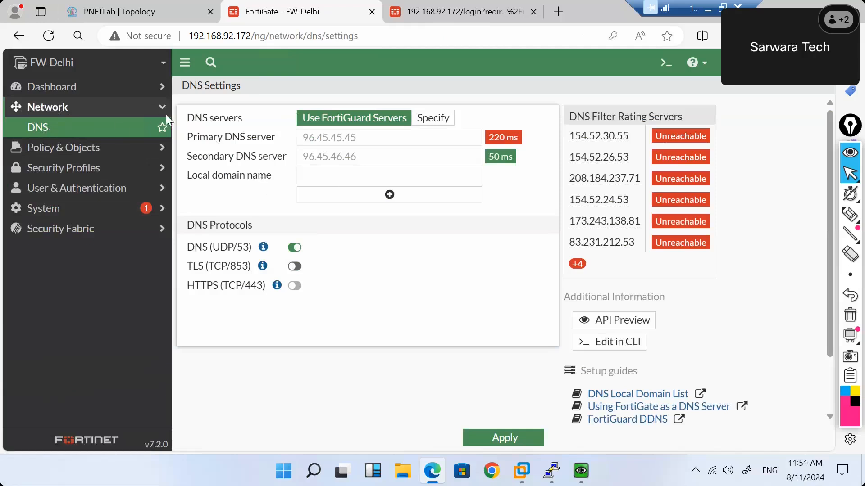
Check the Status and Users & Devices dashboards, SSL/SSH Inspection, and Fabric Connectors.
click(153, 92)
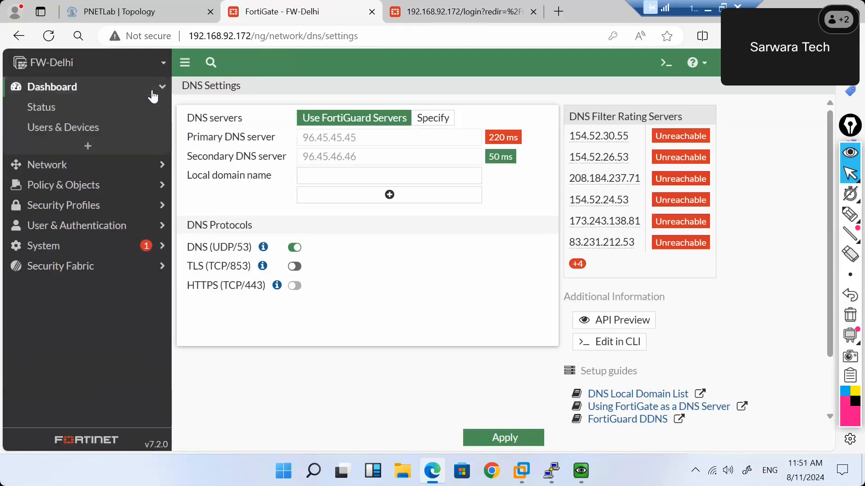
click(94, 108)
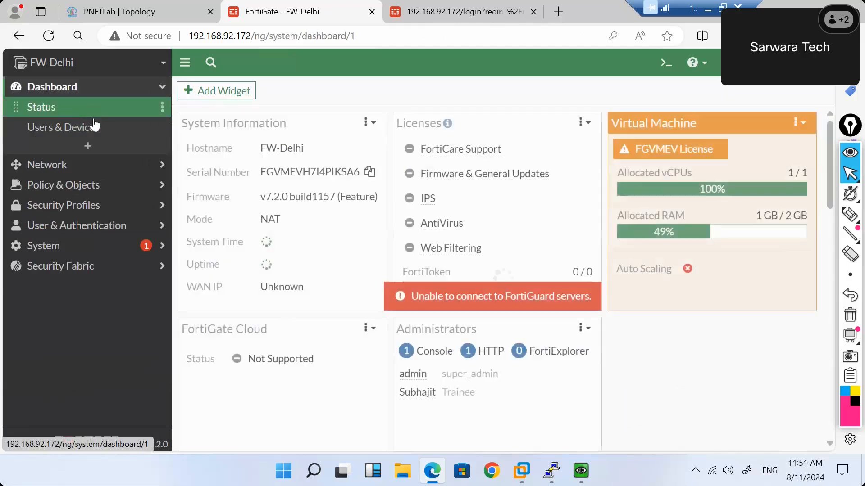
click(91, 127)
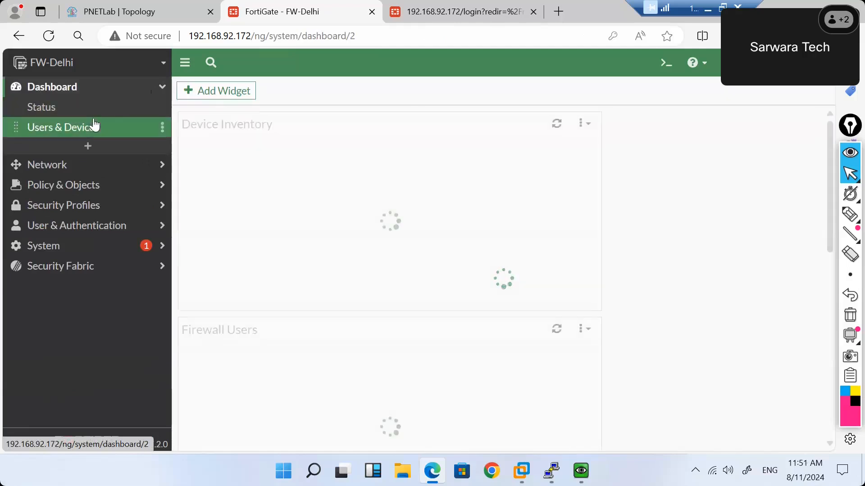
click(134, 214)
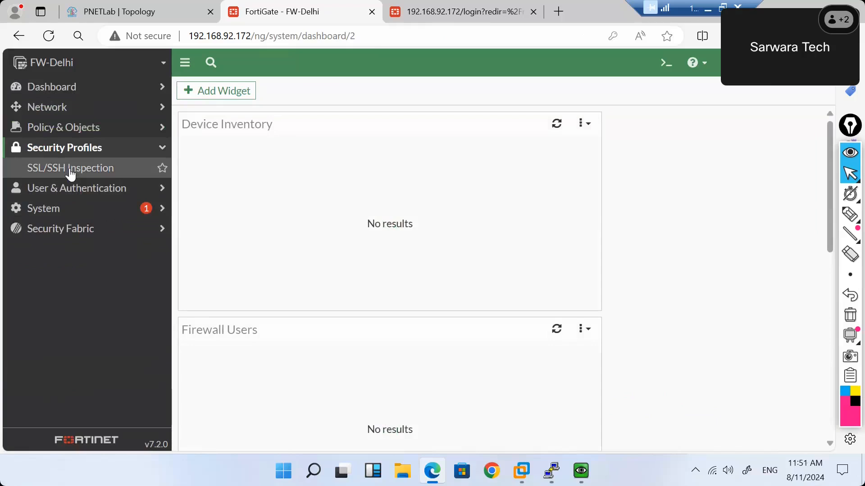
click(70, 172)
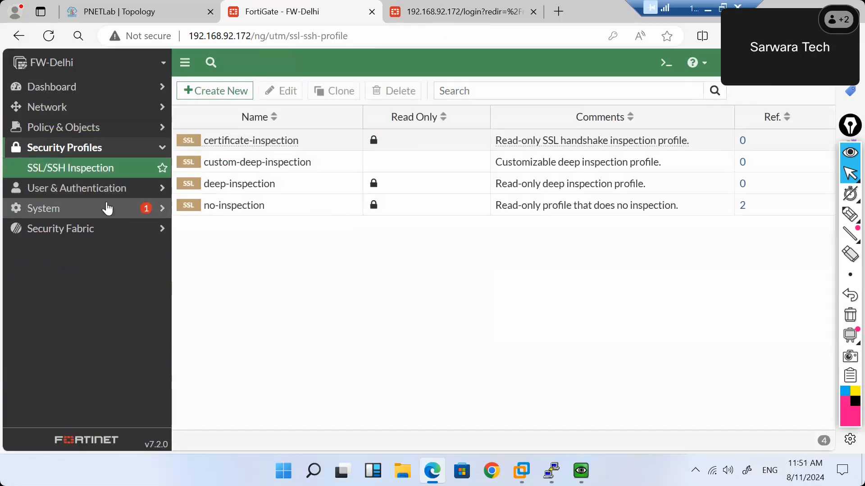
click(107, 208)
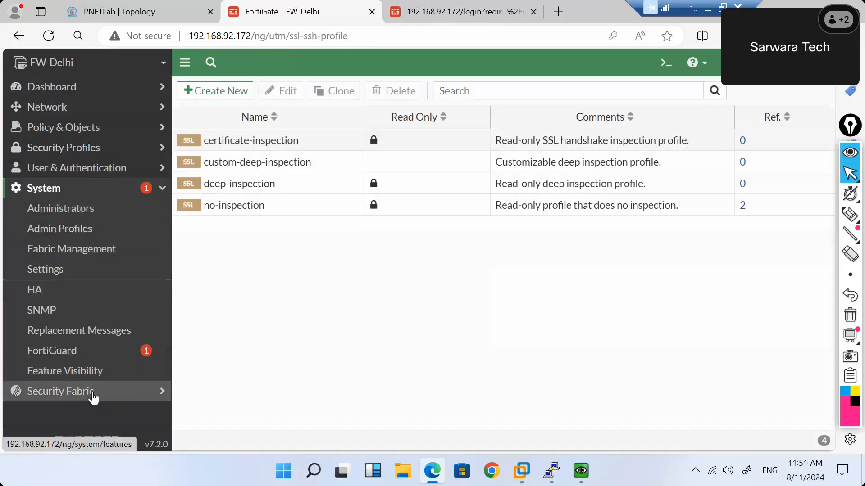
click(92, 392)
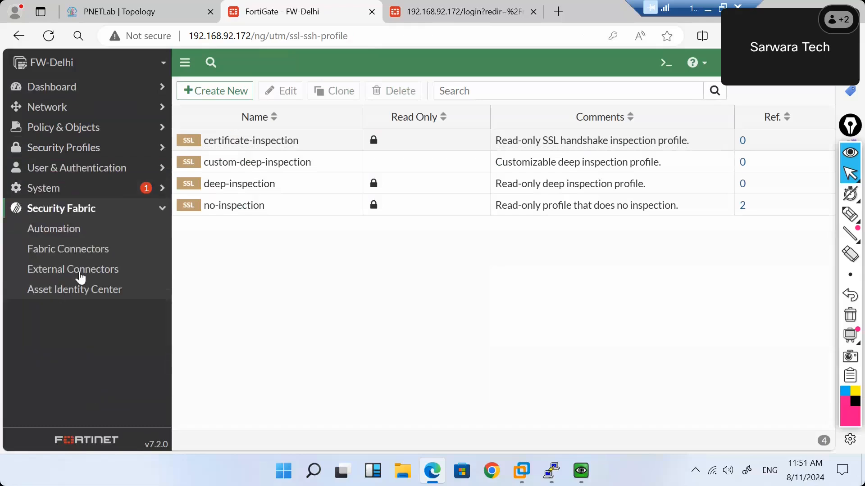
click(89, 252)
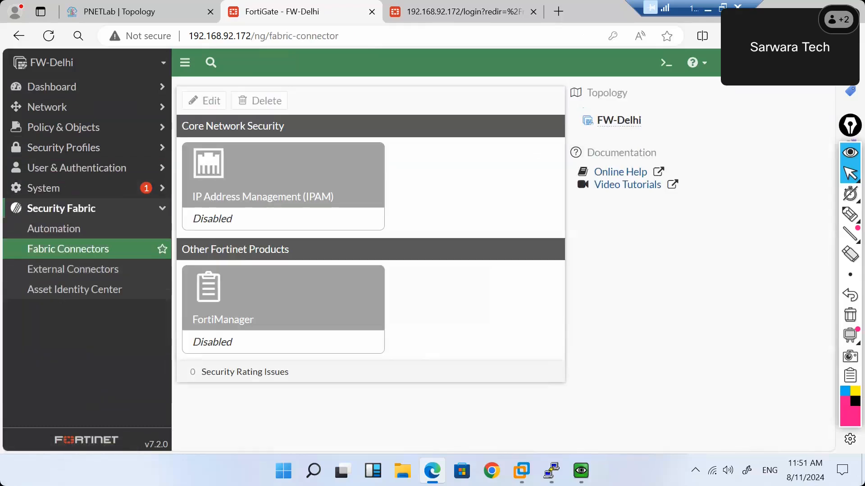
click(807, 63)
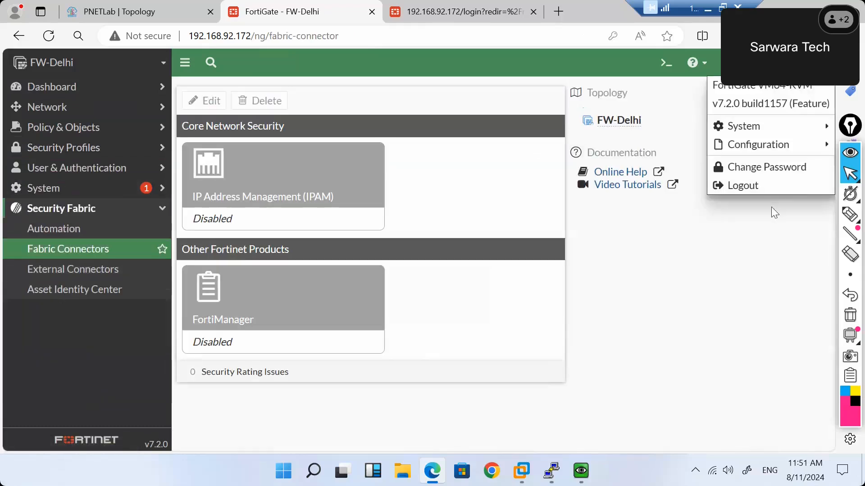
Log out and sign back in as admin, dismissing the release overview.
click(747, 188)
text(admin)
key(Tab)
text(admin)
key(Return)
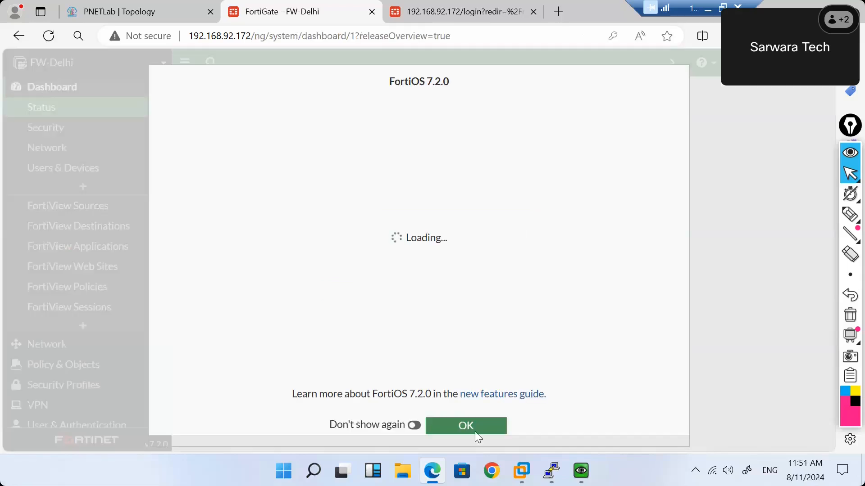
click(452, 426)
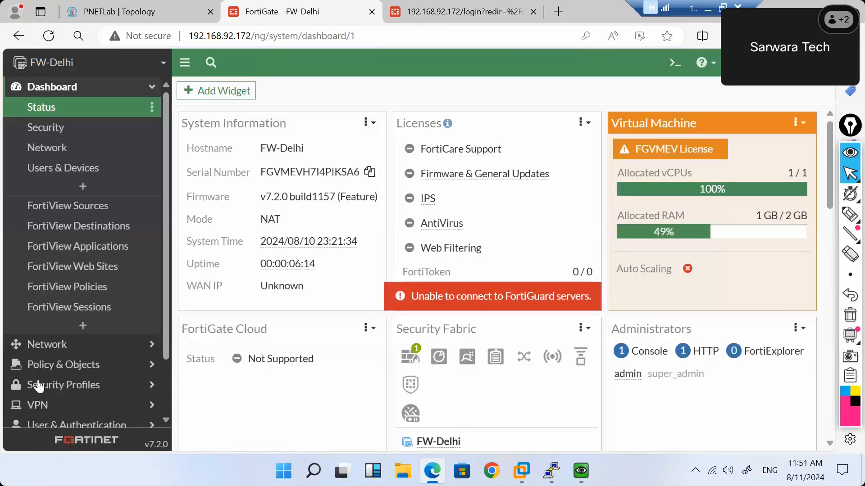
View the Admin Profiles list, then the Fabric Management page.
scroll(112, 351, down, 2)
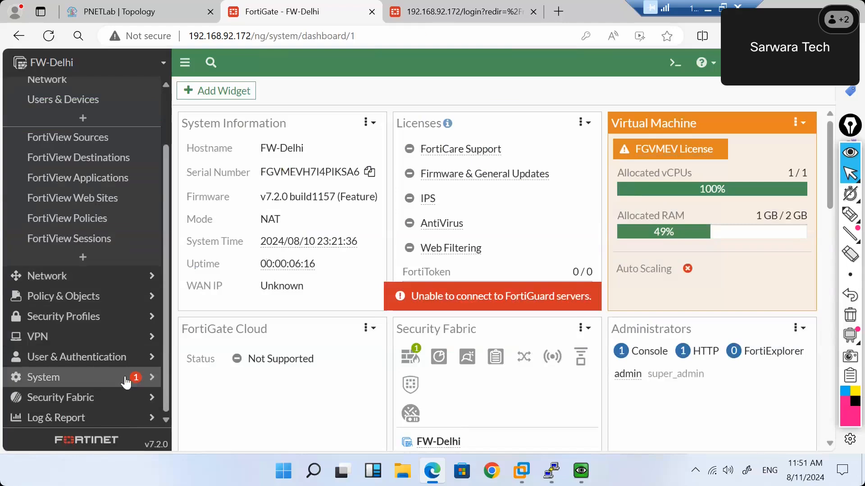
click(126, 382)
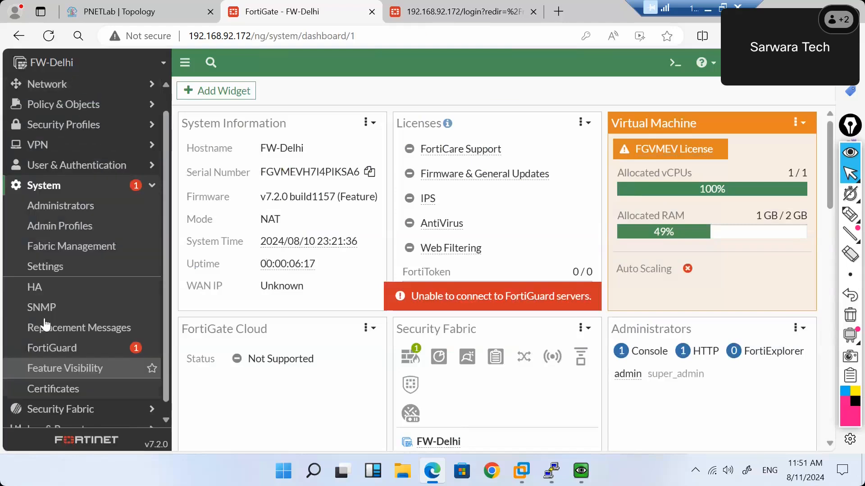
click(80, 237)
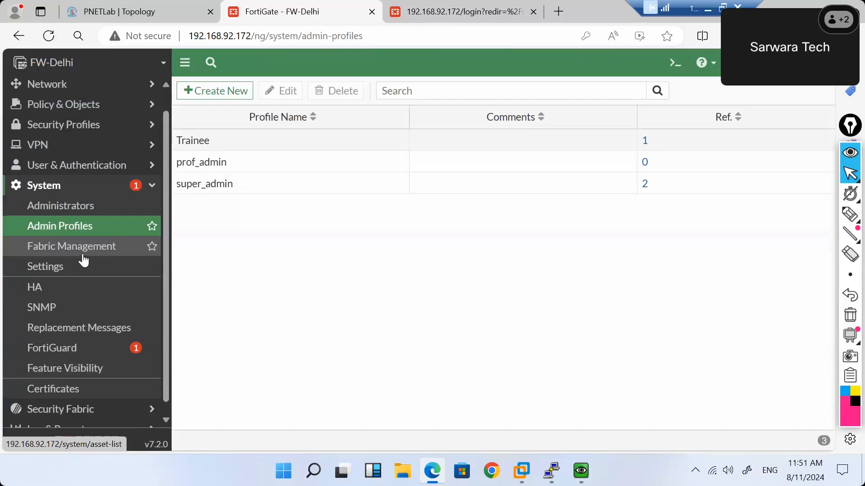
click(84, 259)
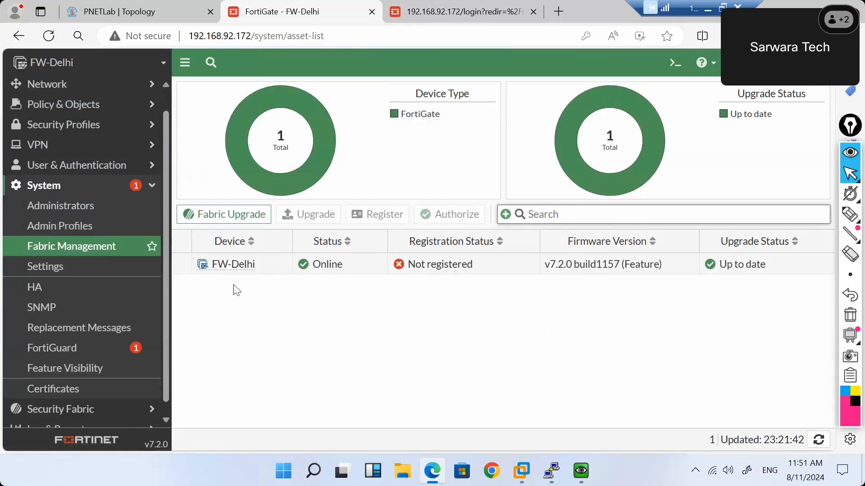
In System Settings, set the time zone to (GMT+5:30) Kolkata, Chennai, Mumbai, New Delhi.
click(53, 276)
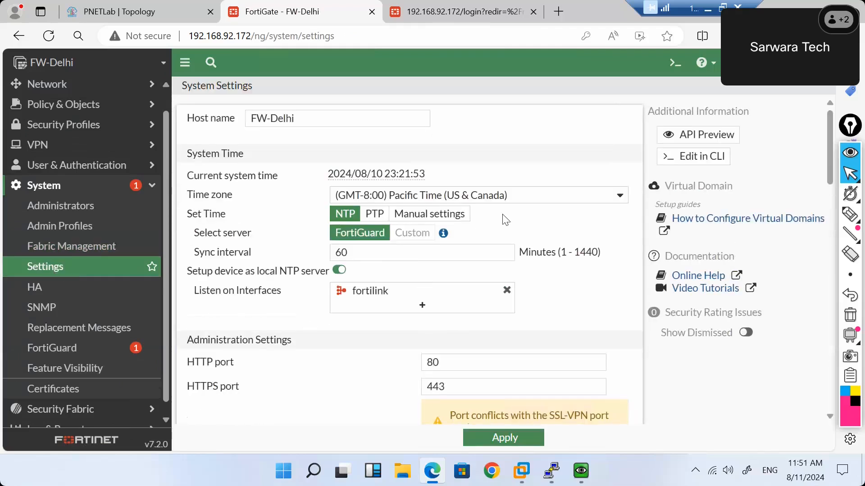
click(535, 199)
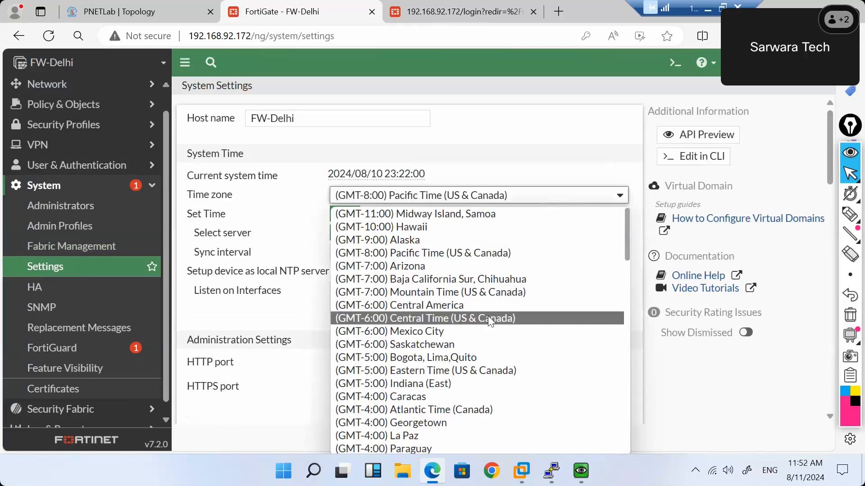
scroll(489, 318, down, 10)
scroll(490, 321, down, 8)
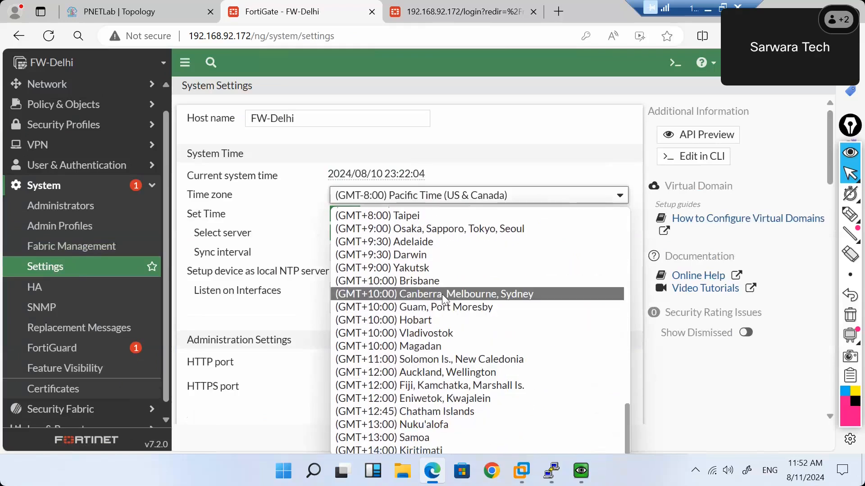
scroll(442, 294, up, 15)
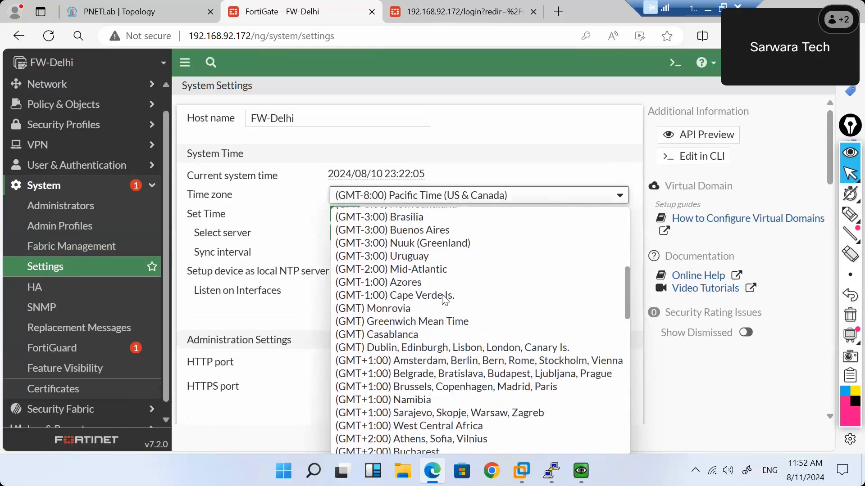
scroll(444, 299, up, 5)
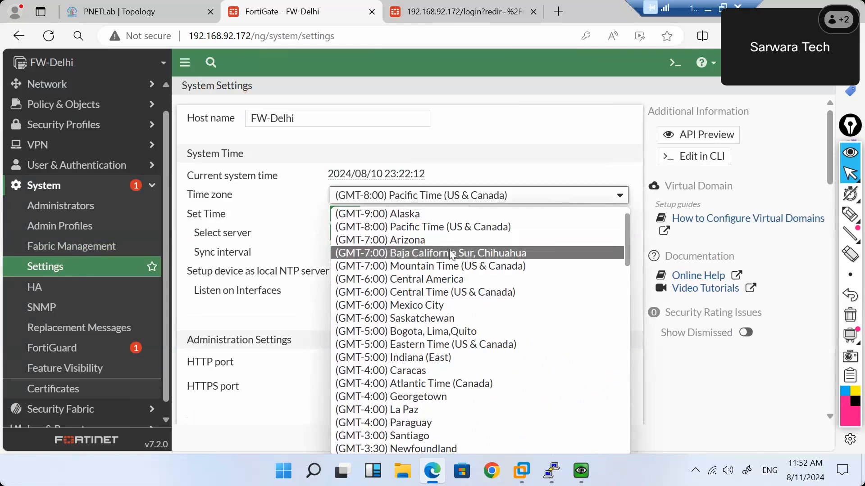
scroll(442, 248, up, 1)
scroll(442, 248, down, 2)
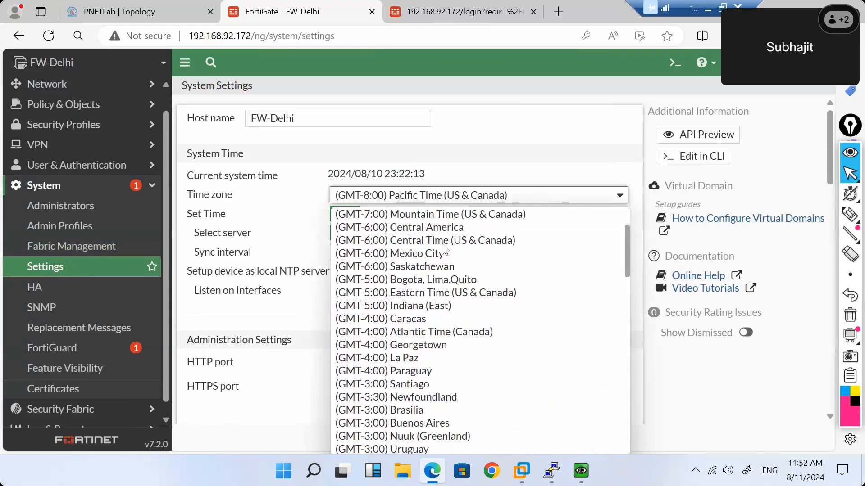
scroll(443, 249, down, 10)
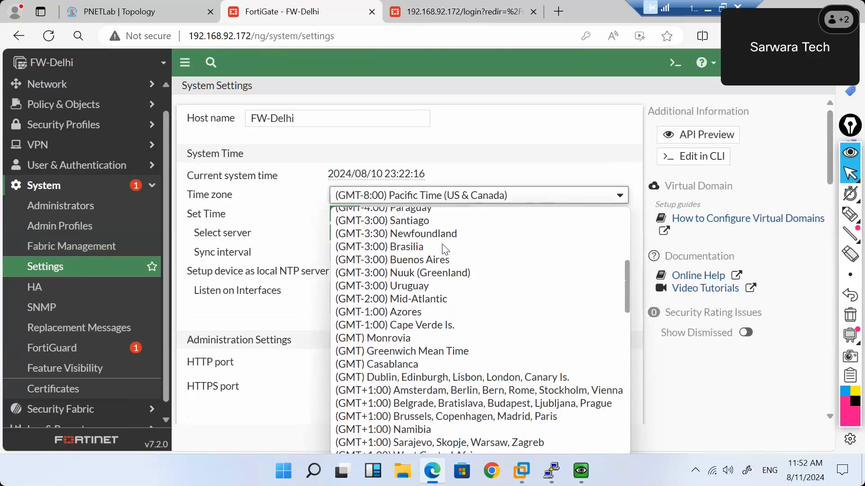
scroll(444, 249, down, 5)
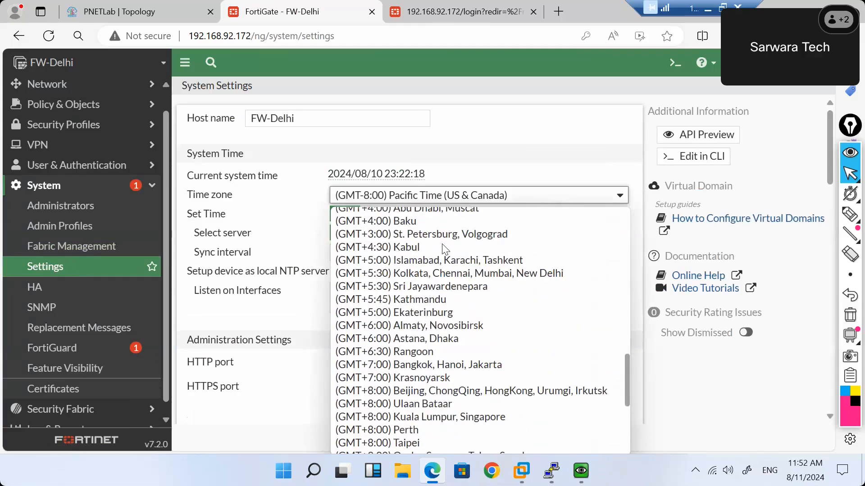
click(407, 274)
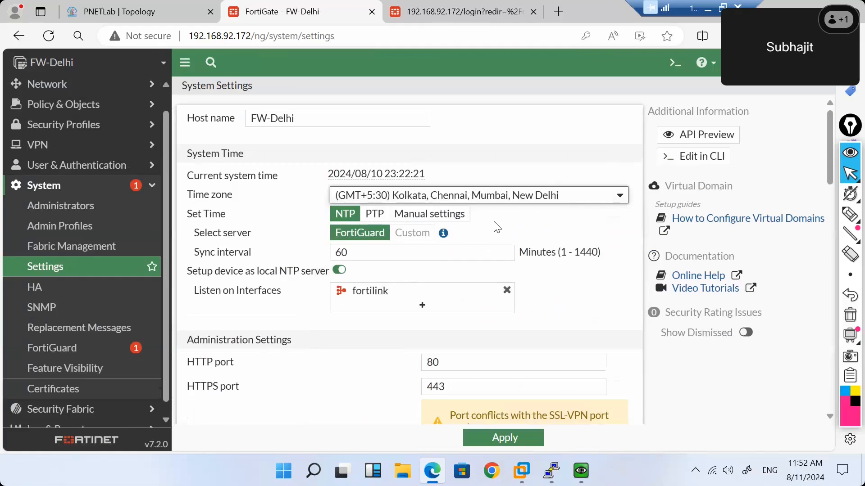
Try Manual time settings, then leave time synchronisation on NTP.
click(411, 221)
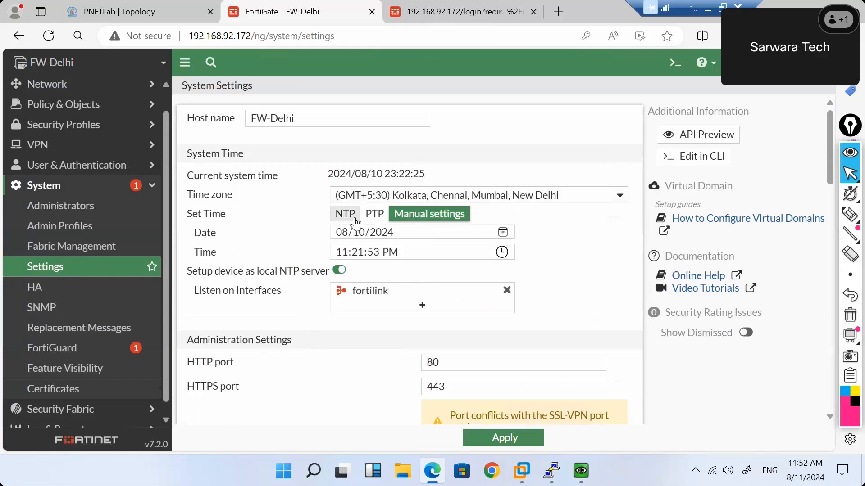
click(356, 222)
click(403, 215)
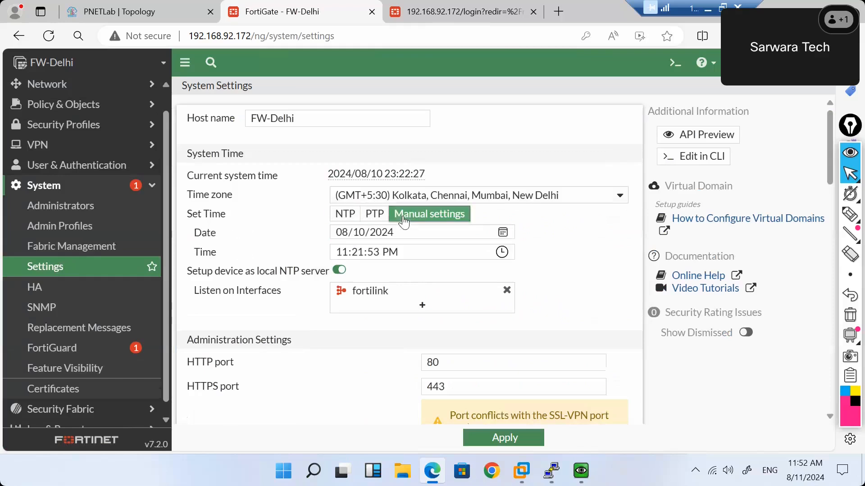
click(345, 218)
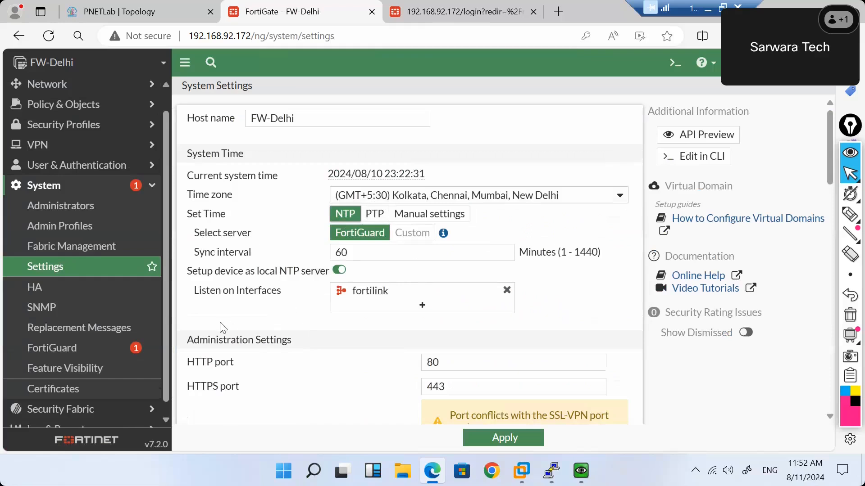
scroll(220, 322, down, 2)
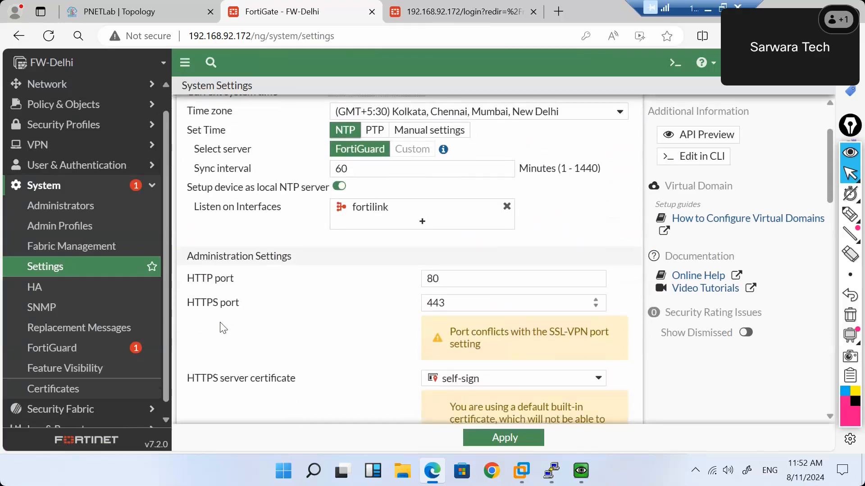
scroll(221, 327, up, 1)
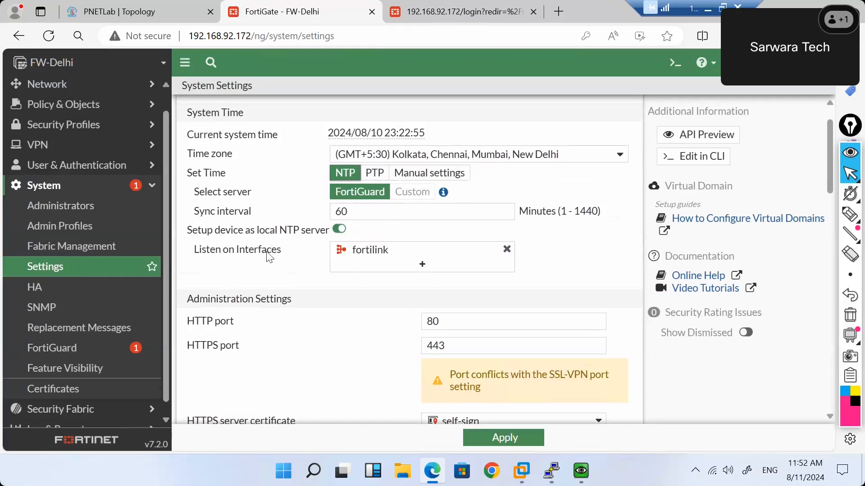
click(380, 262)
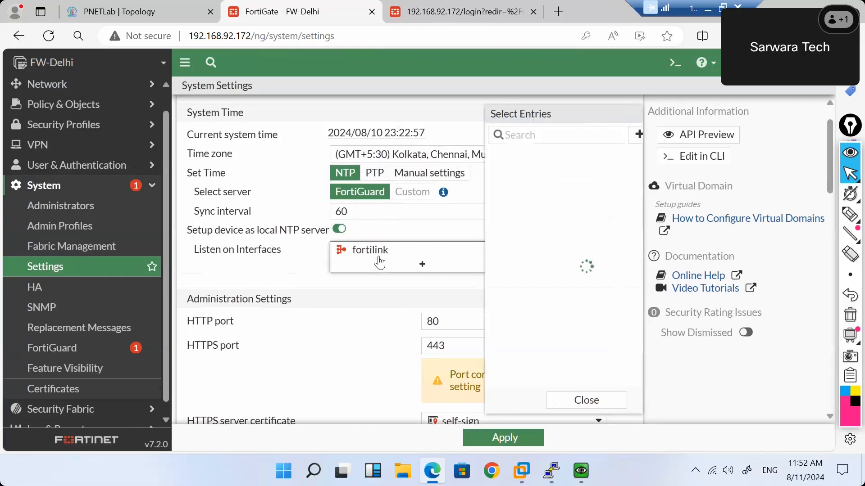
click(290, 273)
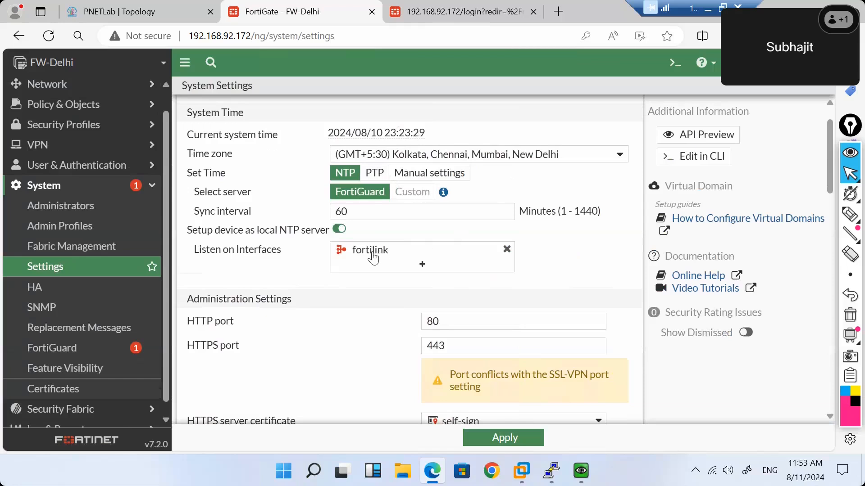
mouse_move(373, 256)
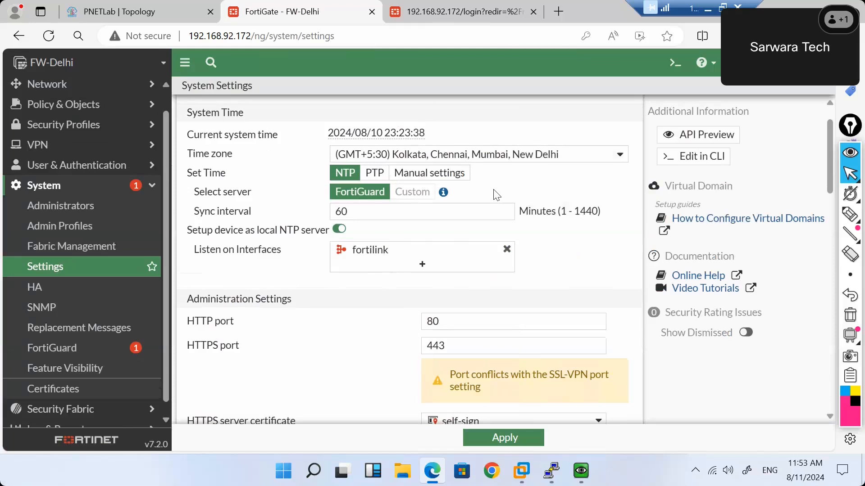
scroll(495, 194, down, 2)
scroll(496, 194, down, 1)
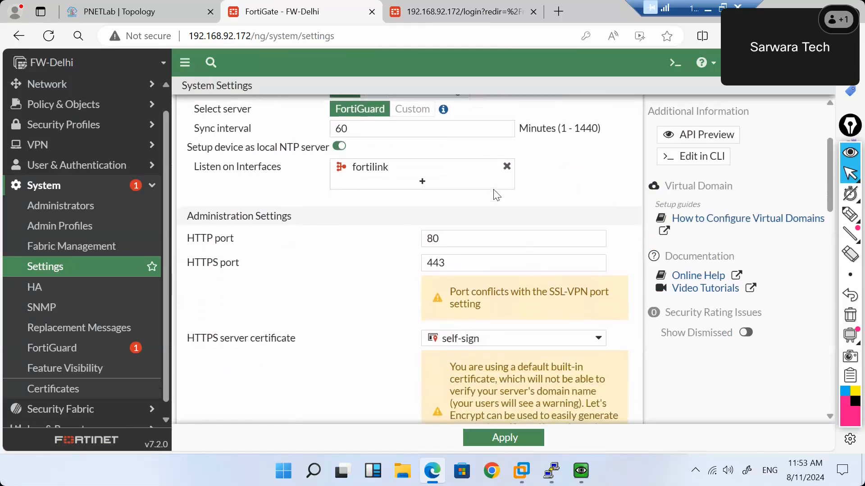
drag(437, 235, 415, 241)
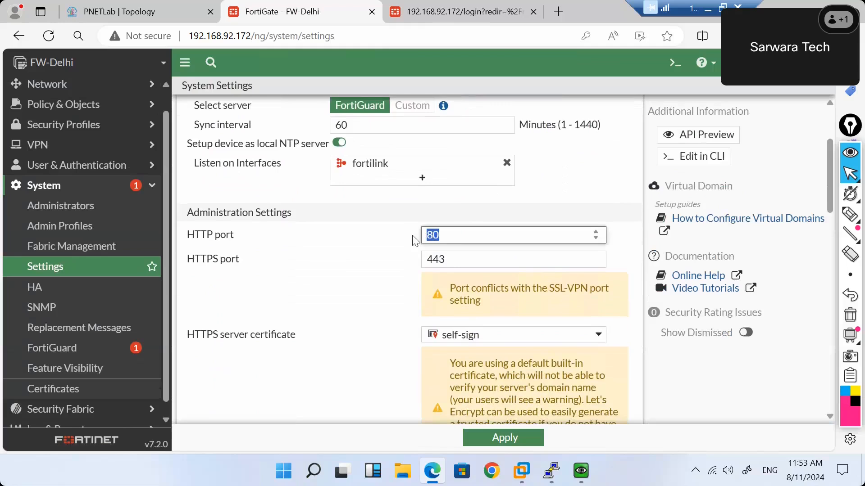
drag(448, 257, 425, 257)
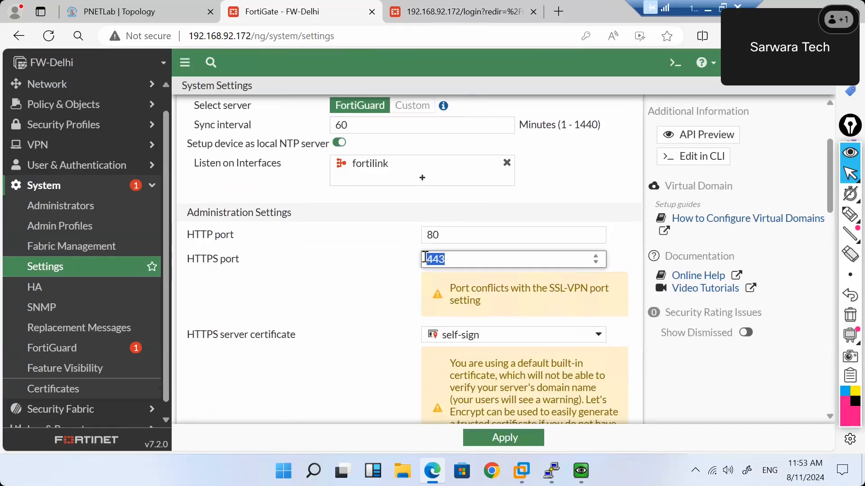
drag(446, 235, 415, 241)
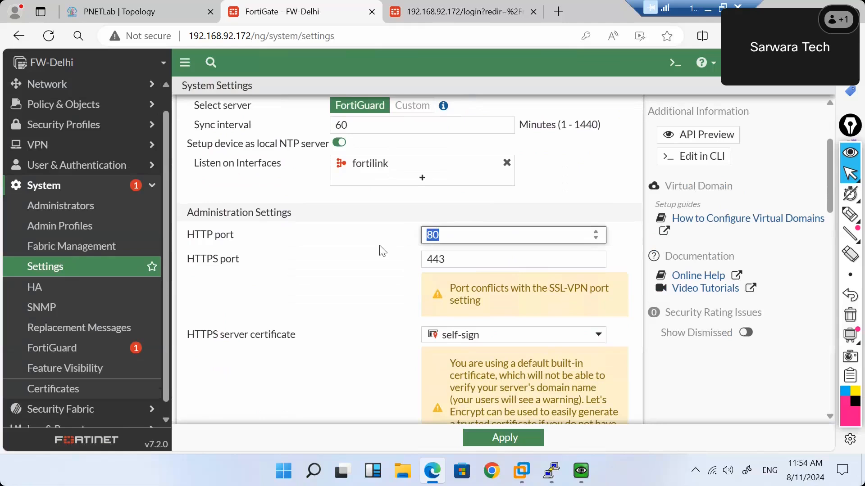
drag(454, 255, 417, 261)
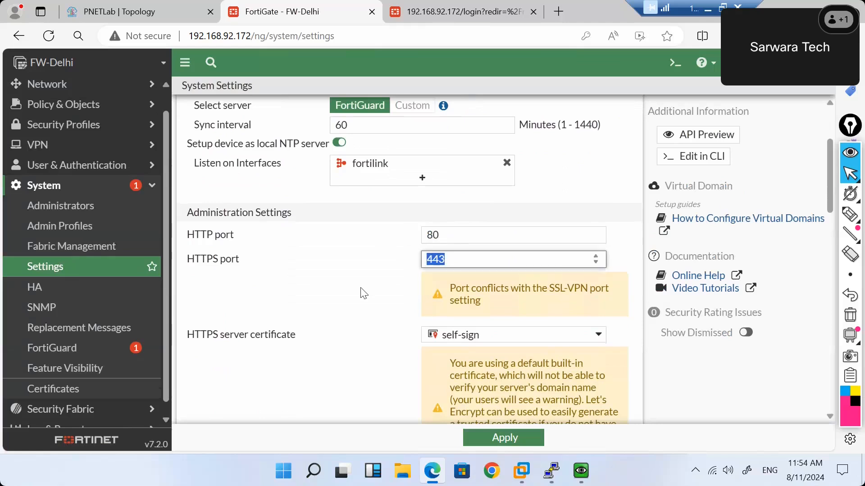
scroll(363, 293, down, 3)
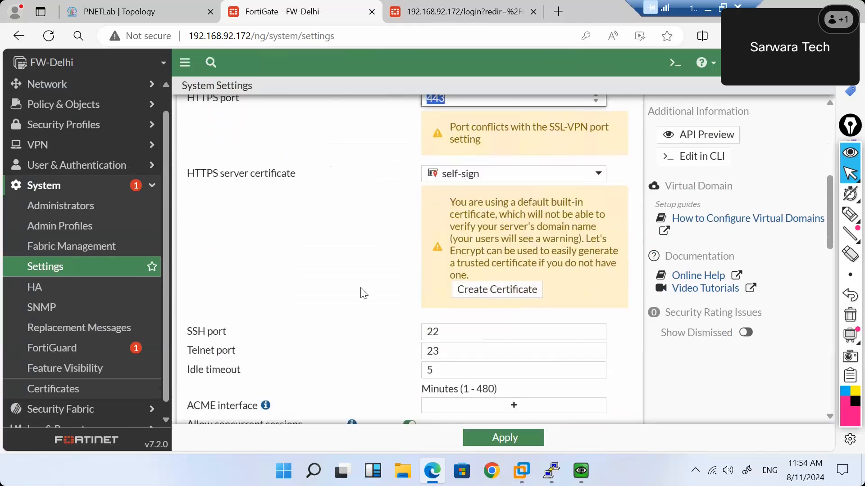
scroll(363, 293, down, 3)
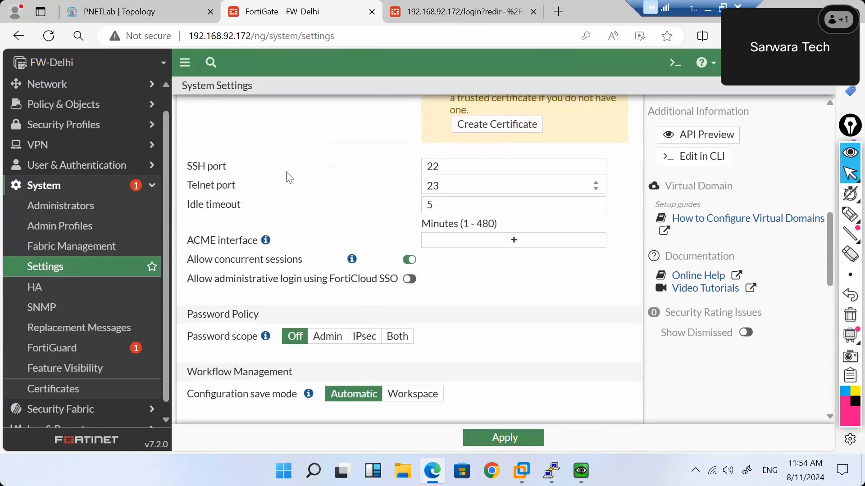
drag(460, 166, 411, 166)
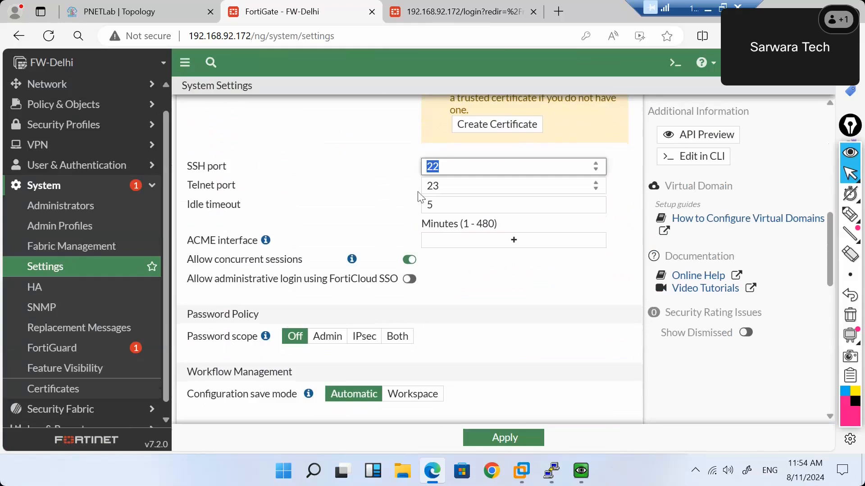
drag(457, 193, 401, 195)
scroll(400, 194, down, 3)
scroll(401, 195, up, 3)
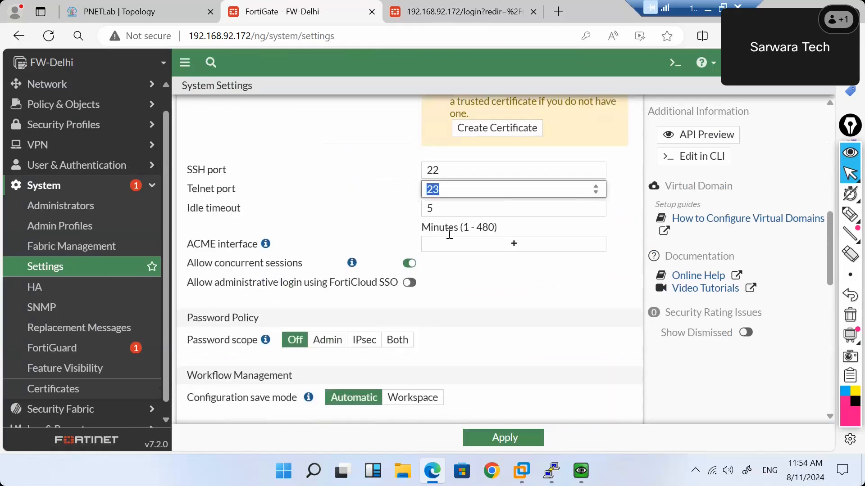
drag(449, 212, 402, 215)
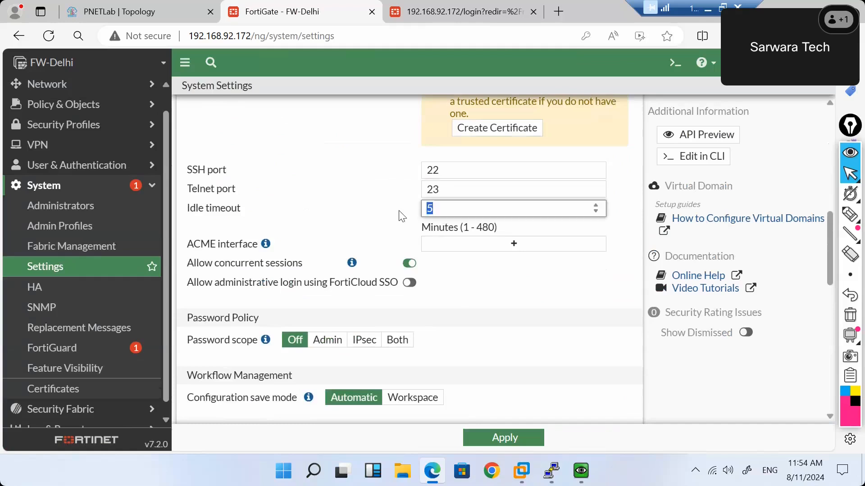
scroll(399, 212, down, 5)
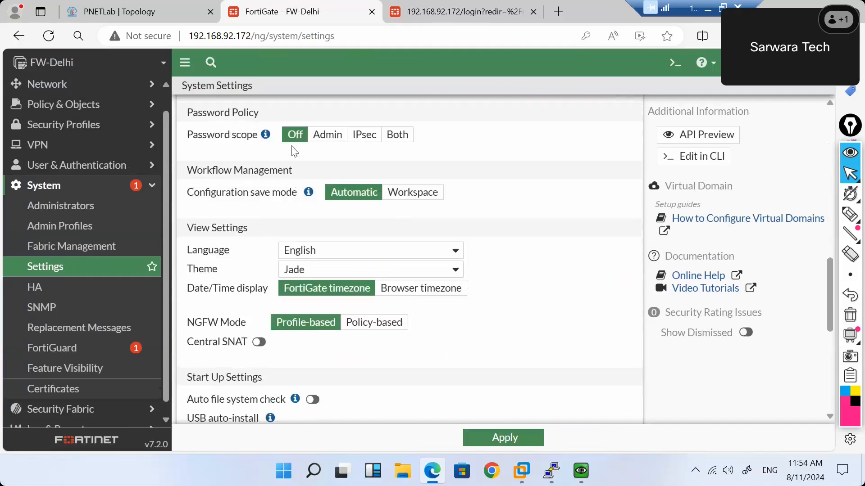
Set password policy scope to Admin with minimum length 8, leaving password expiration off.
click(330, 138)
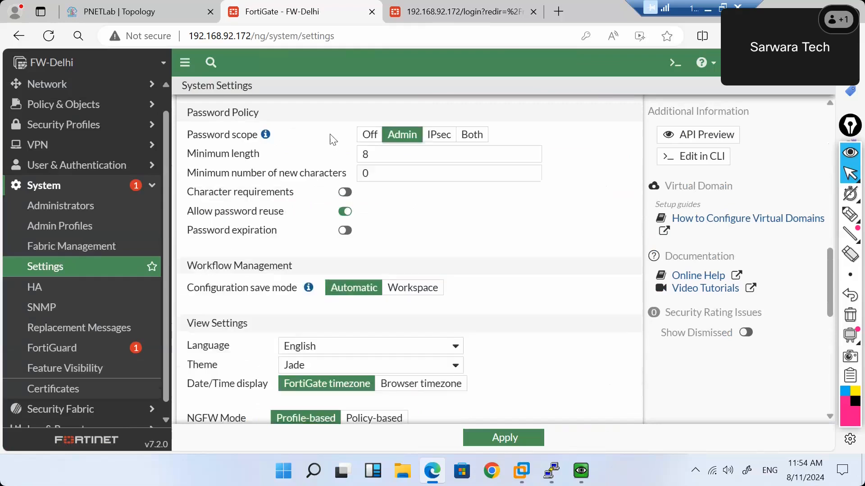
drag(386, 155, 356, 159)
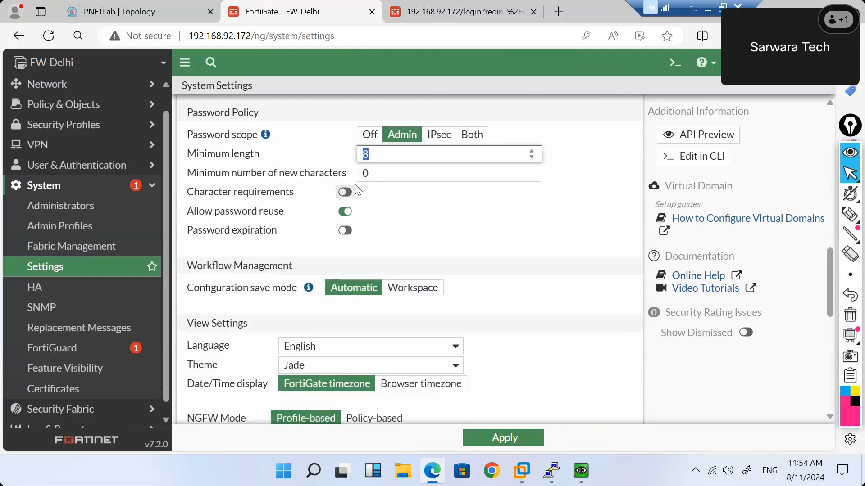
drag(372, 180, 363, 179)
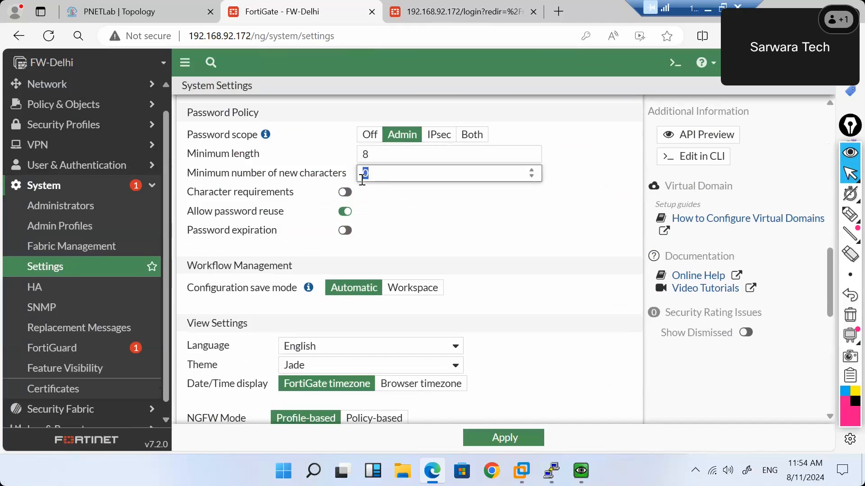
right_click(379, 264)
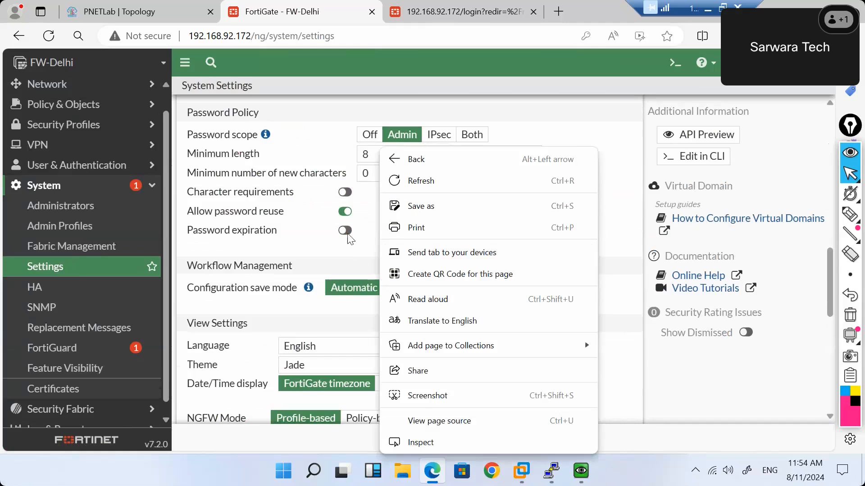
click(345, 231)
click(348, 235)
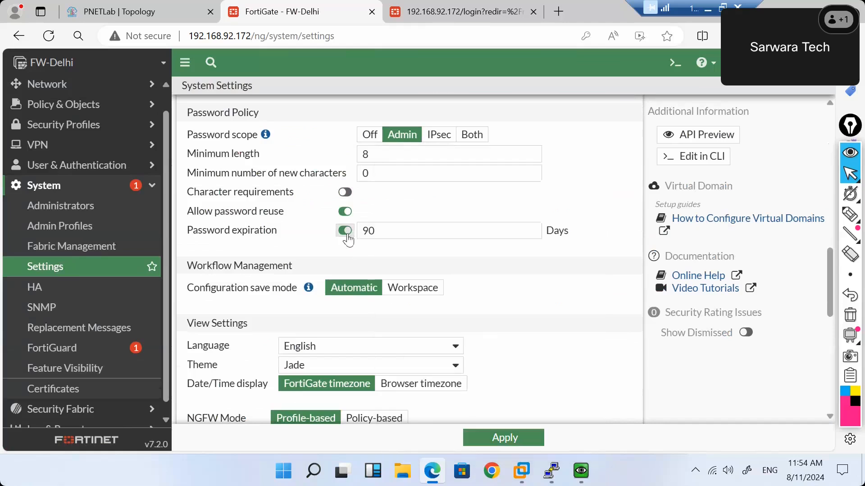
scroll(347, 239, down, 4)
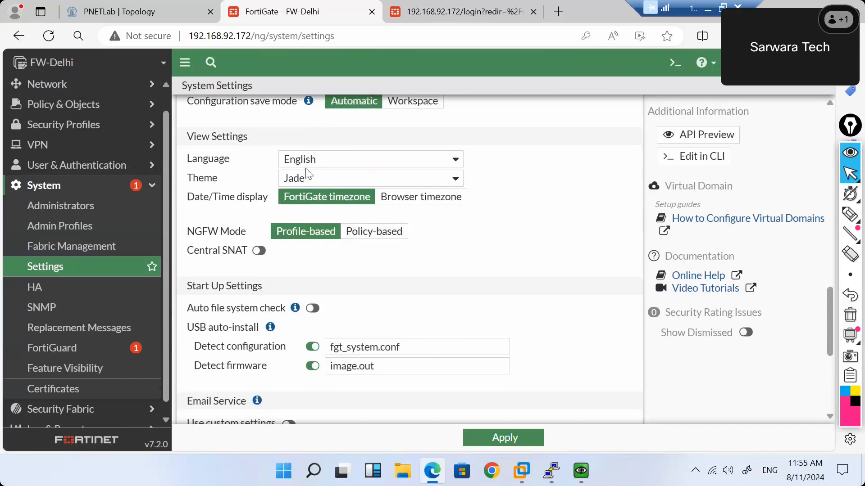
click(320, 177)
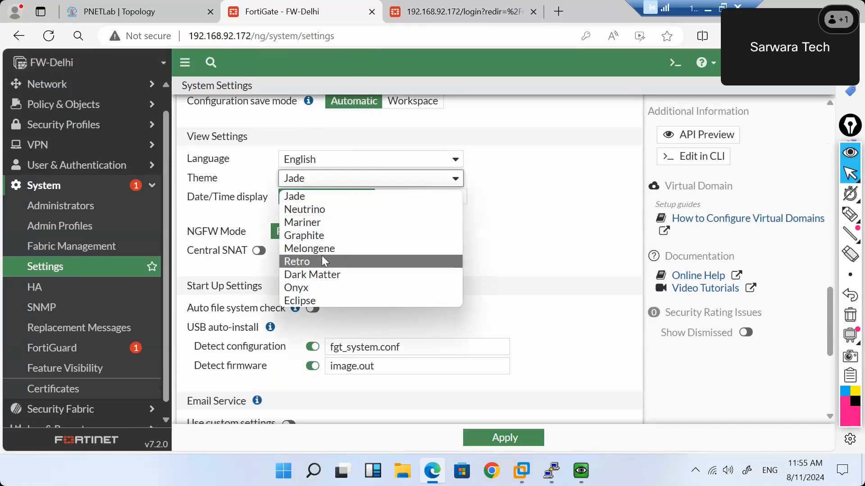
key(Escape)
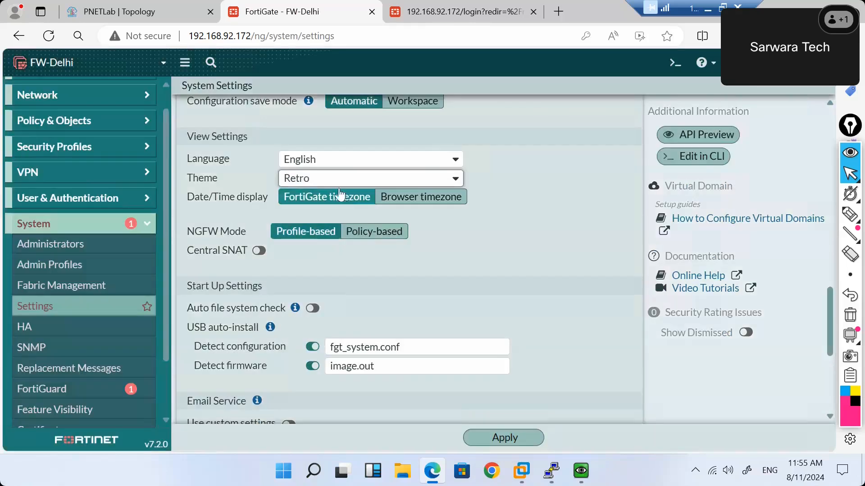
click(331, 183)
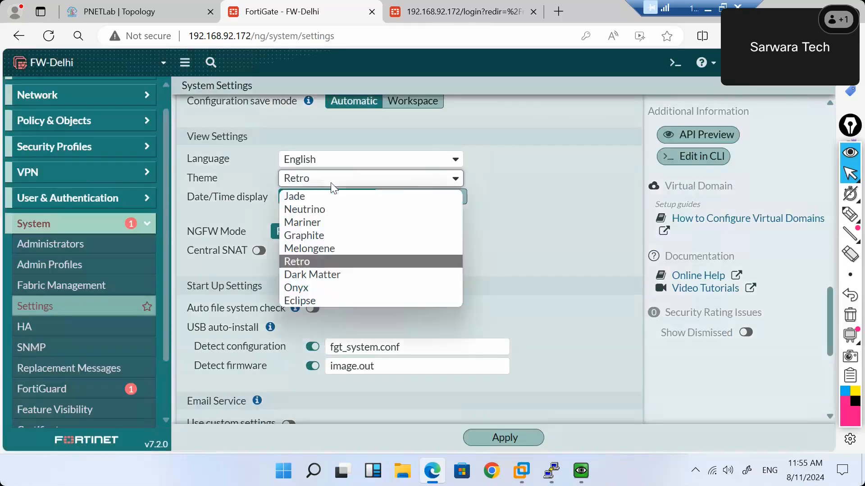
click(323, 209)
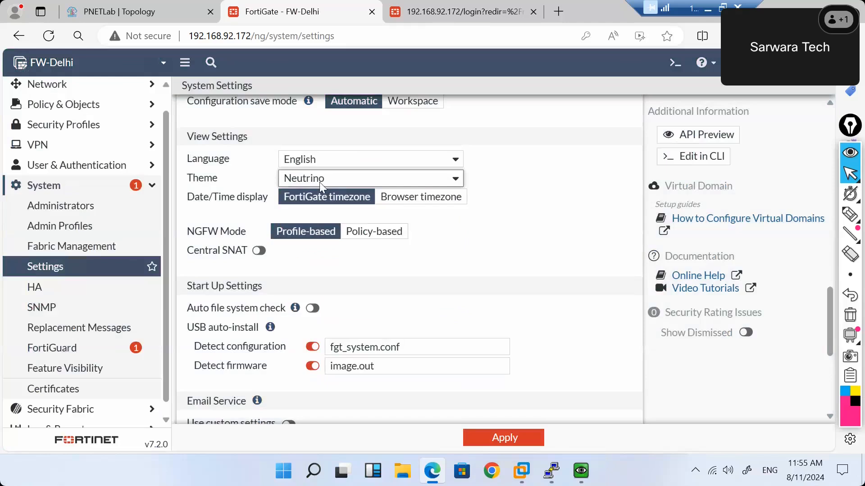
click(320, 182)
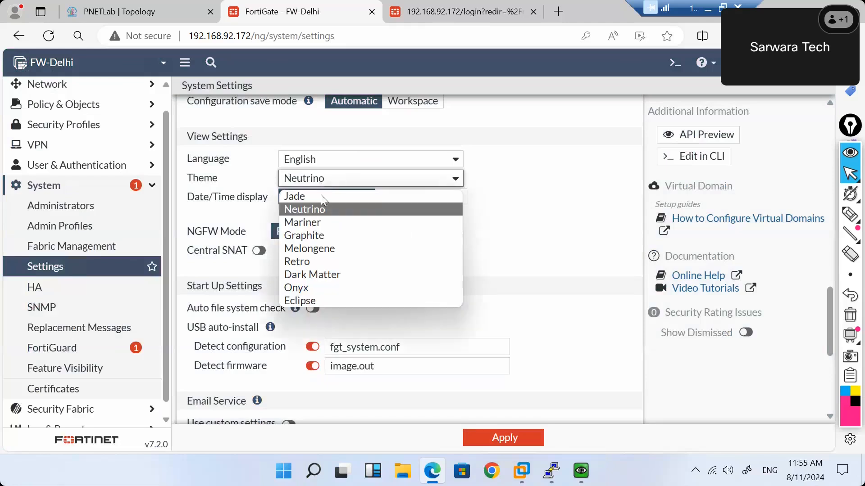
click(312, 223)
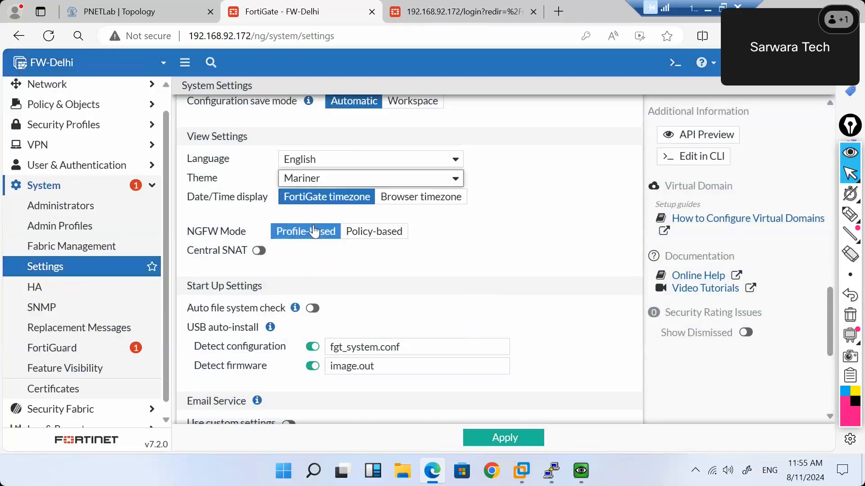
click(333, 179)
click(319, 194)
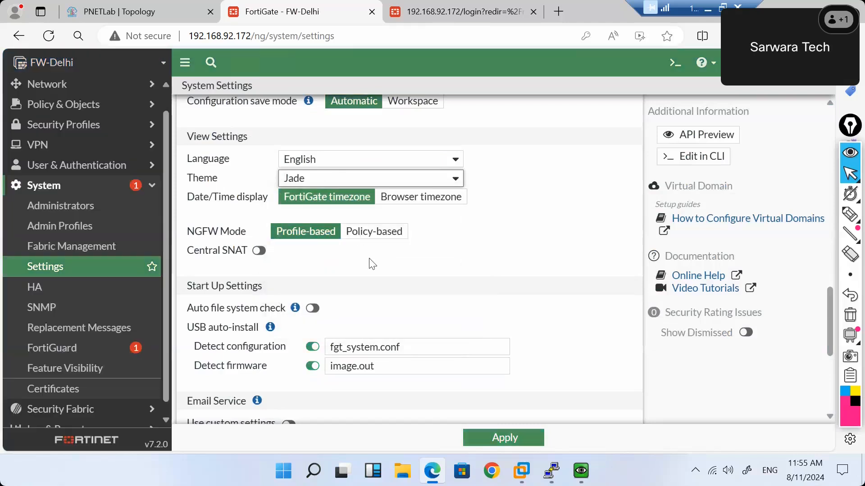
scroll(372, 263, down, 5)
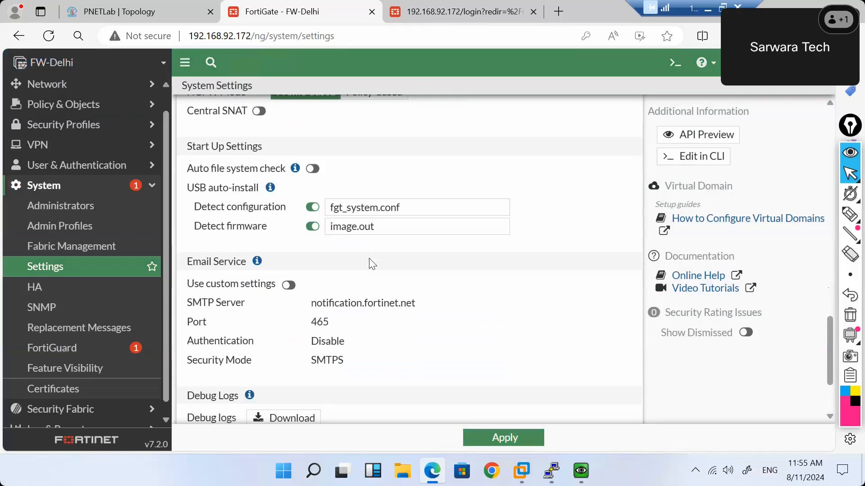
scroll(372, 263, down, 1)
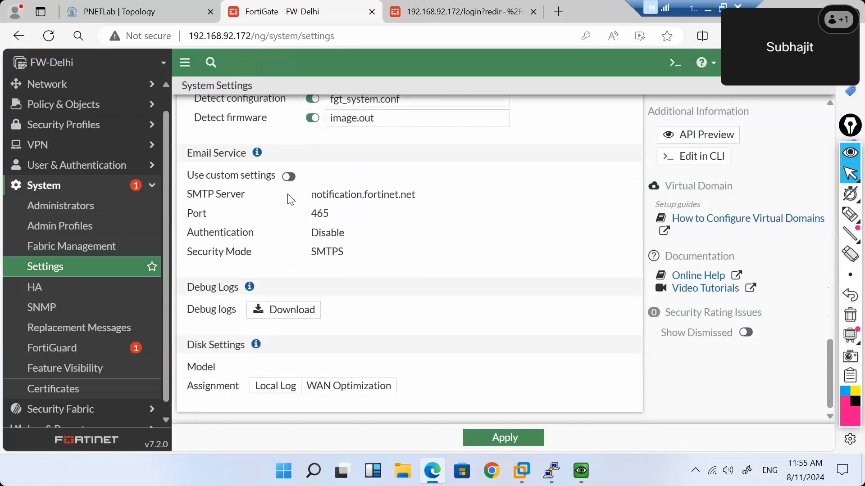
scroll(288, 195, up, 5)
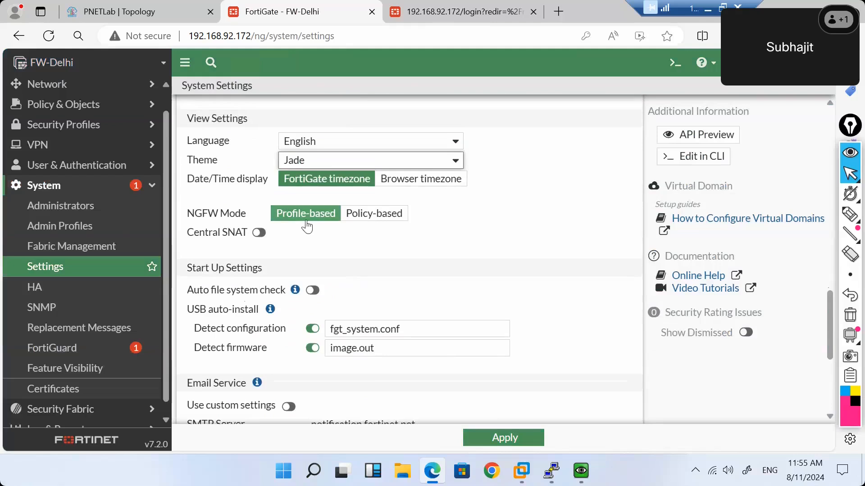
Keep NGFW mode Profile-based, enable Central SNAT, and apply the settings.
click(374, 214)
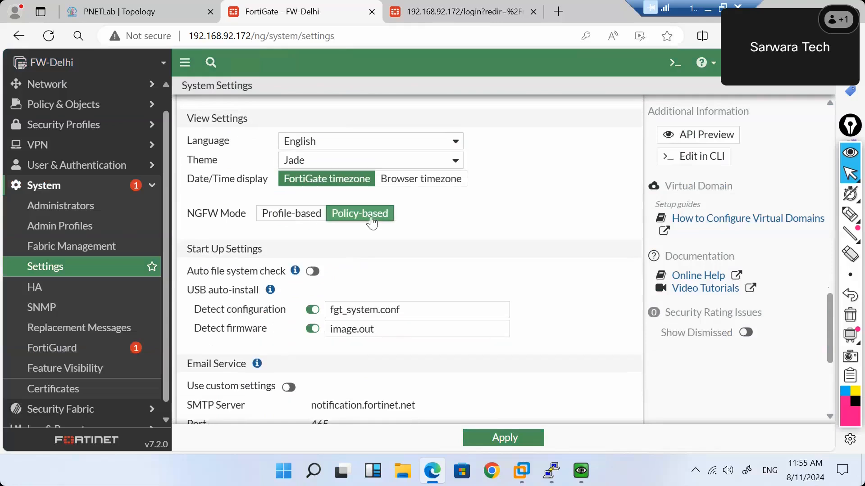
click(310, 218)
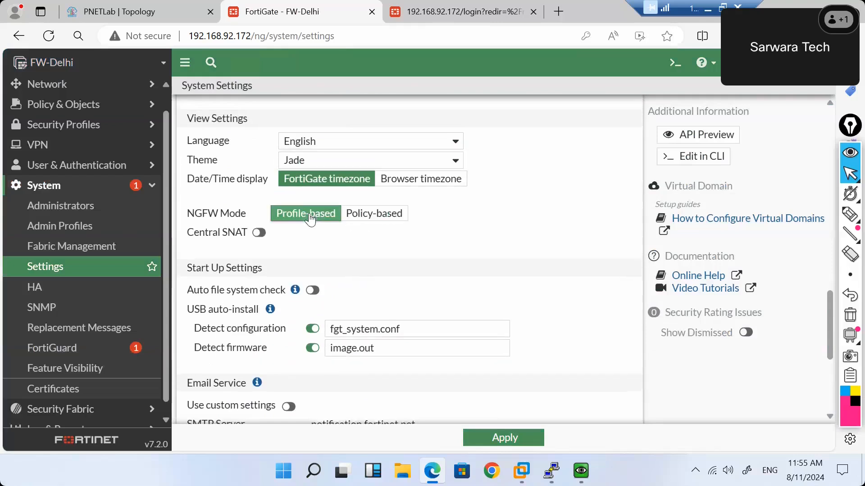
click(258, 233)
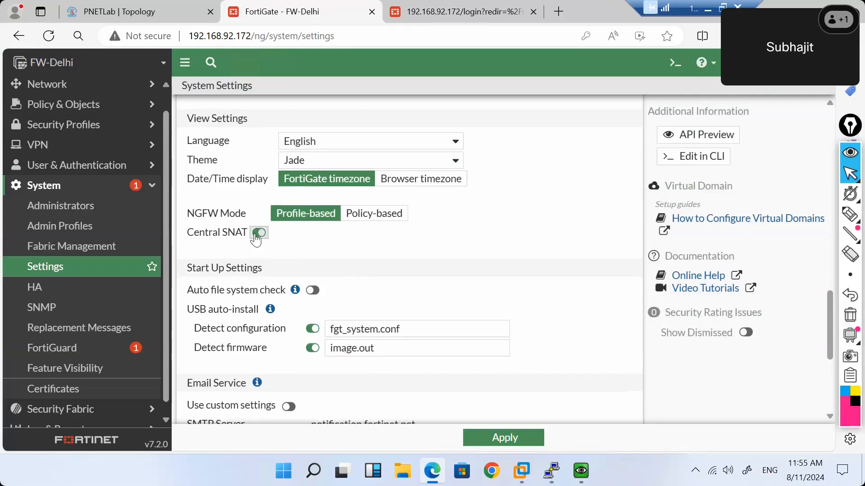
click(539, 439)
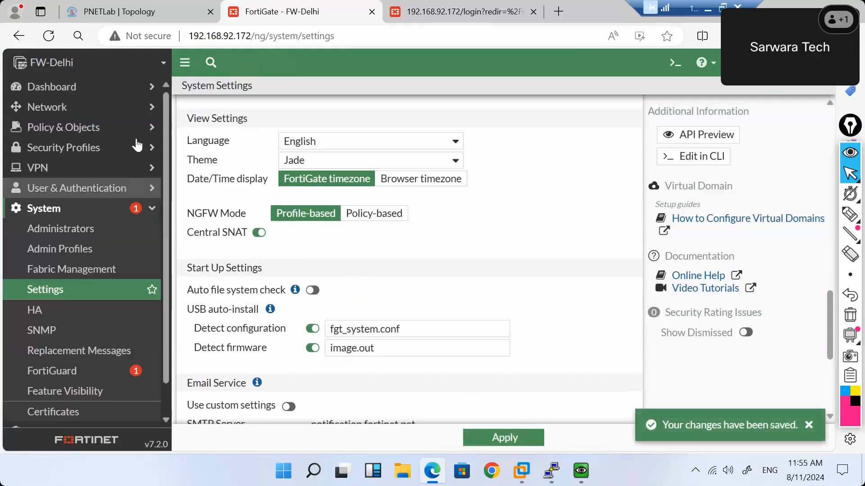
Open Policy & Objects > Firewall Policy to show the Internet, RDP_Allow and Implicit Deny policies.
click(142, 118)
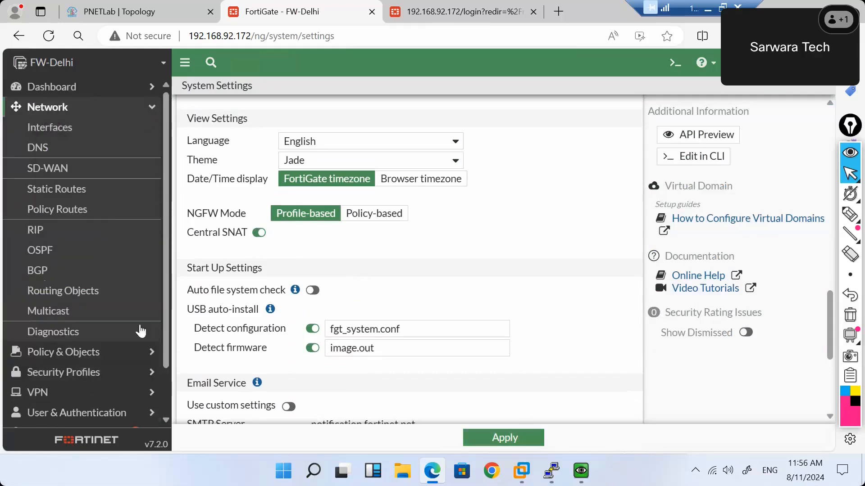
click(134, 352)
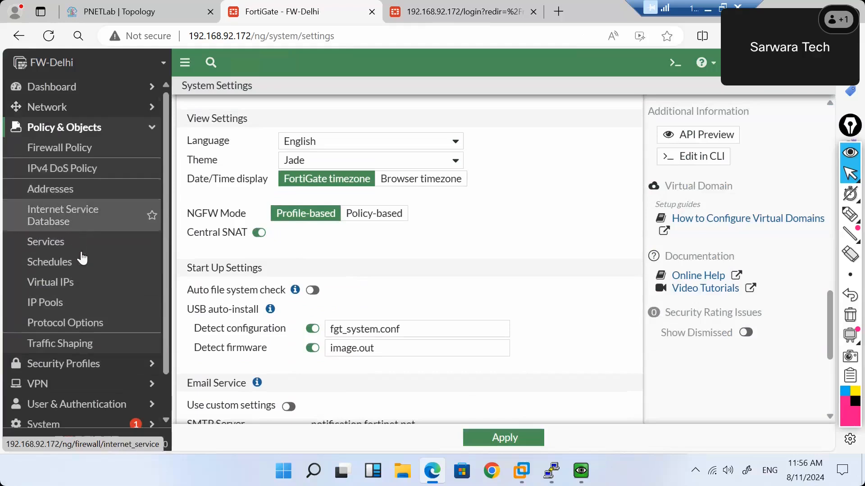
scroll(91, 301, down, 1)
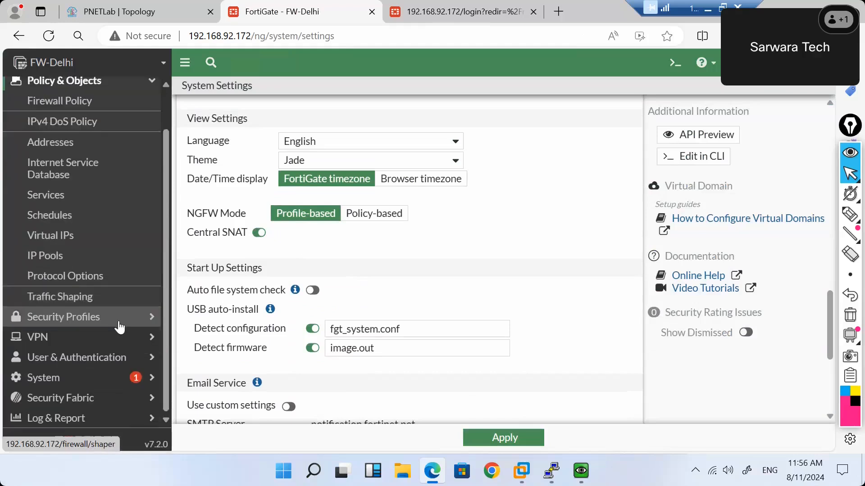
click(486, 442)
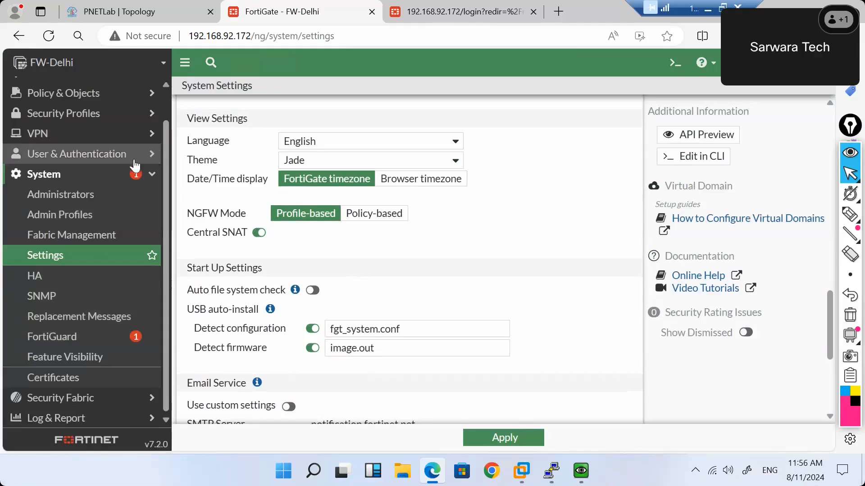
click(138, 94)
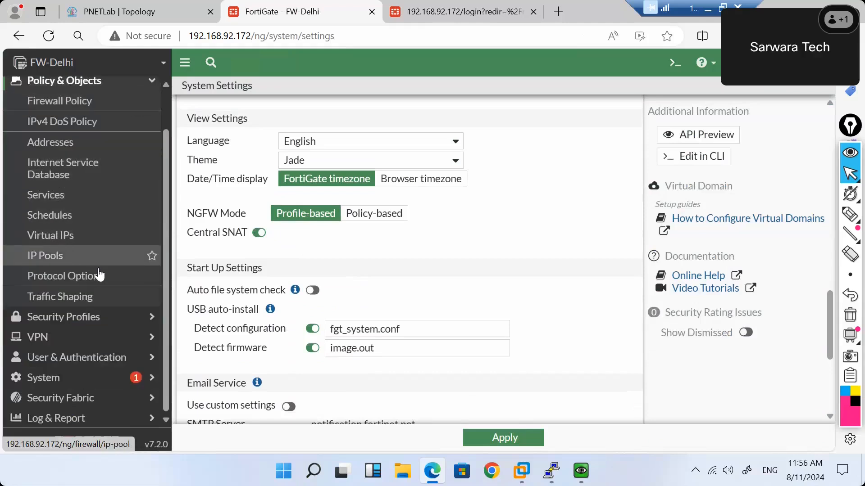
scroll(79, 122, up, 1)
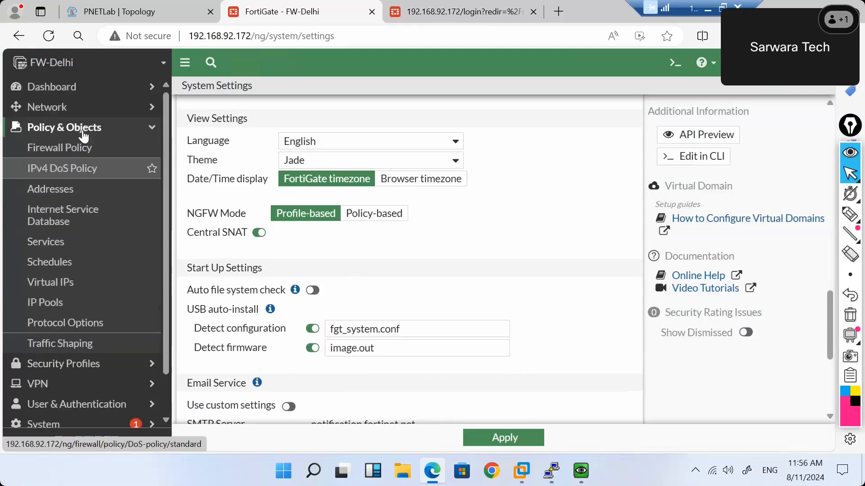
click(80, 153)
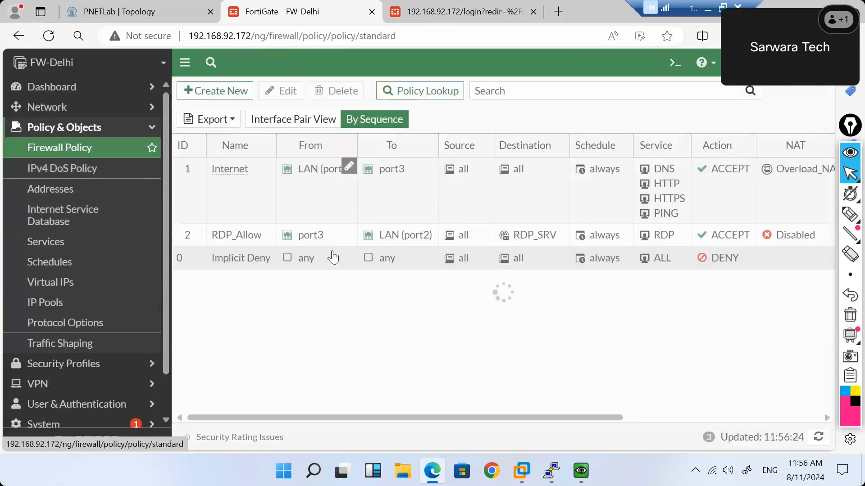
Review the Internet policy's NAT, security profile and logging options, then go back to the Firewall Policy list.
double_click(229, 202)
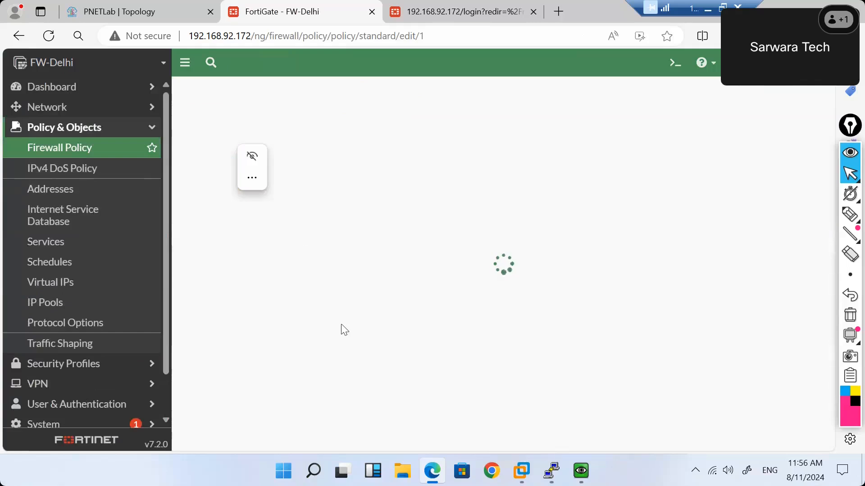
scroll(342, 331, down, 5)
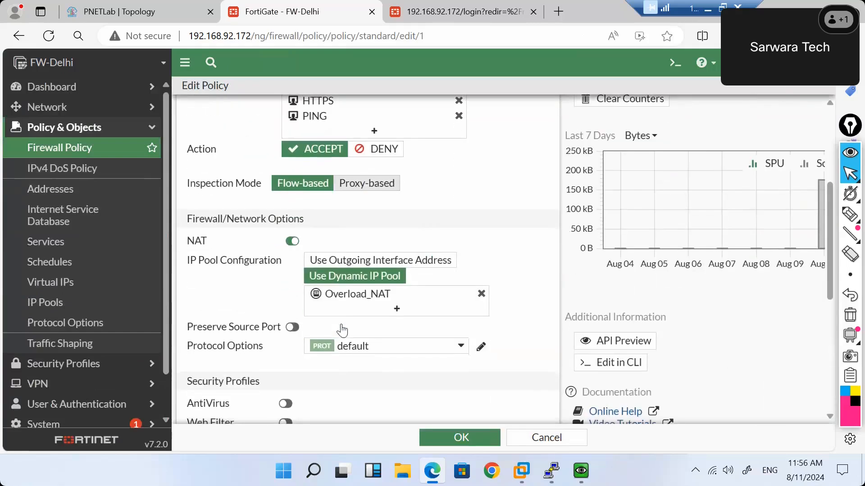
scroll(342, 331, down, 2)
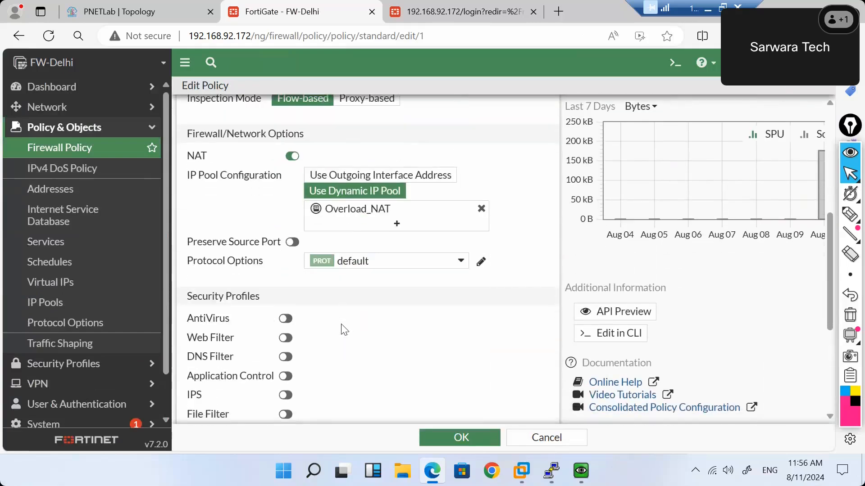
scroll(345, 330, up, 1)
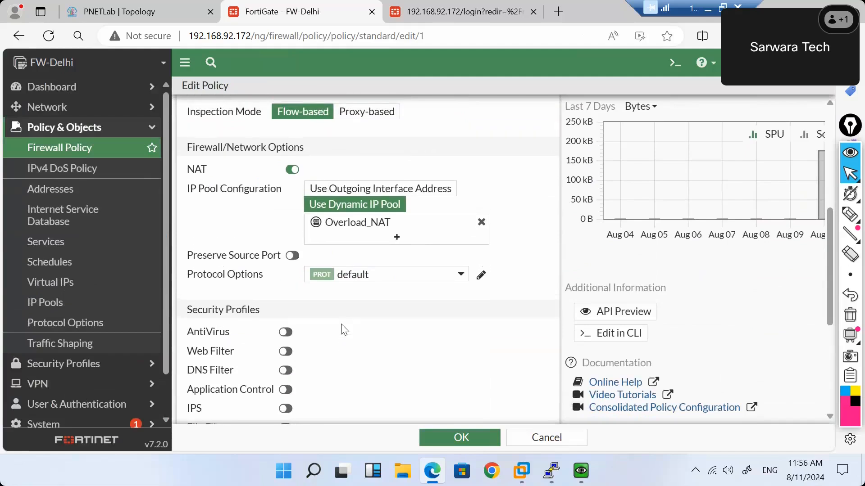
scroll(345, 330, down, 4)
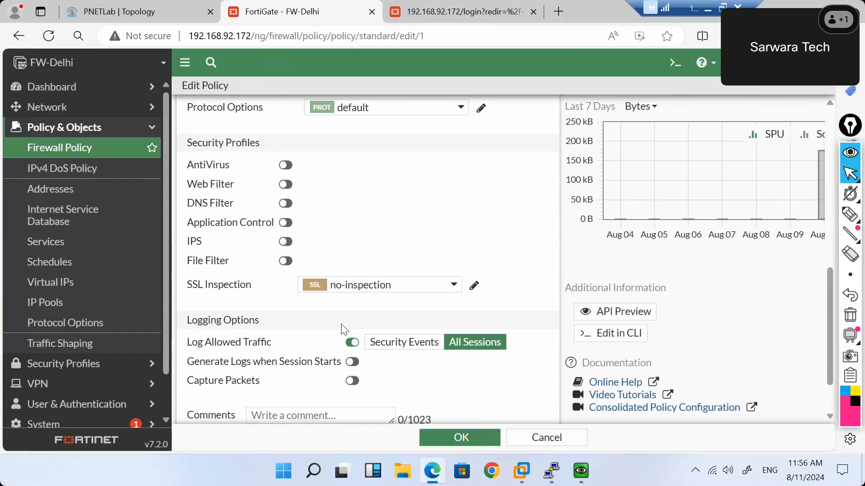
click(38, 154)
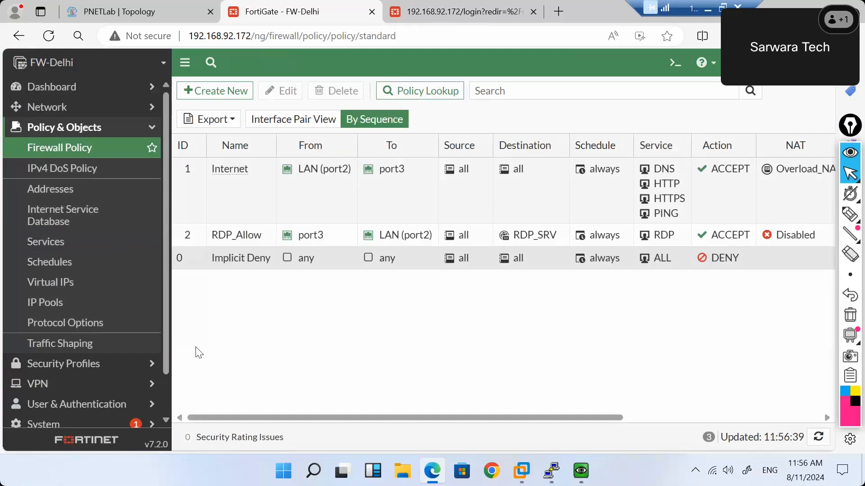
Select the Implicit Deny policy and expand the System menu in the sidebar.
click(255, 270)
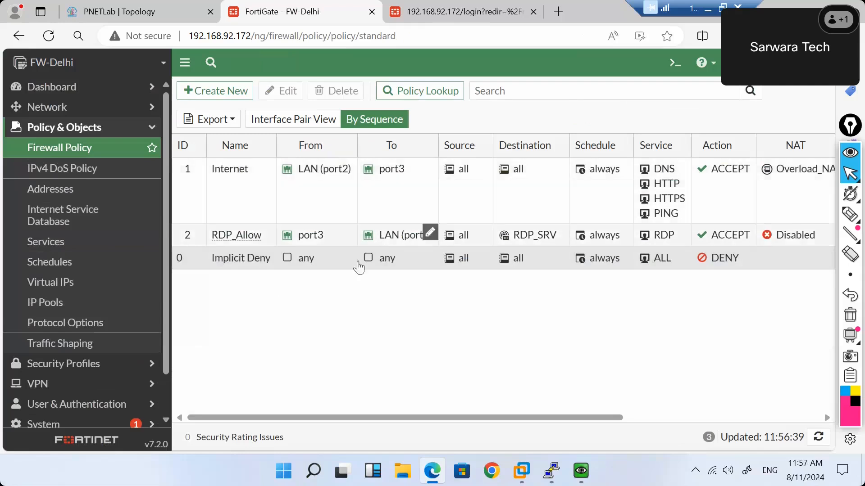
click(359, 267)
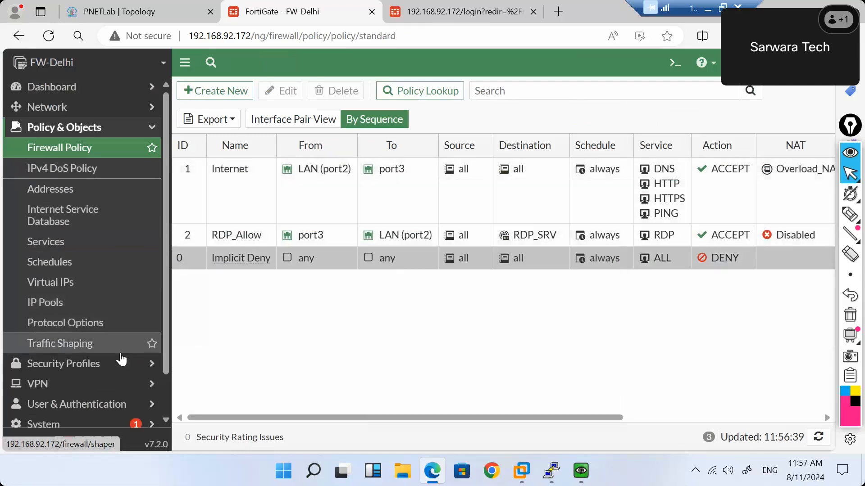
scroll(122, 361, down, 1)
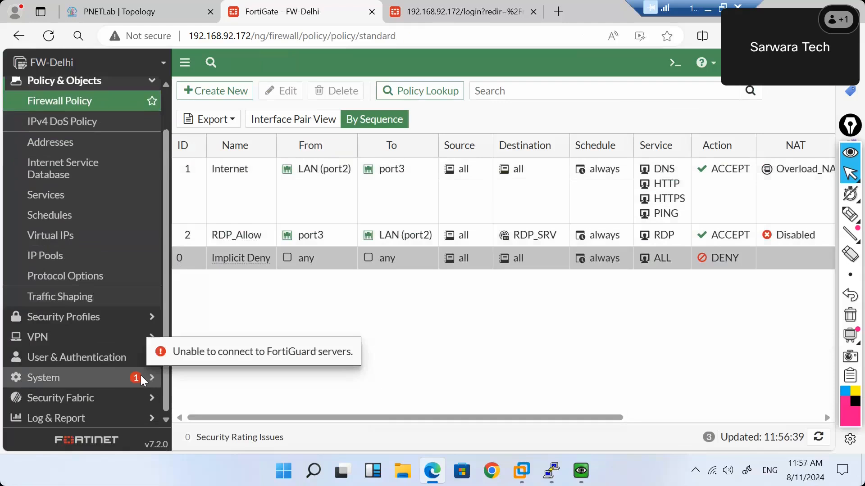
click(94, 383)
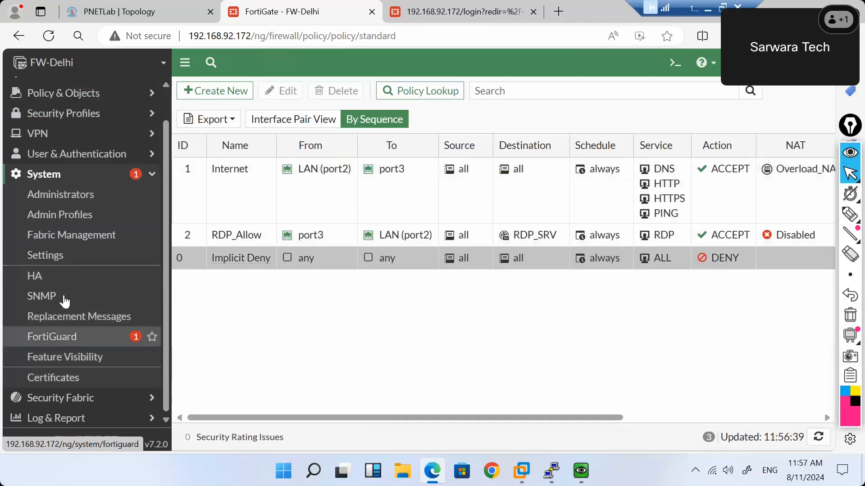
Open Feature Visibility and scroll to the Replacement Message Groups toggle.
click(72, 357)
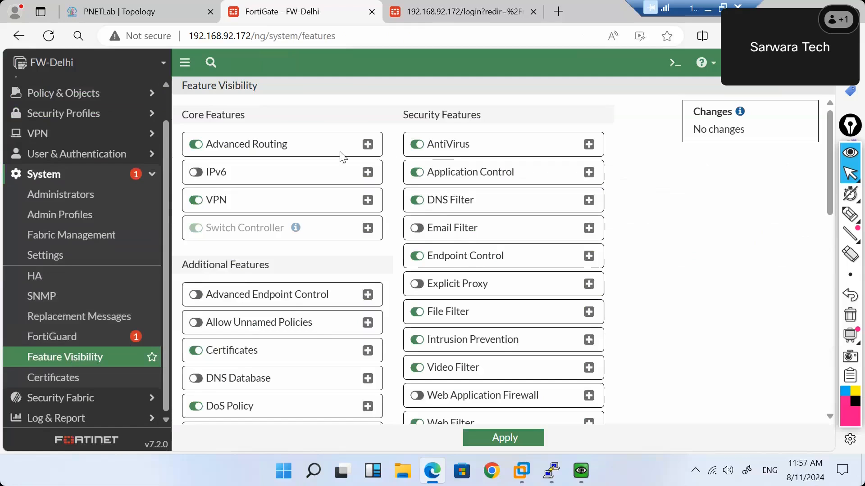
scroll(409, 350, down, 2)
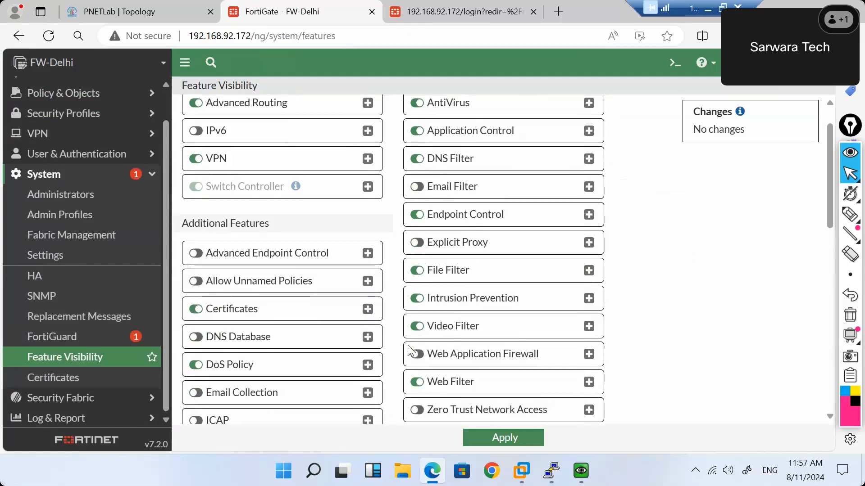
scroll(409, 350, down, 1)
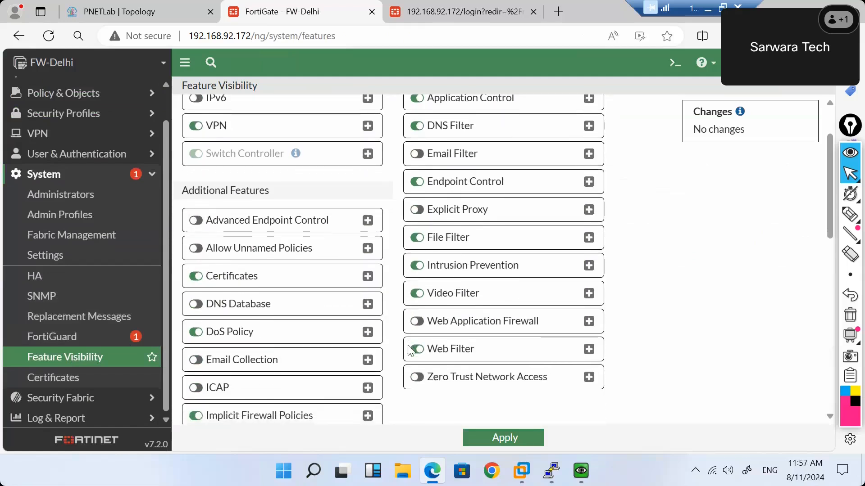
scroll(409, 350, down, 2)
scroll(409, 351, down, 2)
scroll(409, 350, down, 4)
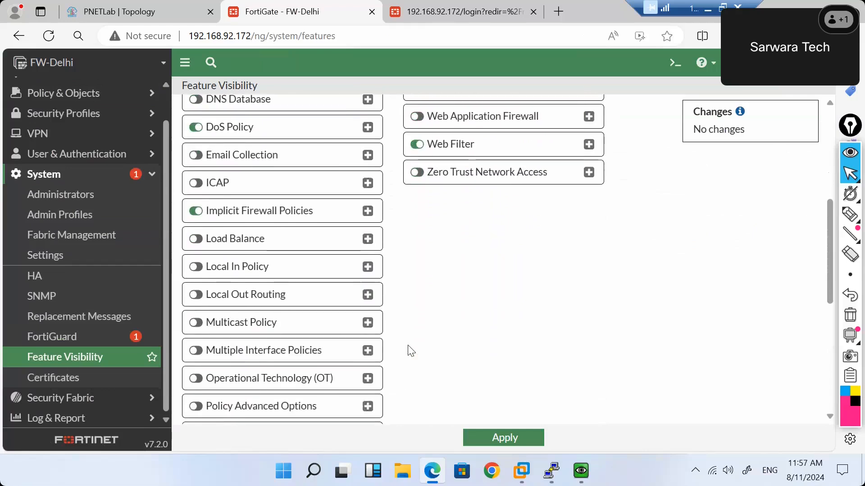
scroll(410, 350, down, 2)
scroll(410, 350, down, 2)
scroll(410, 350, down, 5)
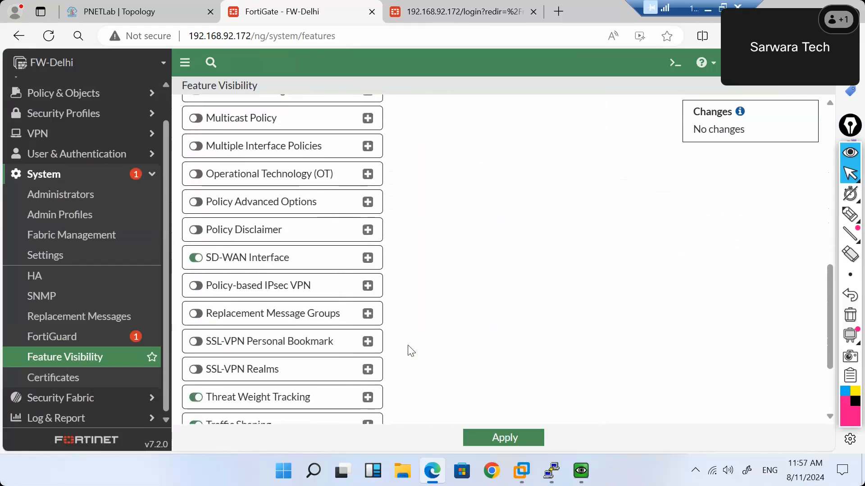
scroll(409, 350, down, 5)
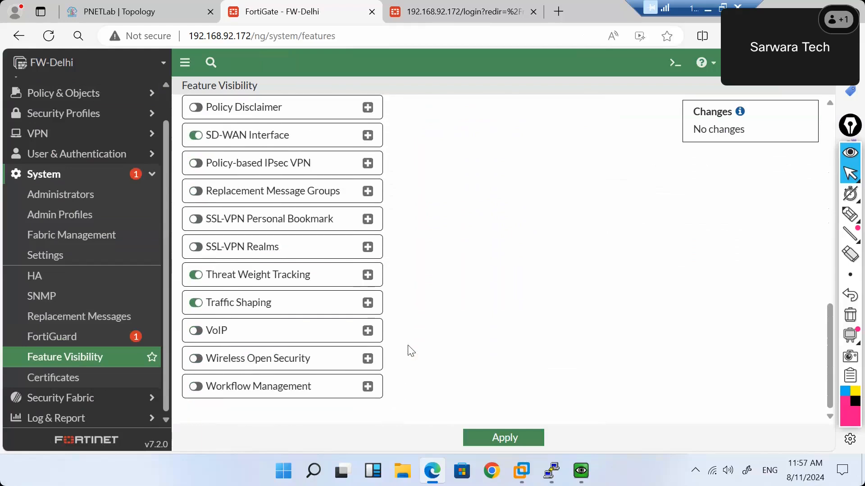
scroll(410, 351, up, 6)
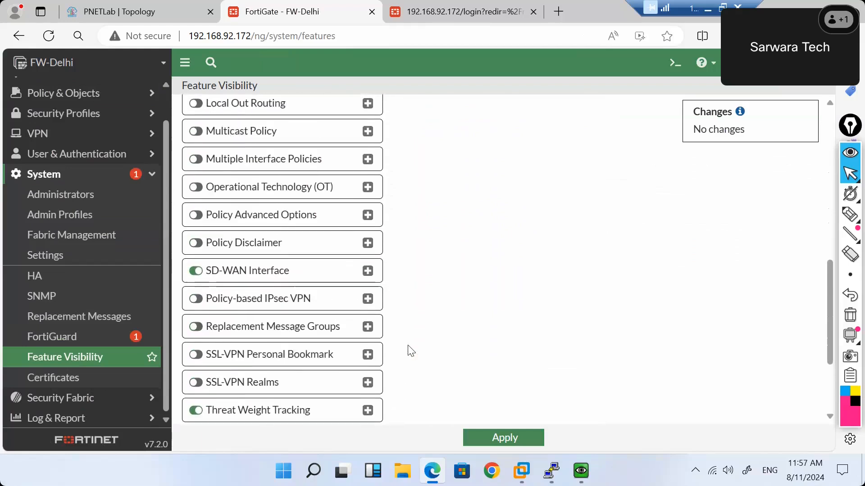
Turn on Replacement Message Groups, apply the change, and open its empty group list.
click(196, 328)
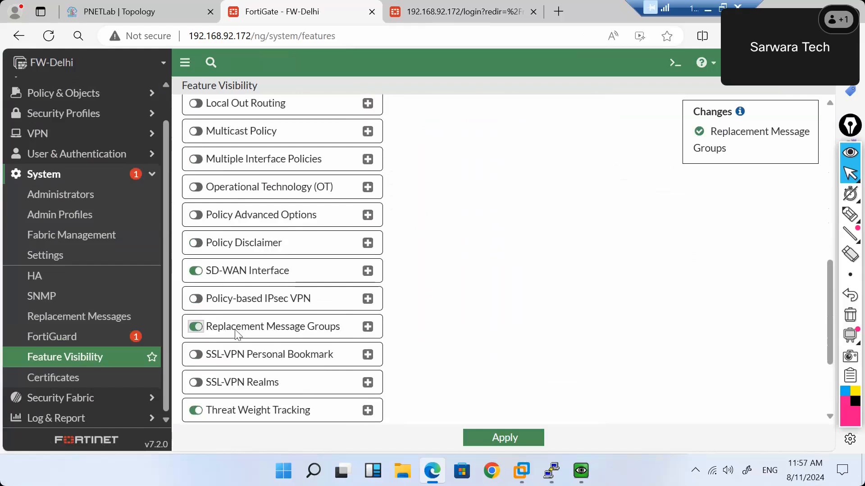
click(368, 327)
click(481, 435)
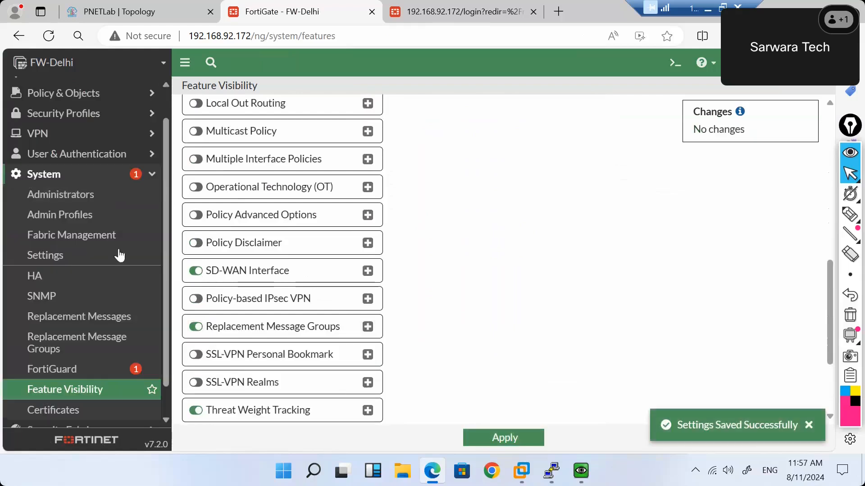
click(118, 343)
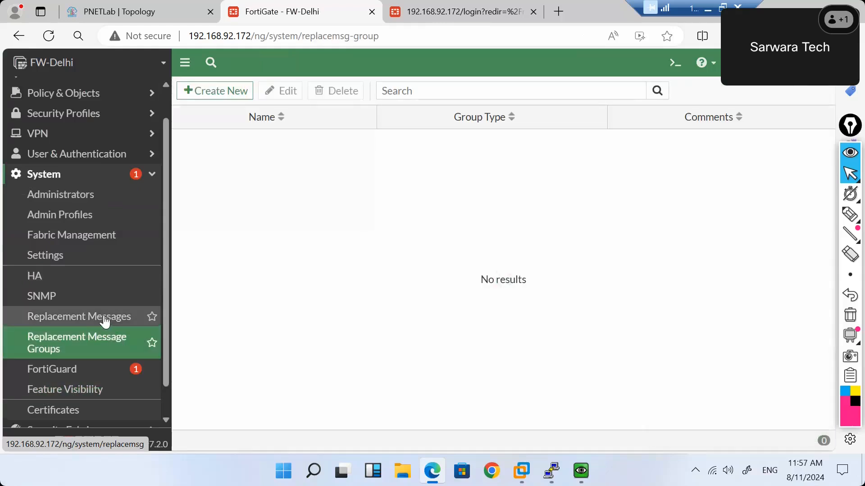
Preview the URL Block Page under Replacement Messages, close it unchanged, and collapse System.
click(105, 321)
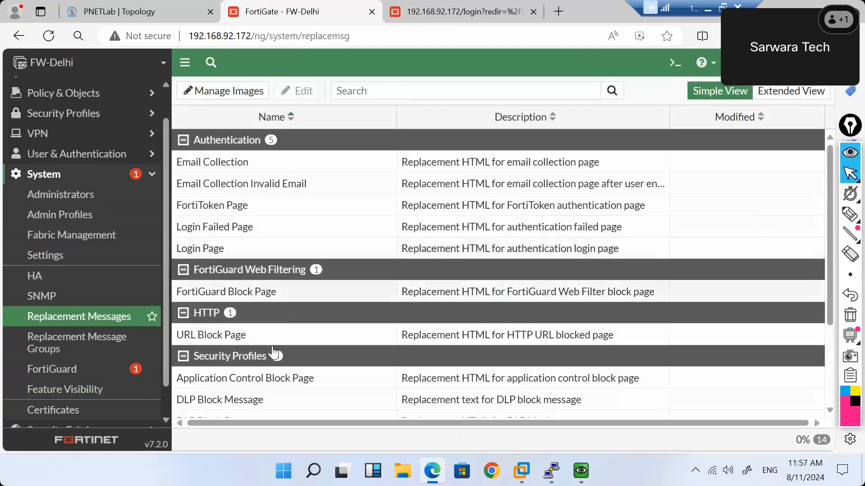
double_click(244, 343)
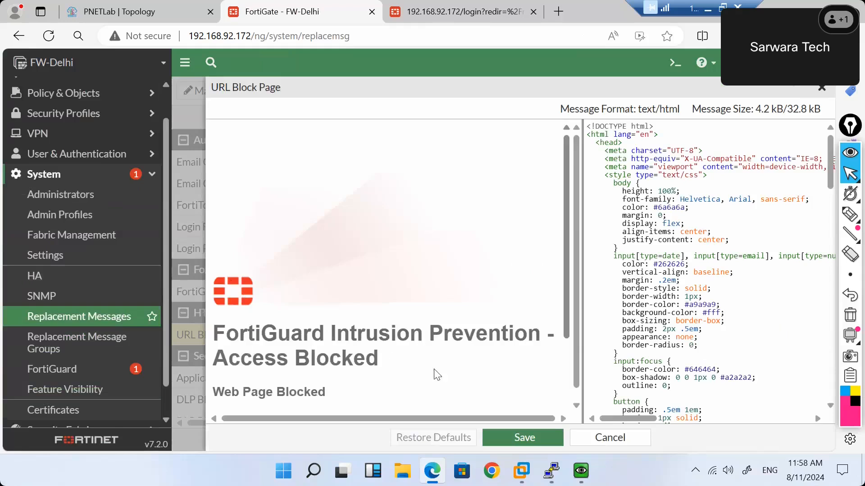
scroll(431, 377, down, 2)
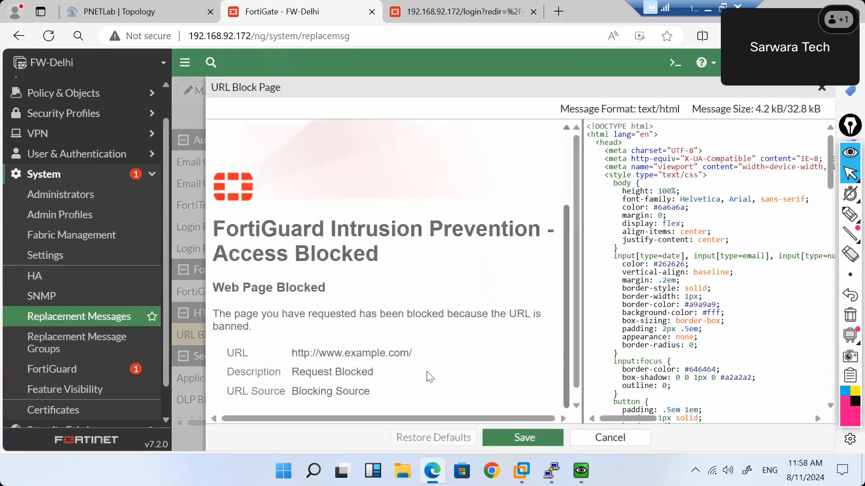
click(633, 440)
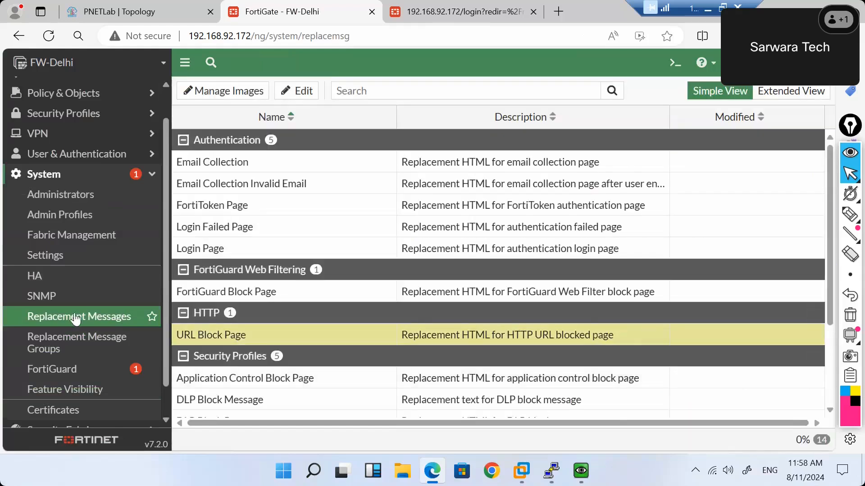
scroll(75, 319, down, 1)
scroll(75, 319, up, 2)
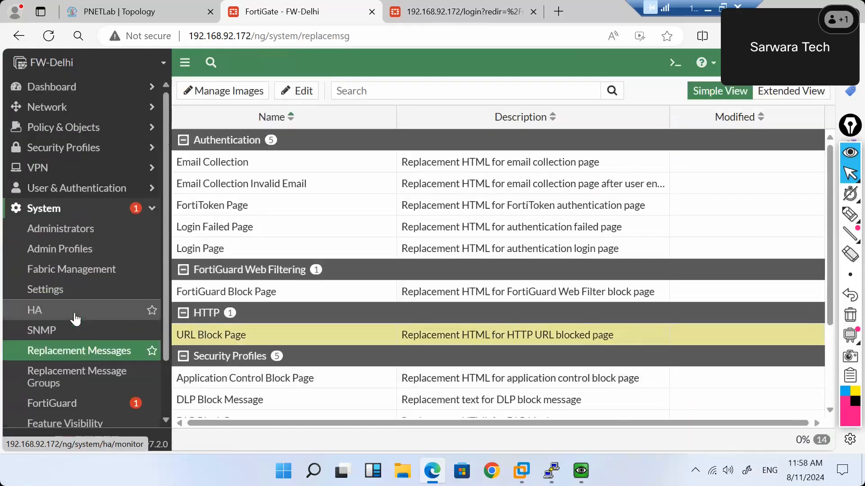
click(147, 210)
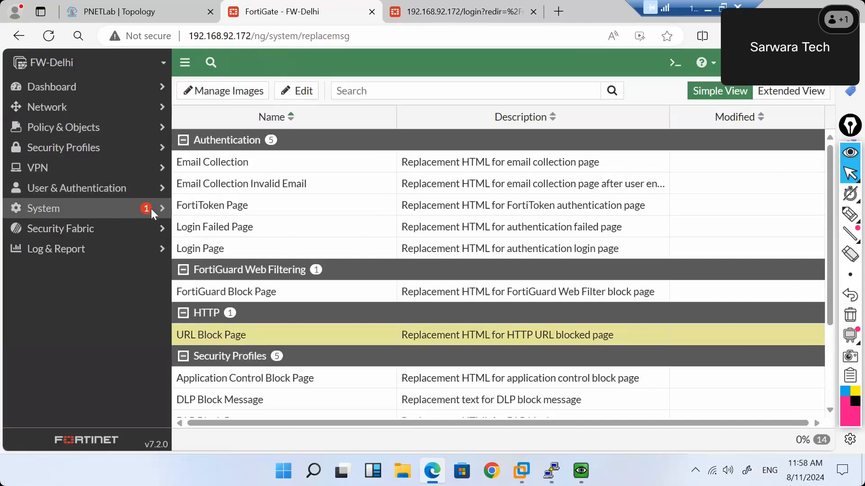
Expand the System submenu in the sidebar again.
mouse_move(152, 210)
click(156, 214)
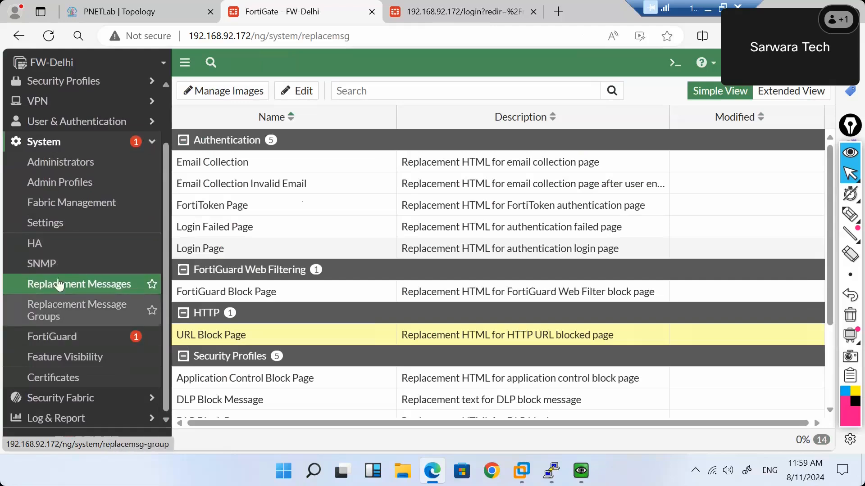
click(59, 225)
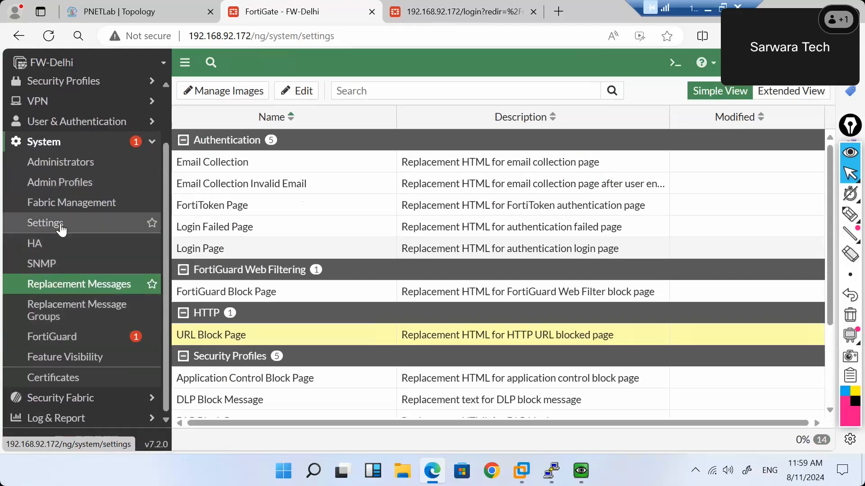
scroll(308, 301, down, 10)
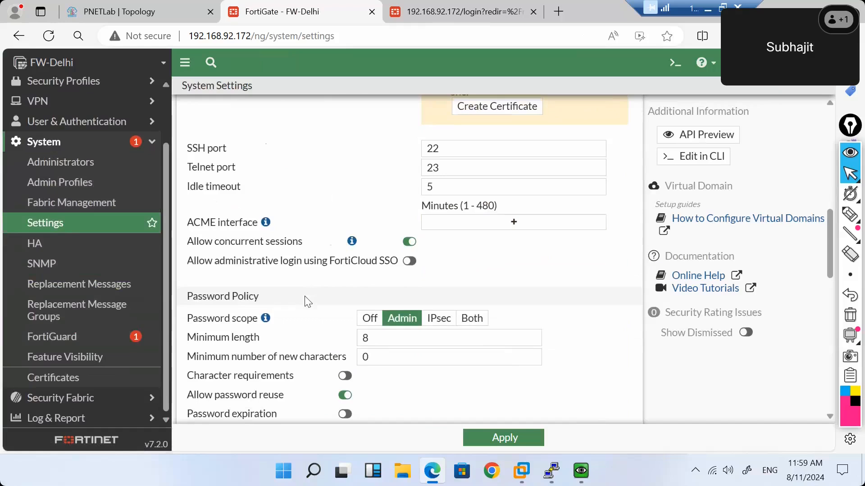
scroll(308, 301, up, 4)
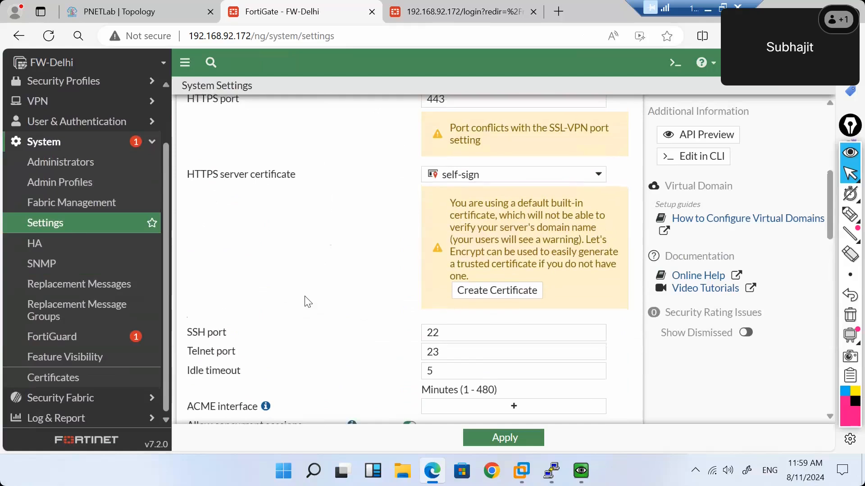
scroll(308, 301, down, 6)
scroll(308, 301, down, 2)
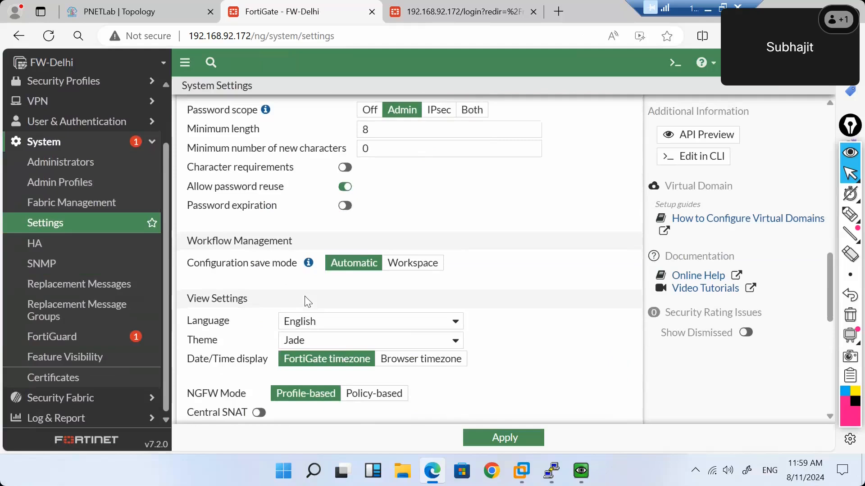
scroll(308, 302, down, 3)
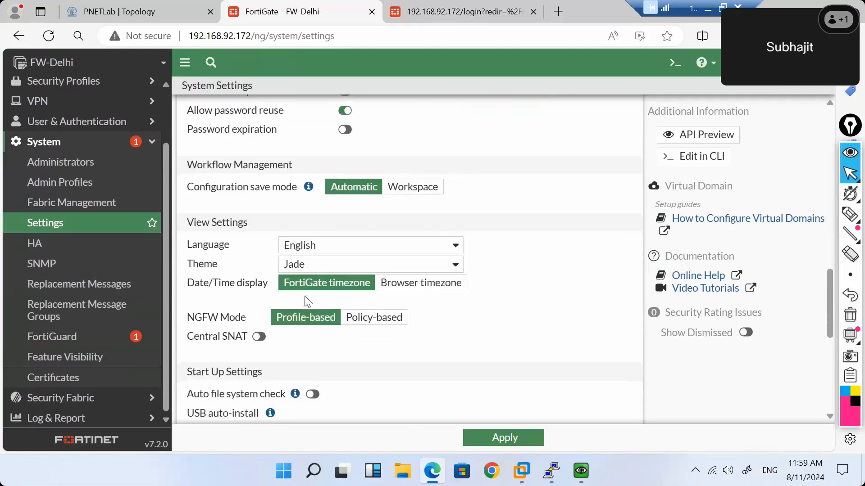
scroll(308, 301, down, 3)
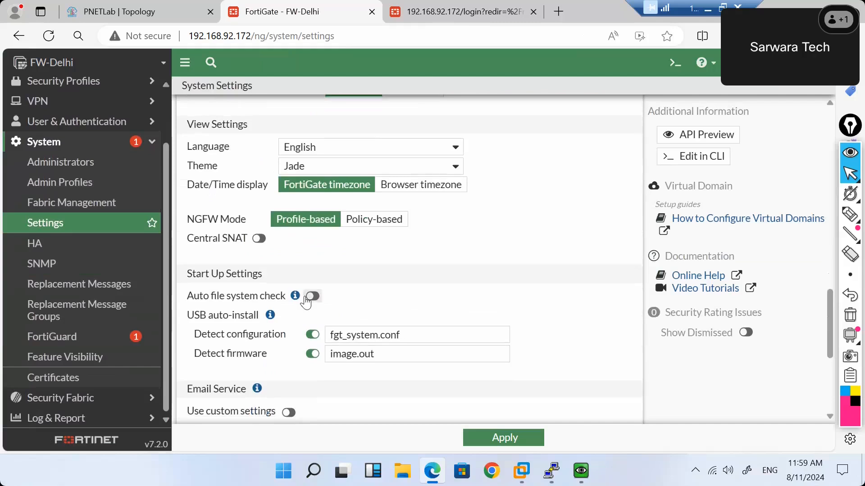
scroll(306, 301, down, 5)
scroll(306, 302, down, 1)
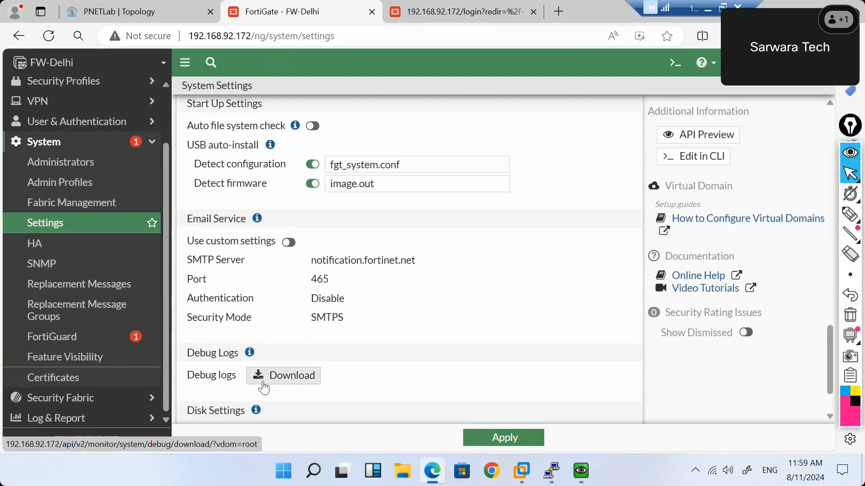
scroll(263, 388, down, 2)
click(276, 311)
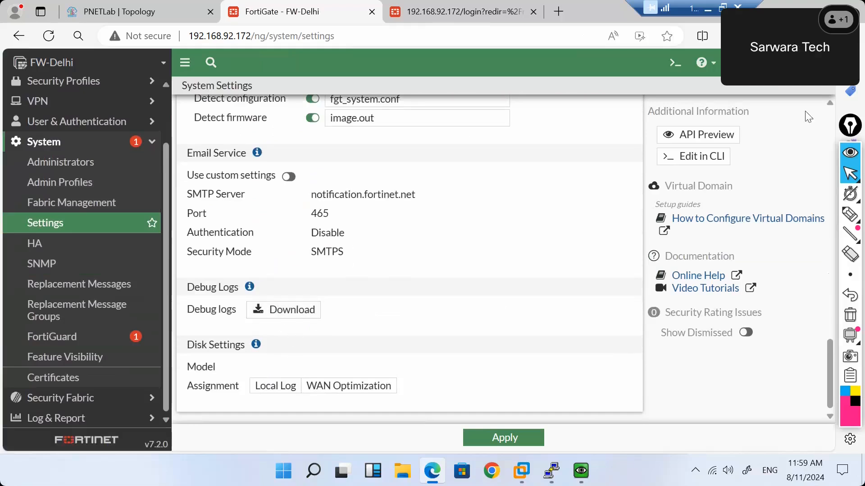
Back up the FortiGate configuration to the Local PC.
click(806, 62)
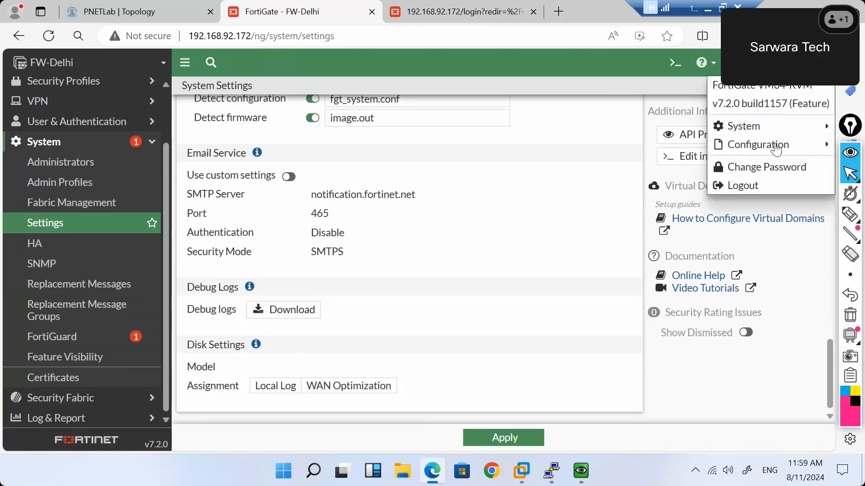
mouse_move(775, 145)
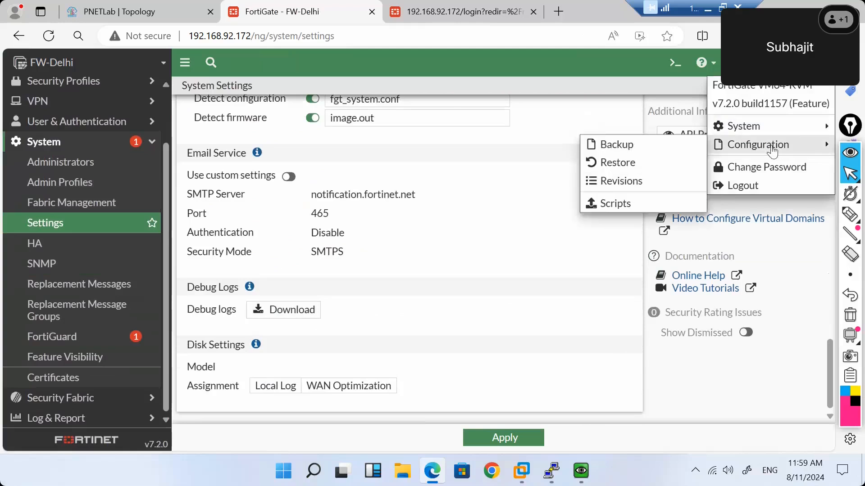
click(617, 150)
click(445, 189)
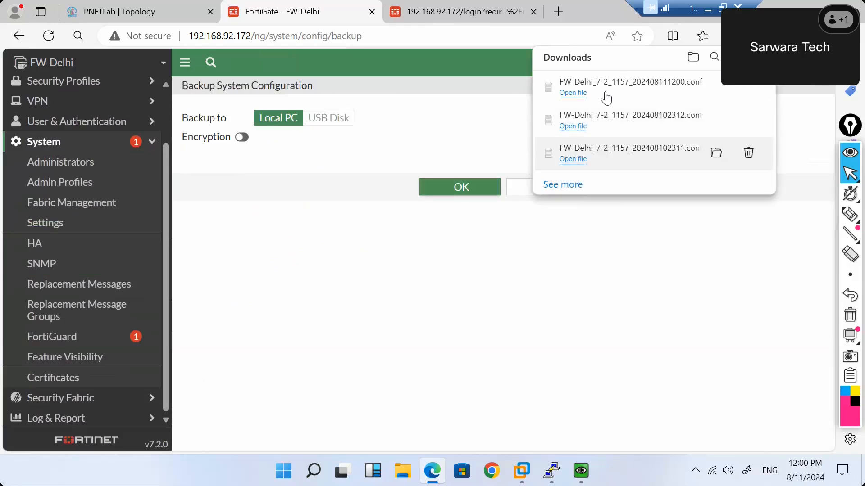
Open FW-Delhi_7-2_1157_202408111200.conf and point out the global section, device alias and timezone 47.
click(604, 89)
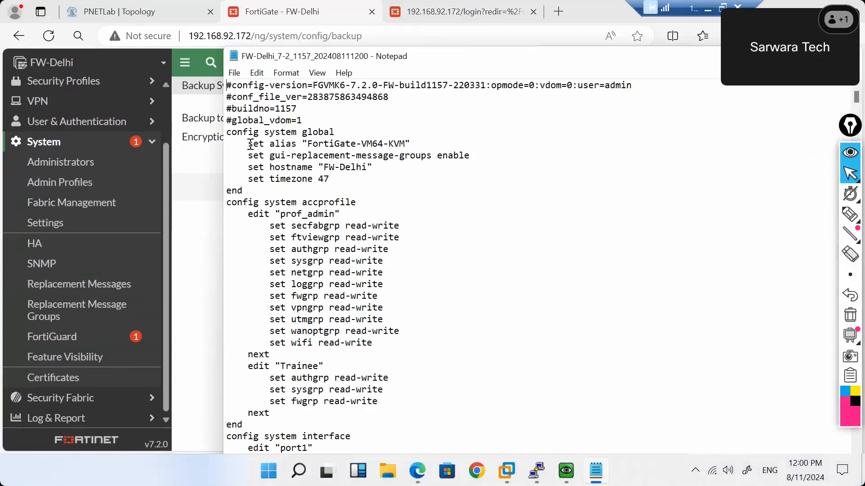
drag(238, 132, 338, 132)
click(338, 132)
drag(312, 145, 379, 144)
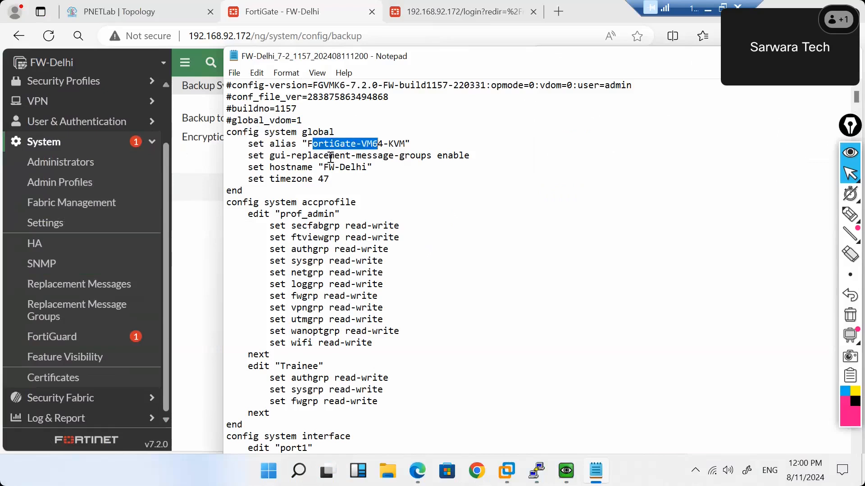
mouse_move(329, 180)
mouse_down()
mouse_move(310, 180)
mouse_move(318, 182)
mouse_up()
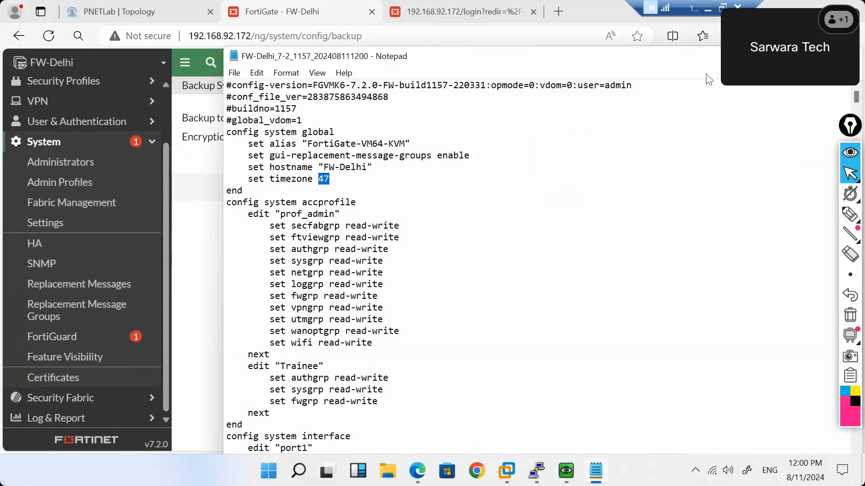
key(alt+Tab)
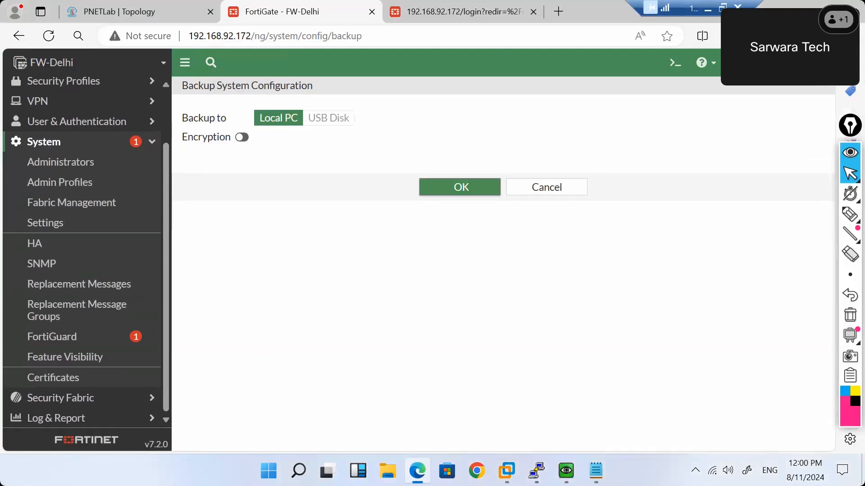
Open the CLI Console and enter 'config system global'.
click(674, 63)
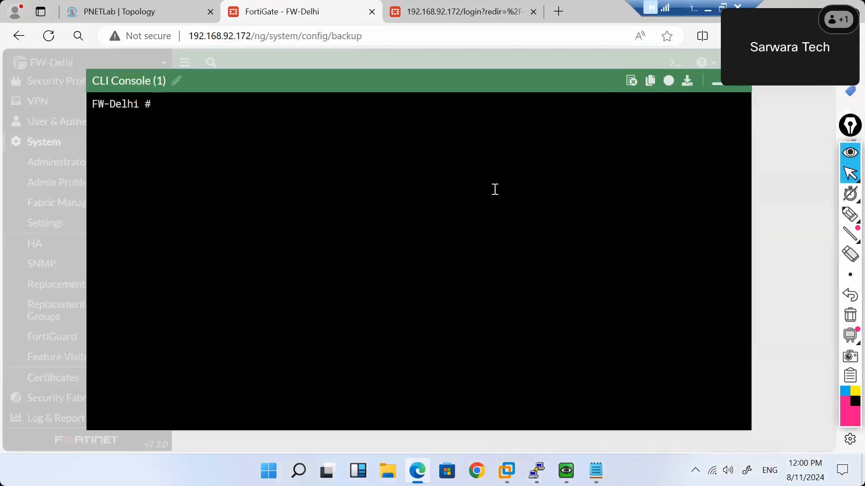
text(config system global)
key(Return)
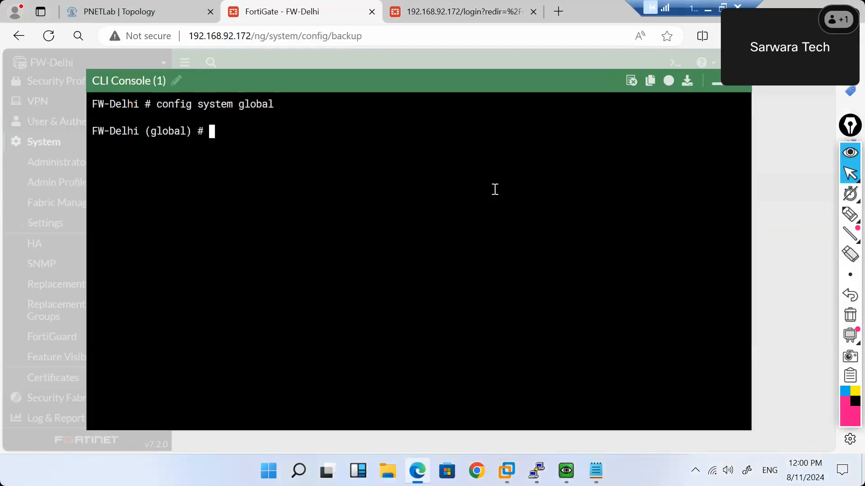
List timezone codes with 'set timezone ?' and page to entry 47, Kolkata, Chennai, Mumbai, New Delhi.
text(tim)
key(BackSpace)
key(BackSpace)
key(BackSpace)
text(set ?qtcp-)
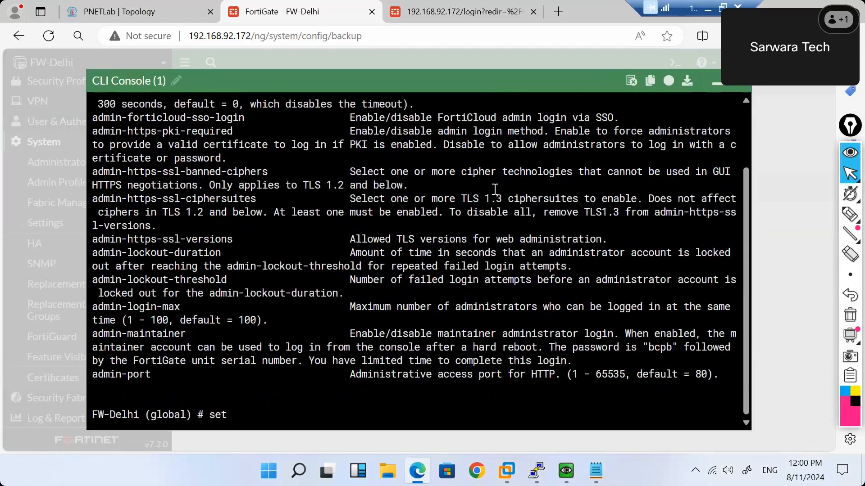
key(Tab)
key(Tab)
key(Tab)
key(Tab)
key(Tab)
key(Tab)
key(Tab)
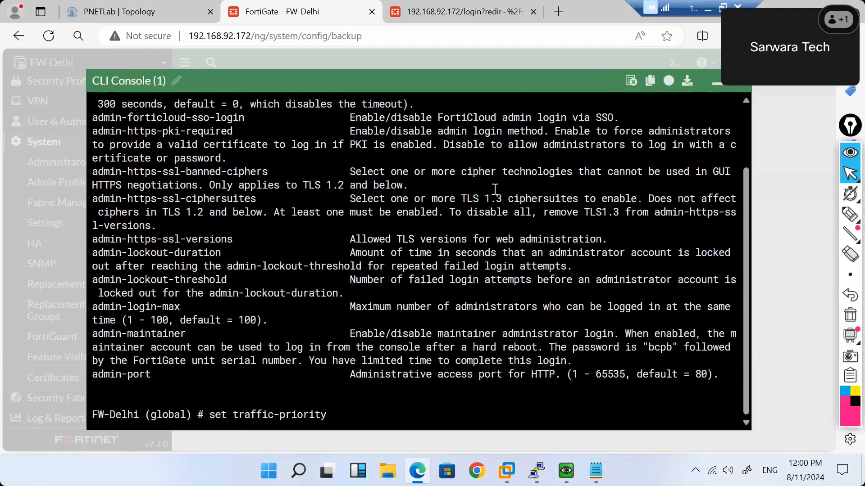
key(BackSpace)
key(BackSpace)
key(BackSpace)
key(BackSpace)
key(BackSpace)
key(BackSpace)
key(BackSpace)
key(BackSpace)
key(BackSpace)
key(BackSpace)
key(BackSpace)
key(BackSpace)
key(BackSpace)
key(BackSpace)
key(BackSpace)
key(BackSpace)
text(ti)
key(Tab)
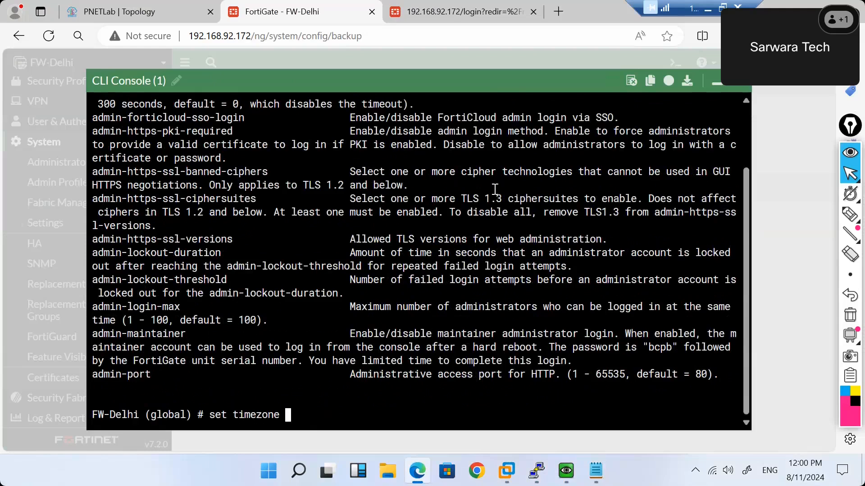
key(question)
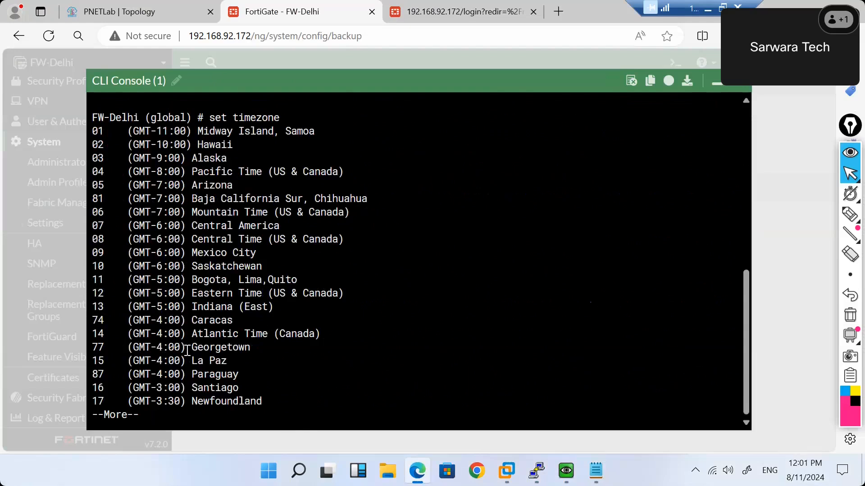
key(Return)
key(Return)
key(Return)
key(Return)
key(Return)
key(Return)
key(Return)
key(Return)
key(Return)
key(Return)
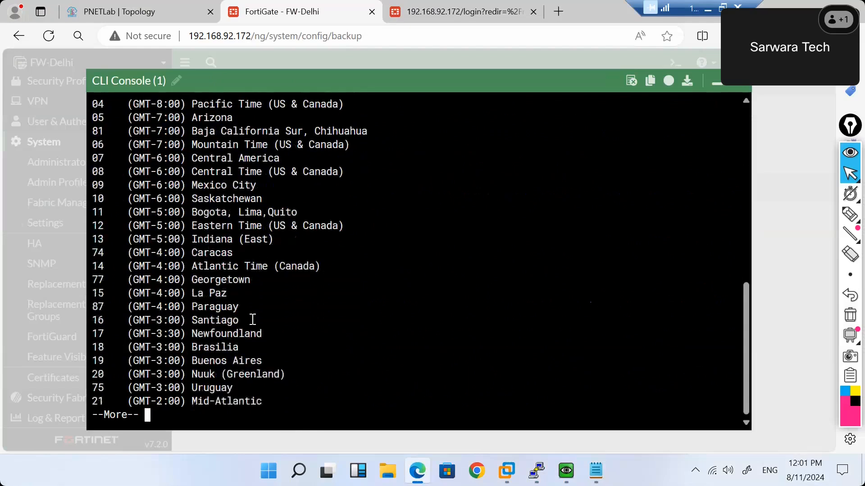
key(Return)
key(Return)
key(Return)
key(Return)
key(Return)
key(Return)
key(Return)
key(Return)
key(Return)
key(Return)
key(Return)
key(Return)
key(Return)
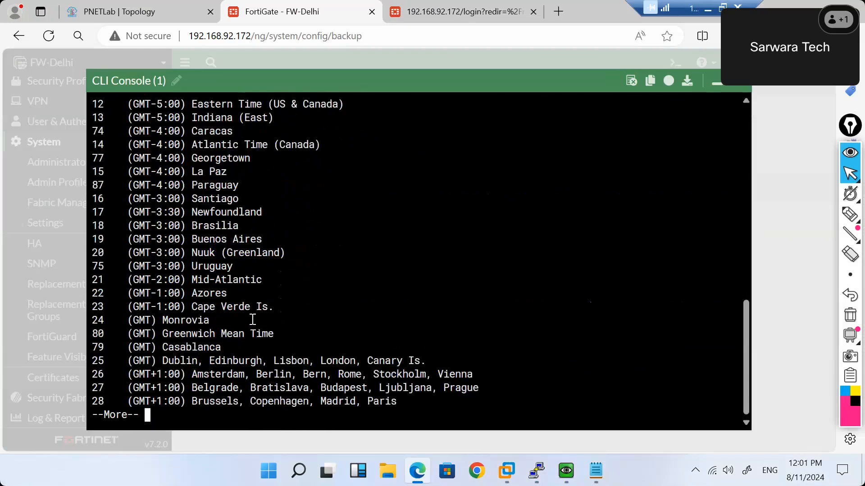
key(Return)
key(Return)
key(Return)
key(Return)
key(Return)
key(Return)
key(Return)
key(Return)
key(Return)
key(Return)
key(Return)
key(Return)
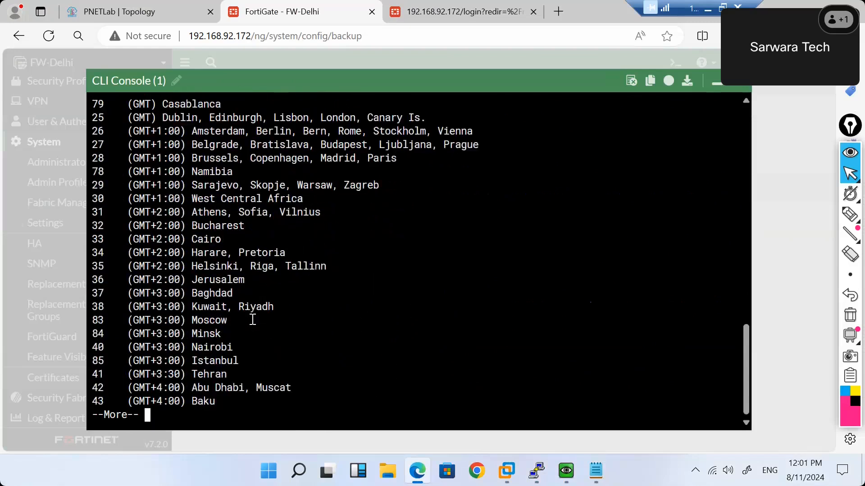
key(Return)
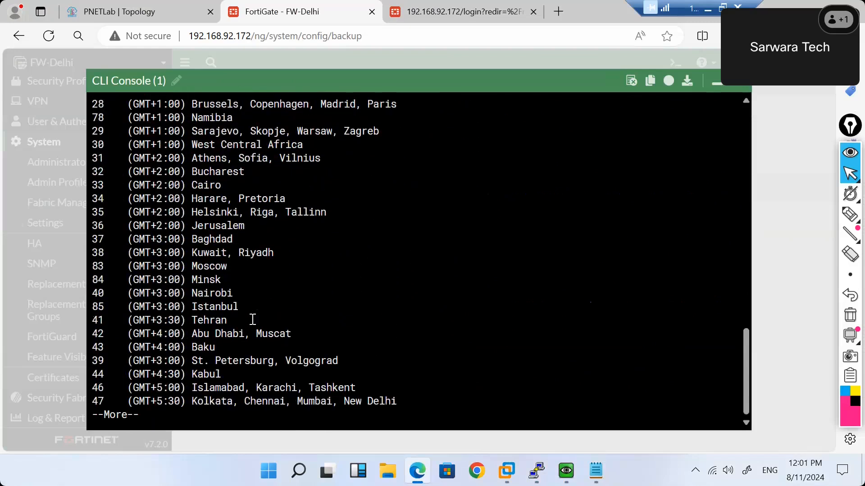
drag(194, 402, 394, 405)
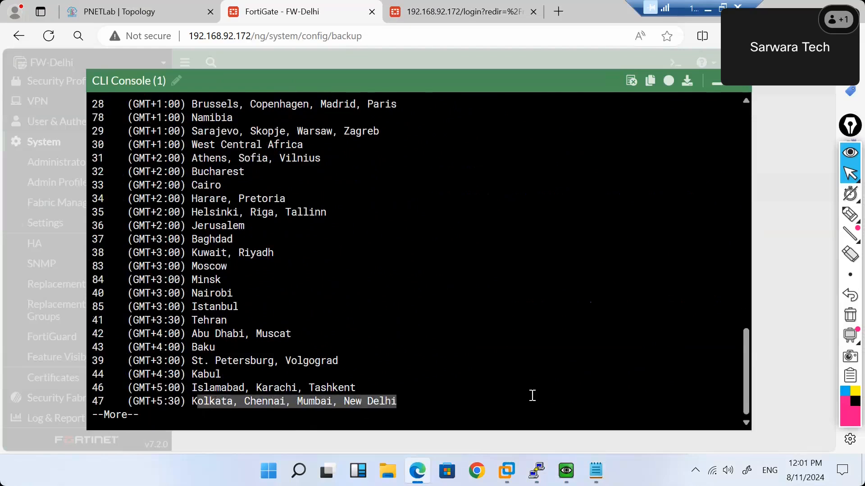
mouse_move(603, 471)
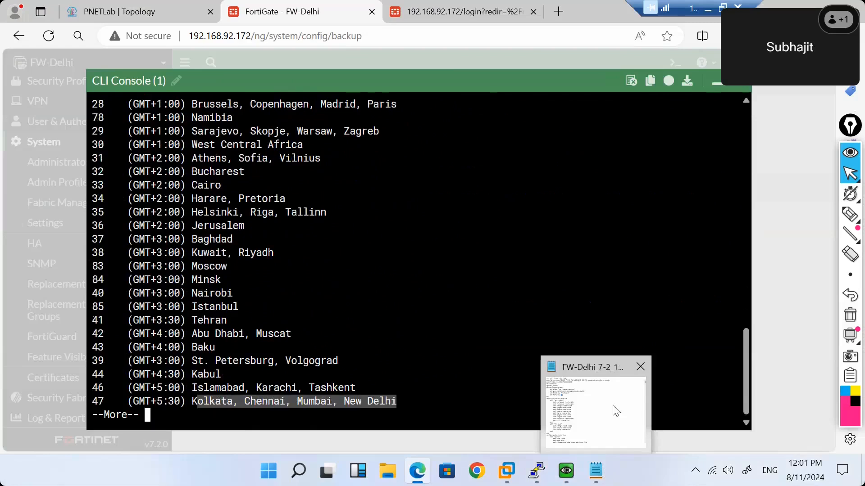
click(616, 410)
click(334, 184)
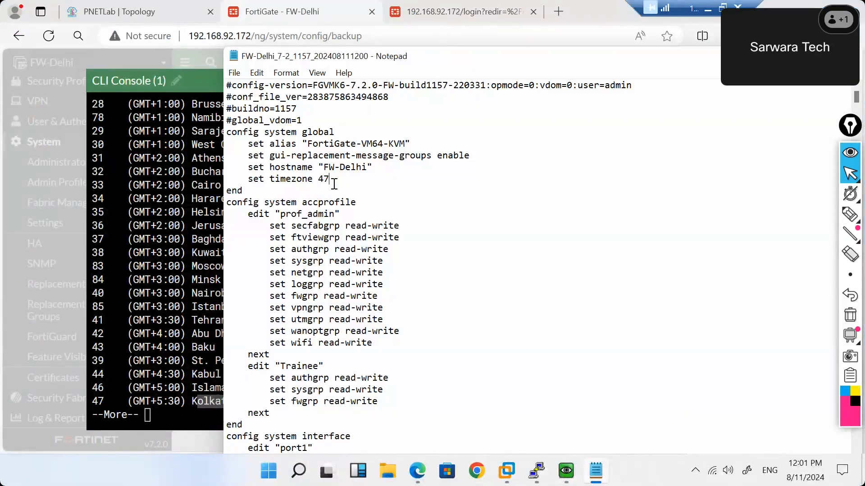
drag(334, 184, 263, 150)
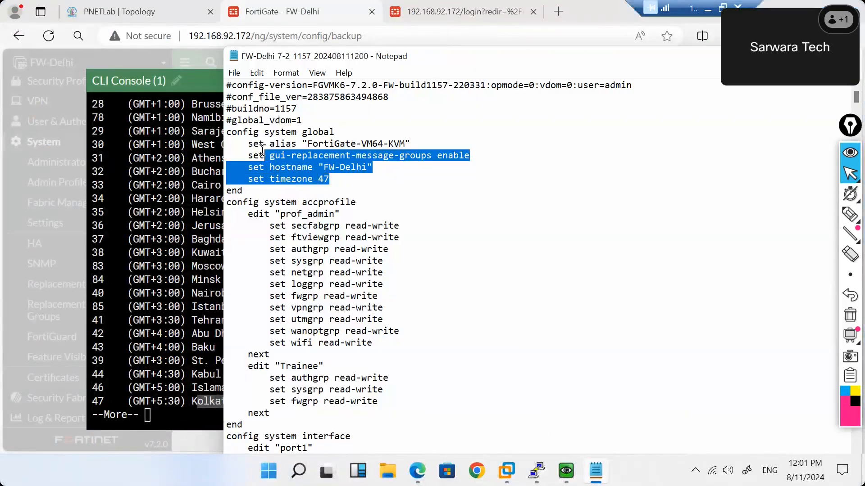
click(367, 168)
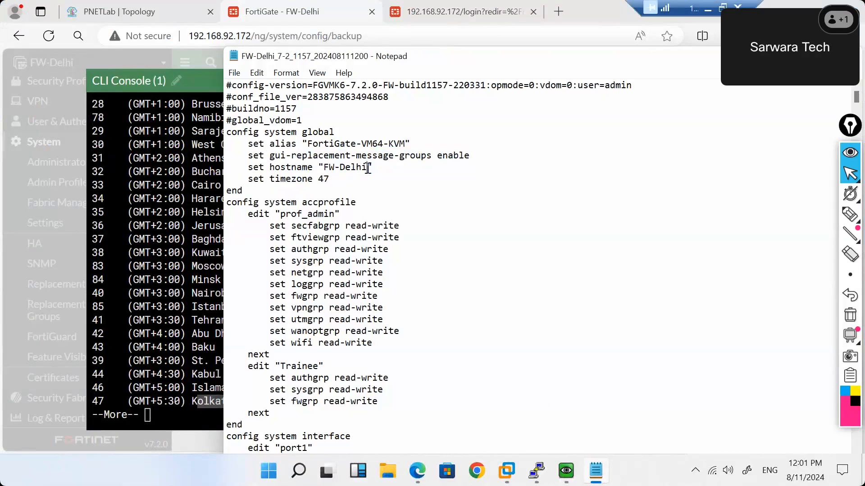
double_click(347, 168)
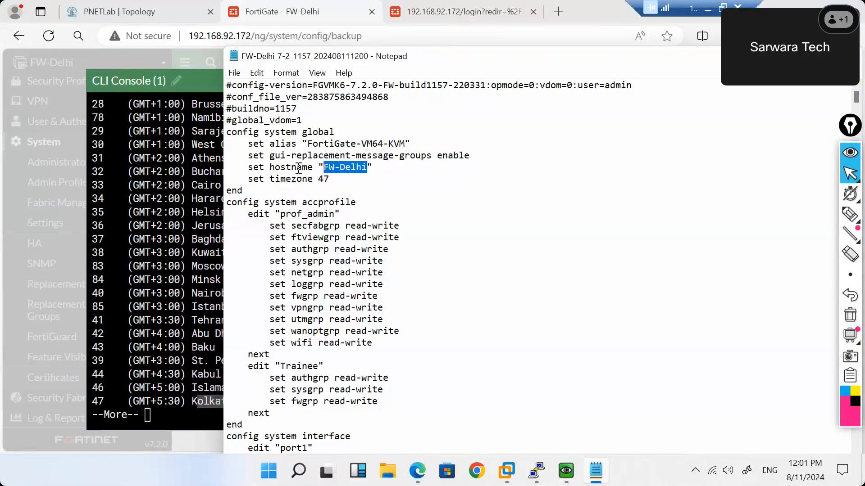
mouse_move(248, 168)
mouse_down()
mouse_move(371, 167)
mouse_move(330, 178)
mouse_move(250, 177)
mouse_up()
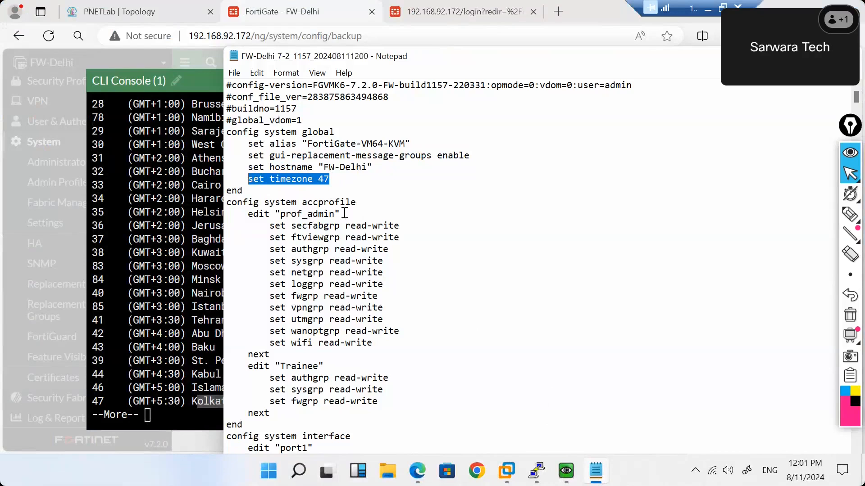
drag(364, 205, 374, 253)
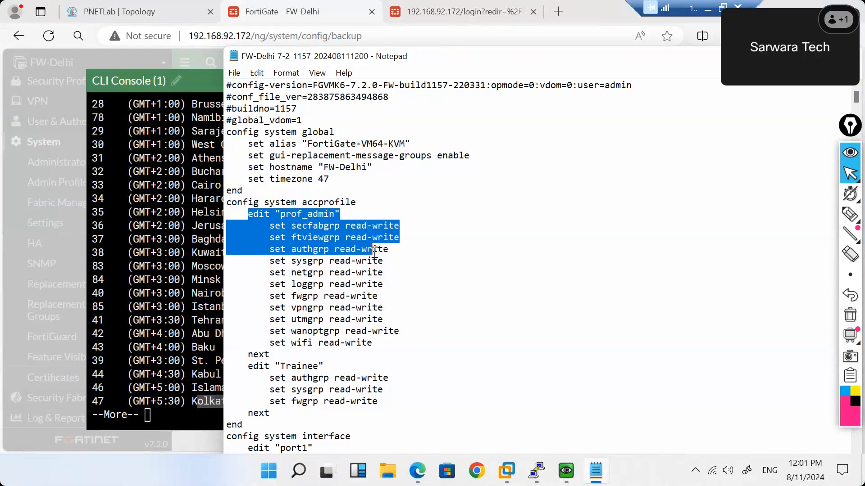
drag(379, 401, 392, 312)
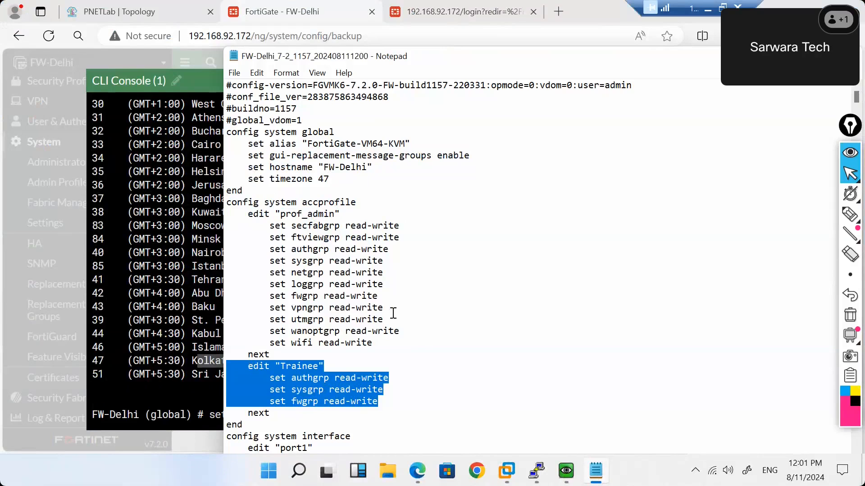
scroll(392, 313, down, 4)
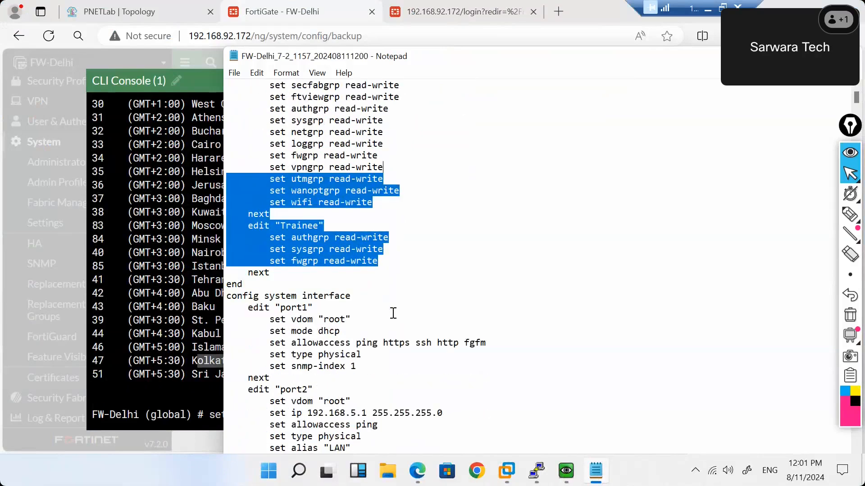
scroll(393, 313, down, 1)
click(395, 240)
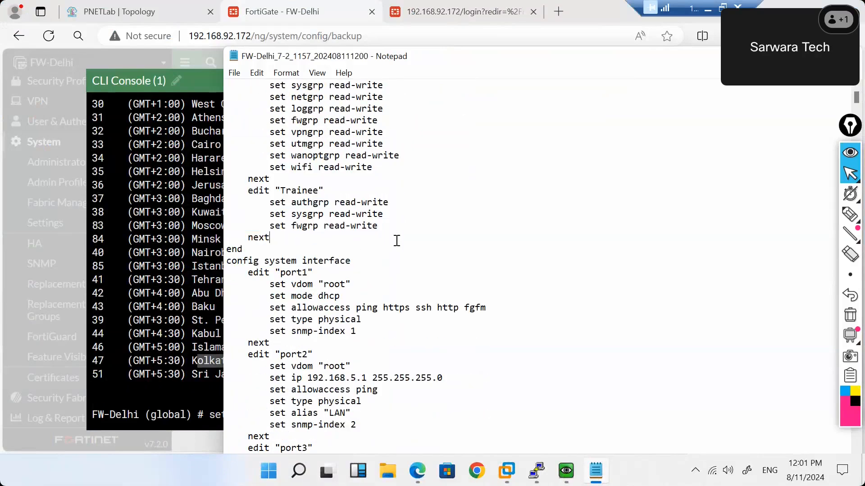
drag(391, 231, 248, 193)
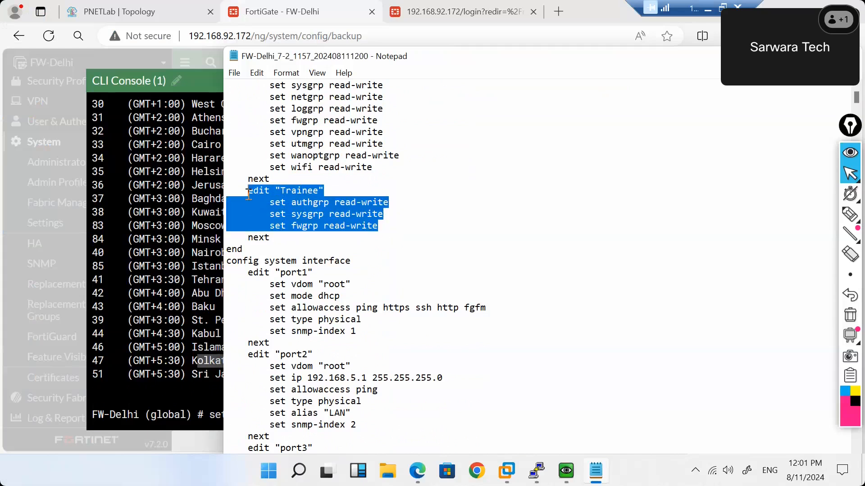
scroll(248, 195, down, 1)
scroll(249, 195, up, 3)
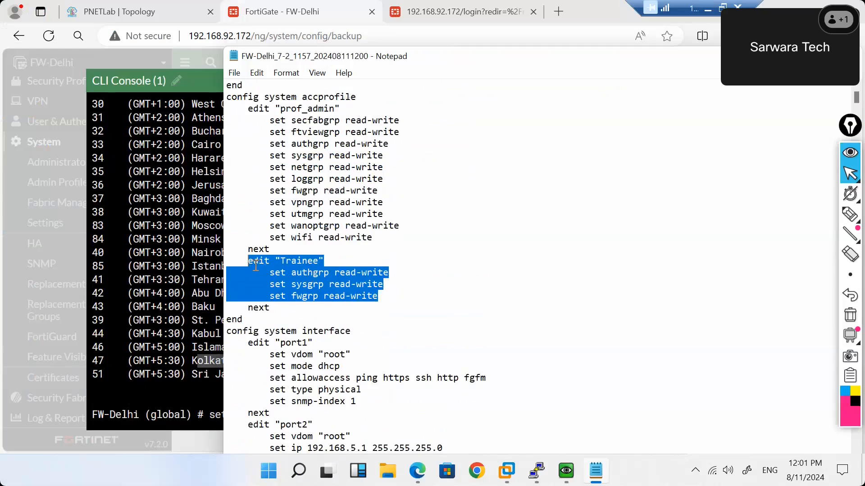
click(327, 262)
drag(327, 263, 252, 263)
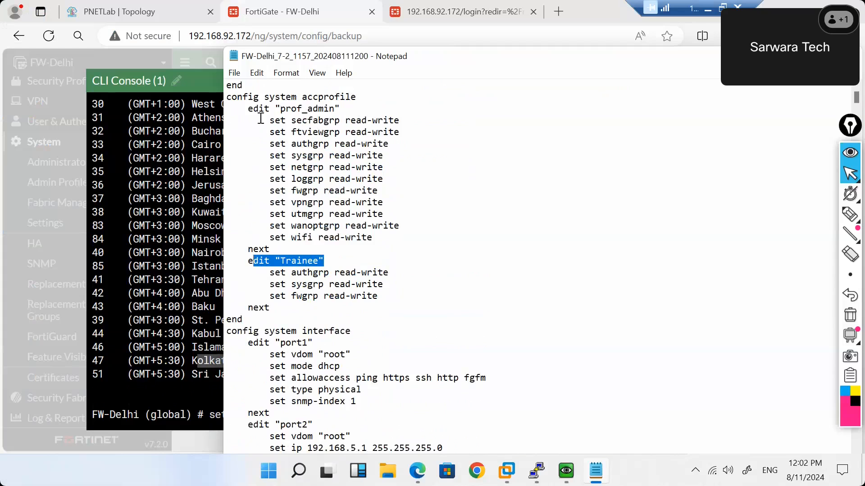
scroll(363, 257, down, 2)
scroll(362, 257, down, 1)
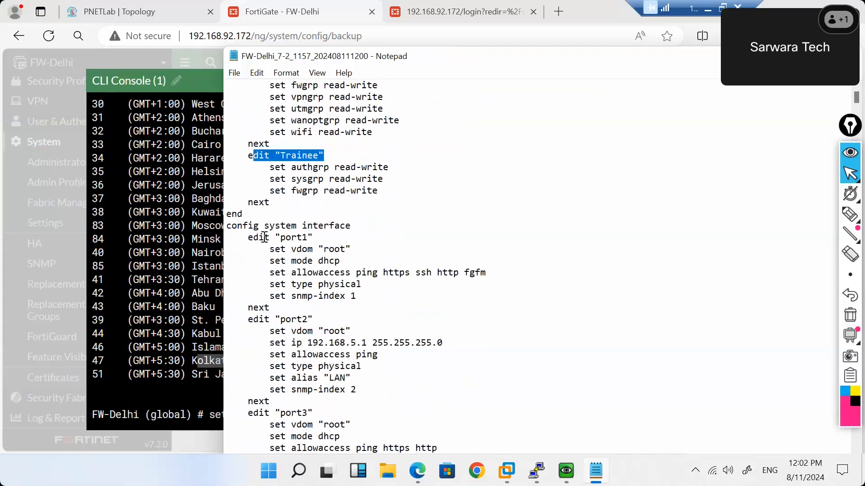
drag(229, 223, 419, 290)
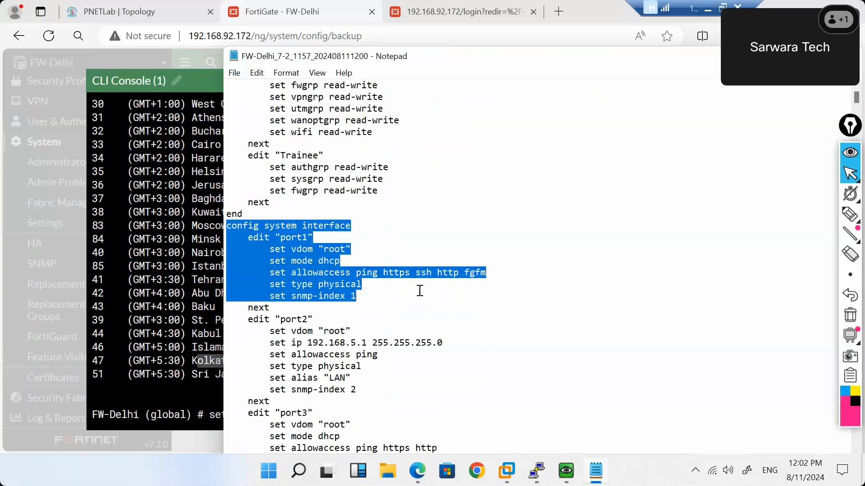
click(419, 290)
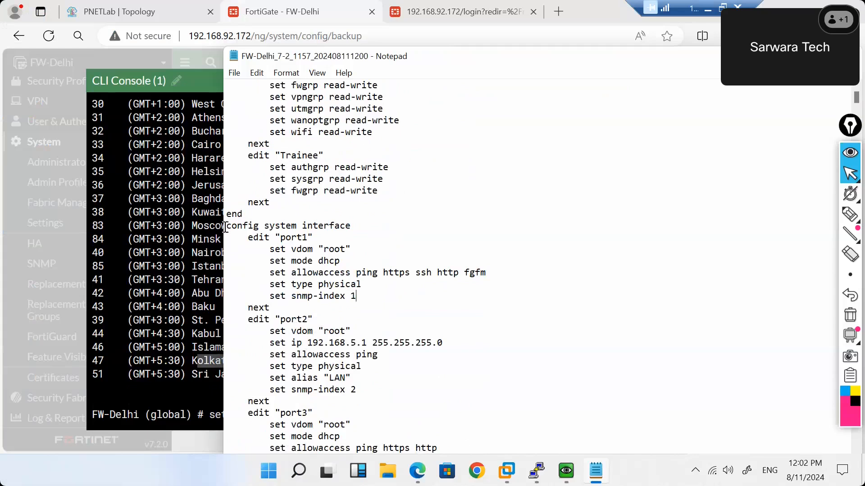
drag(225, 227, 350, 235)
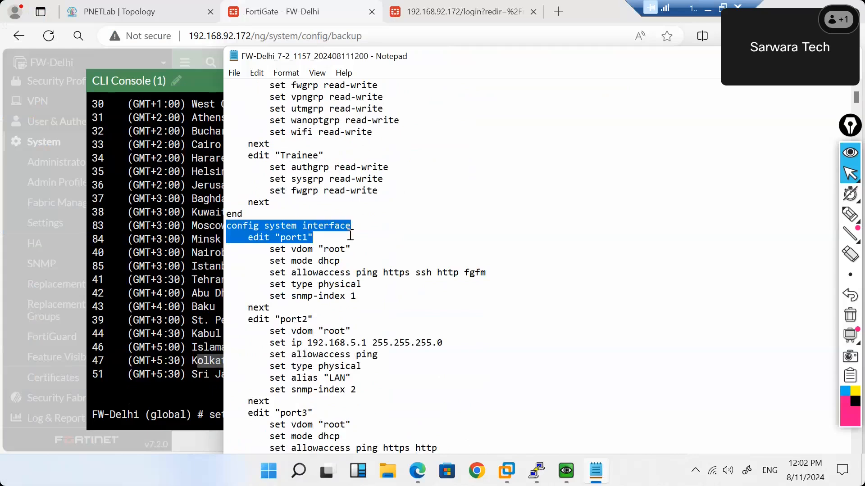
click(303, 236)
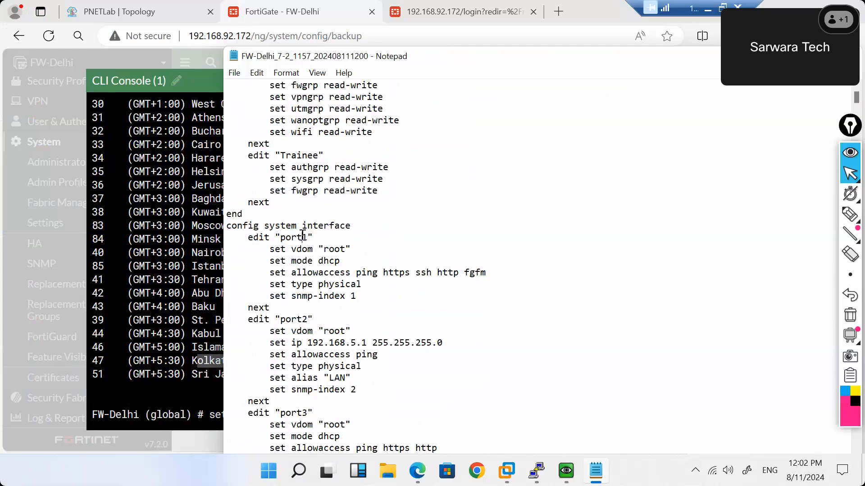
double_click(303, 236)
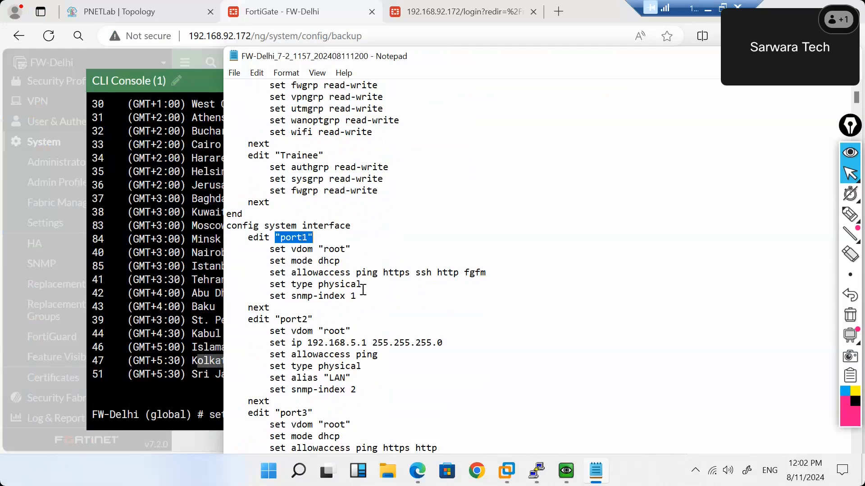
drag(341, 261, 276, 263)
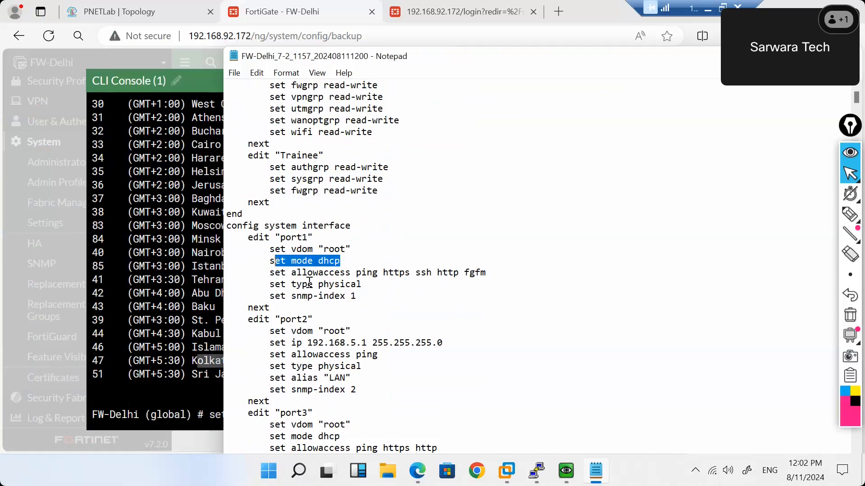
scroll(309, 283, down, 10)
scroll(310, 283, down, 3)
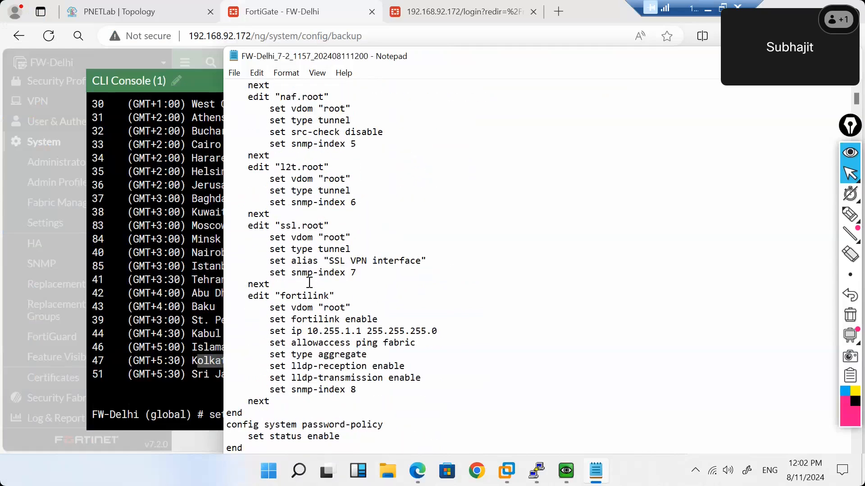
scroll(310, 283, down, 3)
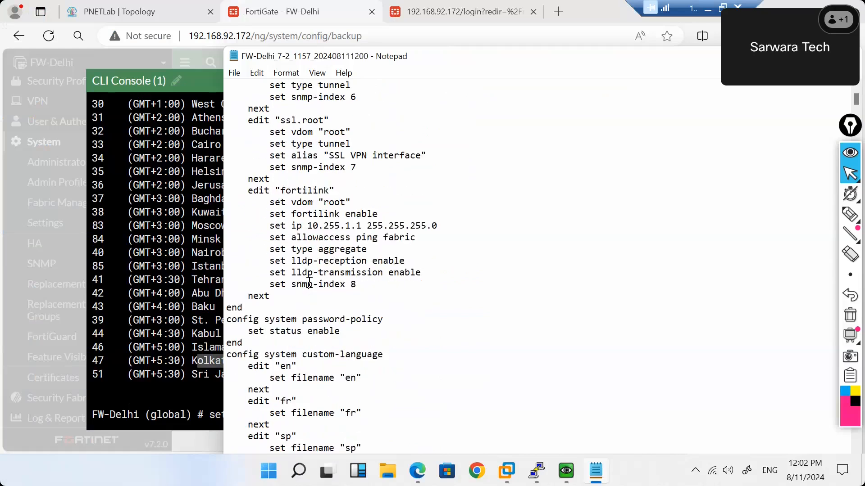
scroll(309, 283, down, 2)
scroll(309, 284, down, 8)
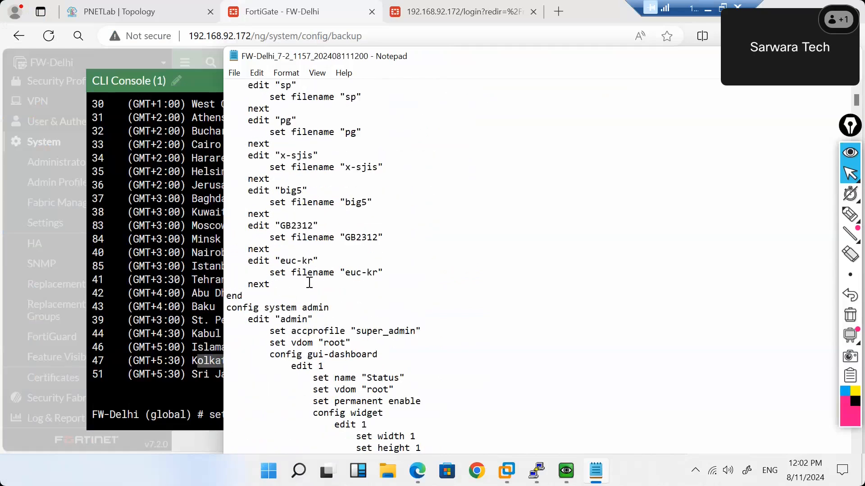
scroll(309, 283, down, 2)
scroll(309, 283, down, 2)
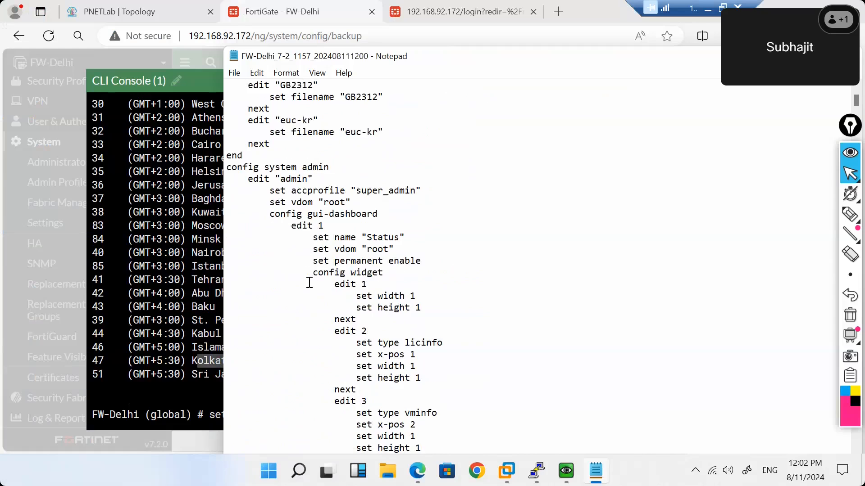
scroll(309, 283, down, 4)
scroll(309, 282, down, 8)
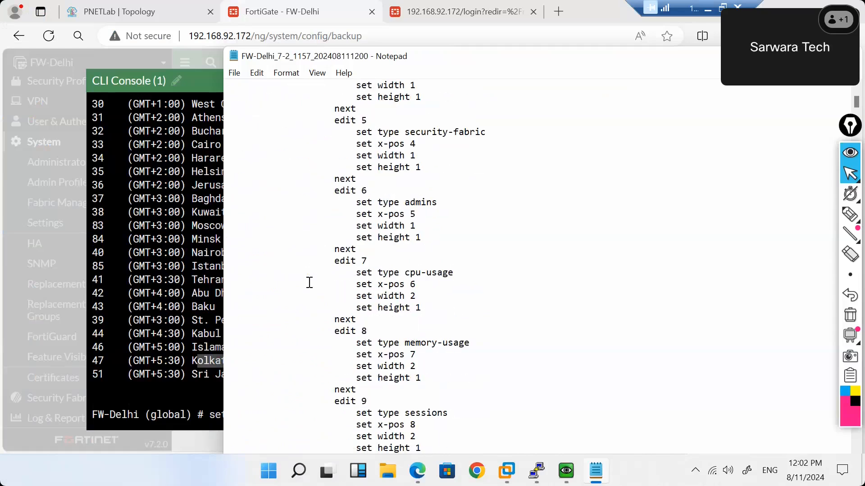
scroll(309, 283, down, 13)
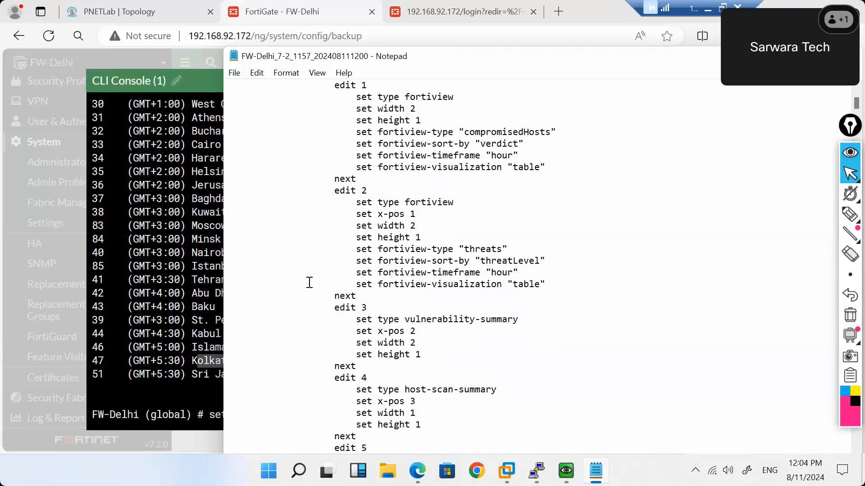
click(171, 257)
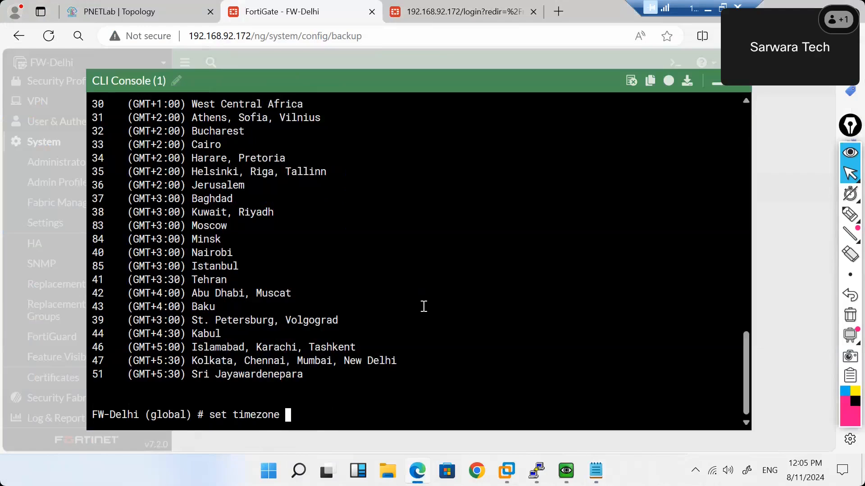
Minimize the CLI console to reveal the Backup System Configuration page.
click(716, 83)
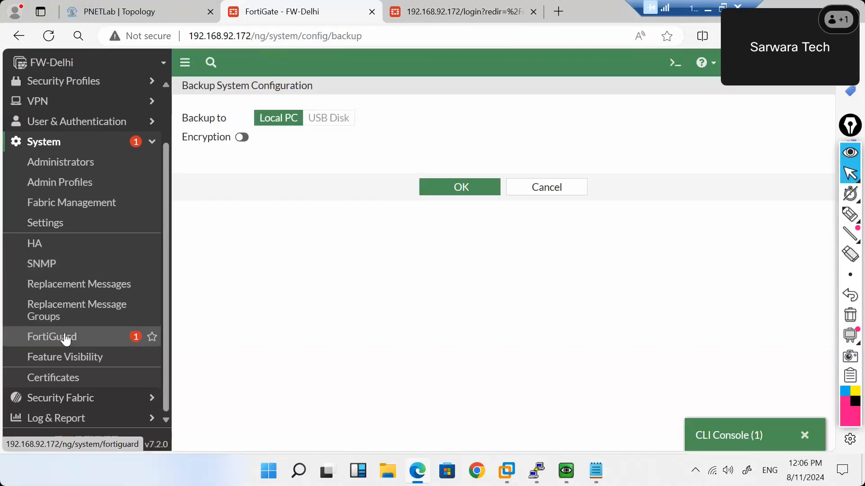
Open System Settings and scroll down through Email Service, Debug Logs and Disk Settings.
click(59, 233)
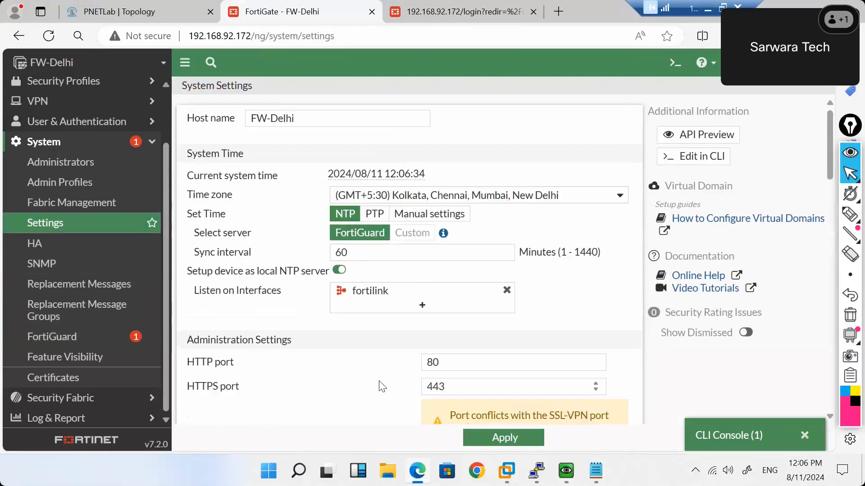
scroll(382, 387, down, 7)
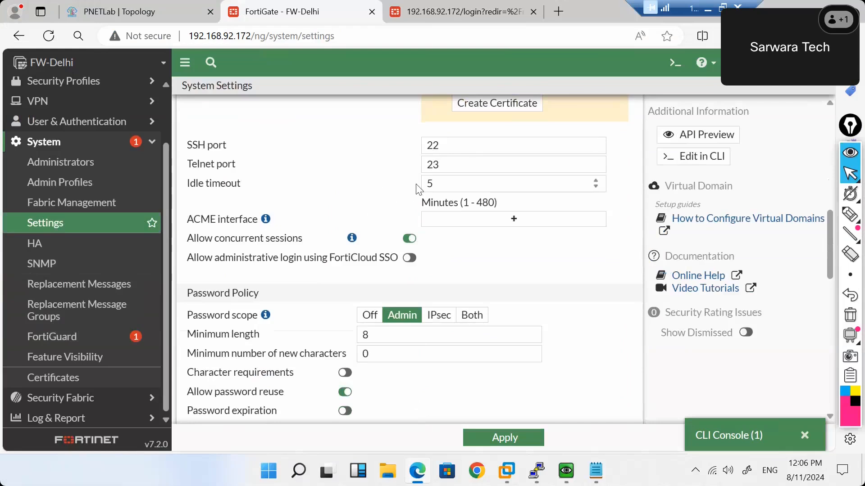
scroll(419, 189, down, 5)
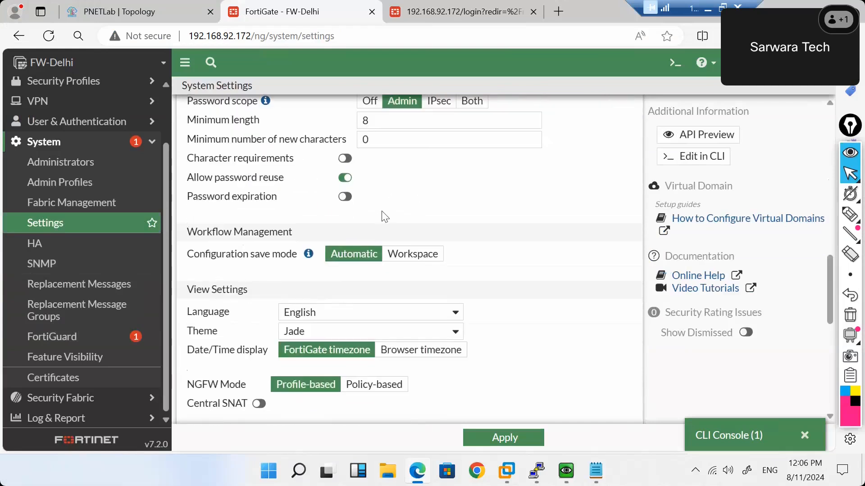
scroll(383, 330, down, 5)
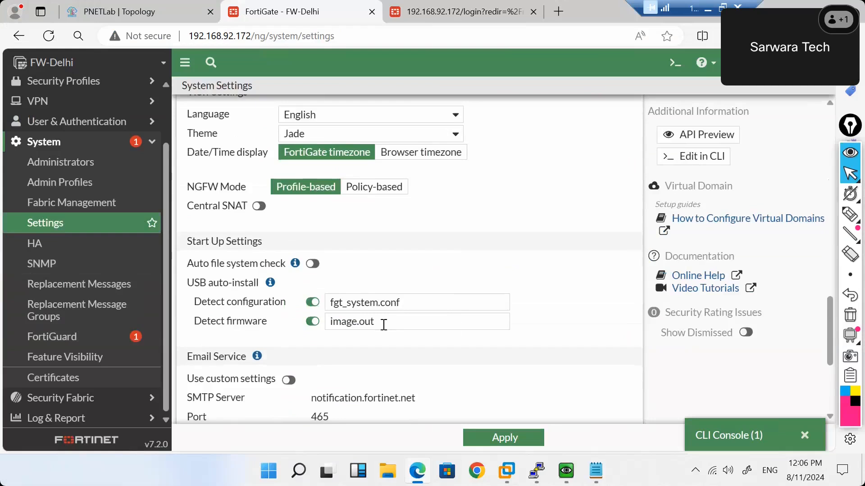
scroll(383, 325, down, 1)
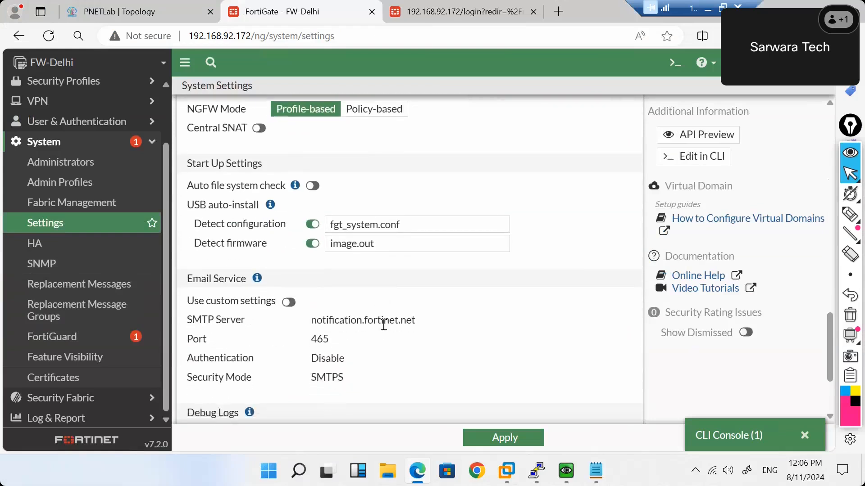
mouse_move(270, 206)
scroll(311, 193, up, 6)
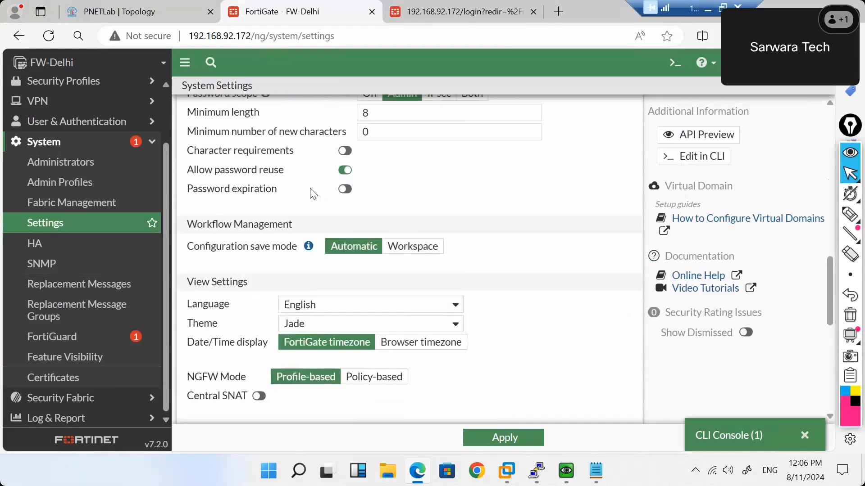
scroll(311, 193, down, 5)
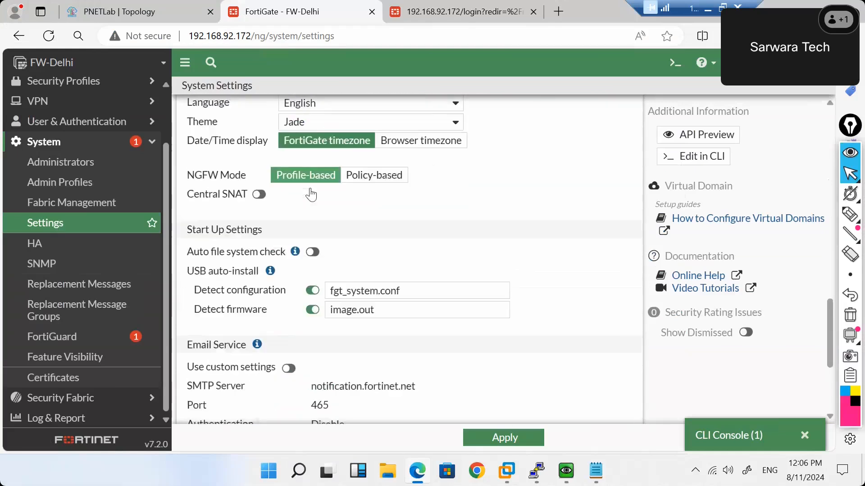
scroll(310, 192, down, 3)
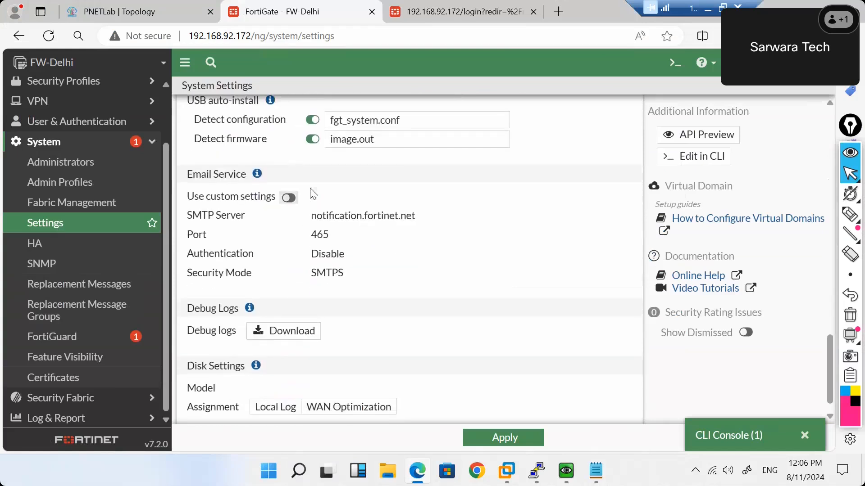
scroll(313, 194, down, 1)
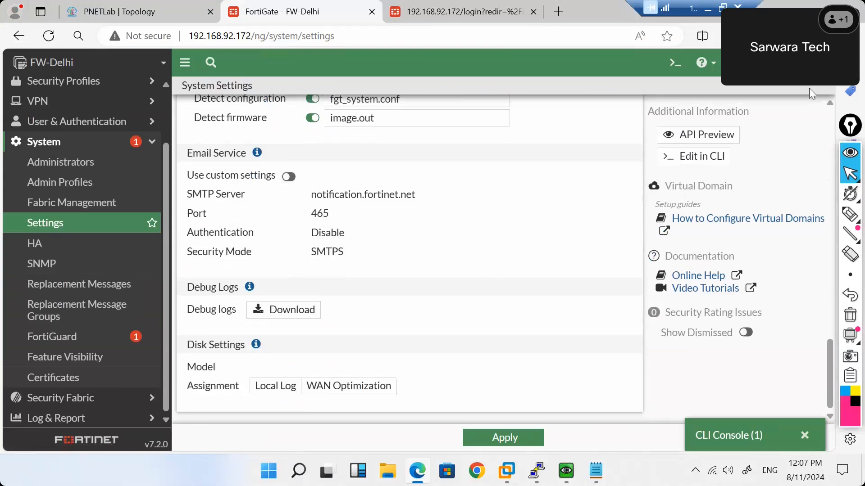
Download the debug logs and open the log file in Notepad.
click(706, 63)
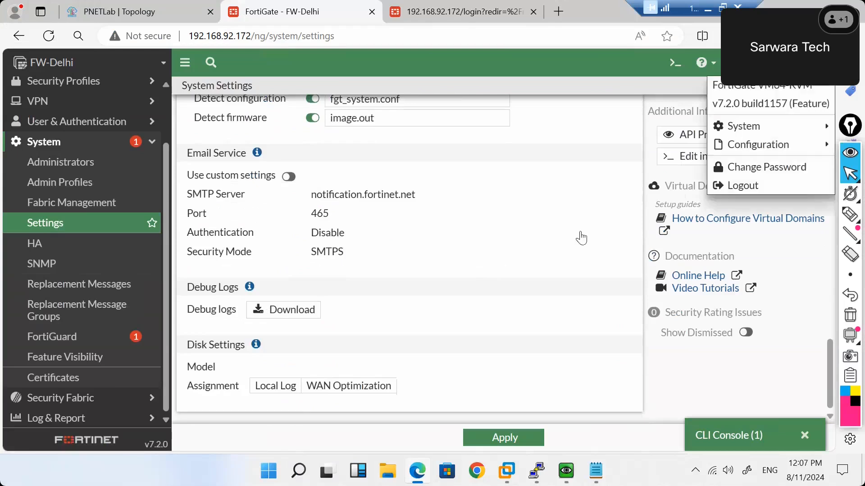
click(349, 325)
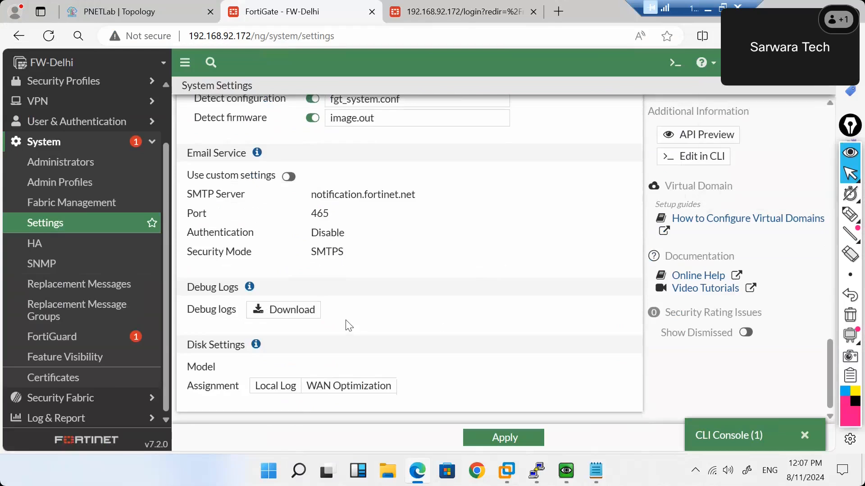
click(283, 318)
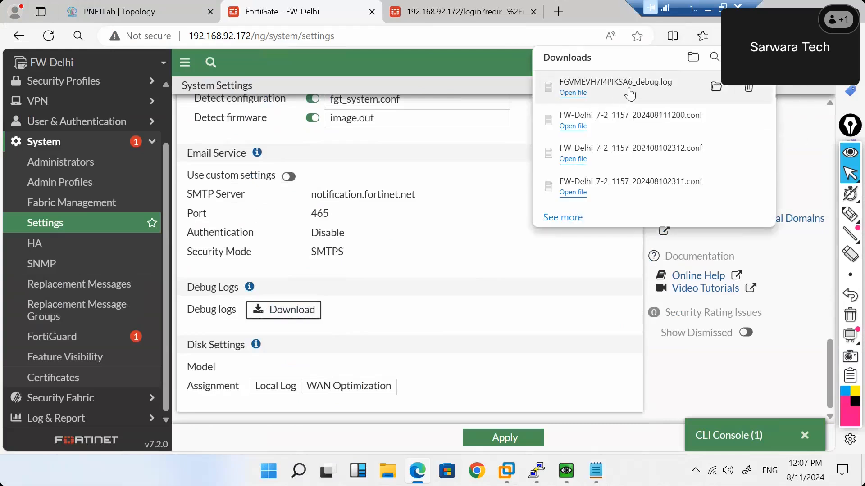
click(630, 93)
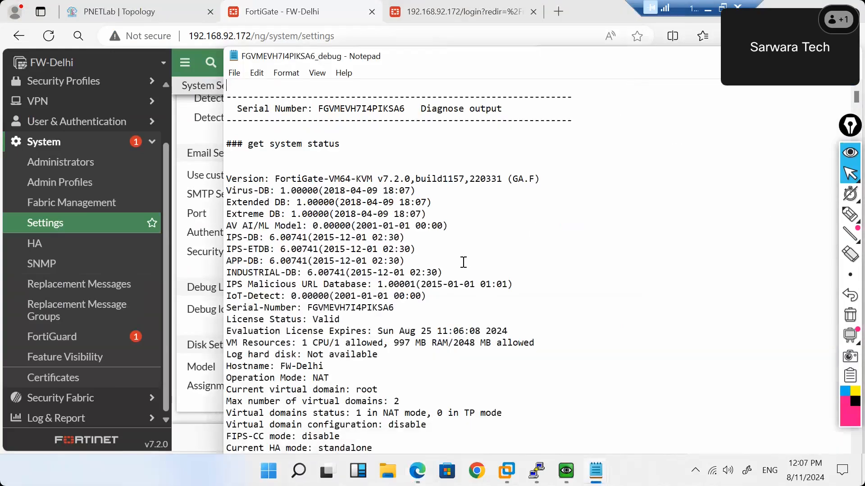
scroll(463, 262, down, 20)
scroll(464, 262, down, 3)
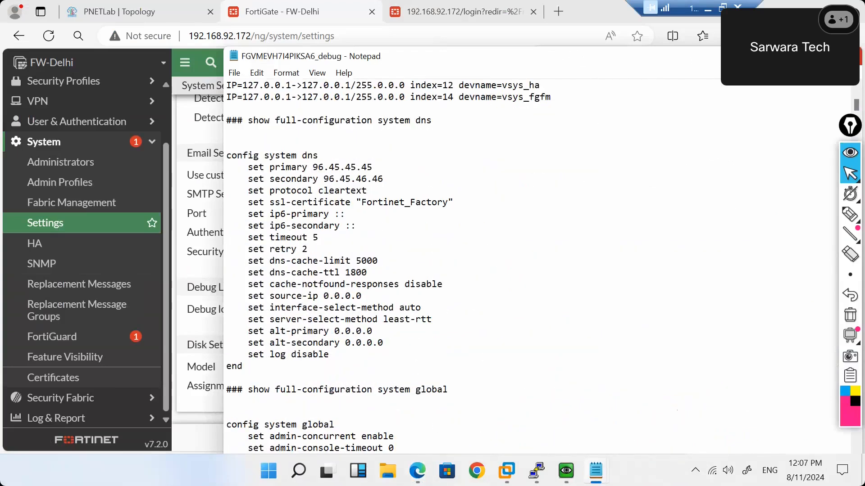
Minimize Notepad, dismiss the downloads panel, and scroll back up to the Host name section.
click(850, 56)
click(445, 323)
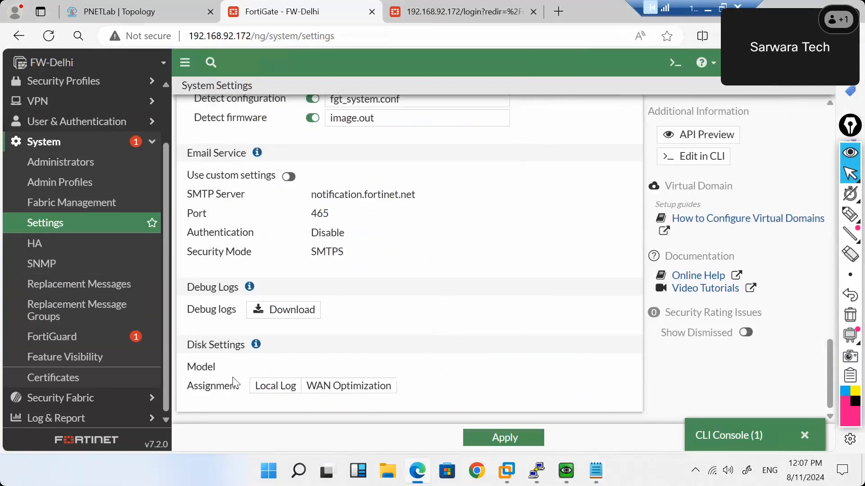
scroll(384, 325, up, 6)
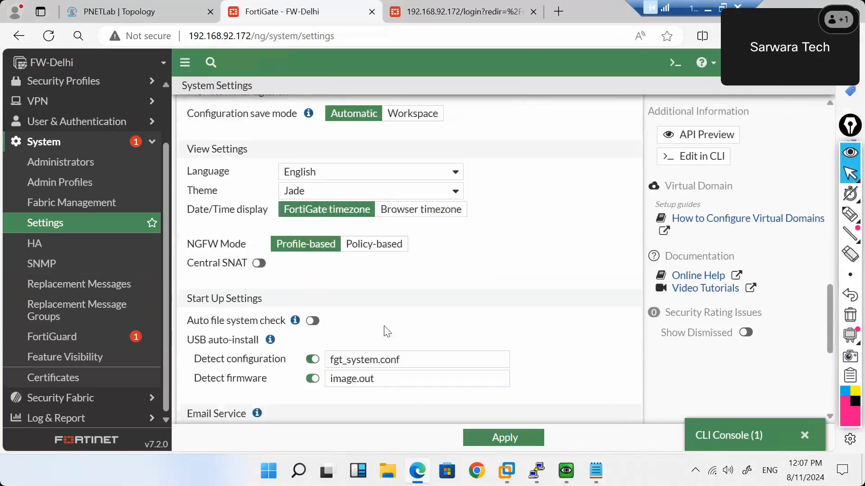
scroll(384, 325, up, 15)
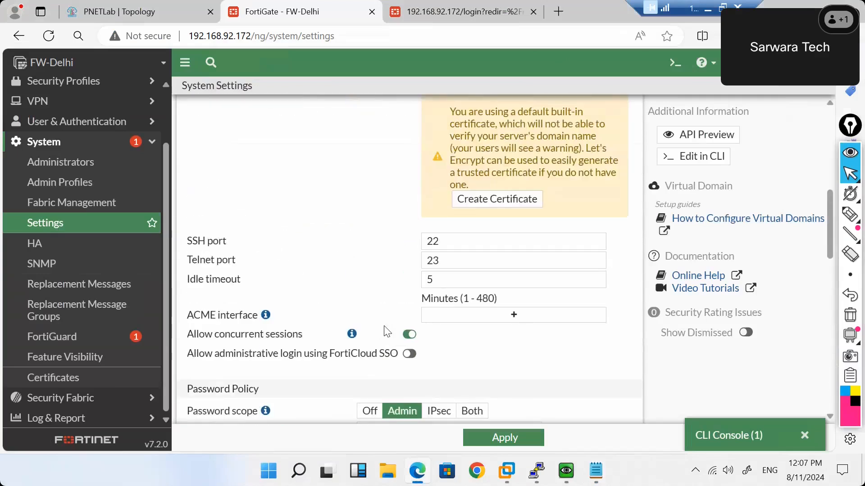
scroll(384, 331, up, 2)
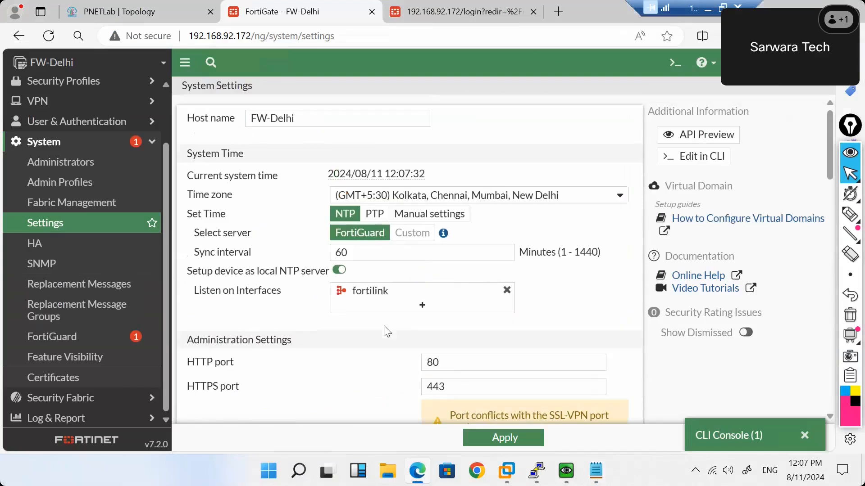
Open System > SNMP and turn the SNMP agent on, toggling it off and back on.
click(54, 264)
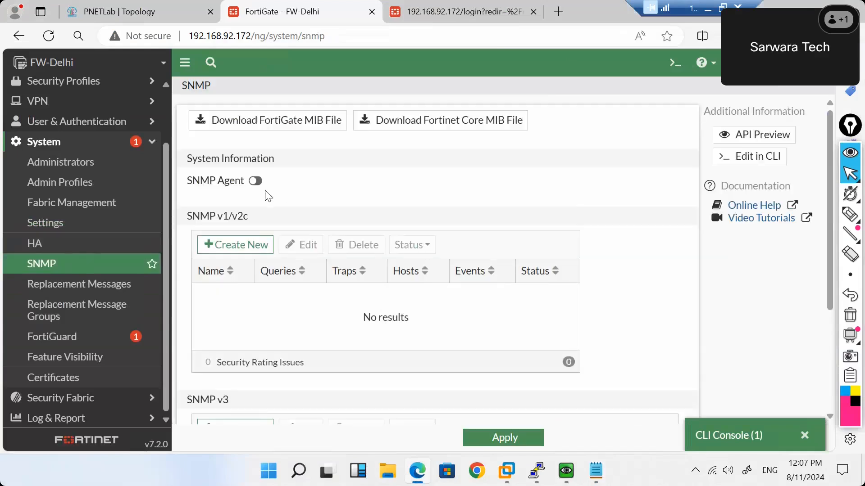
click(255, 181)
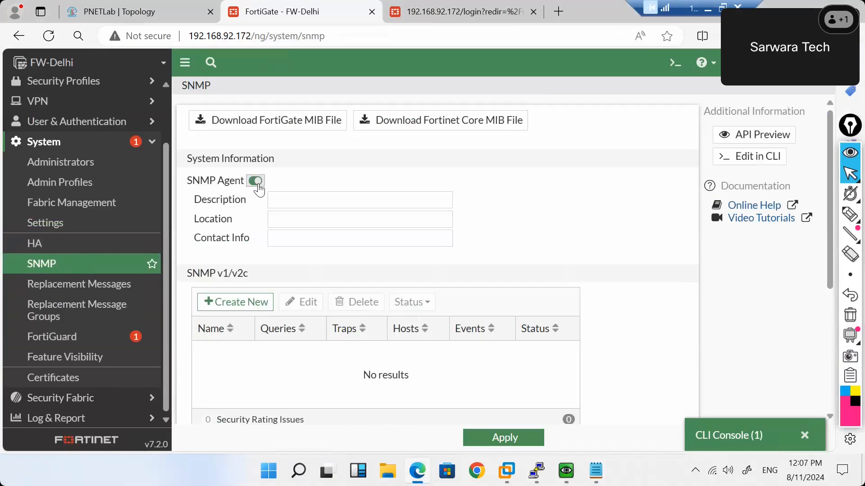
click(285, 201)
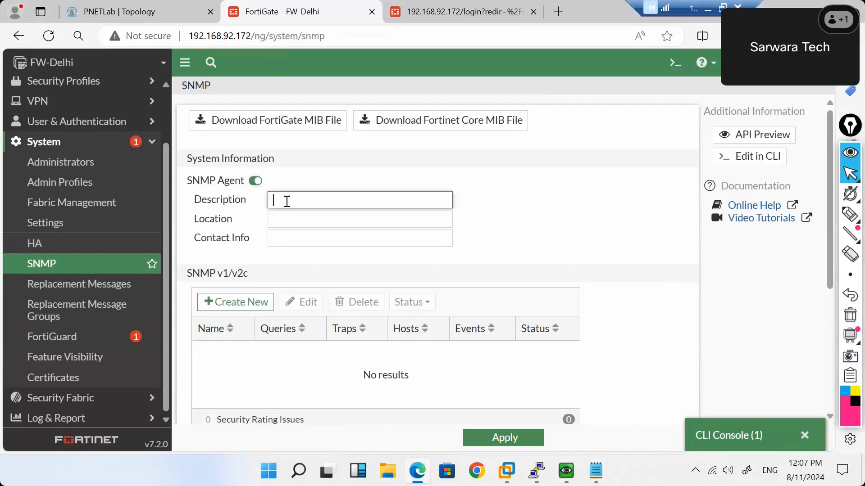
click(255, 182)
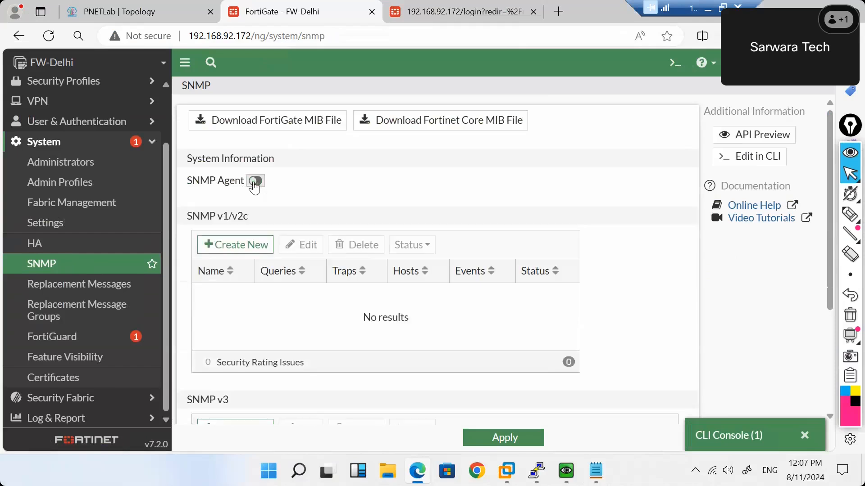
click(255, 182)
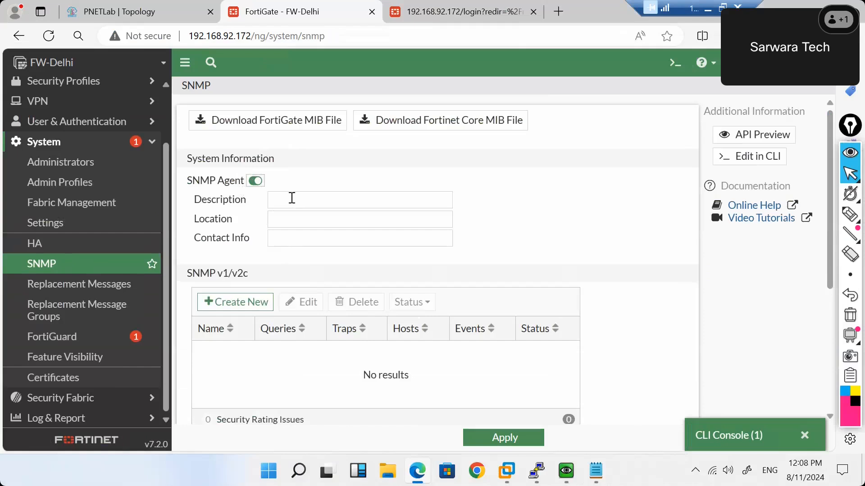
Step through the Location and Contact Info fields, then start a new SNMP v1/v2c community.
click(280, 219)
click(287, 241)
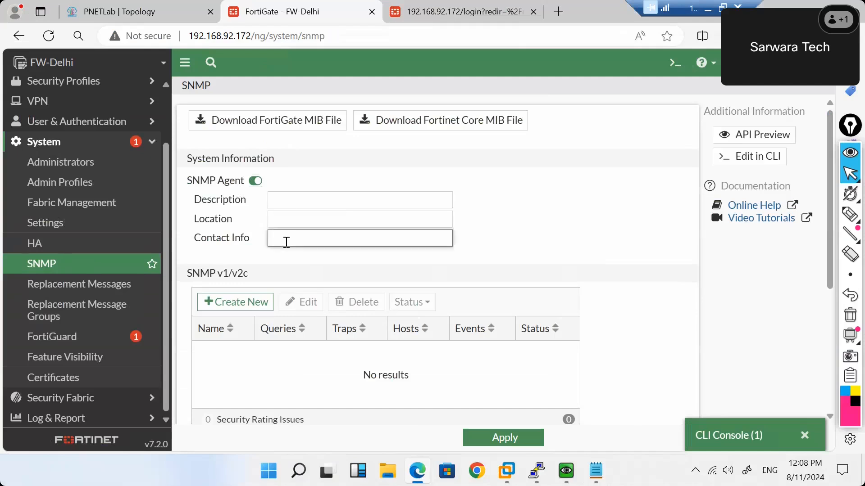
click(299, 221)
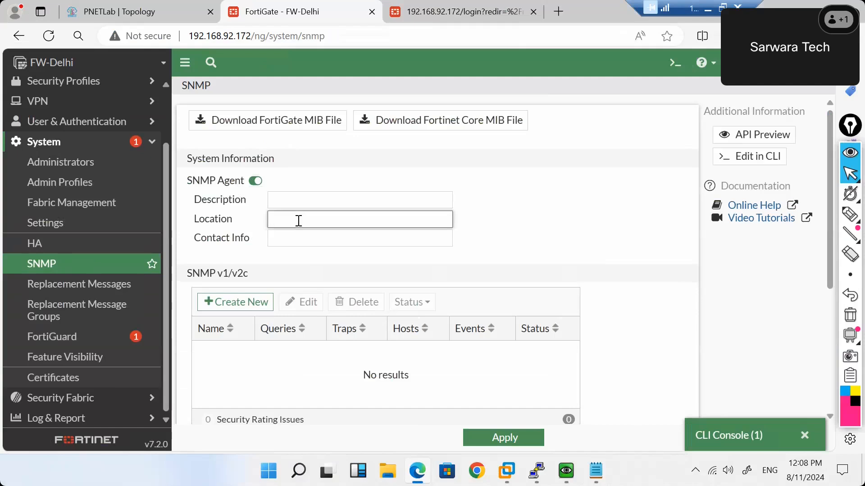
scroll(298, 221, down, 2)
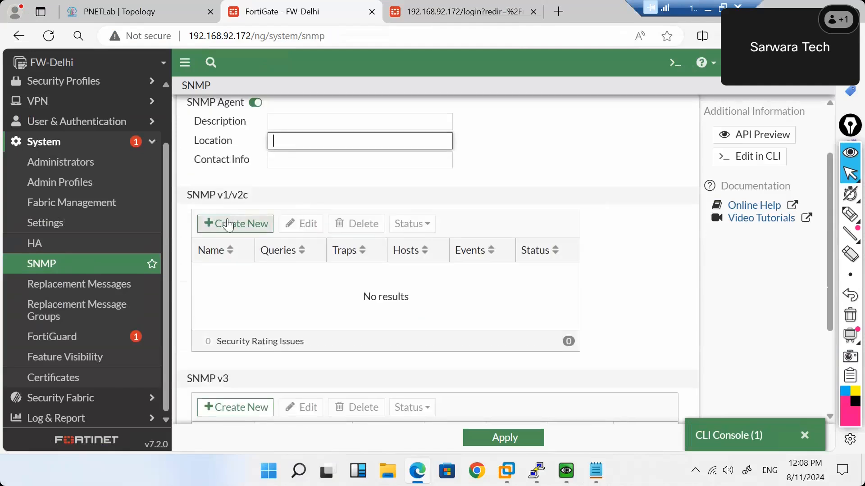
click(228, 224)
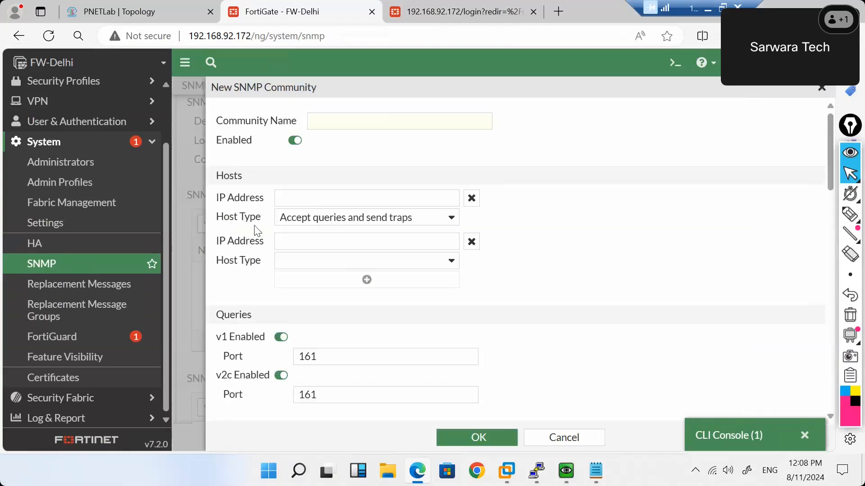
click(283, 242)
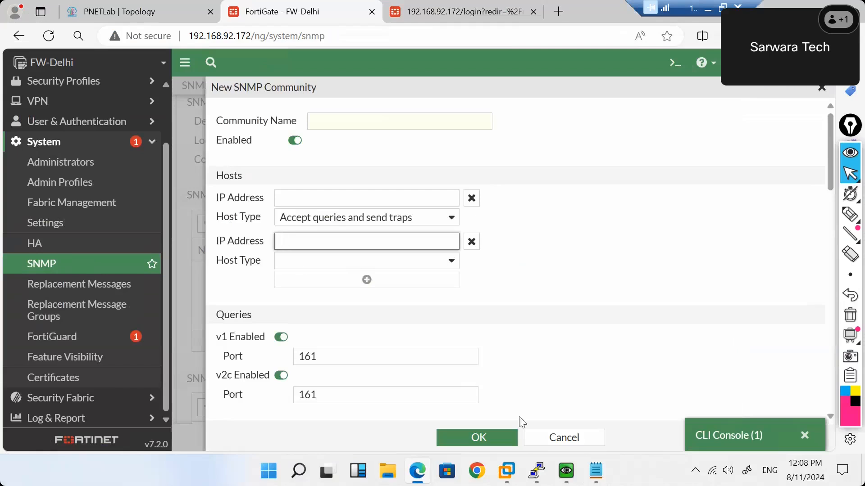
click(535, 435)
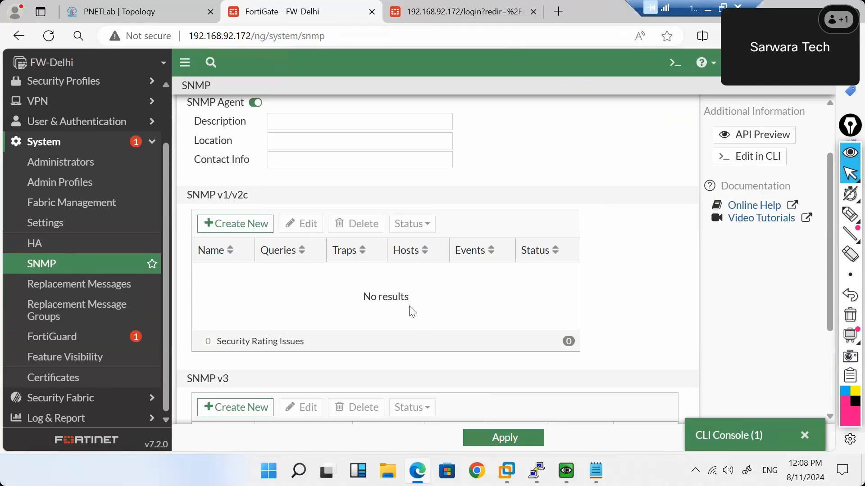
Go via Replacement Messages to Feature Visibility and scroll to the disabled Multiple Interface Policies.
scroll(412, 311, down, 3)
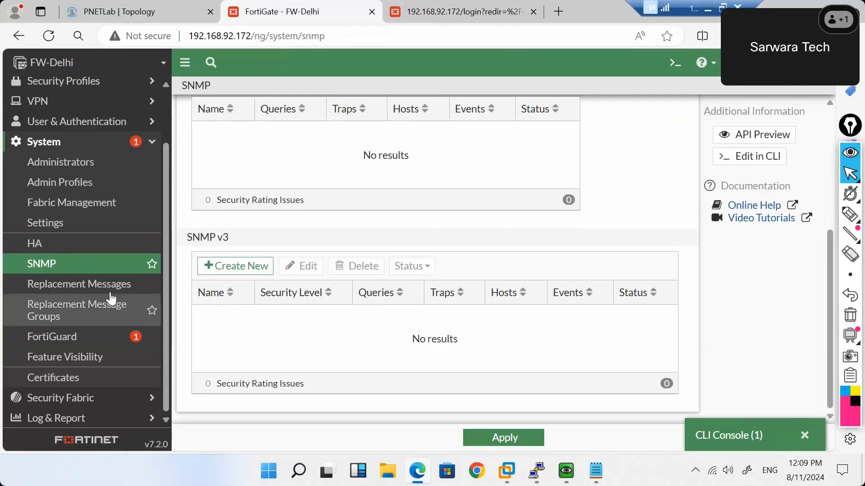
click(92, 292)
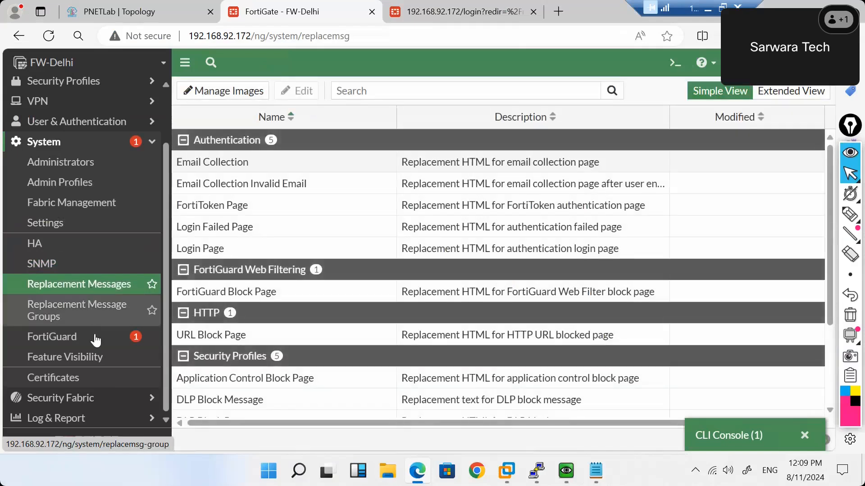
click(74, 357)
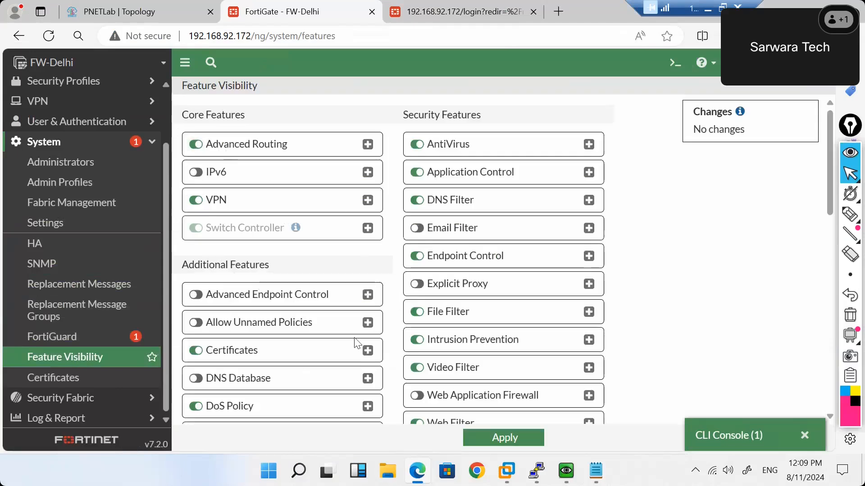
scroll(357, 343, down, 1)
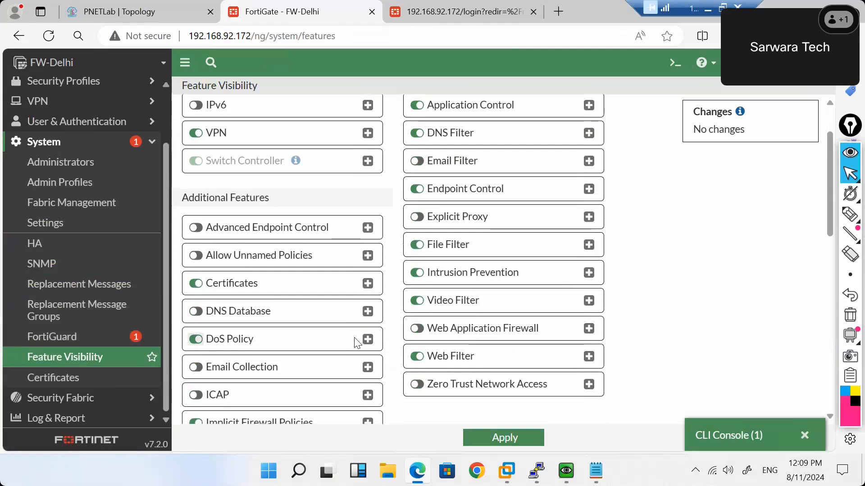
scroll(357, 343, down, 1)
scroll(357, 342, up, 2)
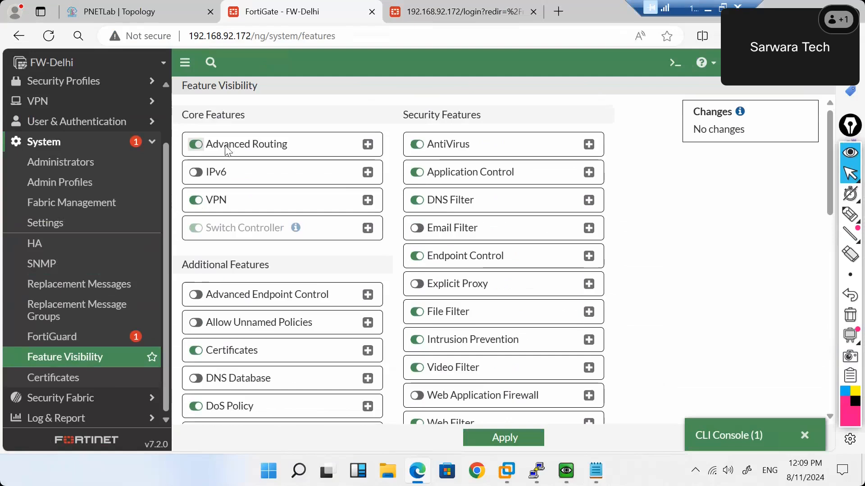
scroll(314, 282, down, 3)
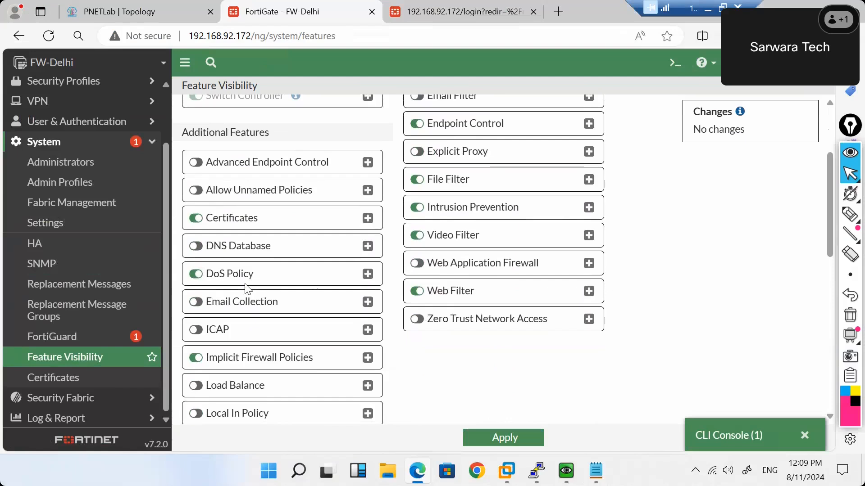
scroll(247, 289, down, 3)
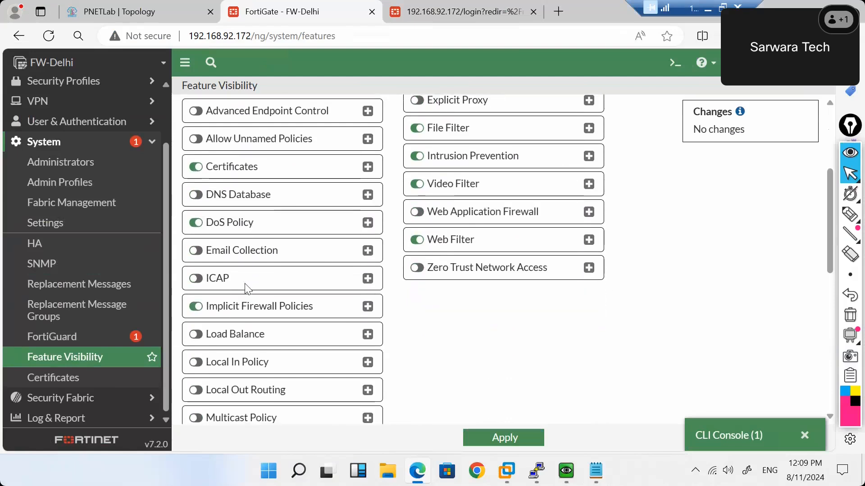
scroll(247, 288, down, 3)
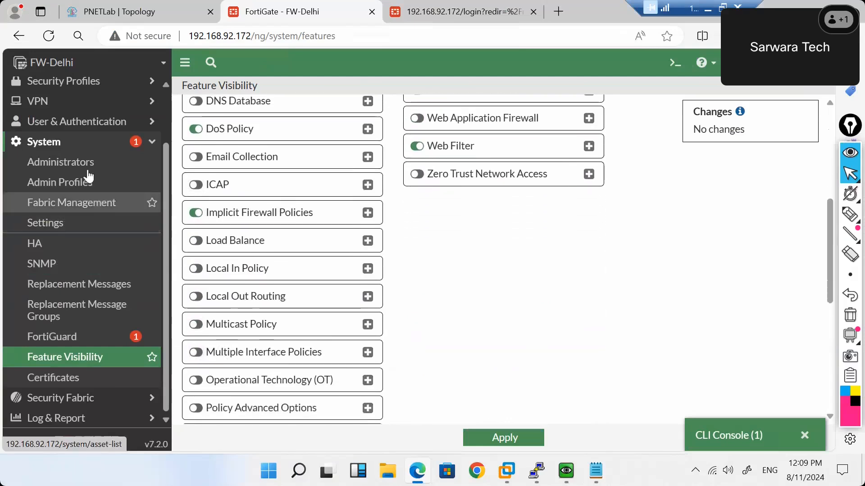
Check the other FortiGate login tab, return to FW-Delhi, and expand Network in the sidebar.
click(418, 15)
click(323, 17)
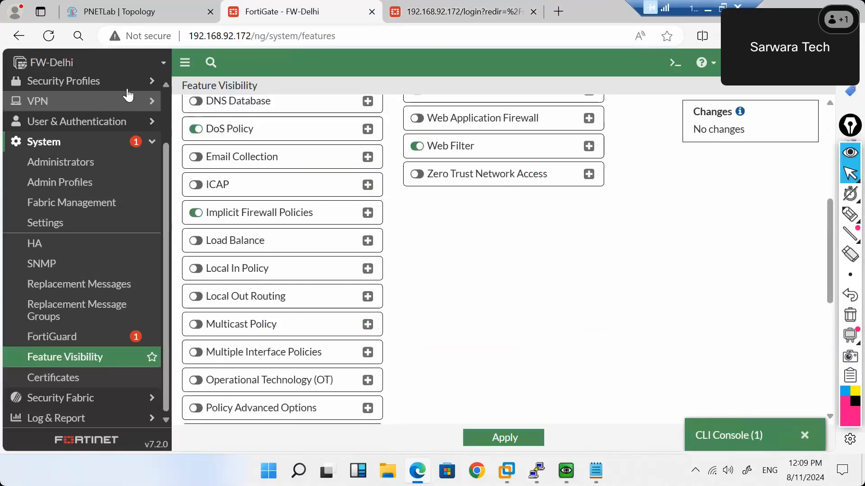
scroll(110, 190, up, 3)
scroll(110, 189, down, 1)
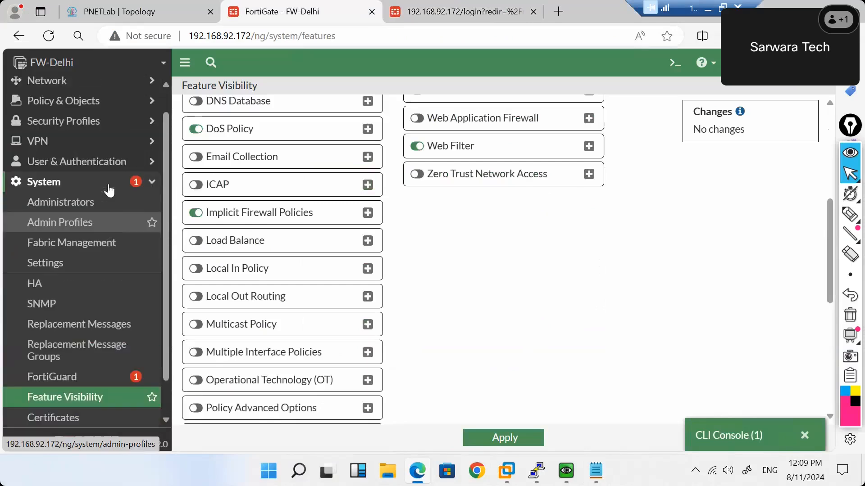
scroll(110, 189, up, 1)
click(110, 107)
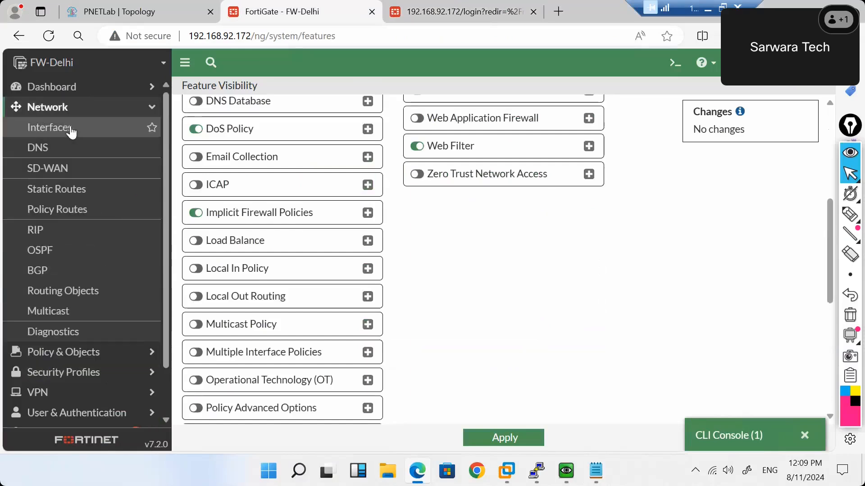
Look at the Interfaces list, then open the Internet firewall policy for editing.
click(71, 129)
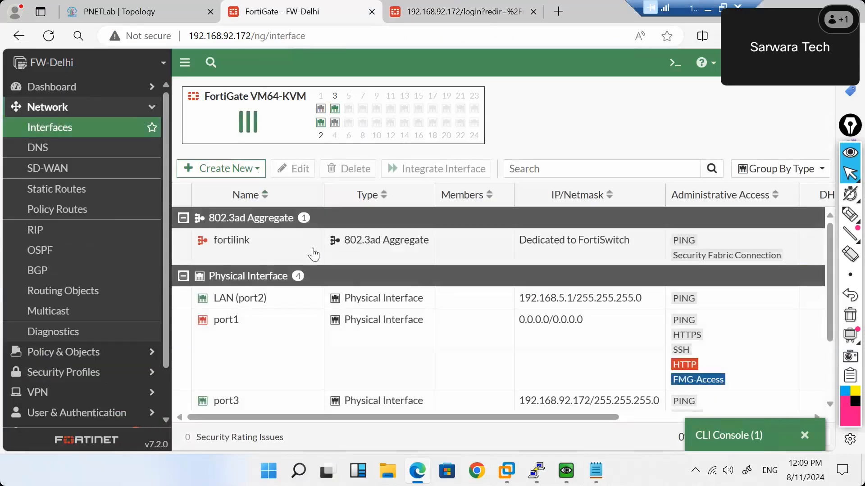
click(130, 351)
click(59, 148)
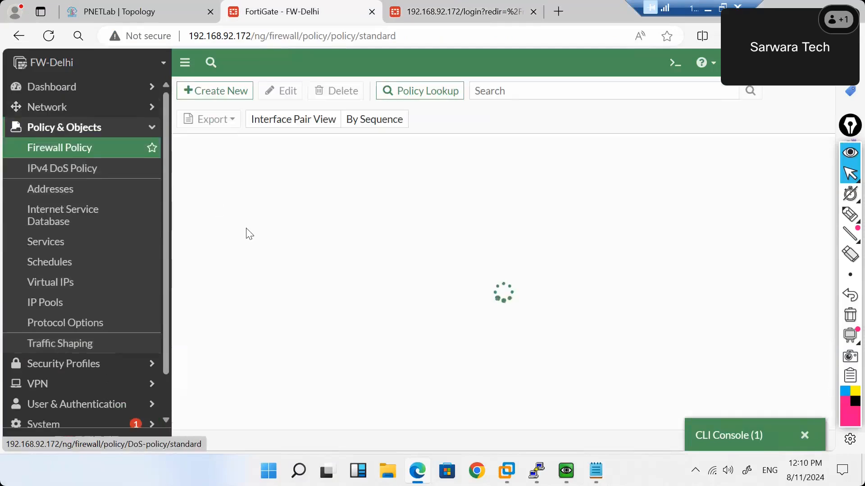
double_click(231, 216)
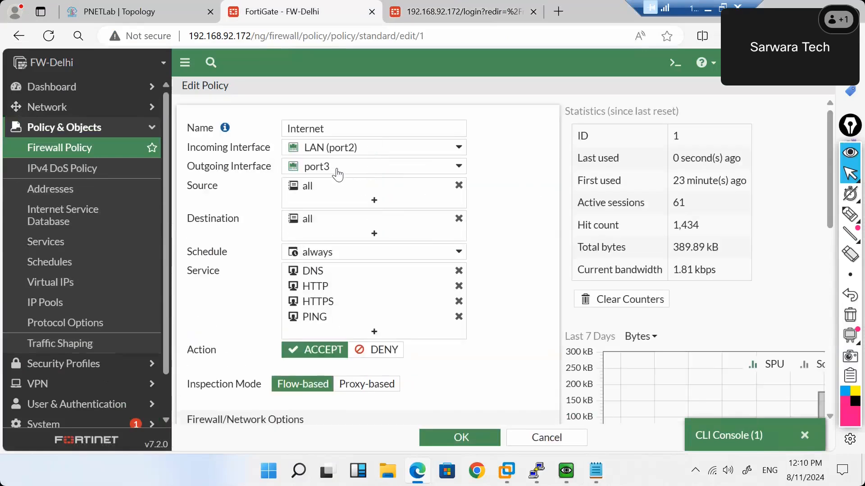
Keep LAN (port2) as the only incoming interface and move to System > Feature Visibility.
click(318, 153)
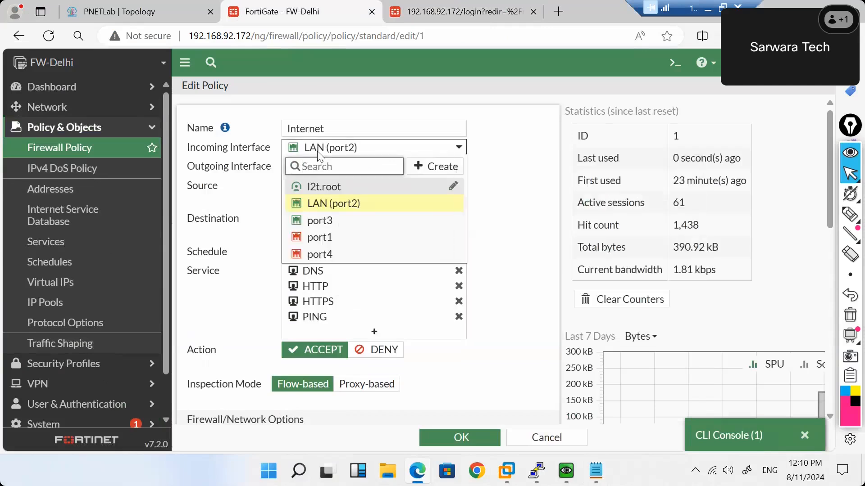
click(318, 152)
mouse_move(320, 175)
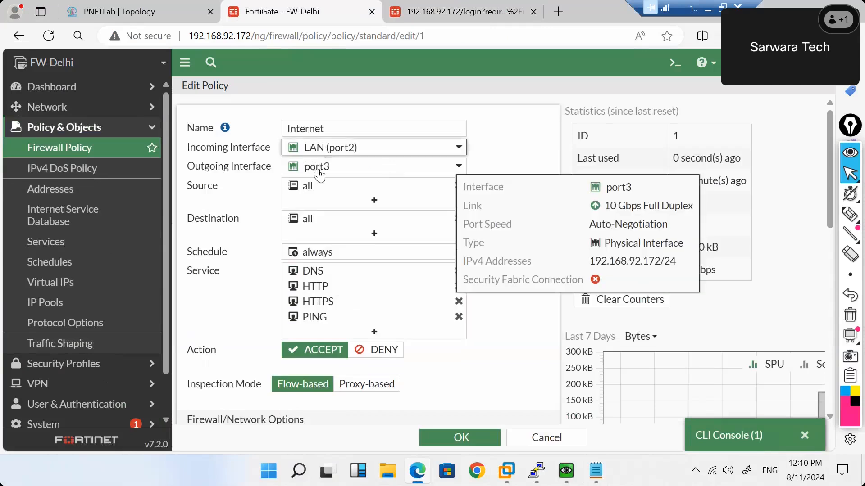
scroll(69, 323, down, 1)
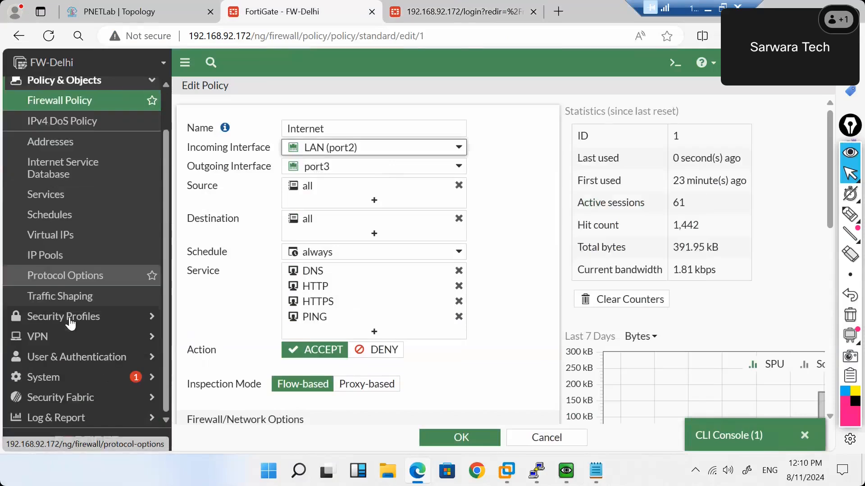
click(111, 377)
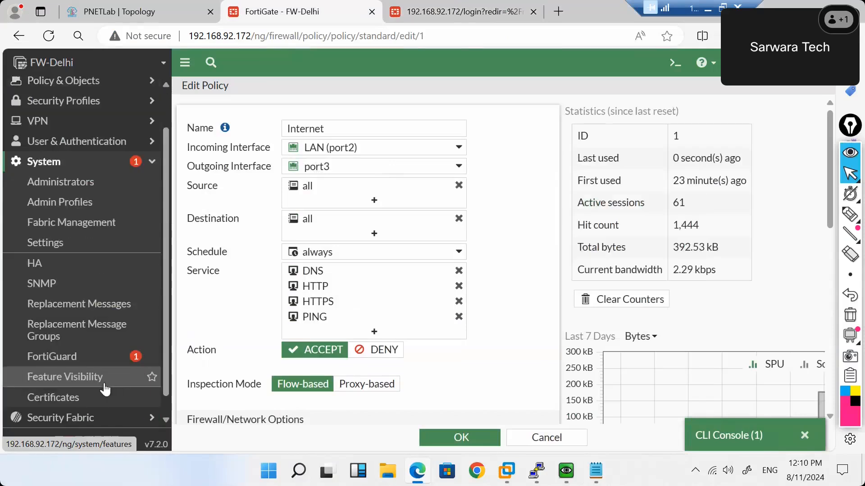
click(64, 381)
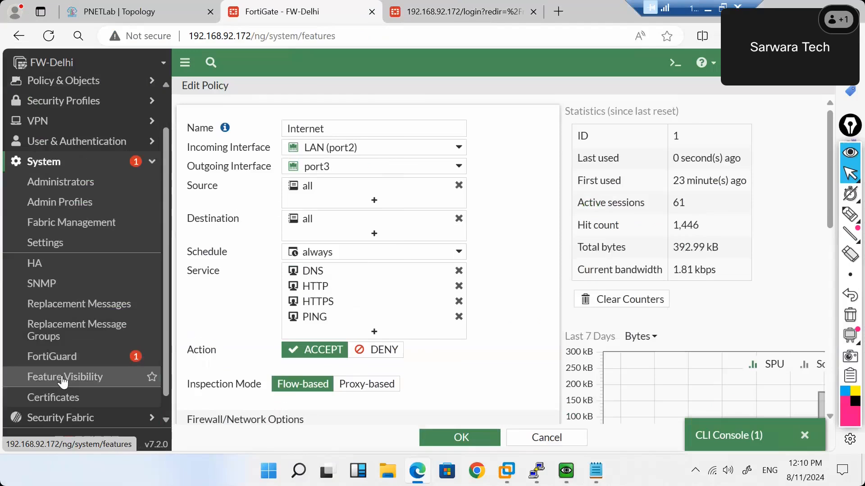
Turn on Multiple Interface Policies in Feature Visibility and apply the change.
scroll(247, 346, down, 5)
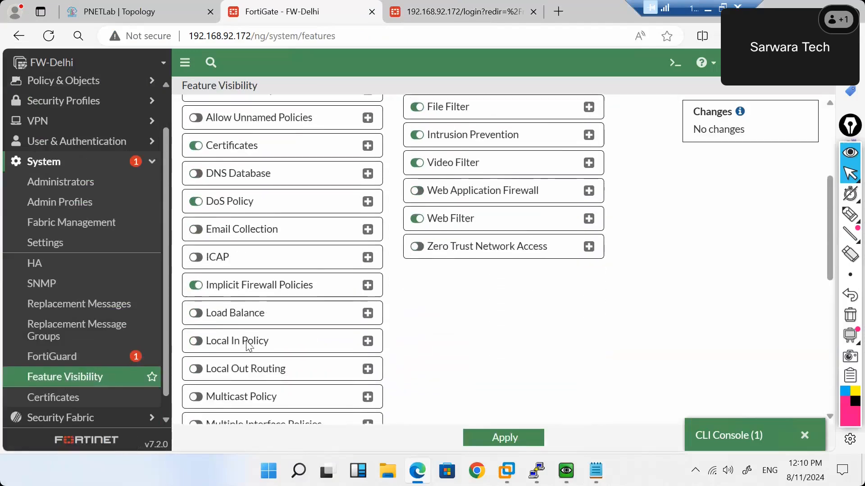
scroll(247, 346, down, 1)
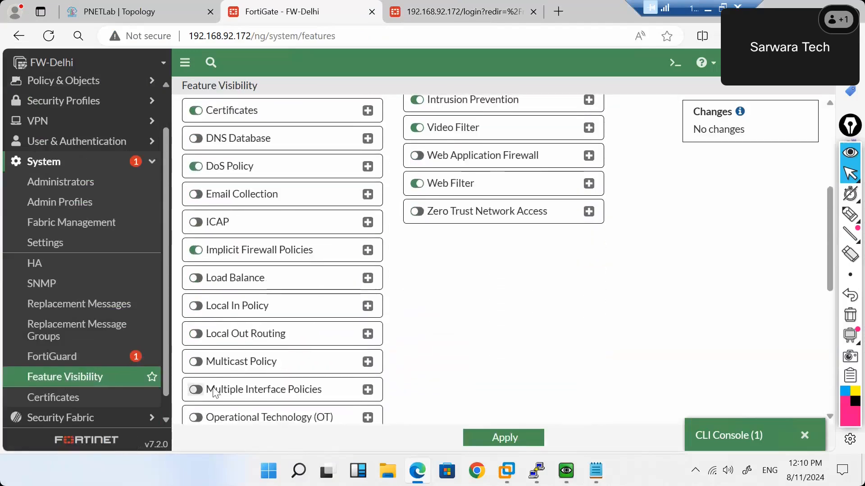
click(196, 390)
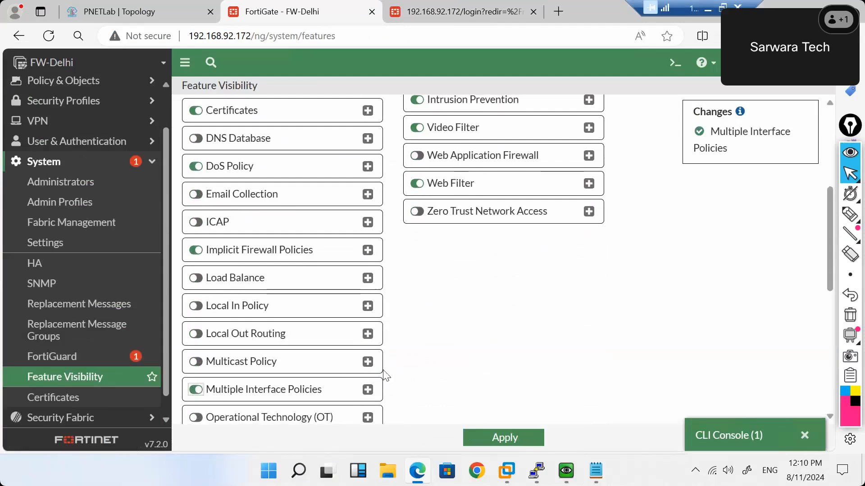
click(487, 439)
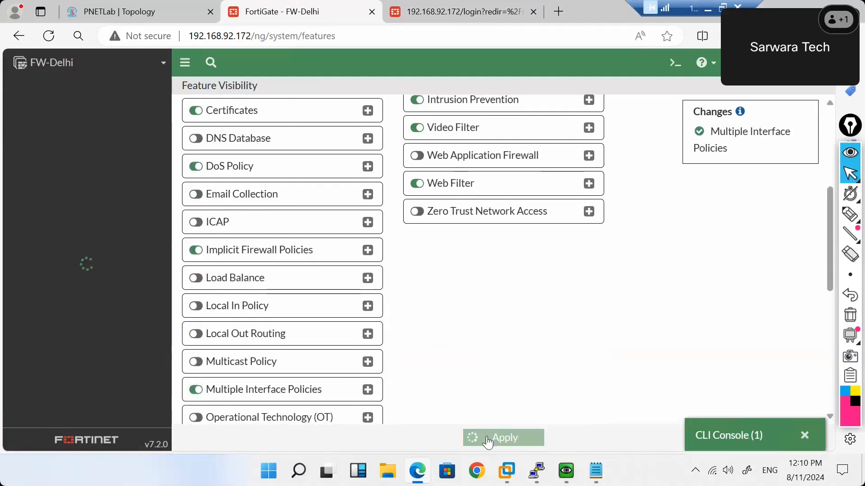
Open the Internet policy from the Firewall Policy list for editing.
scroll(104, 178, up, 2)
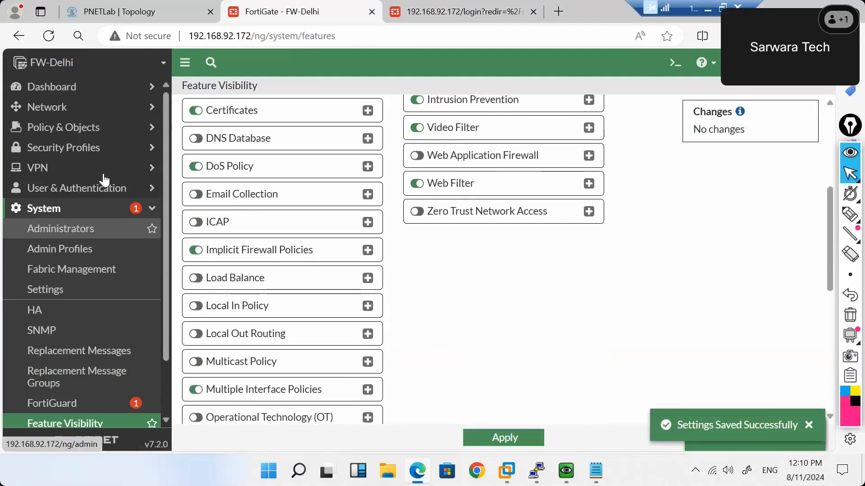
click(82, 132)
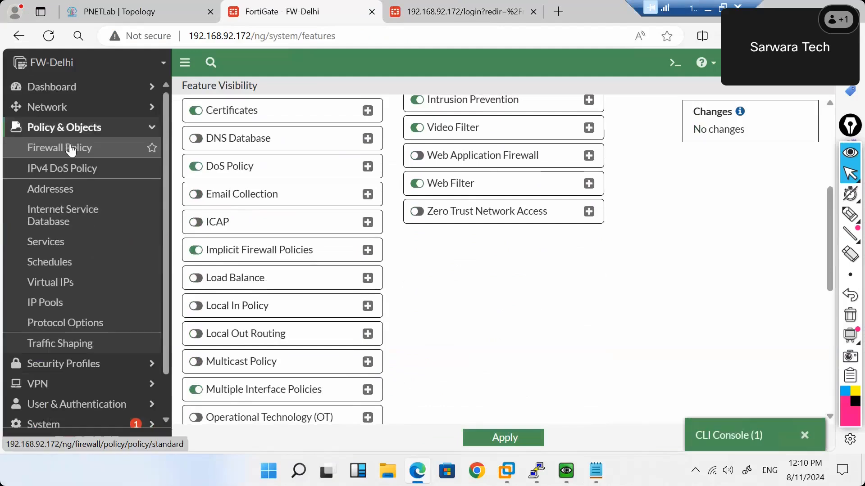
click(71, 150)
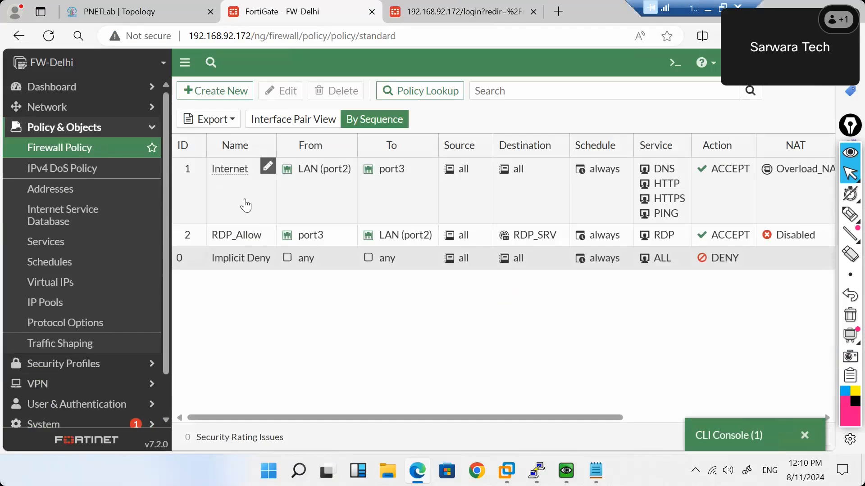
double_click(245, 206)
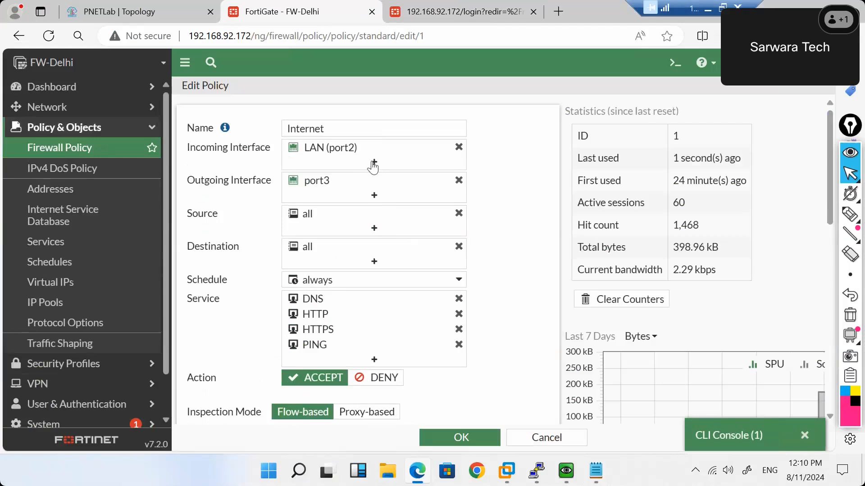
Add port1 and port4 as incoming interfaces, remove both again, and cancel the edit.
click(374, 162)
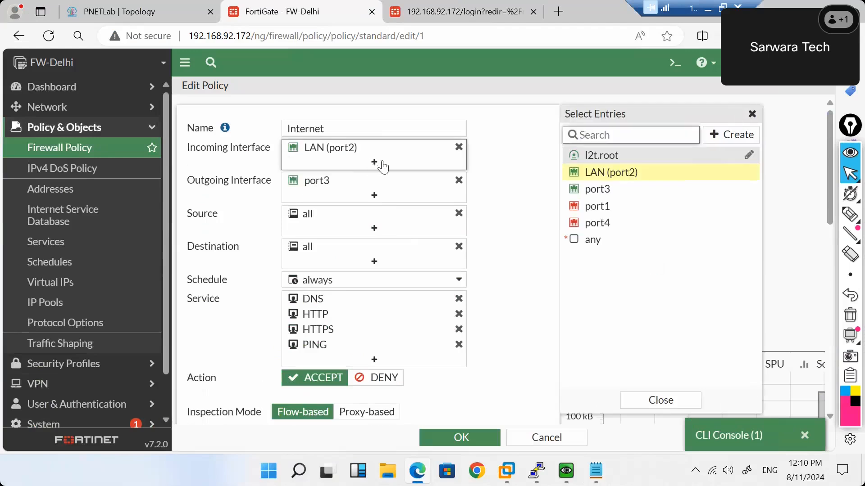
click(600, 207)
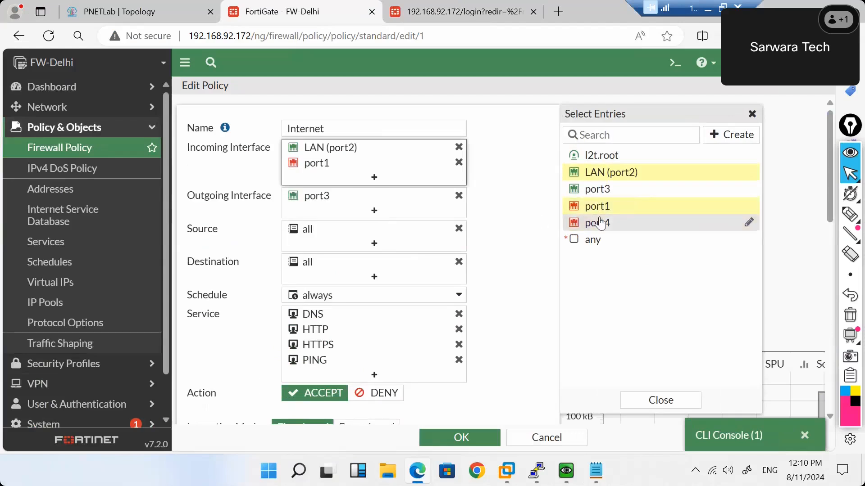
click(605, 225)
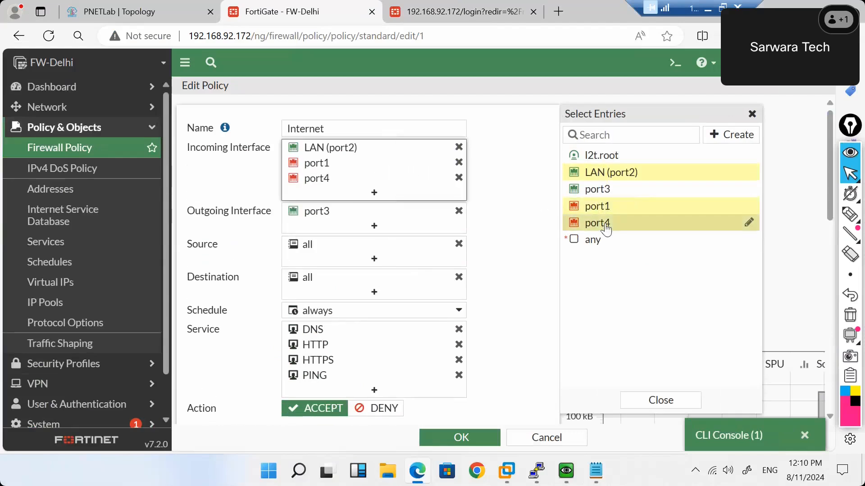
click(459, 178)
click(459, 163)
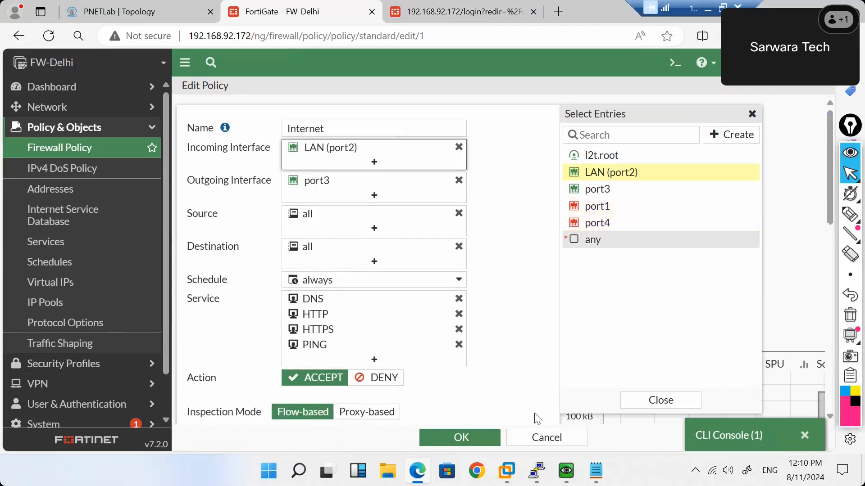
click(537, 439)
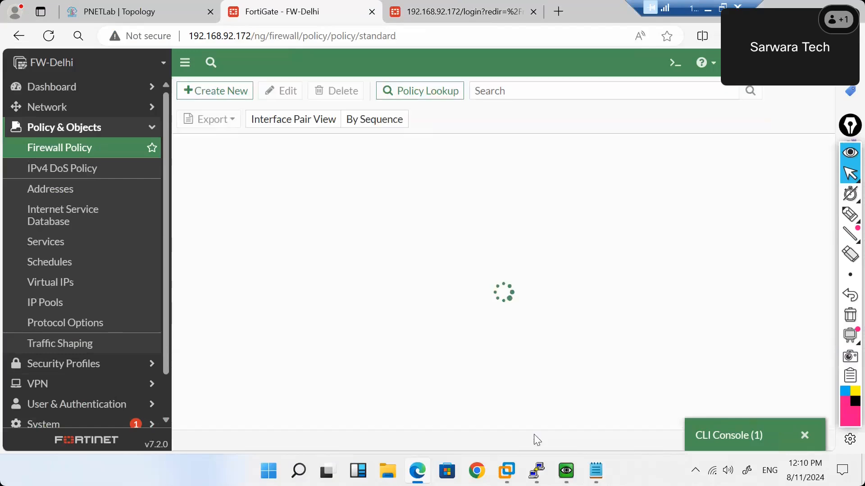
Collapse Policy & Objects and open System > Administrators, showing three local accounts and their profiles.
scroll(42, 229, down, 1)
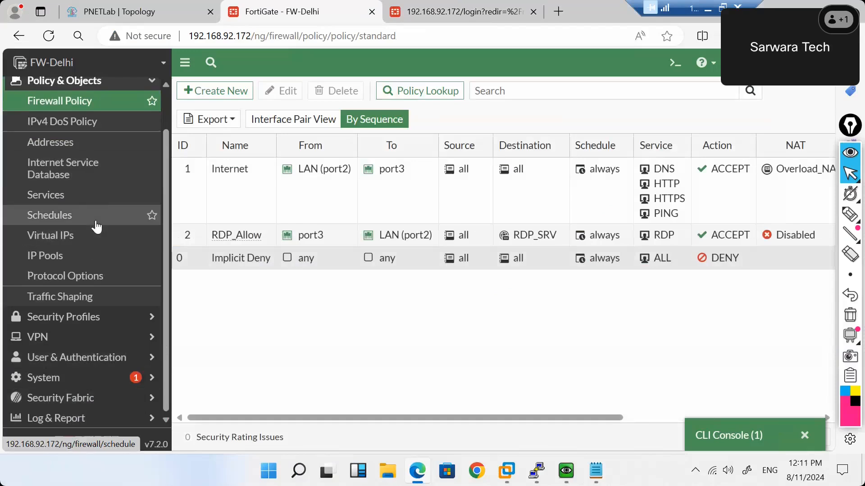
scroll(97, 227, up, 1)
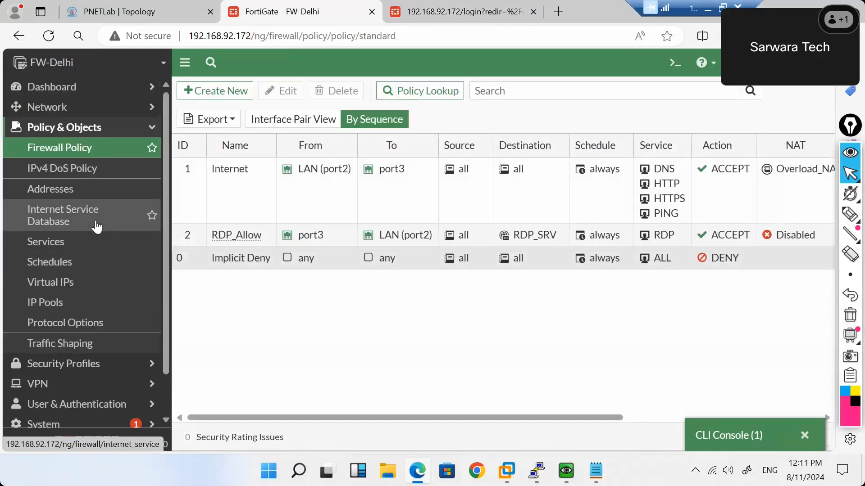
click(145, 131)
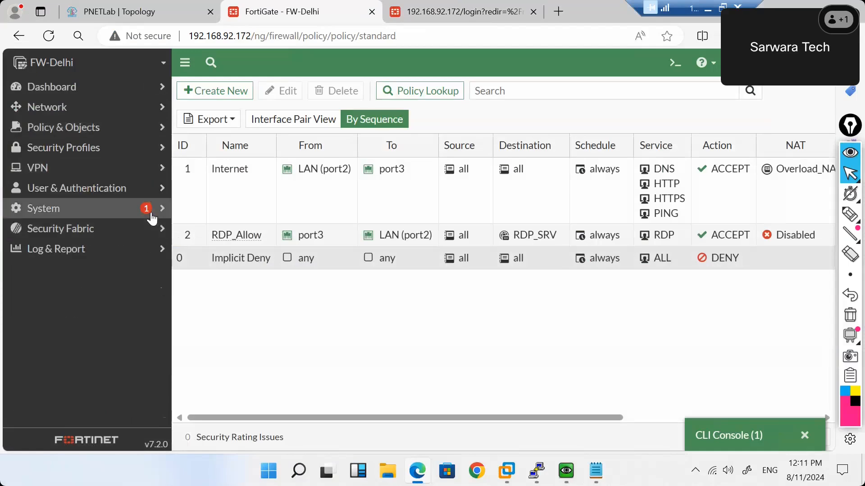
click(151, 218)
scroll(107, 315, down, 2)
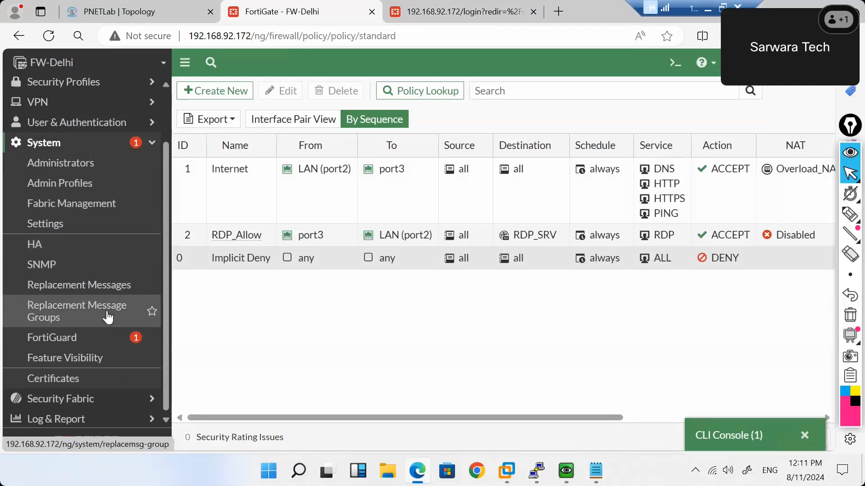
scroll(108, 316, up, 2)
scroll(107, 317, down, 1)
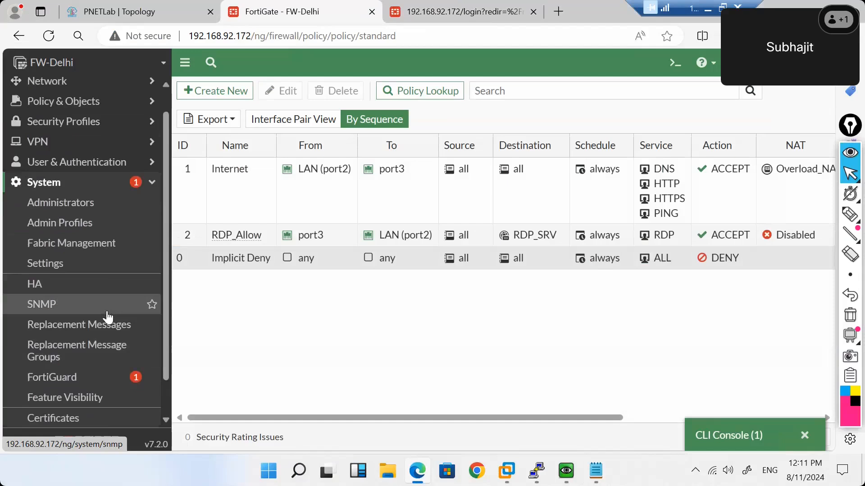
click(59, 204)
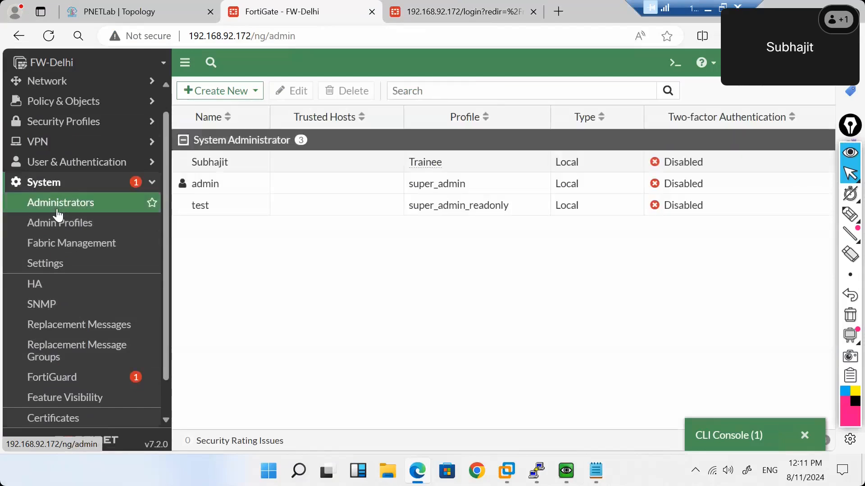
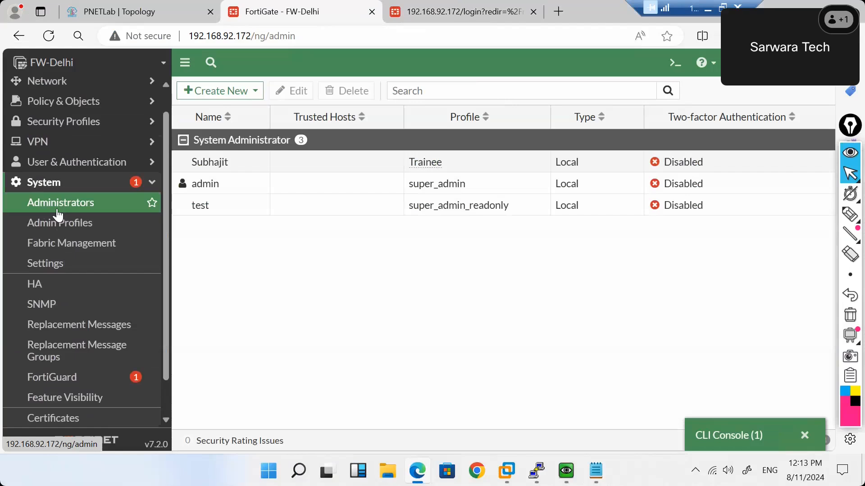
Open the Internet firewall policy, browse its source address options, and cancel without saving.
click(120, 103)
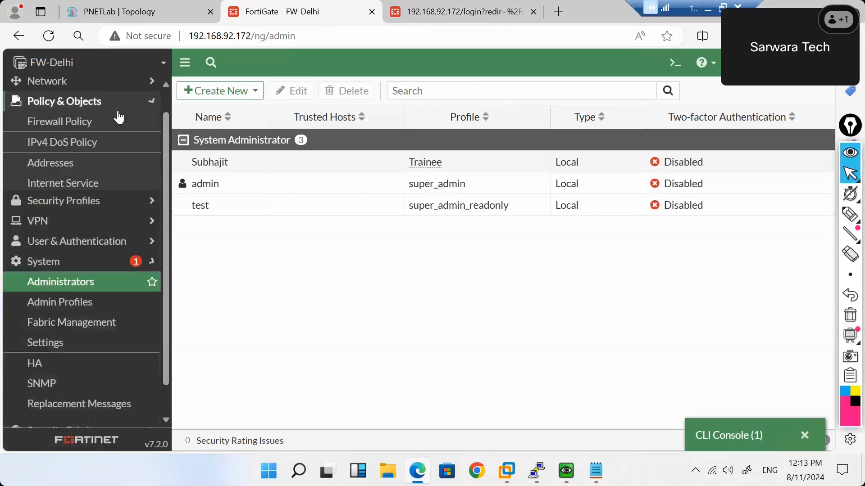
click(89, 122)
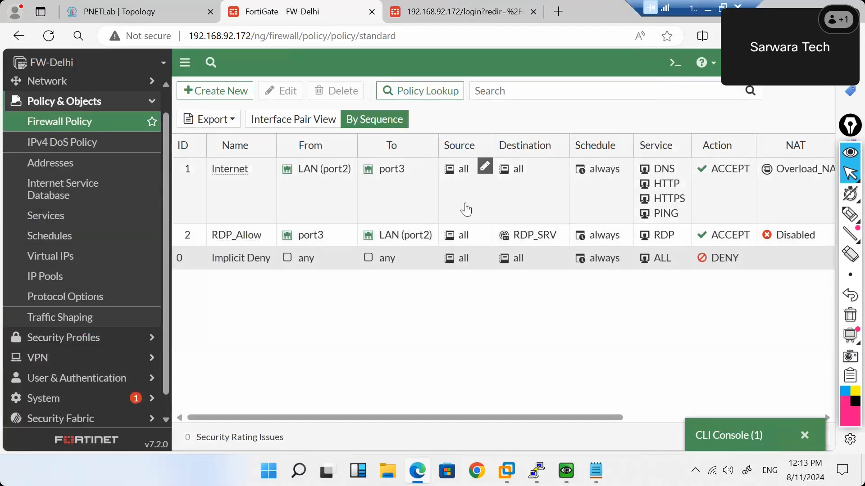
double_click(467, 209)
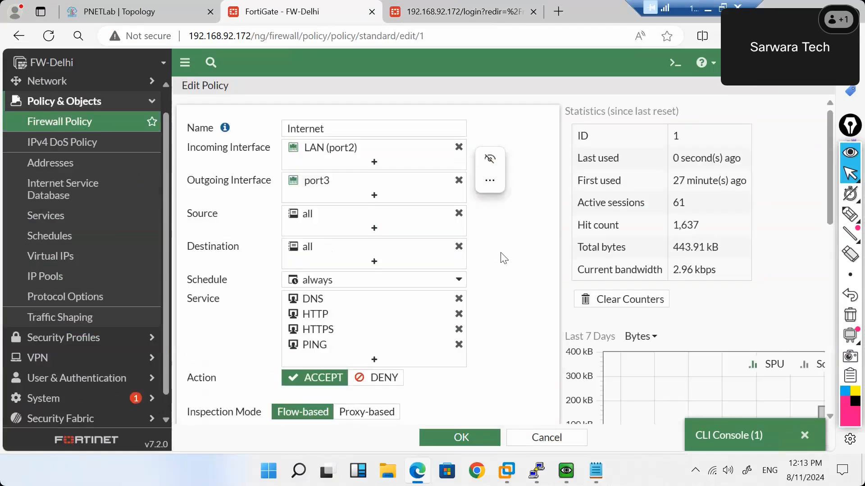
click(374, 231)
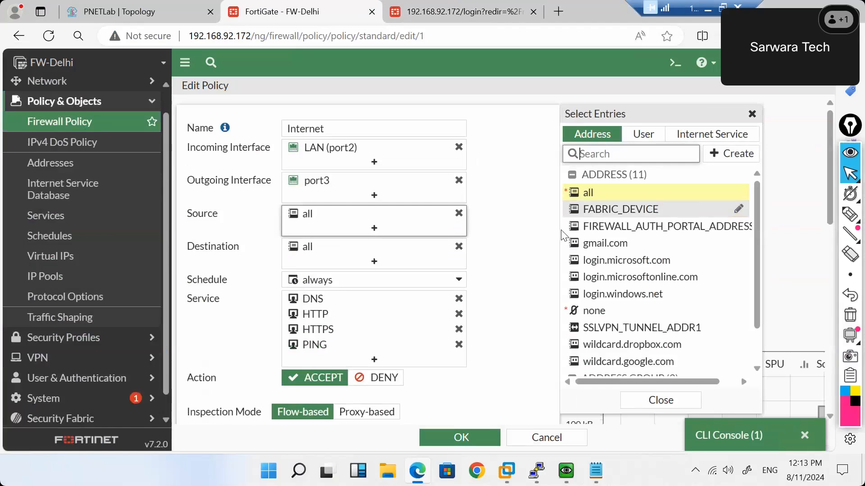
click(539, 443)
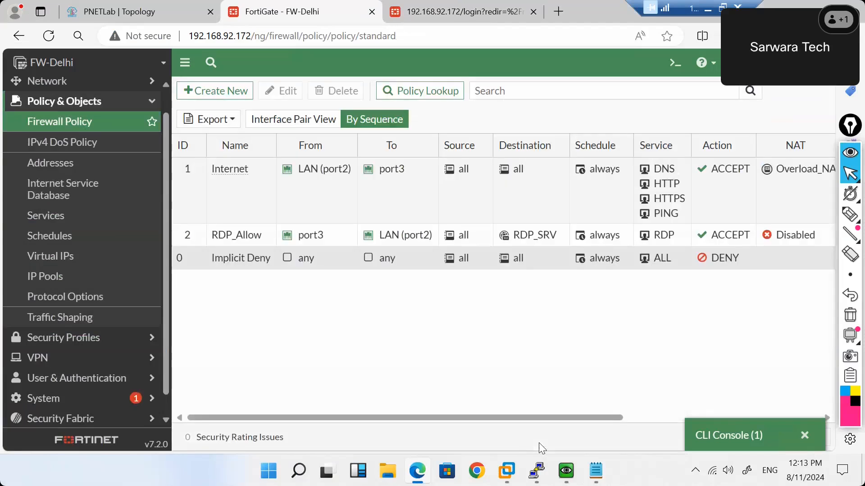
Search the configuration for 'sso' and open the SSO_Guest_Users user group.
click(650, 87)
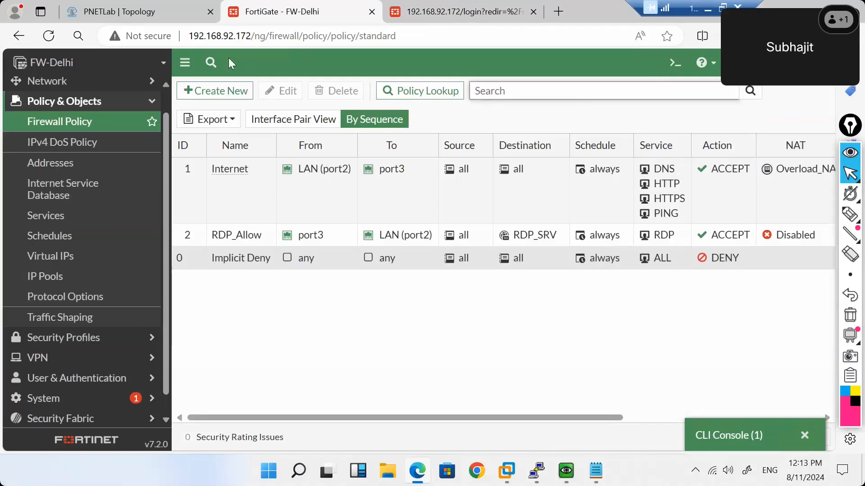
click(212, 63)
text(sso)
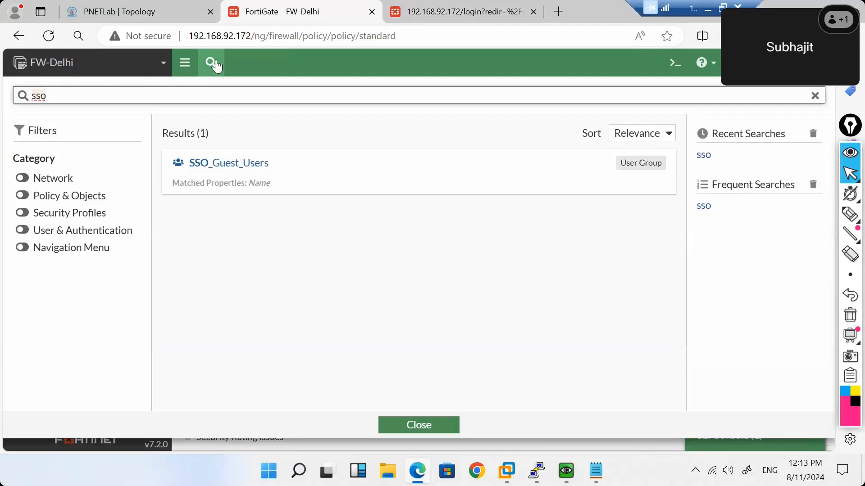
click(250, 170)
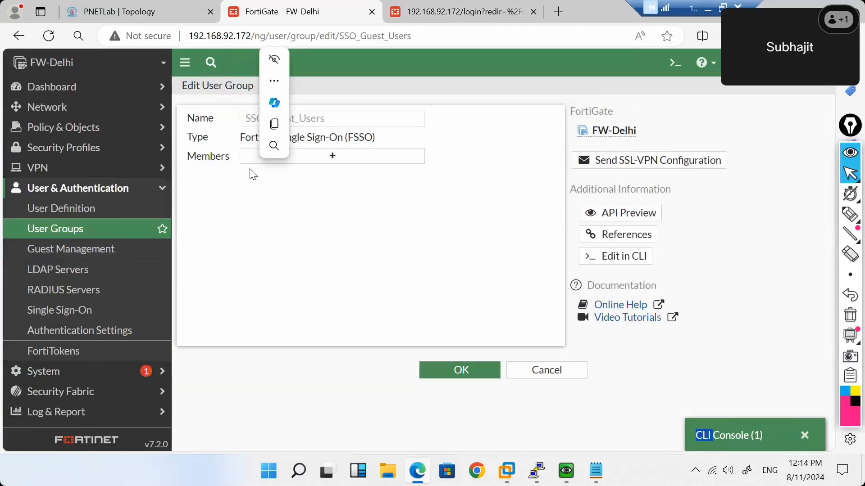
Highlight '(FSSO)' in the group's Fortinet Single Sign-On type line.
click(291, 262)
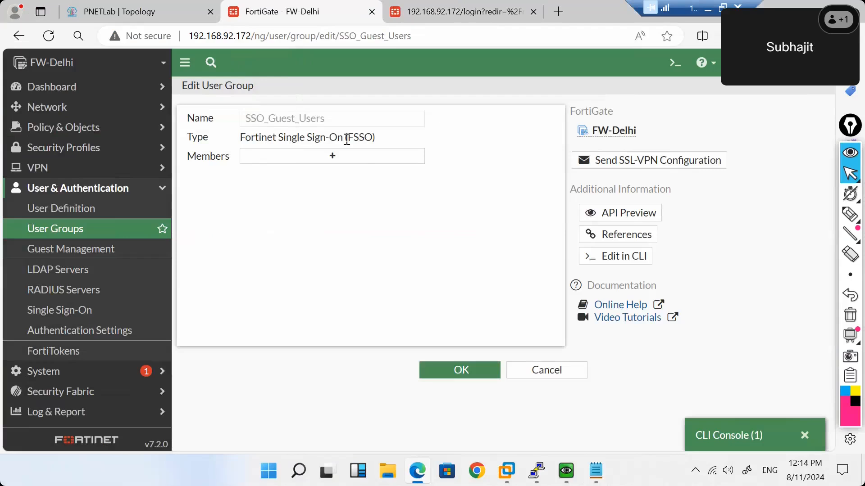
drag(346, 139, 352, 140)
click(366, 140)
drag(375, 138, 347, 138)
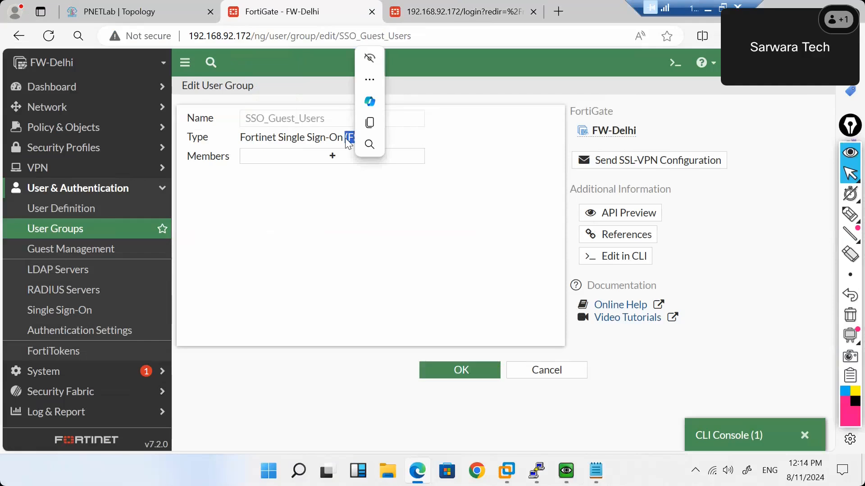
Open the LAN (port2) interface from the Network > Interfaces list for editing.
click(127, 108)
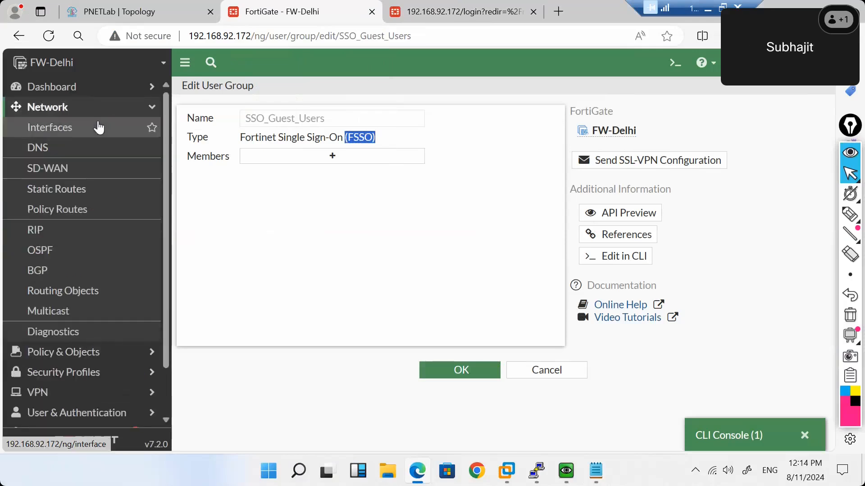
click(96, 126)
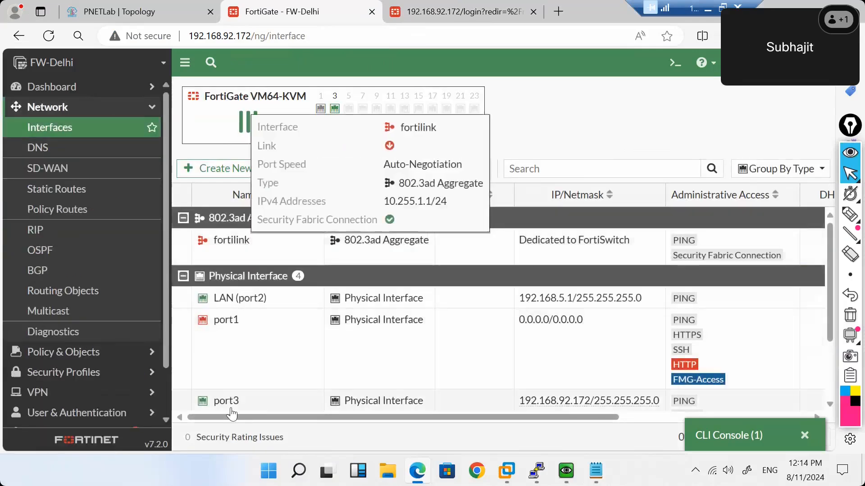
scroll(270, 352, down, 2)
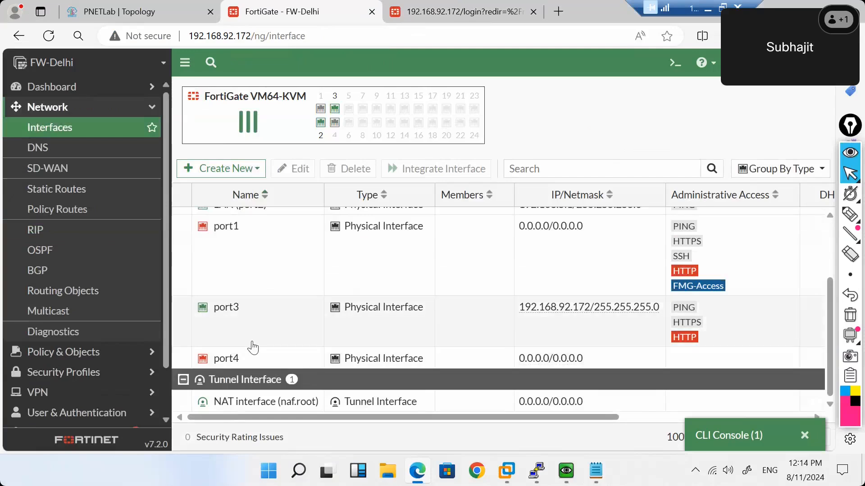
scroll(261, 315, up, 2)
double_click(279, 283)
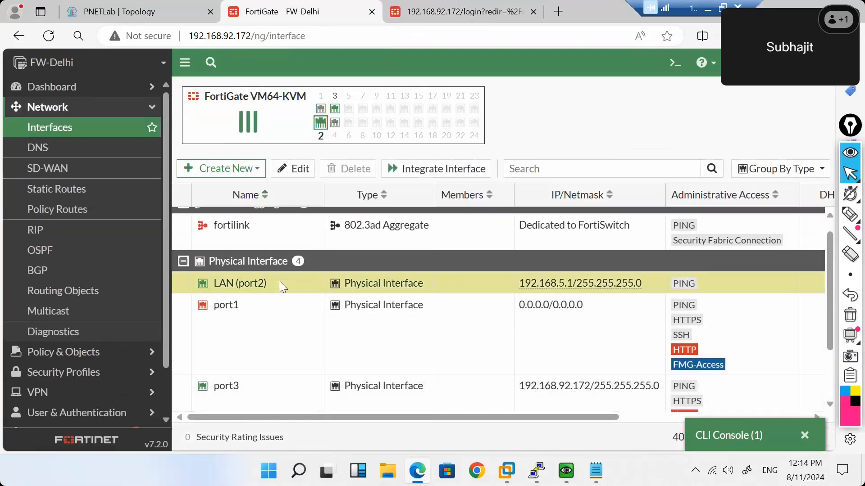
Review port2's DHCP server range 192.168.5.2-192.168.5.254 and advanced options, then go to DNS settings.
scroll(359, 356, down, 8)
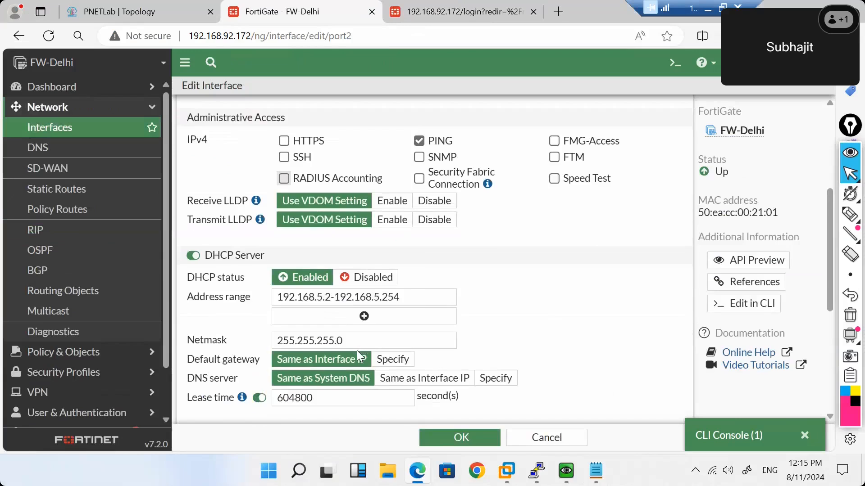
click(194, 303)
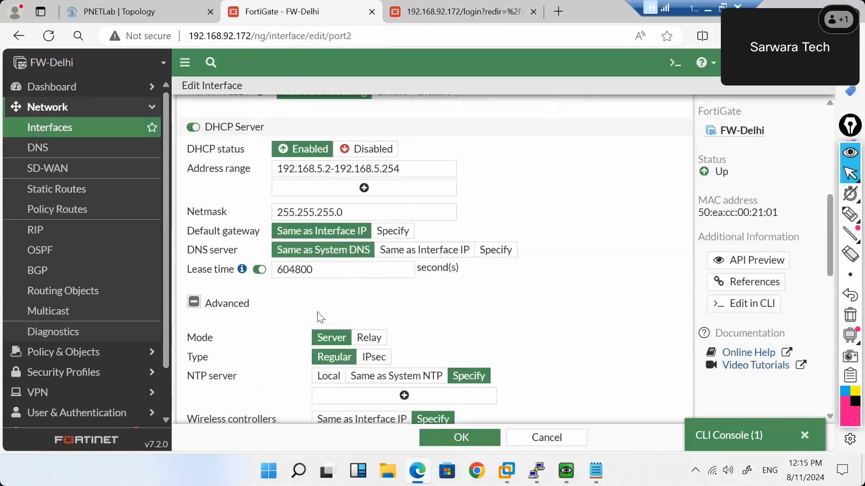
scroll(318, 316, down, 3)
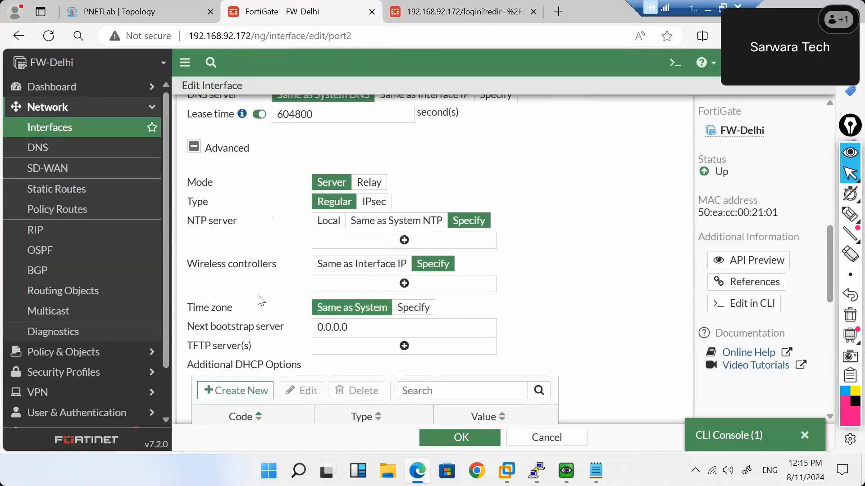
scroll(260, 301, down, 3)
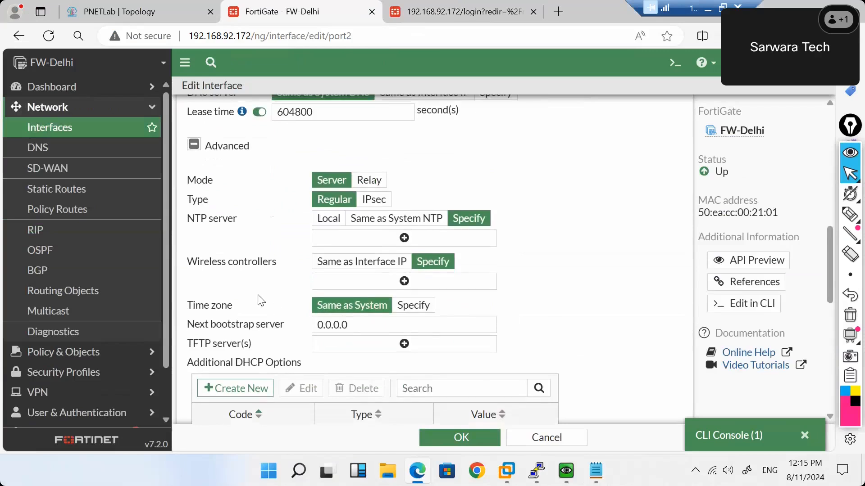
scroll(257, 301, down, 5)
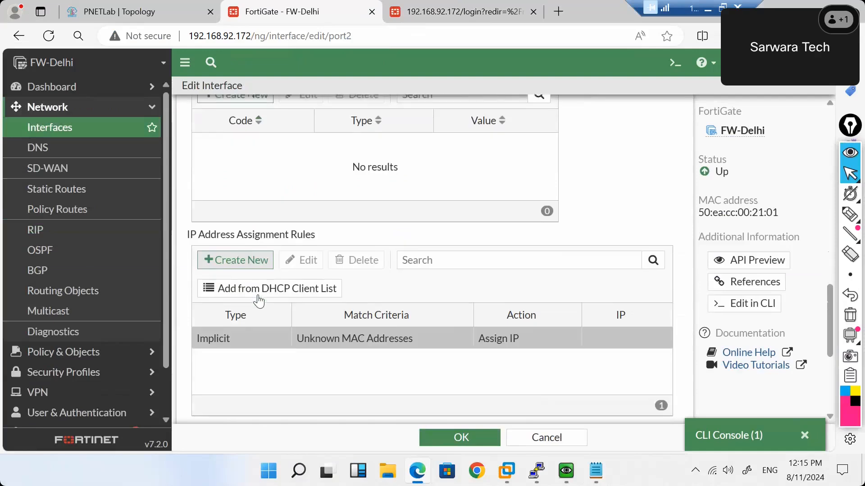
scroll(258, 300, down, 4)
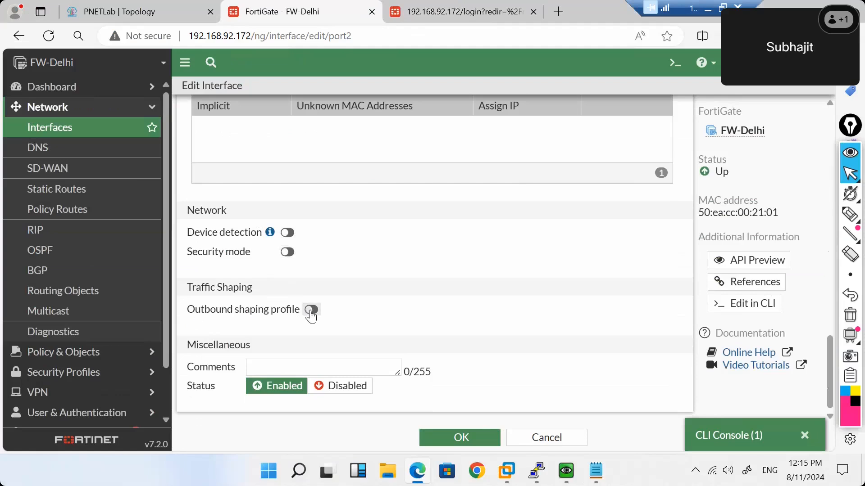
scroll(311, 317, up, 3)
scroll(312, 316, down, 3)
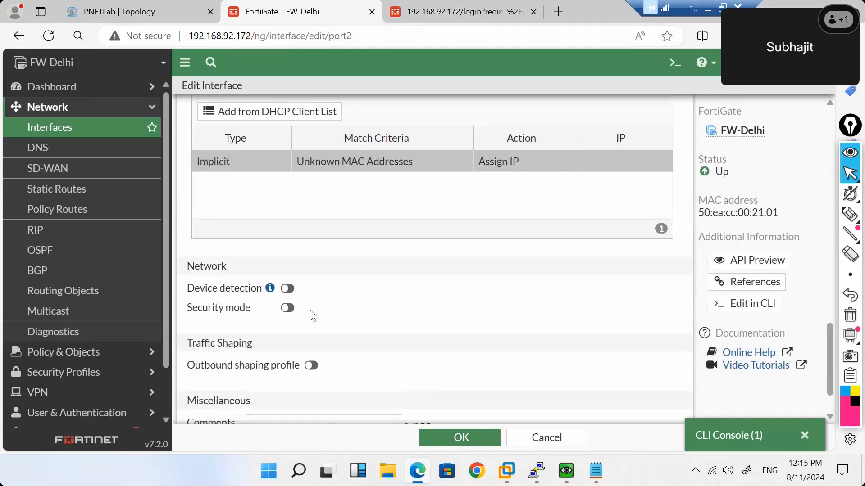
scroll(311, 317, up, 4)
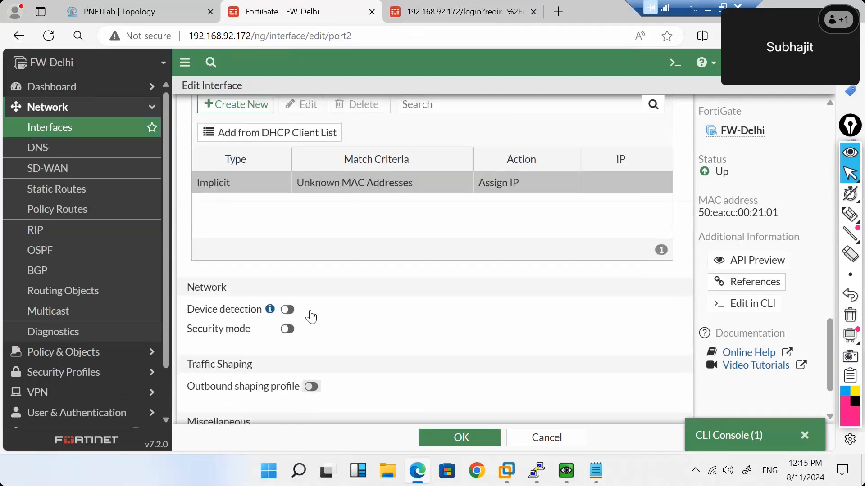
scroll(311, 316, up, 4)
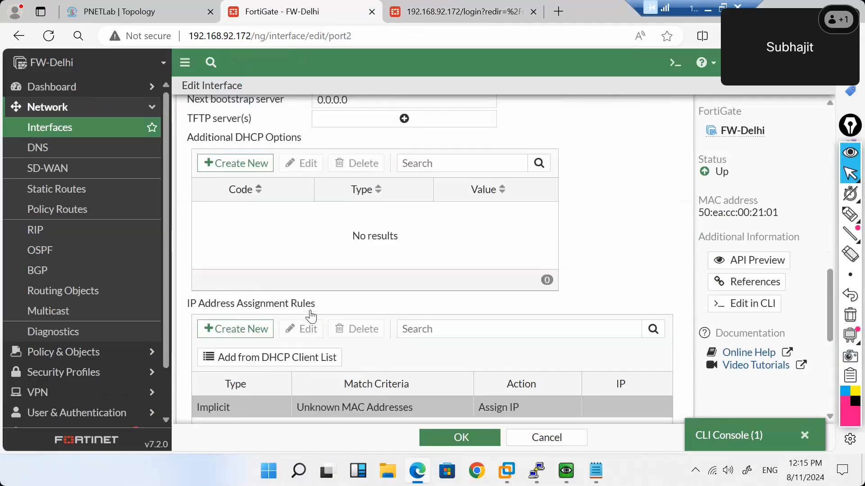
scroll(311, 315, up, 1)
scroll(311, 315, up, 3)
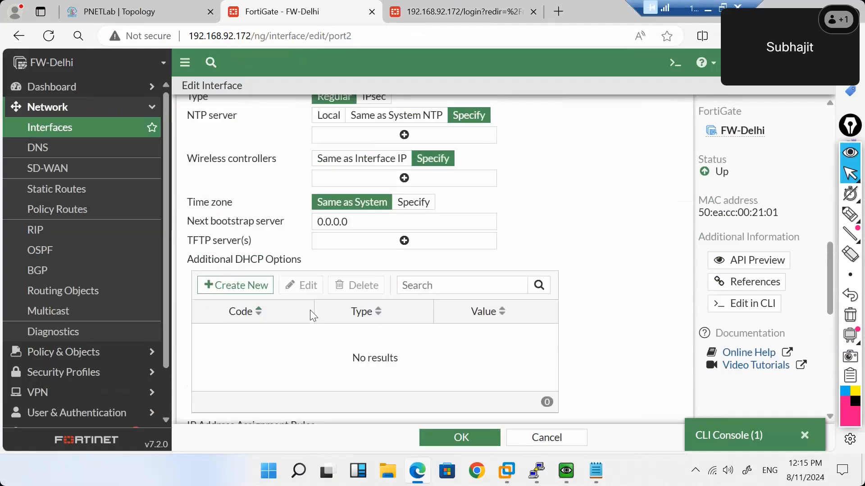
scroll(311, 317, up, 5)
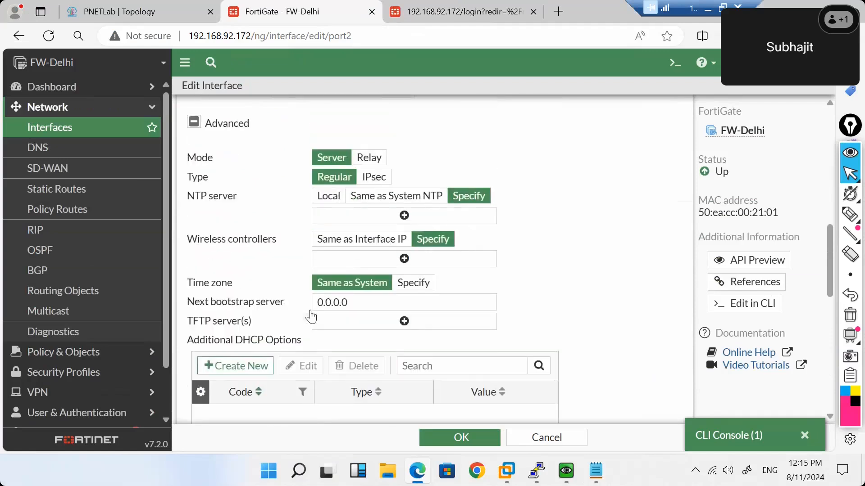
scroll(277, 274, up, 7)
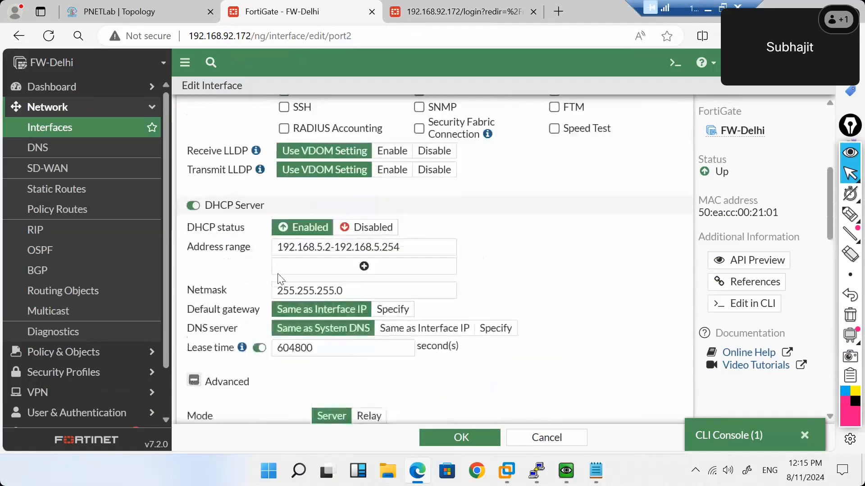
scroll(277, 274, up, 4)
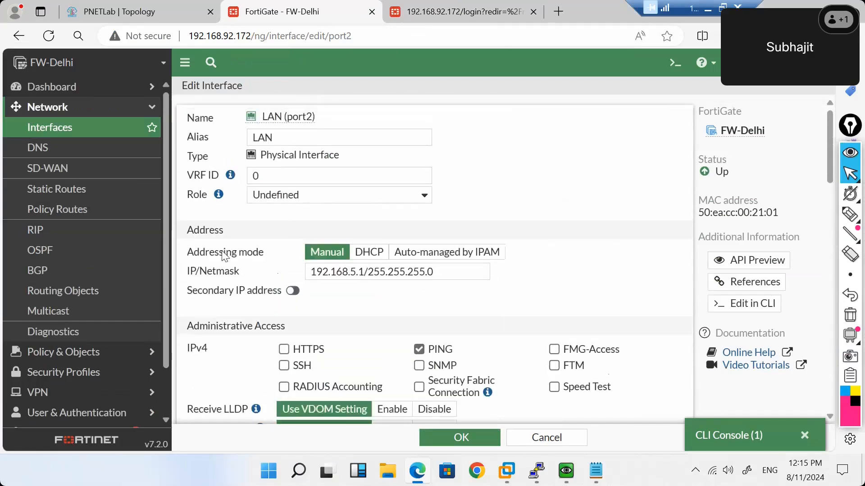
click(99, 145)
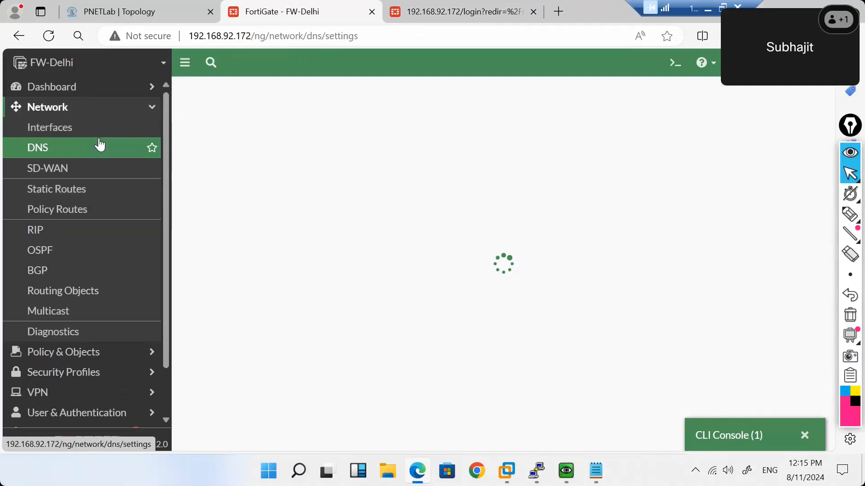
Check DNS servers 96.45.45.45 and 96.45.46.46, then expand Log & Report and Security Fabric.
scroll(96, 217, down, 2)
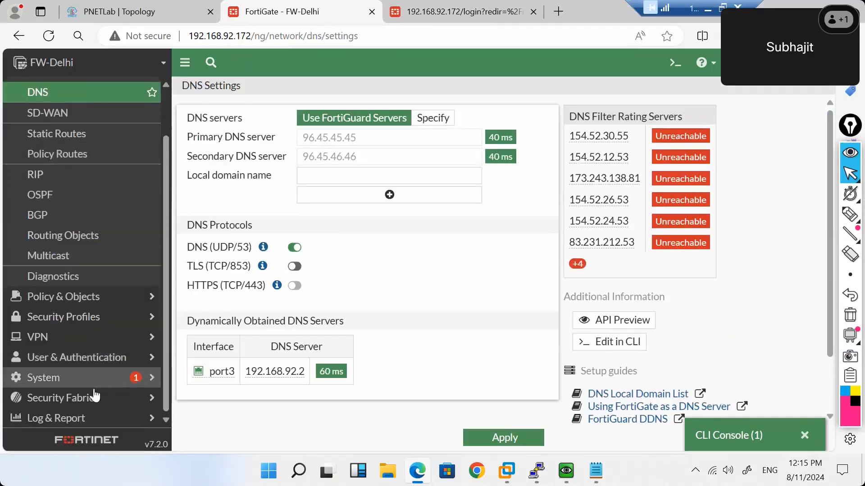
click(128, 419)
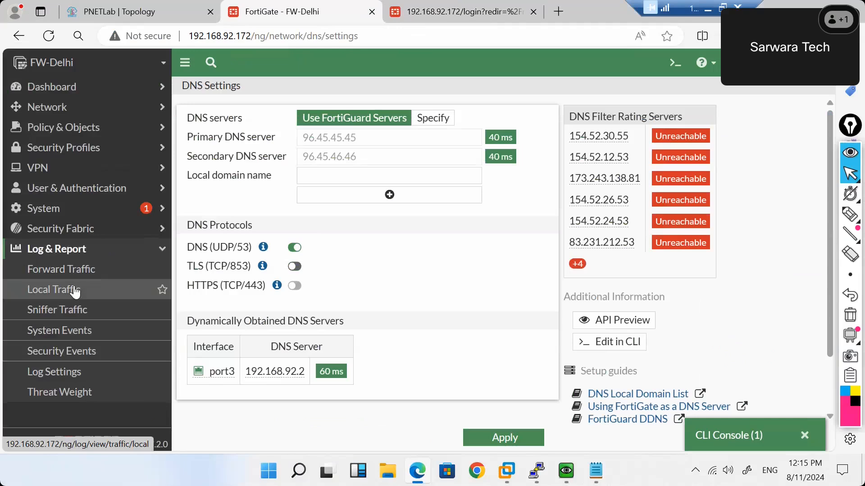
click(150, 230)
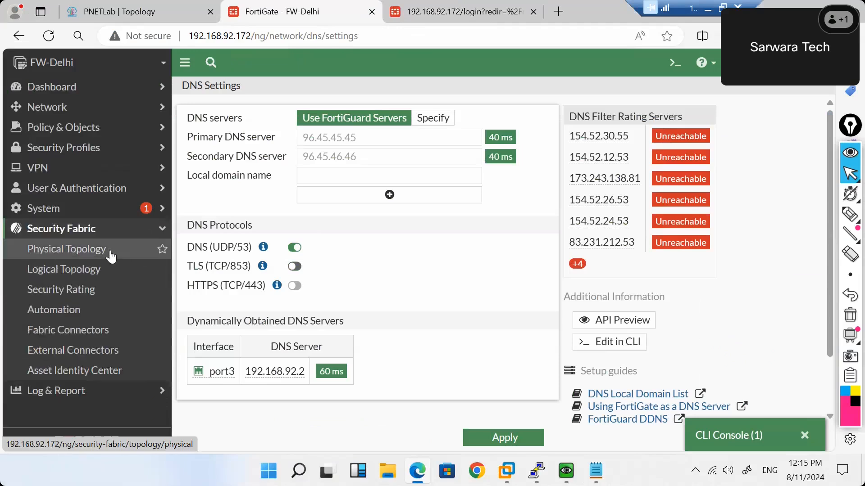